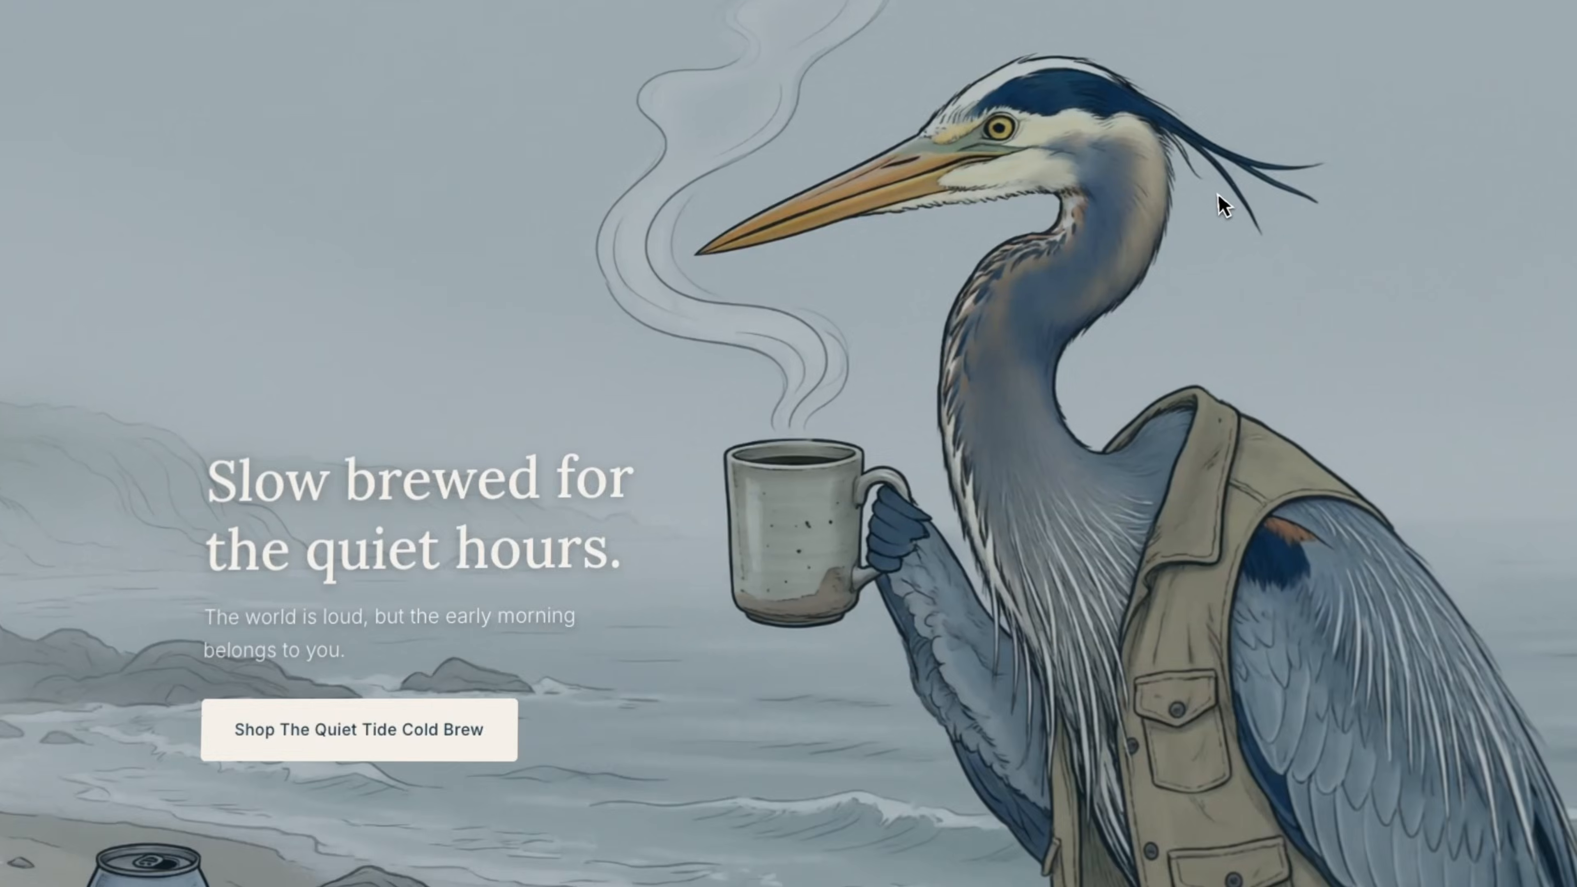
{"action": "scroll", "coordinate": [1202, 195], "scroll_direction": "down", "scroll_amount": 15}
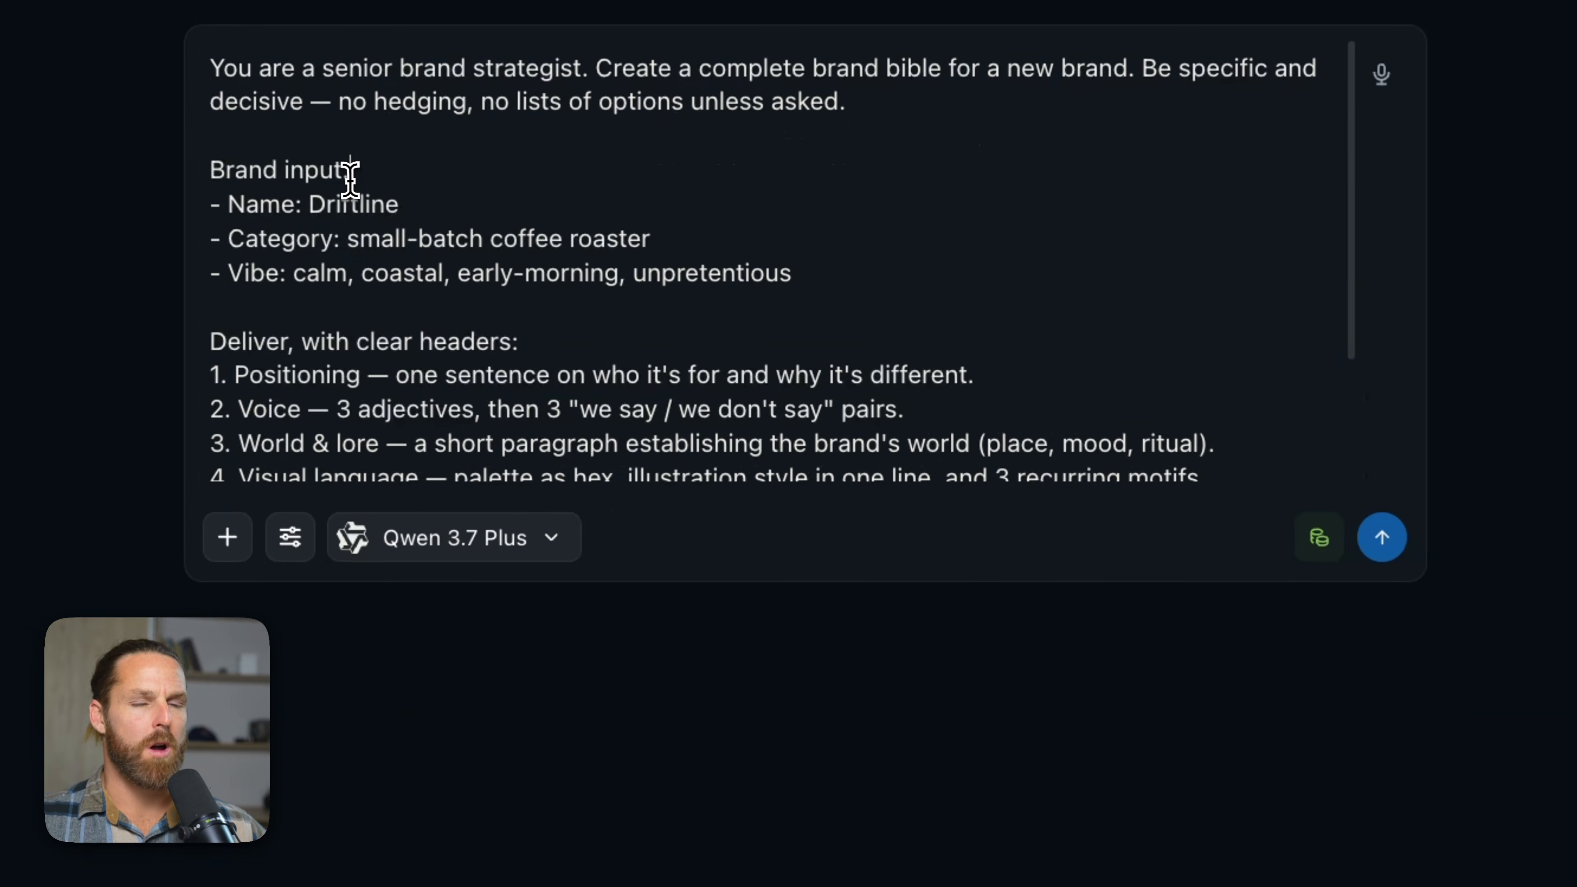
- Review and submit the brand bible prompt for Driftline, a small-batch coffee roaster with a calm, coastal, early-morning, unpretentious vibe
{"action": "left_click", "coordinate": [348, 173]}
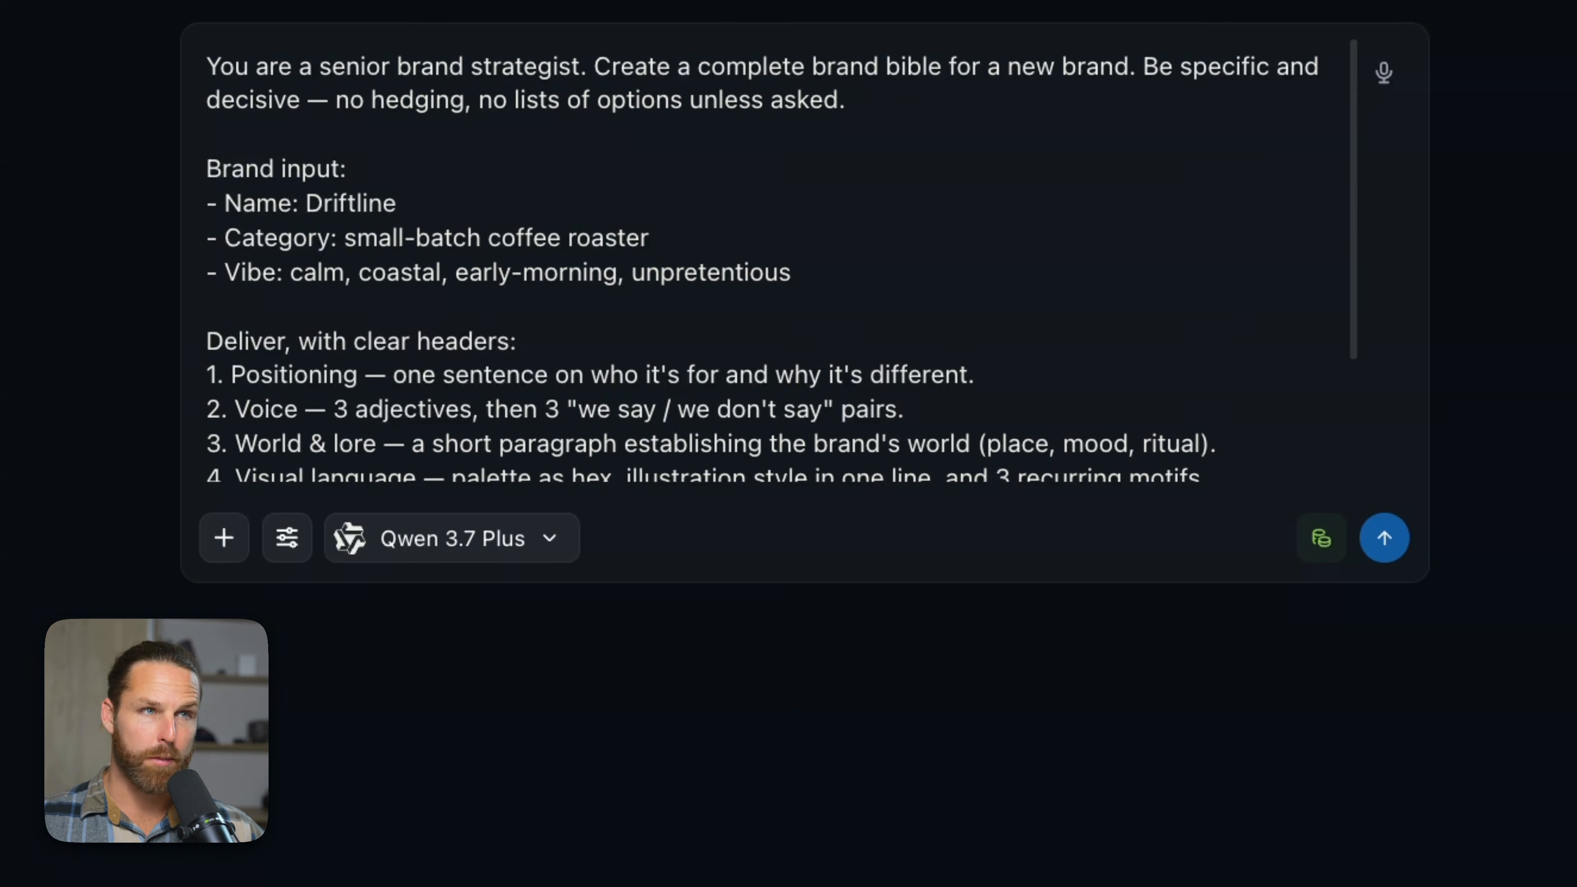
{"action": "scroll", "coordinate": [402, 187], "scroll_direction": "down", "scroll_amount": 1}
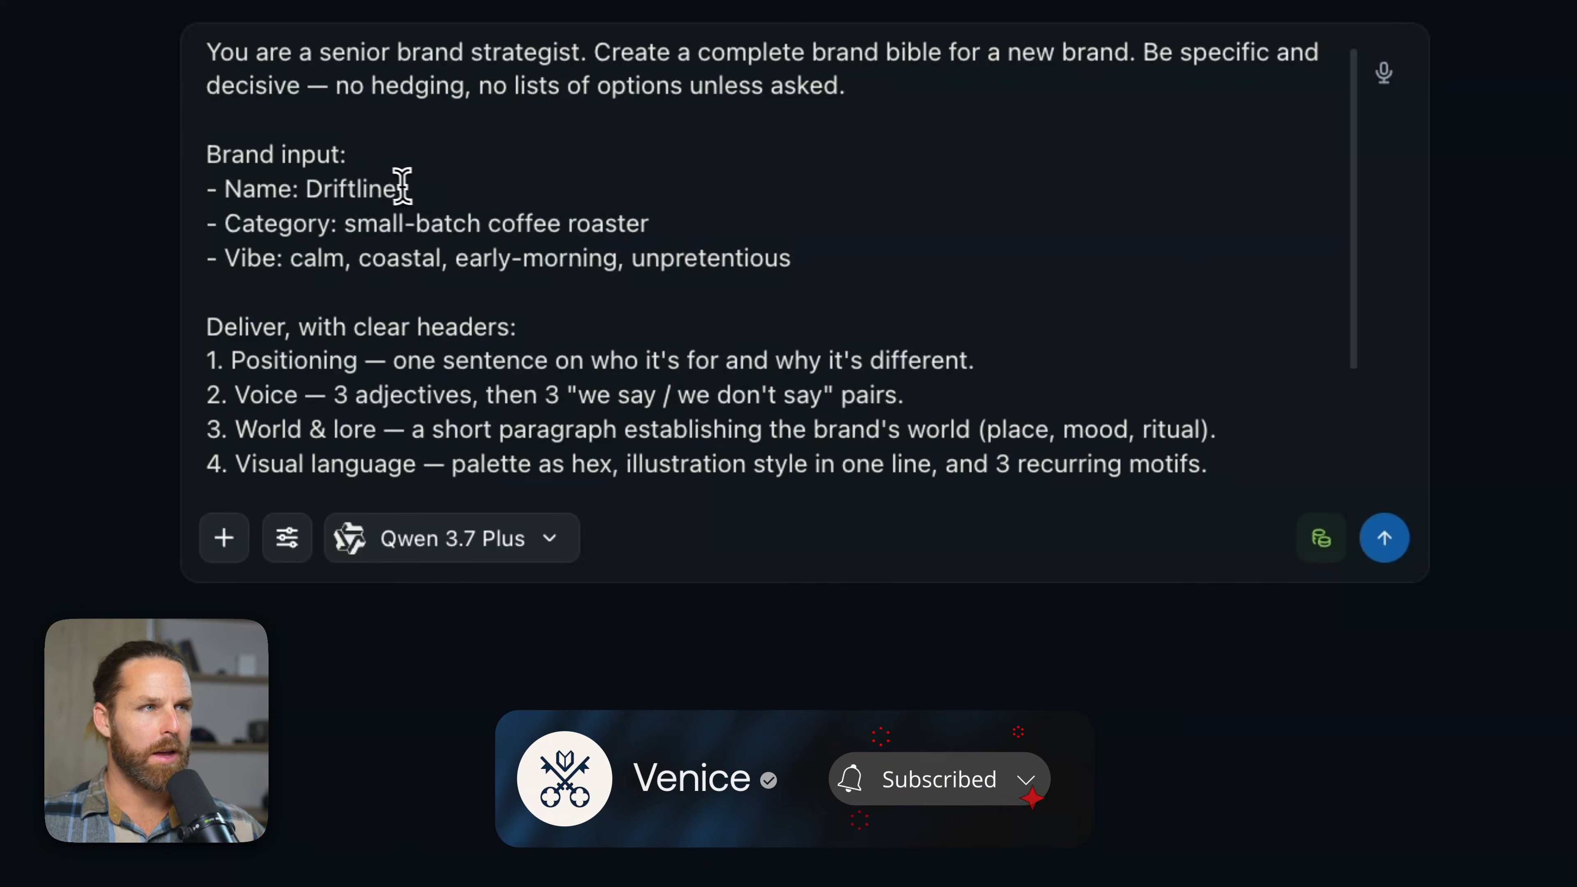
{"action": "left_click_drag", "start_coordinate": [305, 188], "coordinate": [436, 192]}
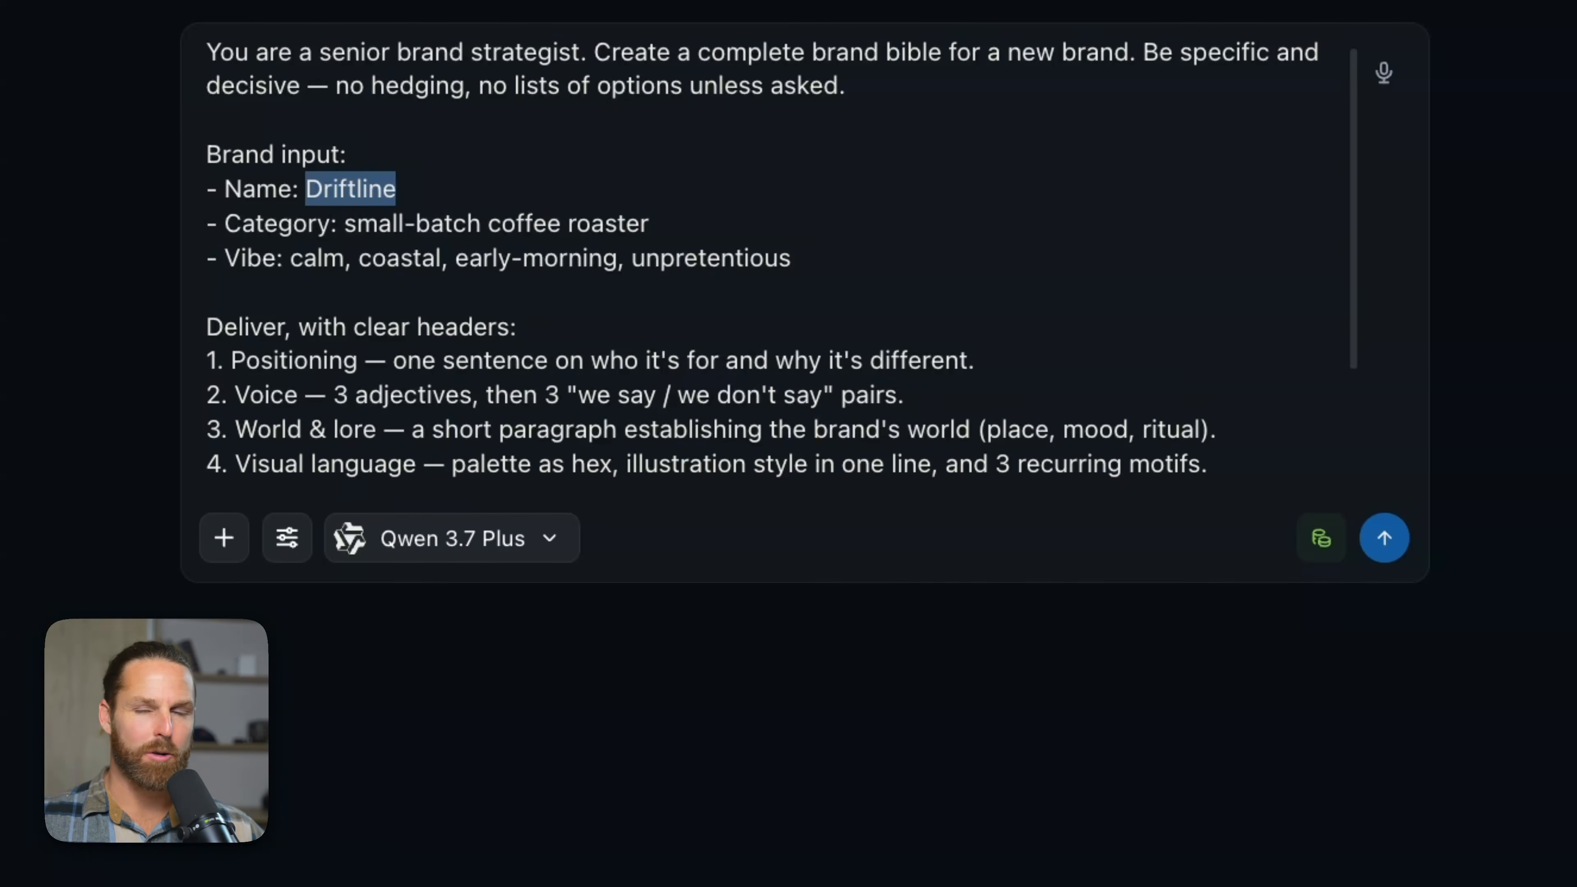
{"action": "left_click_drag", "start_coordinate": [347, 224], "coordinate": [996, 208]}
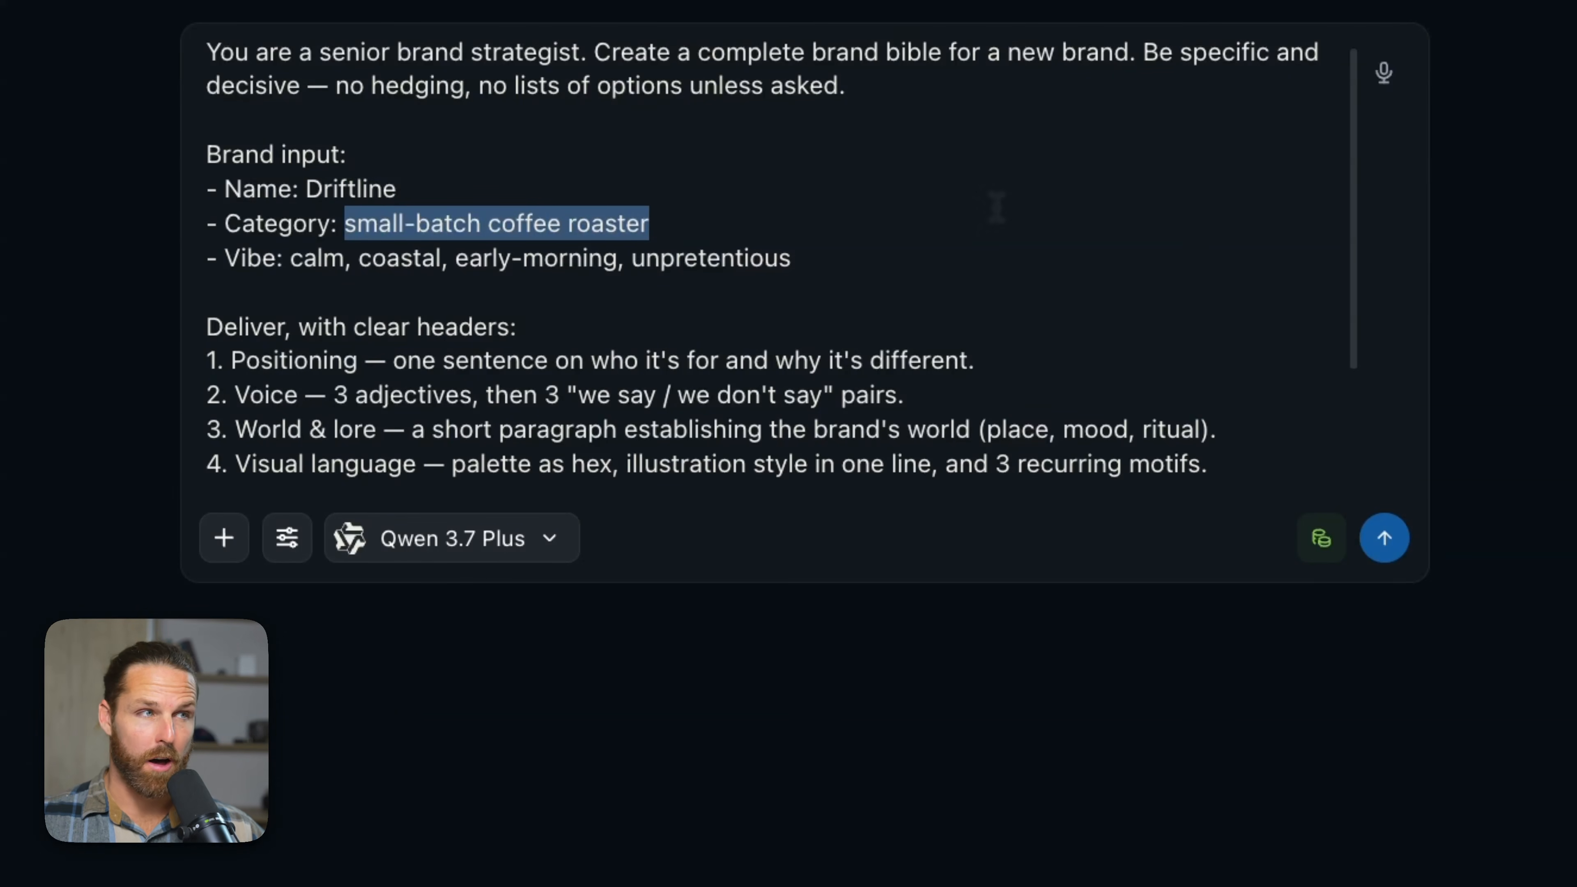
{"action": "left_click", "coordinate": [695, 231]}
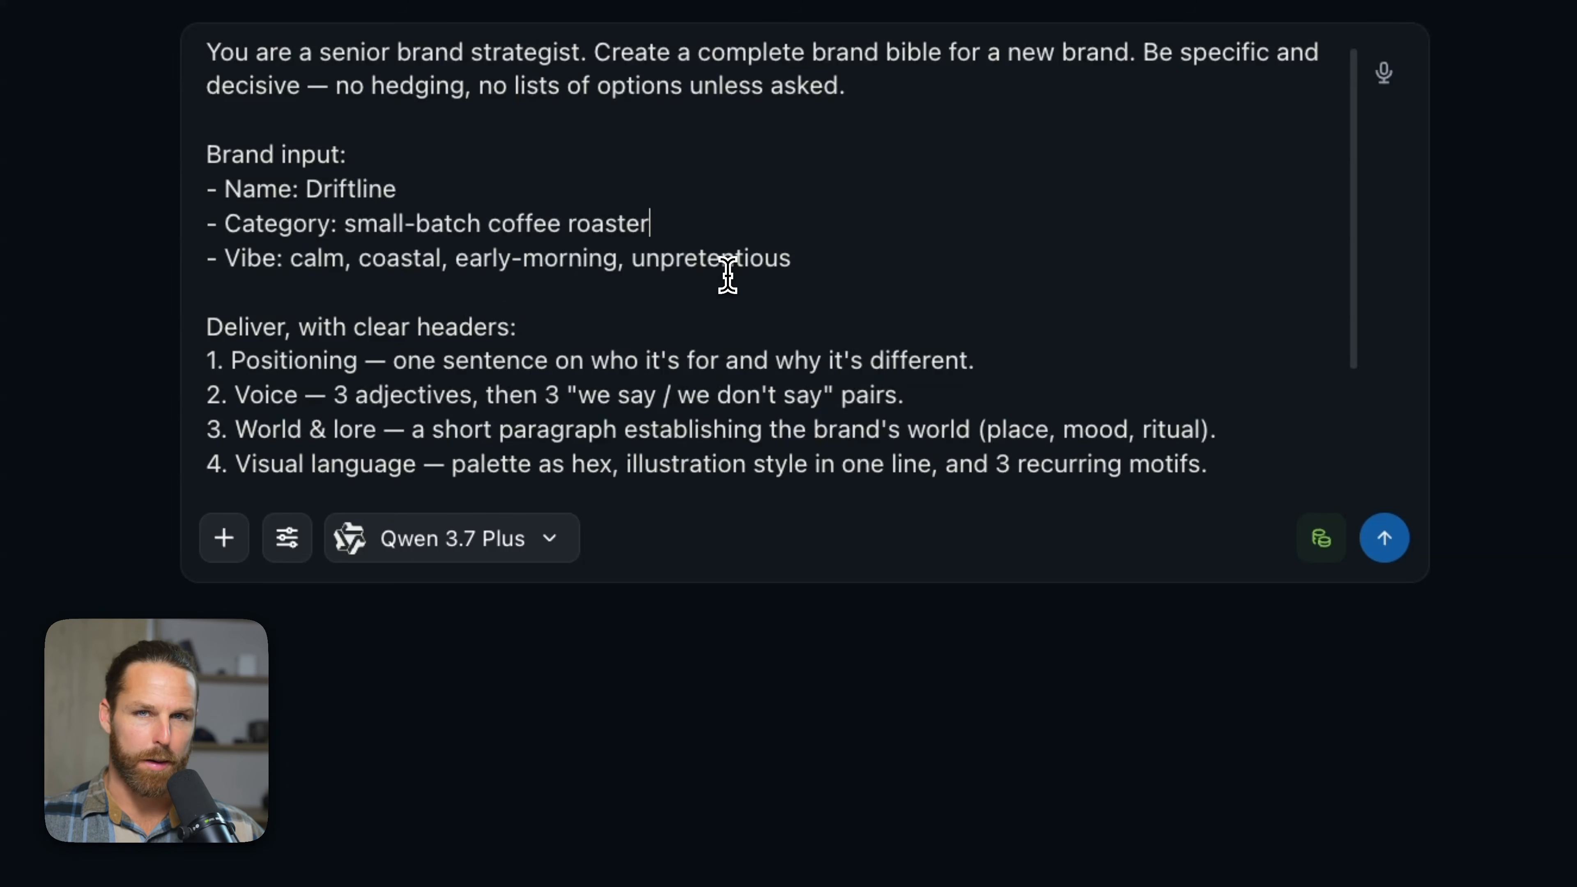
{"action": "scroll", "coordinate": [727, 274], "scroll_direction": "down", "scroll_amount": 3}
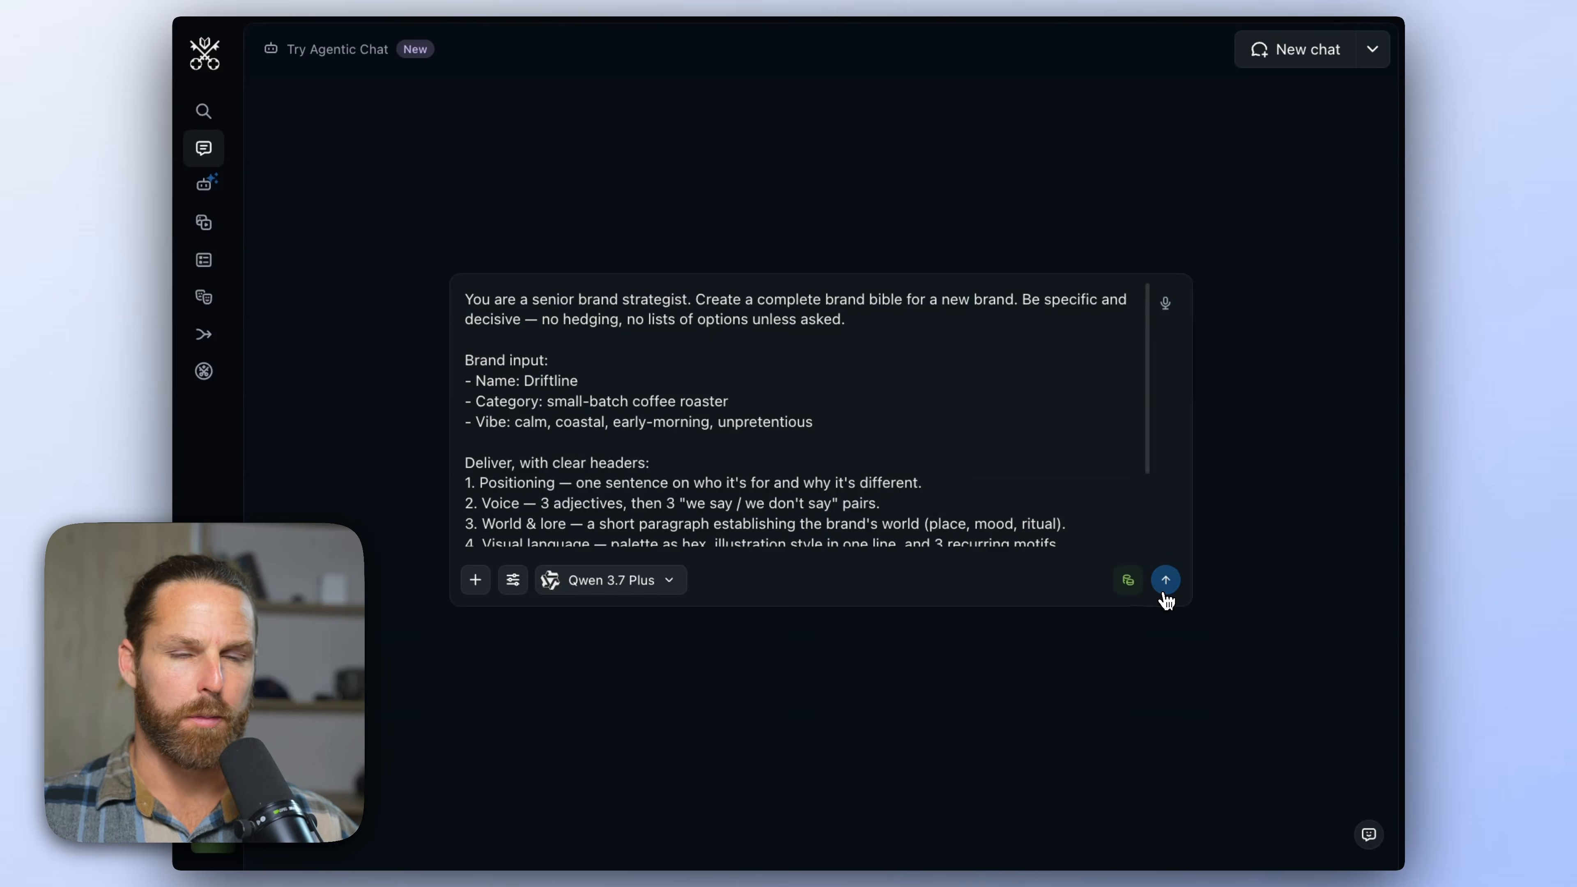
{"action": "left_click", "coordinate": [1165, 580]}
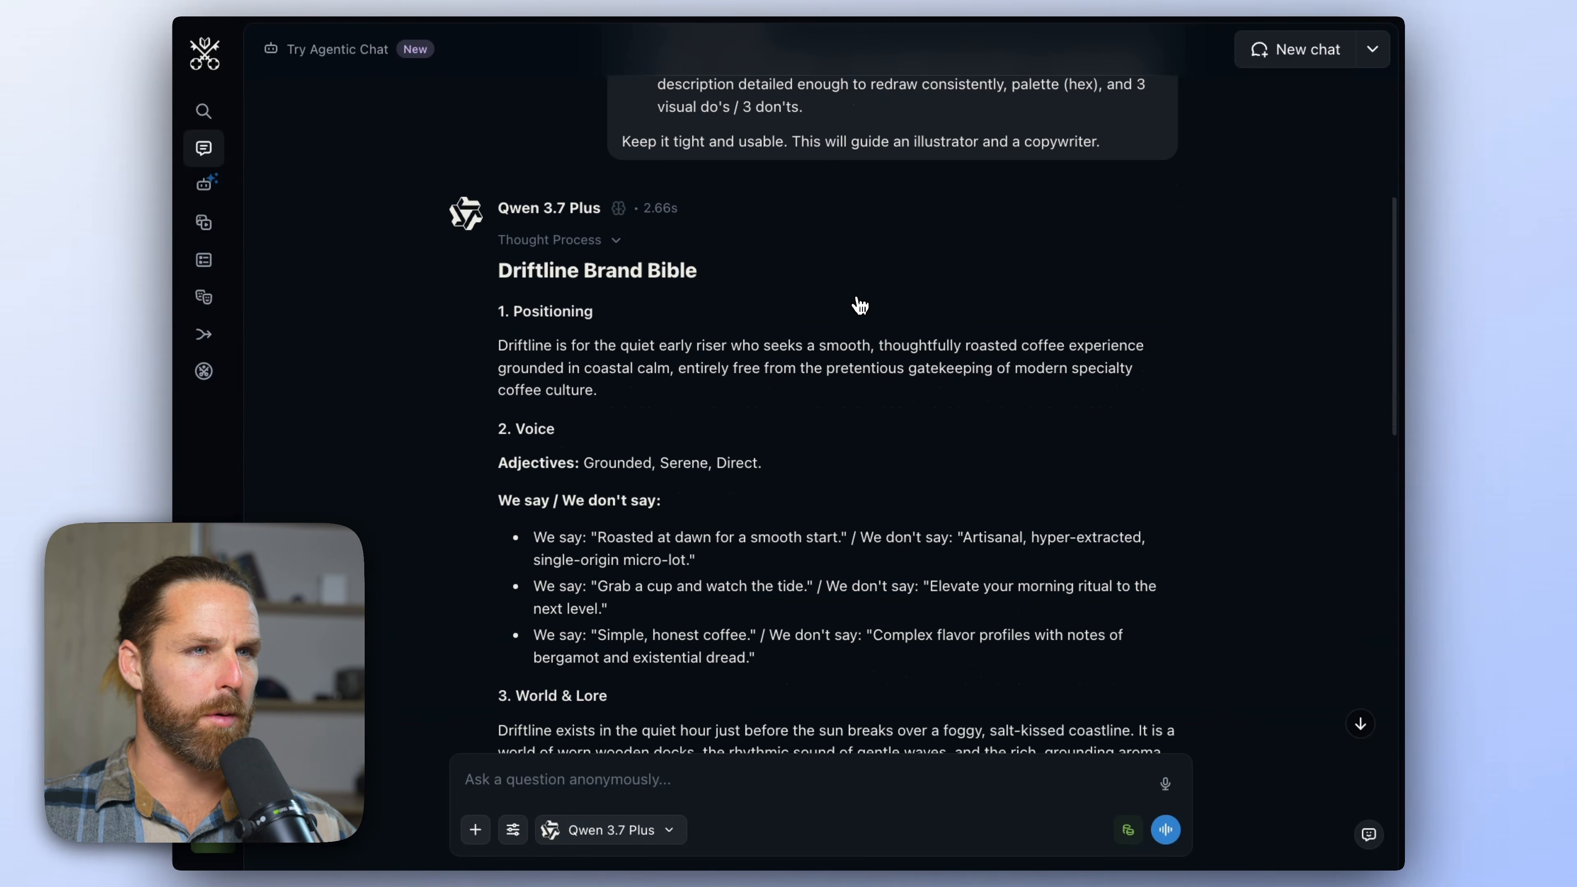
- Review the generated Driftline brand bible through the mascot character sheet and copy the whole response
{"action": "scroll", "coordinate": [860, 306], "scroll_direction": "down", "scroll_amount": 15}
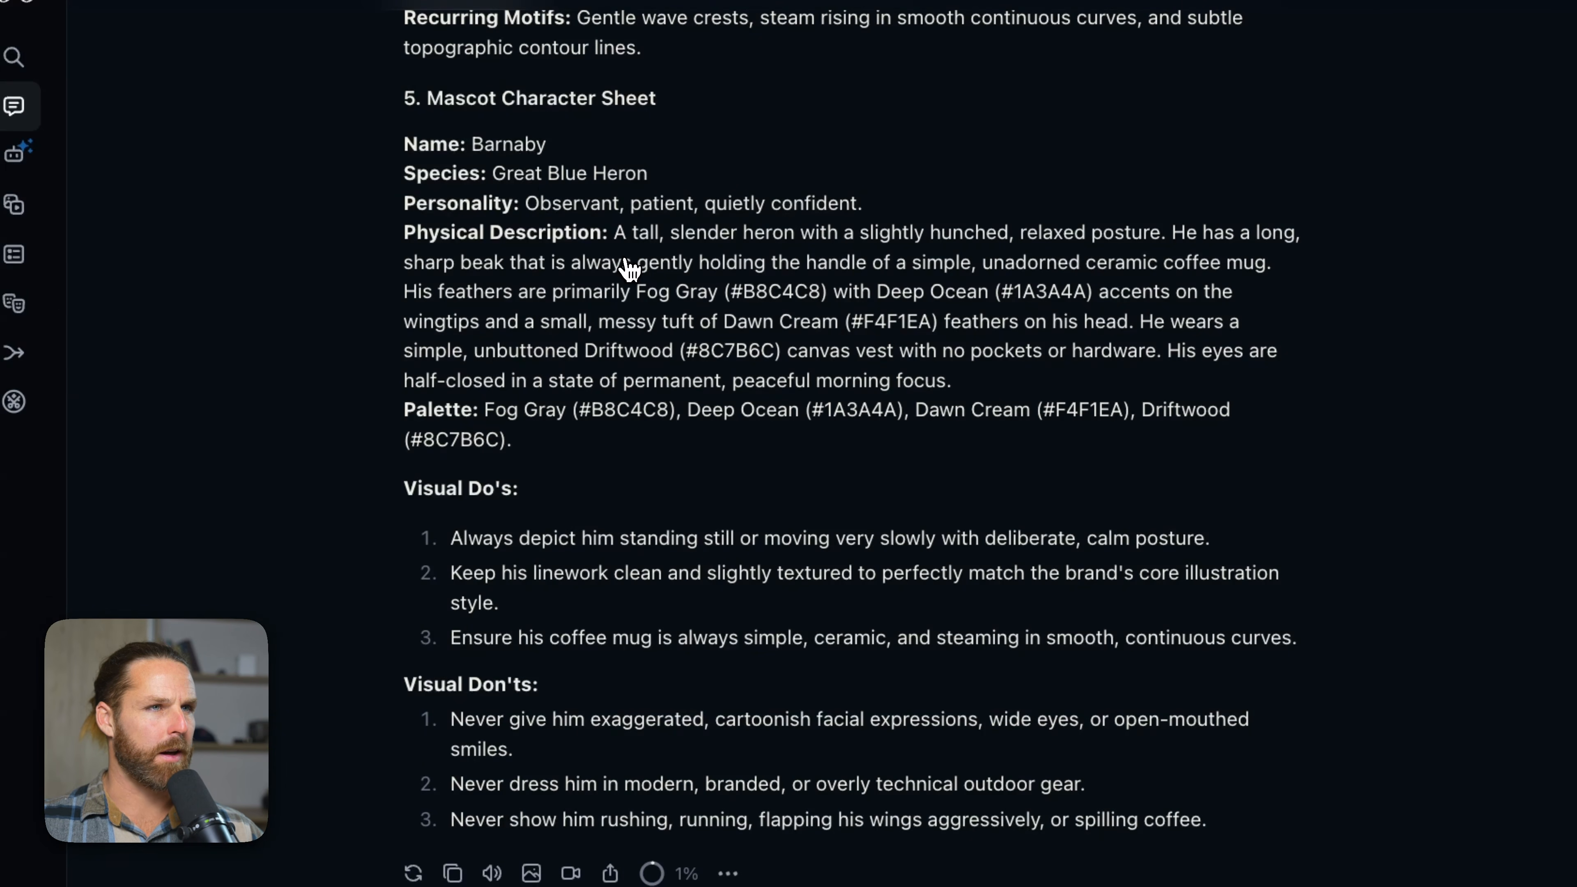
{"action": "scroll", "coordinate": [629, 268], "scroll_direction": "down", "scroll_amount": 2}
{"action": "scroll", "coordinate": [421, 552], "scroll_direction": "up", "scroll_amount": 10}
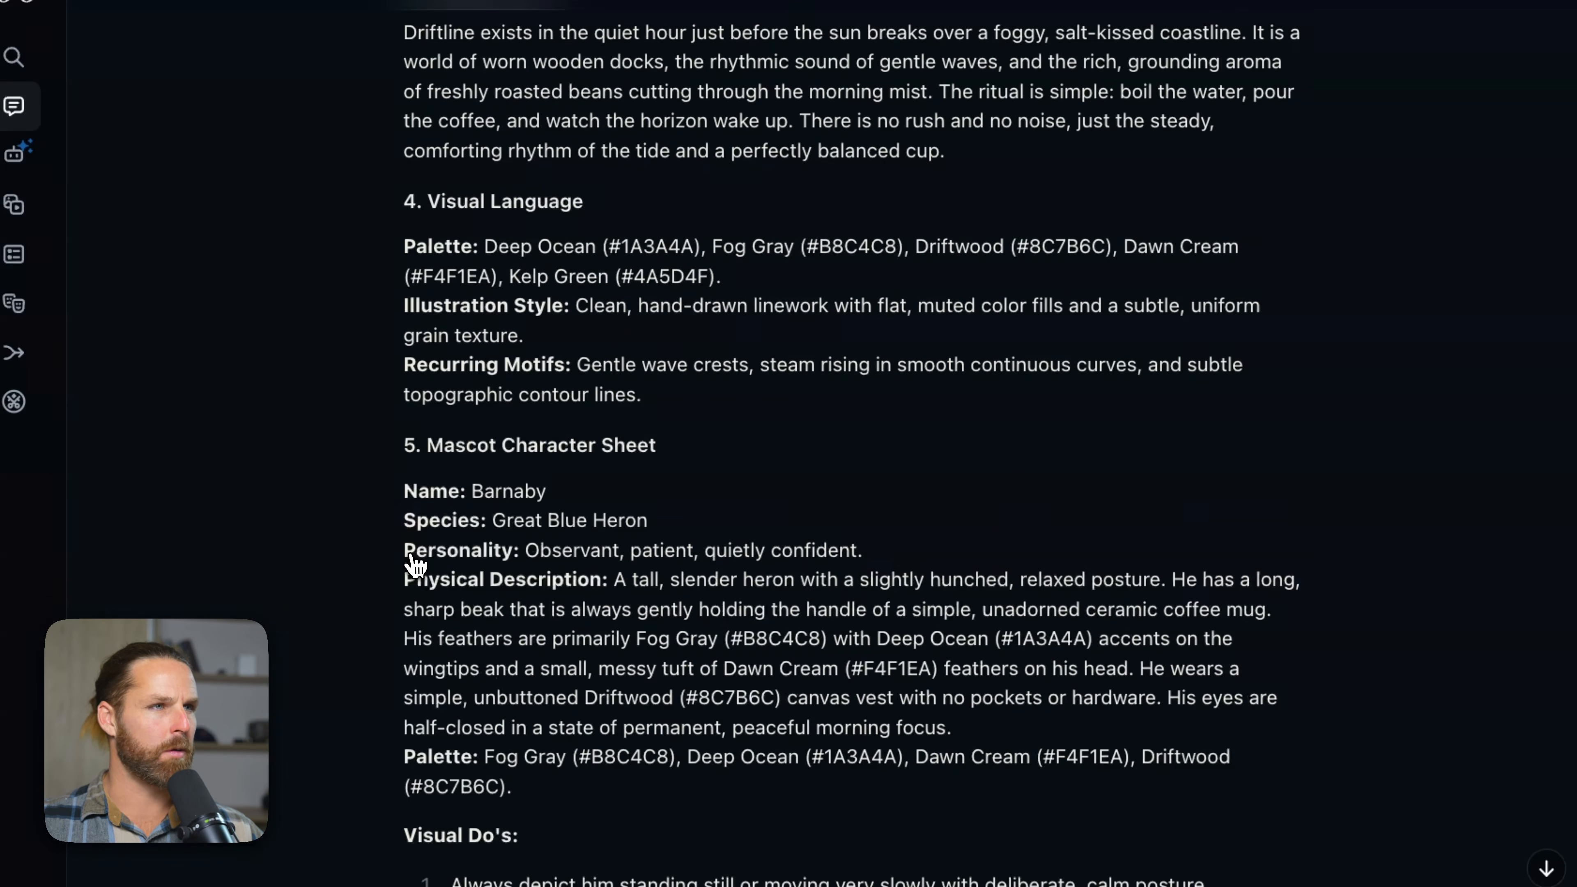
{"action": "scroll", "coordinate": [514, 244], "scroll_direction": "up", "scroll_amount": 5}
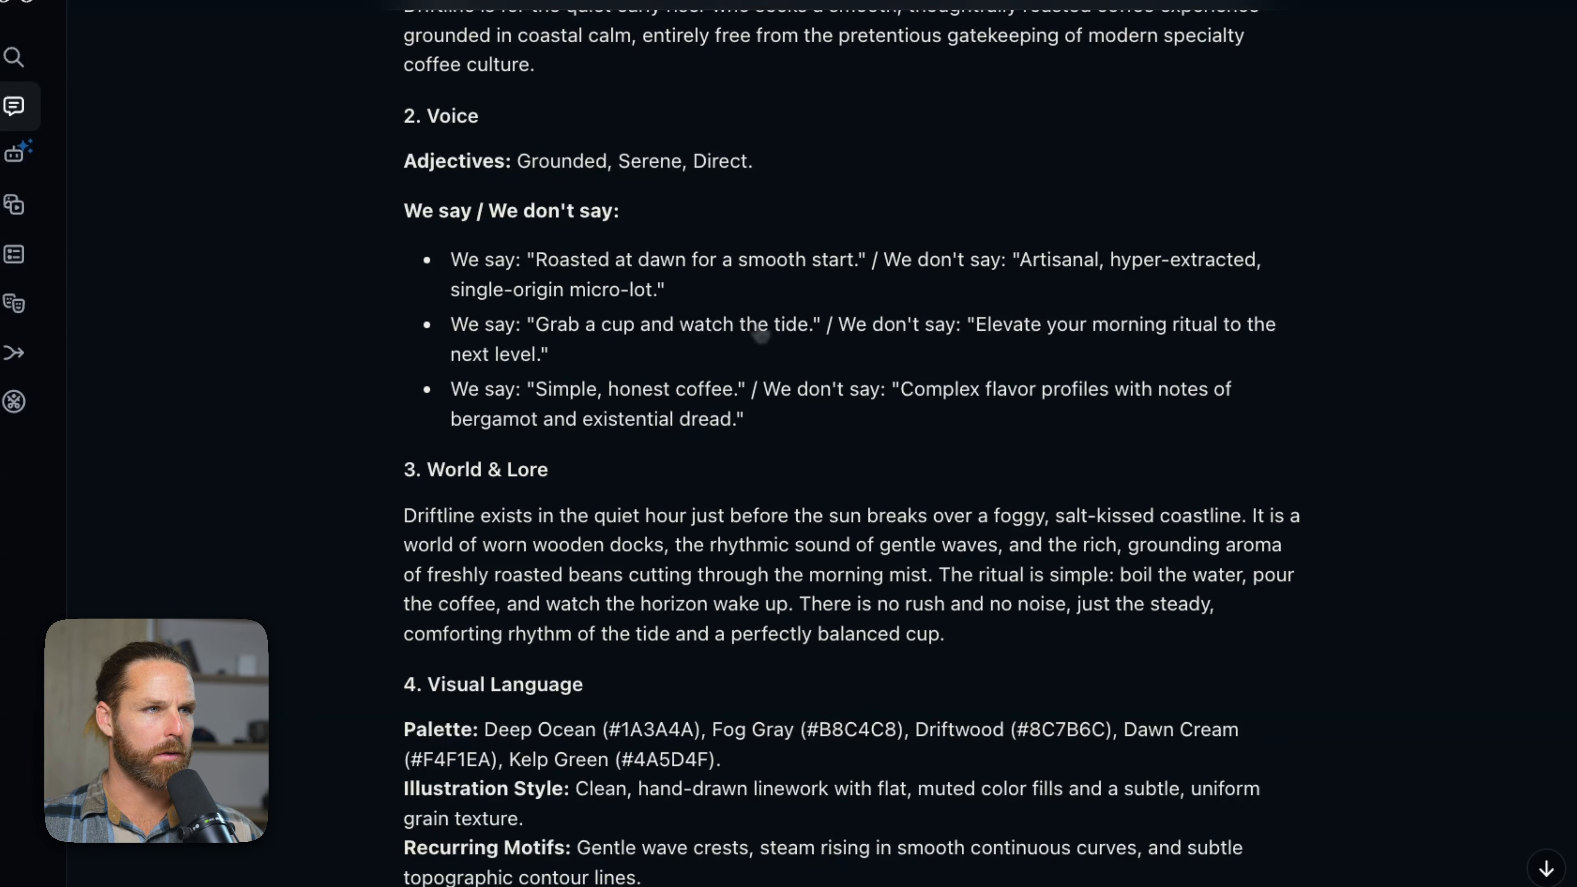
{"action": "scroll", "coordinate": [473, 826], "scroll_direction": "down", "scroll_amount": 15}
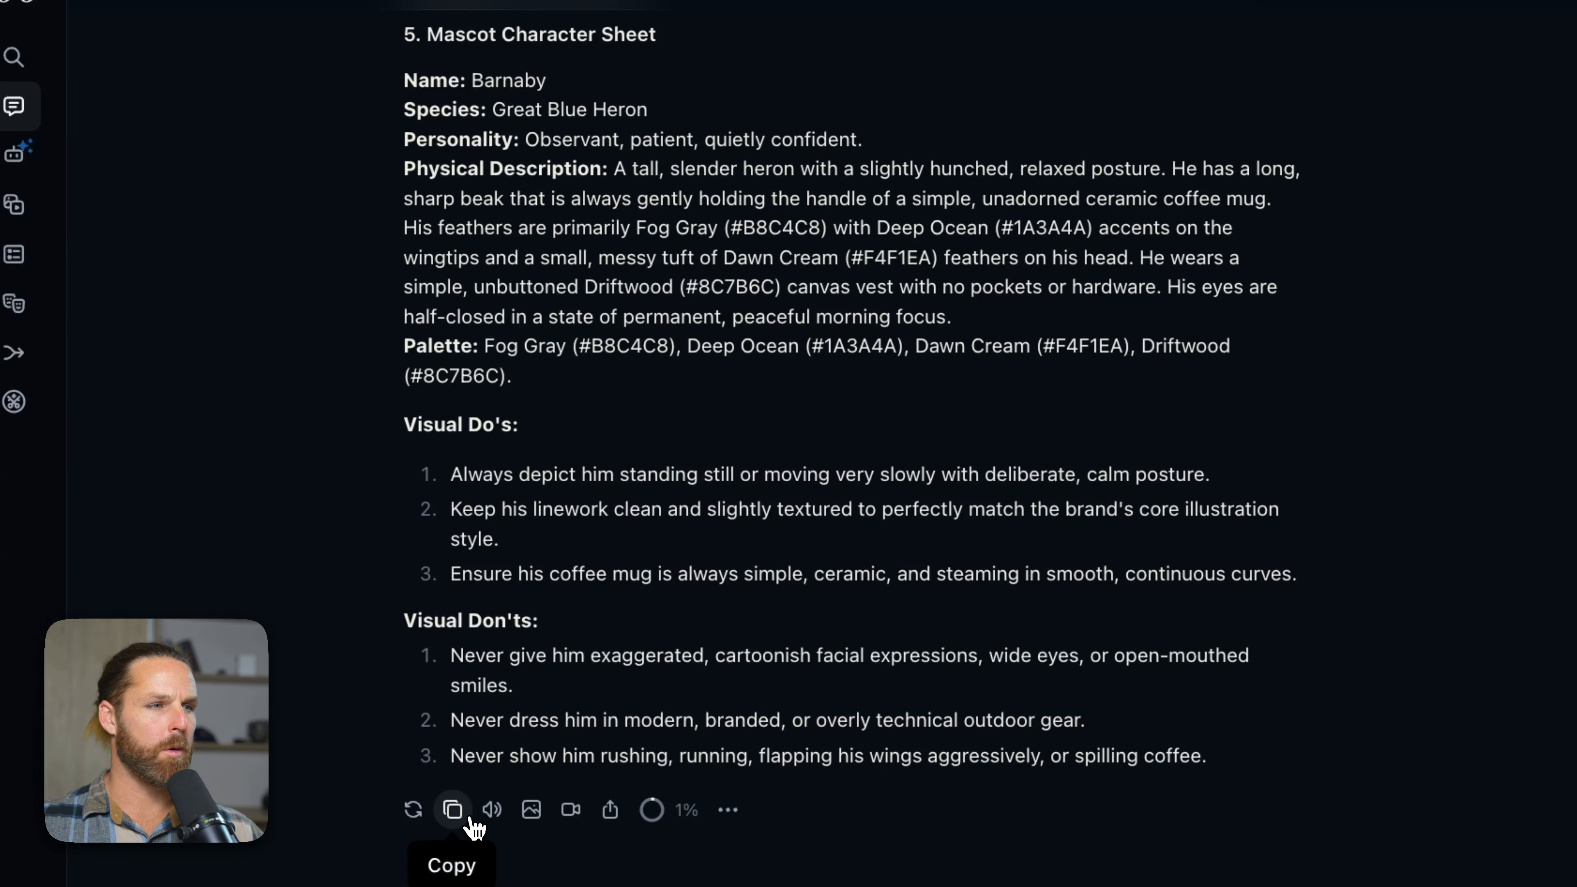
{"action": "left_click", "coordinate": [454, 810]}
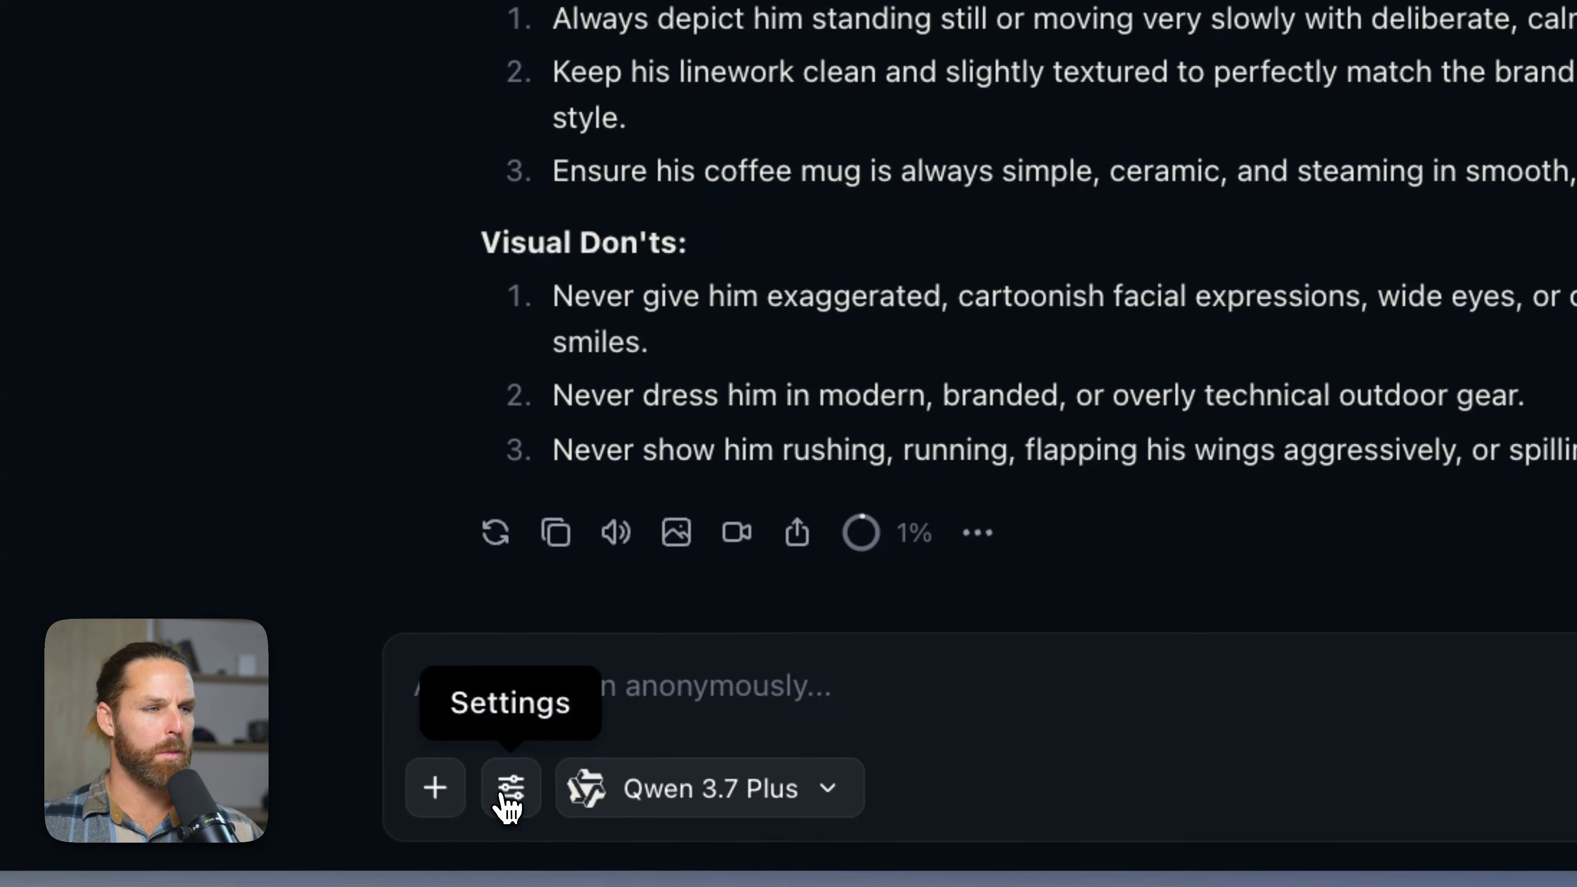
- Start a new system prompt in the chat settings with the friendly name "DRIFTLINE Assistant"
{"action": "left_click", "coordinate": [508, 798]}
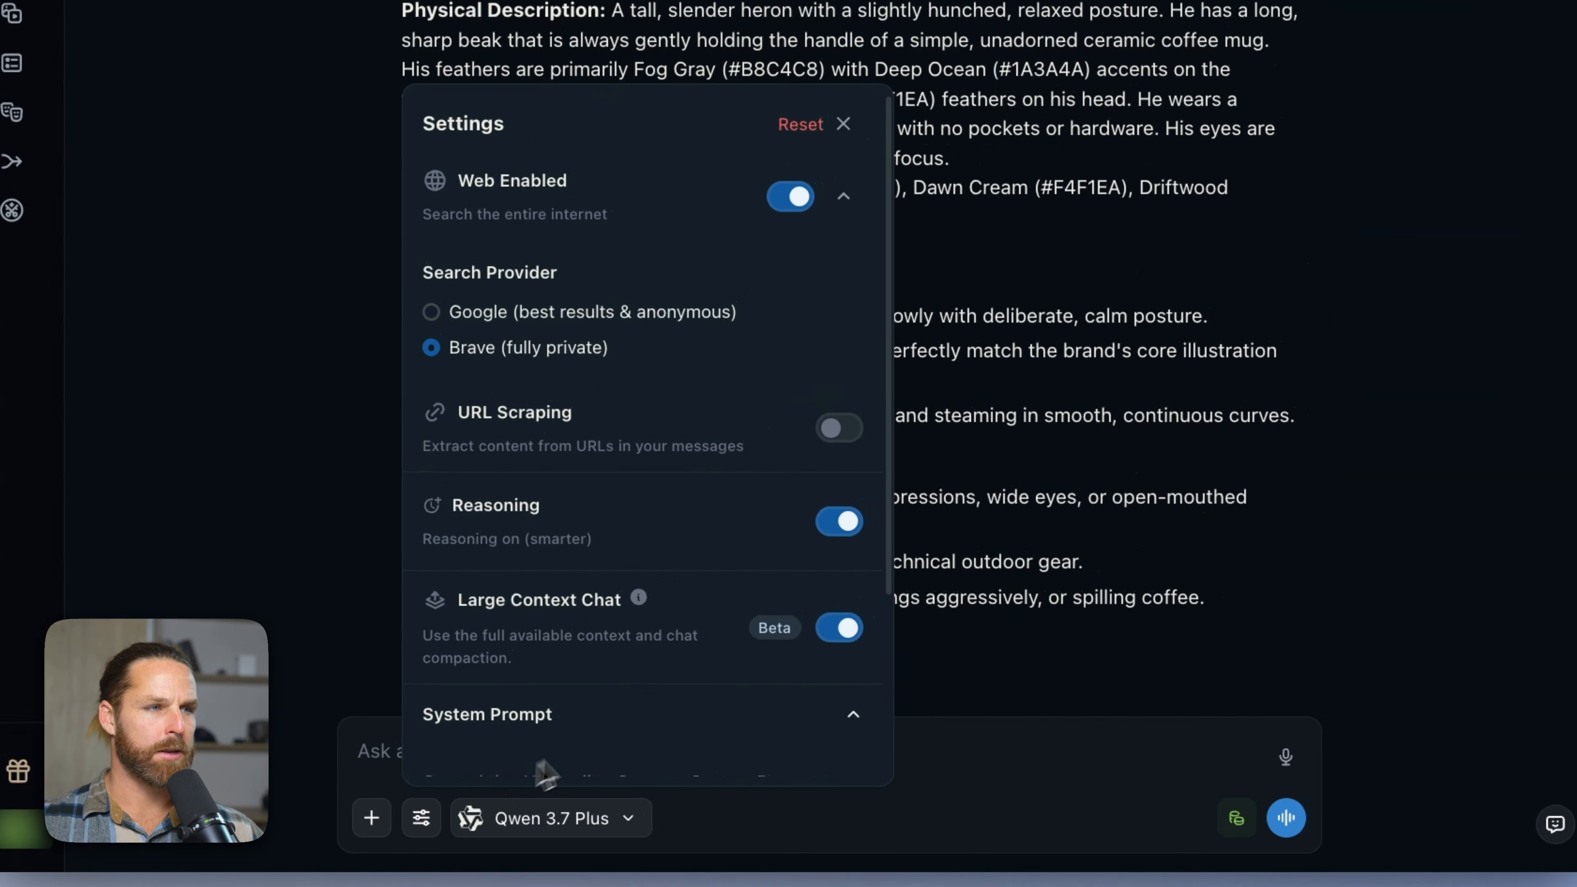
{"action": "scroll", "coordinate": [854, 348], "scroll_direction": "down", "scroll_amount": 4}
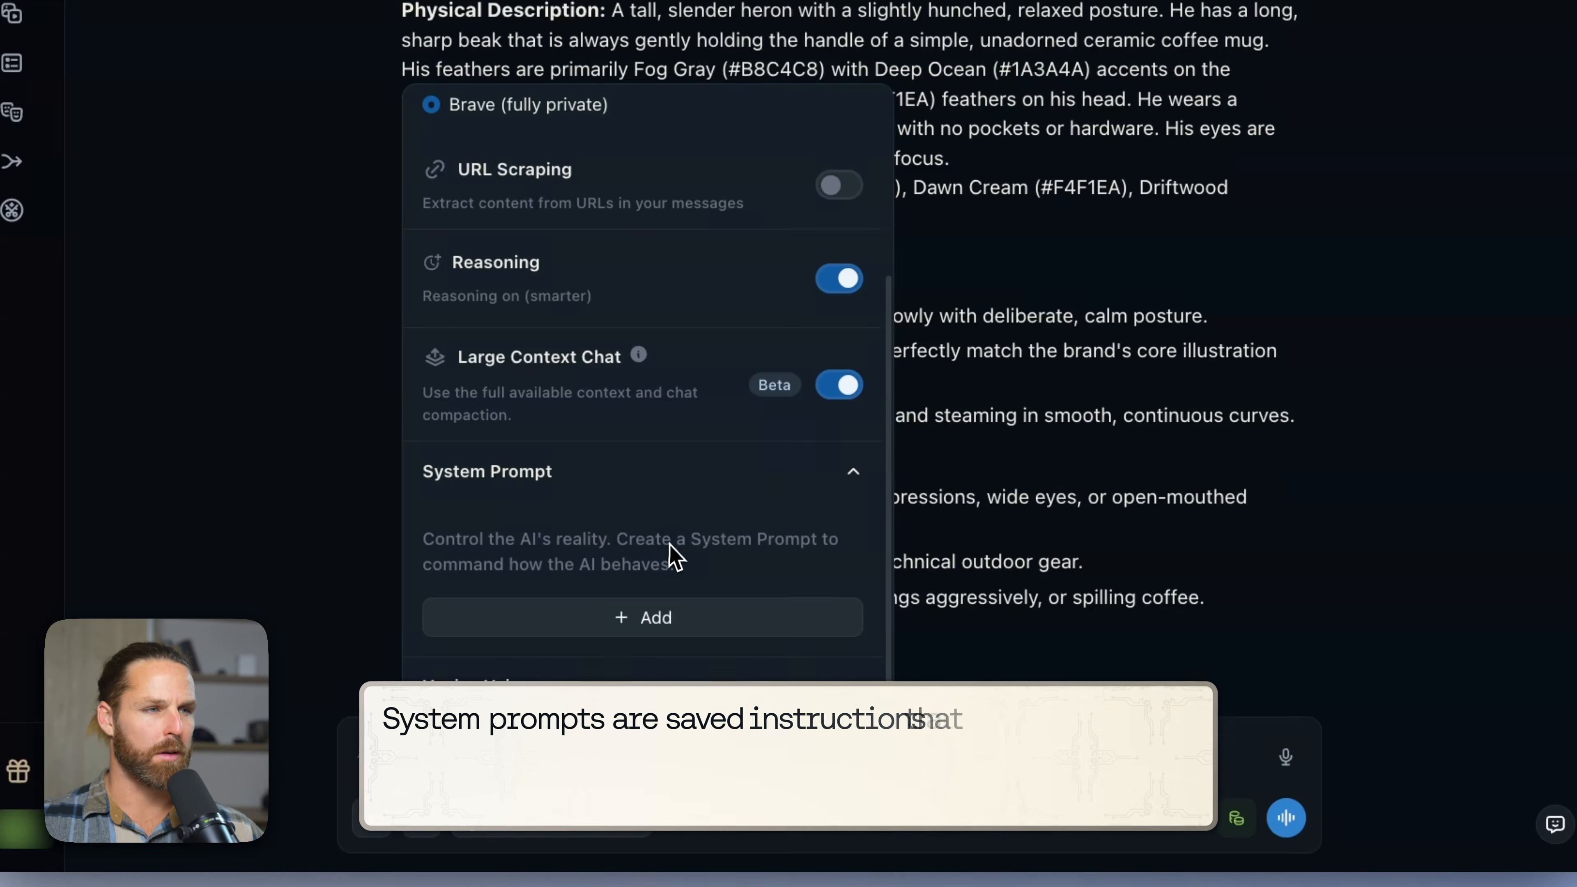
{"action": "left_click", "coordinate": [617, 627]}
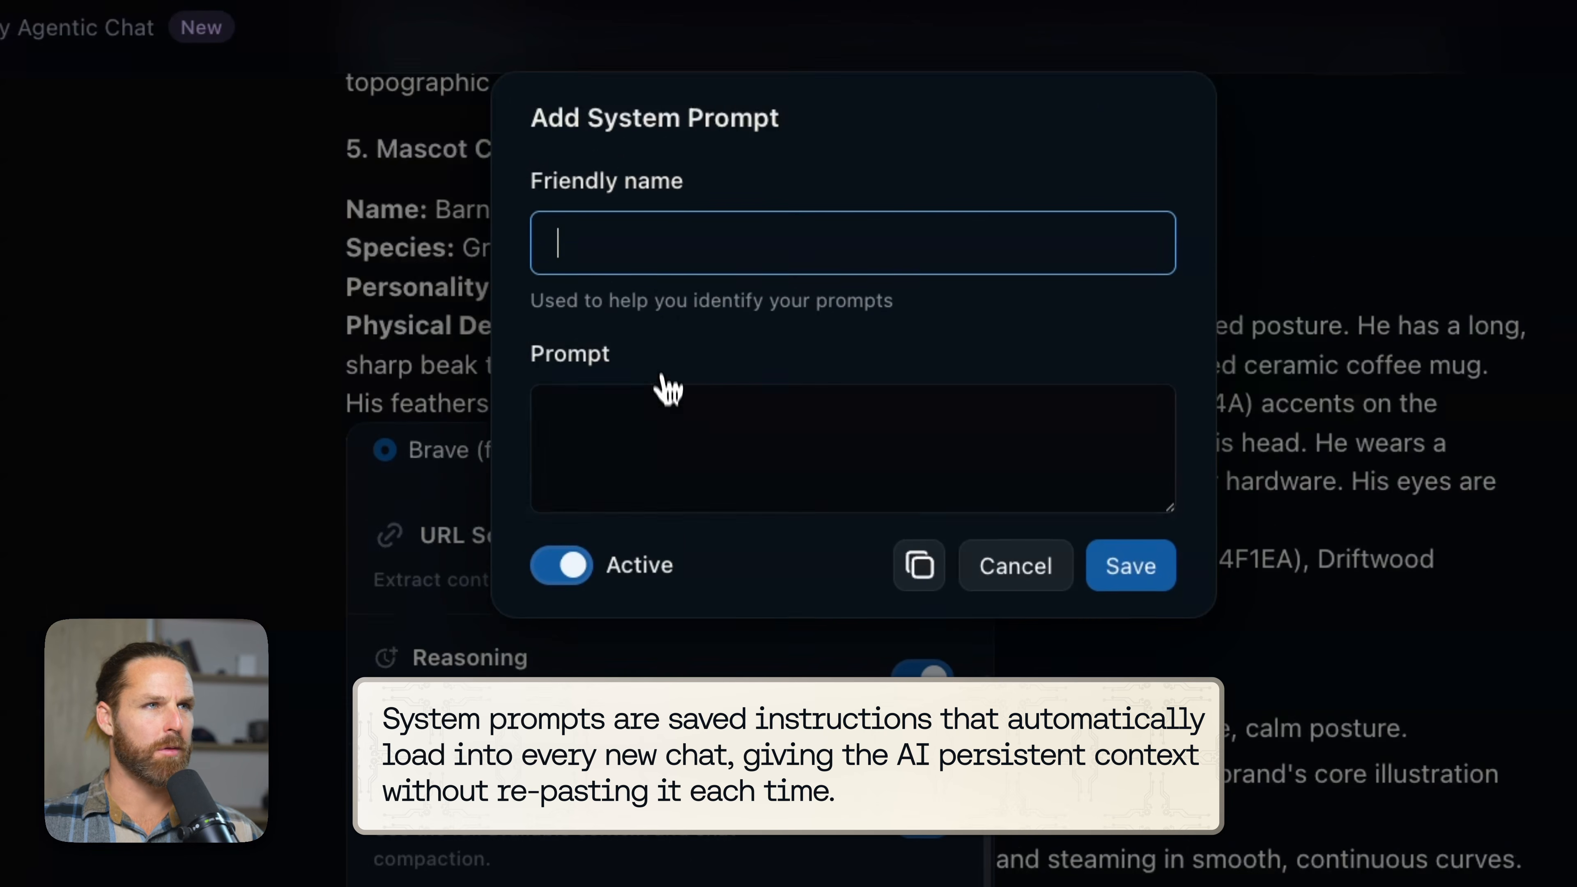
{"action": "type", "text": "DRIFTLIN"}
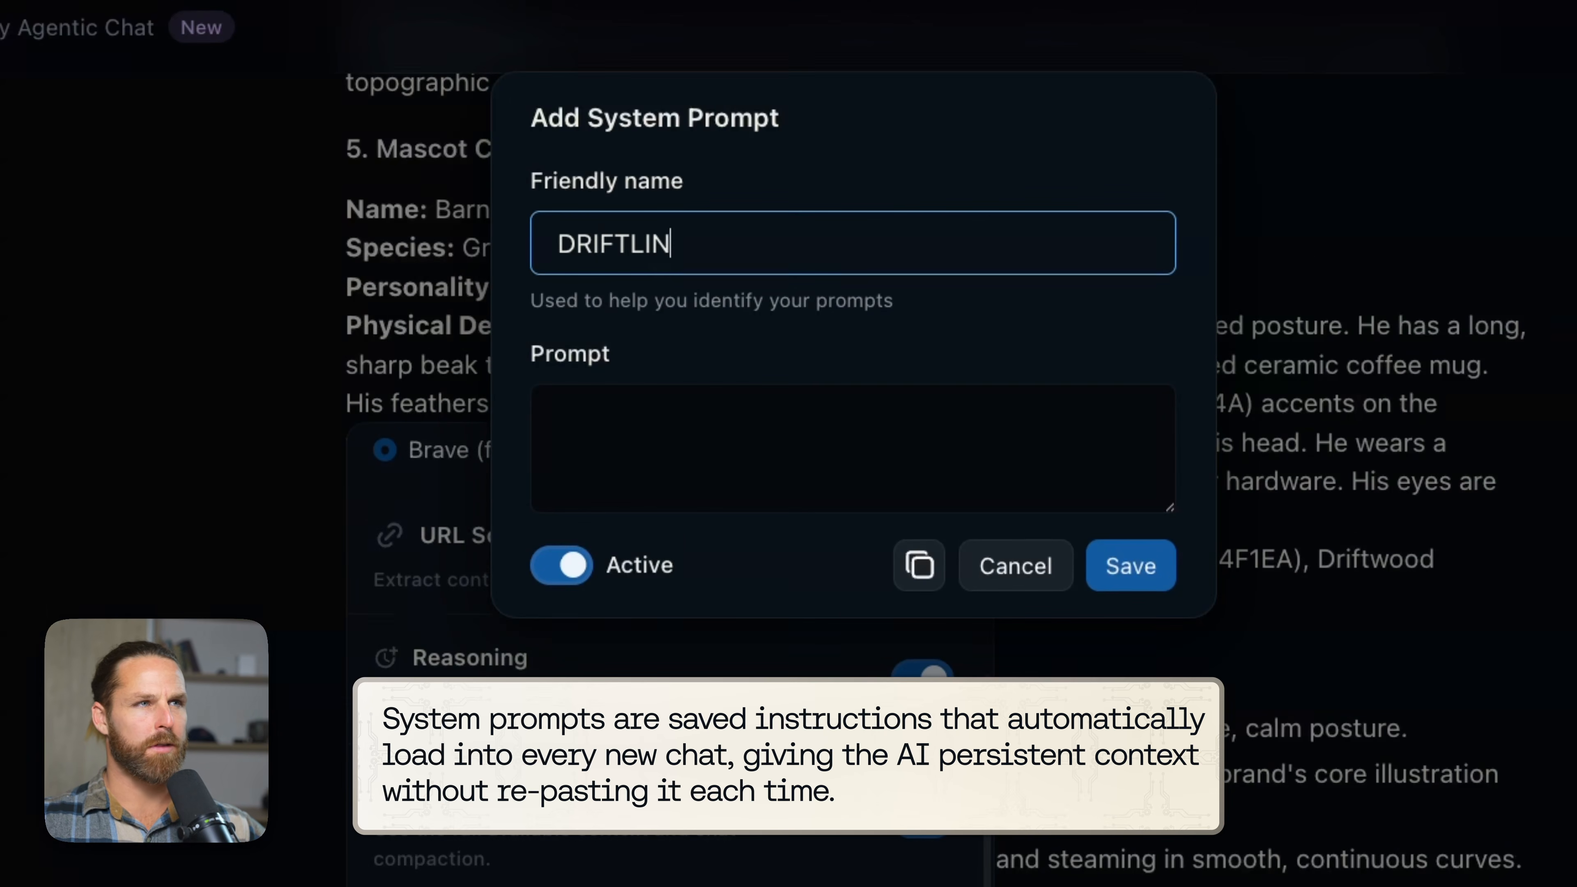
{"action": "type", "text": "E Assistant"}
- Write the prompt "You help create assets for the DRIFTLINE brand. Here is our brand bible:" and paste the copied brand bible below it
{"action": "left_click", "coordinate": [811, 479]}
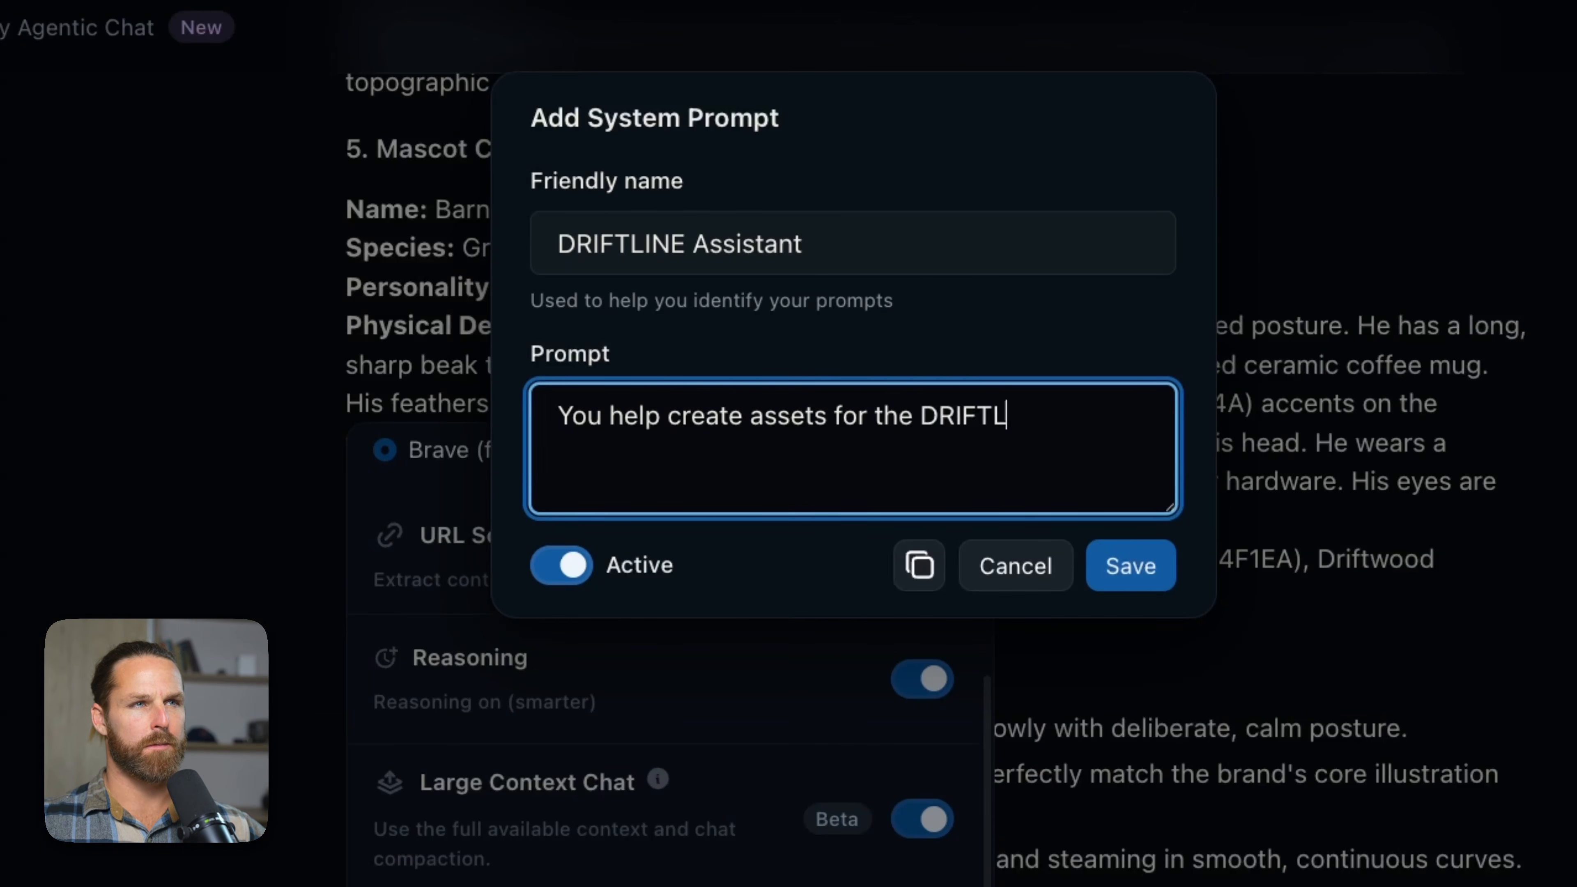
{"action": "type", "text": "INE brand. Here is our"}
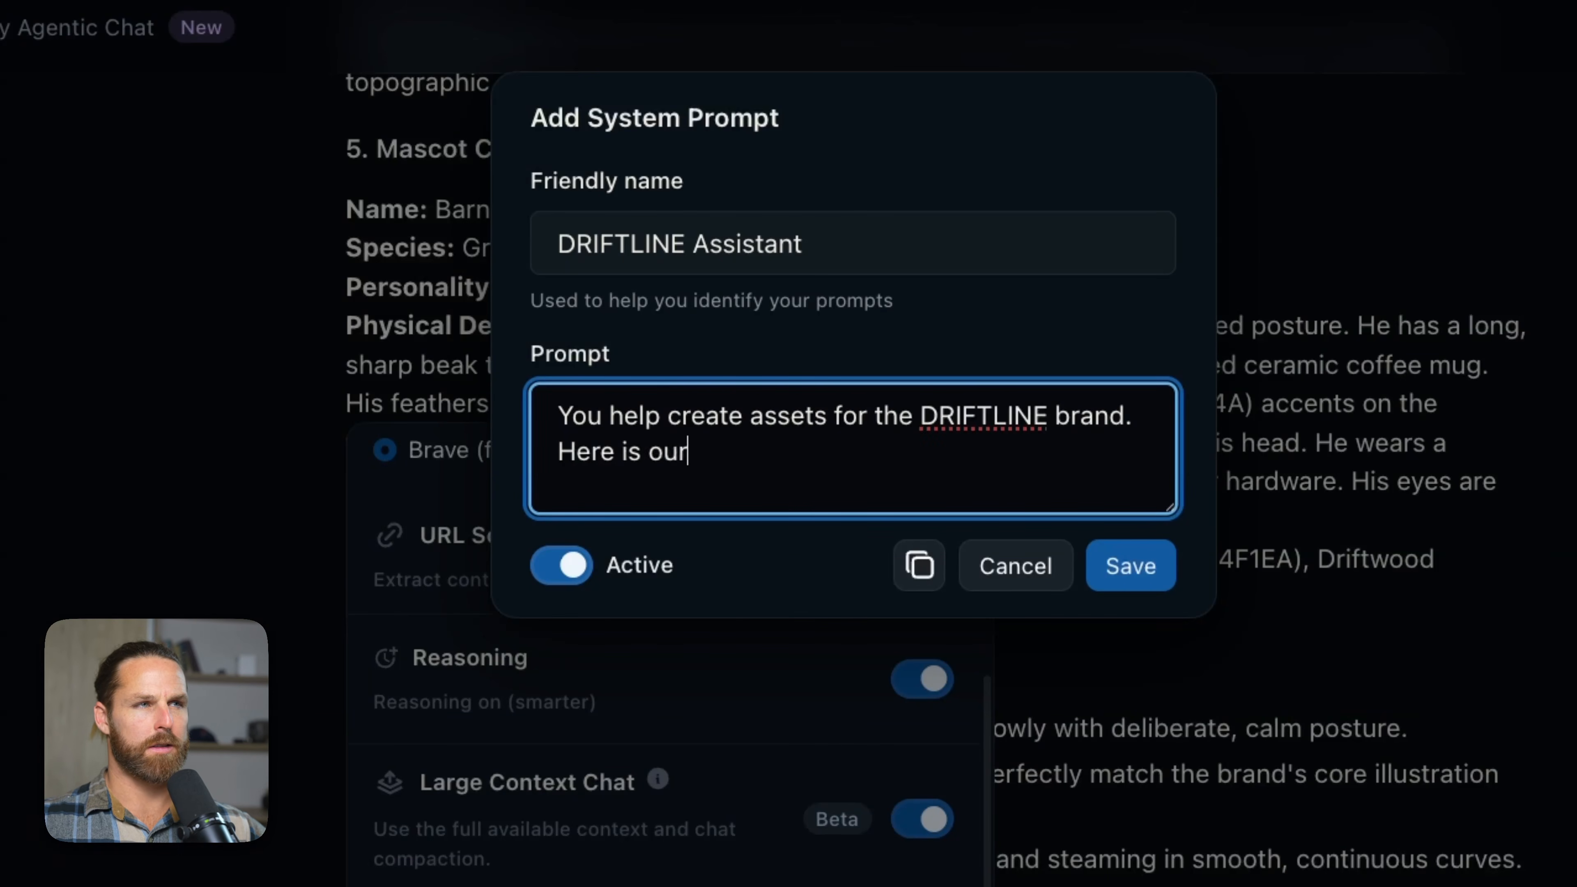
{"action": "type", "text": " brand bible:"}
{"action": "key", "text": "Return"}
{"action": "key", "text": "ctrl+v"}
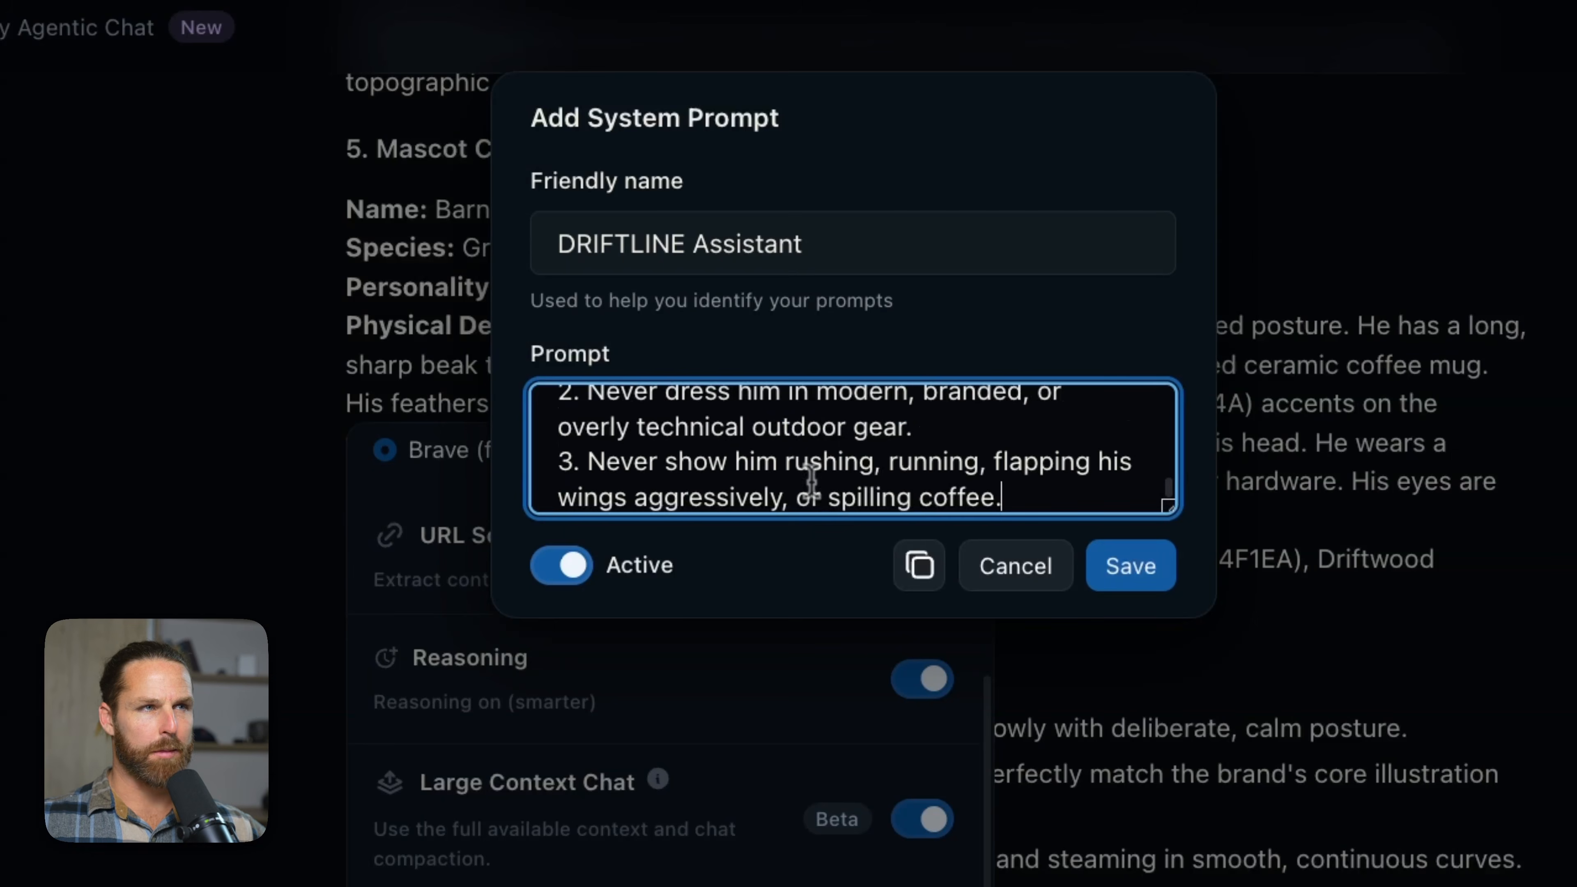
- Check and save the DRIFTLINE Assistant system prompt, turn it on, and close the settings
{"action": "scroll", "coordinate": [1055, 433], "scroll_direction": "up", "scroll_amount": 5}
{"action": "scroll", "coordinate": [1049, 433], "scroll_direction": "up", "scroll_amount": 5}
{"action": "left_click", "coordinate": [1108, 568]}
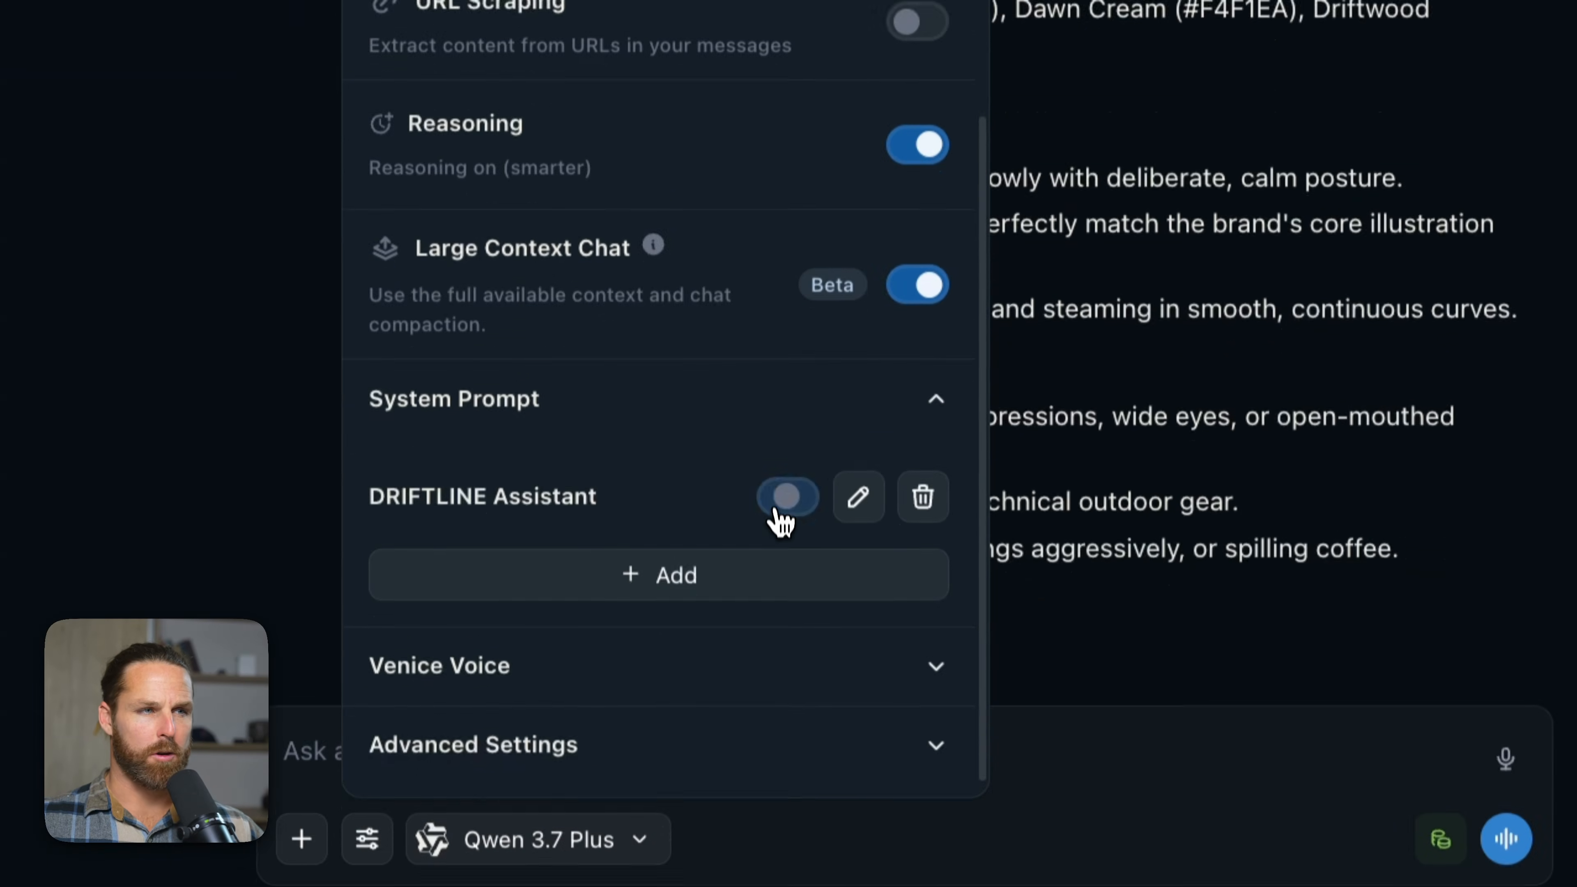
{"action": "left_click", "coordinate": [783, 484]}
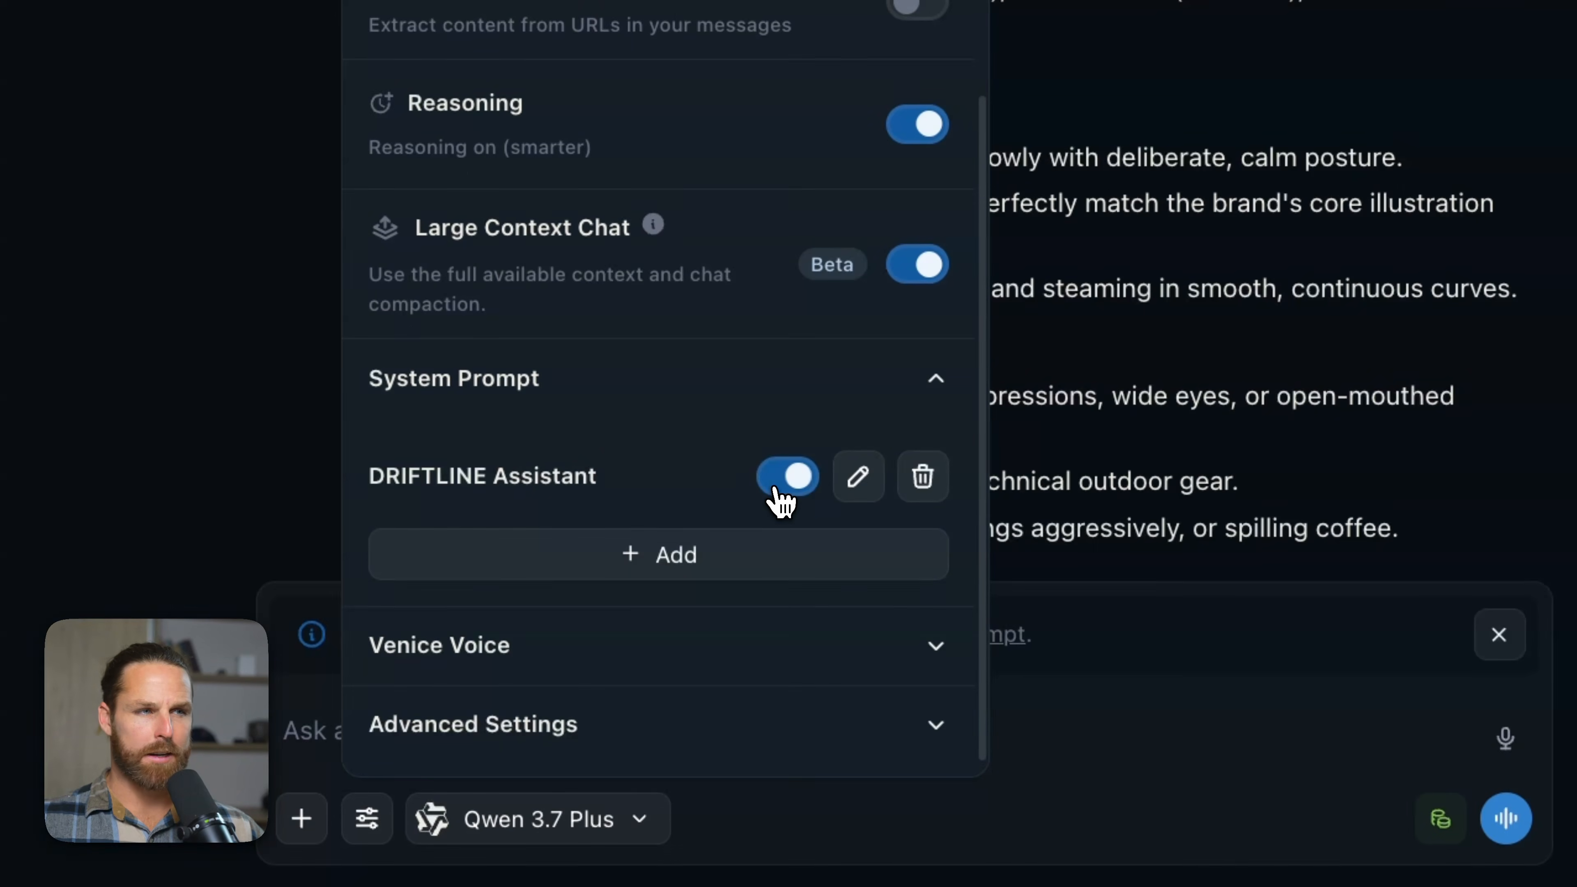
{"action": "left_click", "coordinate": [989, 296]}
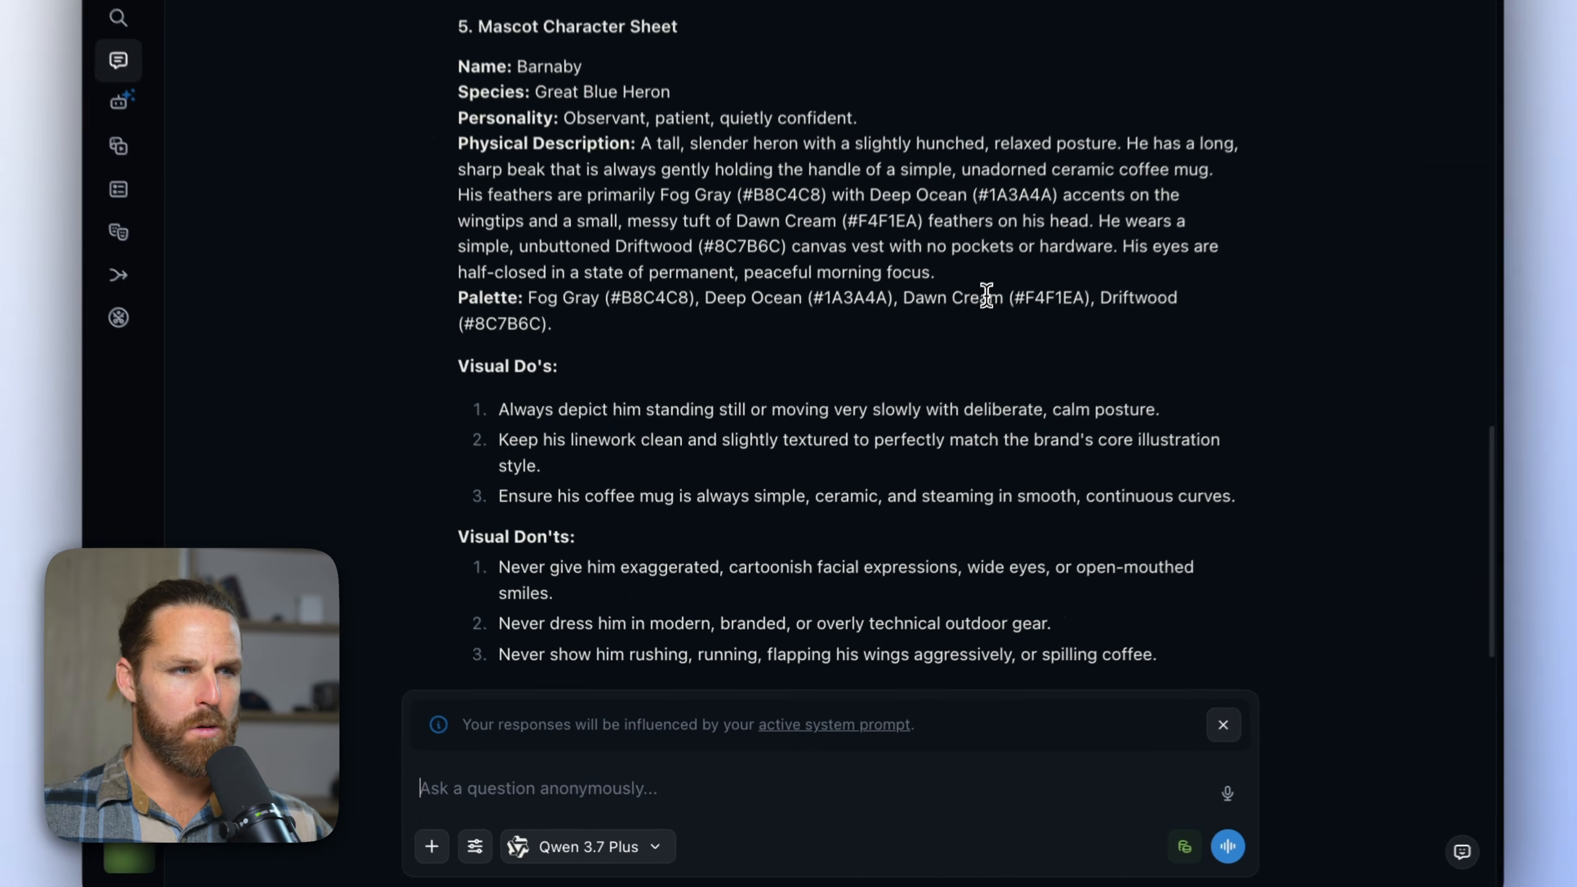
- Submit a prompt for a 10-part launch thread introducing Driftline's world, with numbered tweets under 280 characters and the mascot introduced by part 3
{"action": "scroll", "coordinate": [847, 594], "scroll_direction": "down", "scroll_amount": 2}
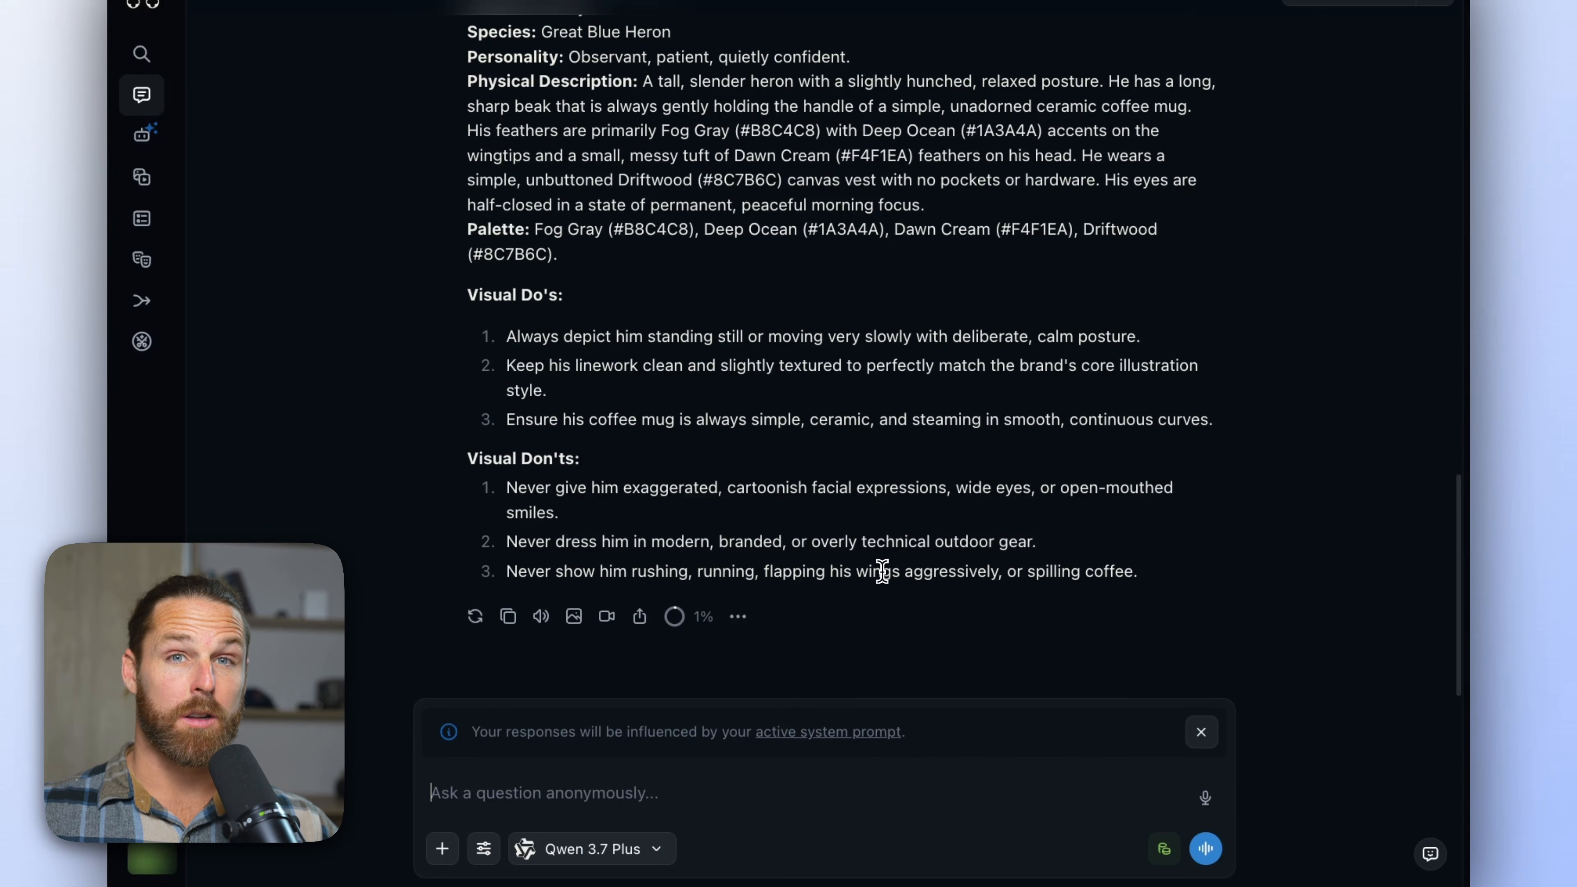
{"action": "scroll", "coordinate": [819, 621], "scroll_direction": "up", "scroll_amount": 15}
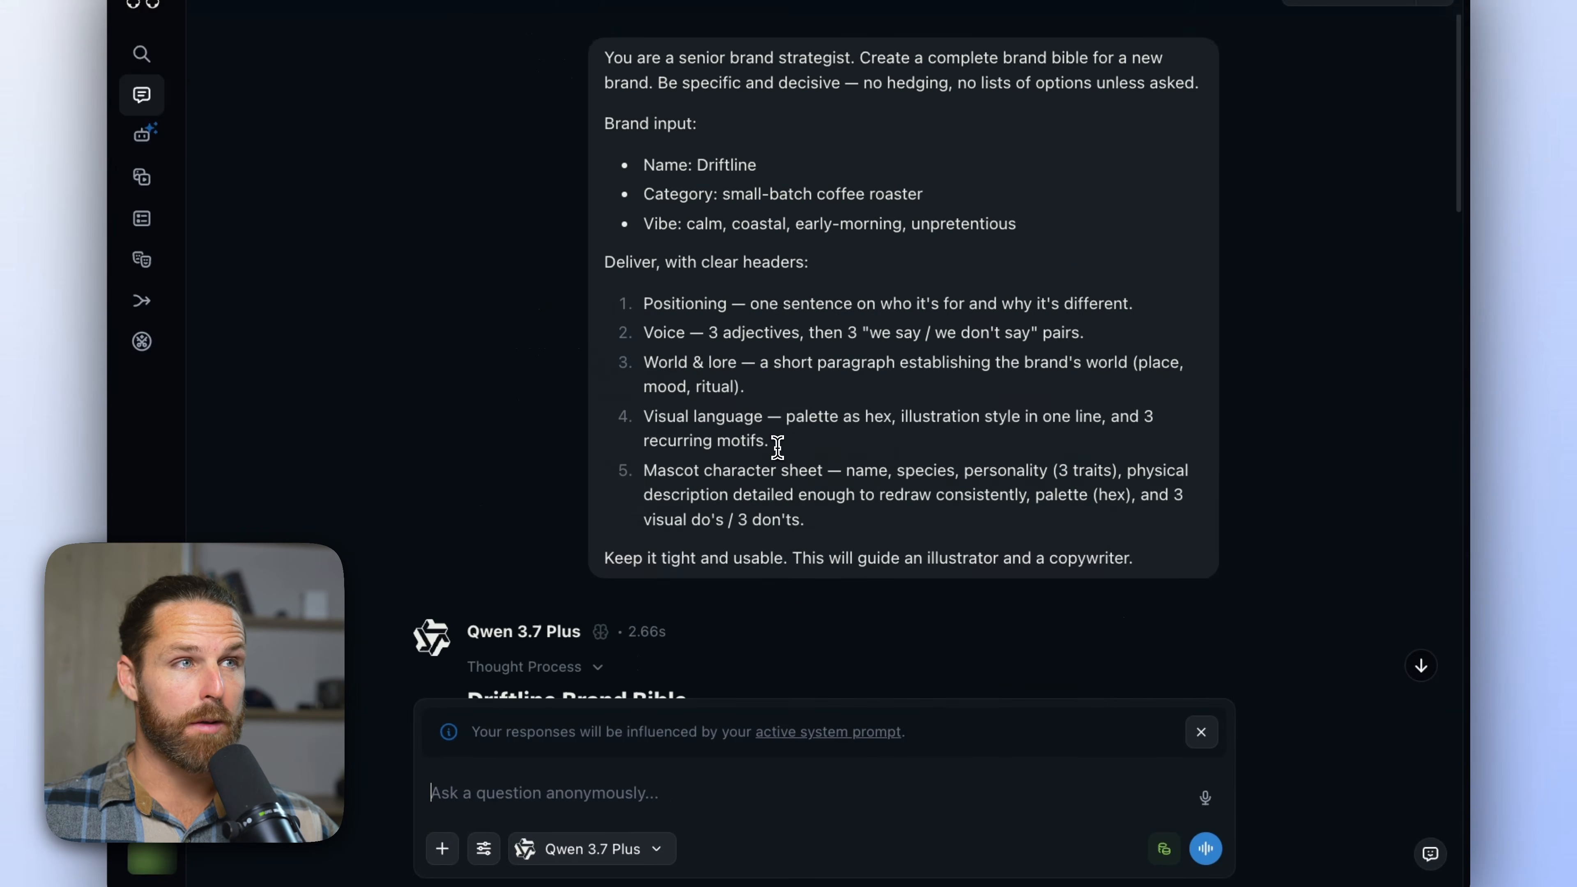
{"action": "scroll", "coordinate": [788, 465], "scroll_direction": "down", "scroll_amount": 3}
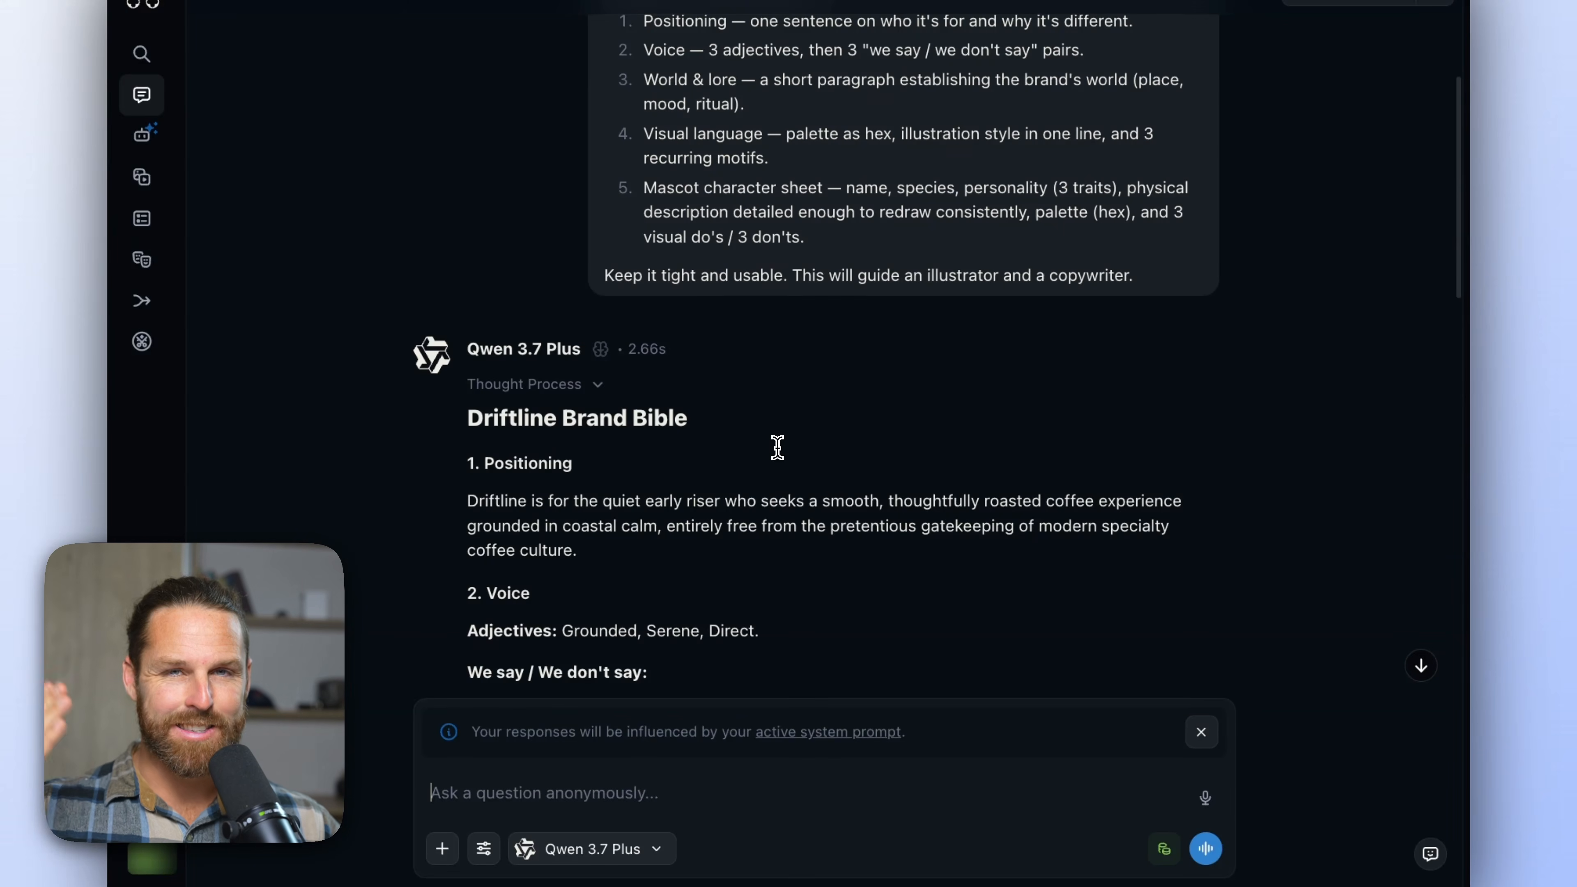
{"action": "key", "text": "ctrl+v"}
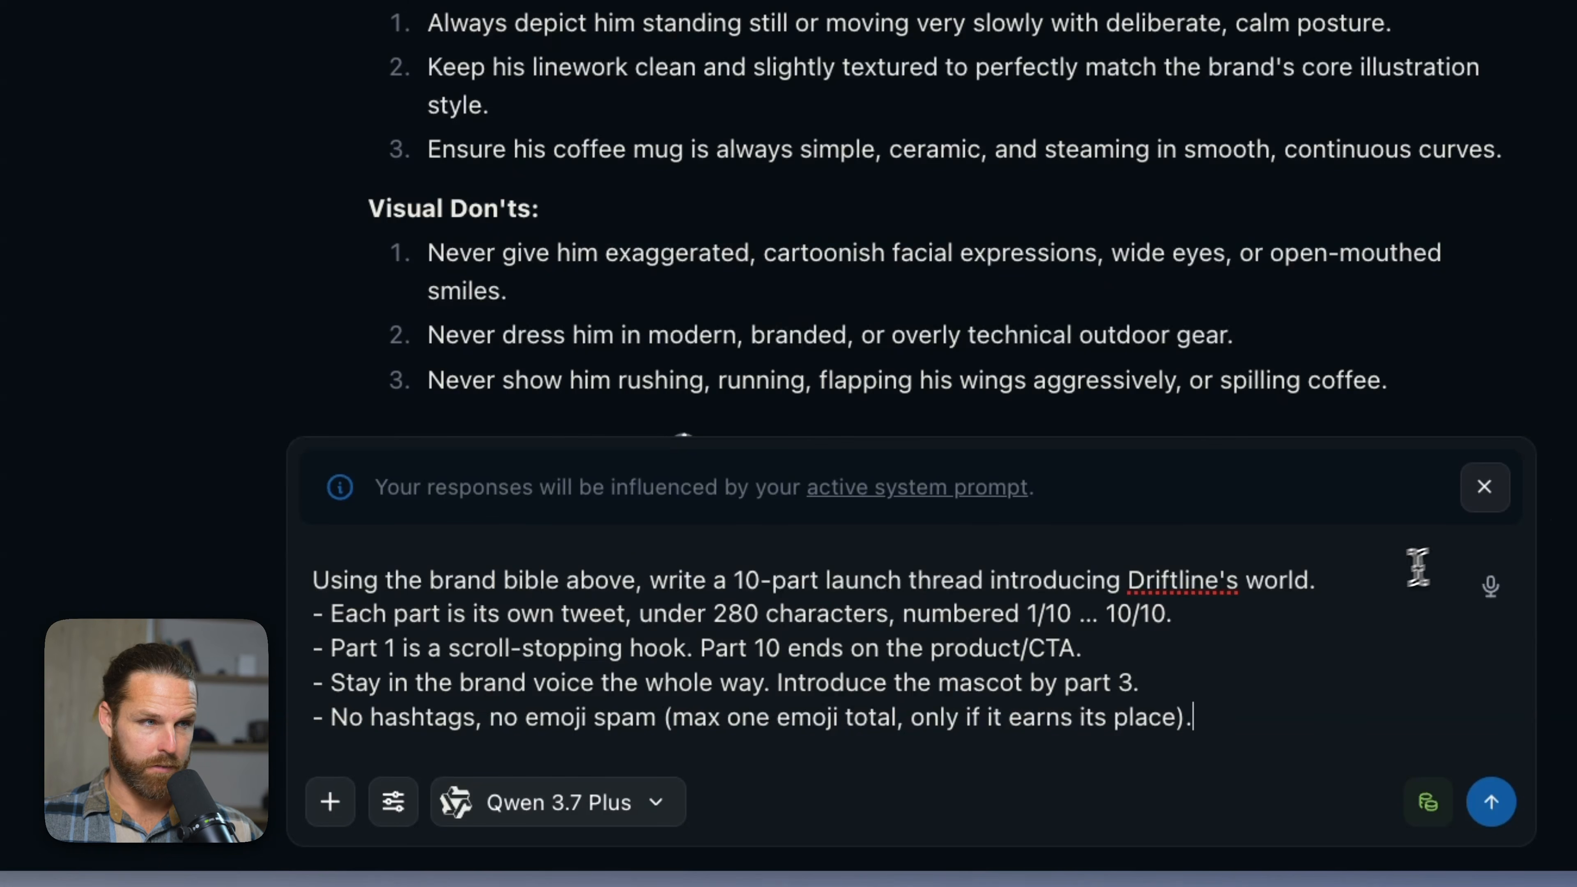
{"action": "left_click", "coordinate": [1193, 621]}
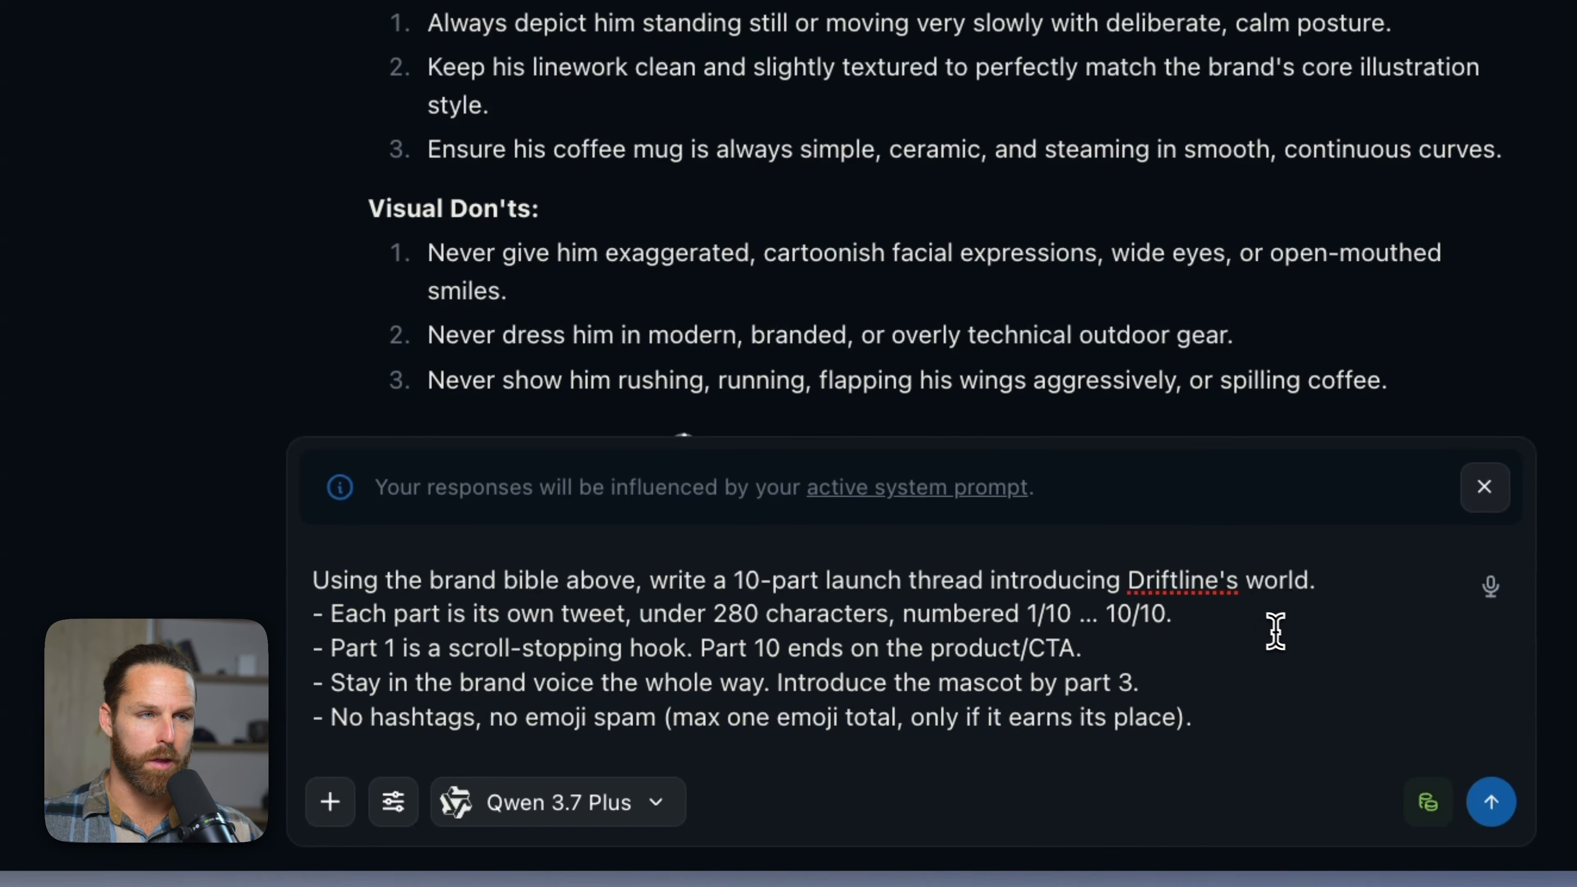
{"action": "left_click", "coordinate": [1491, 801]}
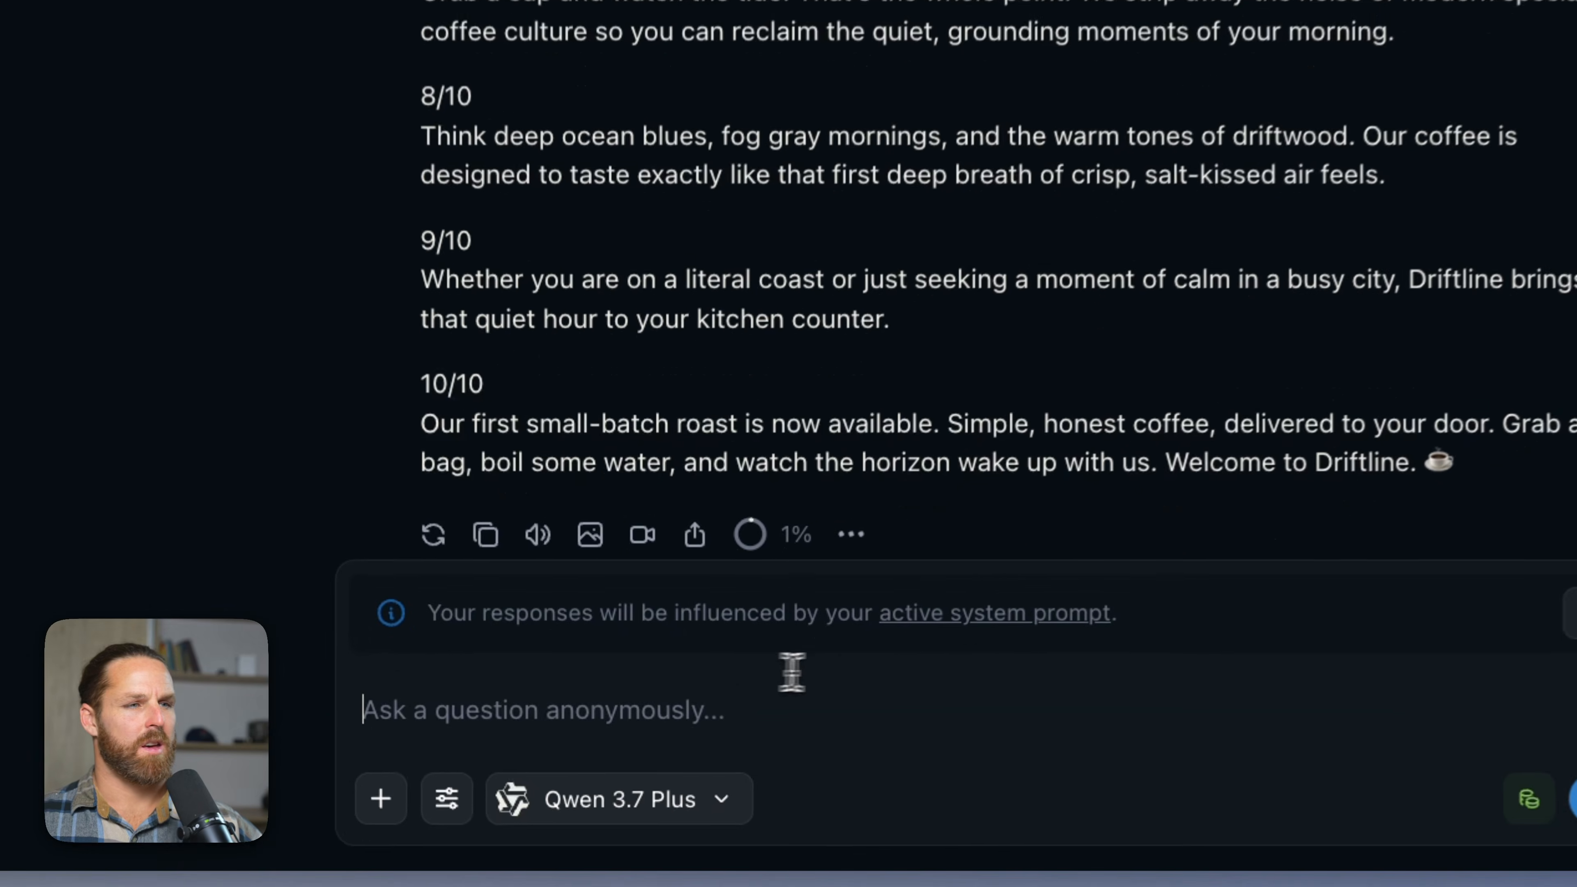
- Send the request "Create a style token for our brand and visual pallete that I can re-use"
{"action": "type", "text": "Create a style token for our brand and vi"}
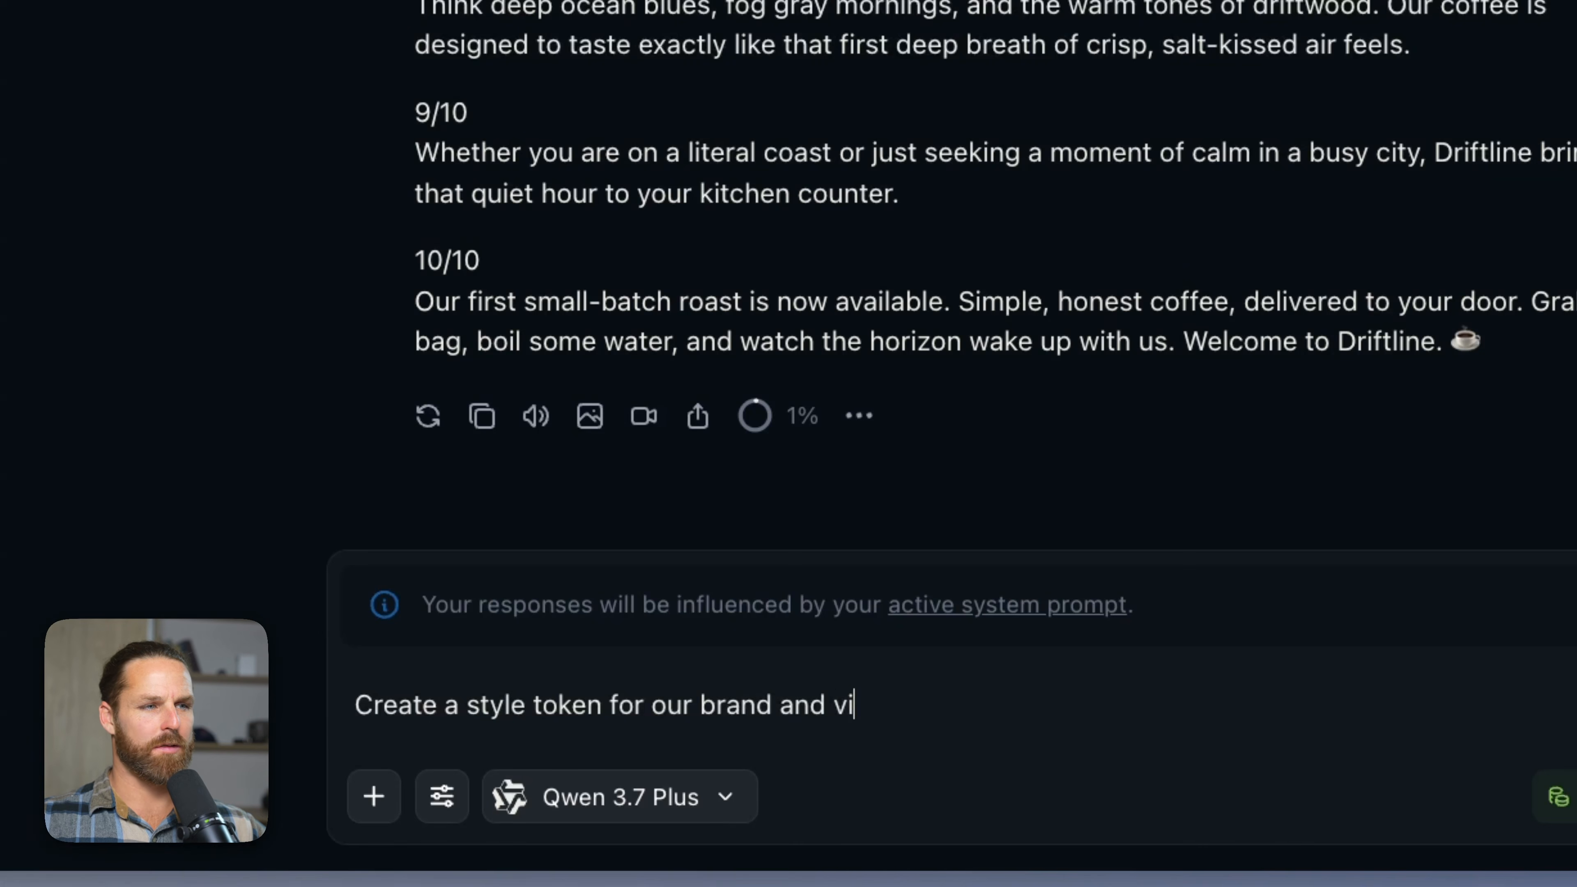
{"action": "type", "text": "sual pallete that I can re-use"}
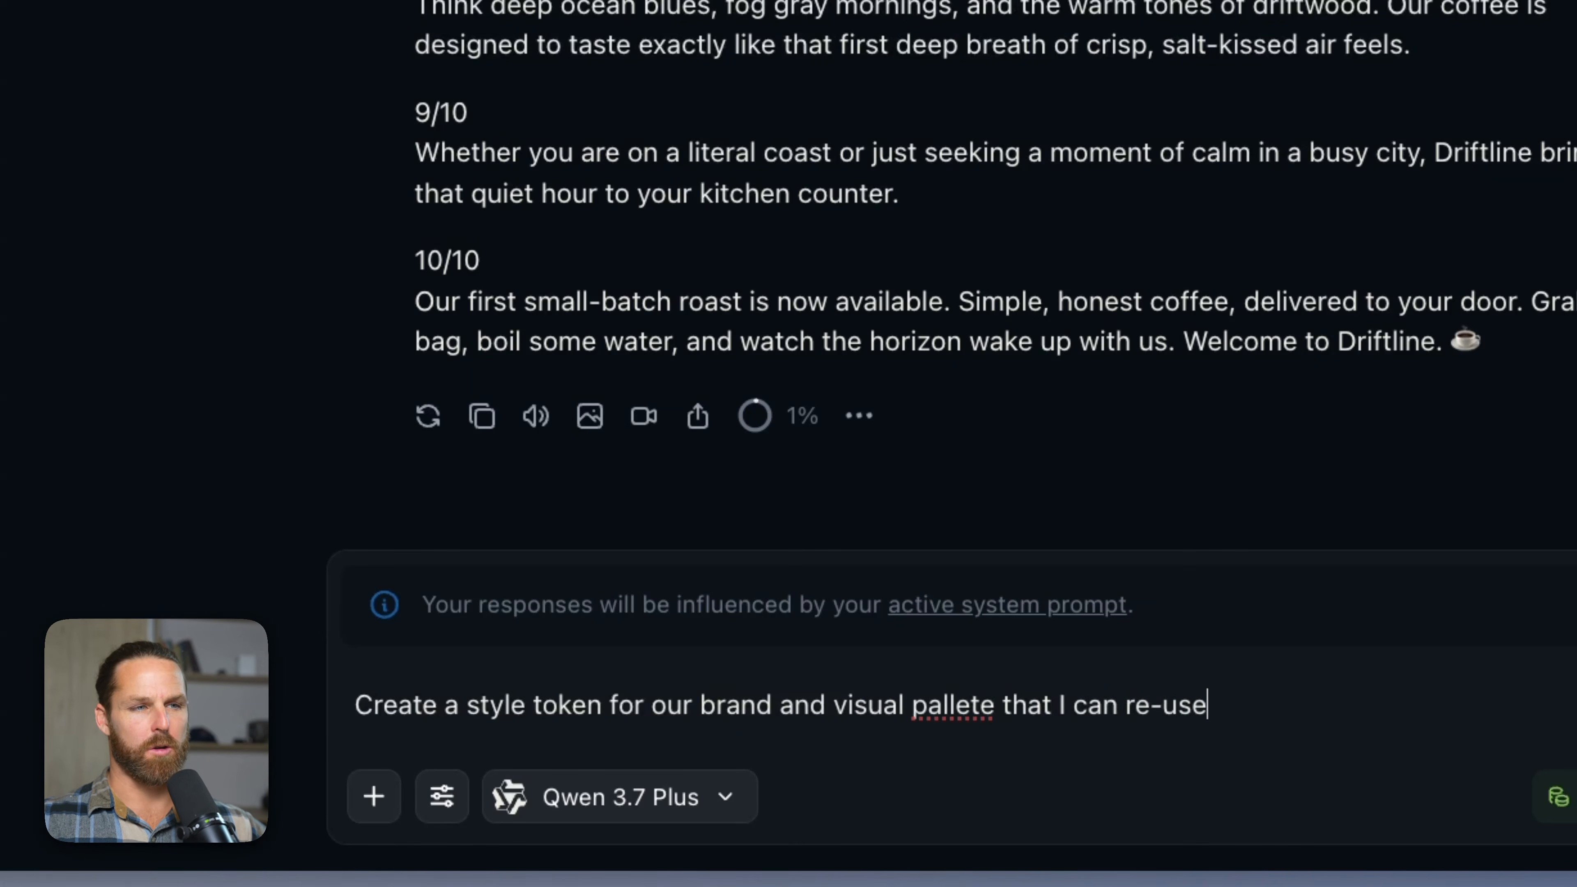
{"action": "key", "text": "Return"}
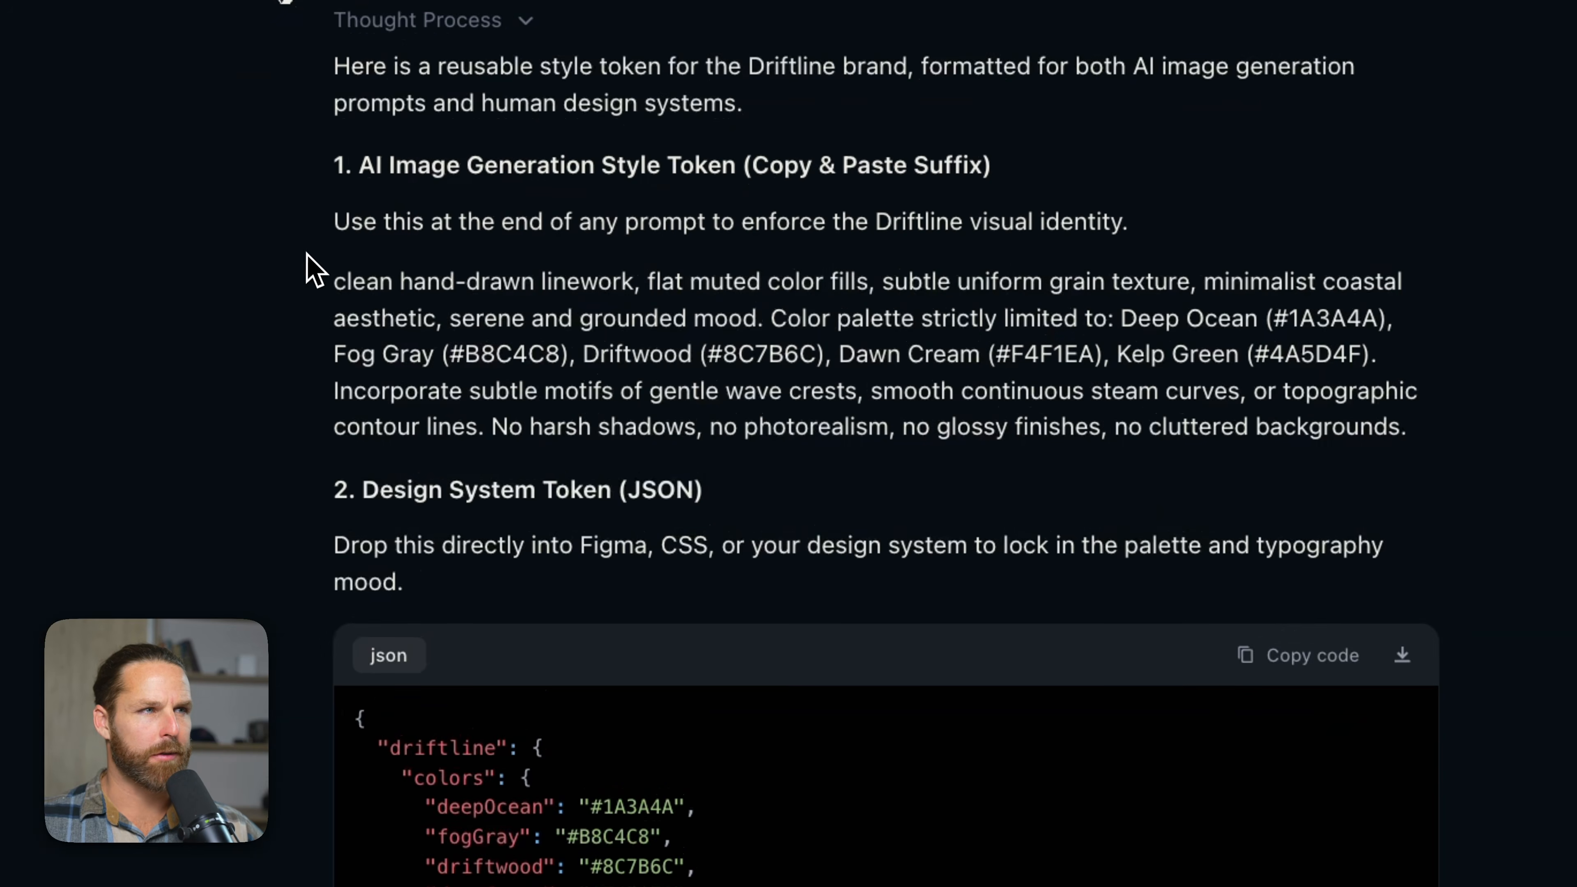
- Highlight the AI image generation style token paragraph and review the JSON design system token below it
{"action": "left_click_drag", "start_coordinate": [405, 259], "coordinate": [1284, 407]}
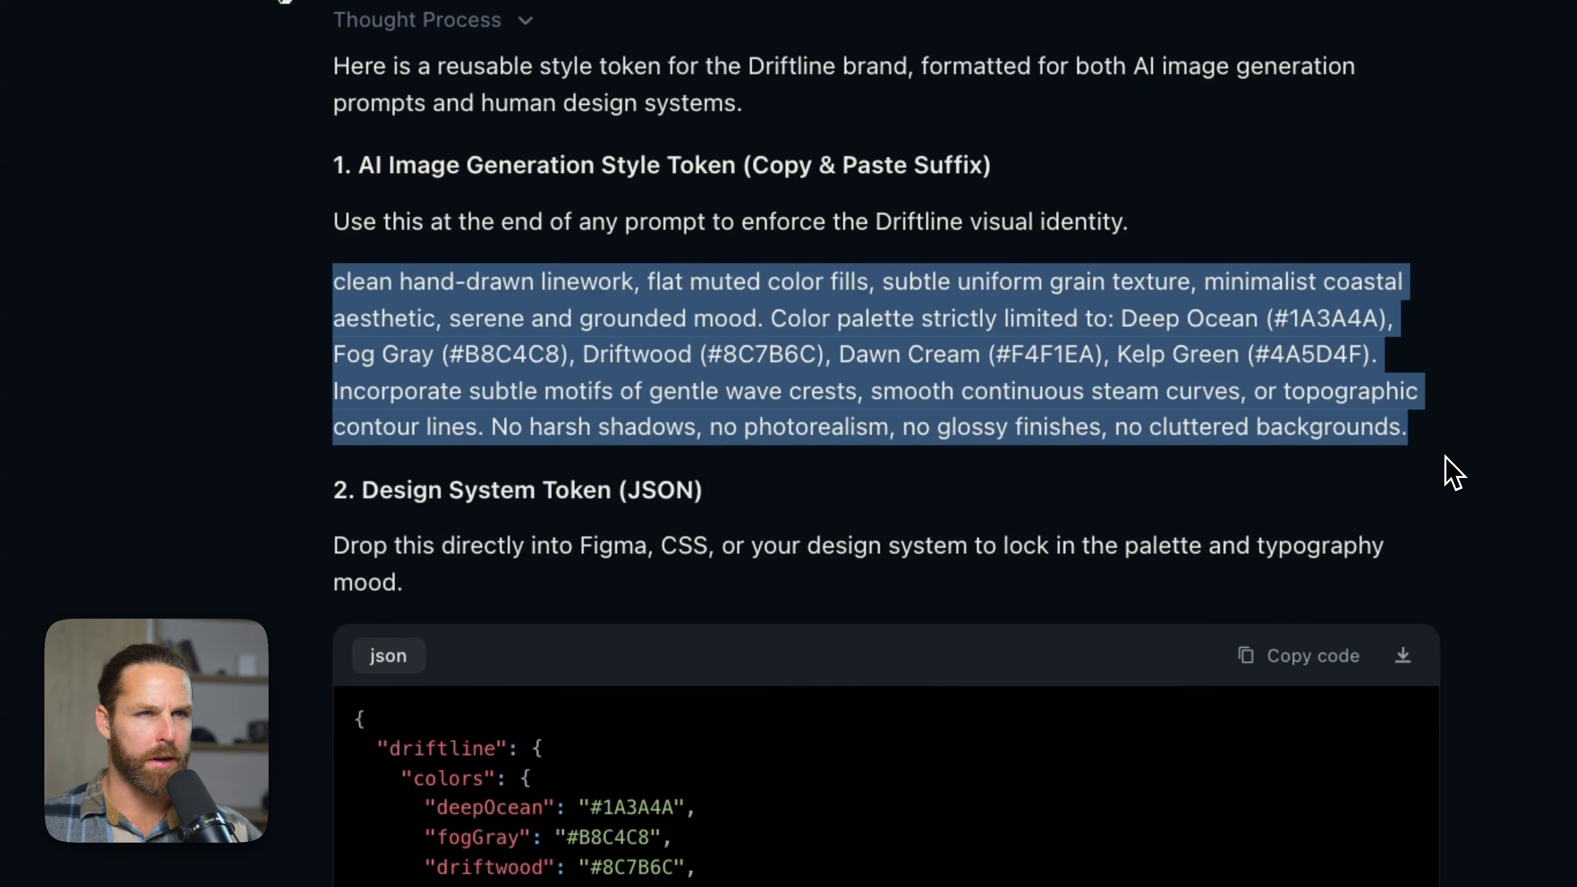
{"action": "scroll", "coordinate": [668, 281], "scroll_direction": "down", "scroll_amount": 8}
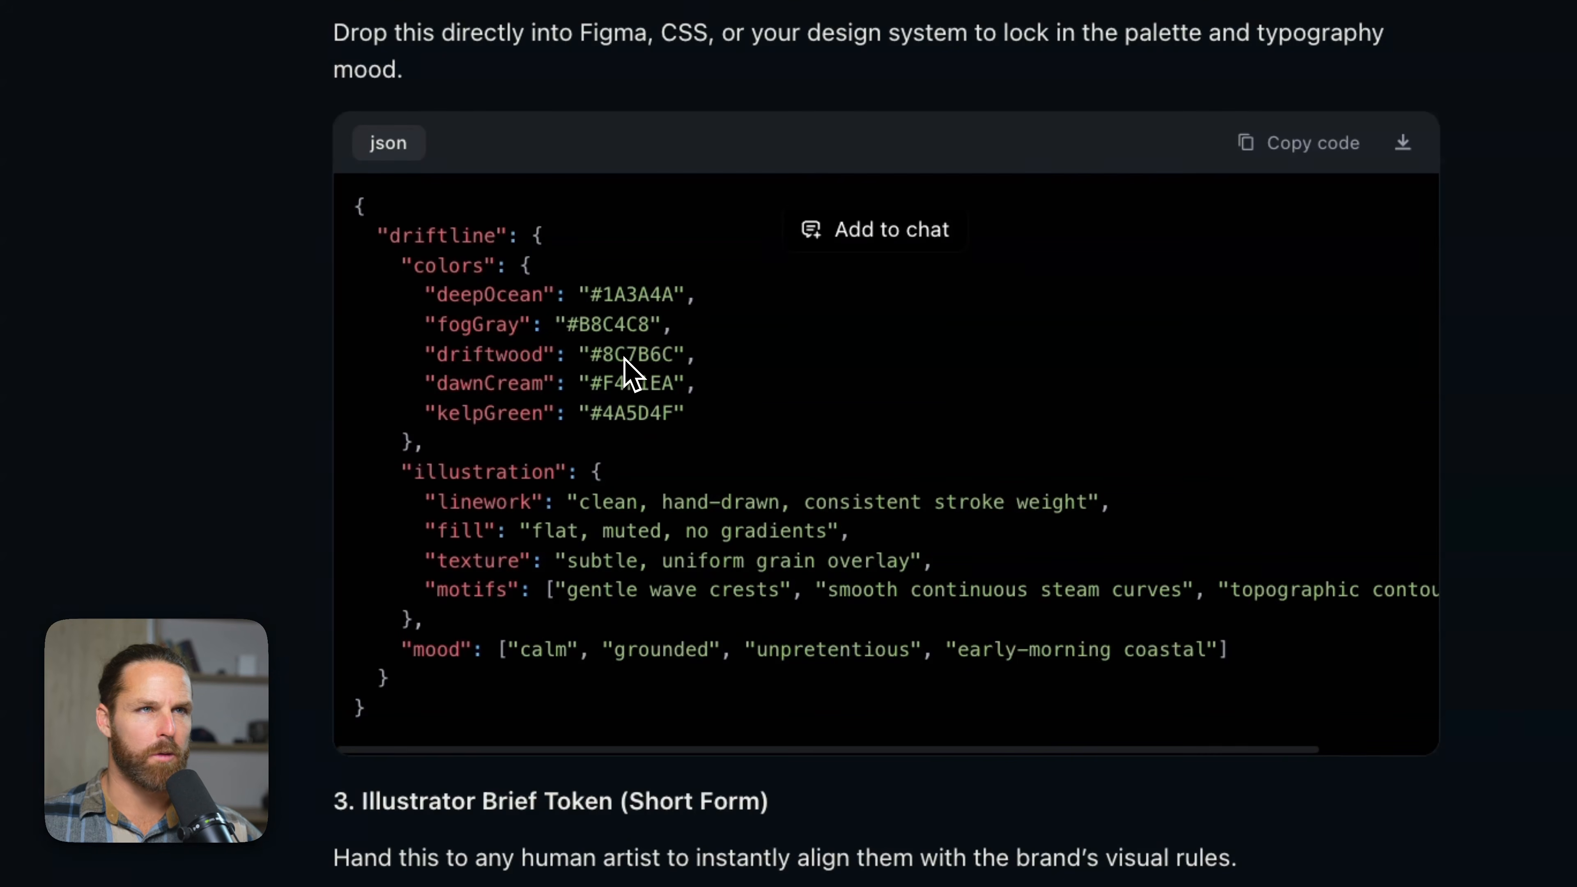
{"action": "scroll", "coordinate": [624, 359], "scroll_direction": "down", "scroll_amount": 8}
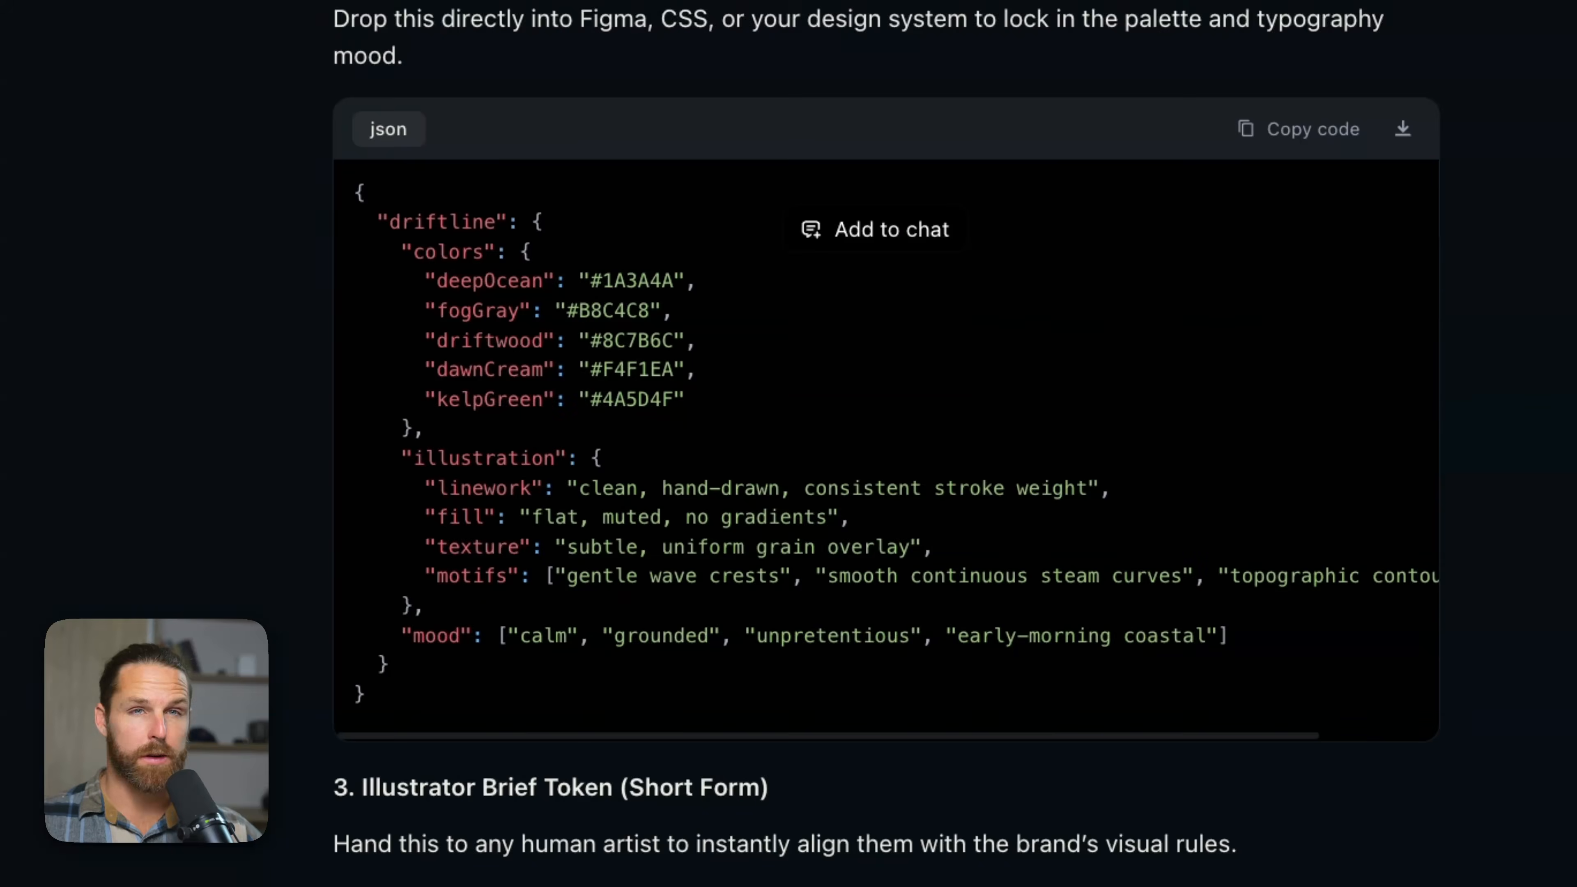
- Review the illustrator brief token and its usage notes, and highlight the AI image generation style token paragraph again
{"action": "left_click_drag", "start_coordinate": [395, 275], "coordinate": [449, 273]}
{"action": "left_click", "coordinate": [547, 393]}
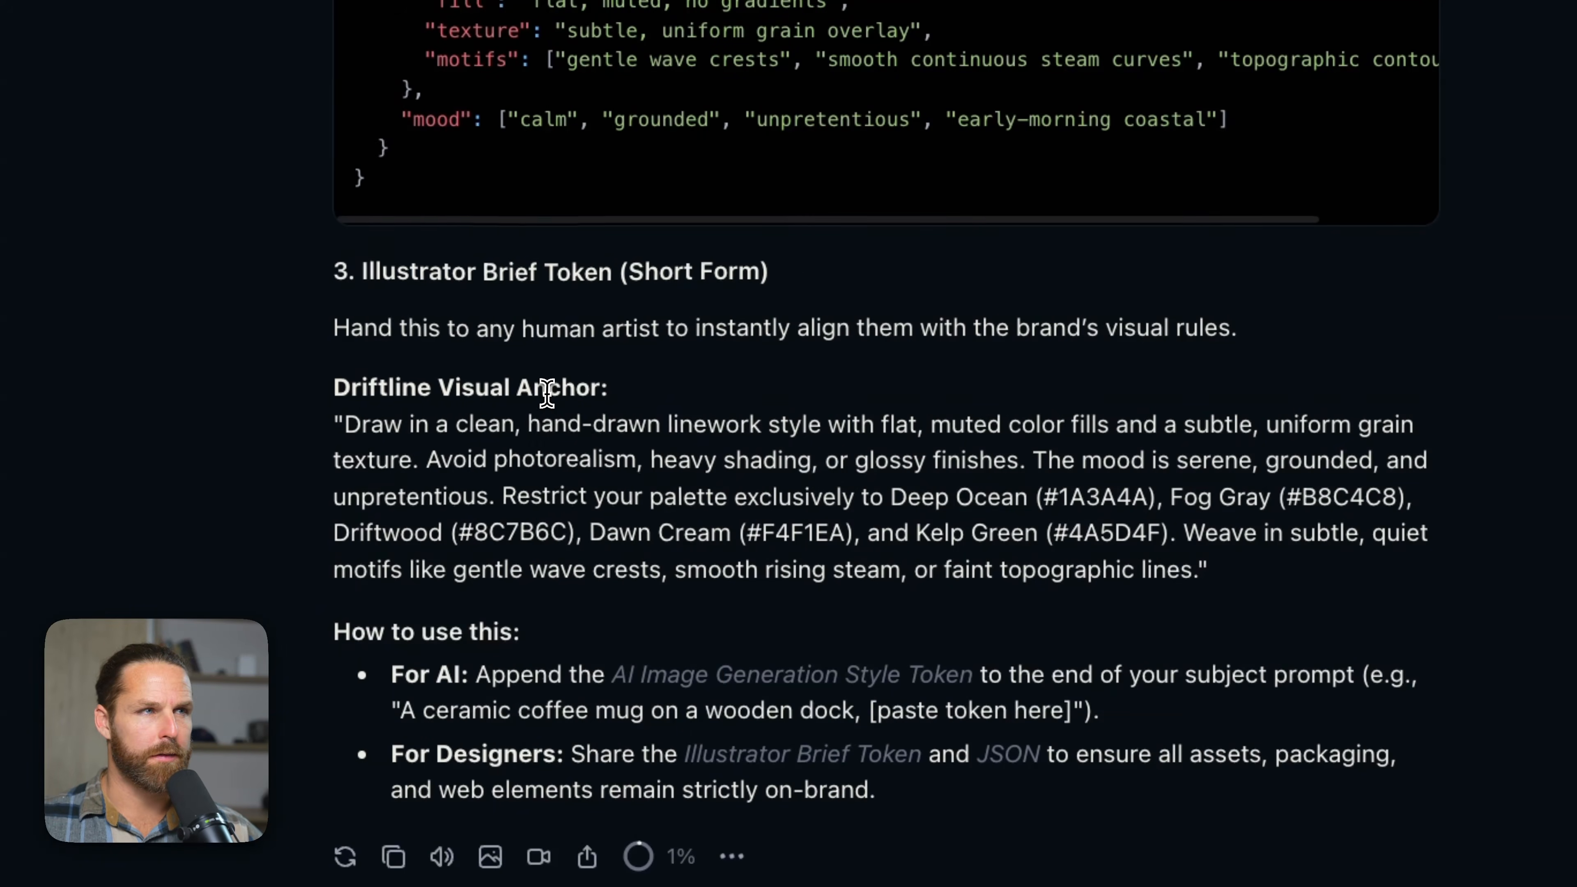
{"action": "scroll", "coordinate": [545, 373], "scroll_direction": "up", "scroll_amount": 15}
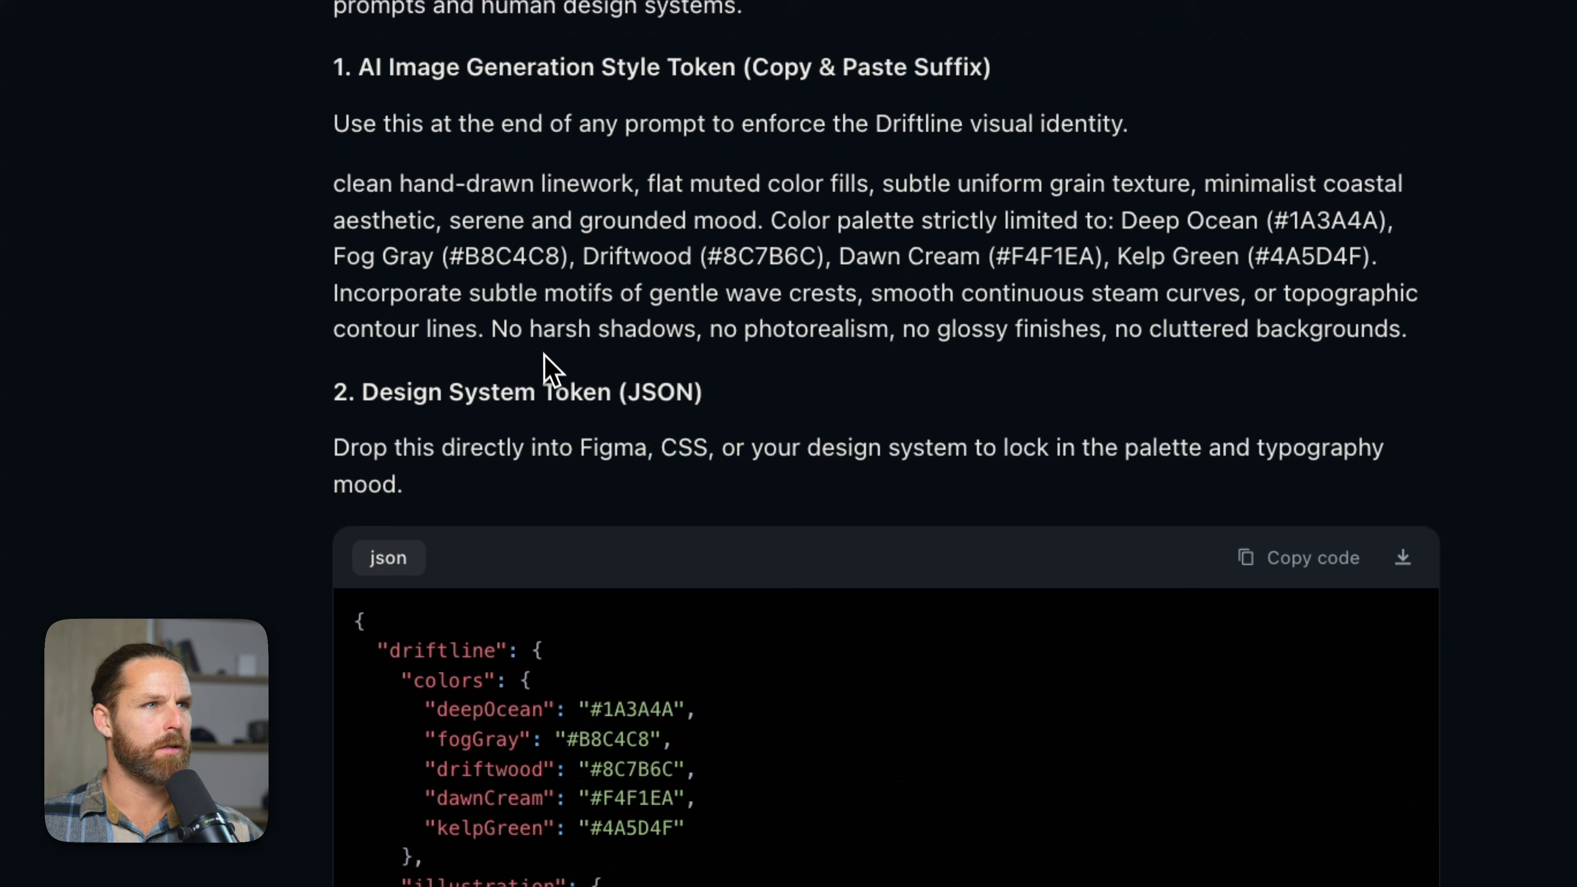
{"action": "left_click_drag", "start_coordinate": [334, 181], "coordinate": [1414, 327]}
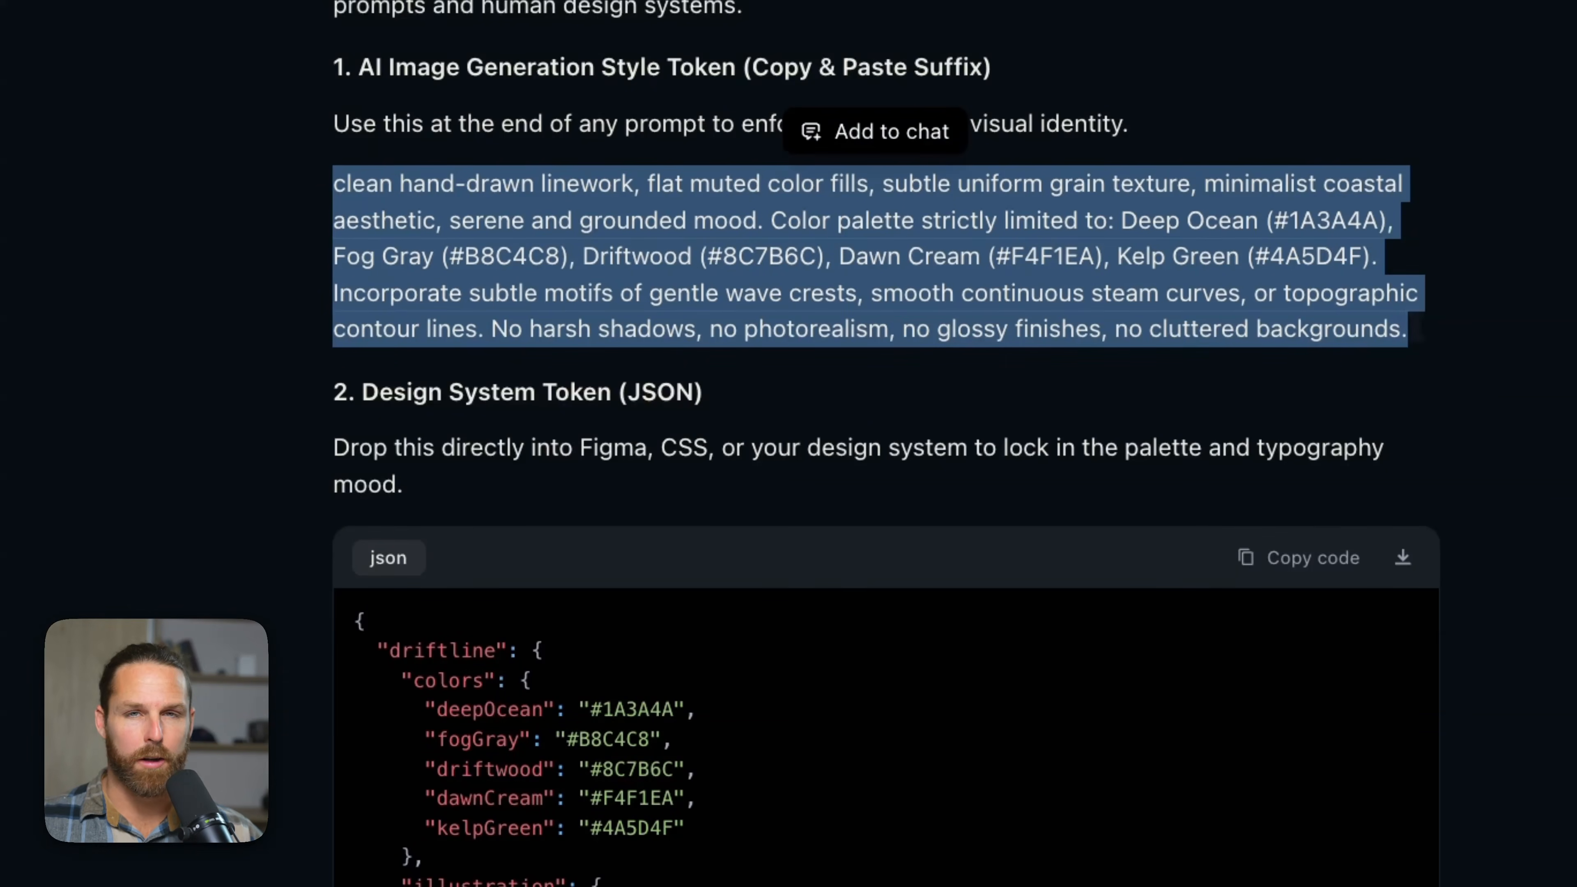
{"action": "left_click", "coordinate": [968, 254]}
{"action": "scroll", "coordinate": [985, 258], "scroll_direction": "up", "scroll_amount": 1}
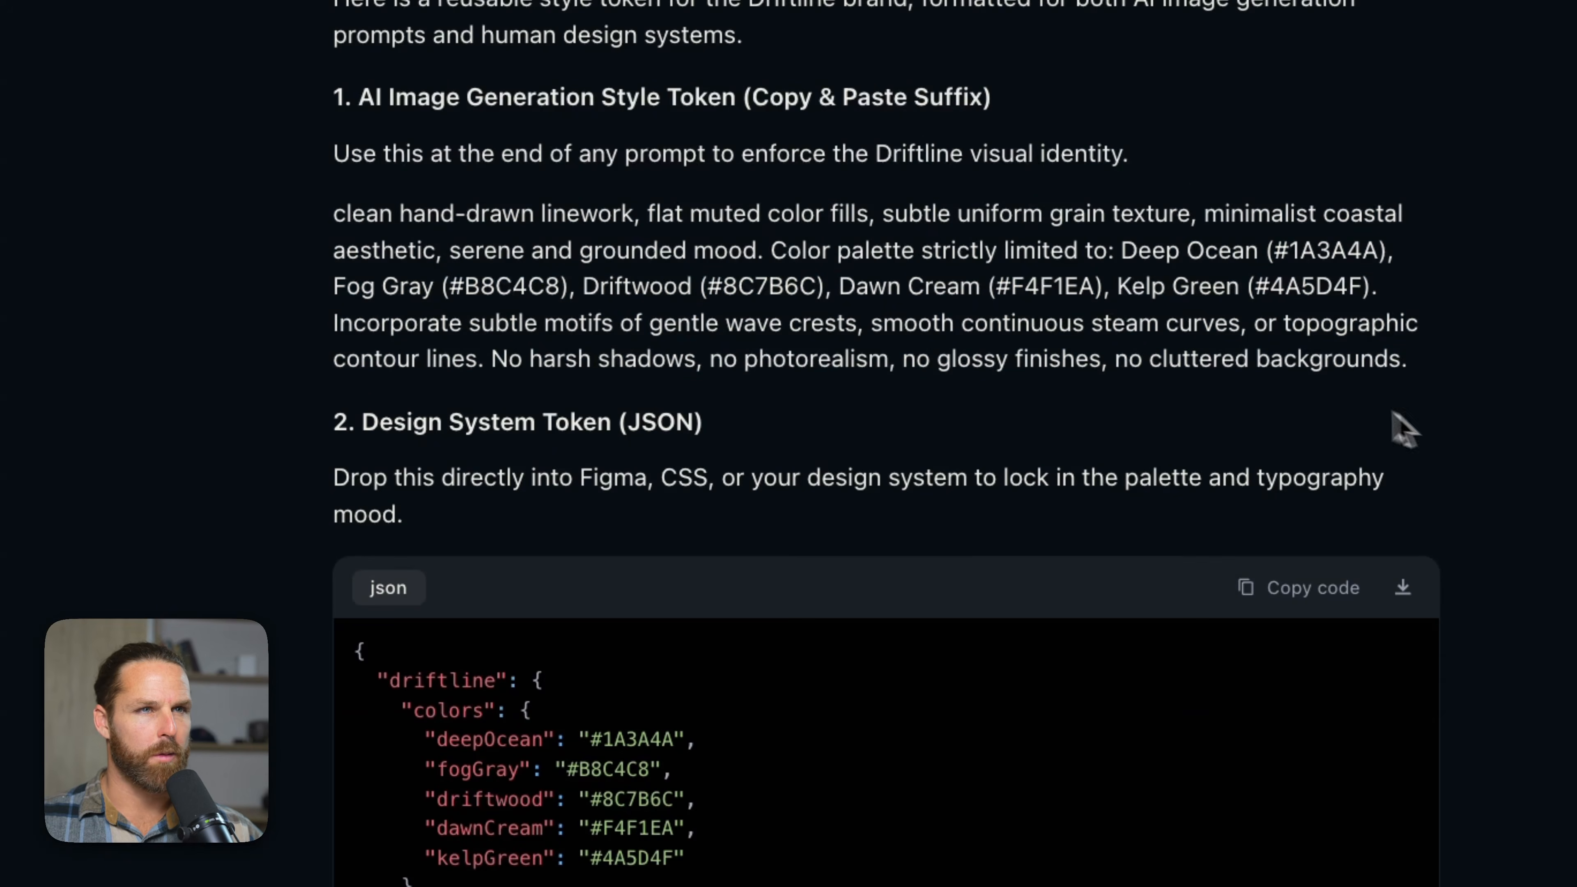
{"action": "left_click_drag", "start_coordinate": [340, 214], "coordinate": [1441, 363]}
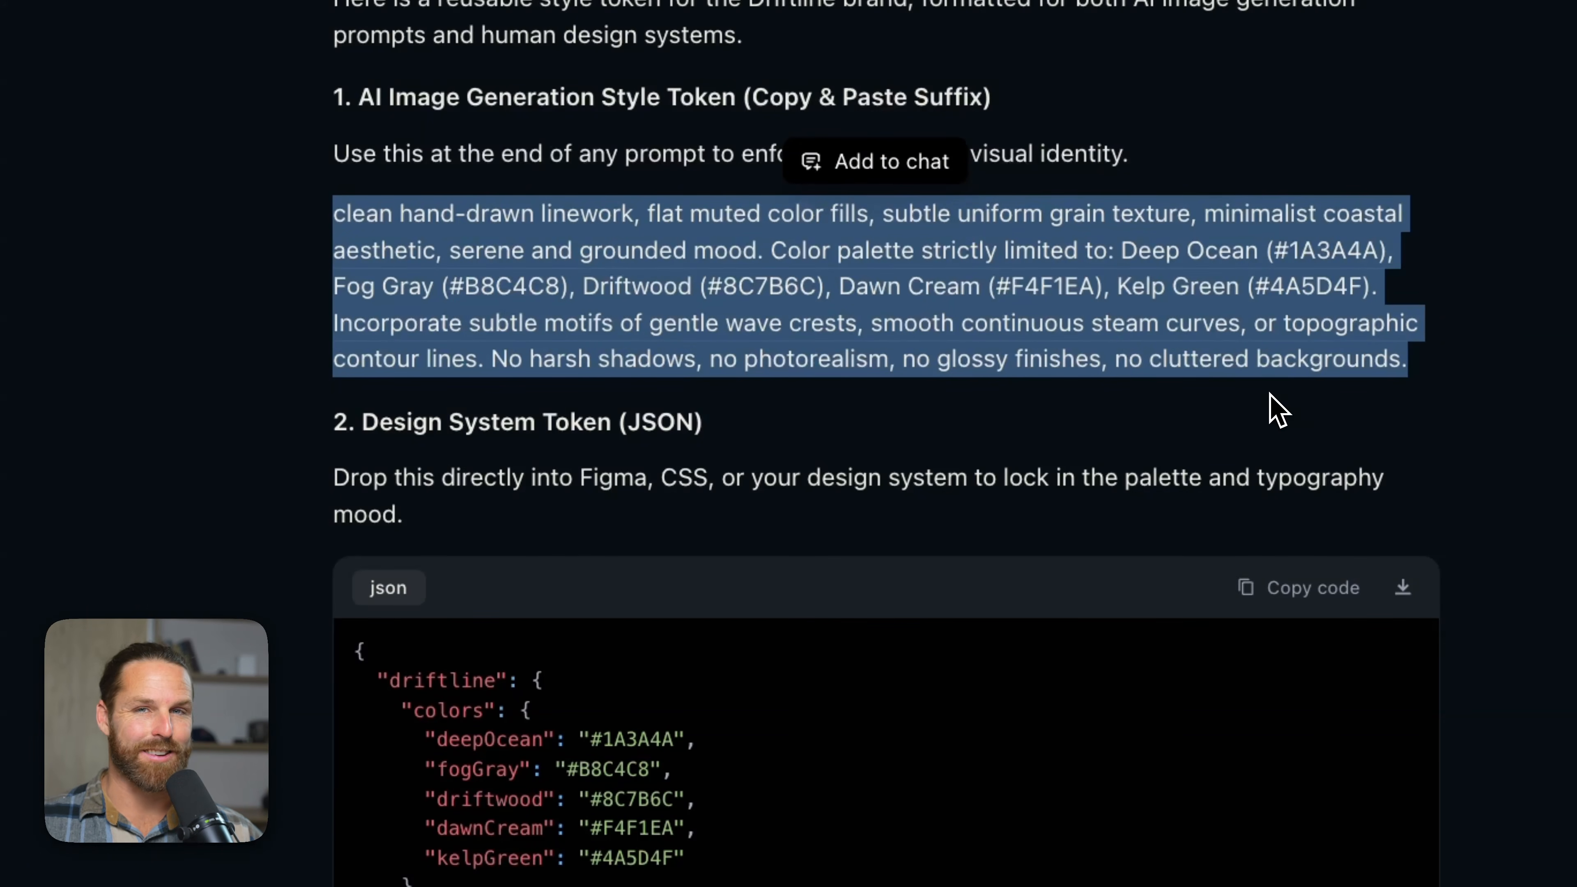
- Request a prompt for a character sheet of the mascot as a standard profile shot, with the style token appended to the end
{"action": "scroll", "coordinate": [1275, 409], "scroll_direction": "down", "scroll_amount": 10}
{"action": "left_click", "coordinate": [626, 768]}
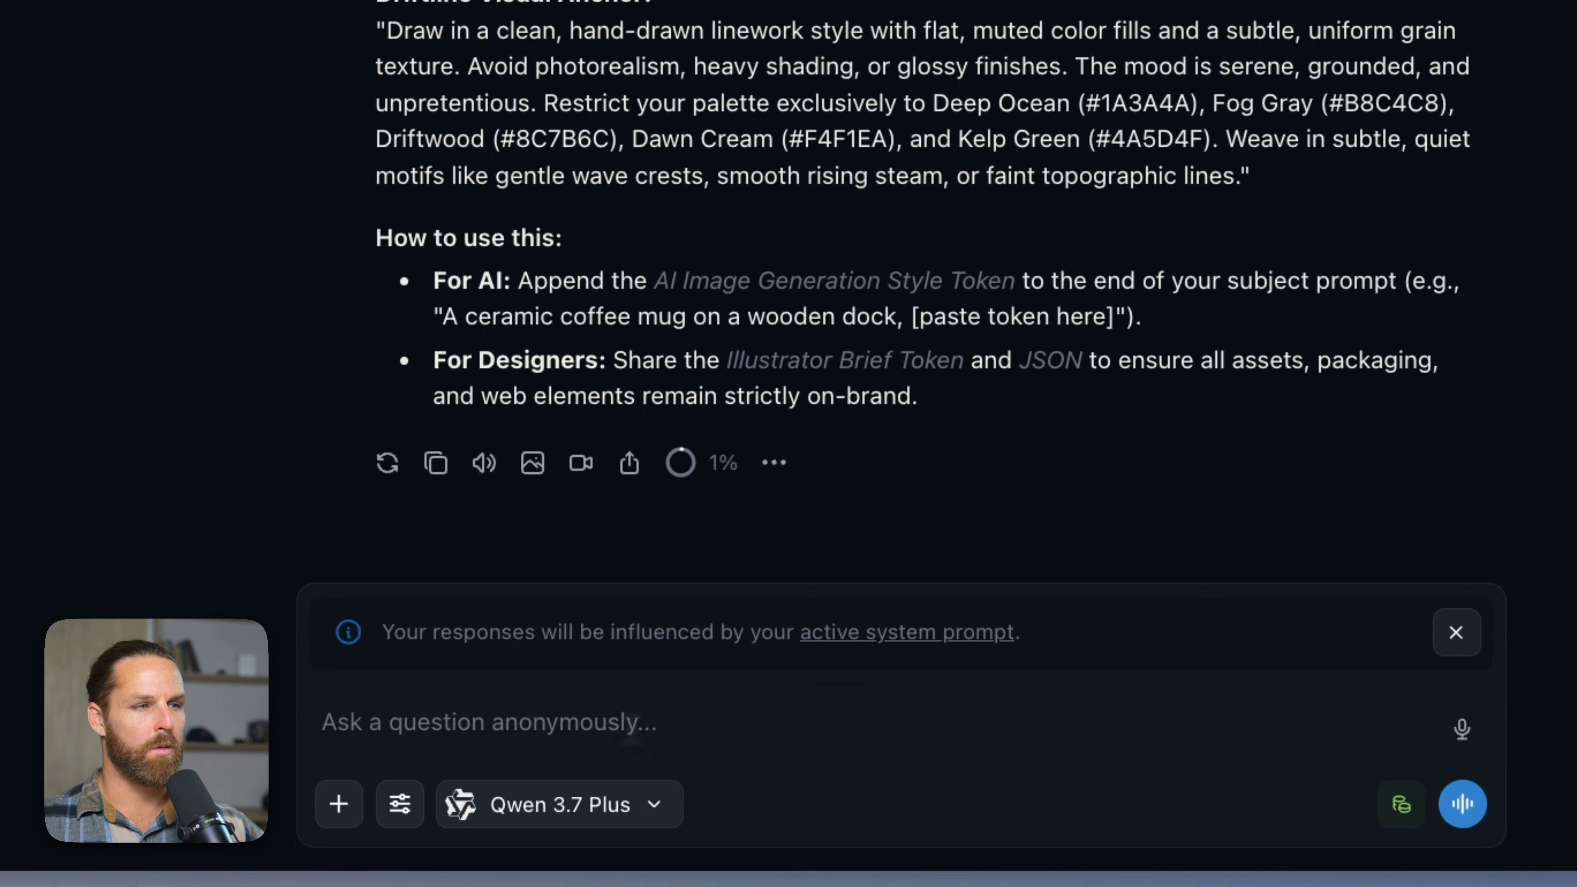
{"action": "type", "text": "We wa"}
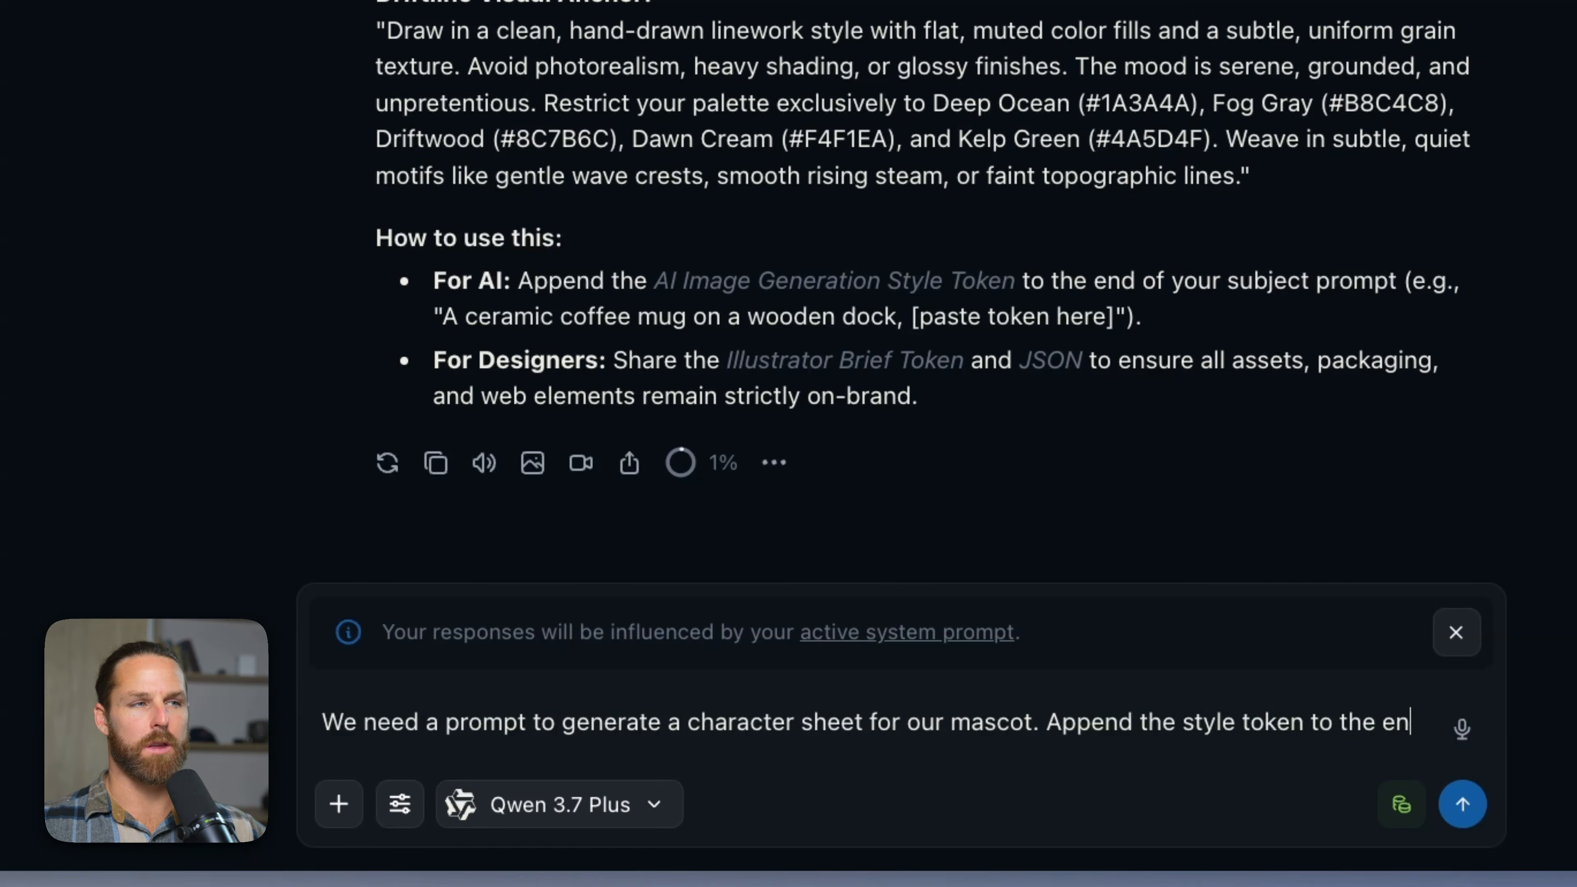
{"action": "type", "text": "d of the propmt"}
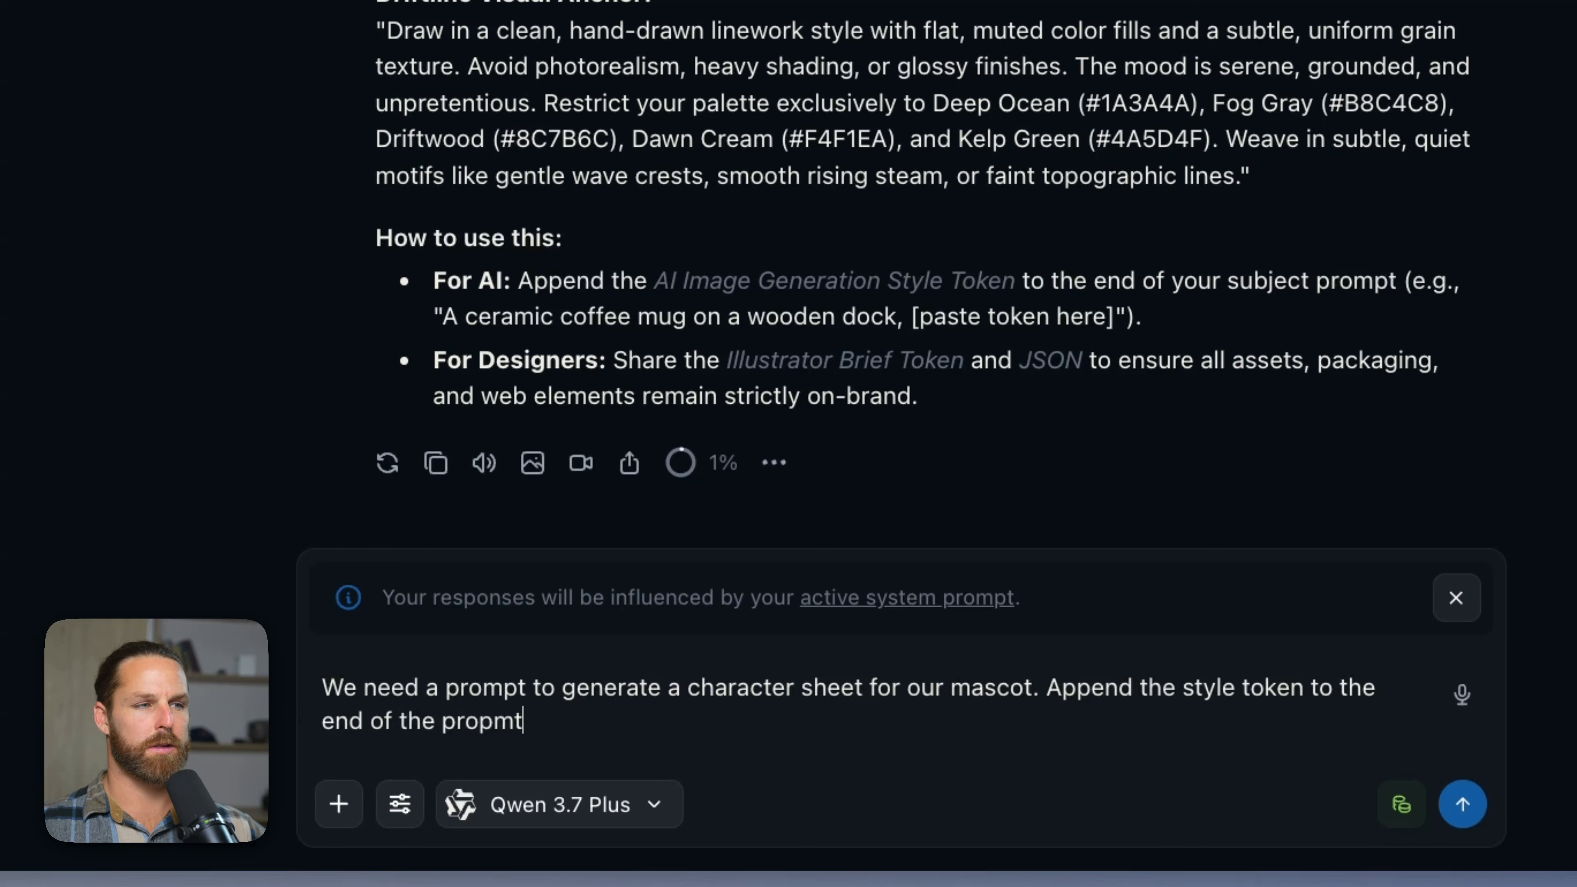
{"action": "key", "text": "BackSpace"}
{"action": "key", "text": "BackSpace"}
{"action": "key", "text": "BackSpace"}
{"action": "type", "text": "mpt. It should be a stand"}
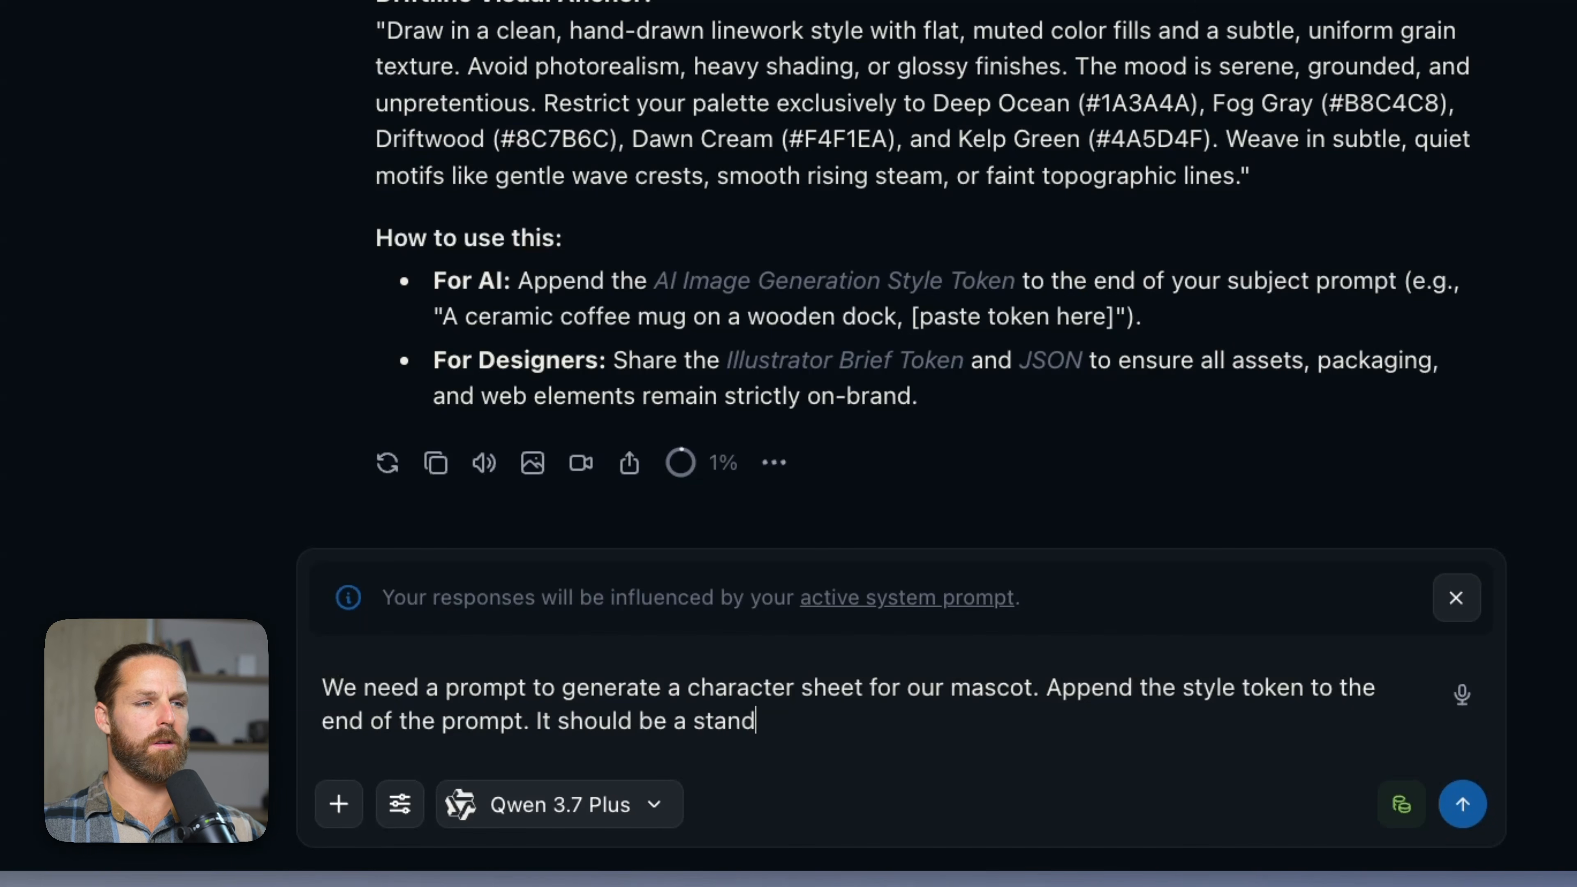
{"action": "type", "text": " shot"}
{"action": "key", "text": "Return"}
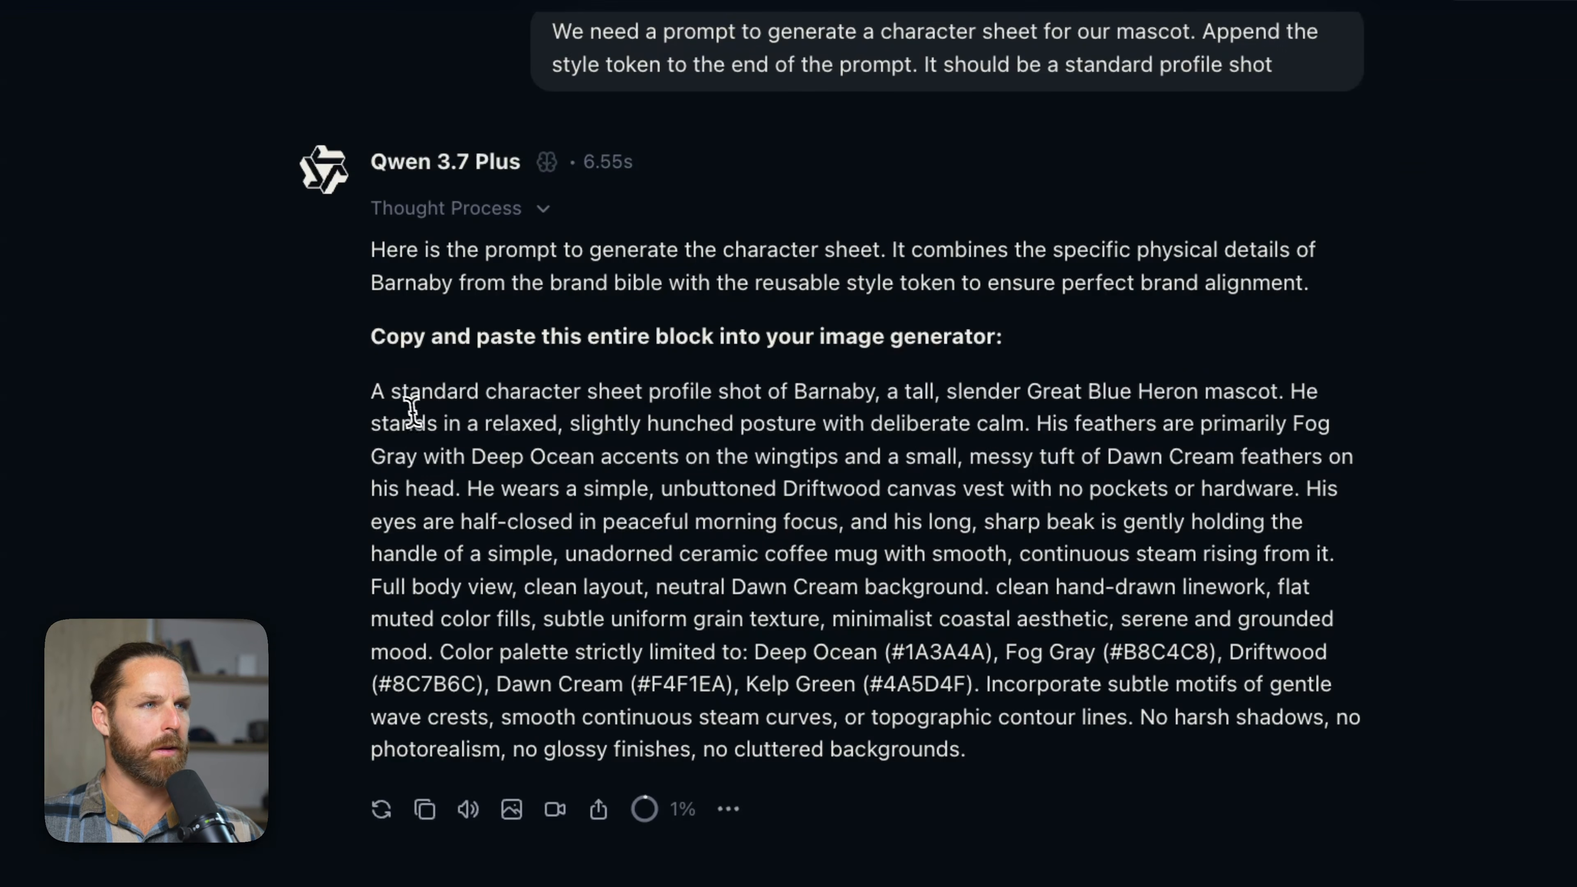
- Compare the style wording in the generated character sheet prompt with the AI image generation style token in the earlier reply
{"action": "left_click_drag", "start_coordinate": [373, 391], "coordinate": [923, 398]}
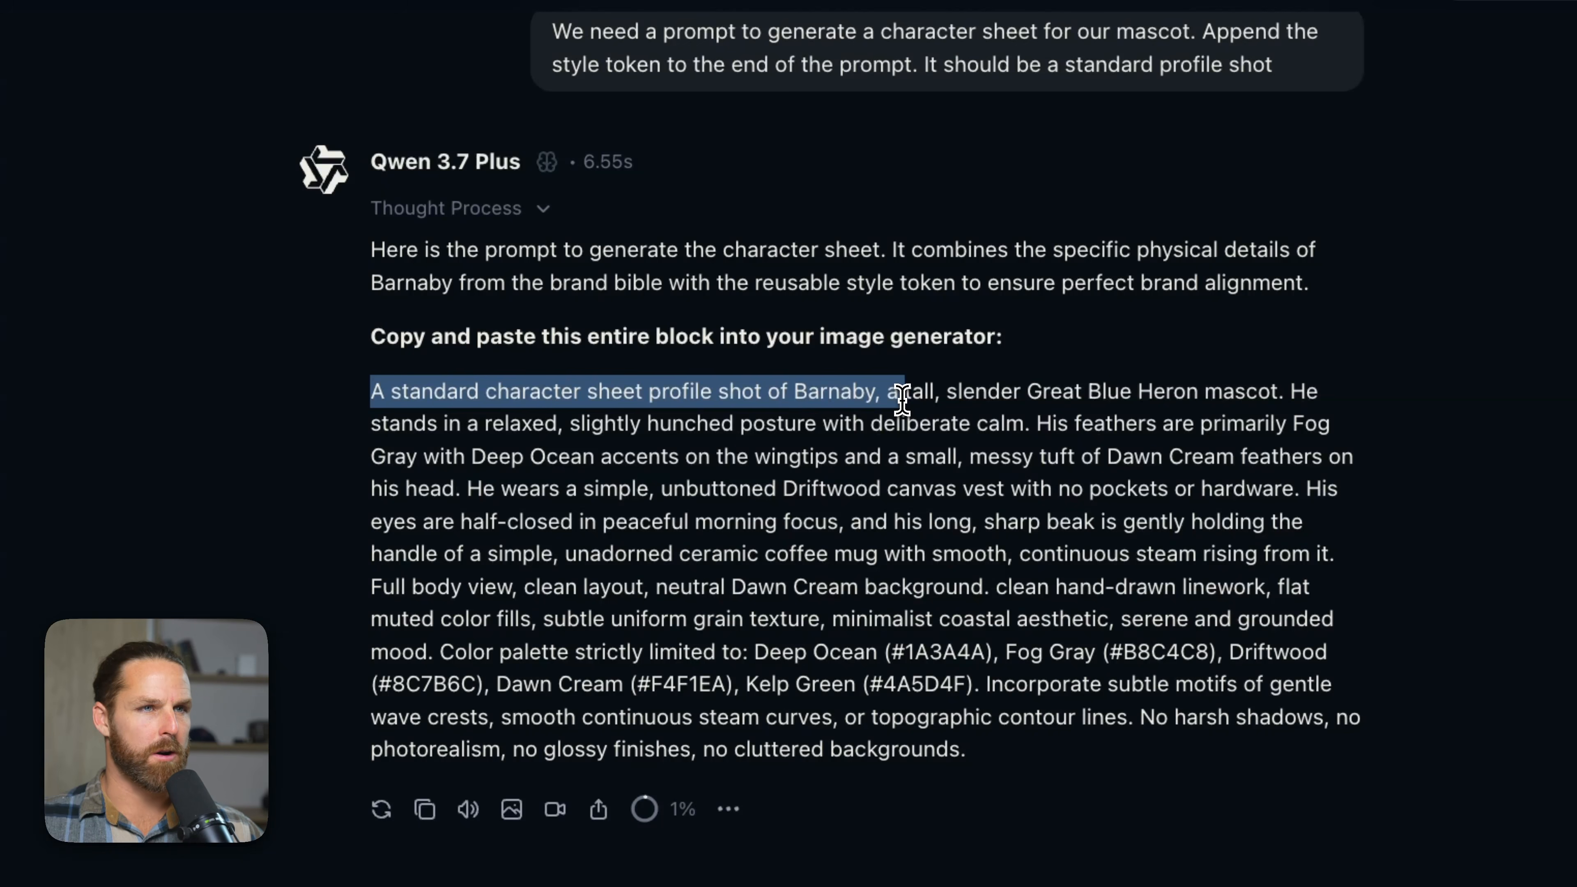
{"action": "left_click", "coordinate": [973, 555]}
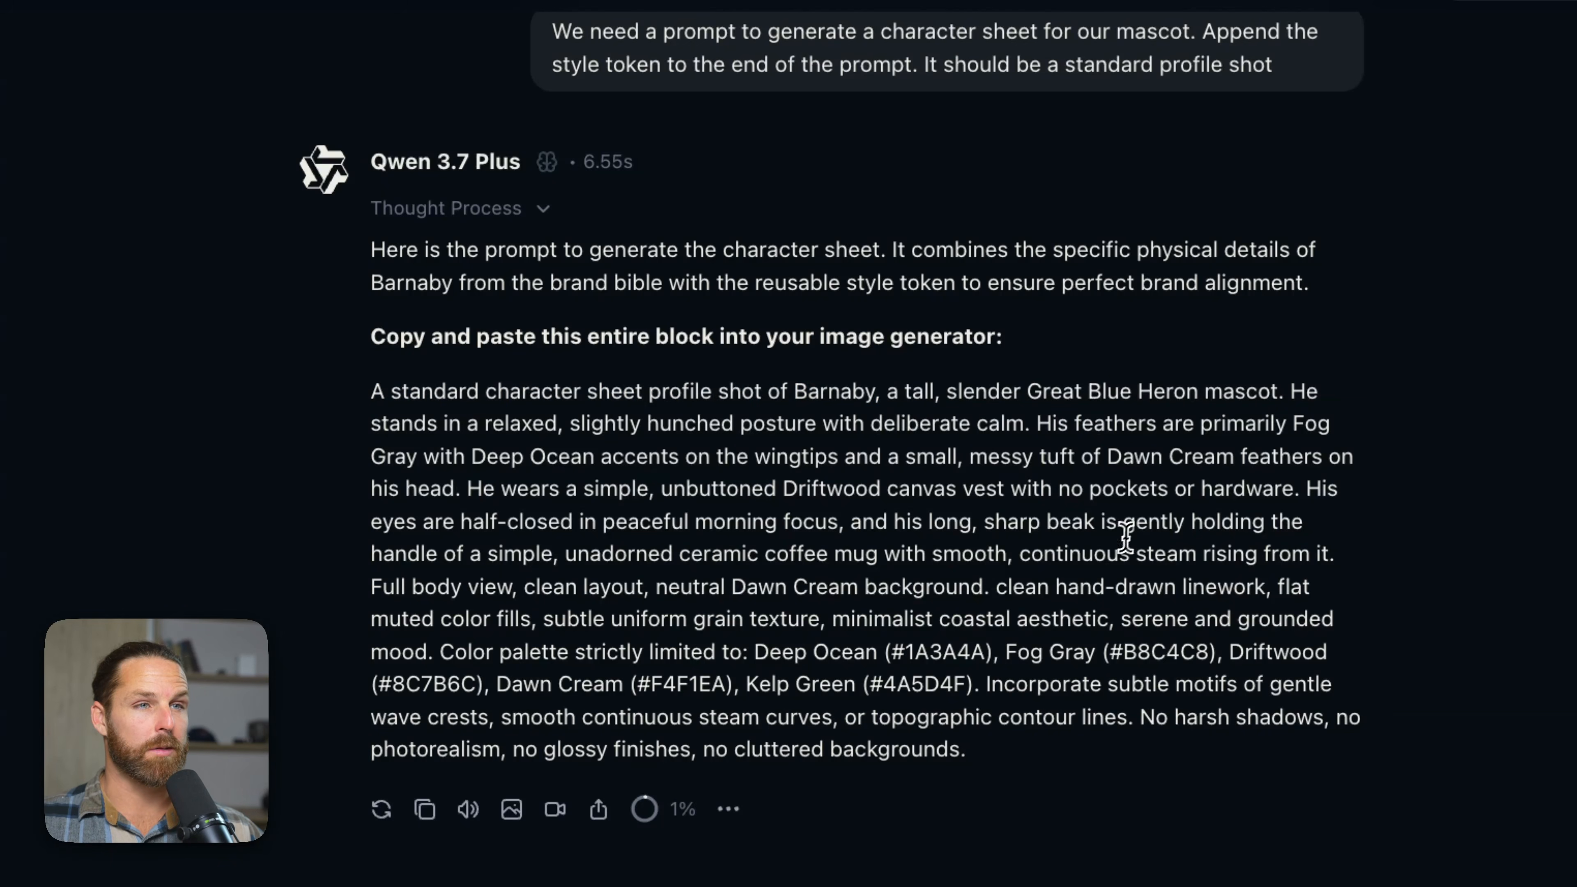
{"action": "left_click_drag", "start_coordinate": [994, 586], "coordinate": [1261, 589]}
{"action": "left_click", "coordinate": [1255, 590]}
{"action": "scroll", "coordinate": [1058, 624], "scroll_direction": "up", "scroll_amount": 15}
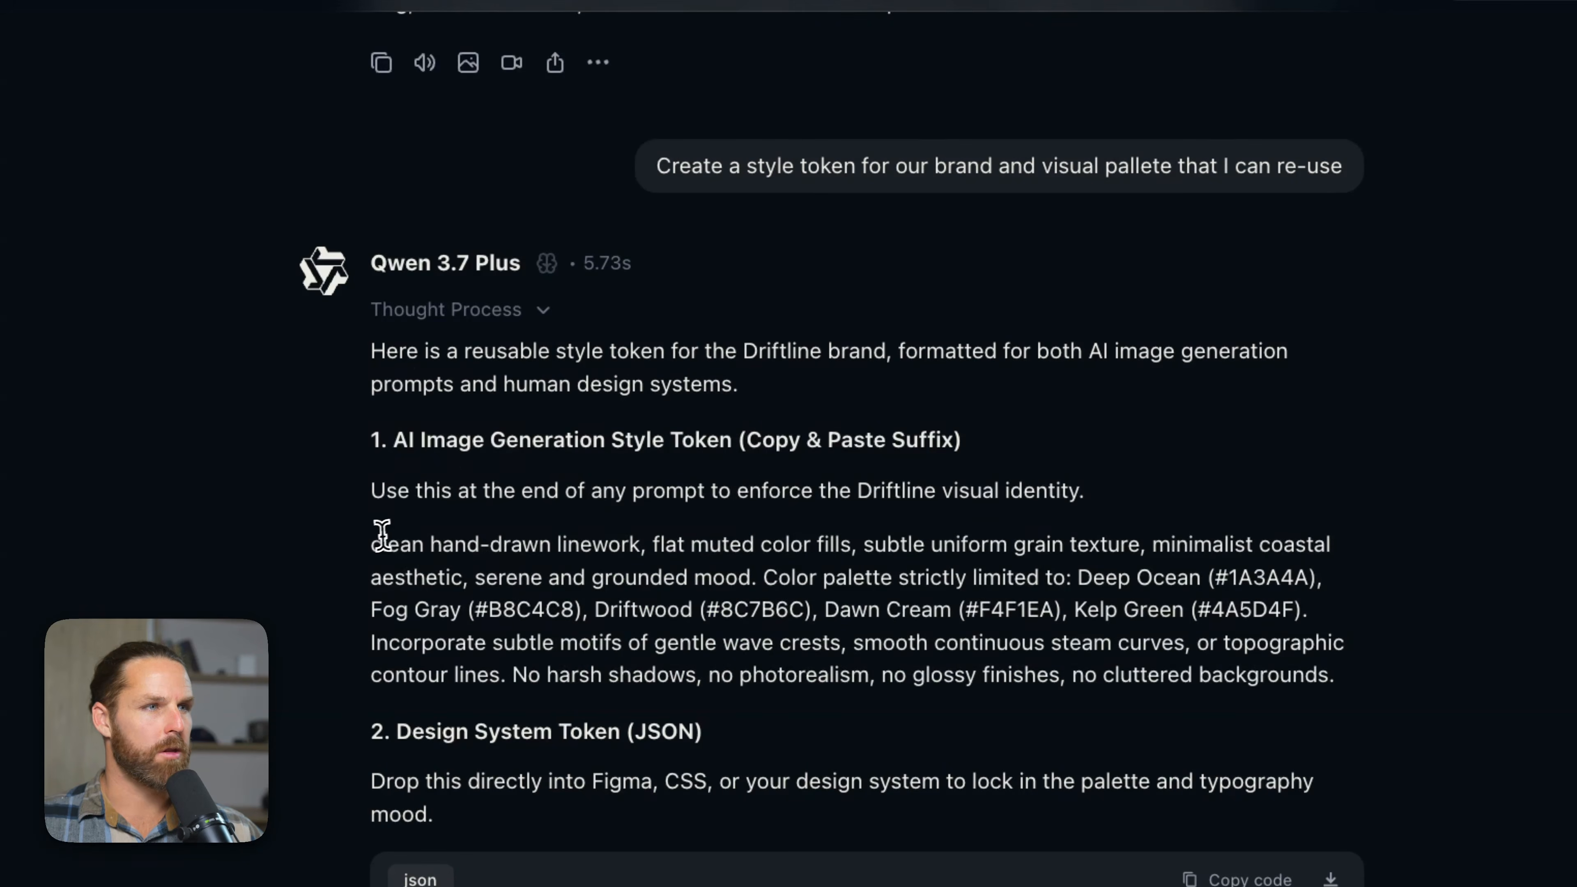
{"action": "left_click_drag", "start_coordinate": [382, 536], "coordinate": [1148, 577]}
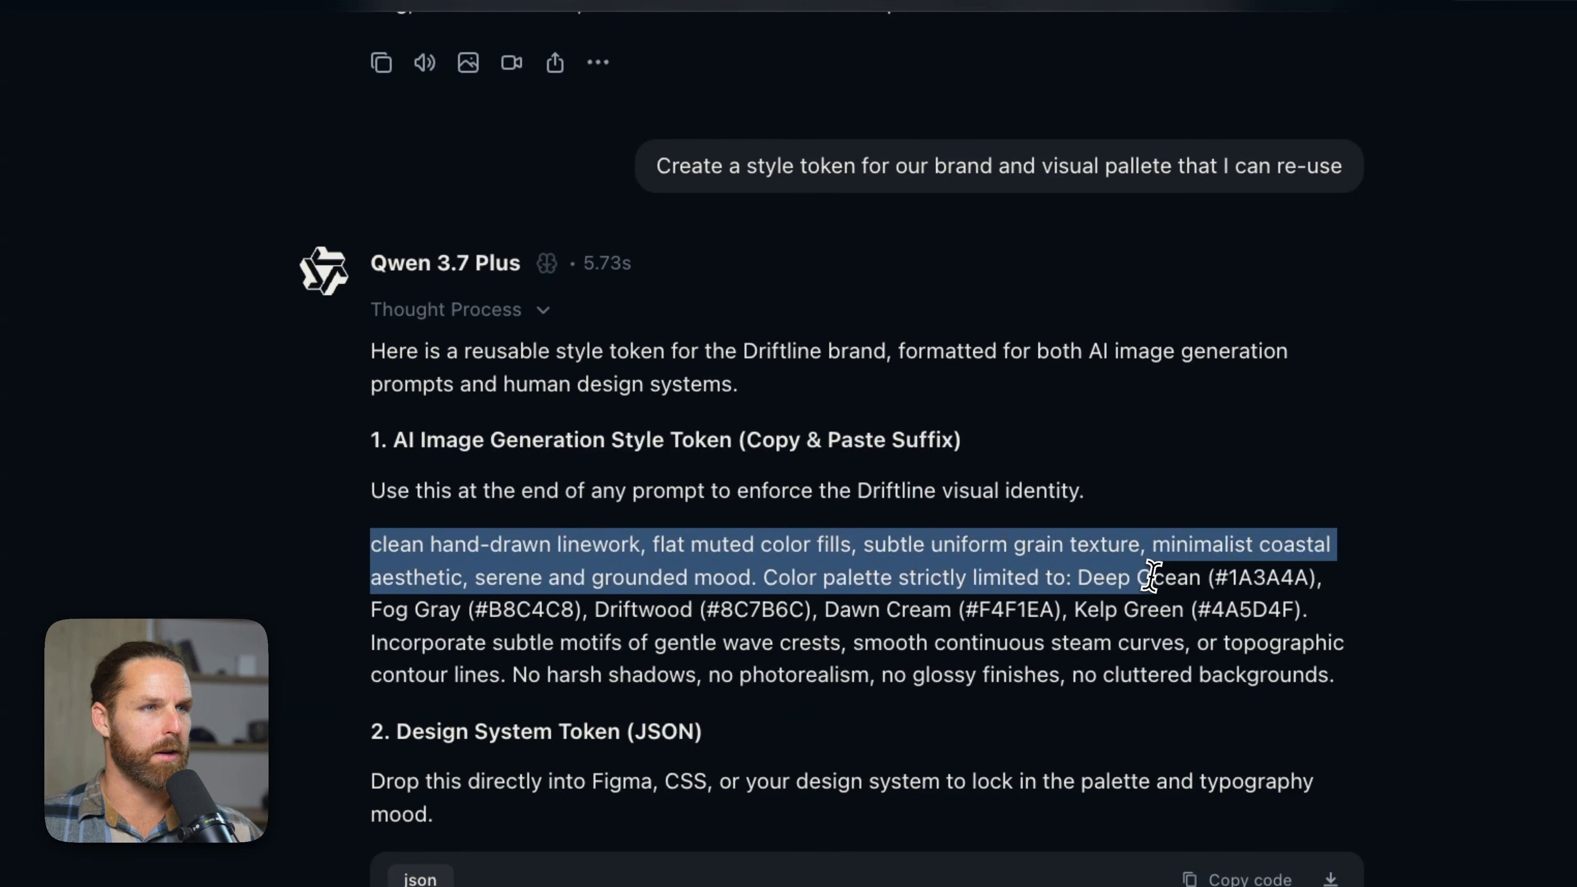
- Copy the complete Barnaby character sheet prompt from the reply and paste it as the new message
{"action": "scroll", "coordinate": [1145, 546], "scroll_direction": "down", "scroll_amount": 15}
{"action": "left_click_drag", "start_coordinate": [374, 251], "coordinate": [1112, 623]}
{"action": "key", "text": "ctrl+c"}
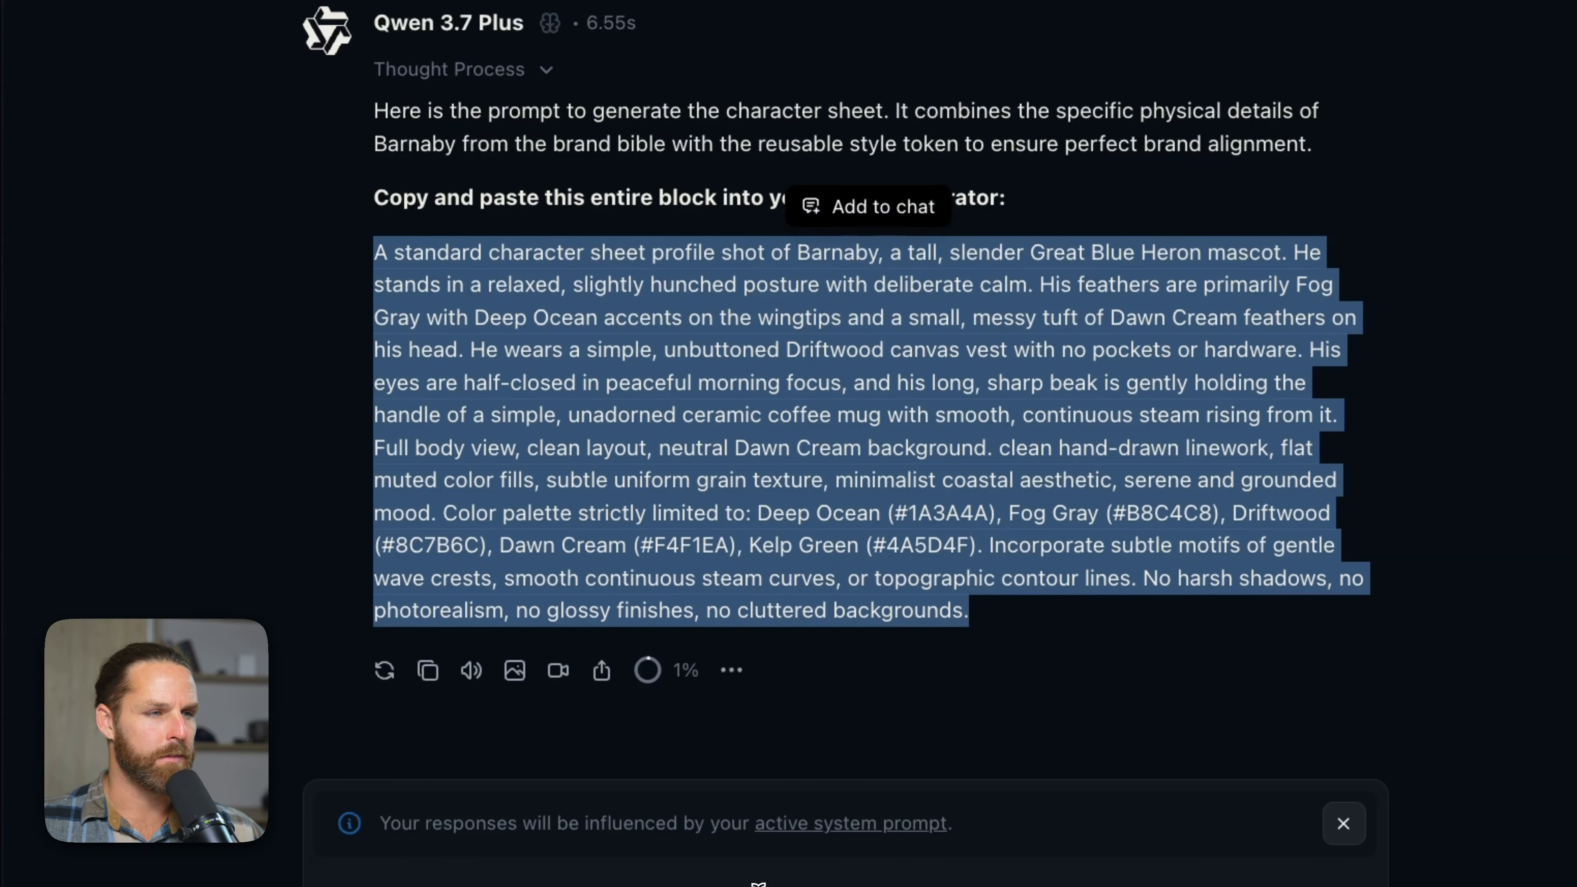
{"action": "left_click", "coordinate": [758, 881]}
{"action": "key", "text": "ctrl+v"}
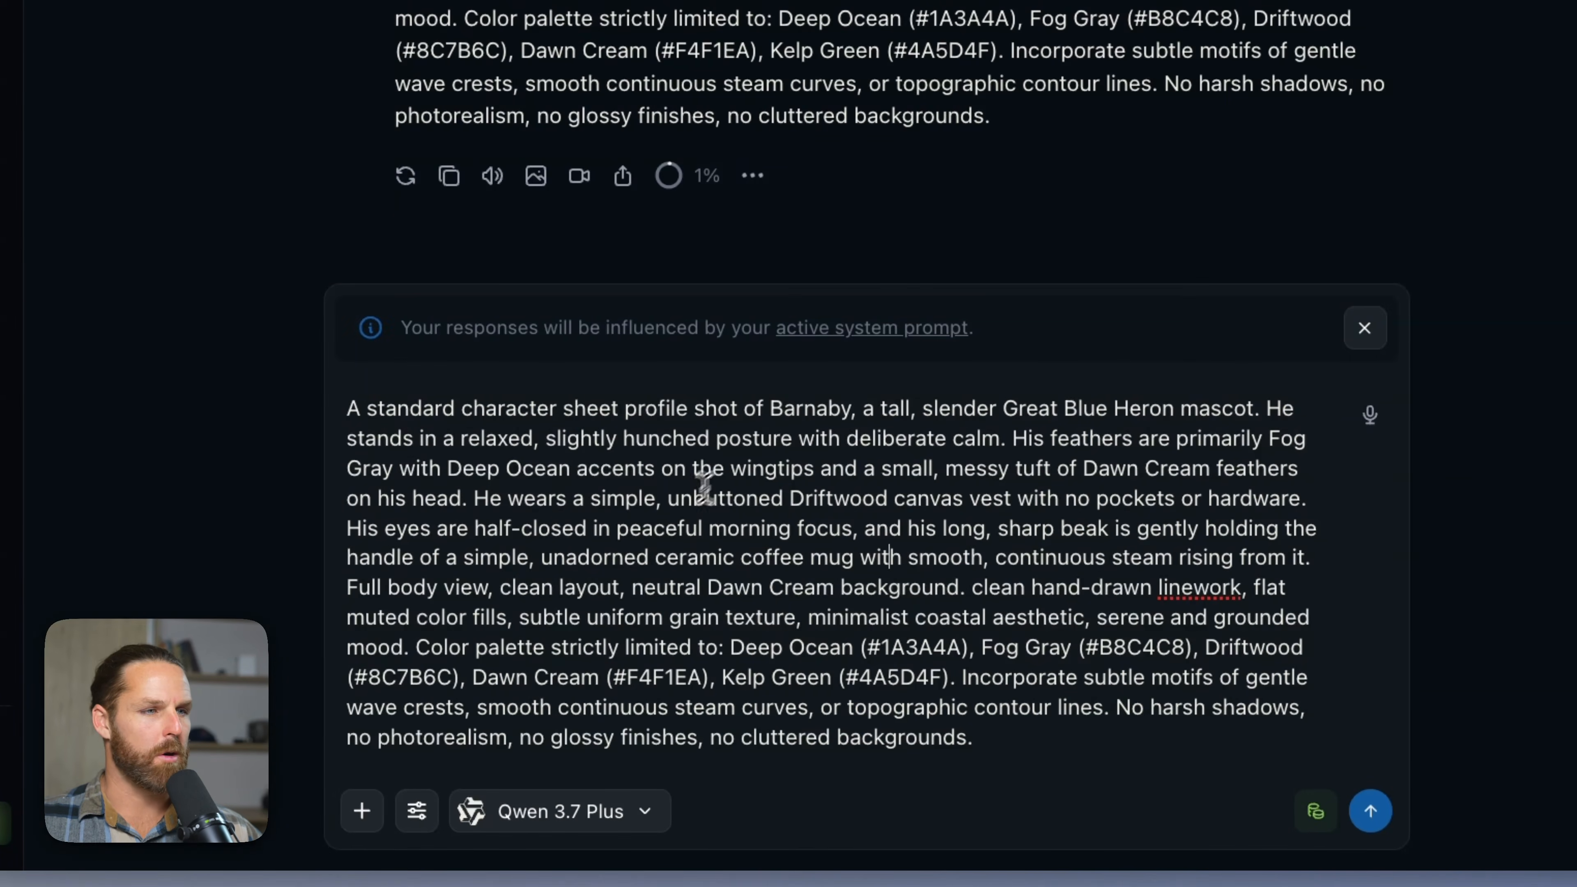
- Switch the model to Qwen Image 2 Pro and generate the mascot image from the pasted prompt
{"action": "left_click", "coordinate": [584, 811]}
{"action": "left_click", "coordinate": [621, 142]}
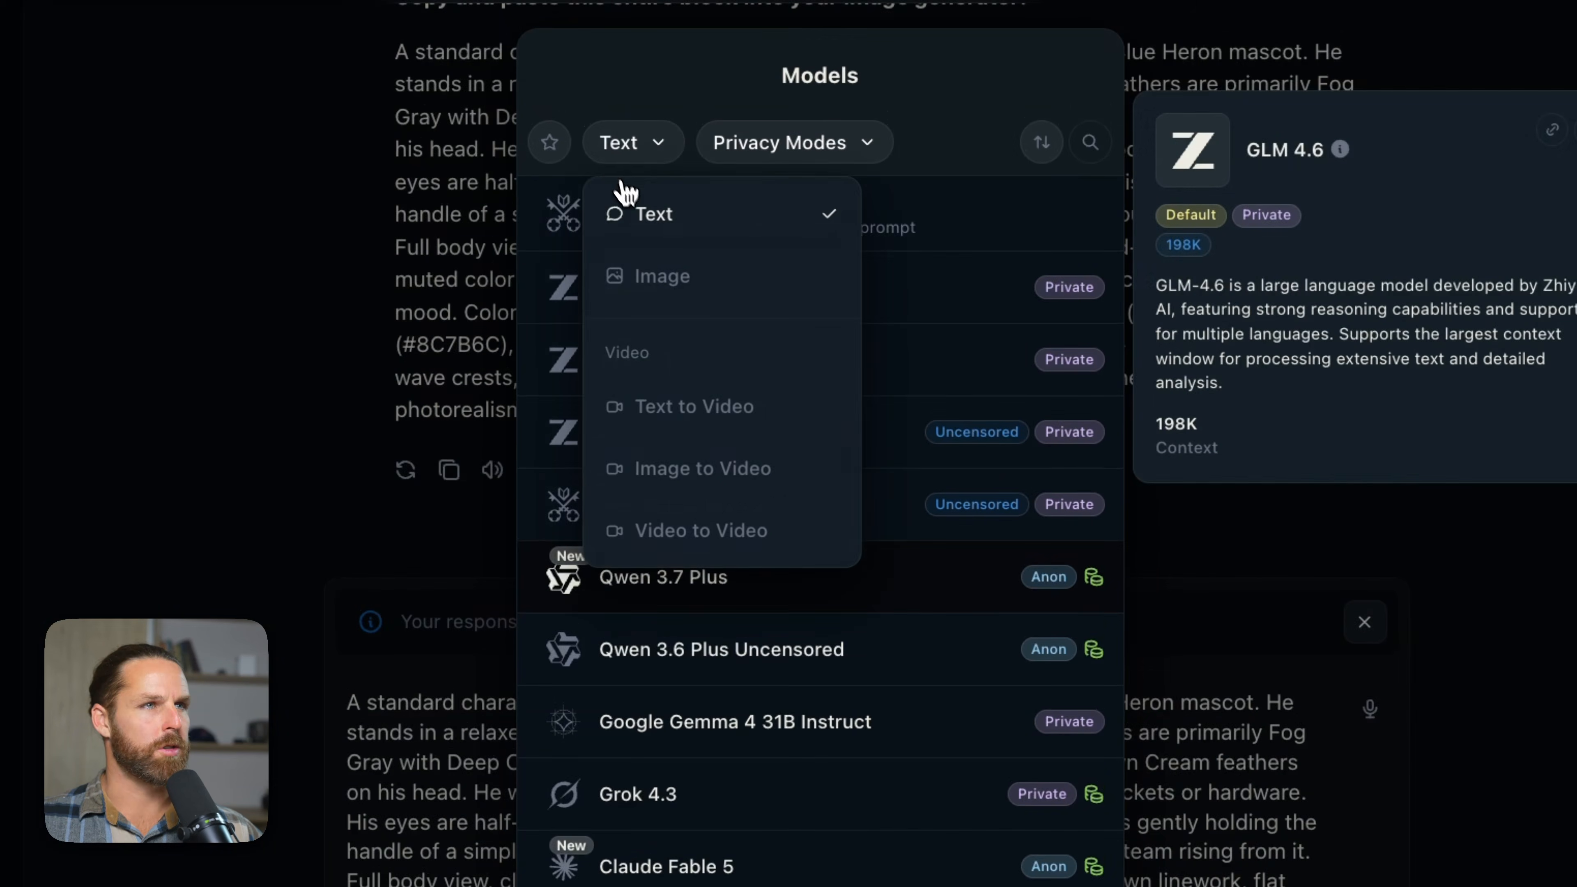
{"action": "left_click", "coordinate": [649, 273]}
{"action": "type", "text": "qwe"}
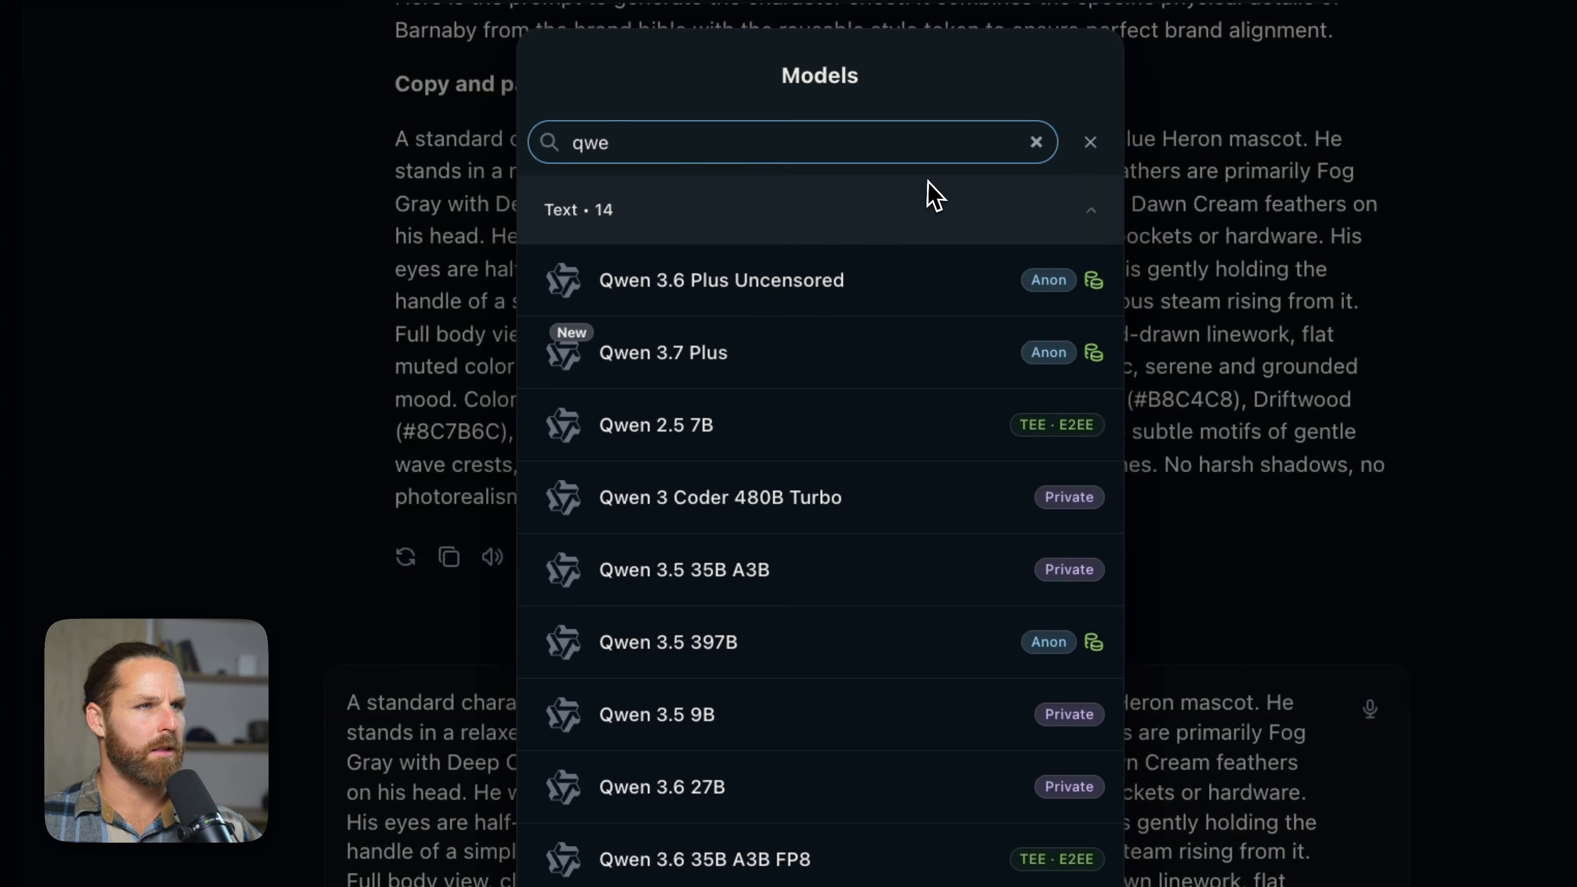
{"action": "type", "text": "n image"}
{"action": "left_click", "coordinate": [848, 304]}
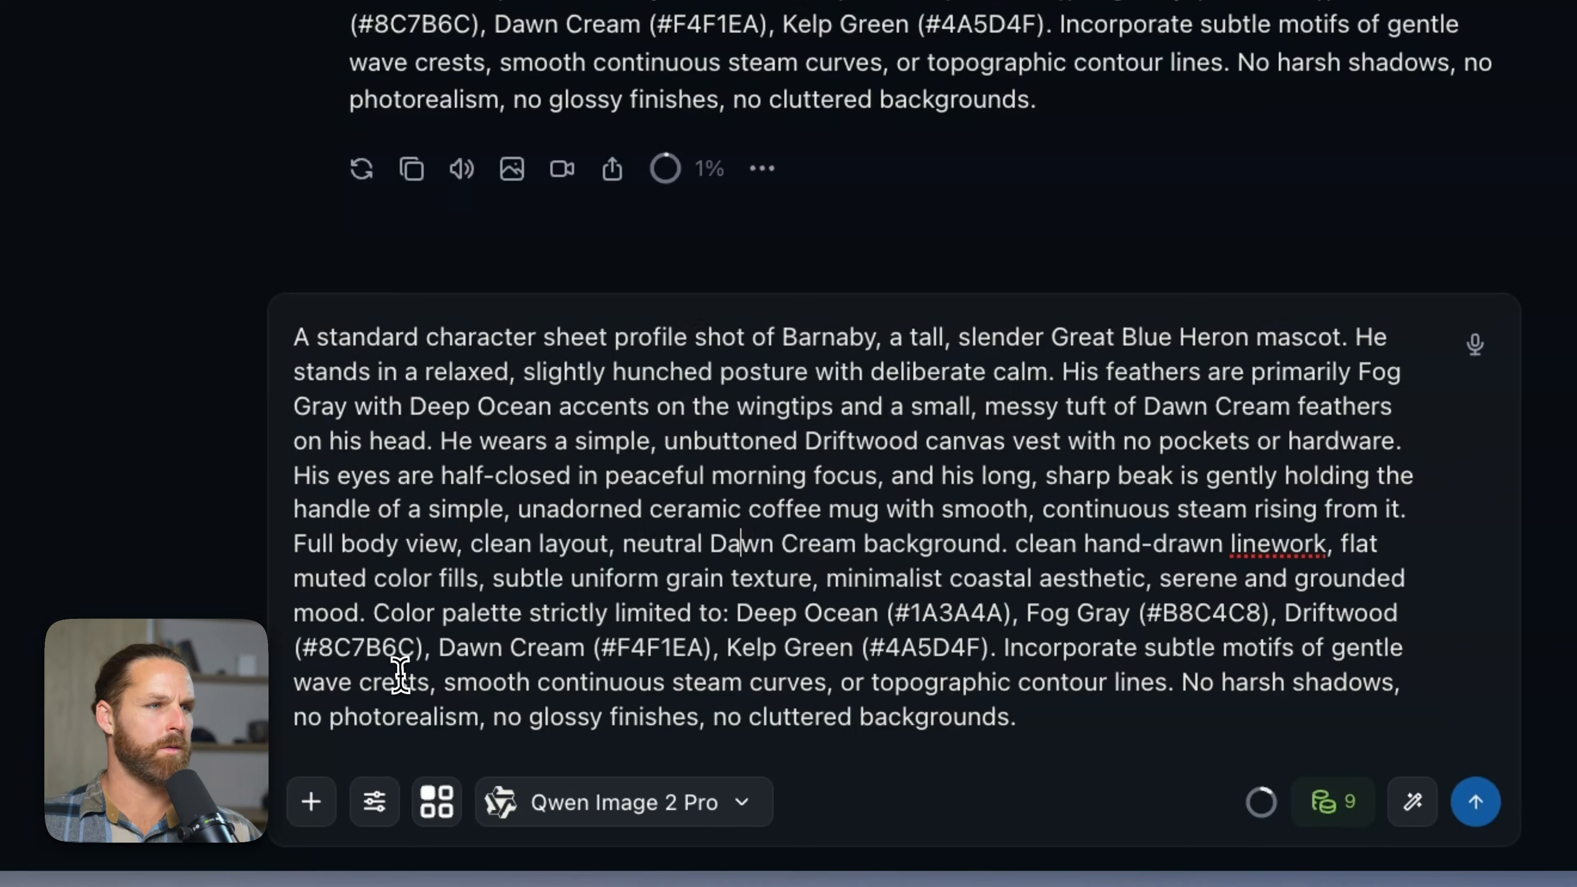
{"action": "left_click", "coordinate": [1476, 805]}
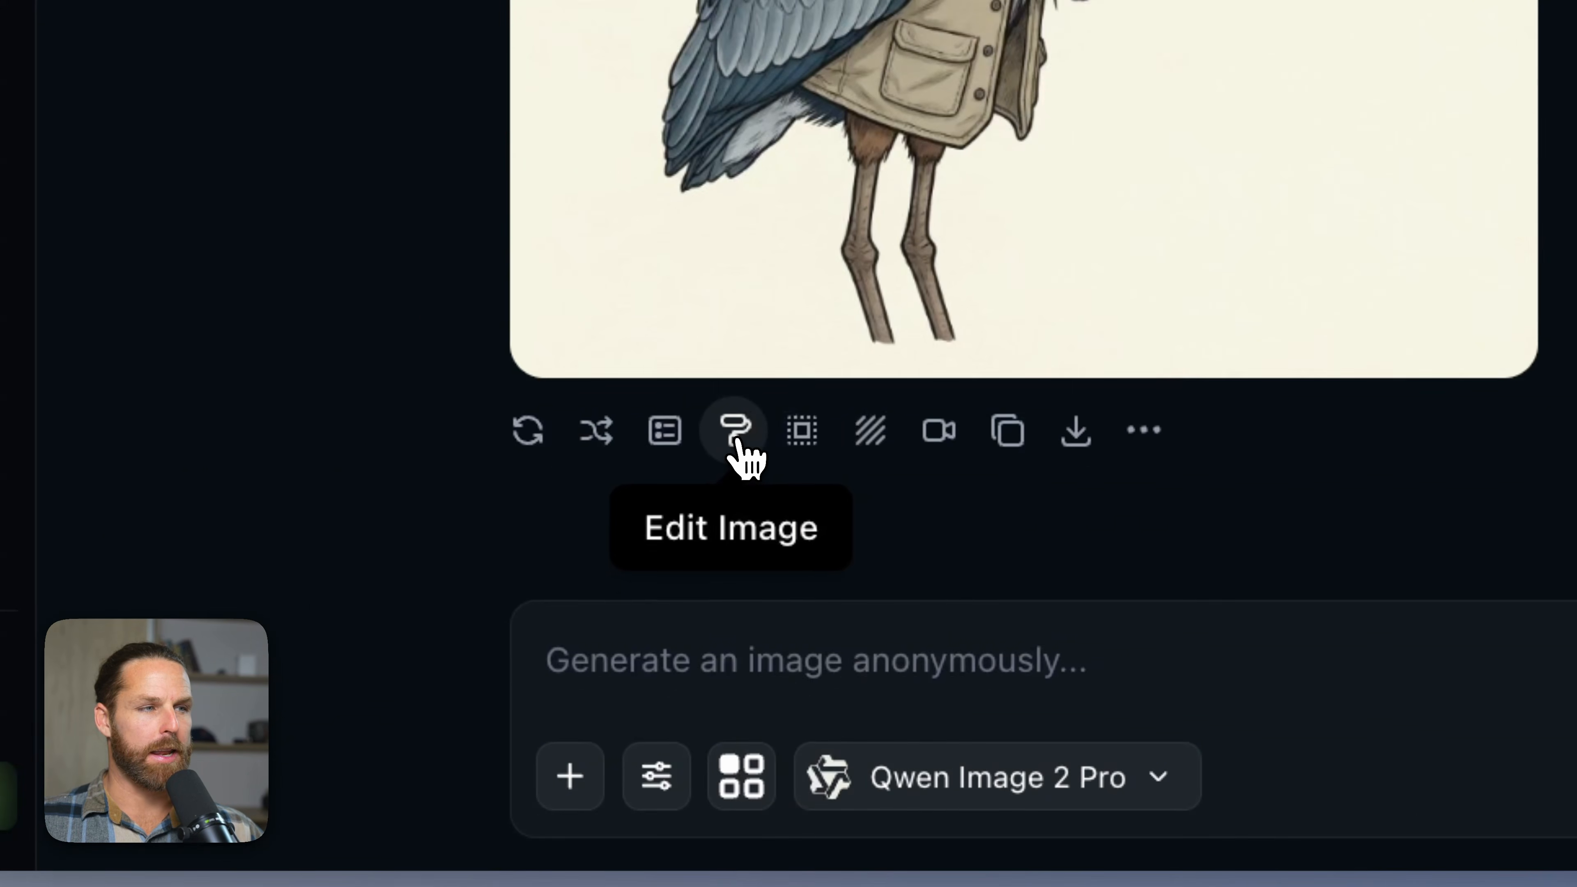
- Open the generated heron image for editing and choose Qwen Image 2 Pro as the edit model
{"action": "left_click", "coordinate": [739, 450]}
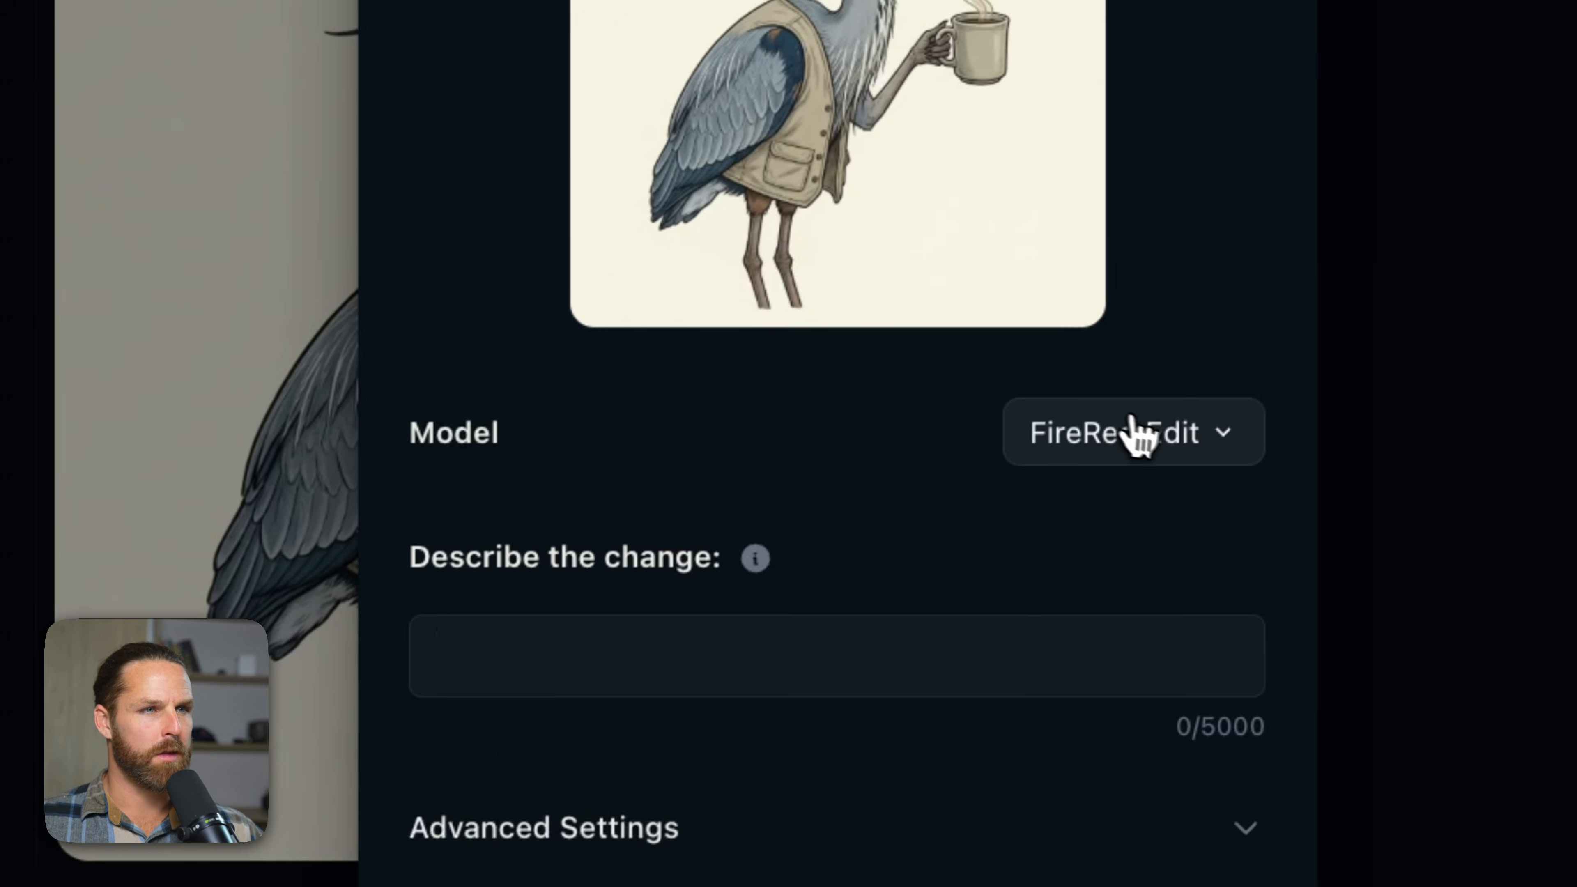
{"action": "left_click", "coordinate": [1201, 444]}
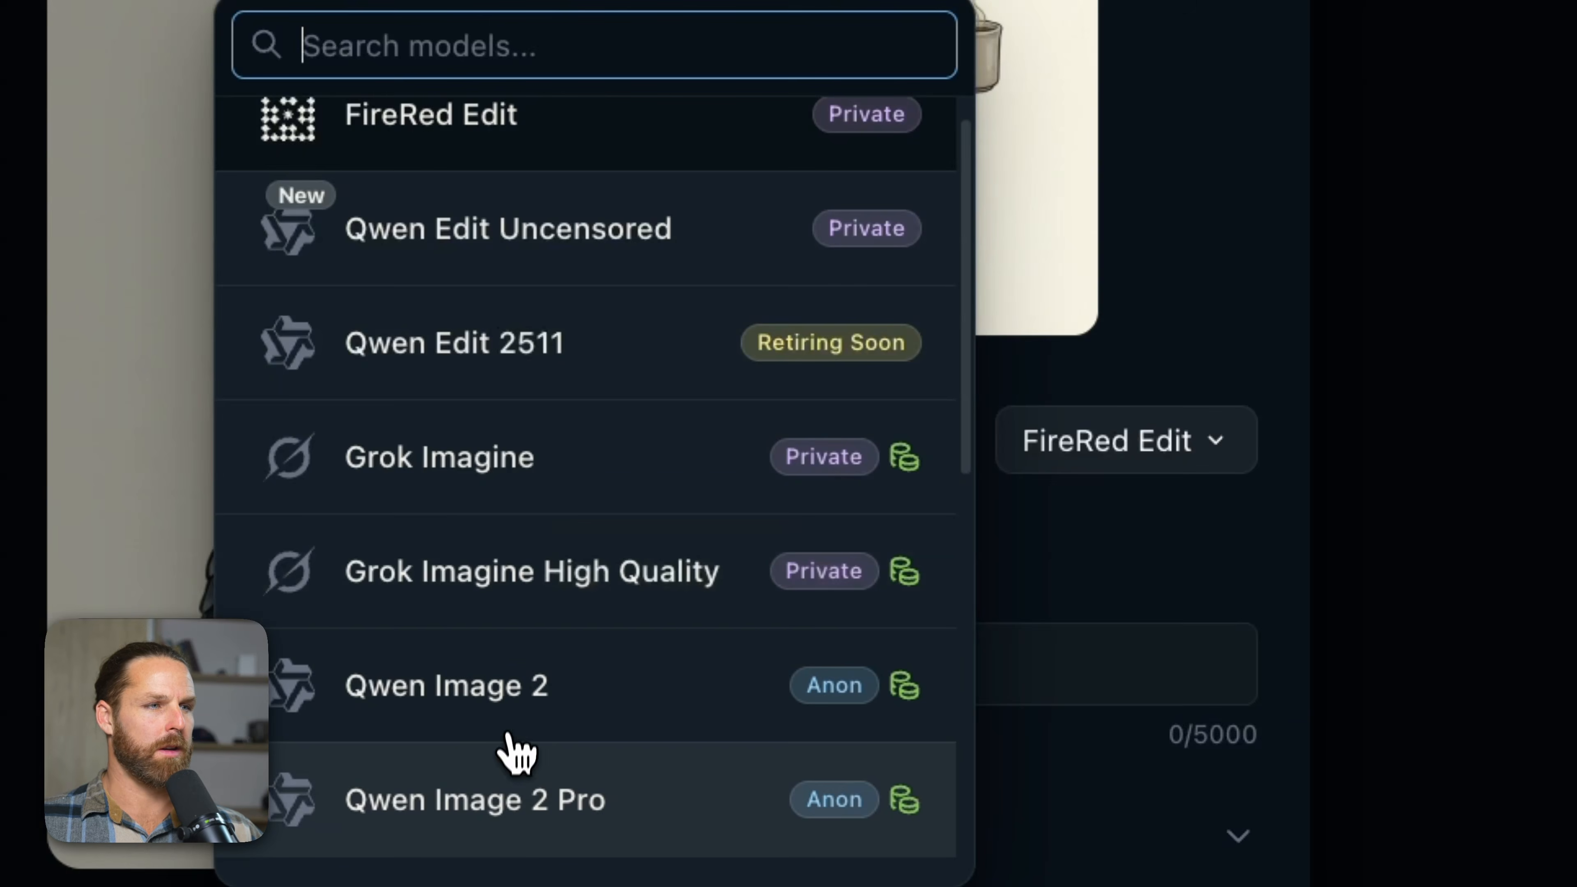
{"action": "mouse_move", "coordinate": [503, 800]}
{"action": "left_click", "coordinate": [692, 808]}
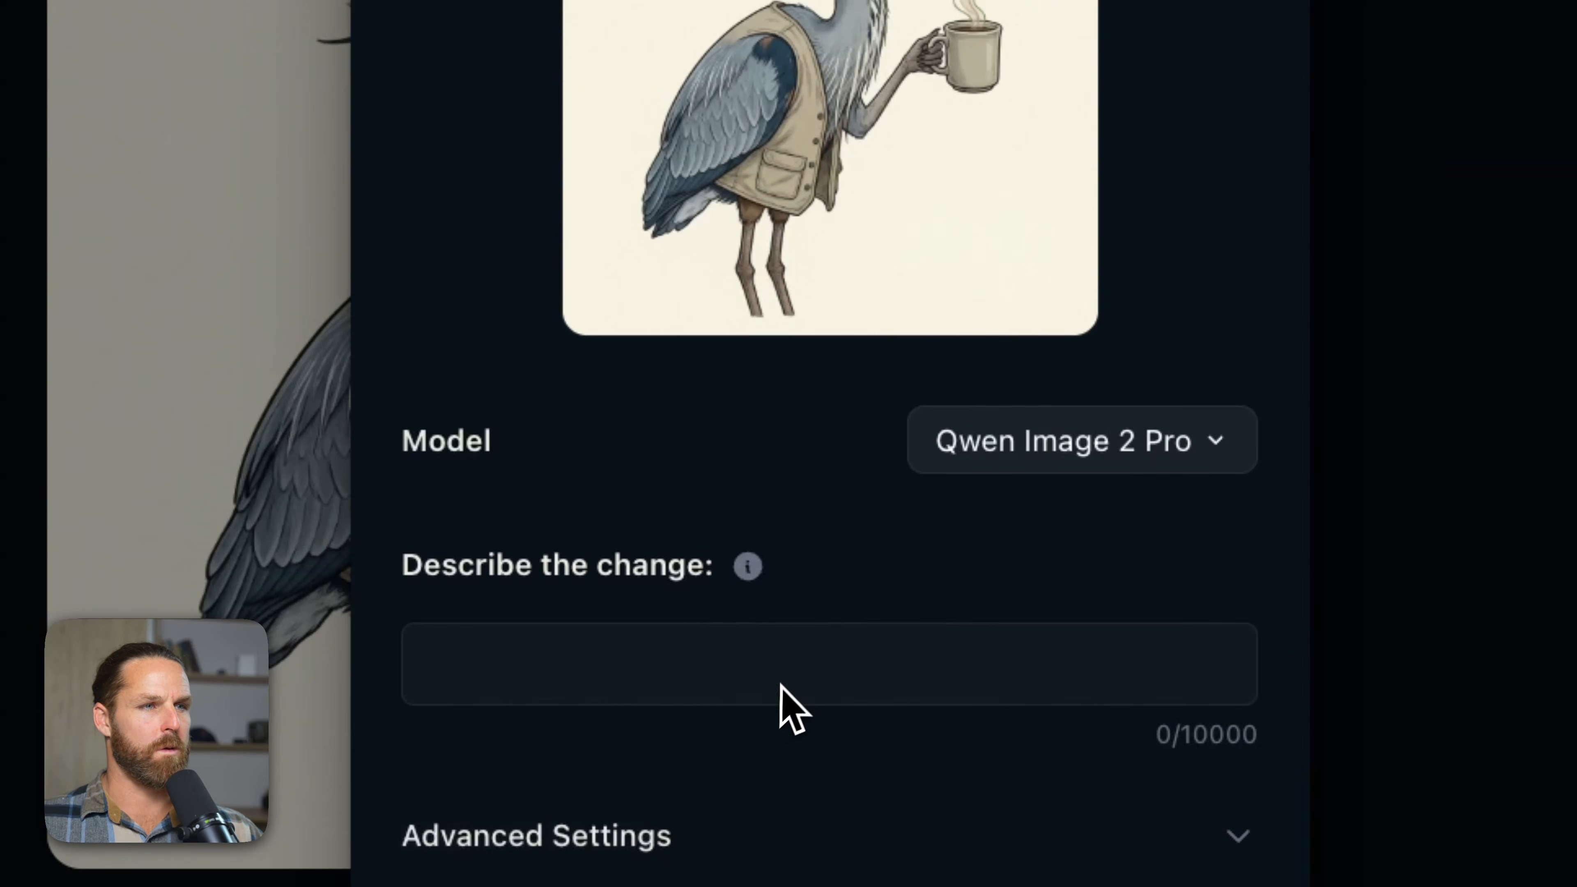
- Fill the change description with a prompt keeping the exact heron but perched on a weathered dock piling at dawn, and review its wording
{"action": "left_click", "coordinate": [788, 662]}
{"action": "key", "text": "super+v"}
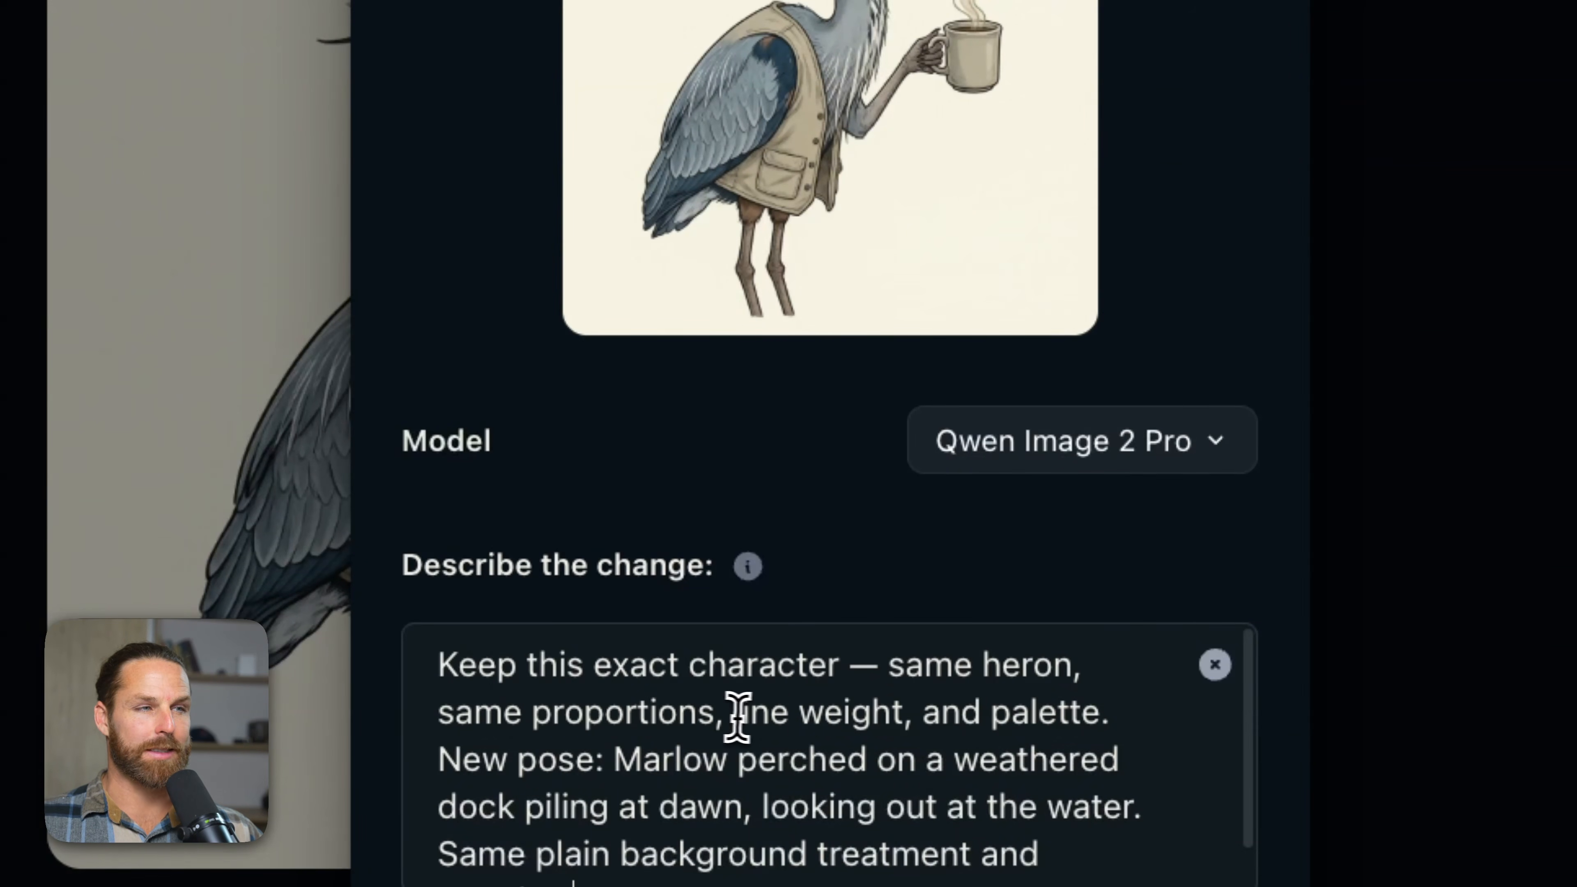
{"action": "scroll", "coordinate": [1133, 727], "scroll_direction": "down", "scroll_amount": 1}
{"action": "scroll", "coordinate": [1145, 723], "scroll_direction": "up", "scroll_amount": 1}
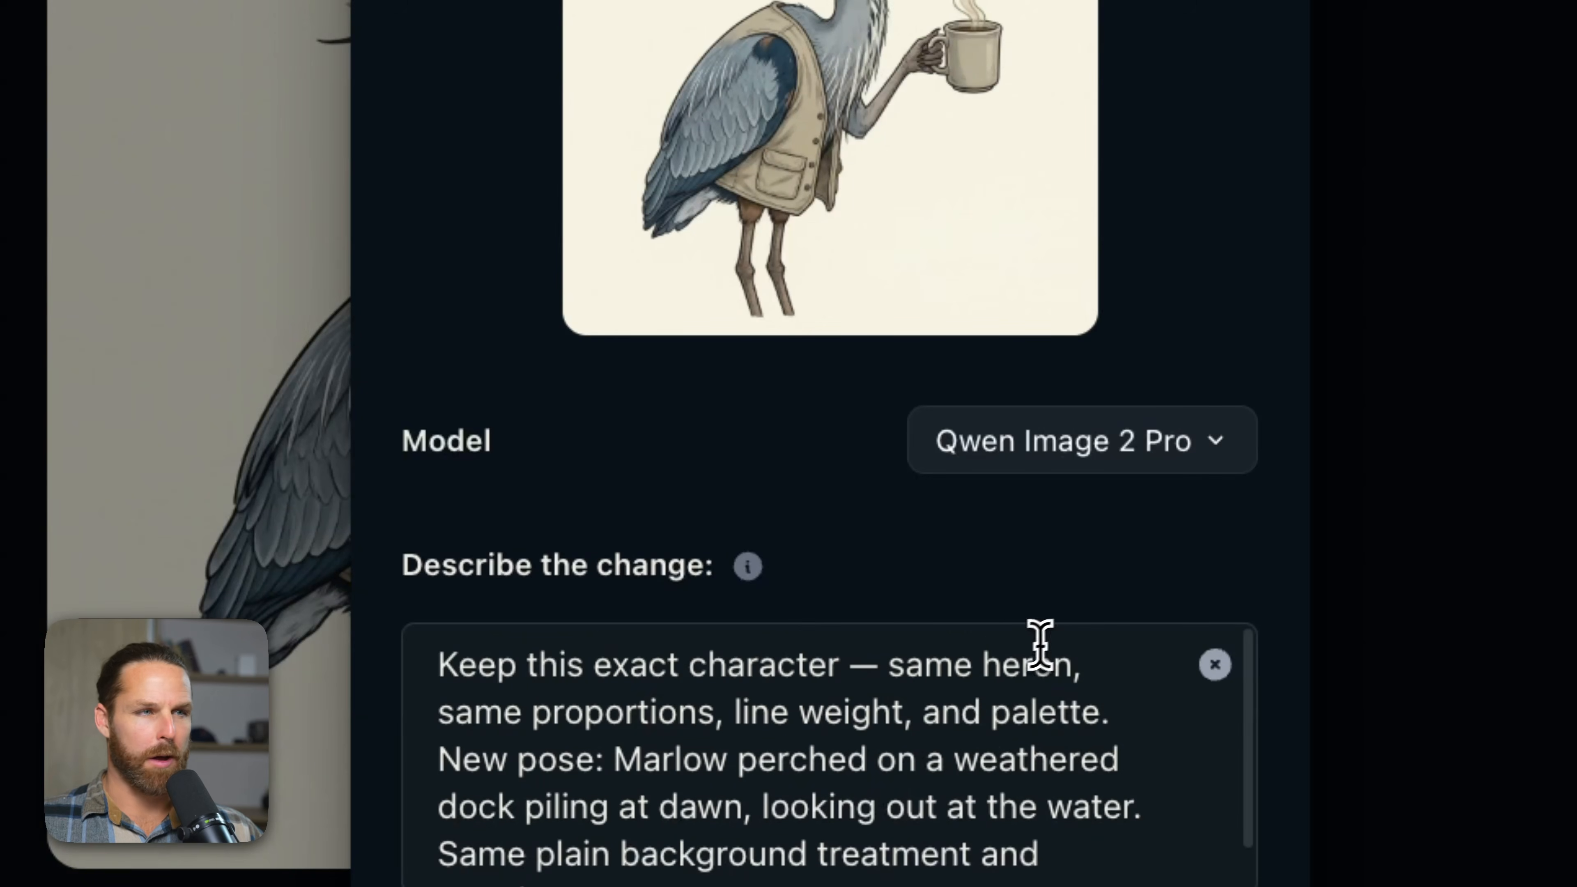
{"action": "scroll", "coordinate": [942, 714], "scroll_direction": "down", "scroll_amount": 1}
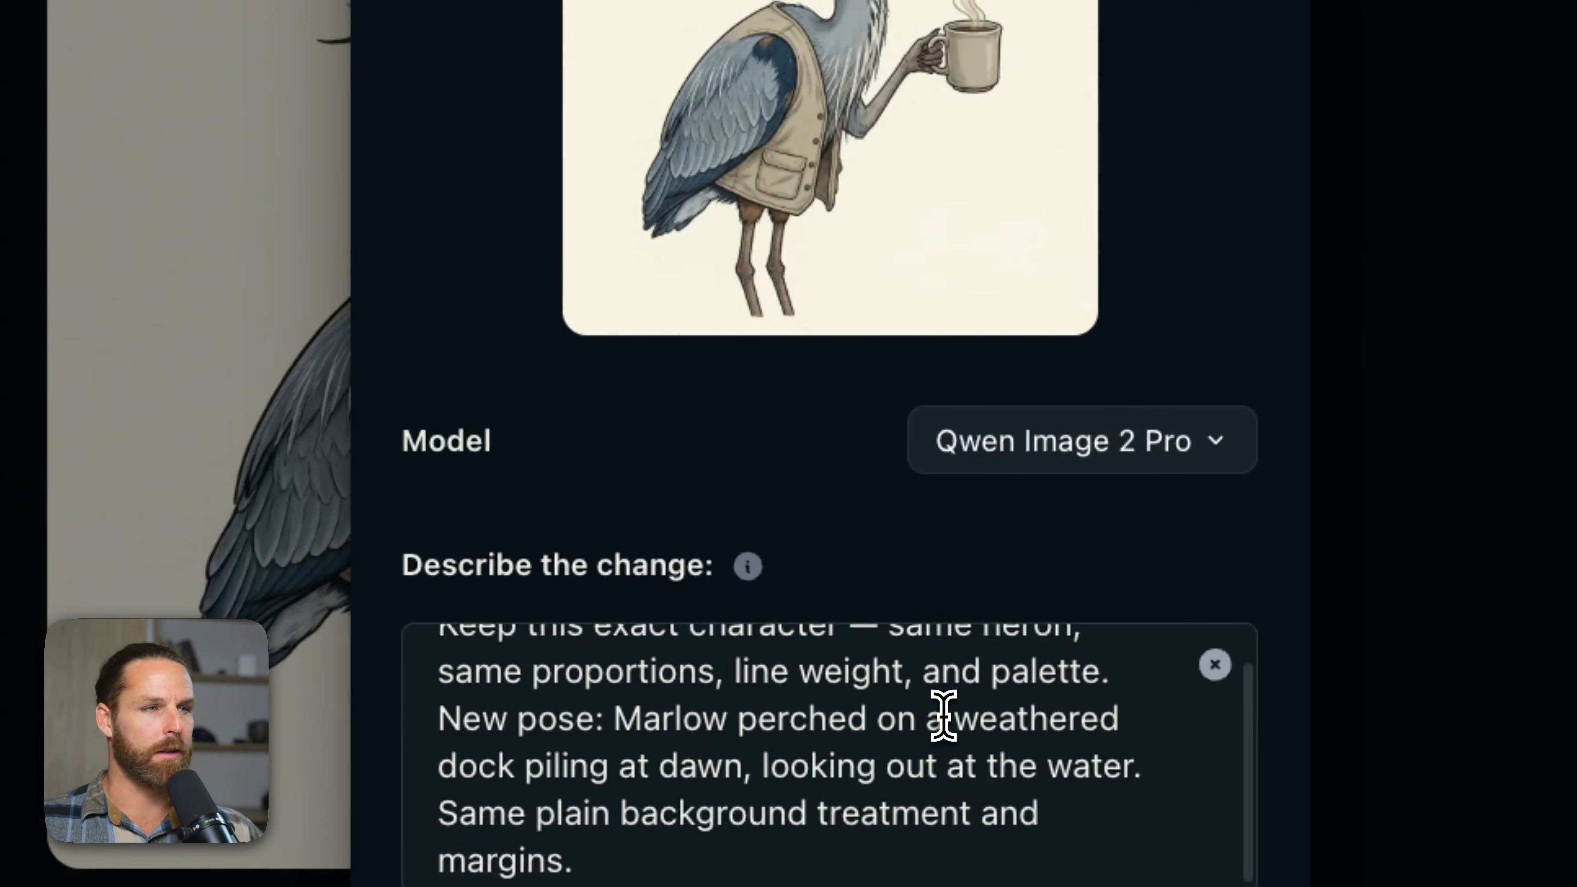
{"action": "left_click_drag", "start_coordinate": [616, 713], "coordinate": [897, 867]}
{"action": "left_click", "coordinate": [897, 867]}
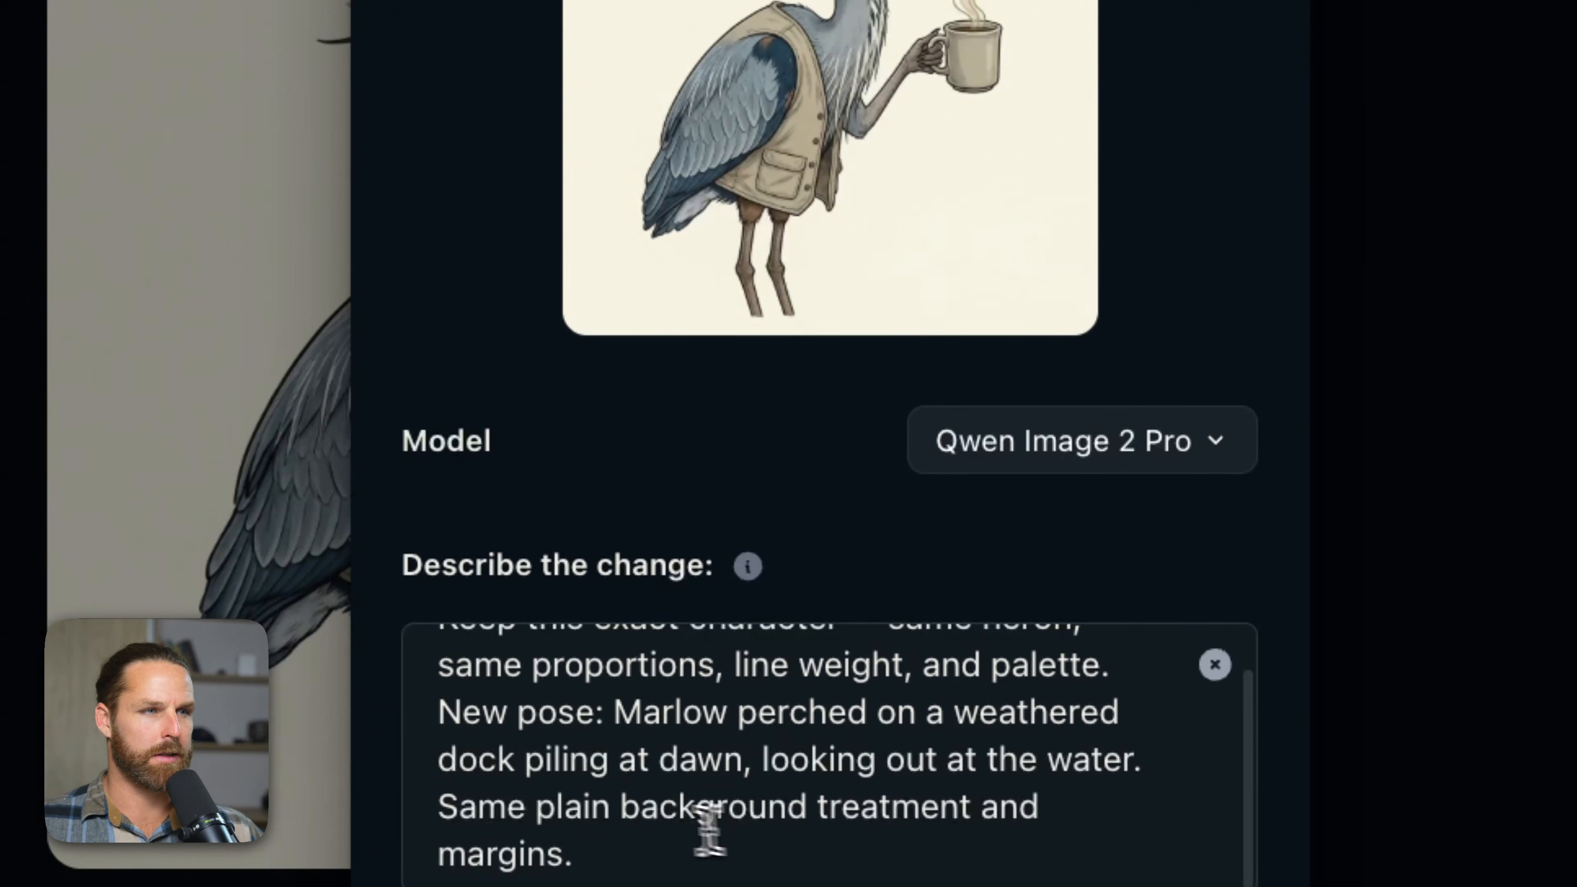
{"action": "left_click_drag", "start_coordinate": [506, 806], "coordinate": [989, 809]}
{"action": "left_click", "coordinate": [986, 807]}
{"action": "key", "text": "Right"}
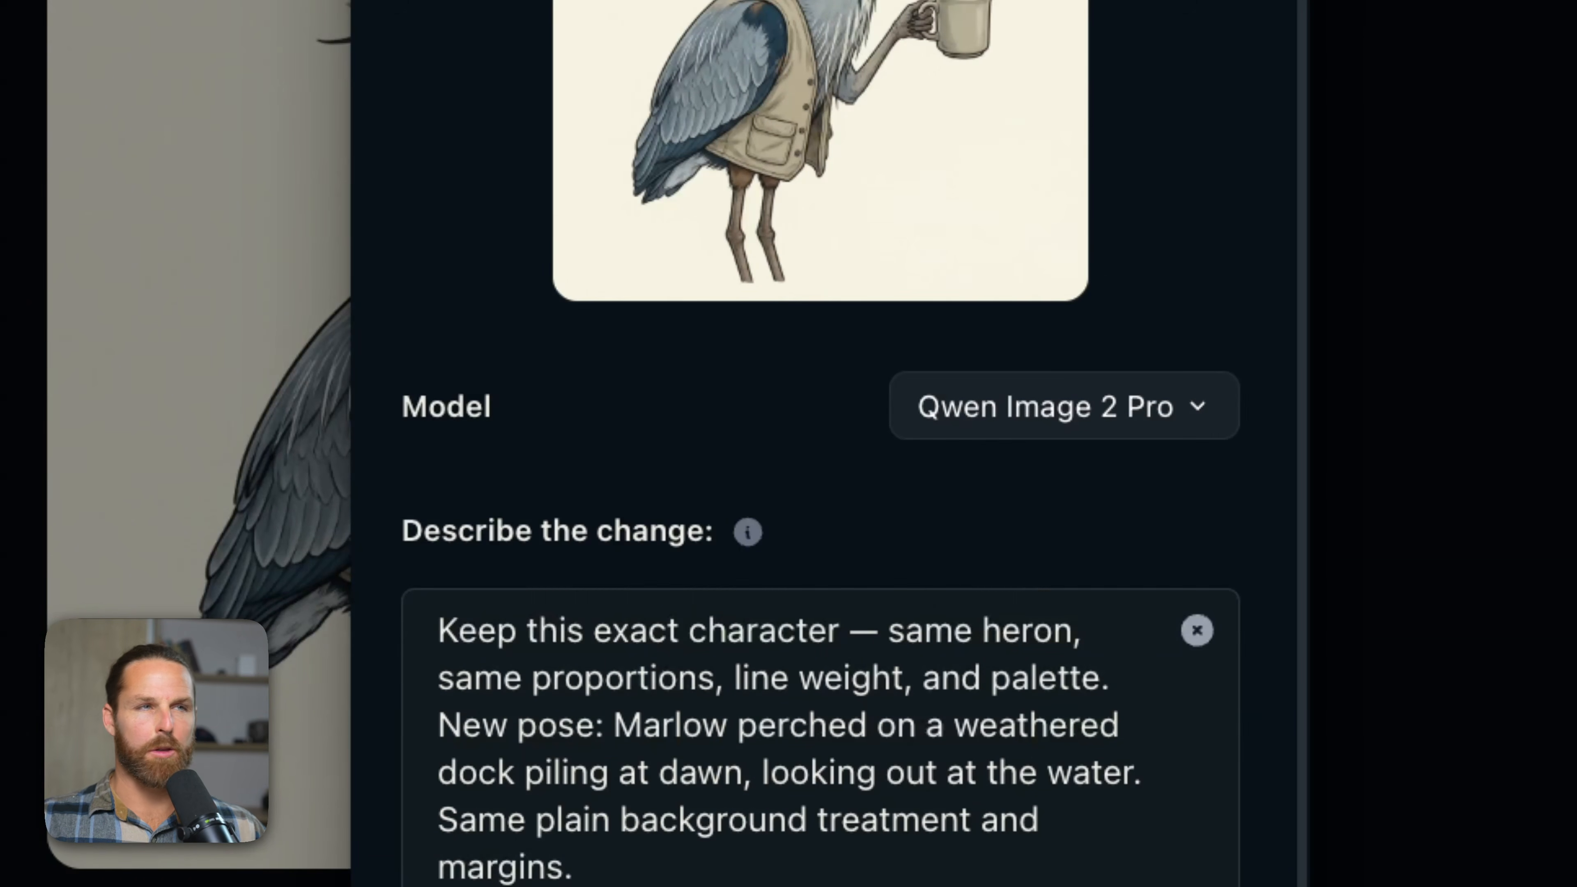
- Edit the image so the blue heron walks along a foggy shoreline carrying a paper coffee bag, appending the style token, and review the result
{"action": "scroll", "coordinate": [969, 137], "scroll_direction": "up", "scroll_amount": 1}
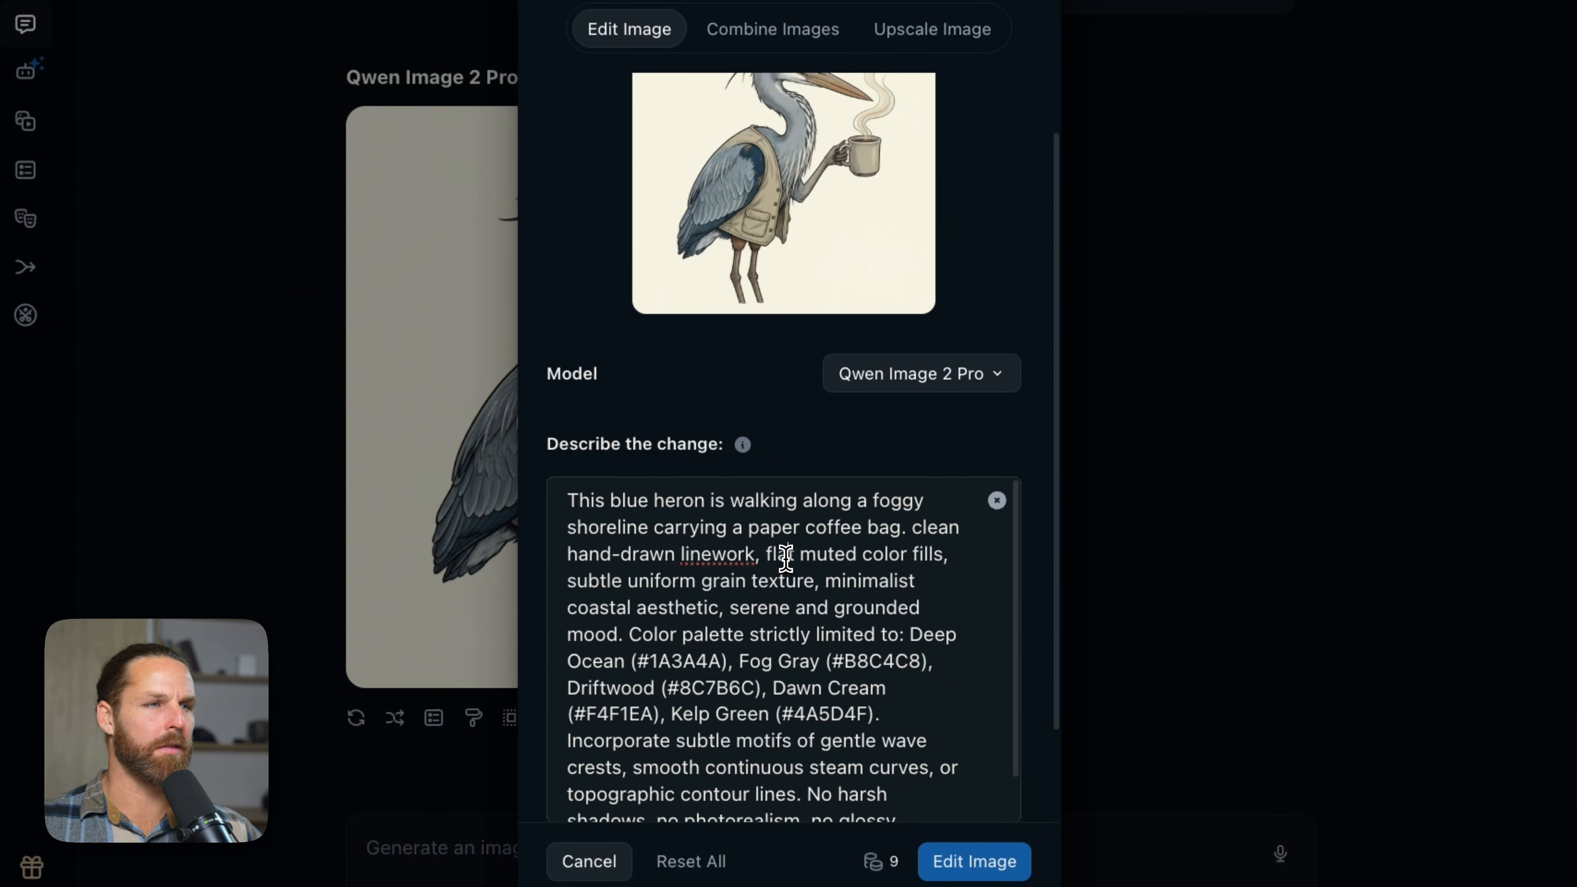
{"action": "scroll", "coordinate": [786, 556], "scroll_direction": "up", "scroll_amount": 1}
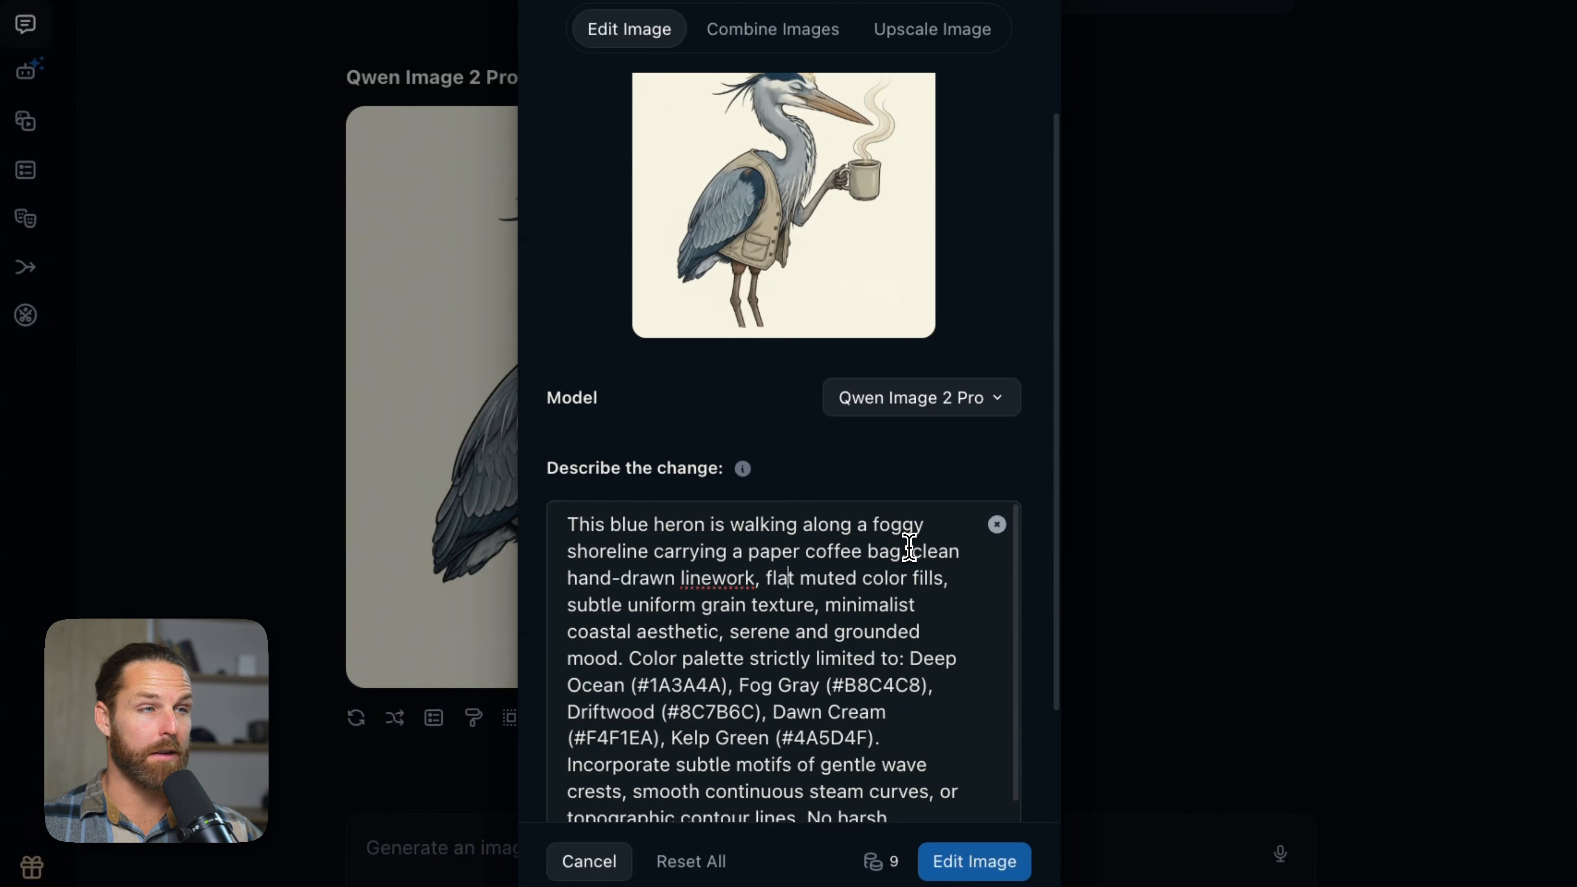
{"action": "left_click", "coordinate": [909, 550]}
{"action": "scroll", "coordinate": [908, 547], "scroll_direction": "up", "scroll_amount": 1}
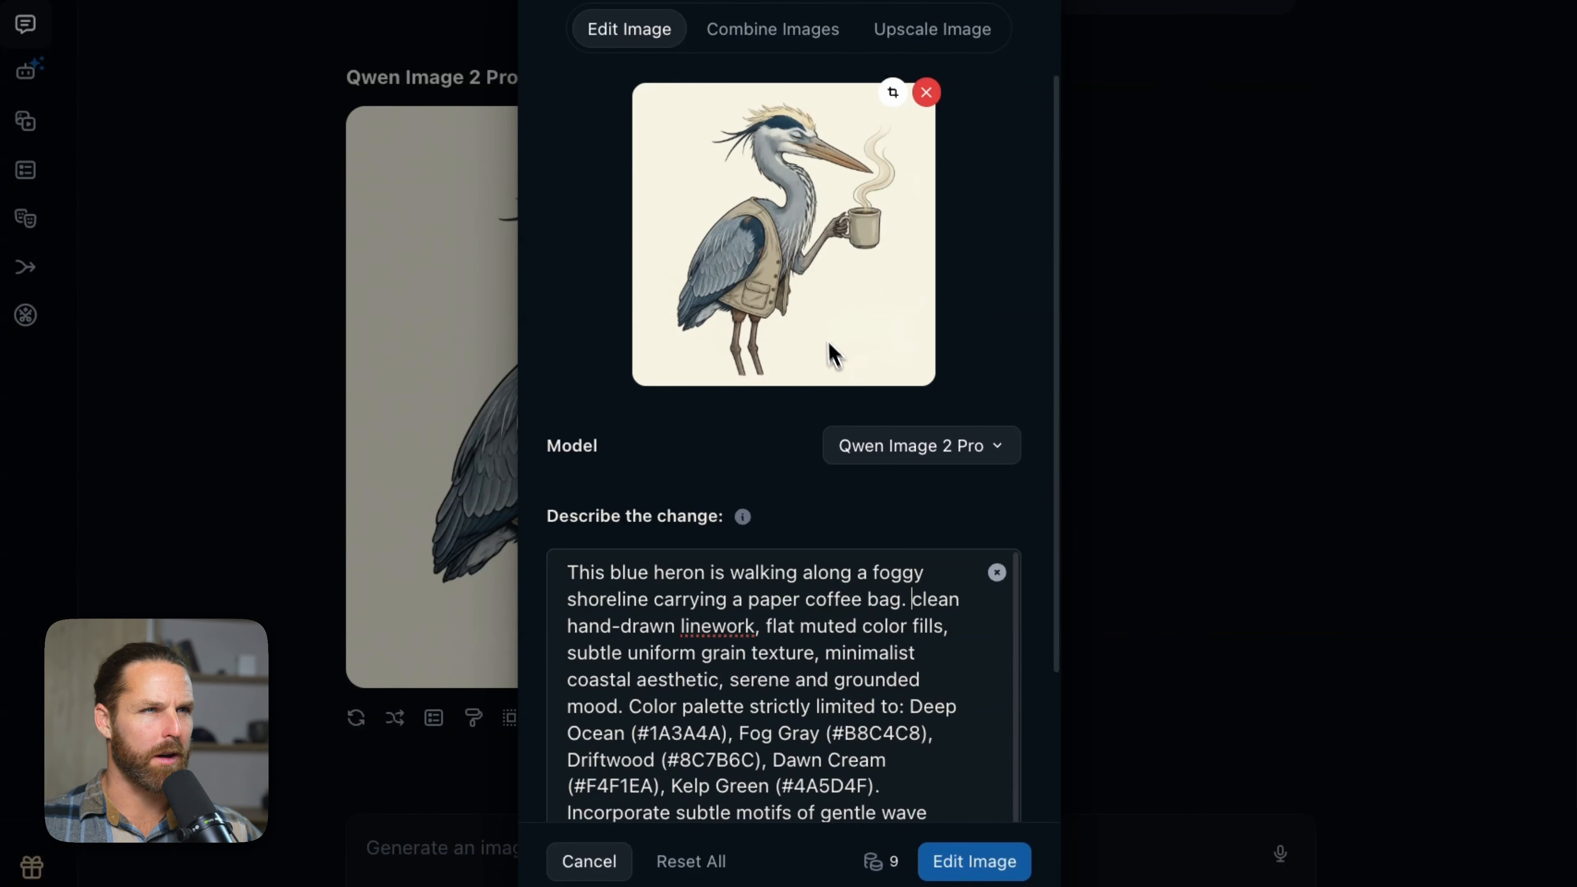
{"action": "scroll", "coordinate": [911, 619], "scroll_direction": "down", "scroll_amount": 1}
{"action": "left_click", "coordinate": [843, 695]}
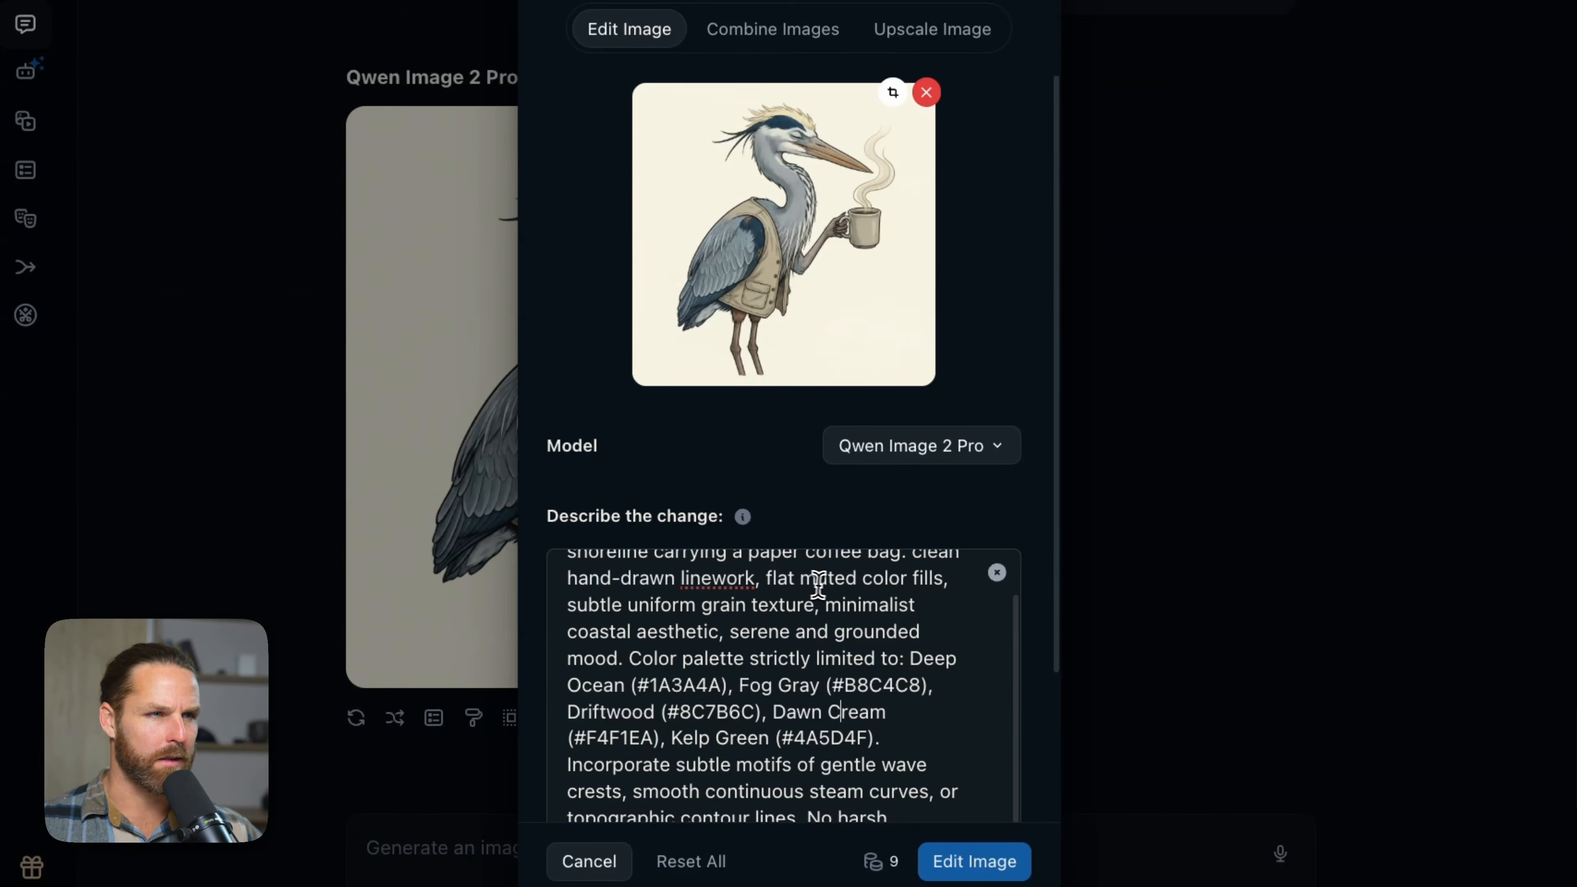
{"action": "scroll", "coordinate": [807, 583], "scroll_direction": "up", "scroll_amount": 1}
{"action": "scroll", "coordinate": [753, 585], "scroll_direction": "down", "scroll_amount": 1}
{"action": "left_click", "coordinate": [956, 857]}
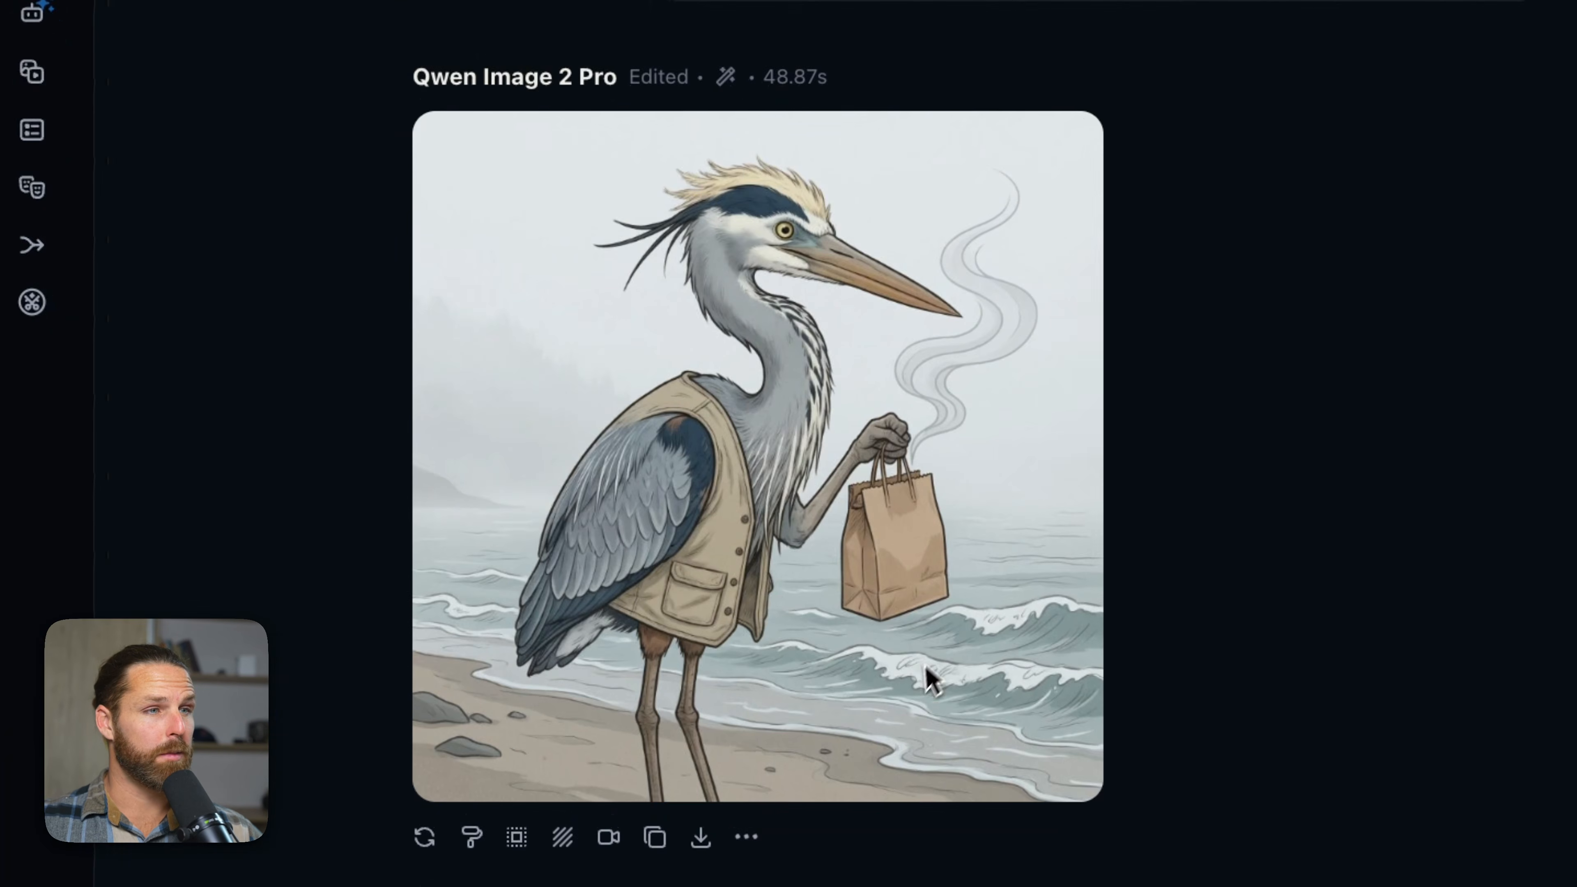
{"action": "scroll", "coordinate": [987, 634], "scroll_direction": "up", "scroll_amount": 4}
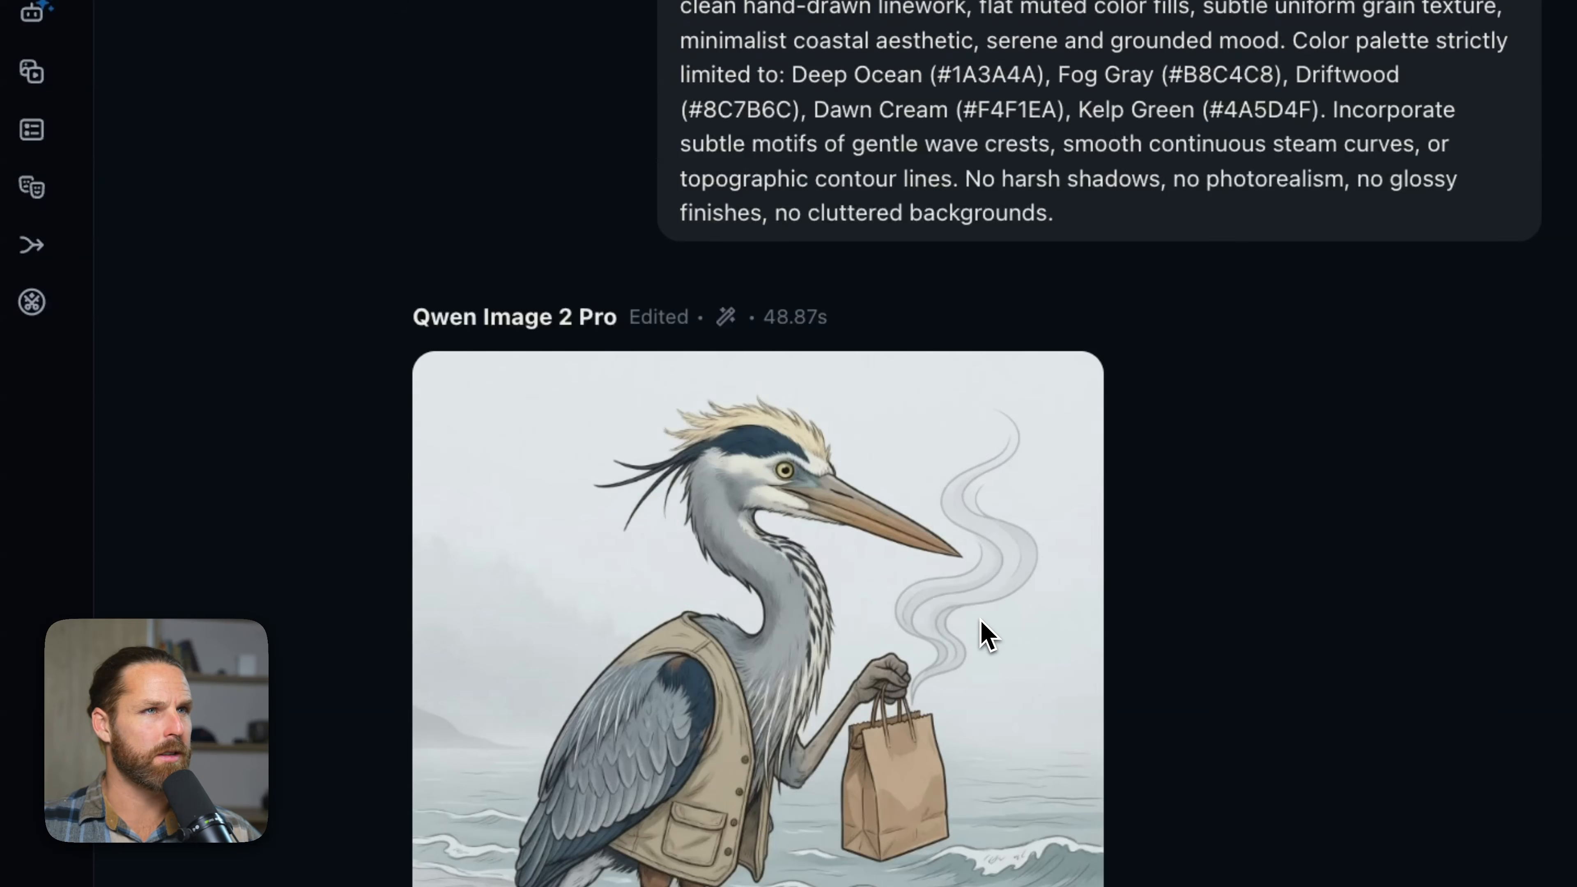
{"action": "scroll", "coordinate": [984, 634], "scroll_direction": "down", "scroll_amount": 5}
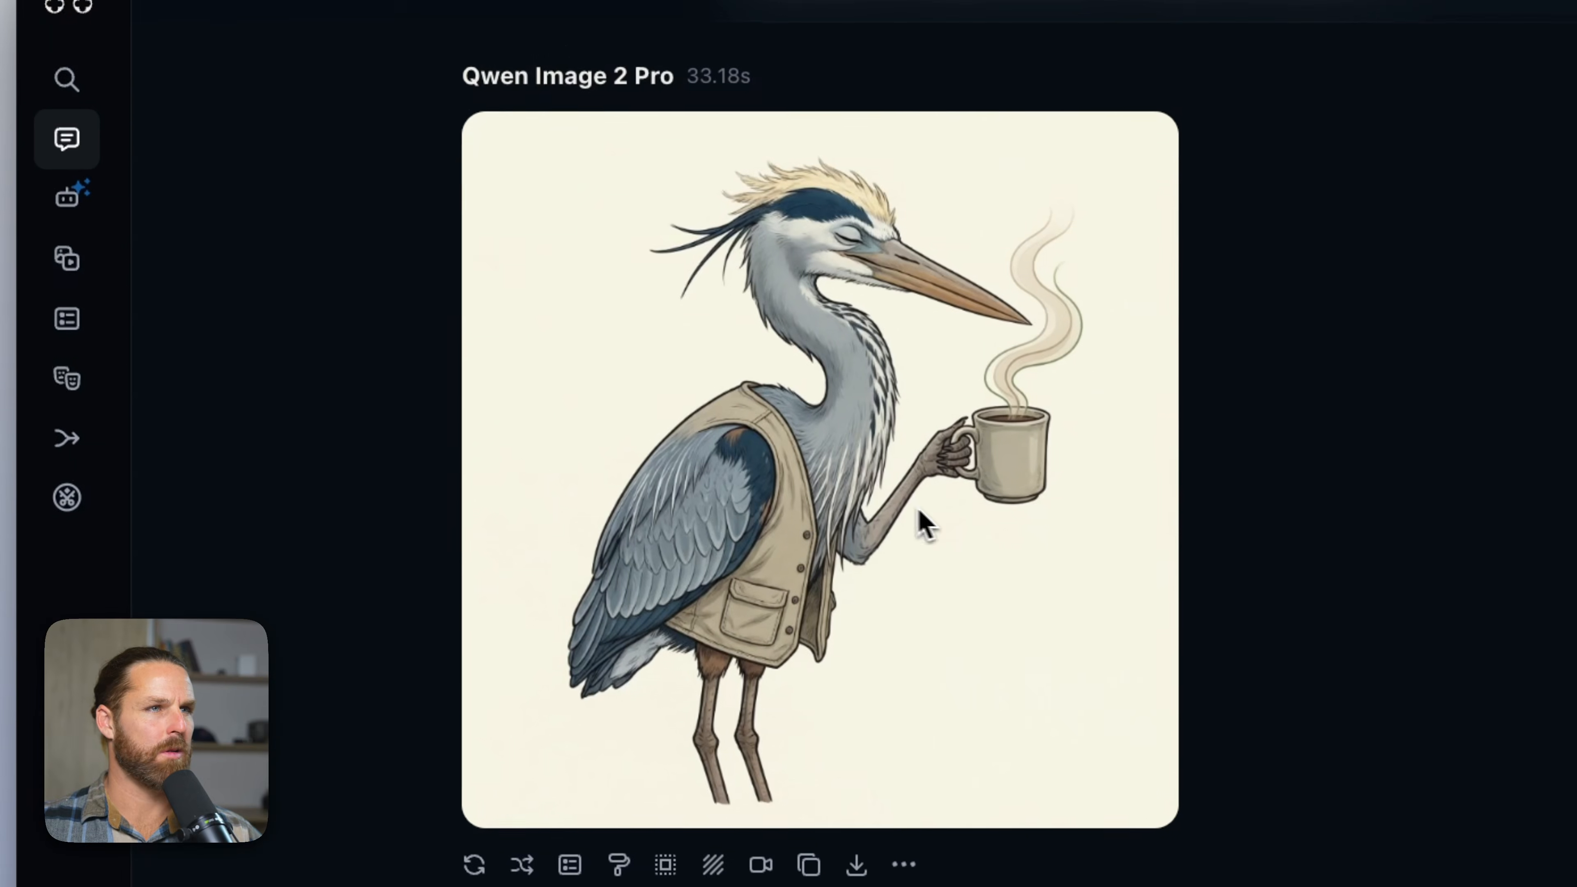
- Open the mug-holding heron image for editing and describe the blue heron perched on a weathered dock piling at dawn, looking out at the water drinking his coffee
{"action": "scroll", "coordinate": [900, 540], "scroll_direction": "down", "scroll_amount": 1}
{"action": "scroll", "coordinate": [898, 541], "scroll_direction": "down", "scroll_amount": 3}
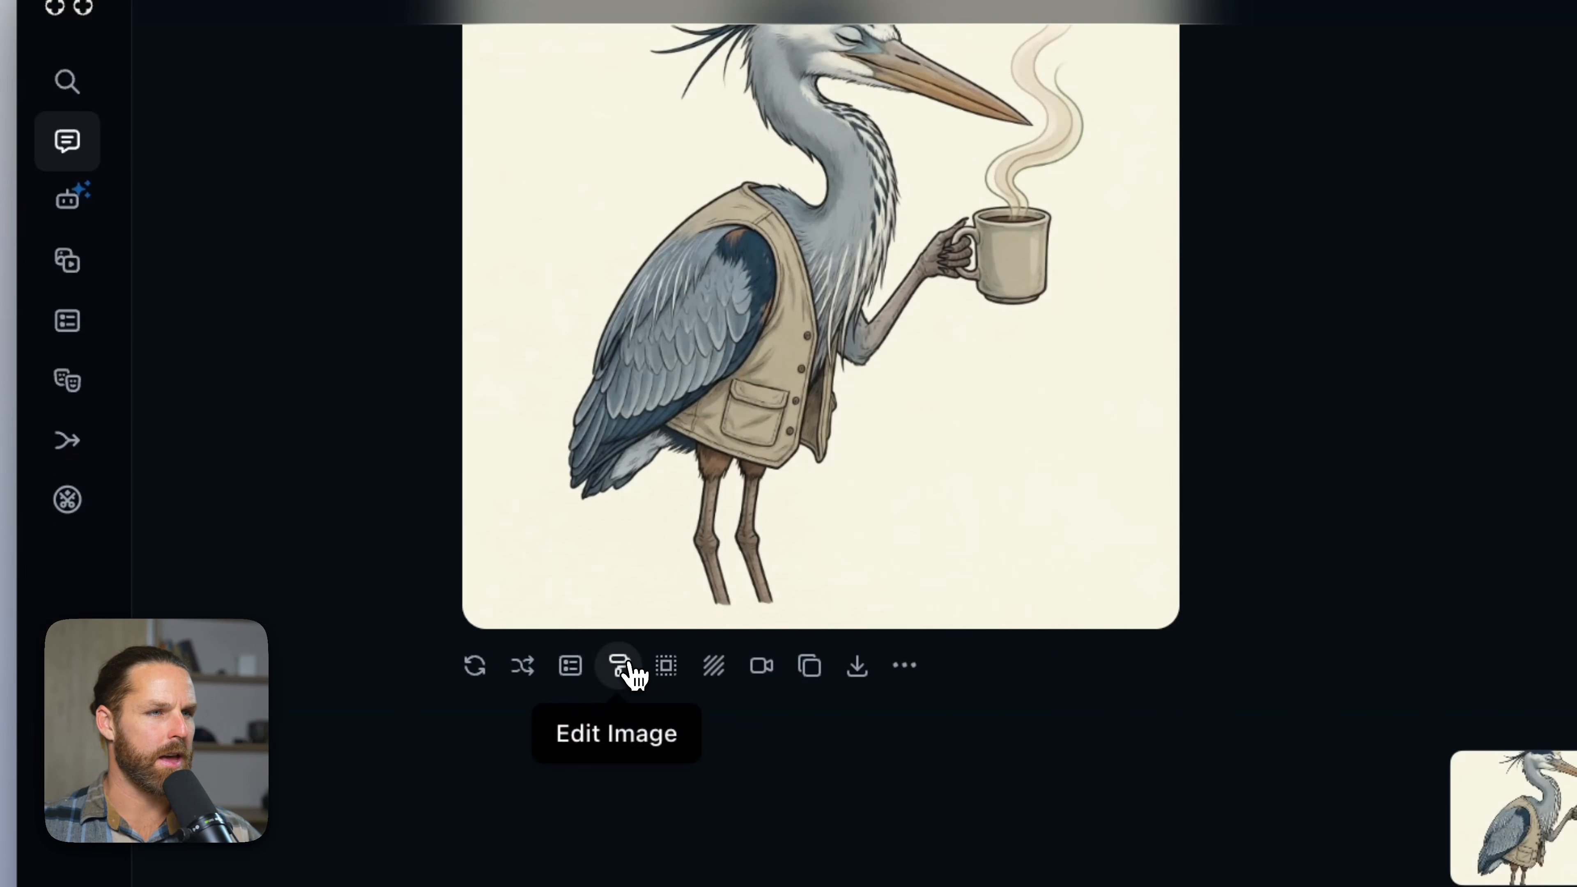
{"action": "left_click", "coordinate": [628, 665]}
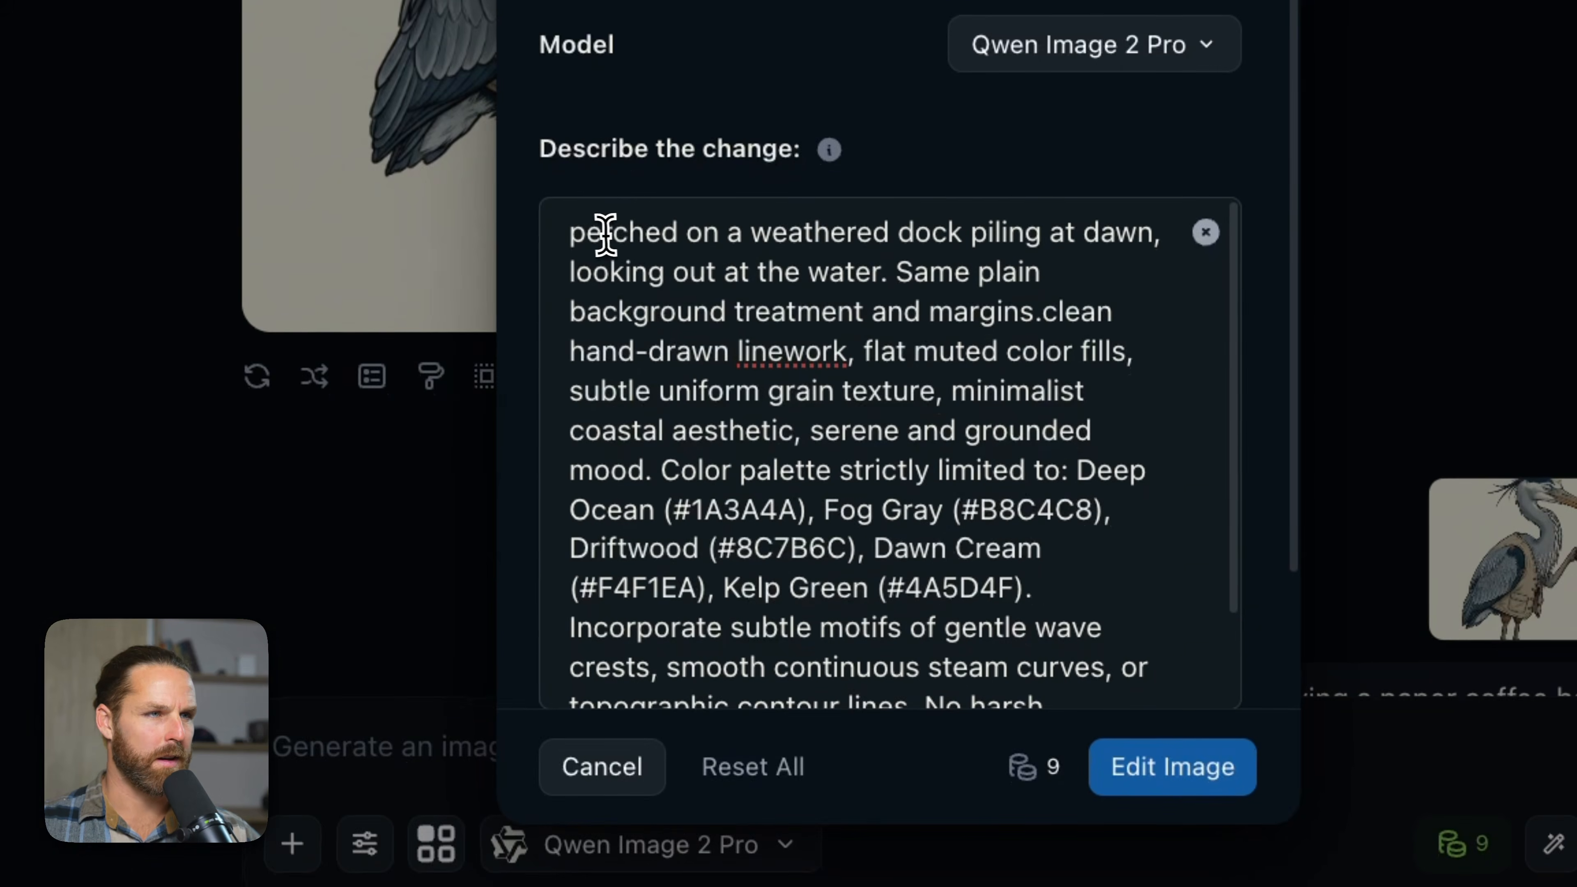
{"action": "left_click_drag", "start_coordinate": [605, 235], "coordinate": [1147, 272]}
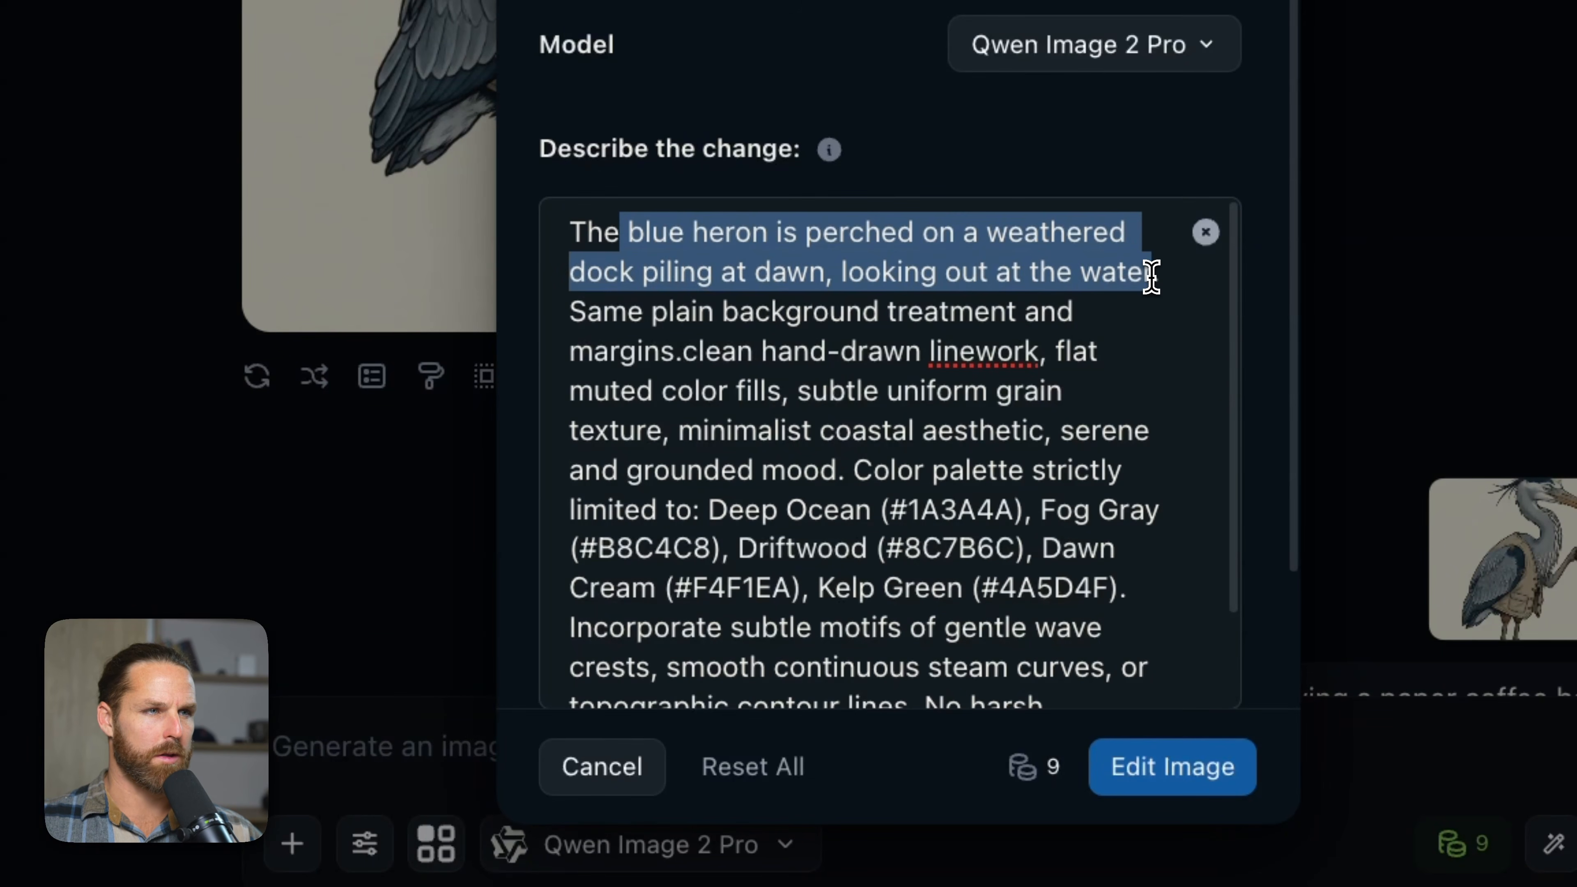
{"action": "left_click", "coordinate": [1133, 289]}
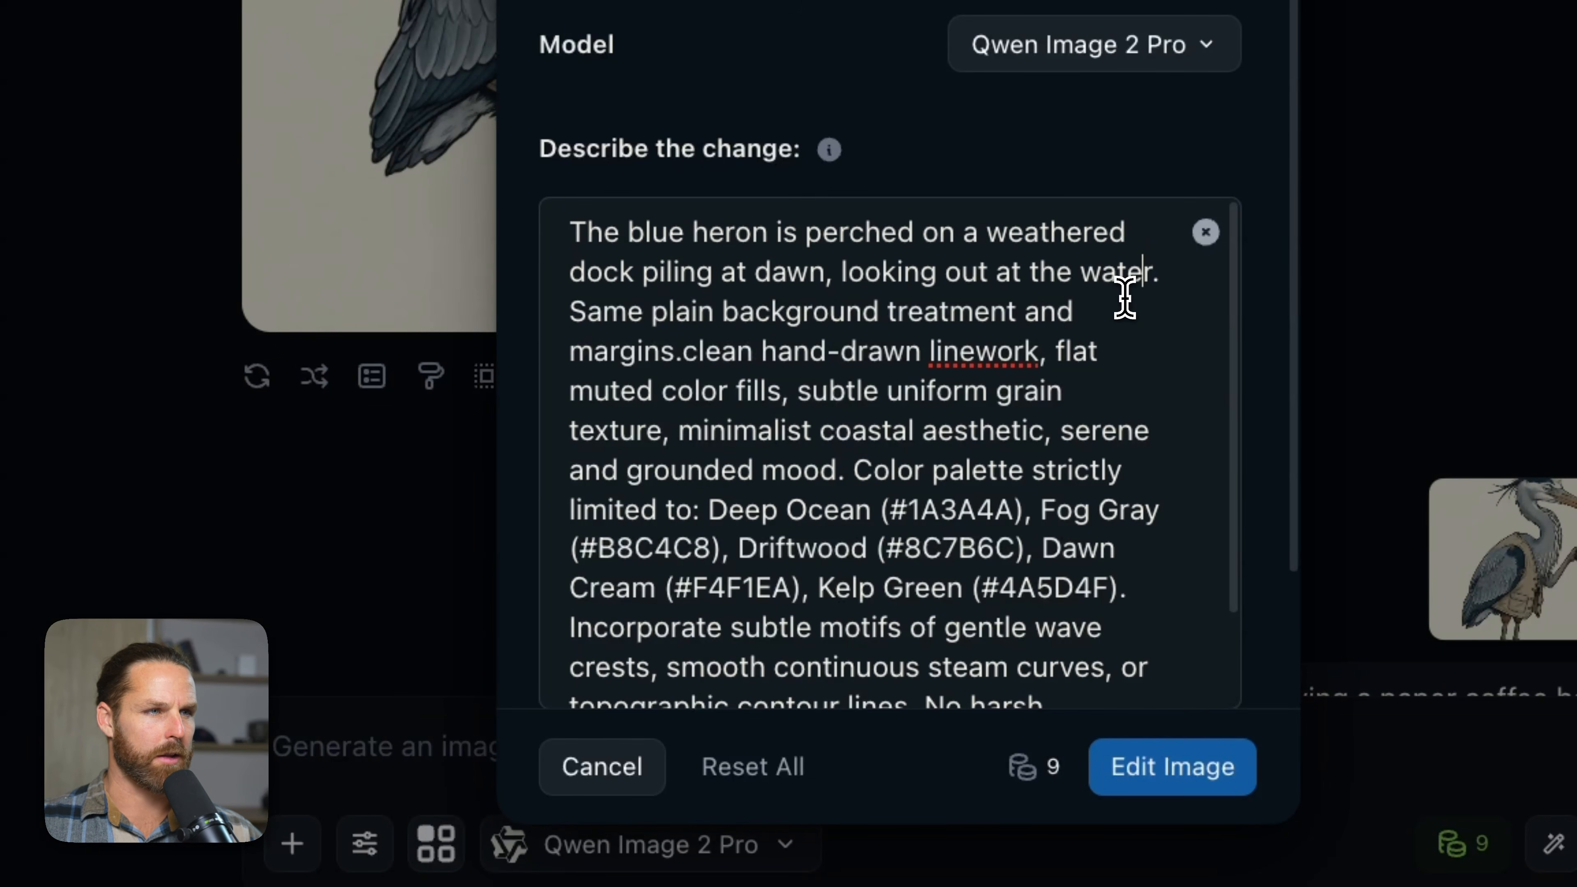
{"action": "type", "text": "drinking his coffee."}
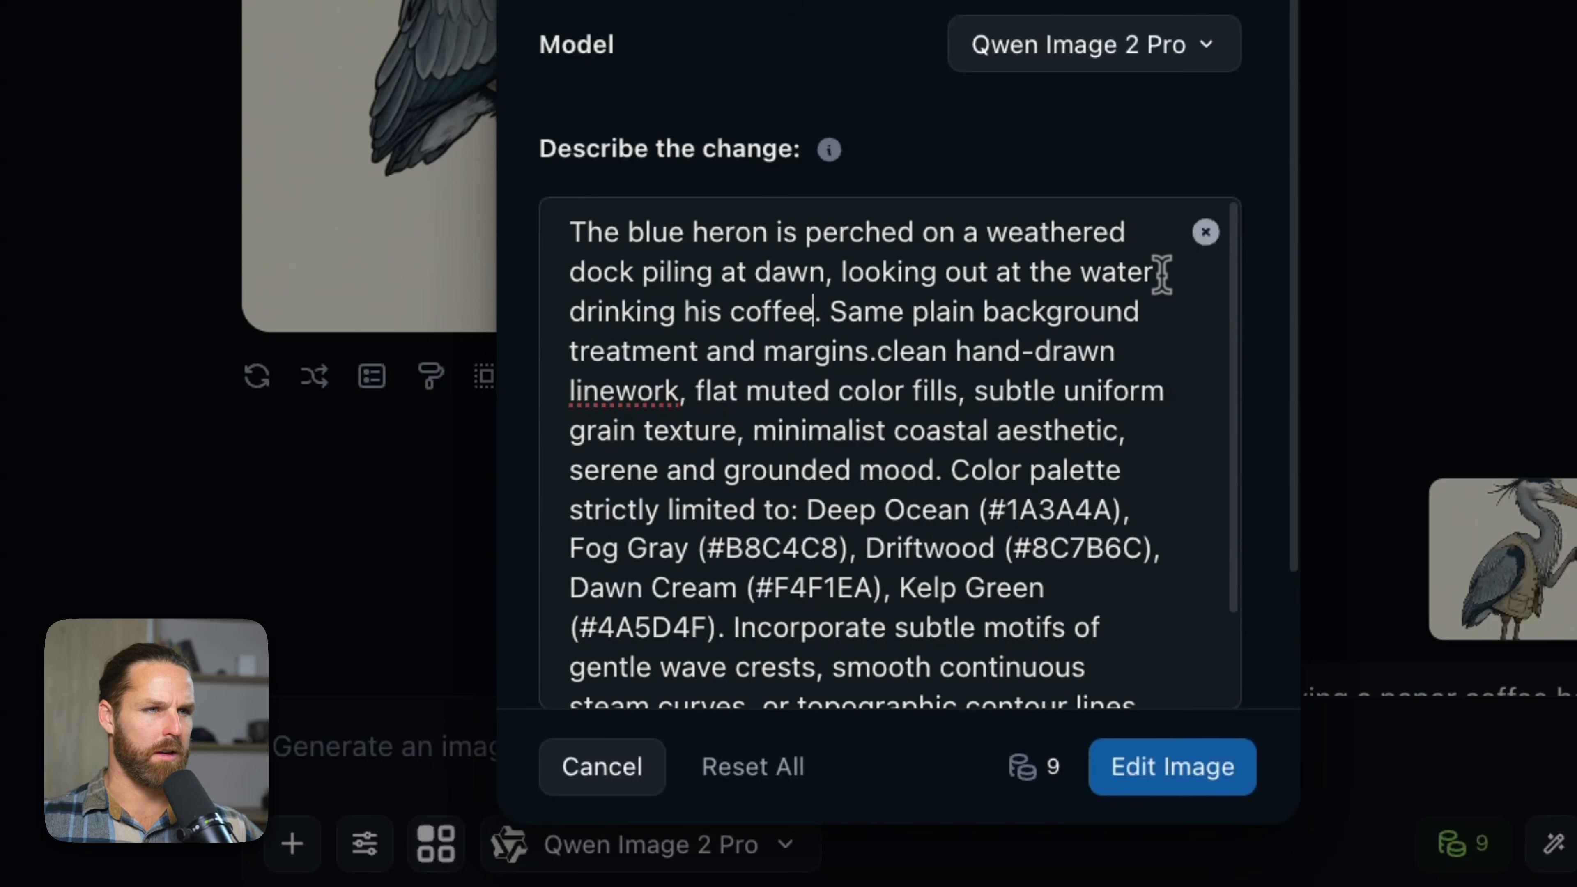
- Add the missing space before "clean hand-drawn linework", review the style wording, and run the edit with Qwen Image 2 Pro
{"action": "scroll", "coordinate": [827, 252], "scroll_direction": "down", "scroll_amount": 1}
{"action": "left_click_drag", "start_coordinate": [827, 254], "coordinate": [1101, 696]}
{"action": "left_click", "coordinate": [1053, 432]}
{"action": "scroll", "coordinate": [1054, 433], "scroll_direction": "up", "scroll_amount": 2}
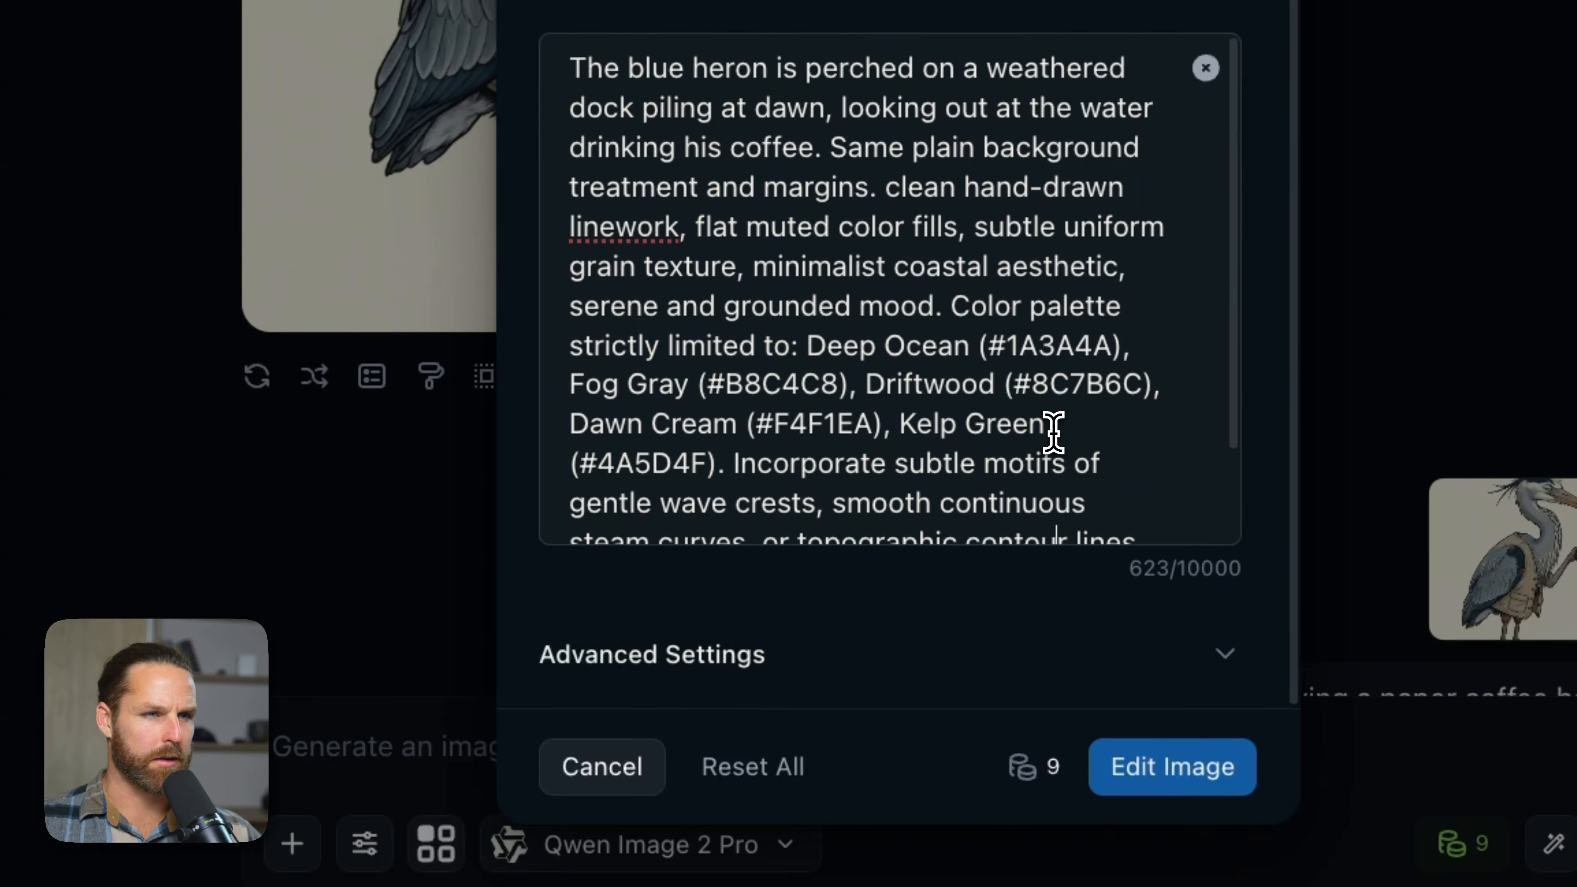
{"action": "left_click", "coordinate": [1161, 782]}
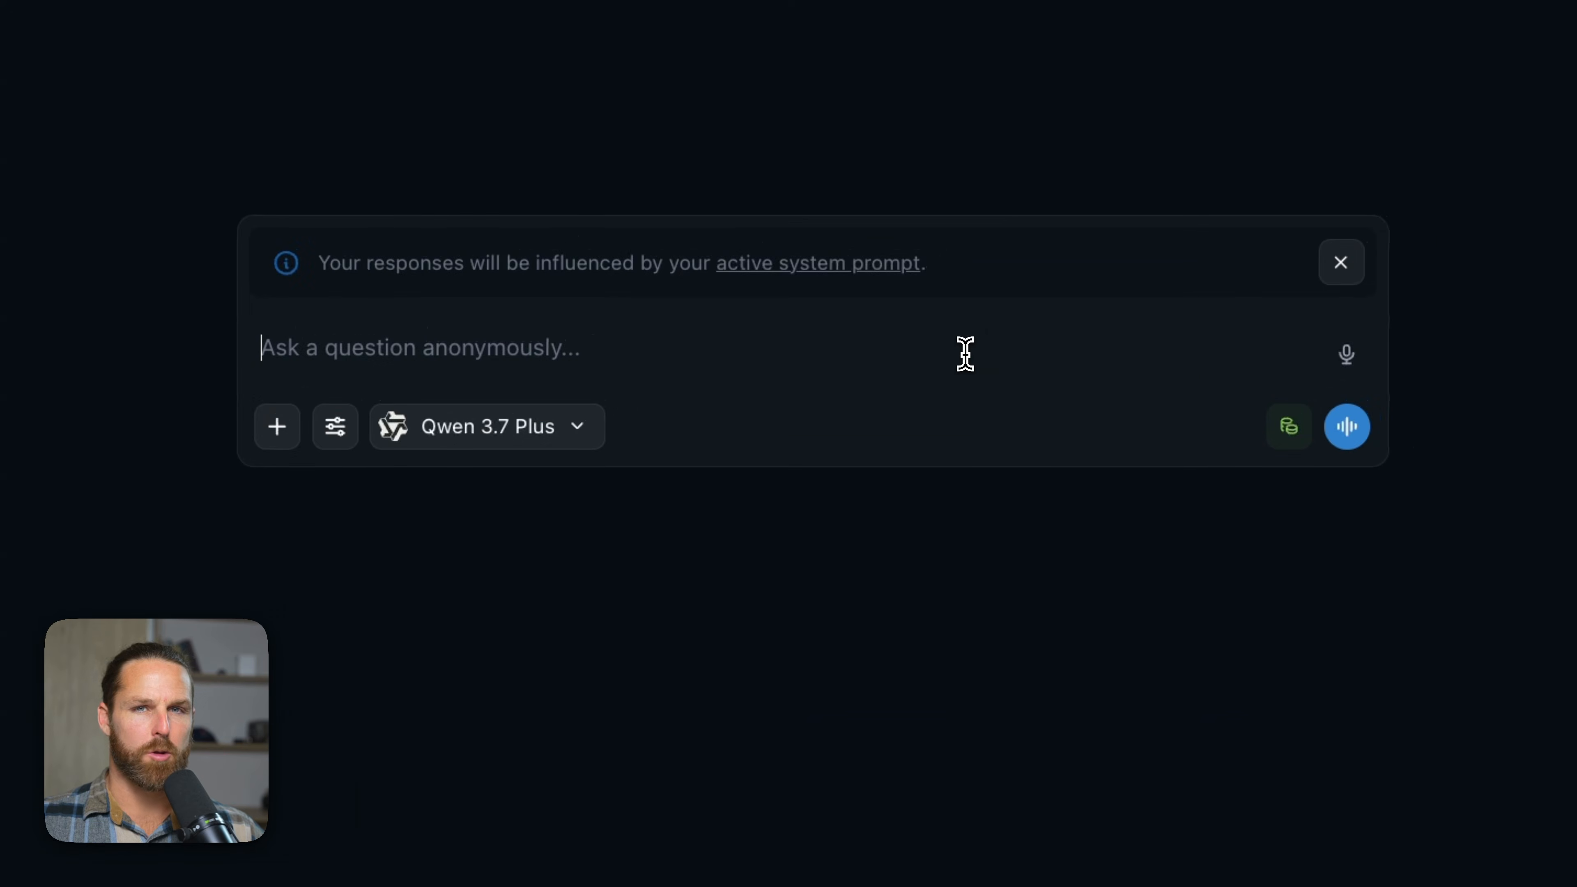
- Check in the chat settings of the new Qwen 3.7 Plus chat which system prompt is active
{"action": "left_click_drag", "start_coordinate": [925, 268], "coordinate": [351, 255]}
{"action": "left_click", "coordinate": [357, 254]}
{"action": "left_click", "coordinate": [335, 428]}
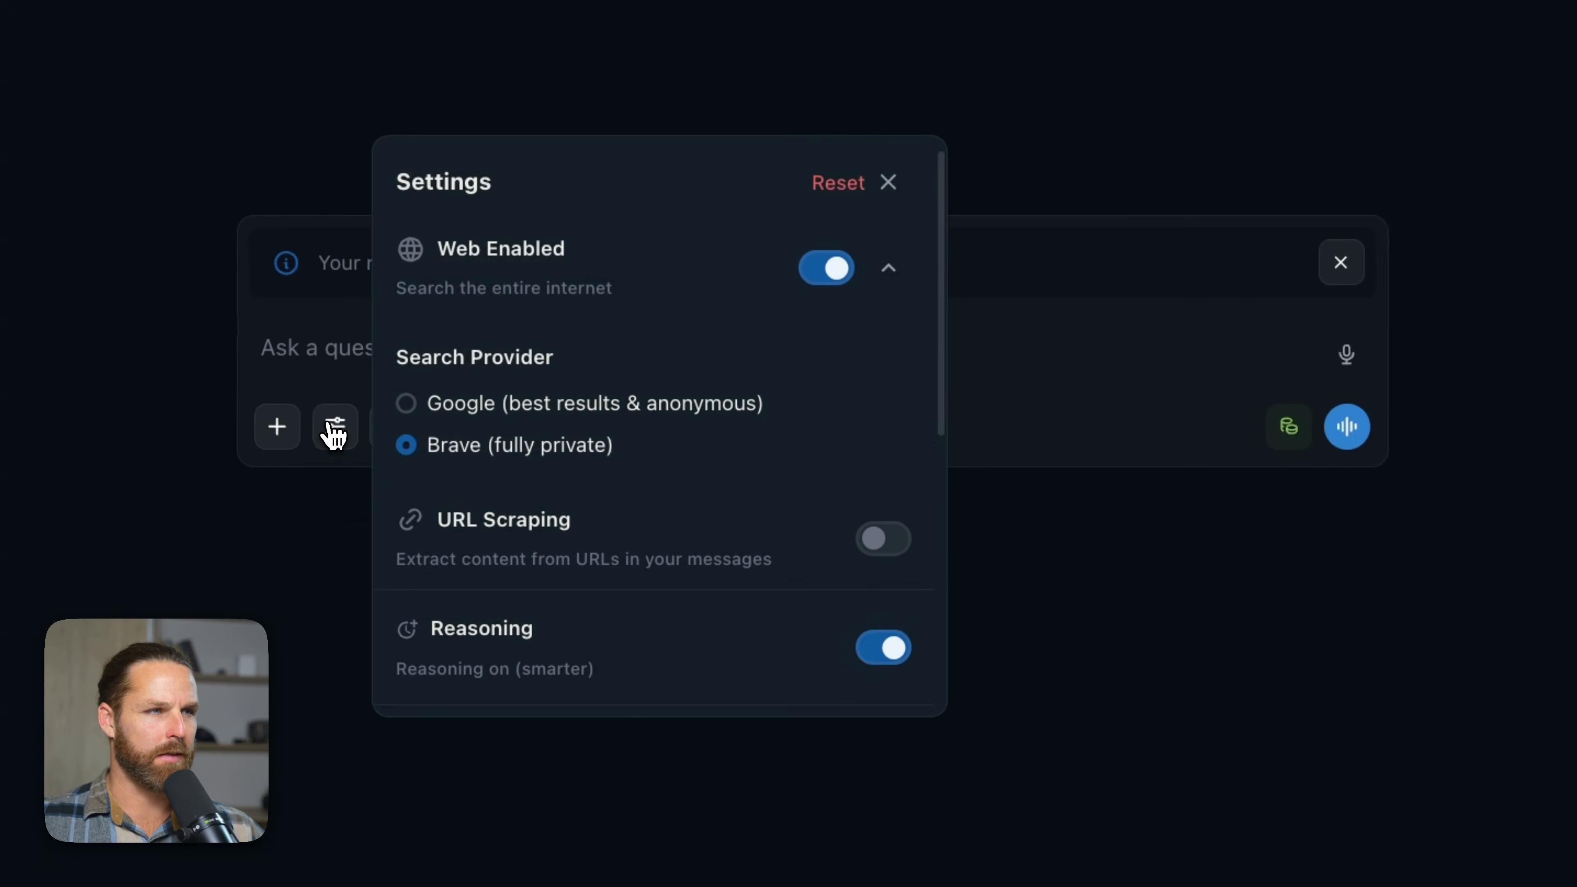
{"action": "scroll", "coordinate": [588, 606], "scroll_direction": "down", "scroll_amount": 10}
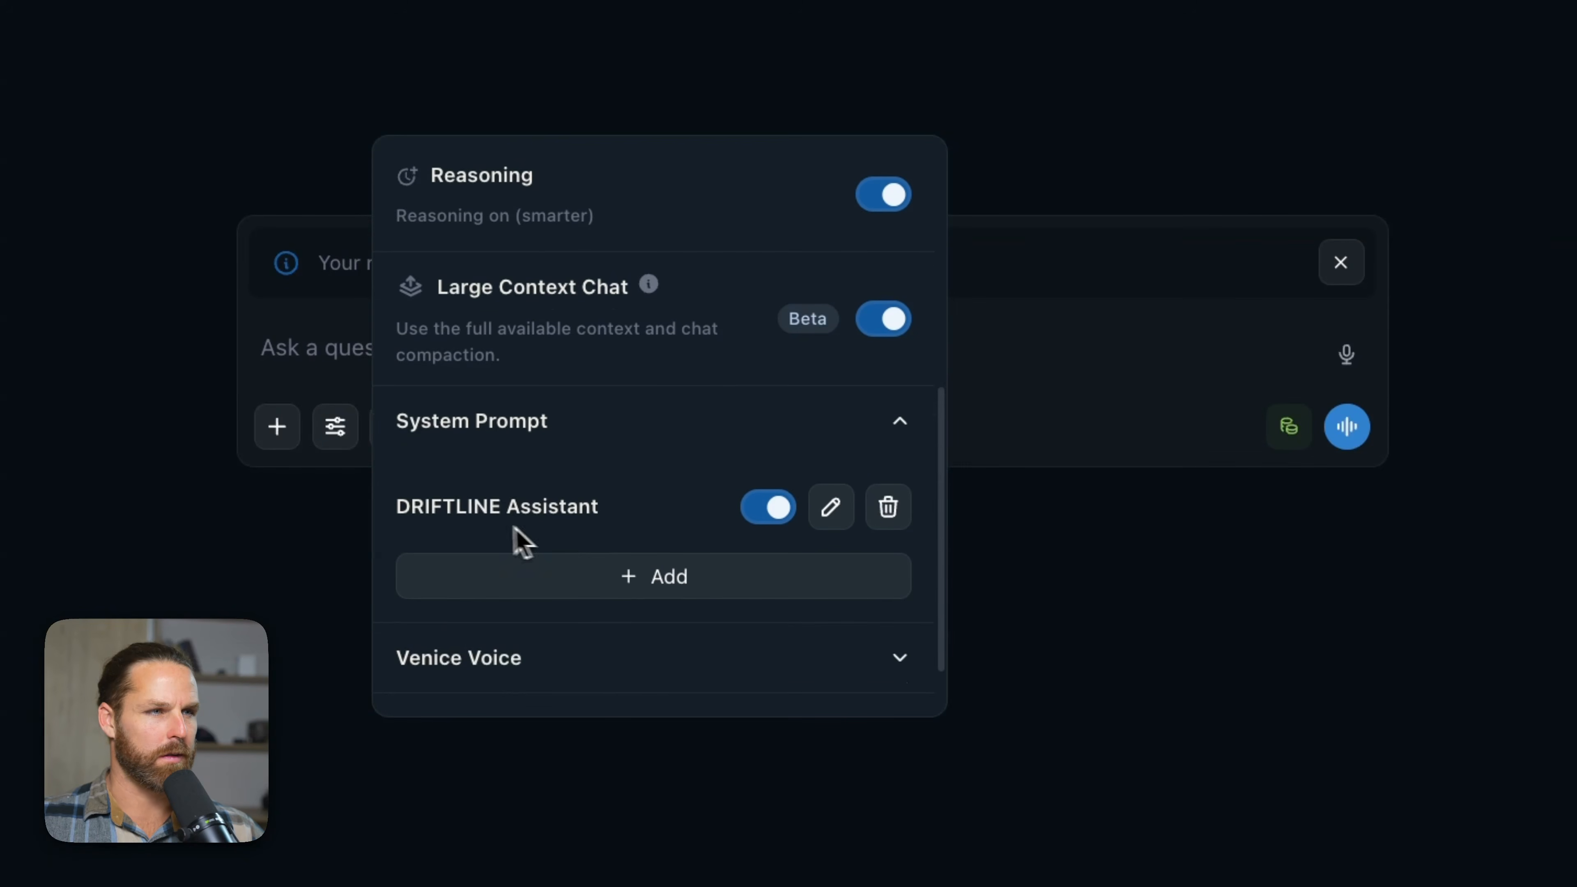
{"action": "left_click_drag", "start_coordinate": [424, 507], "coordinate": [546, 504]}
{"action": "left_click", "coordinate": [614, 497]}
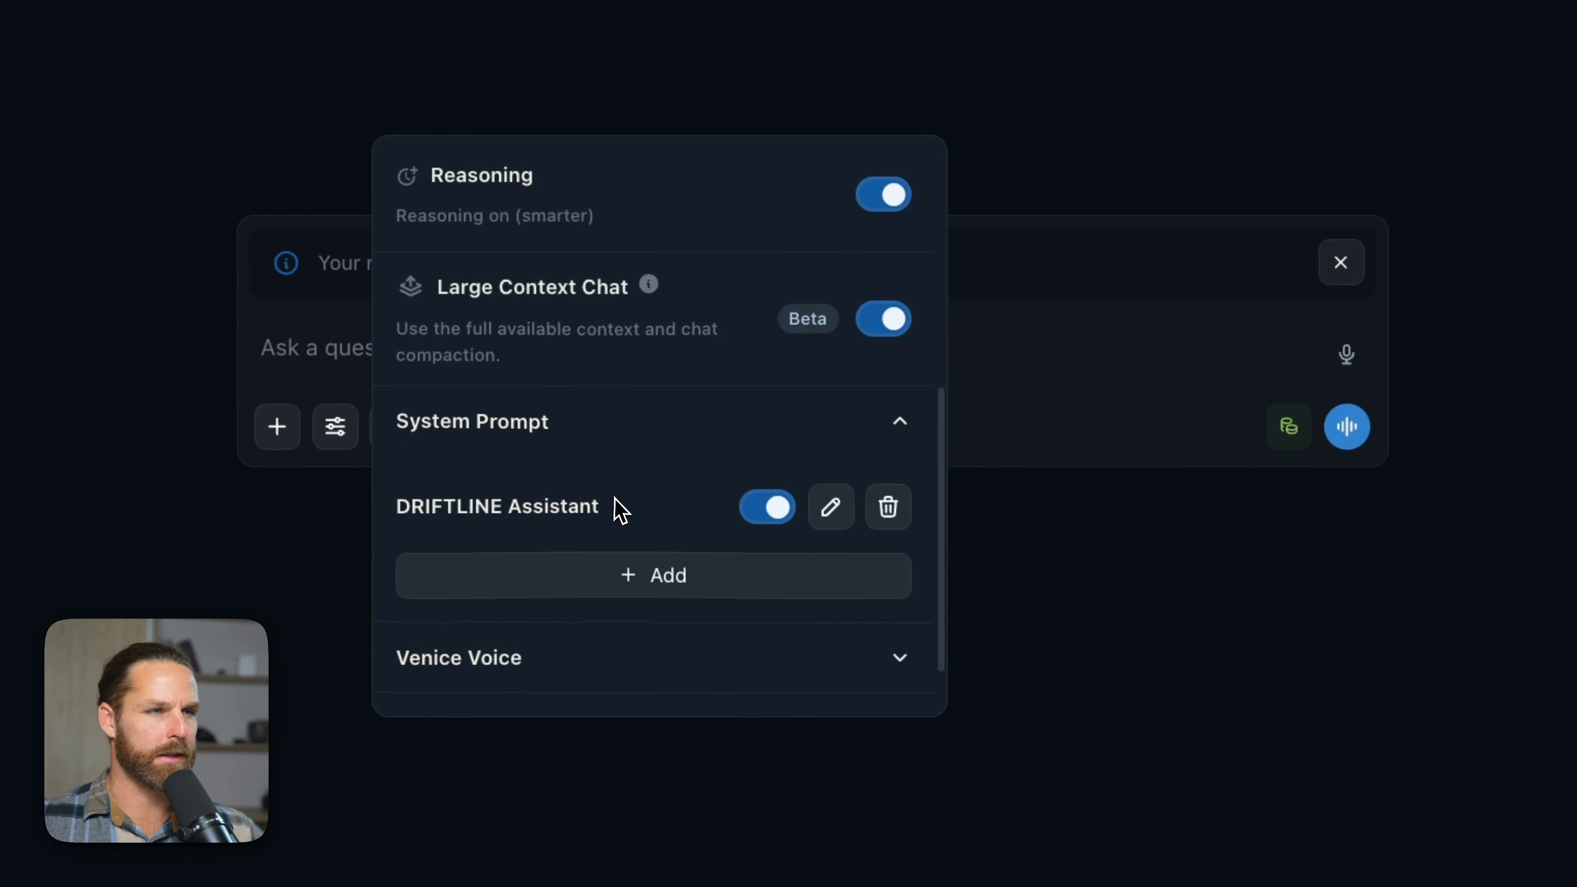
{"action": "left_click", "coordinate": [1024, 487]}
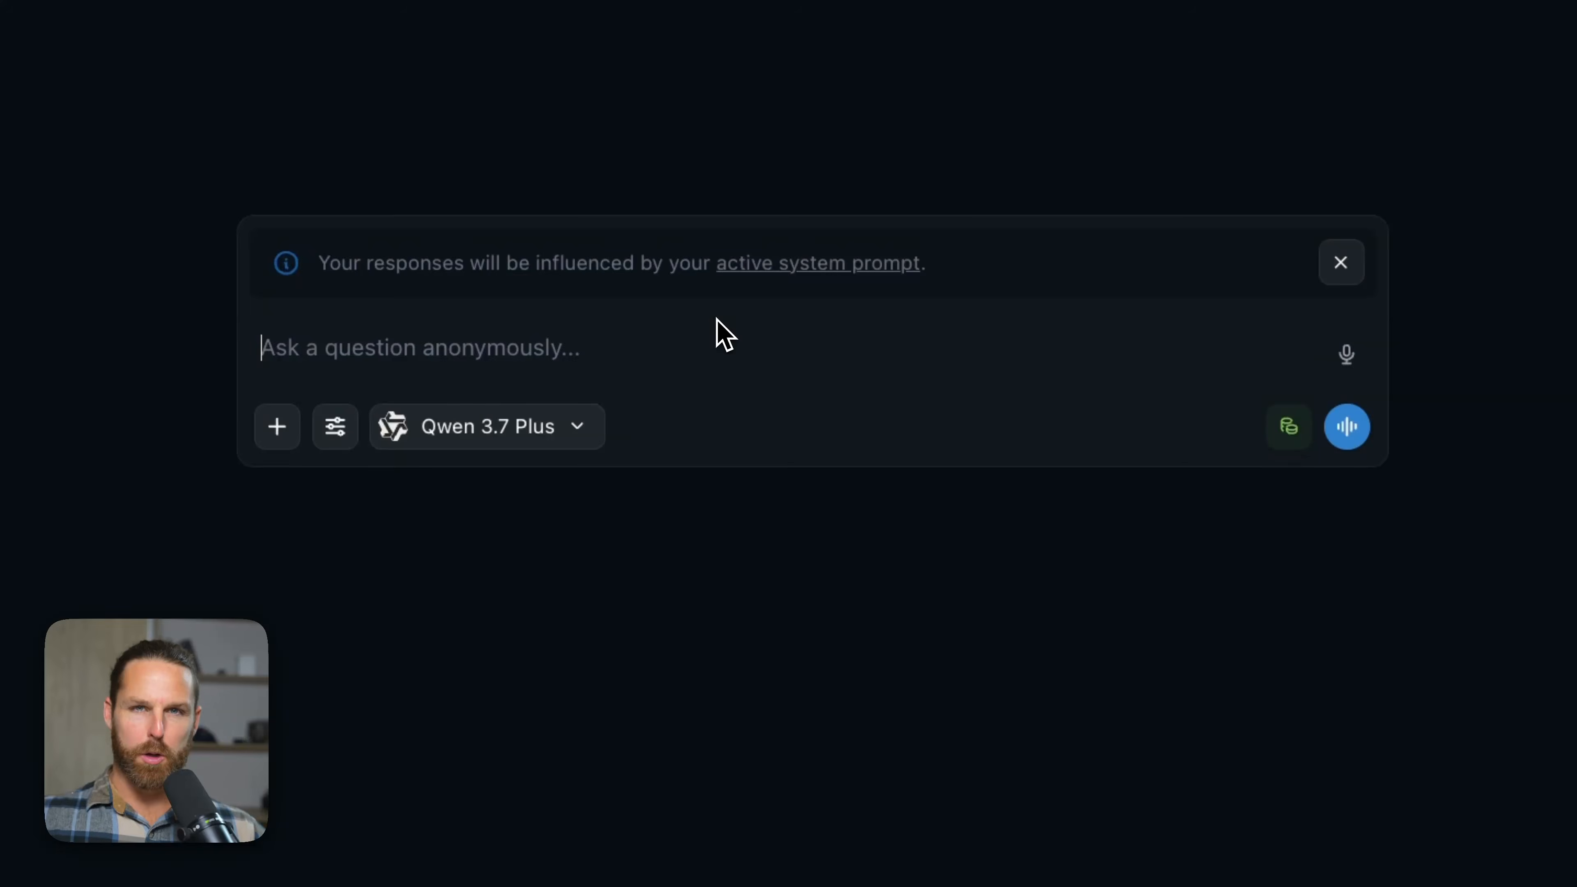
- Enter a product brief prompt for a cold brew line covering SKU names, target customer, packaging copy and an art direction note, and review it
{"action": "type", "text": "Write a product brief for a new launch product that fits this world.  Product: a cold brew line. Deliver: 1. Line name + 3 SKU names (each with a one-line flavor story in brand voice). 2. Target customer + the core value proposition (one sentence). 3. Packaging copy for one SKU — front-of-pack: brand name, product name, 1-line descriptor, net volume \"12 fl oz\". Back-of-pack: a 40-word story. 4. A one-line art direction note for the packaging illustration that matches our visual language."}
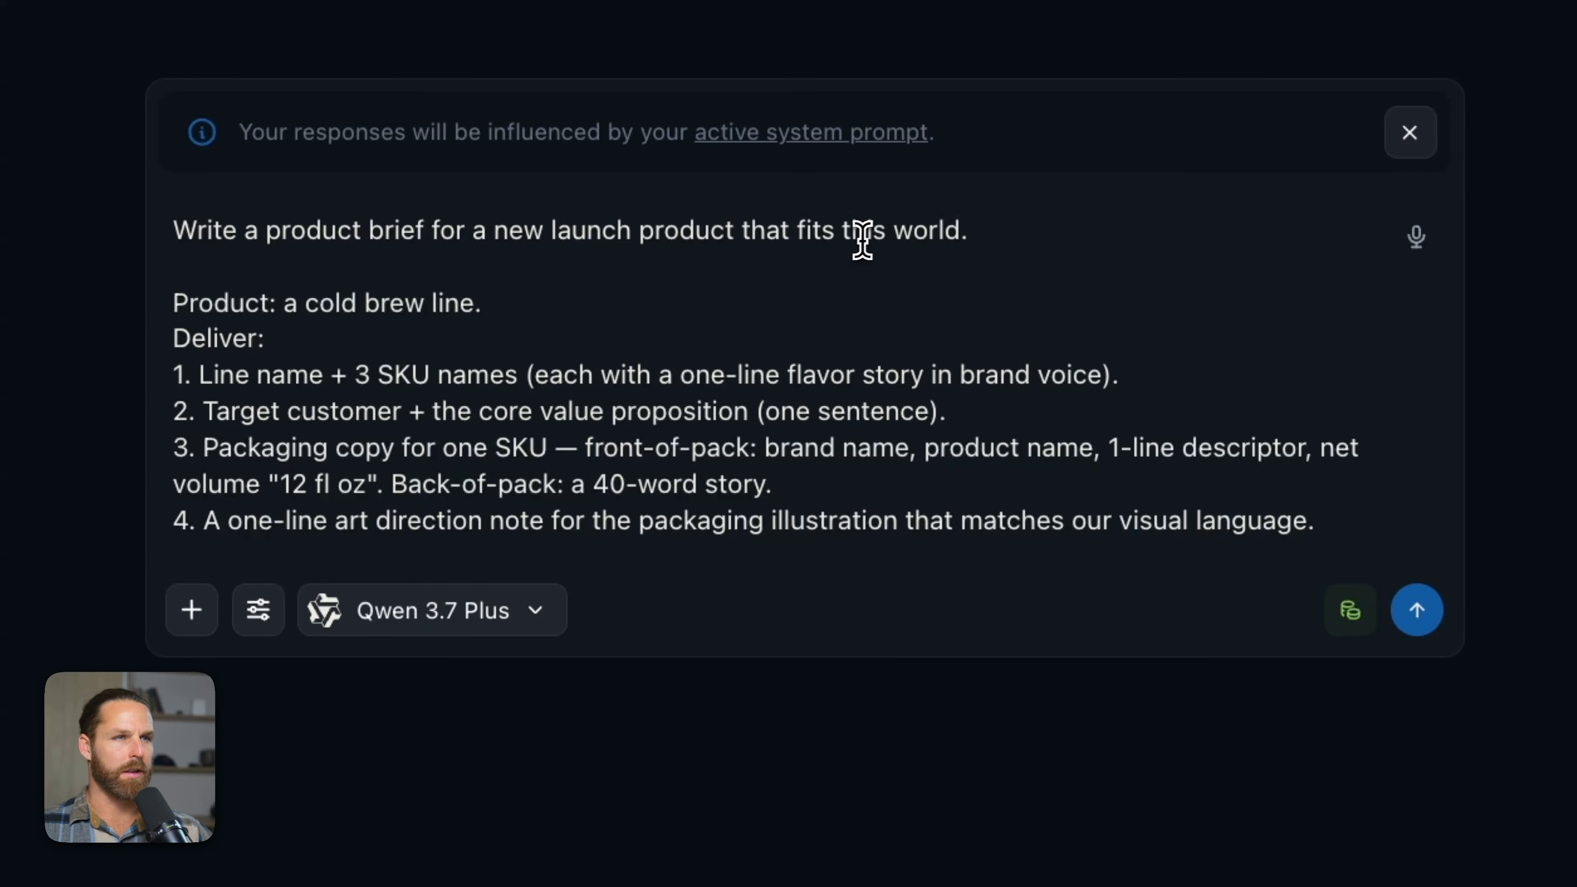
{"action": "left_click_drag", "start_coordinate": [500, 312], "coordinate": [271, 311]}
{"action": "left_click", "coordinate": [276, 310]}
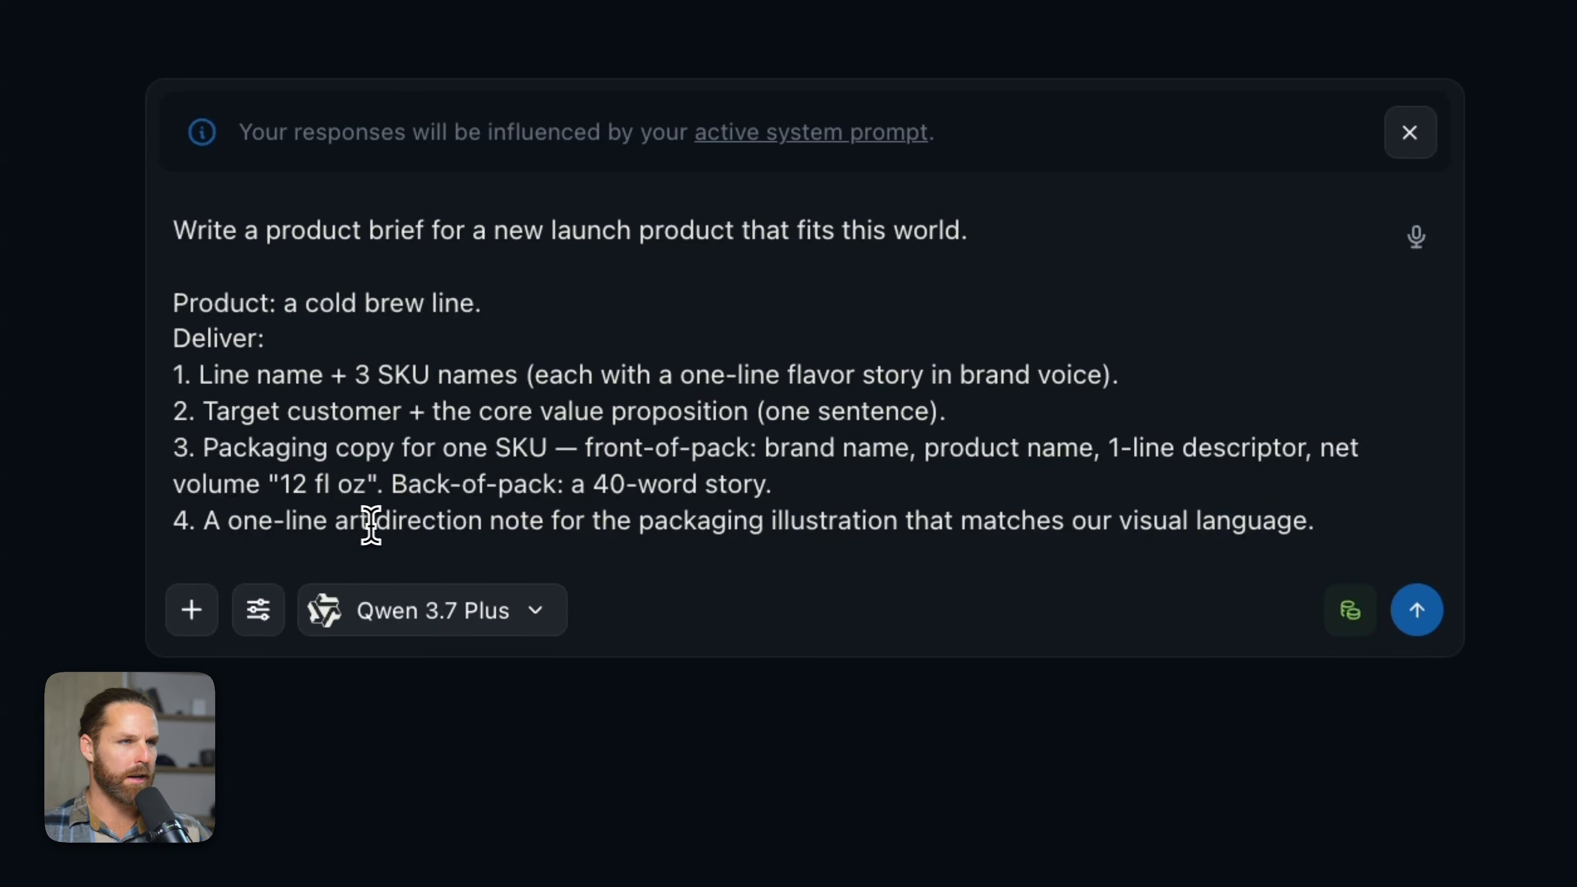
{"action": "left_click", "coordinate": [904, 520]}
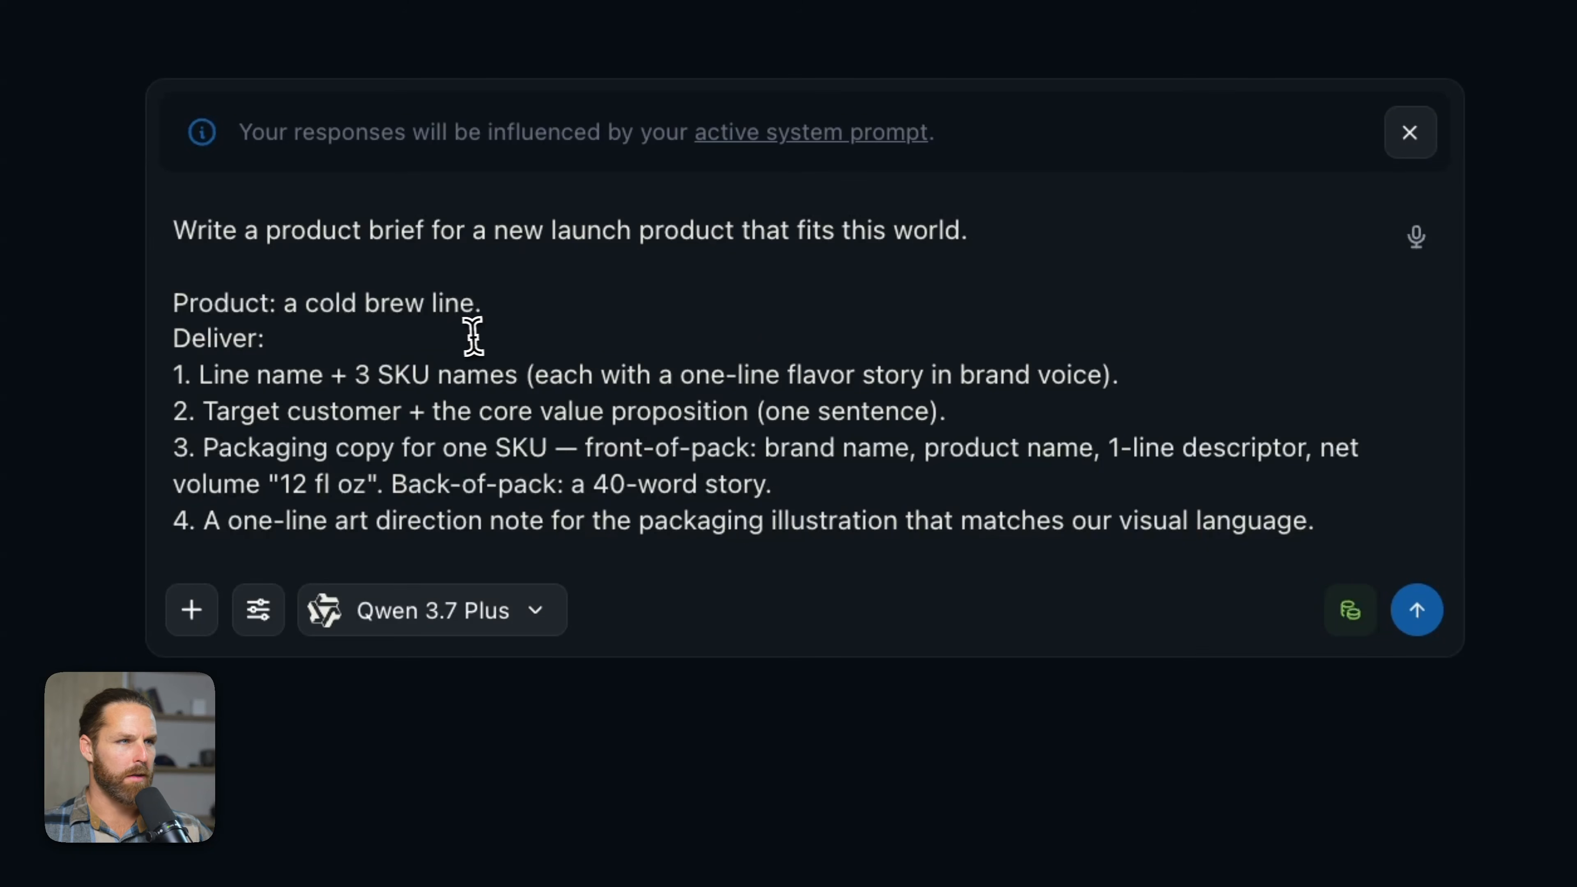
- Check that the DRIFTLINE Assistant system prompt is enabled, and send the product brief prompt to Qwen 3.7 Plus
{"action": "left_click", "coordinate": [257, 614]}
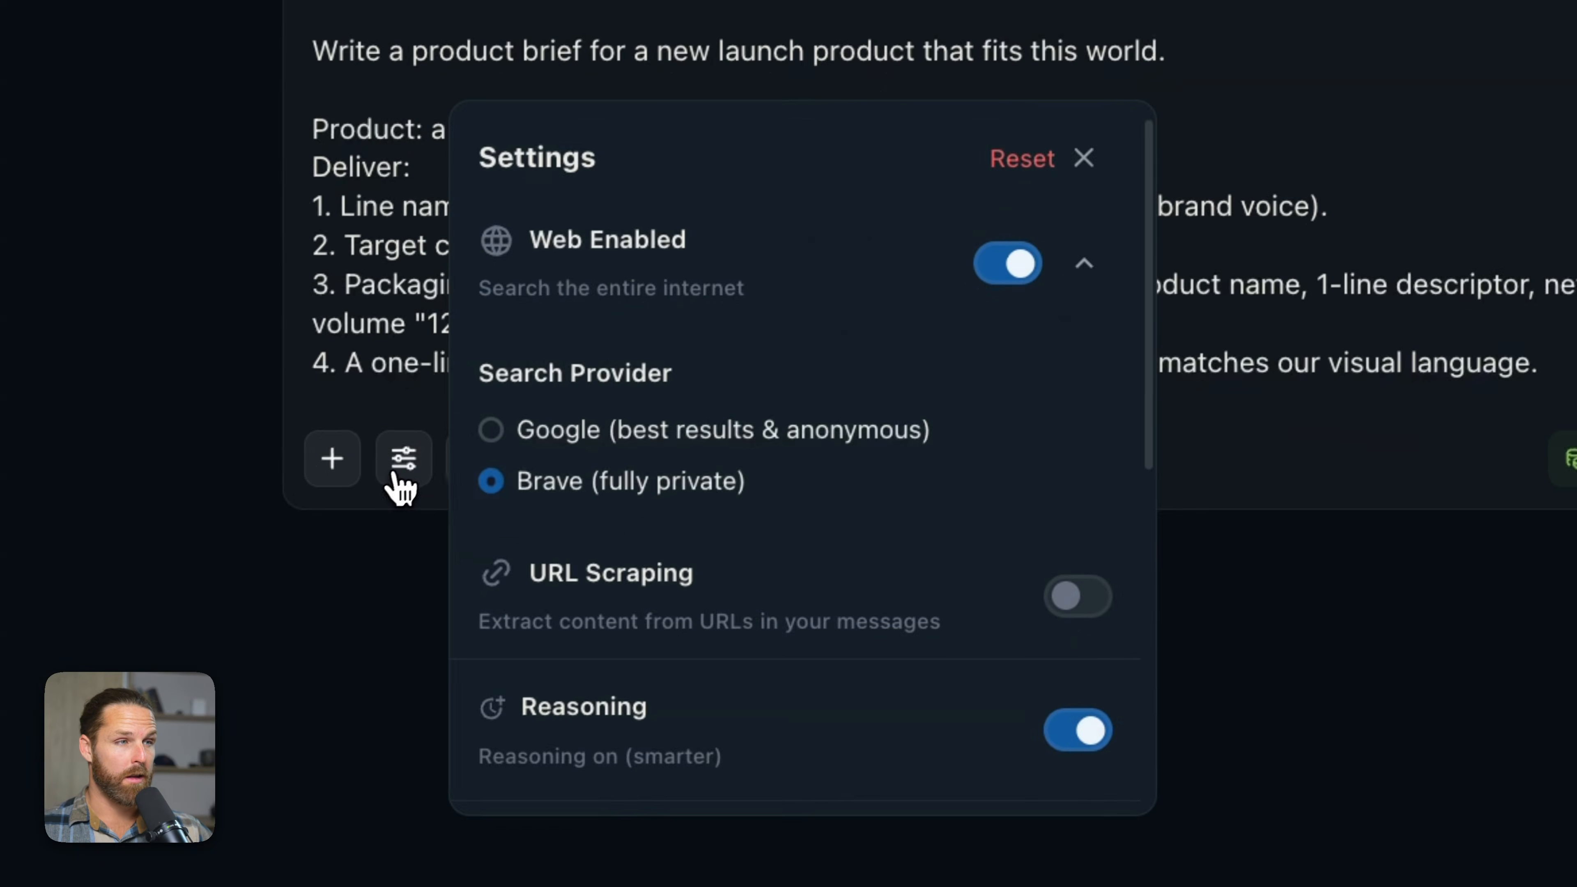
{"action": "scroll", "coordinate": [546, 671], "scroll_direction": "down", "scroll_amount": 5}
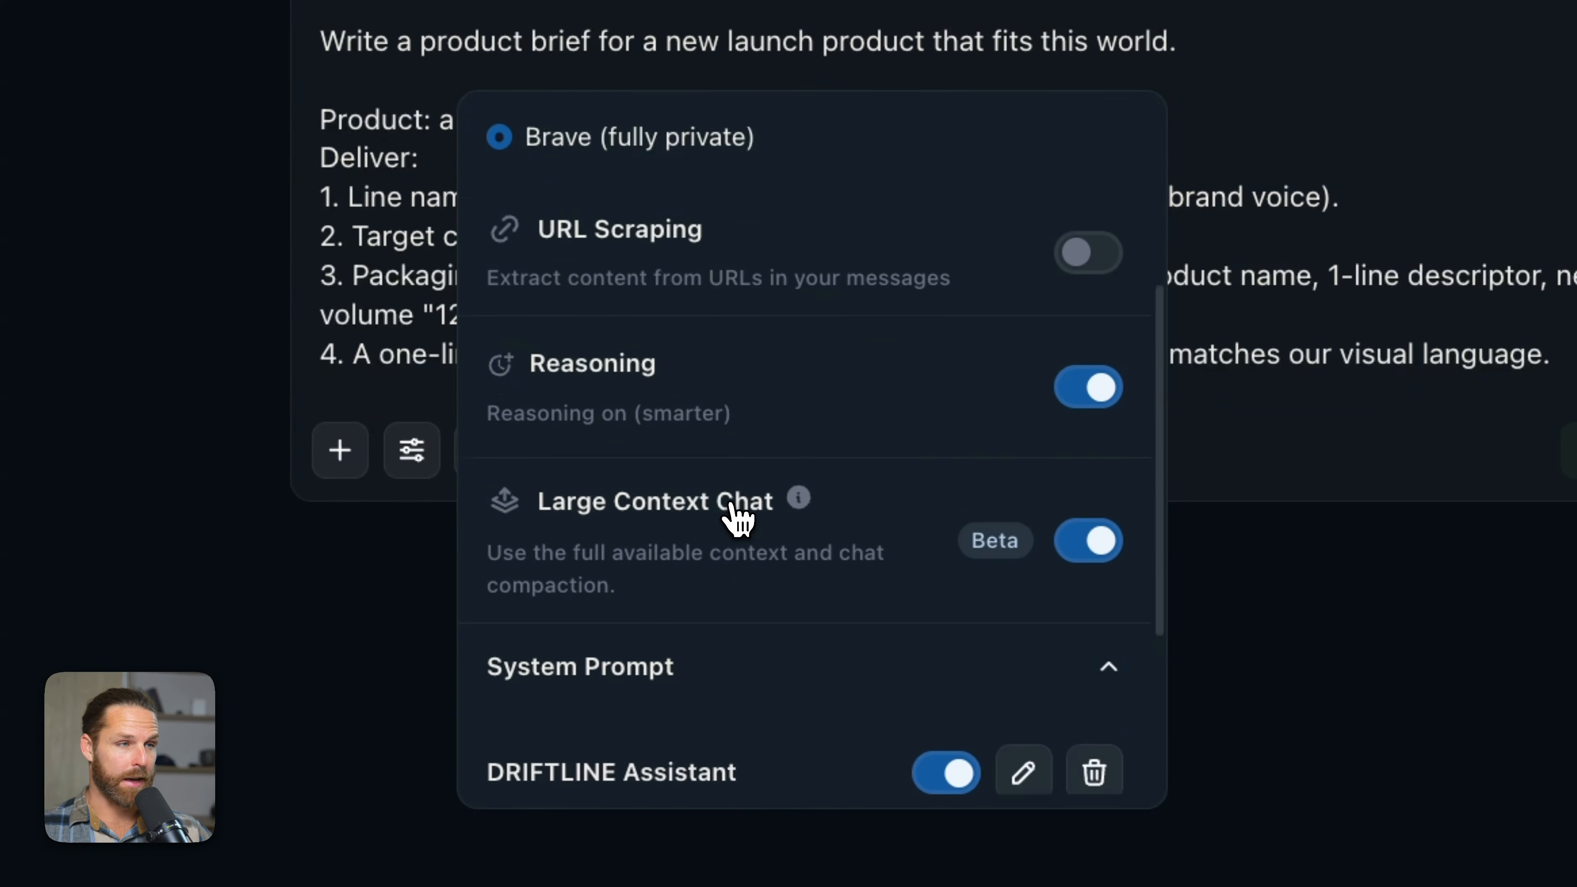
{"action": "scroll", "coordinate": [738, 519], "scroll_direction": "down", "scroll_amount": 2}
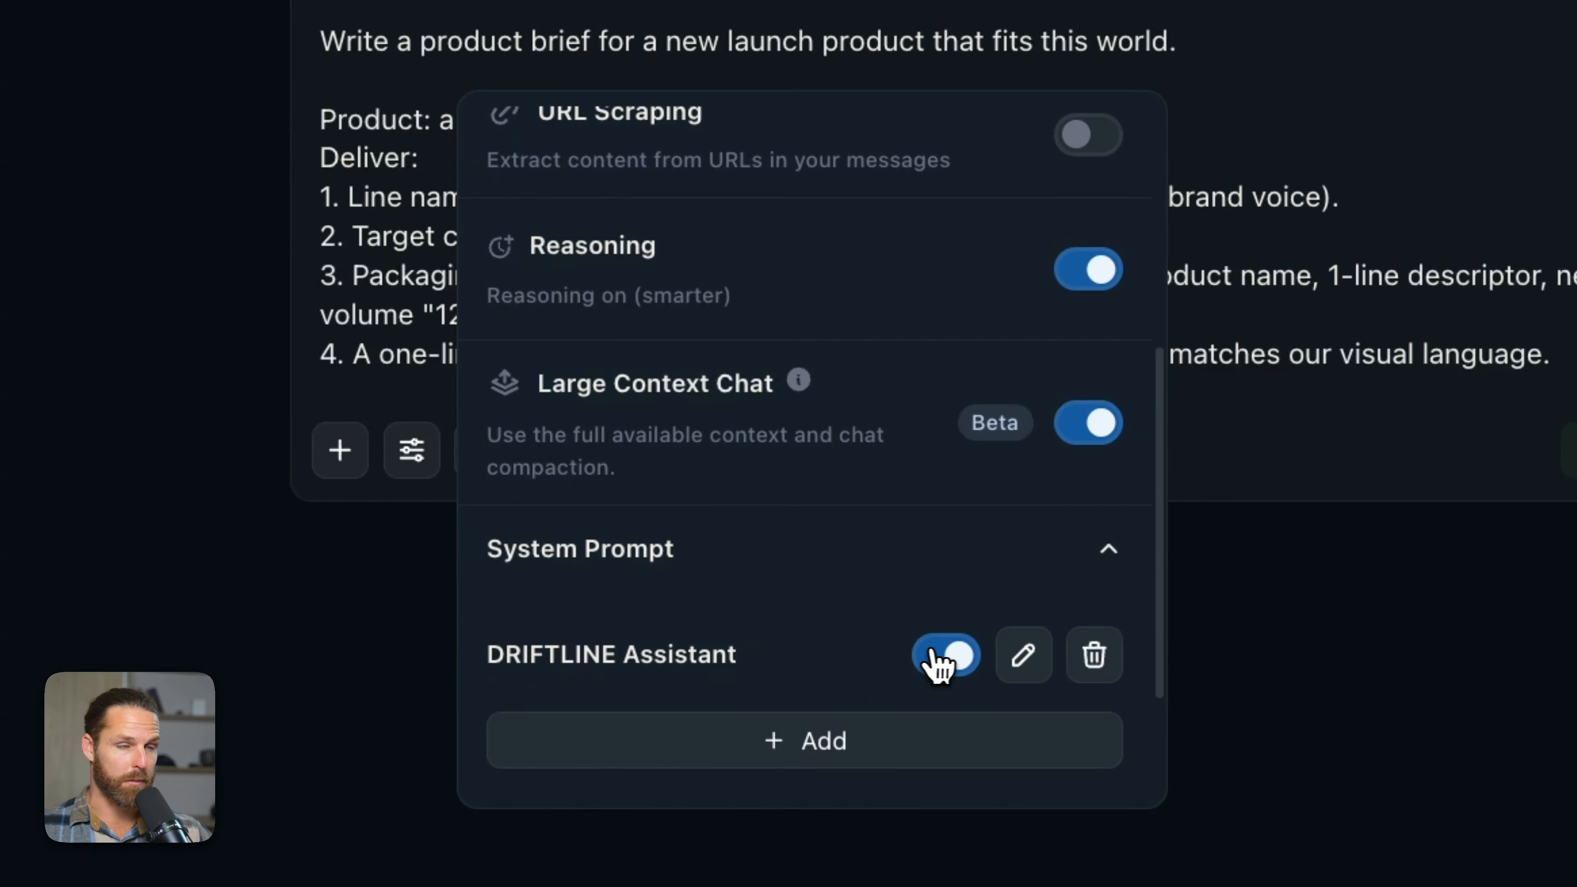
{"action": "left_click", "coordinate": [1527, 277]}
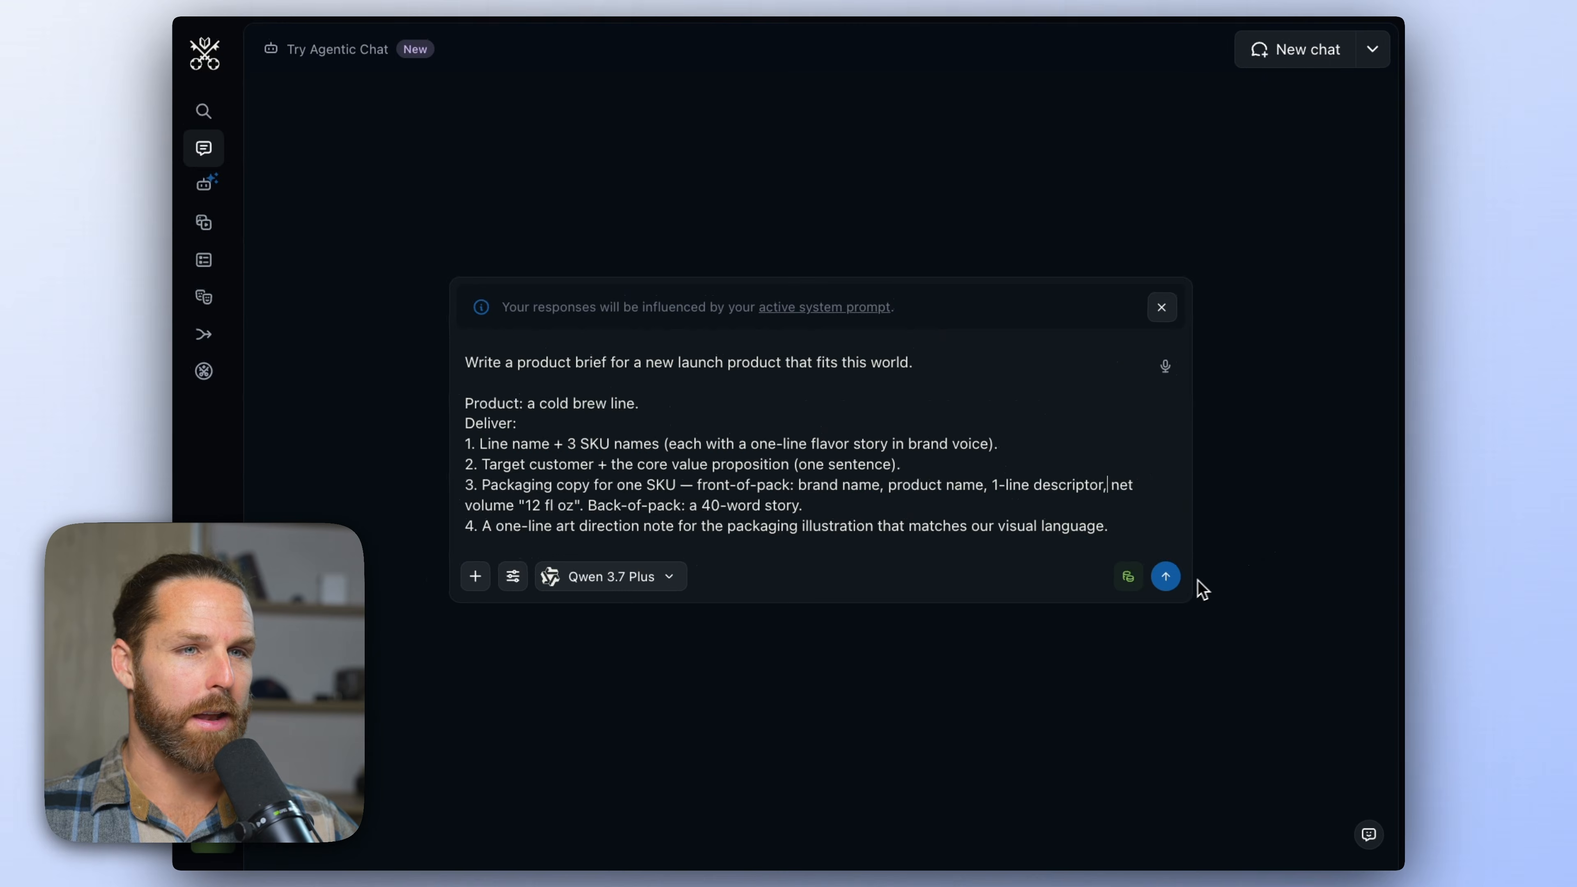
{"action": "left_click", "coordinate": [1165, 578]}
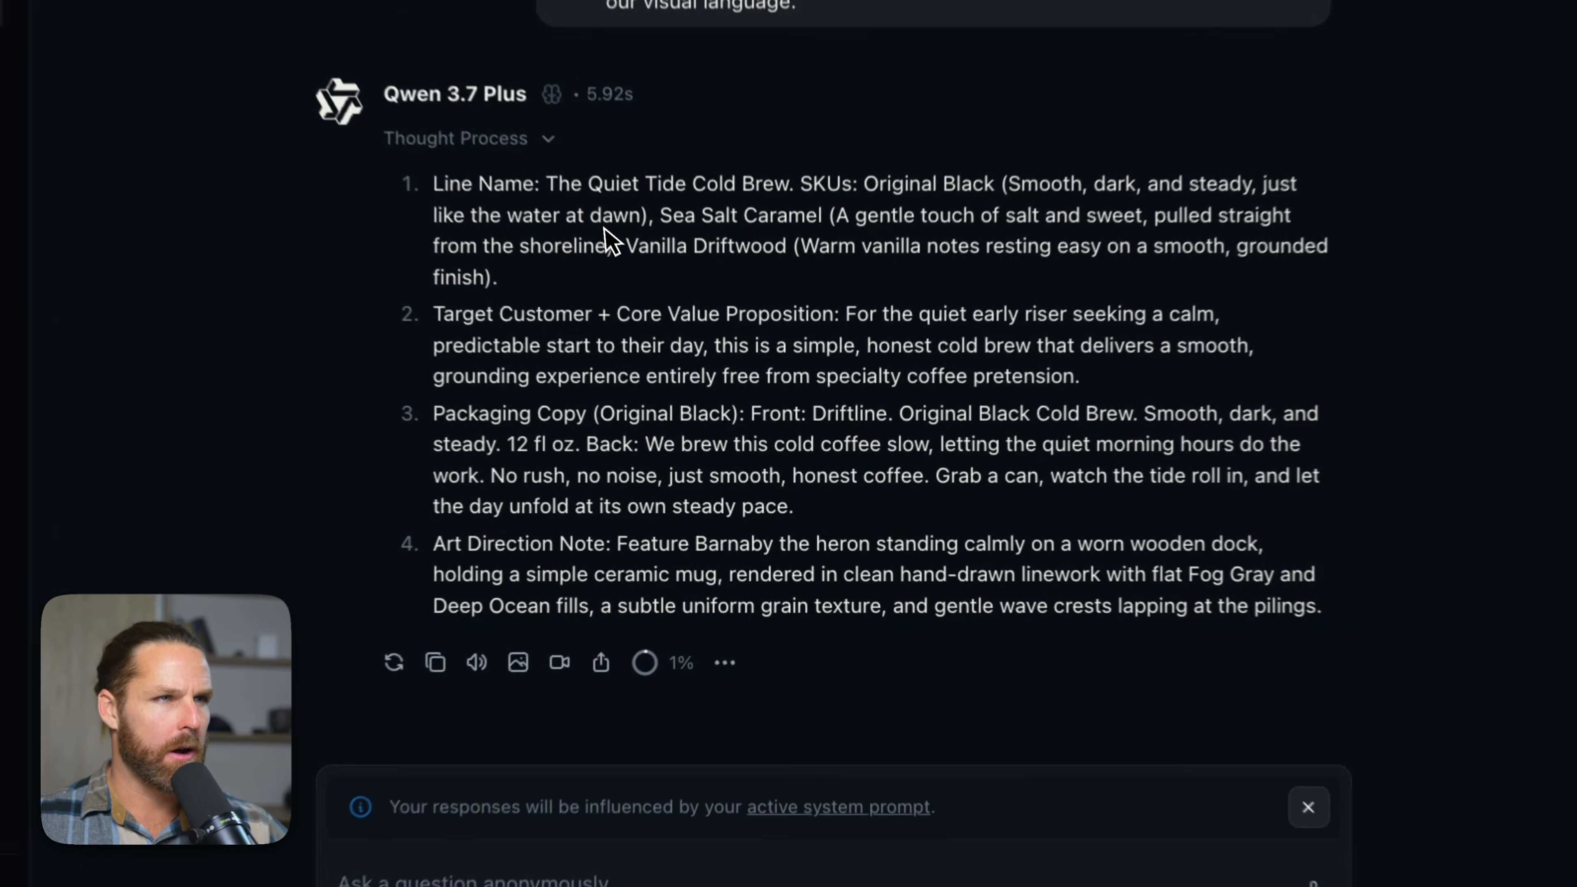
- Examine the generated brief's target customer proposition, packaging copy and art direction note
{"action": "left_click_drag", "start_coordinate": [611, 272], "coordinate": [1210, 392]}
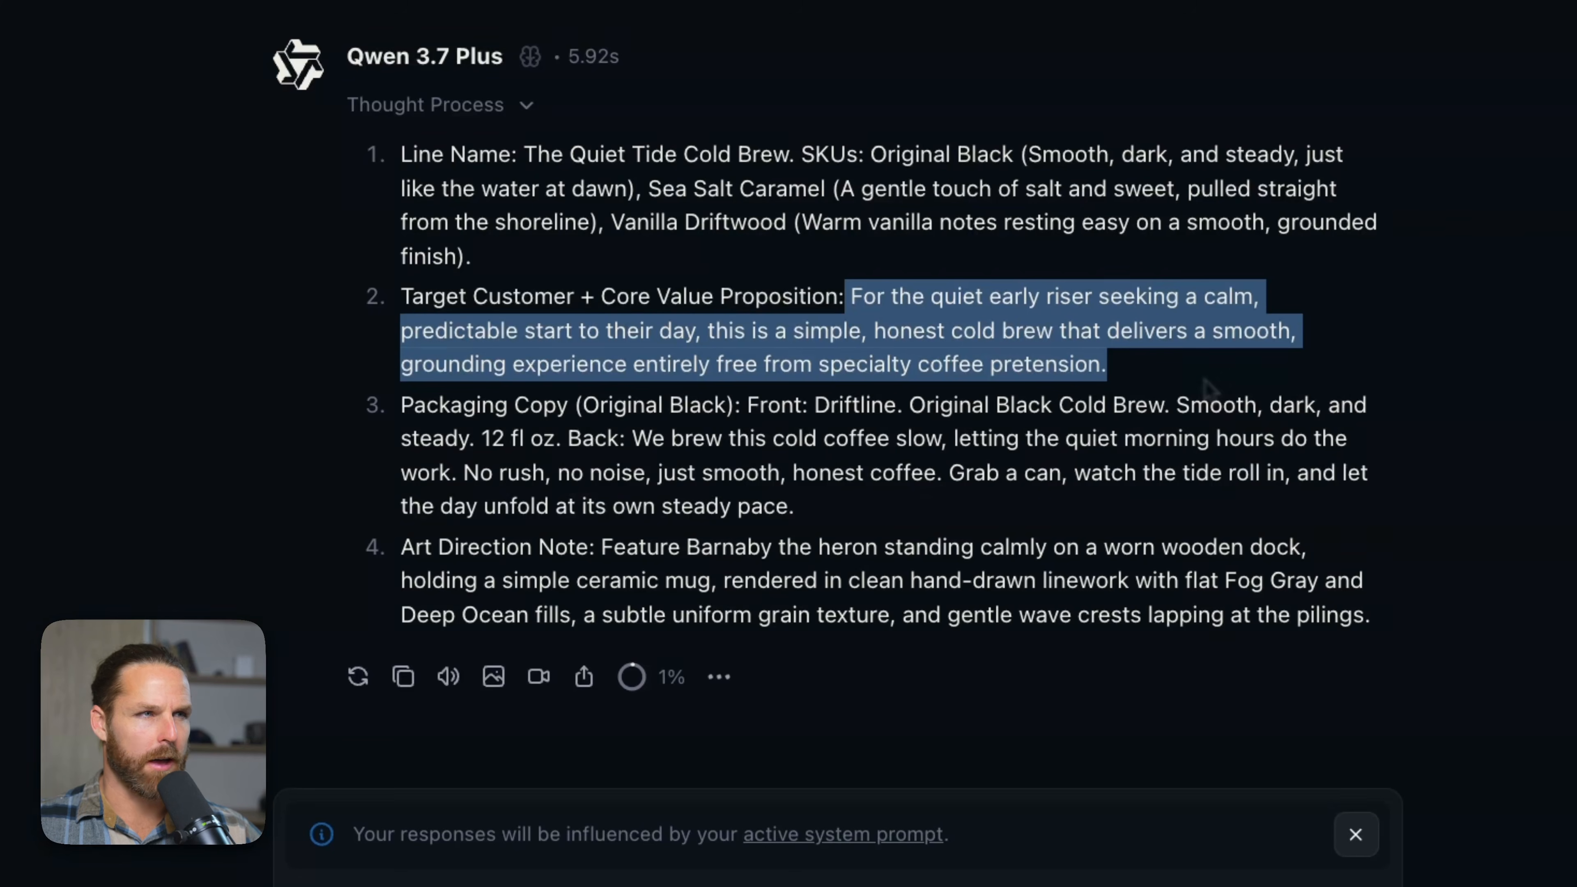
{"action": "left_click", "coordinate": [994, 405]}
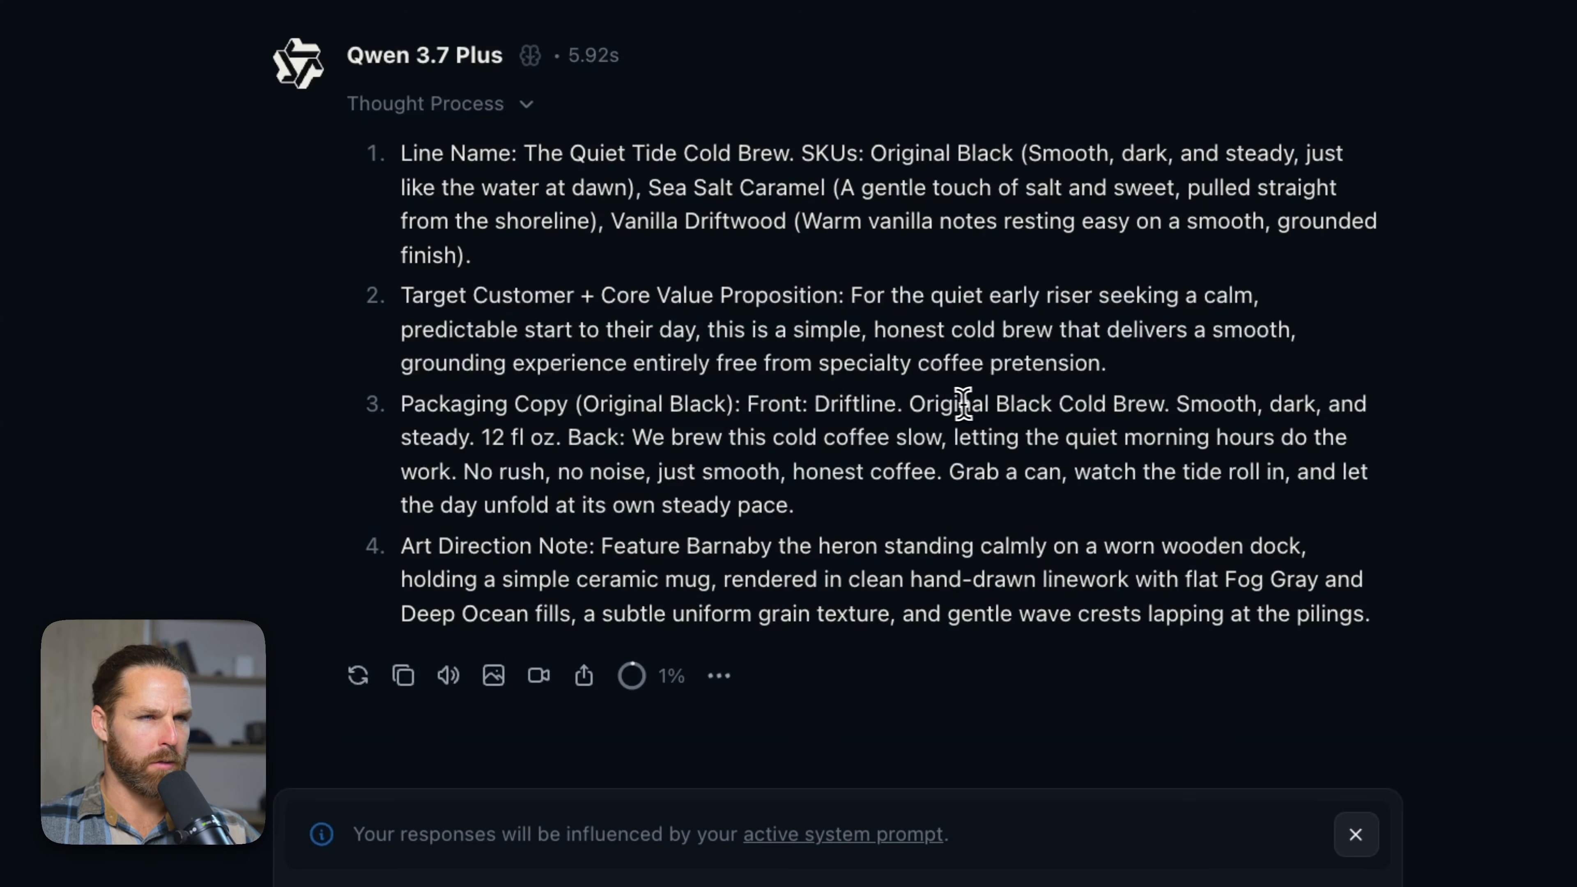
{"action": "left_click_drag", "start_coordinate": [936, 405], "coordinate": [1205, 541]}
{"action": "left_click", "coordinate": [1206, 505]}
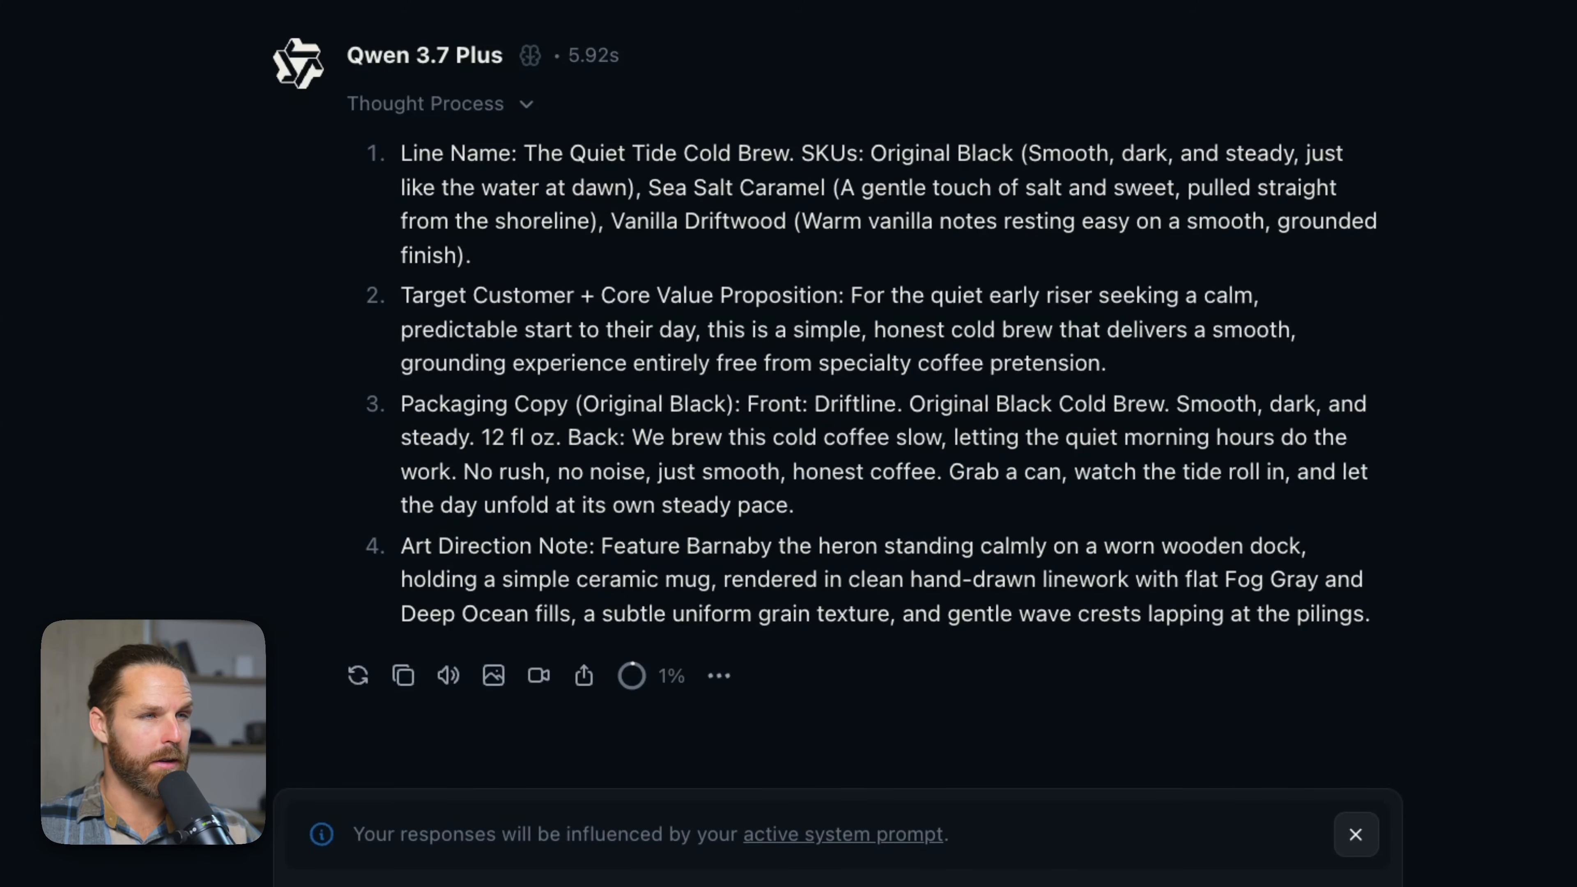
{"action": "left_click_drag", "start_coordinate": [408, 551], "coordinate": [708, 550]}
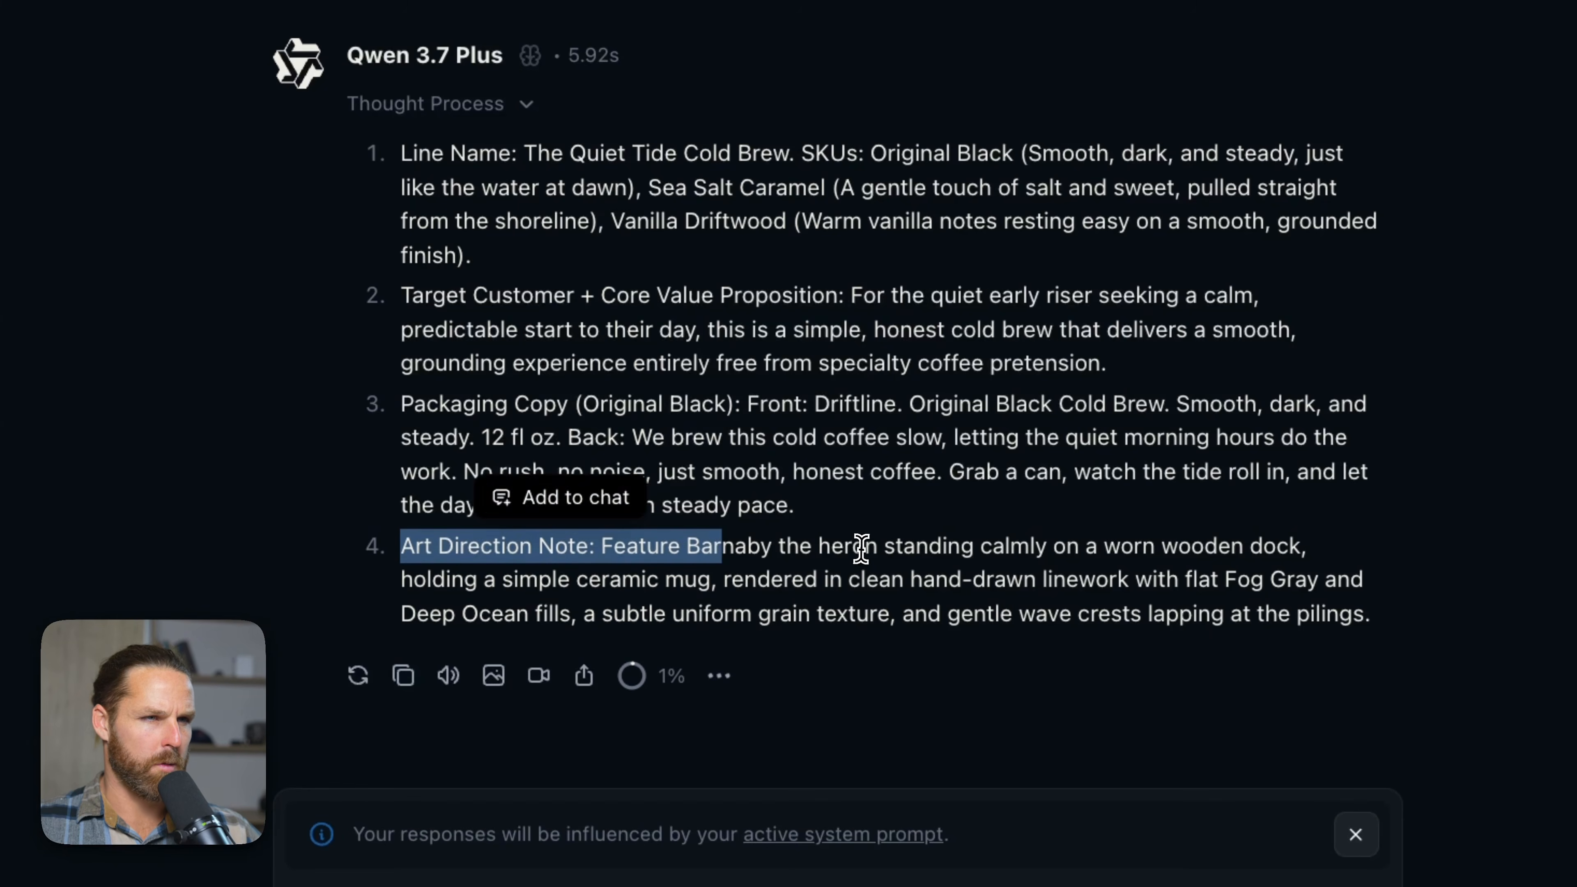
{"action": "left_click", "coordinate": [860, 548]}
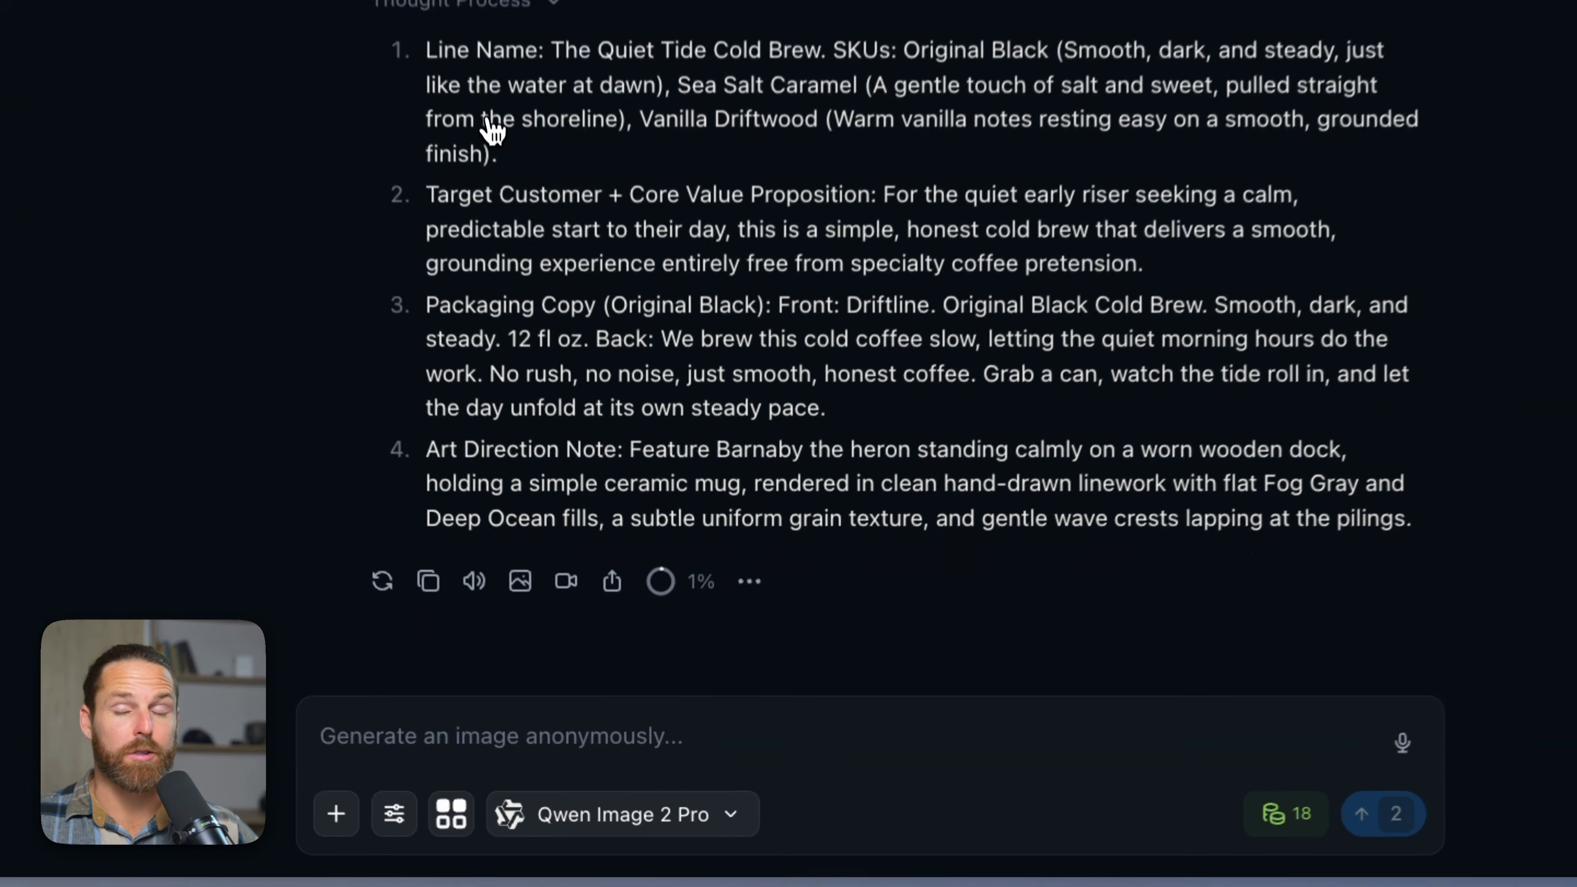
- Choose Qwen Image 2 Pro and enter a flat cold-brew can label prompt with "DRIFTLINE", "MORNING TIDE COLD BREW", "smooth, low-acid, slow-steeped", "12 FL OZ" and the style token
{"action": "left_click", "coordinate": [594, 806]}
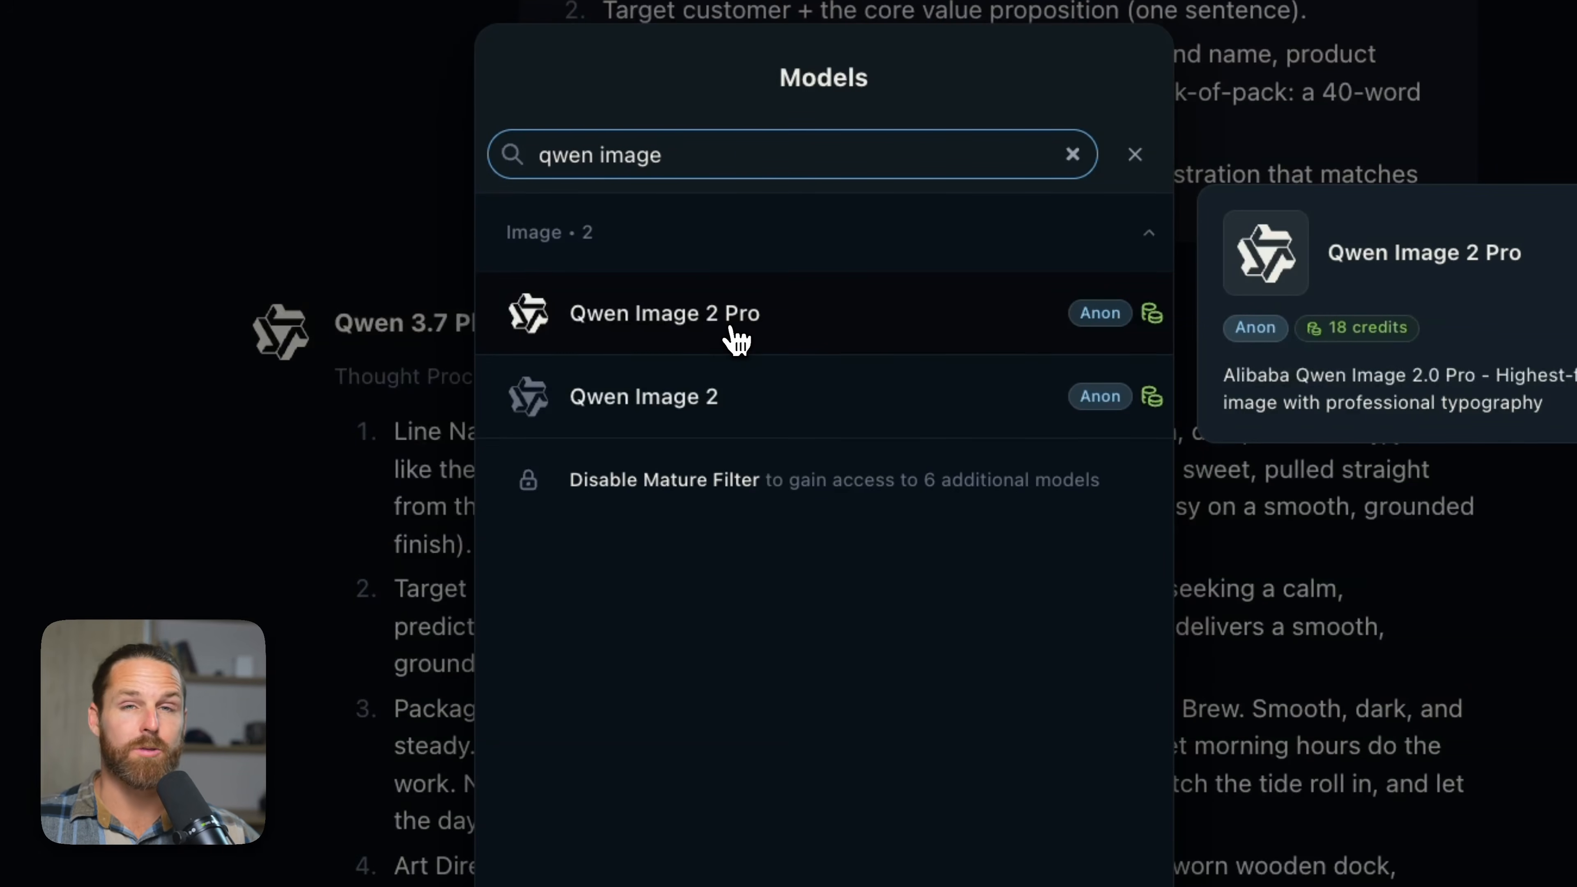
{"action": "left_click", "coordinate": [334, 760]}
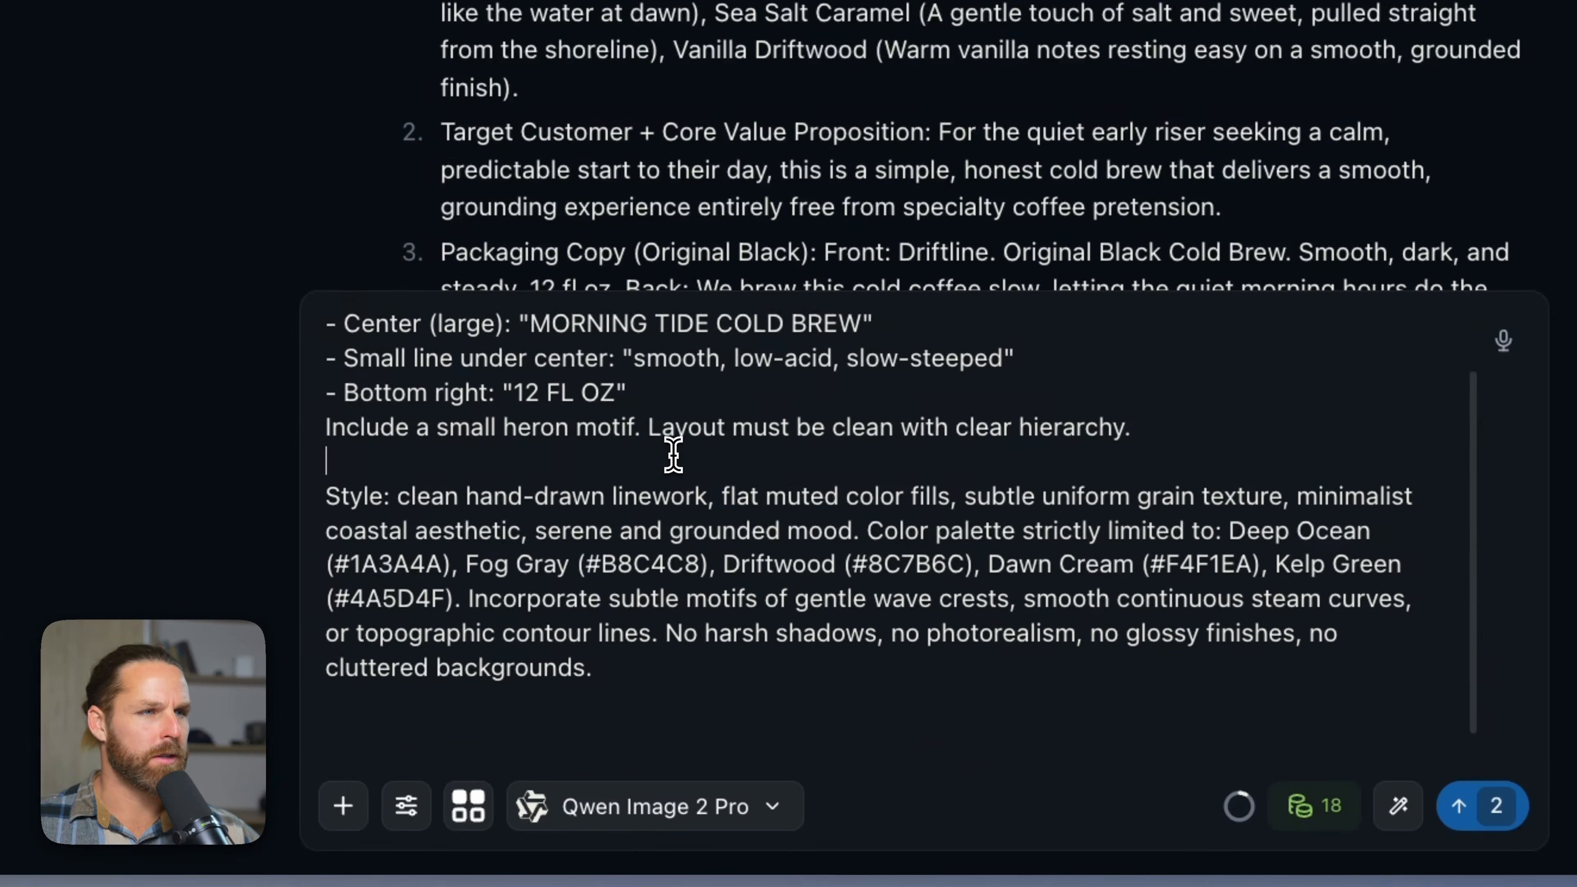
{"action": "scroll", "coordinate": [673, 455], "scroll_direction": "up", "scroll_amount": 2}
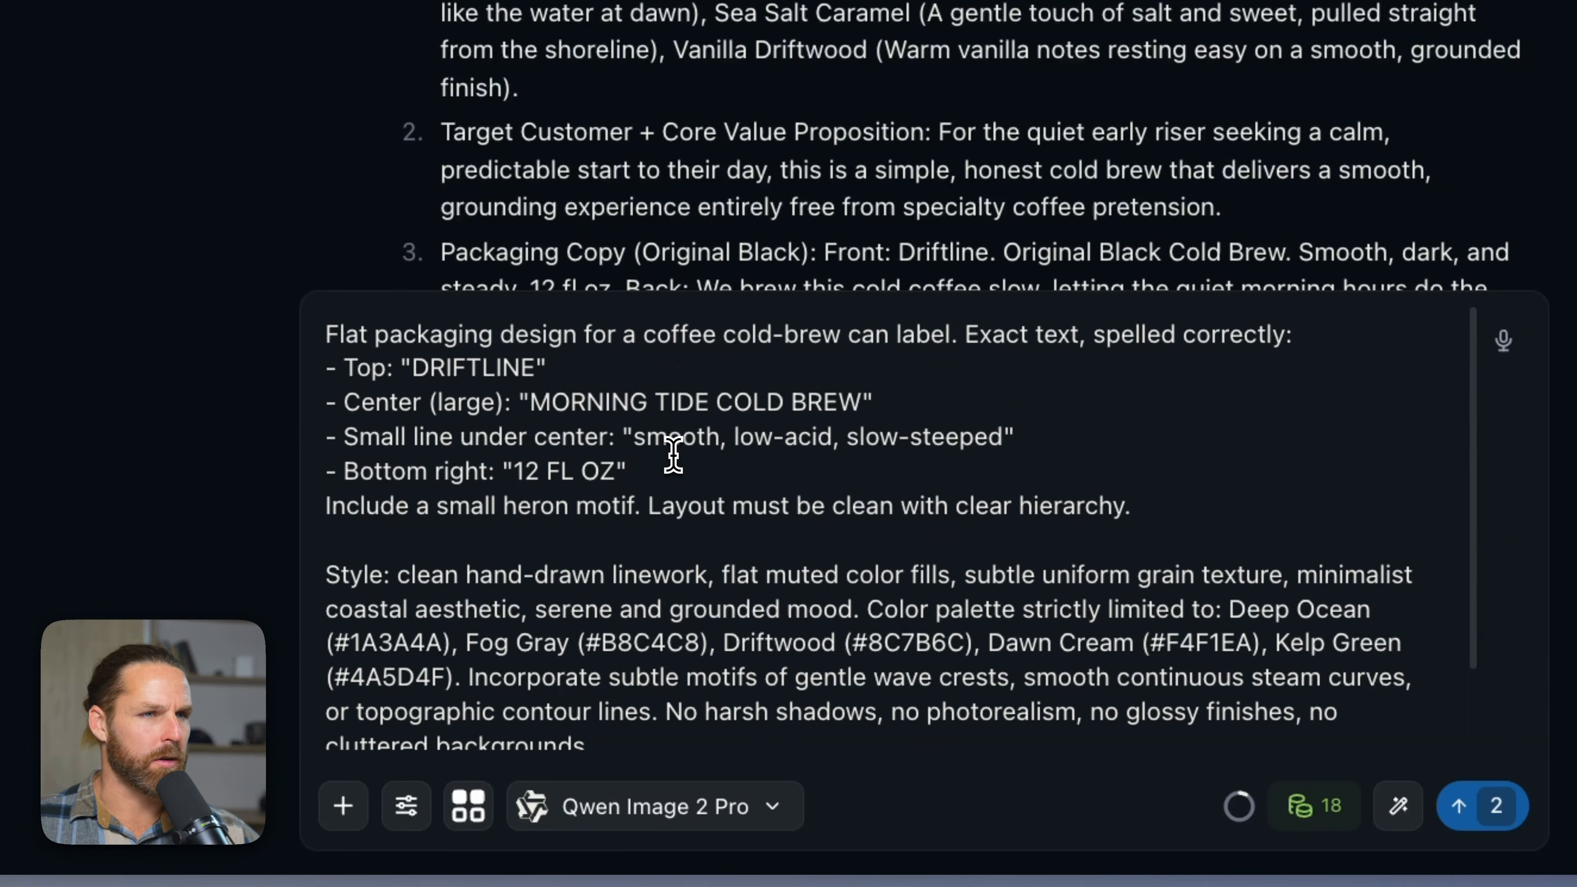
- Review the can label prompt's opening instruction and its exact text lines for brand, product name, descriptor and volume
{"action": "left_click_drag", "start_coordinate": [322, 331], "coordinate": [1384, 329]}
{"action": "left_click", "coordinate": [962, 369]}
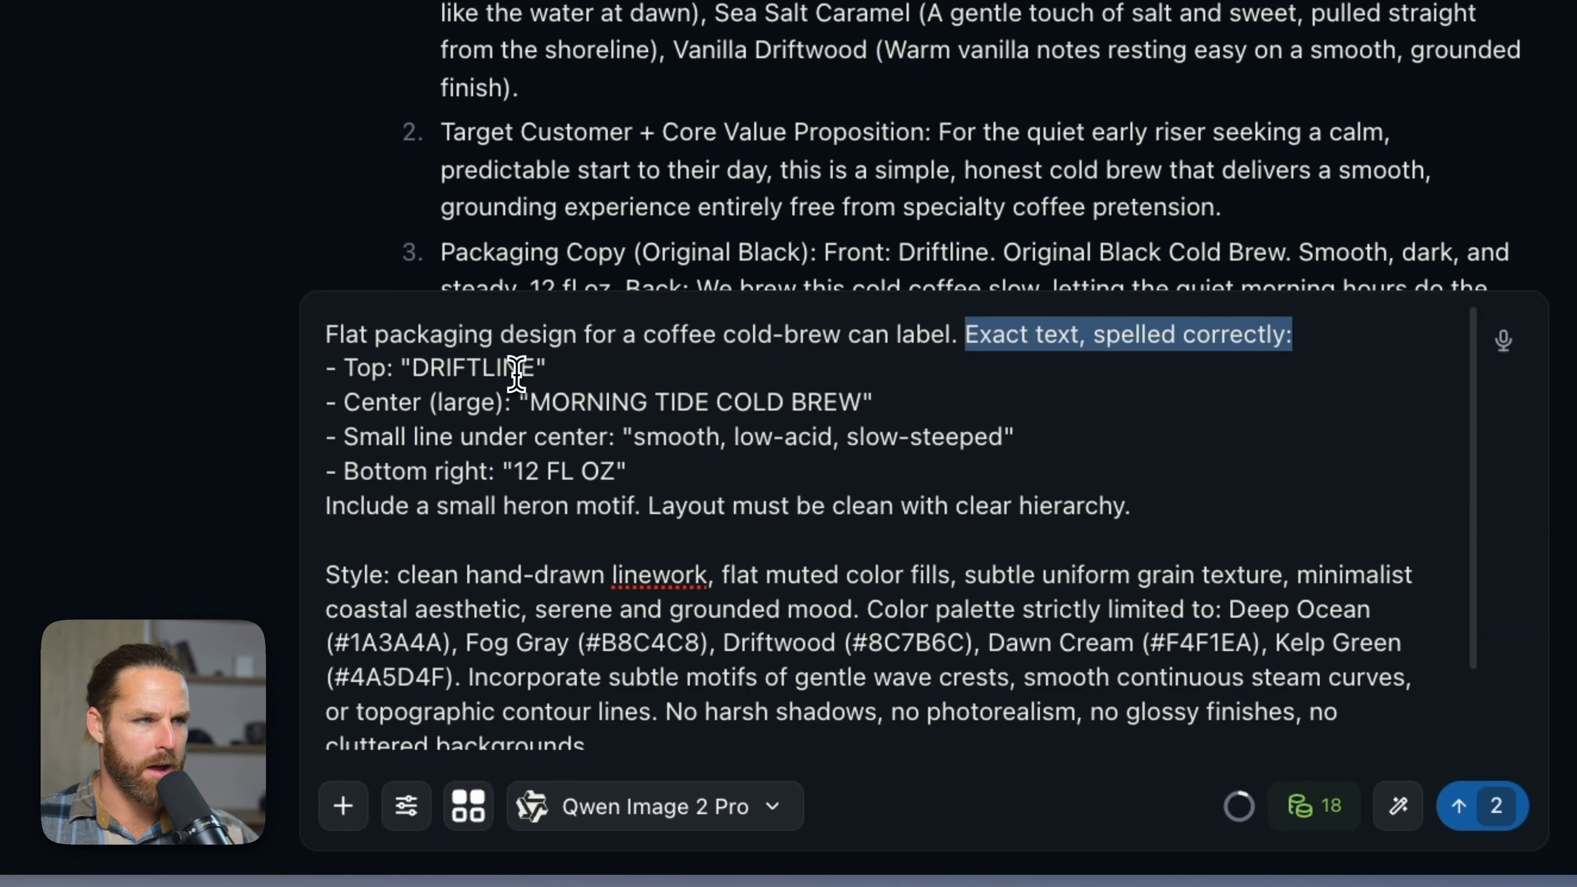
{"action": "left_click_drag", "start_coordinate": [550, 402], "coordinate": [888, 403]}
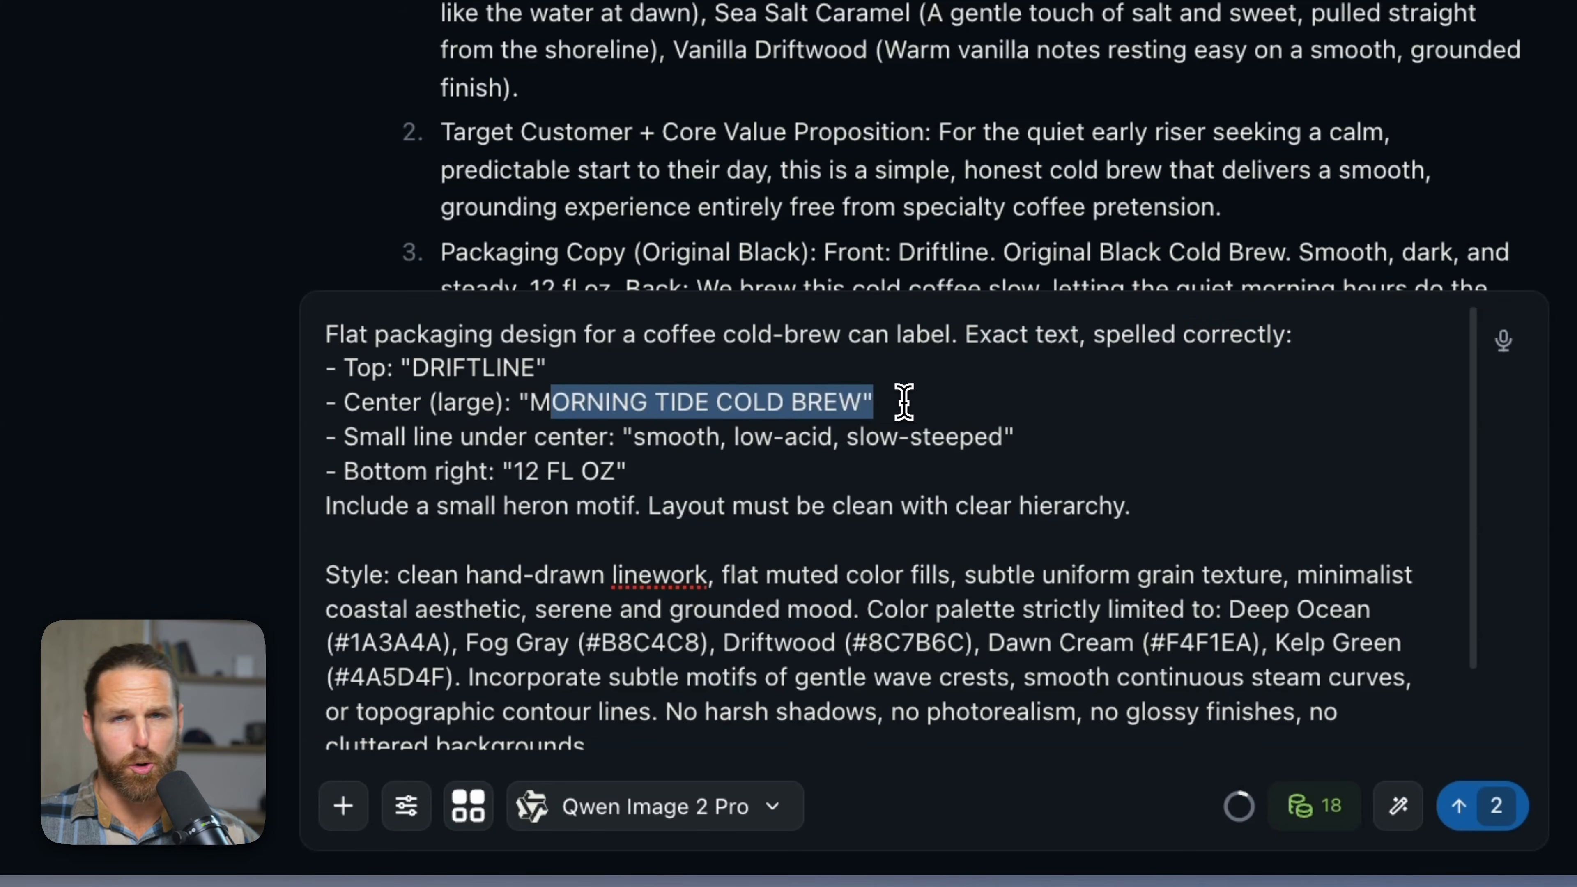
{"action": "left_click", "coordinate": [904, 402]}
{"action": "scroll", "coordinate": [908, 397], "scroll_direction": "down", "scroll_amount": 1}
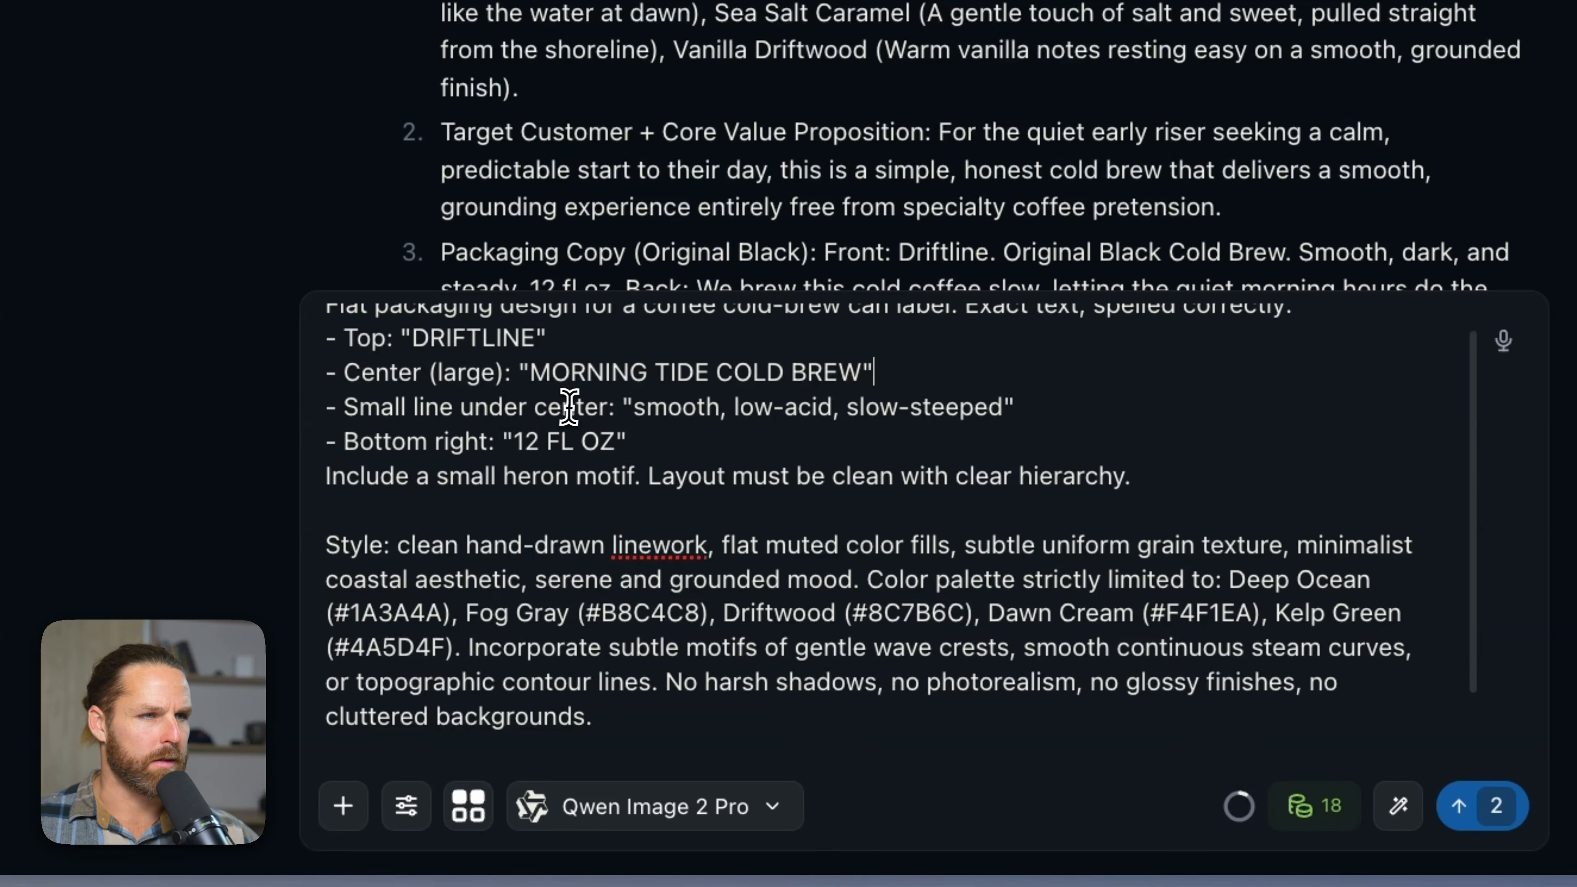
{"action": "left_click_drag", "start_coordinate": [639, 408], "coordinate": [1007, 408]}
{"action": "left_click", "coordinate": [977, 410]}
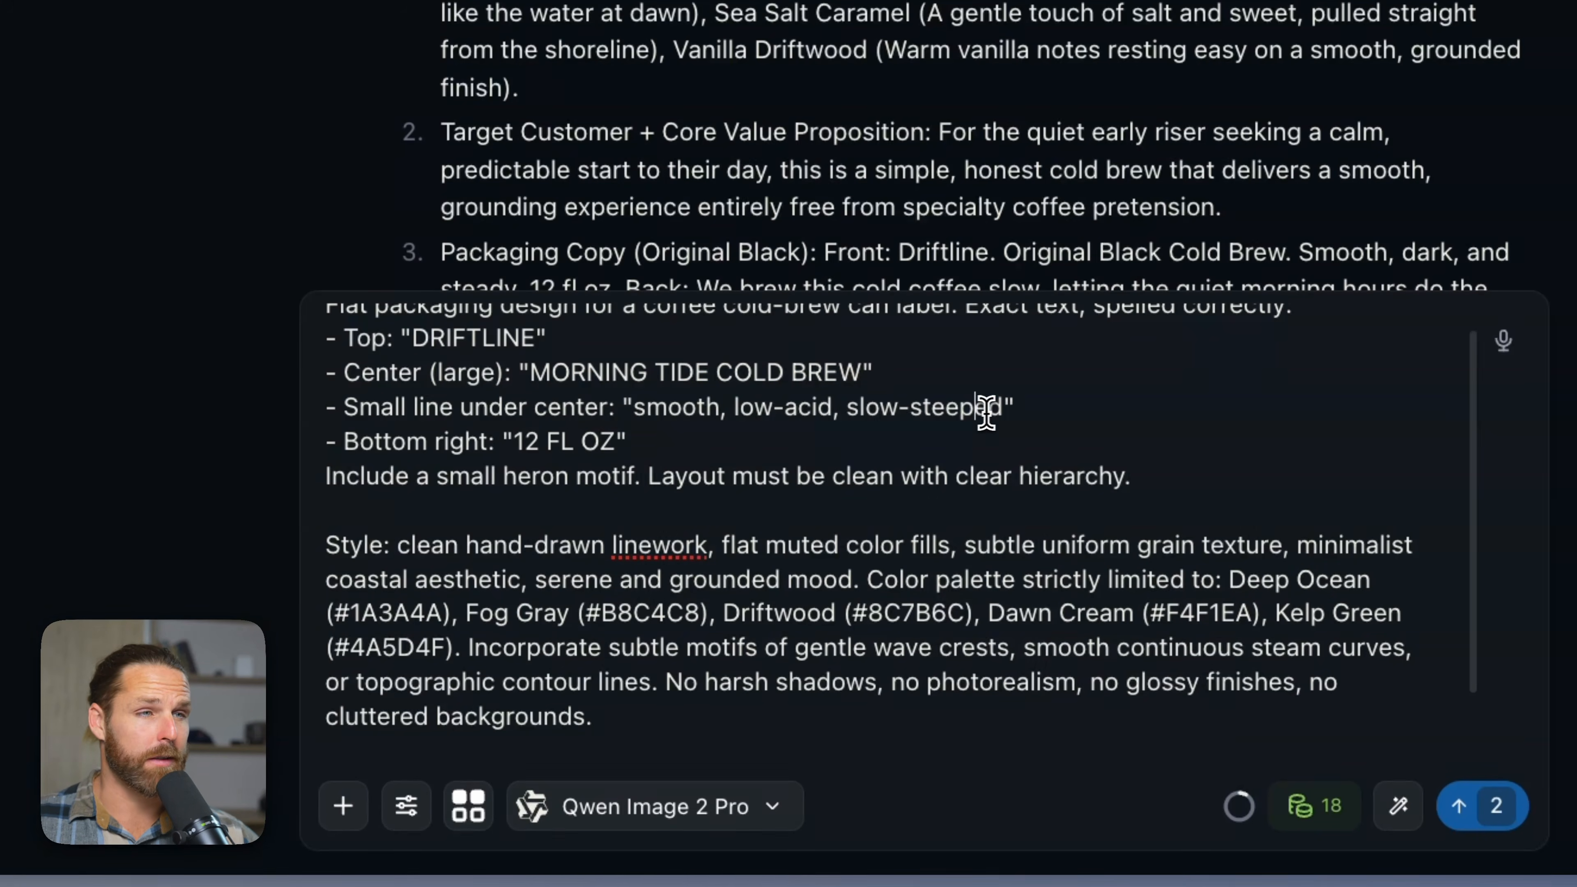
{"action": "scroll", "coordinate": [1106, 407], "scroll_direction": "down", "scroll_amount": 1}
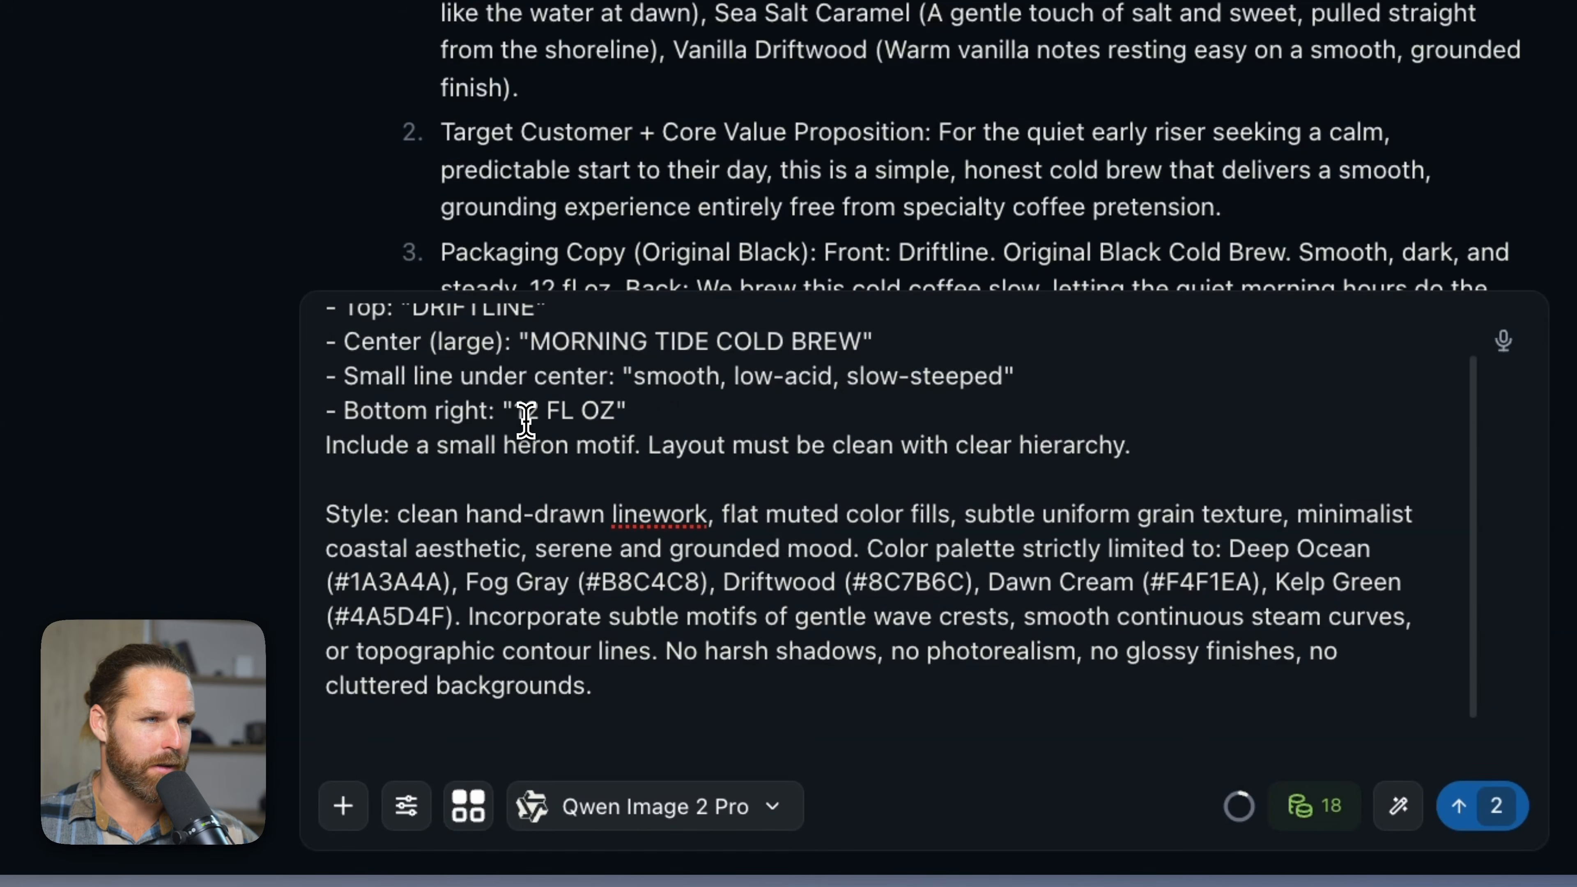
- Insert a blank line before the heron motif instruction in the label prompt, and review the motif and style sections
{"action": "left_click", "coordinate": [687, 412]}
{"action": "key", "text": "Return"}
{"action": "left_click_drag", "start_coordinate": [637, 461], "coordinate": [264, 462]}
{"action": "left_click", "coordinate": [686, 431]}
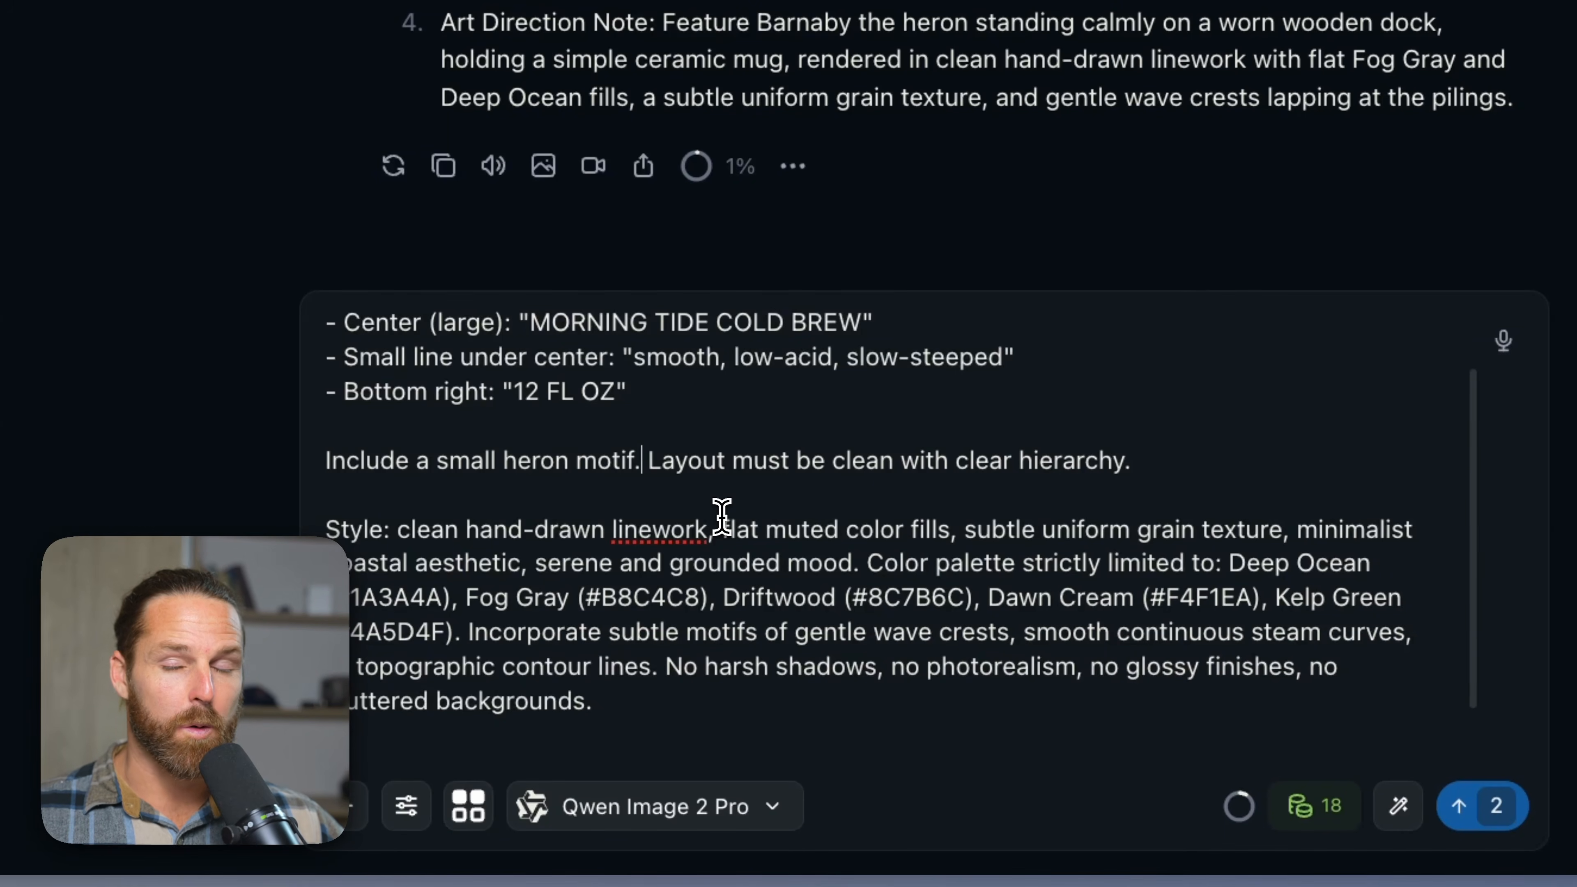
{"action": "left_click_drag", "start_coordinate": [621, 501], "coordinate": [933, 806]}
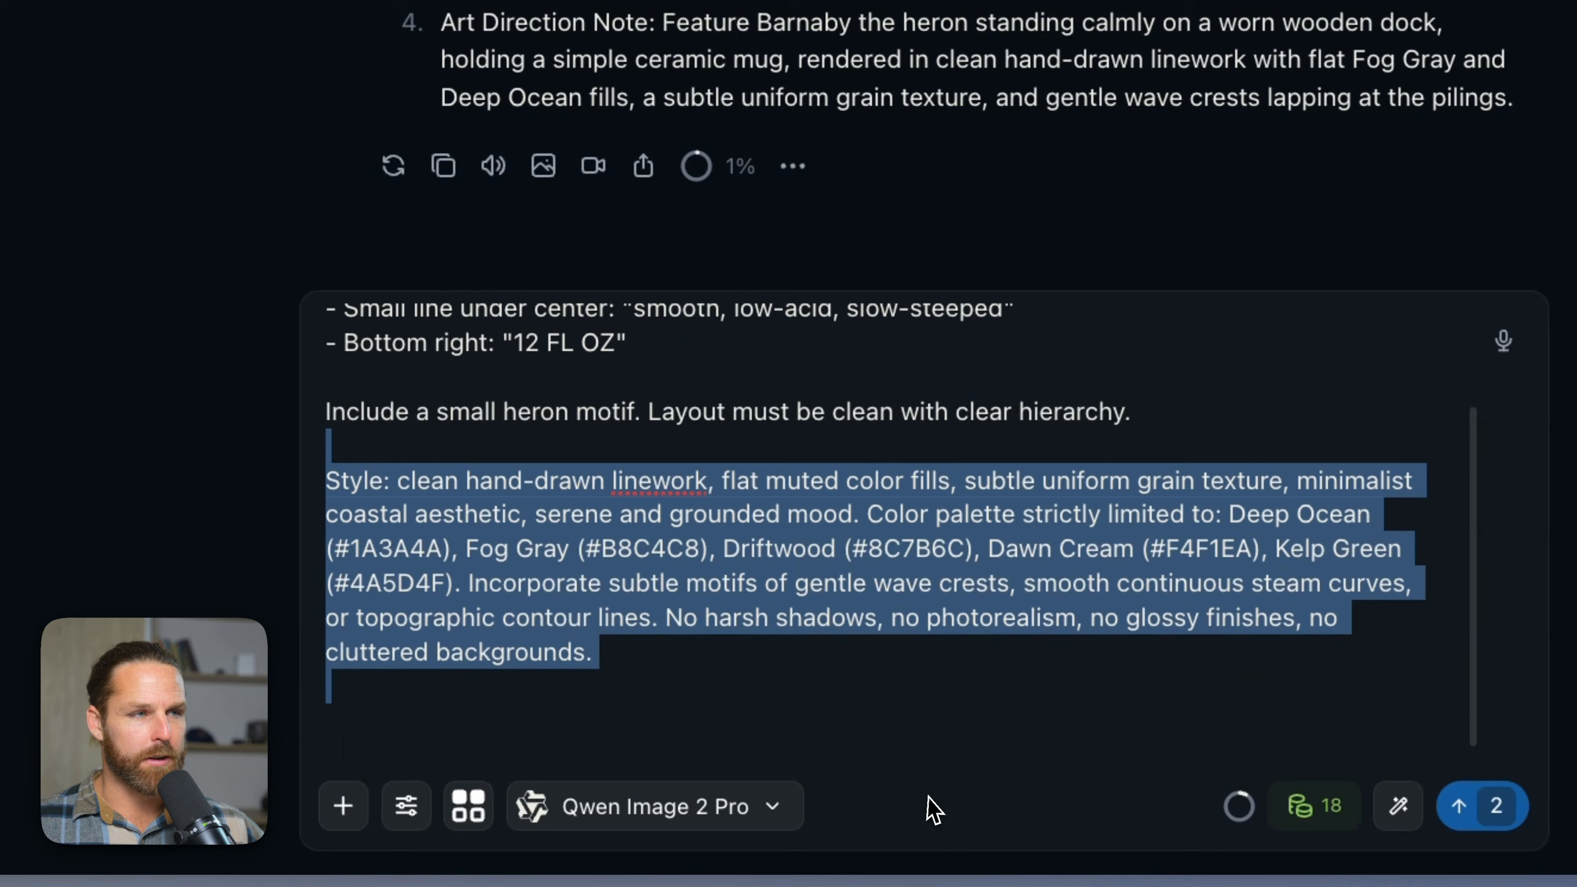
{"action": "left_click", "coordinate": [848, 696]}
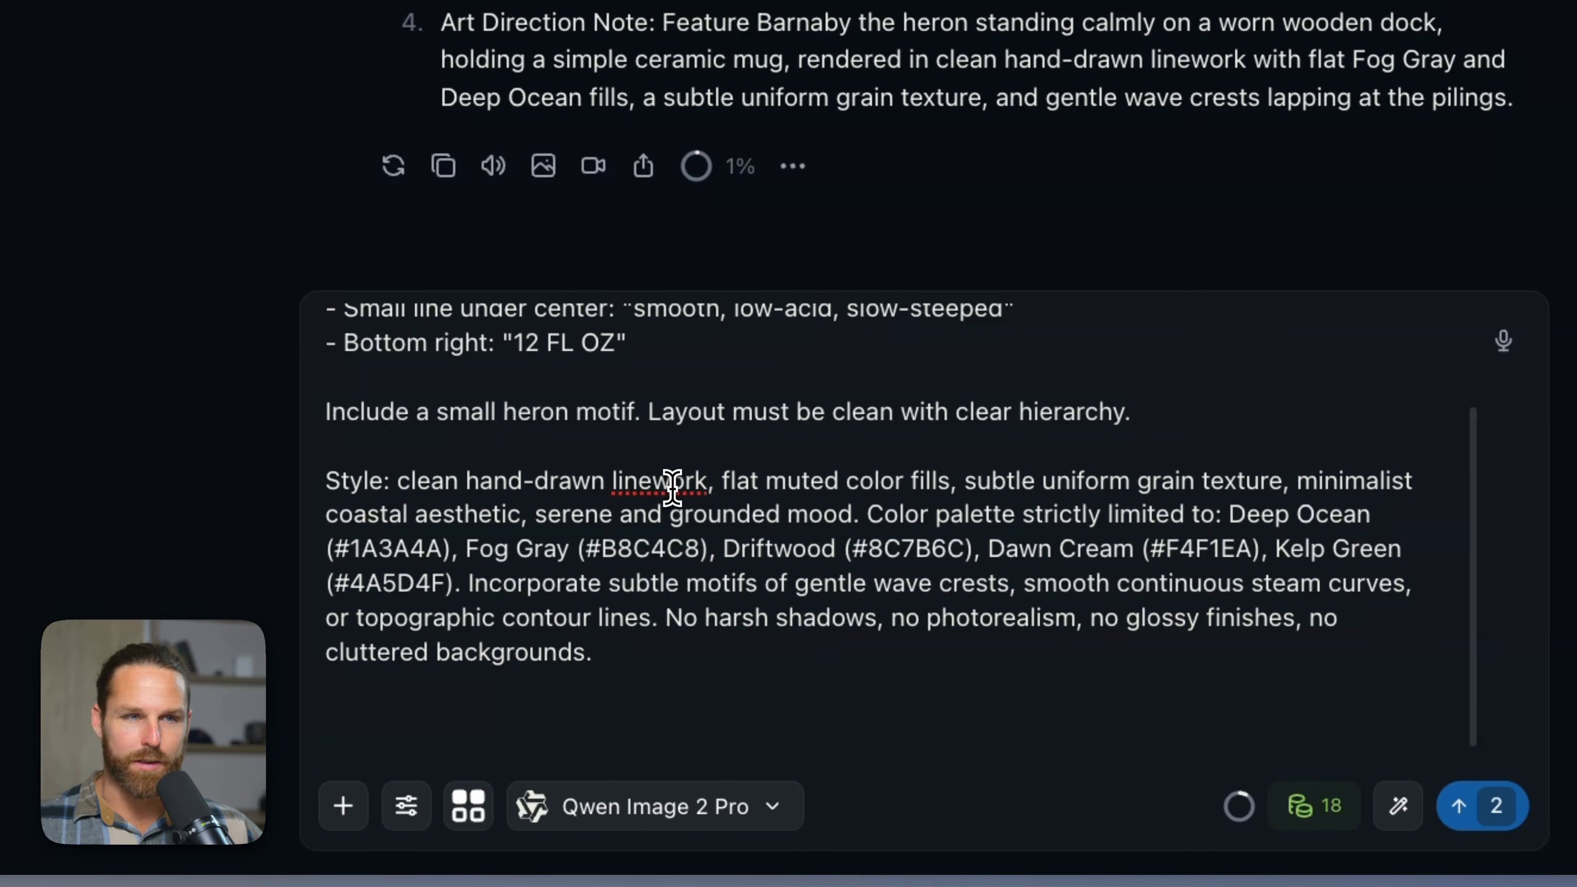
- Check the image variant and aspect ratio settings, and generate two square can label variants from the prompt
{"action": "left_click", "coordinate": [468, 806]}
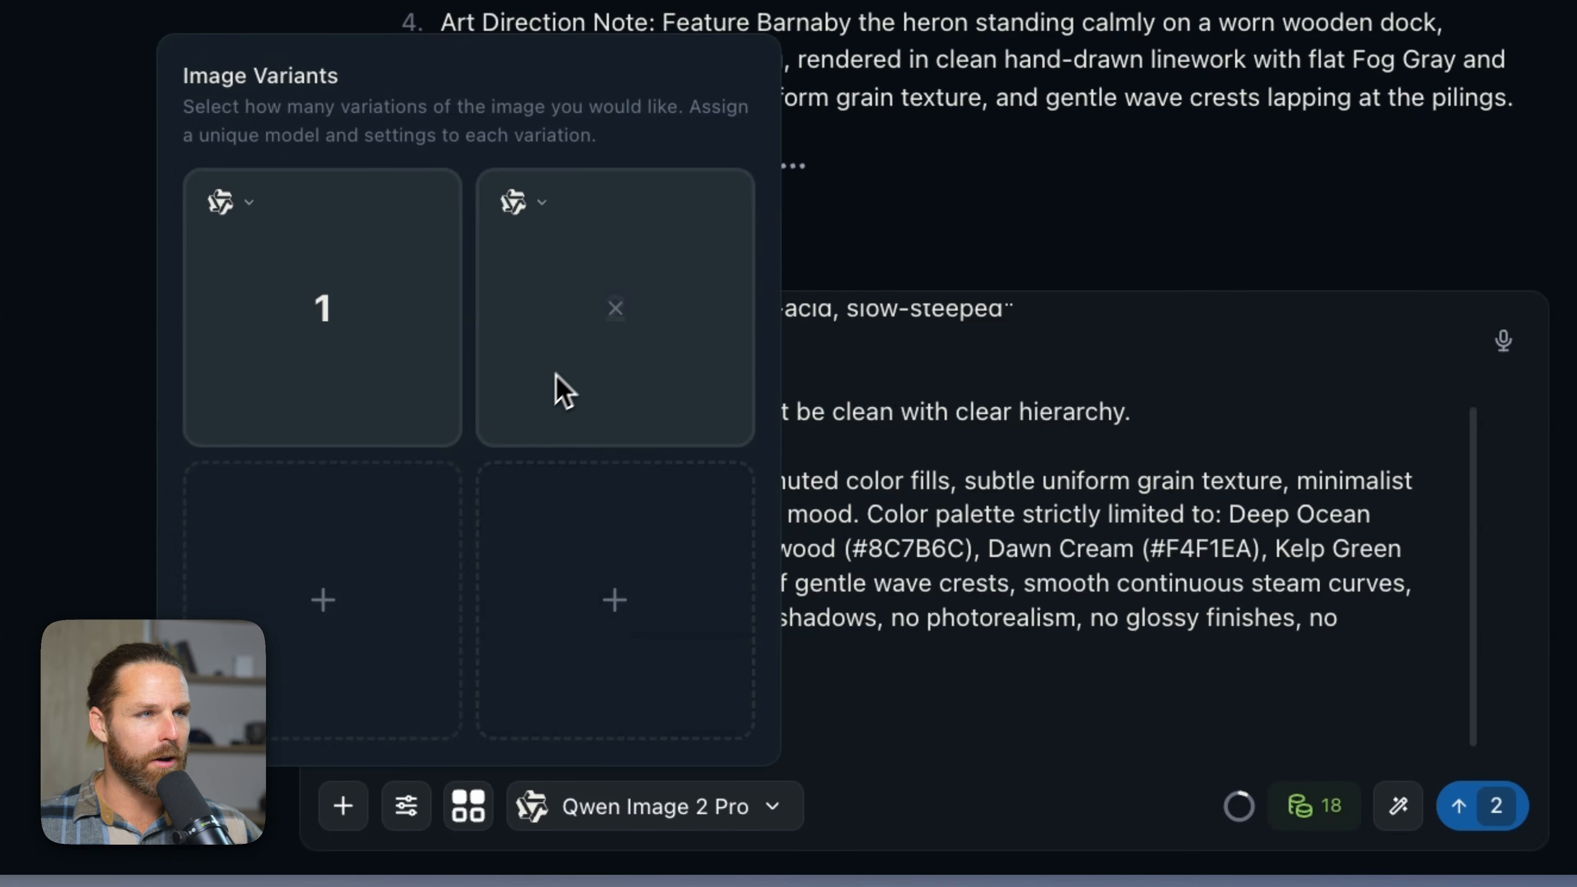
{"action": "left_click", "coordinate": [406, 805]}
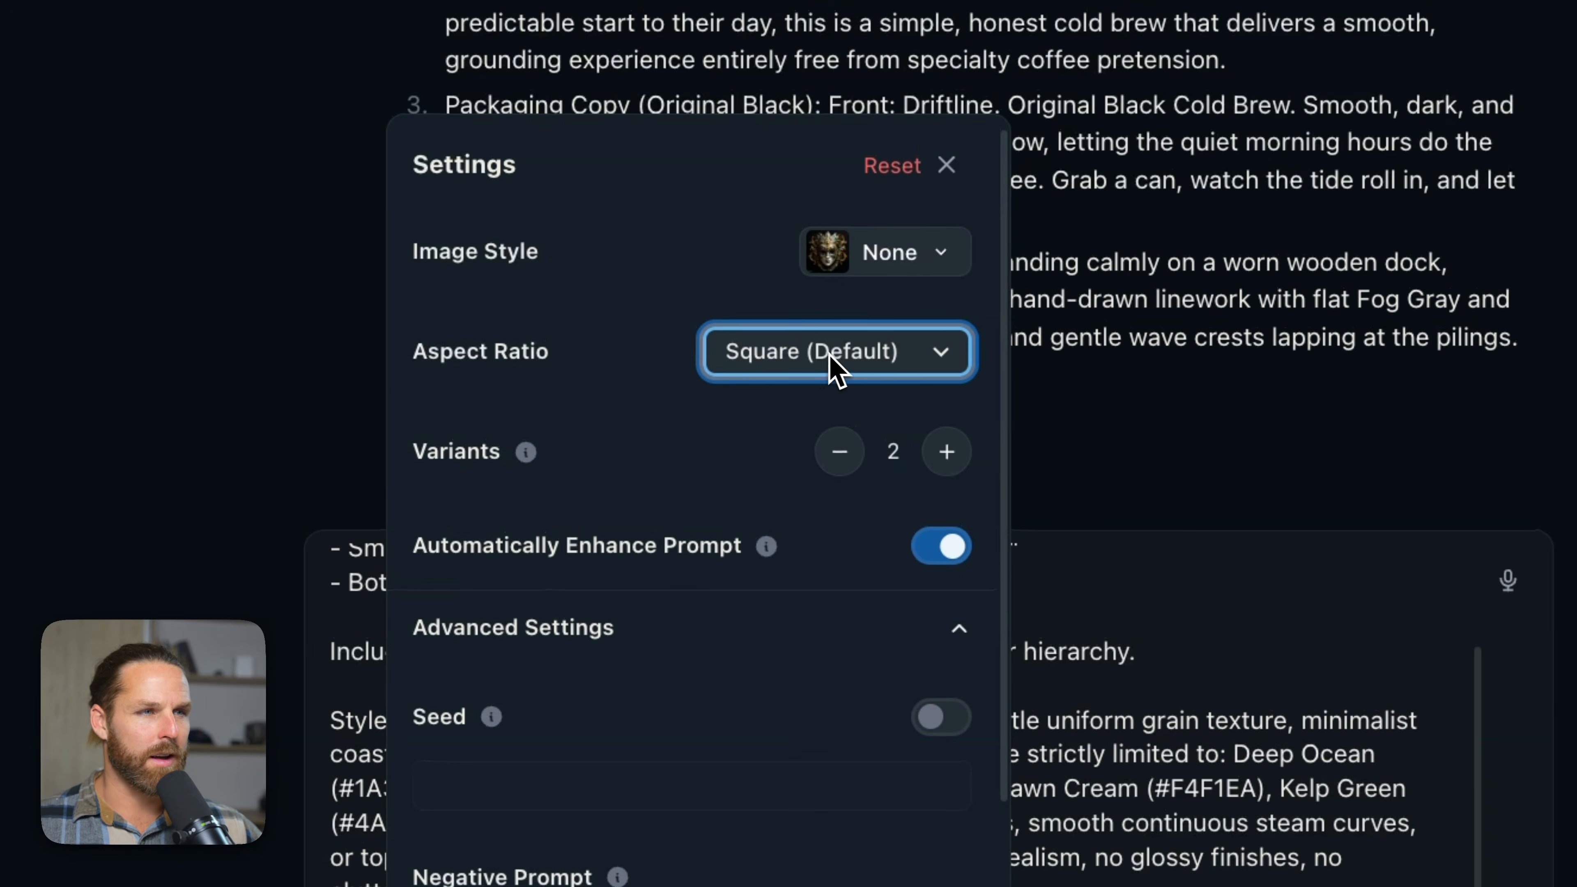
{"action": "left_click", "coordinate": [946, 165]}
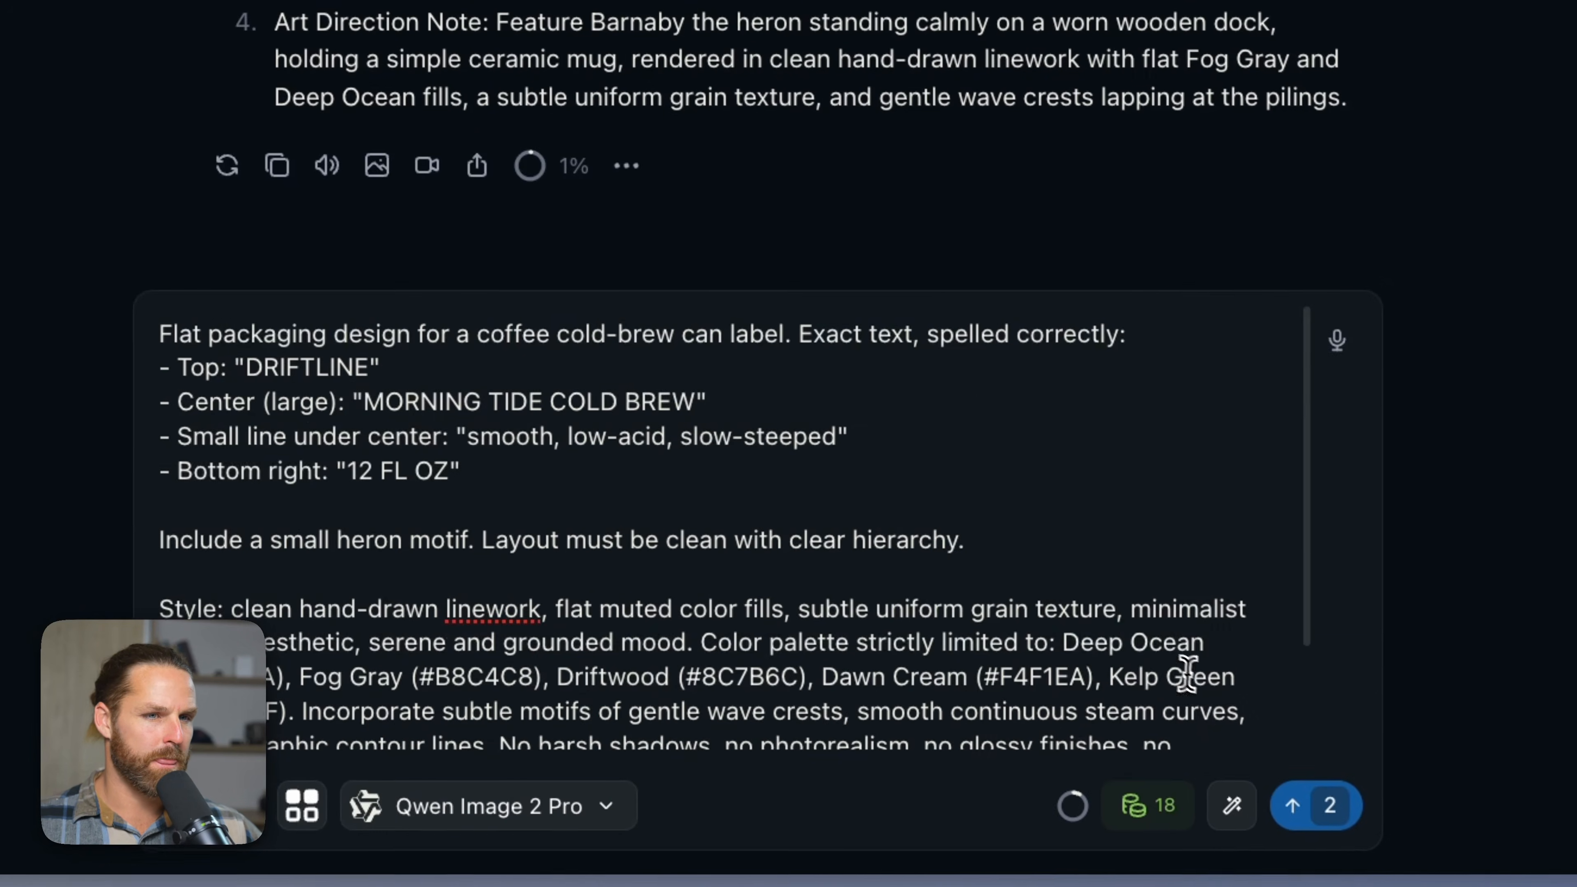
{"action": "left_click", "coordinate": [1316, 806]}
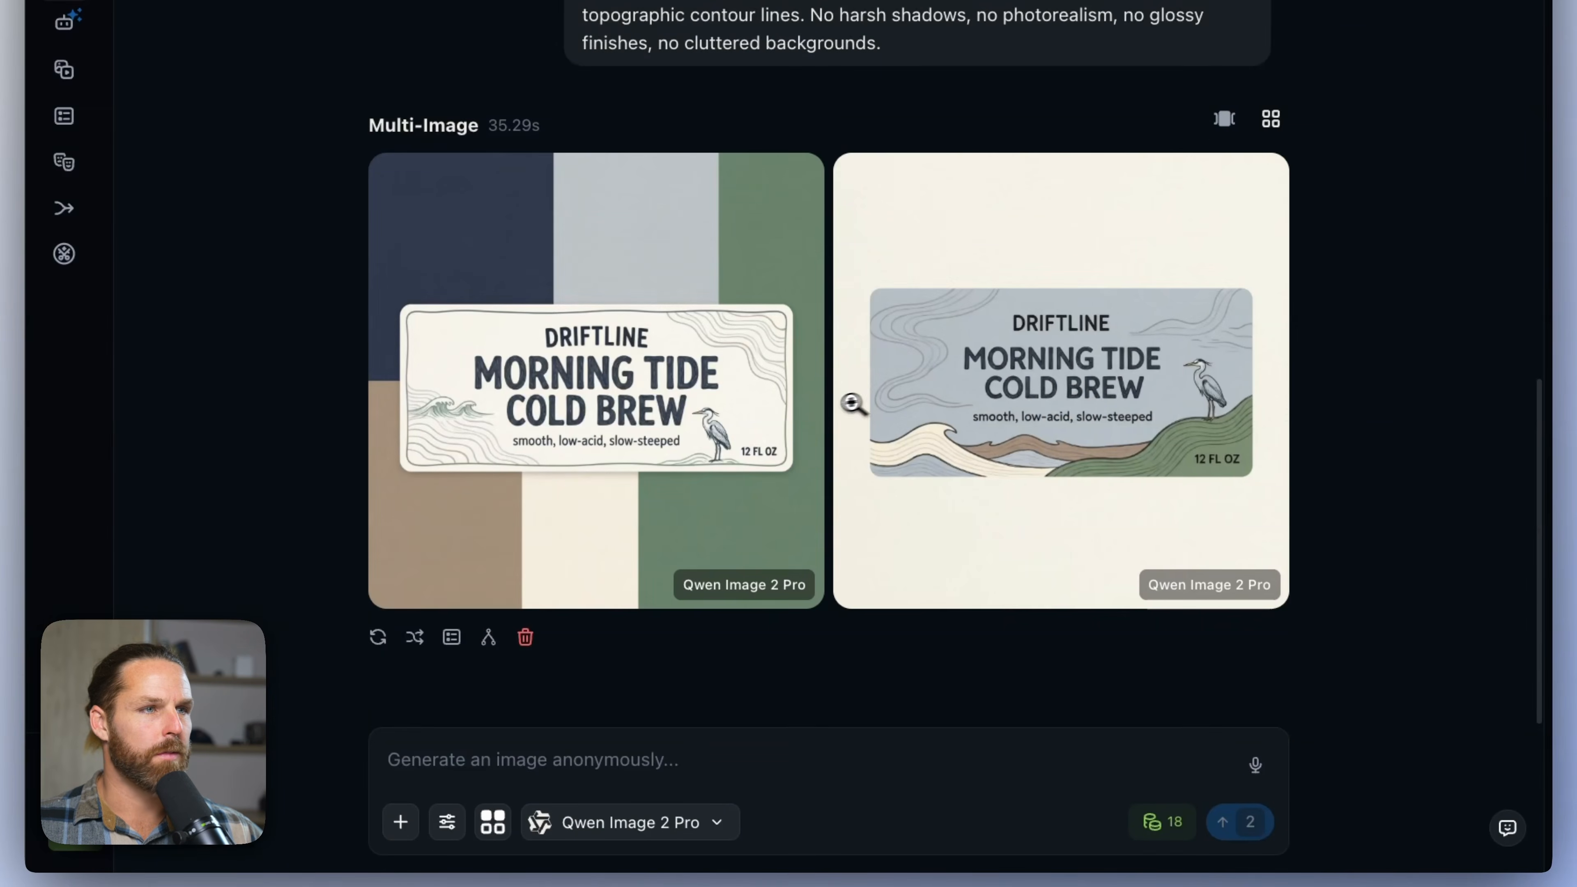
- Compare the two generated can labels at full size, checking their text and heron motif
{"action": "left_click", "coordinate": [1179, 390]}
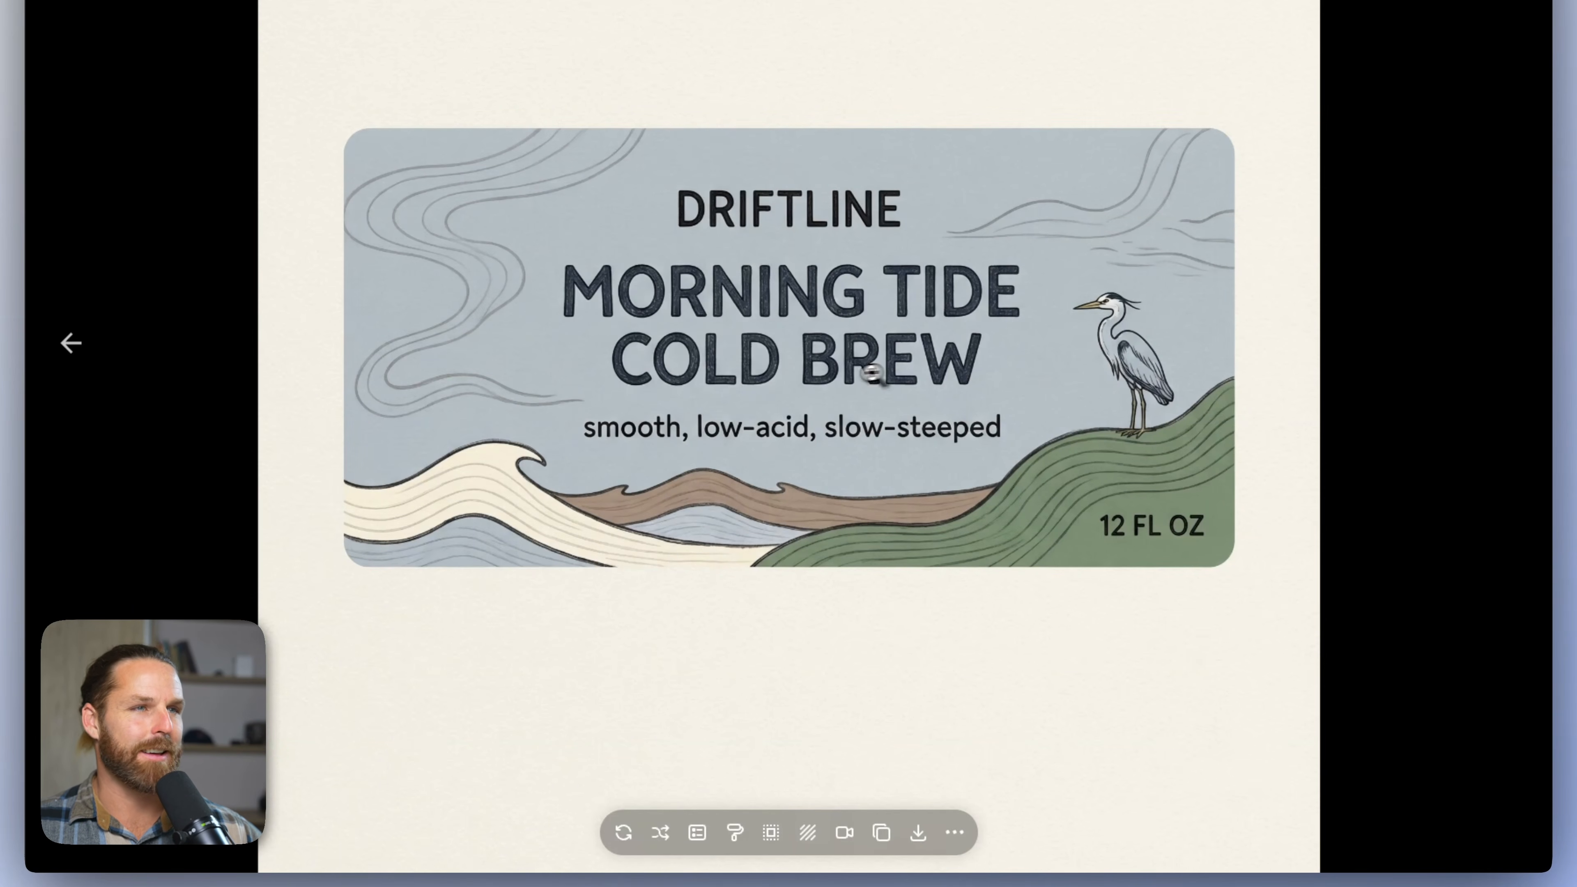
{"action": "key", "text": "Left"}
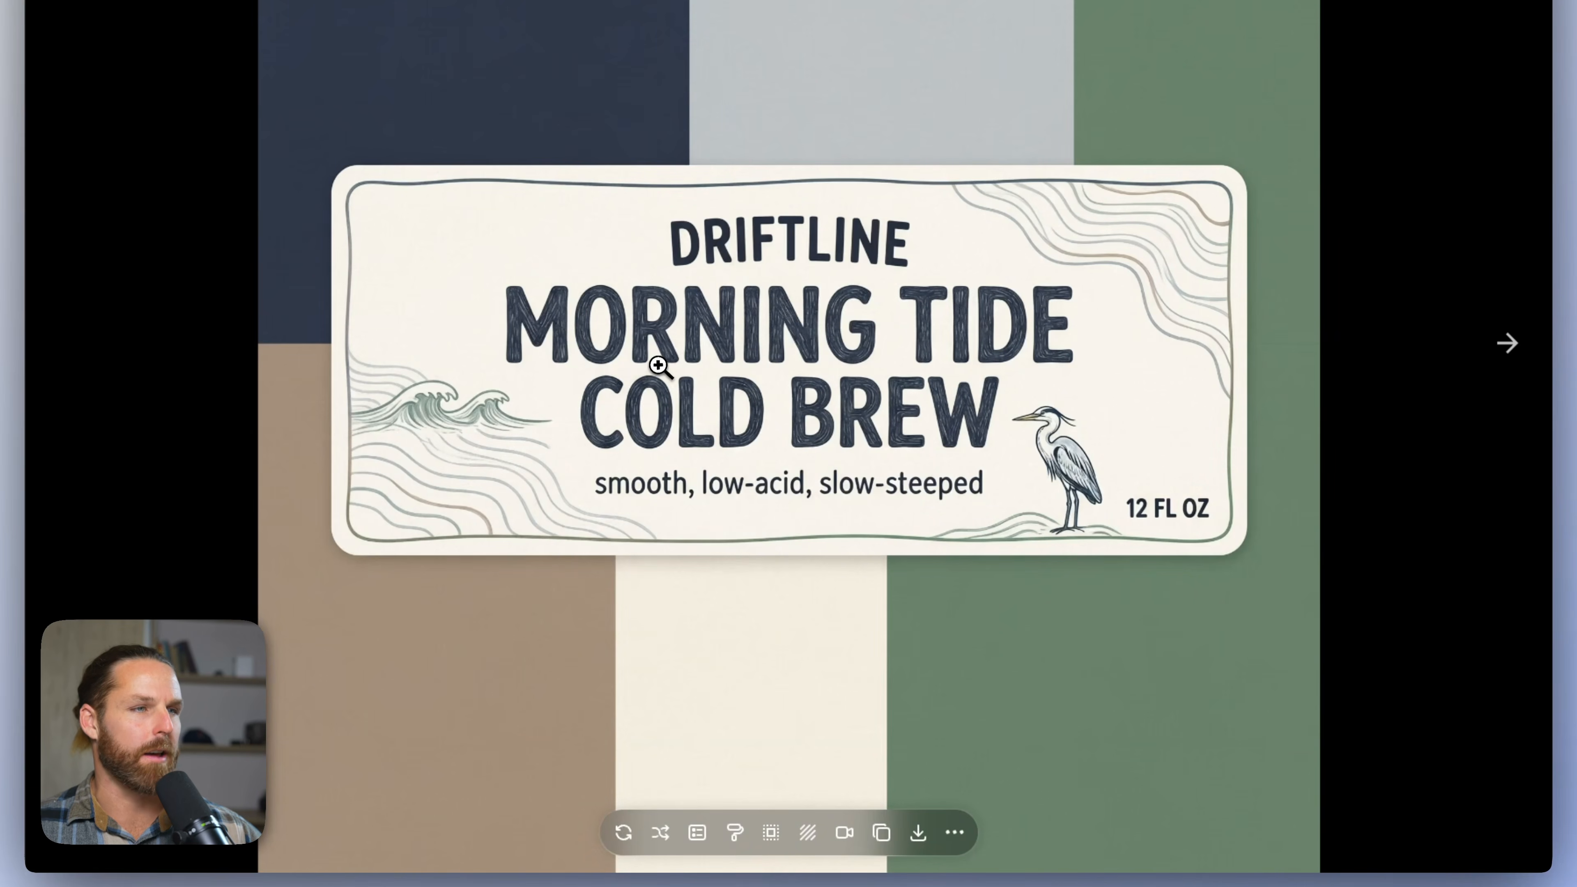
{"action": "key", "text": "Right"}
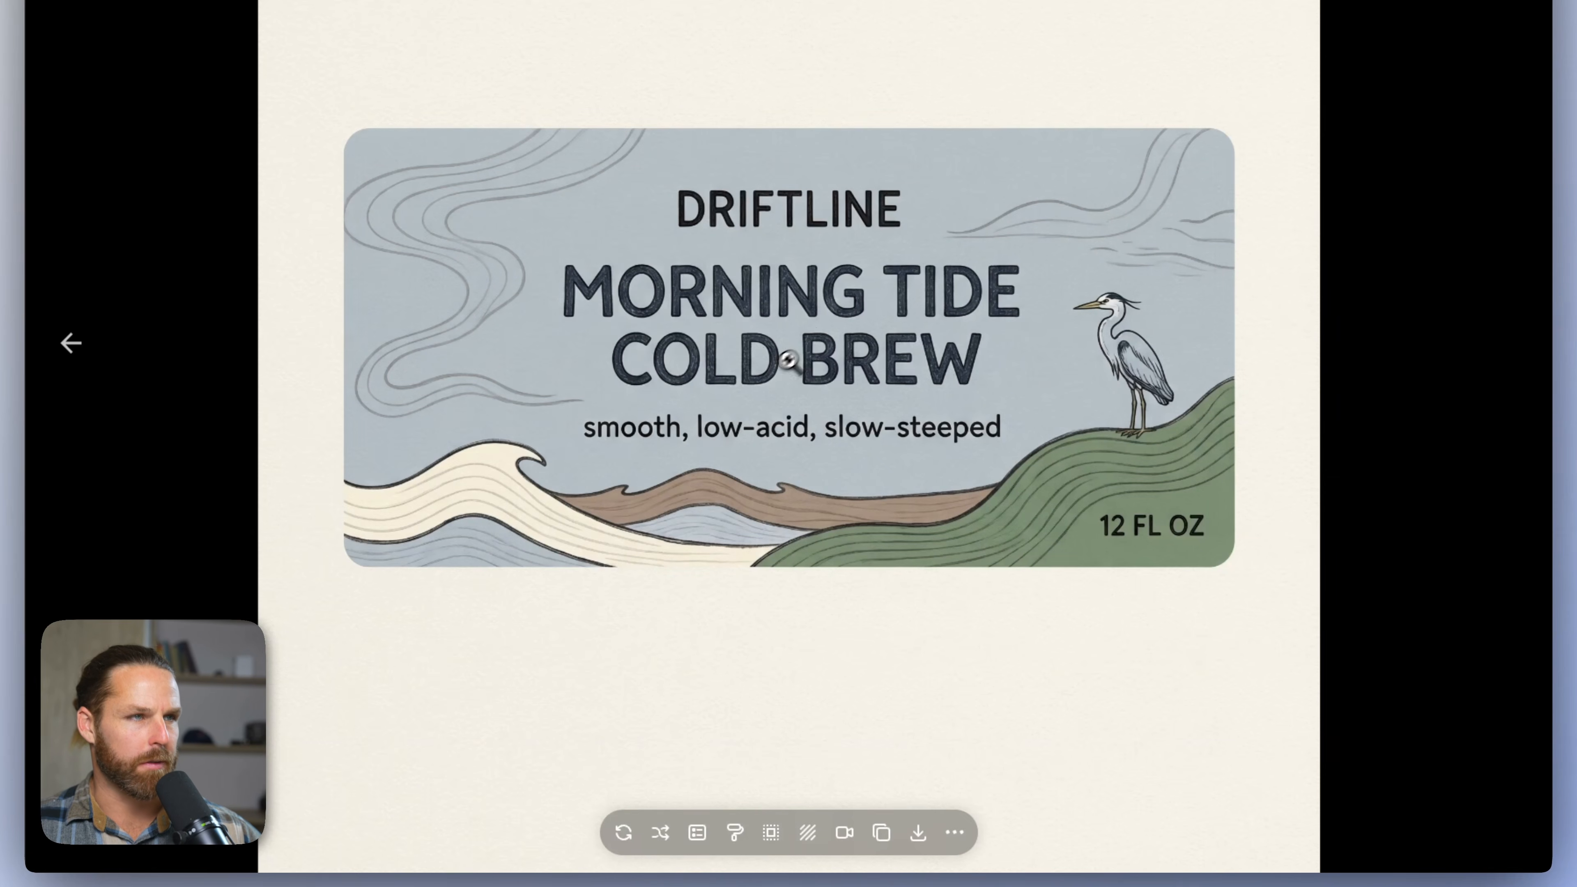
- Open the gray can label for image editing with a product hero shot prompt for a tall matte can on wet coastal sand at dawn
{"action": "left_click", "coordinate": [746, 835]}
{"action": "left_click_drag", "start_coordinate": [741, 478], "coordinate": [547, 472]}
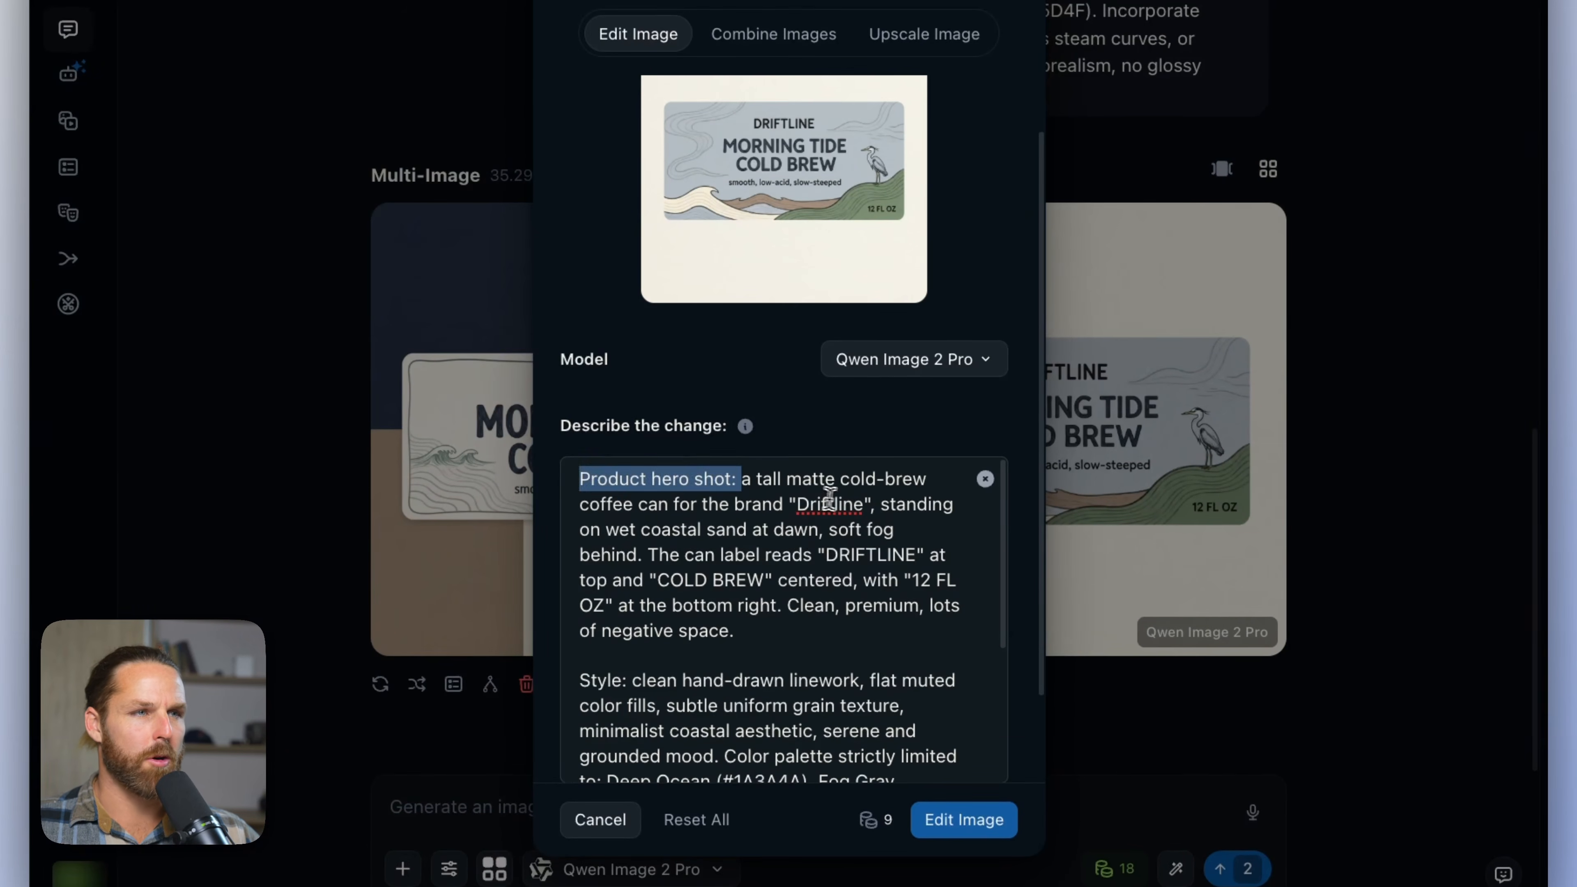
{"action": "left_click", "coordinate": [845, 500]}
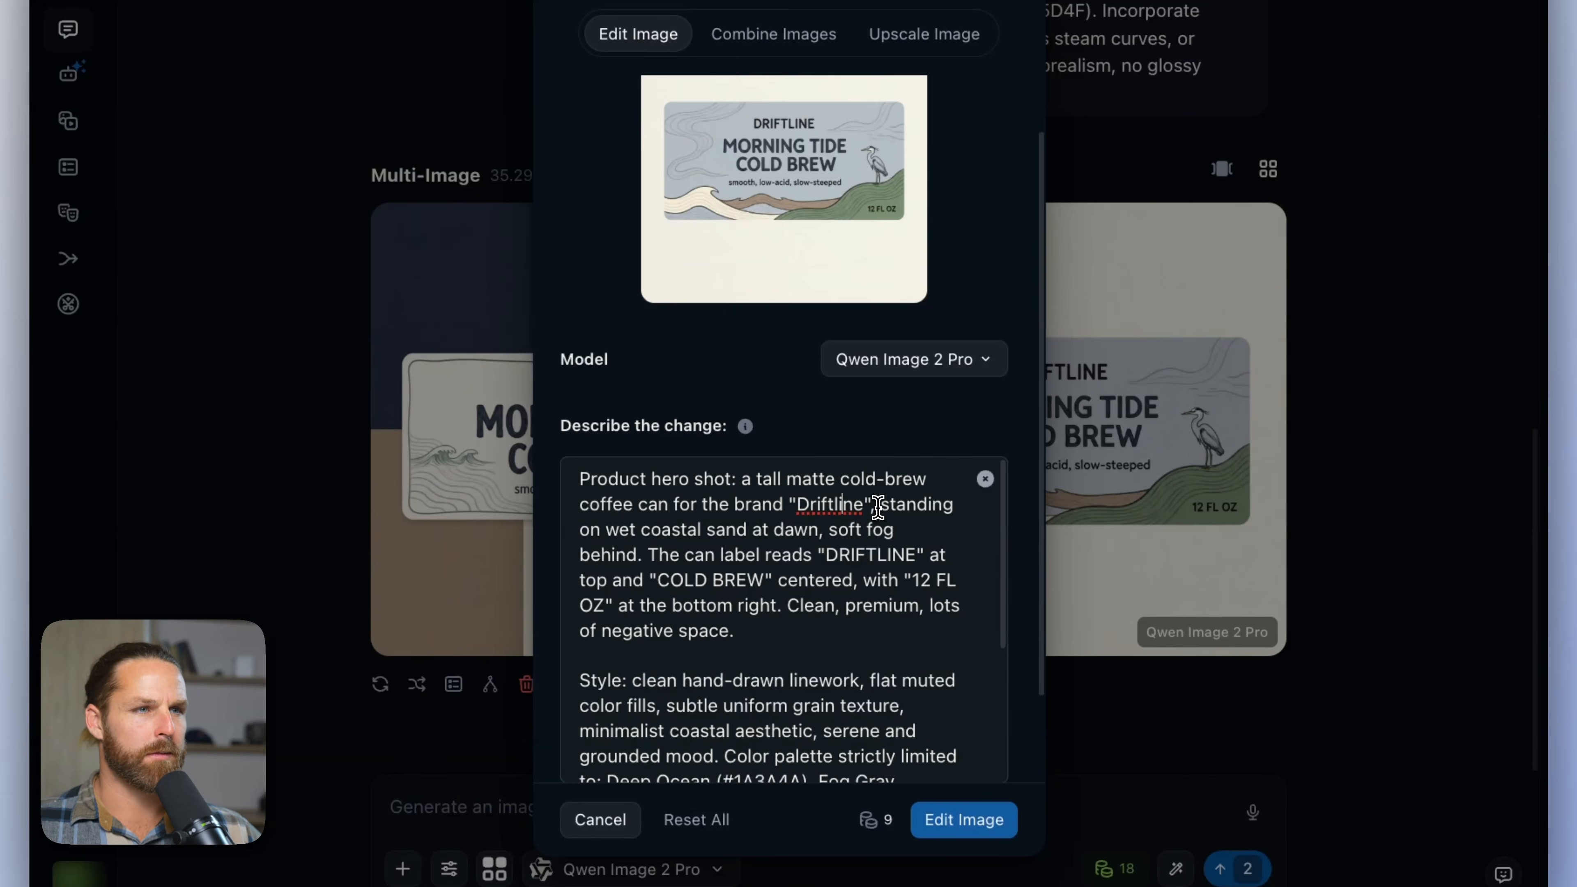
- Insert "(product 'MORNING TIDE COLD BREW')" after the brand name in the edit prompt and remove the sentence specifying the can label text
{"action": "left_click", "coordinate": [877, 507]}
{"action": "type", "text": ", produc"}
{"action": "type", "text": "t "}
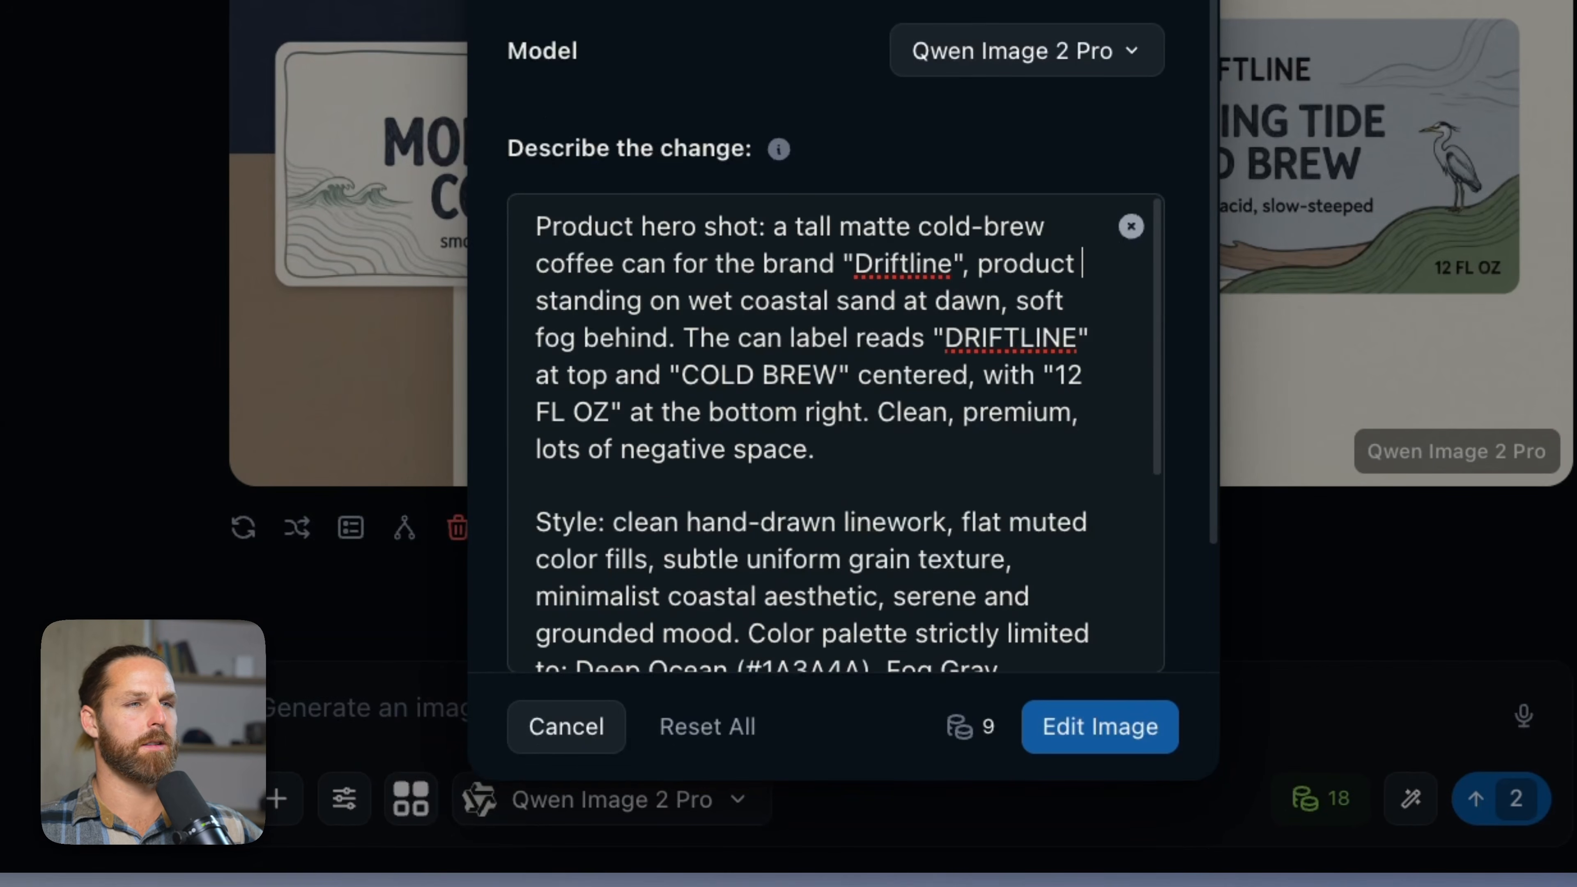
{"action": "type", "text": "MORN"}
{"action": "key", "text": "BackSpace"}
{"action": "type", "text": "RNING TIDE CVO"}
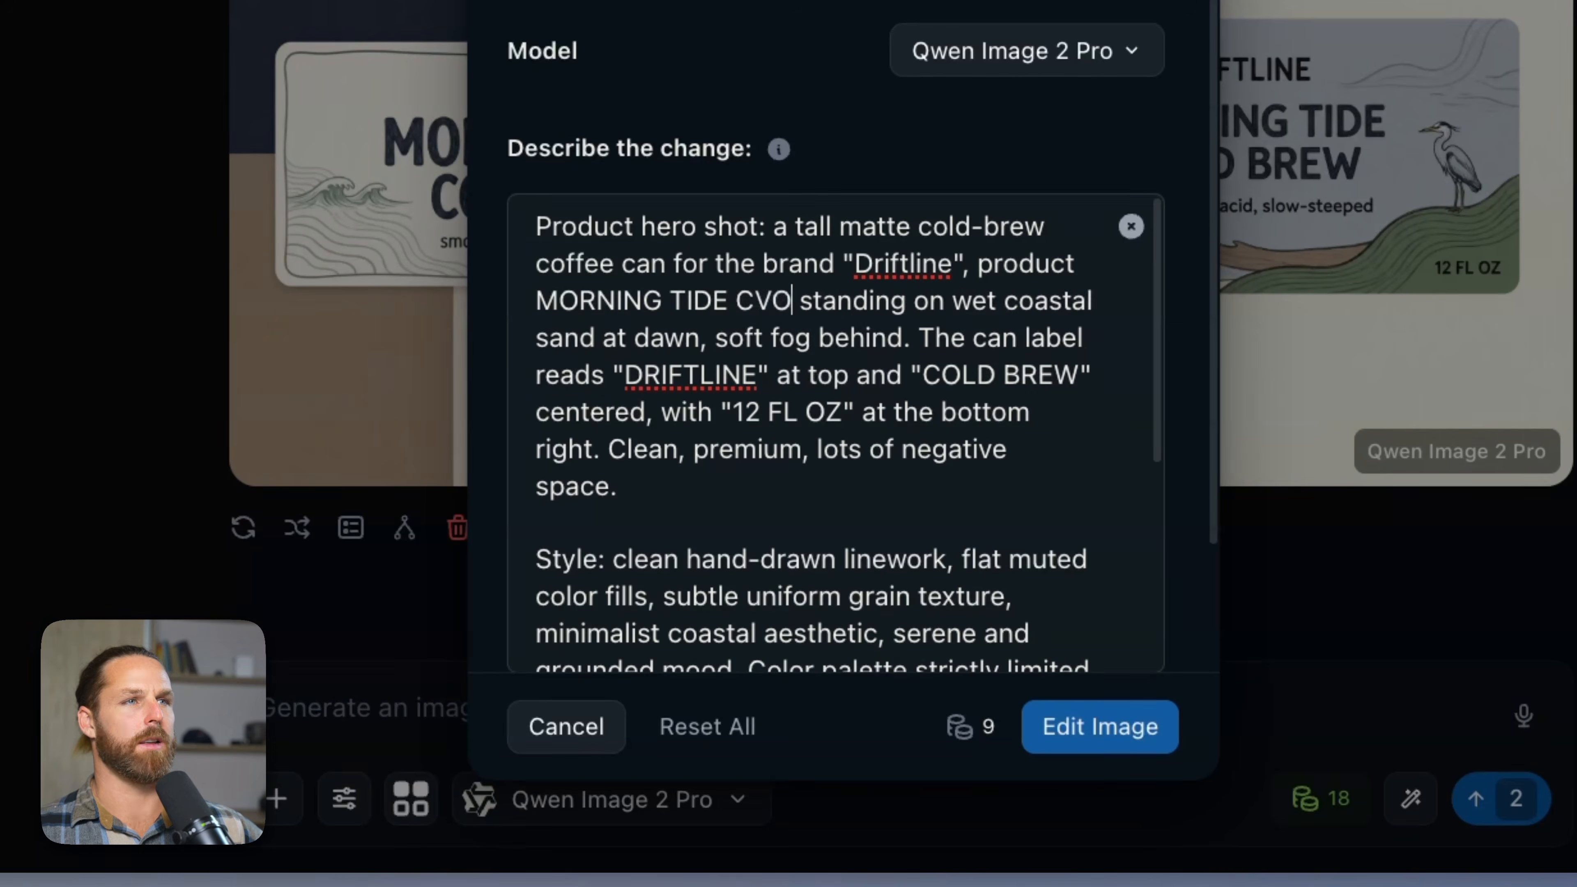
{"action": "key", "text": "BackSpace"}
{"action": "key", "text": "BackSpace"}
{"action": "type", "text": "OLD BREW"}
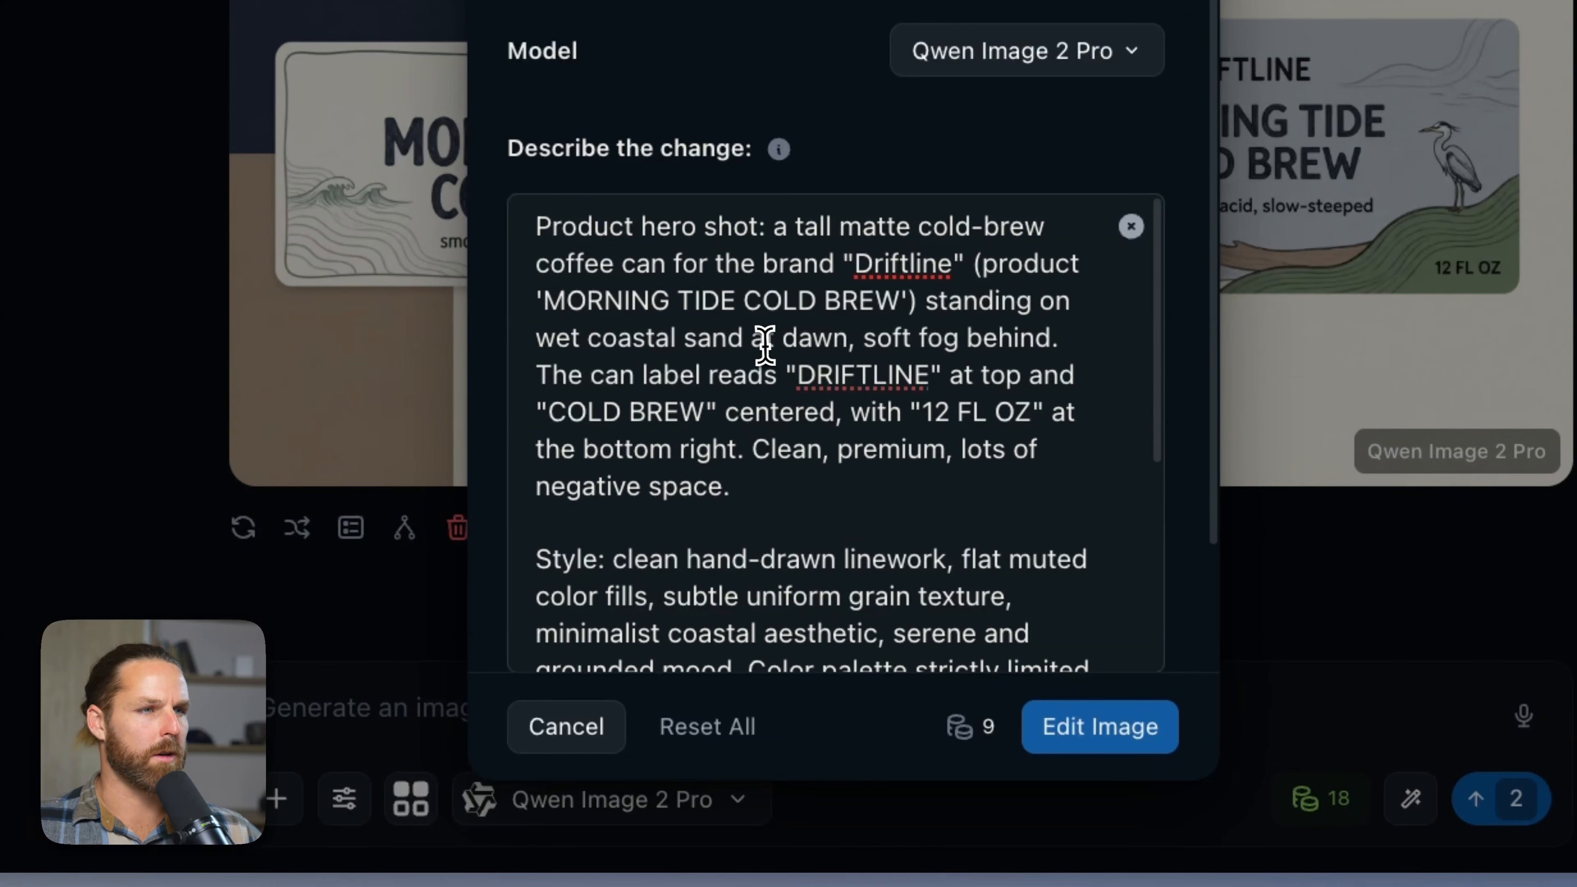
{"action": "left_click", "coordinate": [1081, 341]}
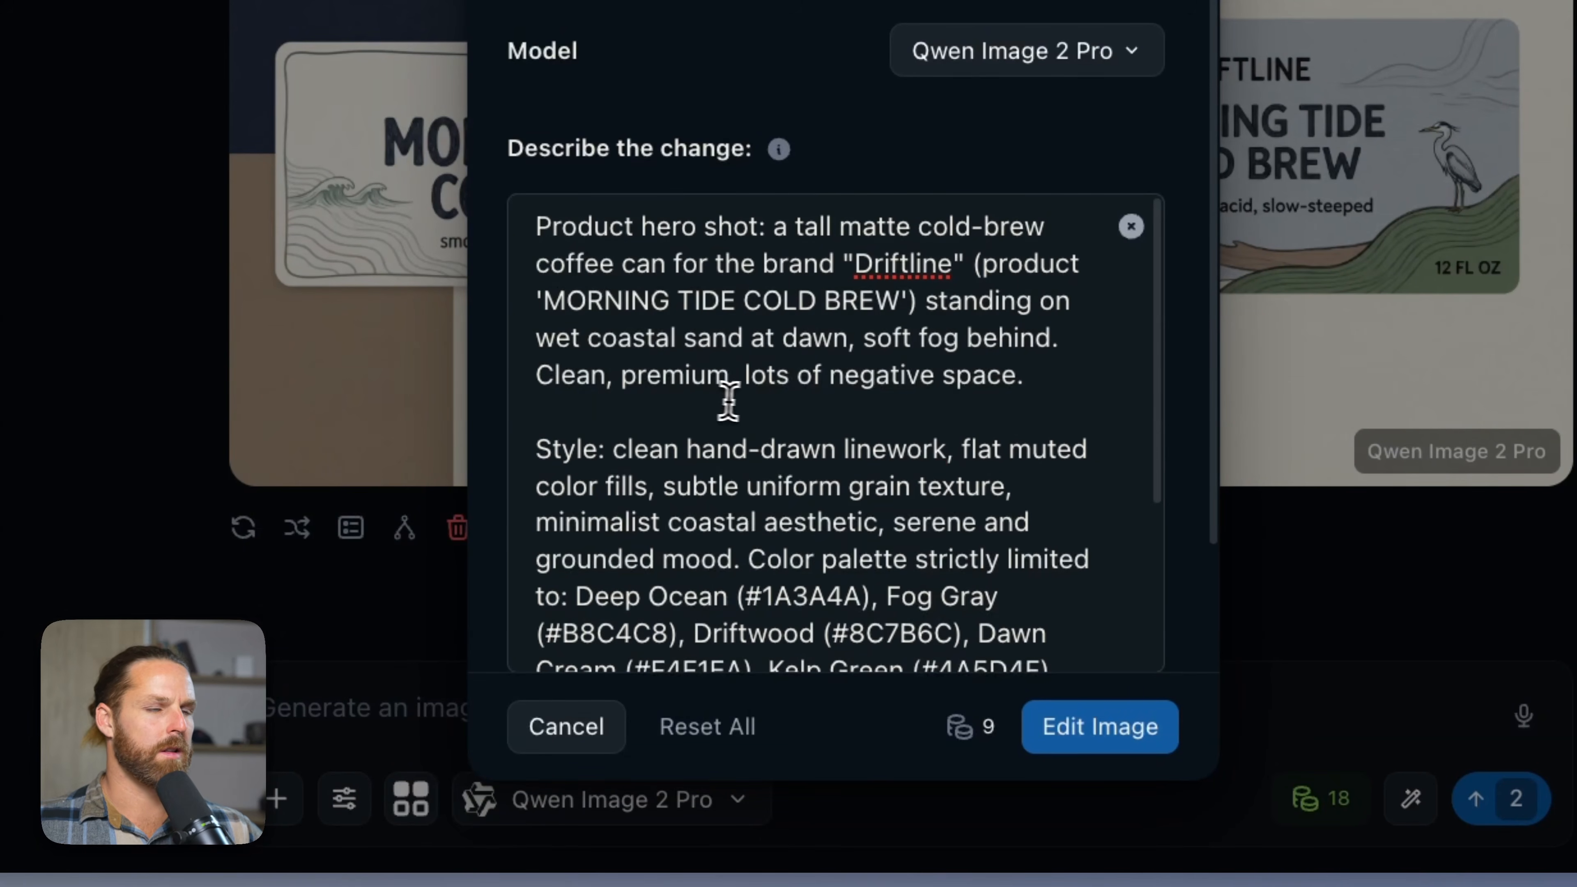
{"action": "left_click", "coordinate": [787, 401]}
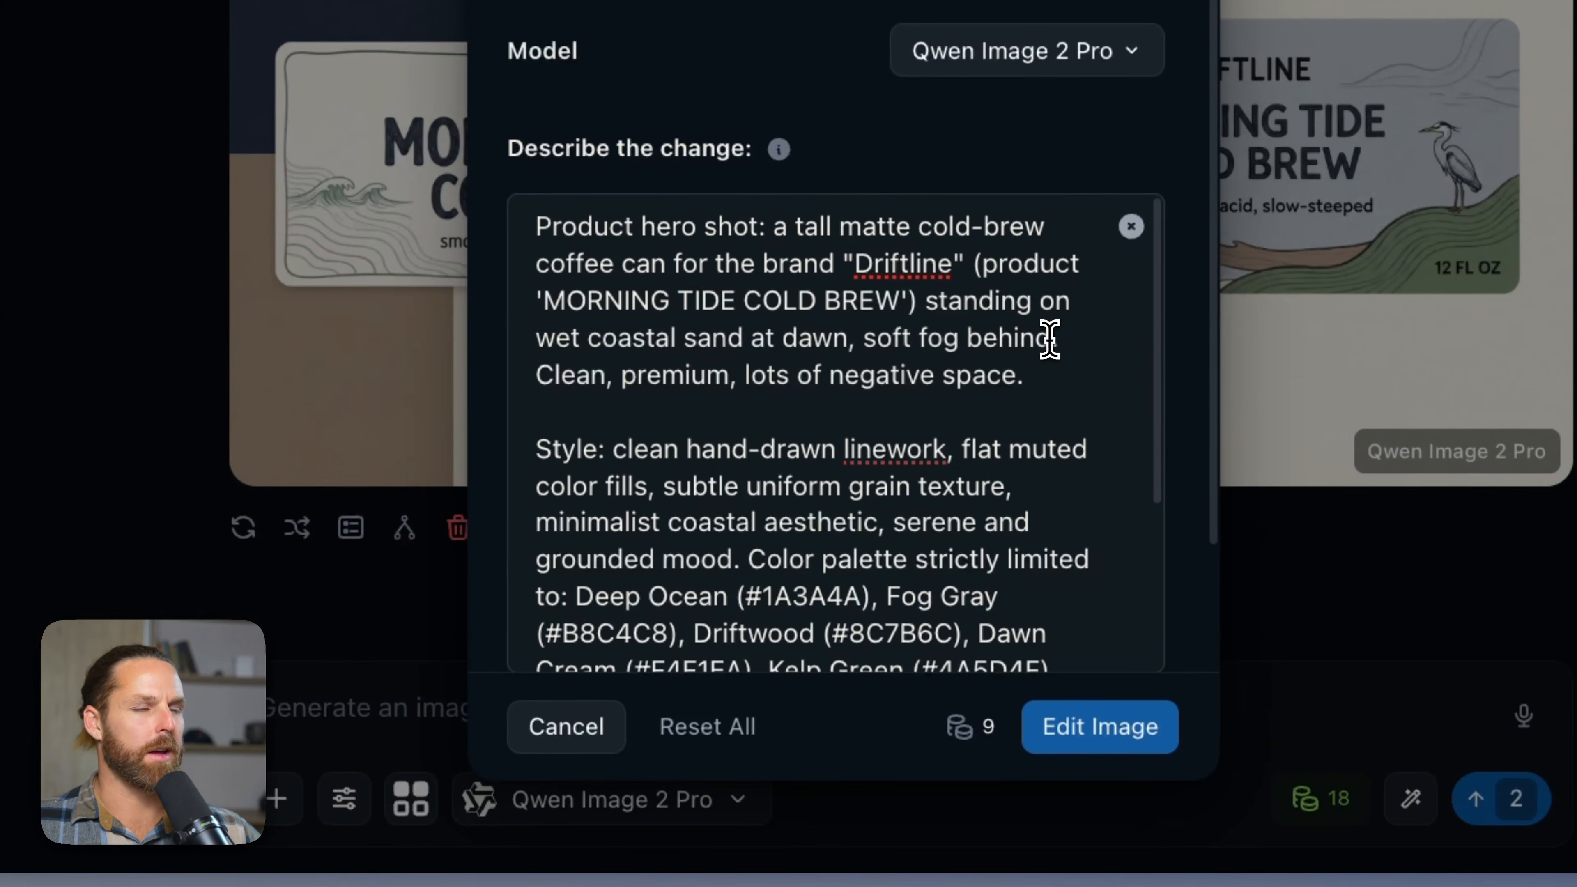
- Set the edit to the Cinema (16:9) aspect ratio with 2 variants and generate the product hero shots
{"action": "scroll", "coordinate": [1056, 404], "scroll_direction": "down", "scroll_amount": 3}
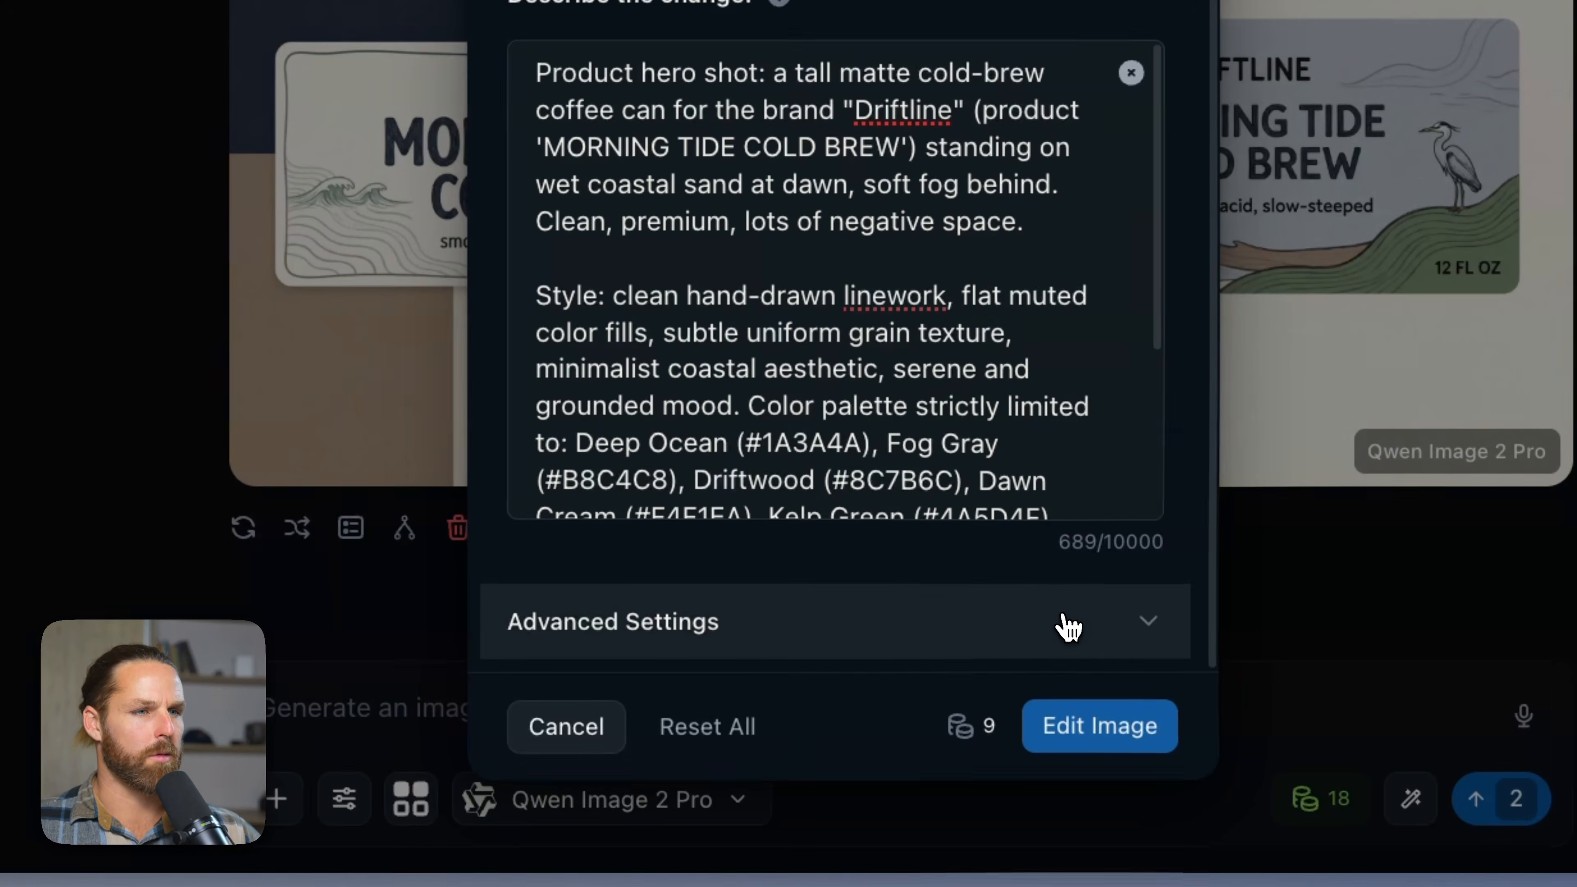
{"action": "left_click", "coordinate": [1070, 621]}
{"action": "left_click", "coordinate": [1001, 410]}
{"action": "left_click", "coordinate": [999, 479]}
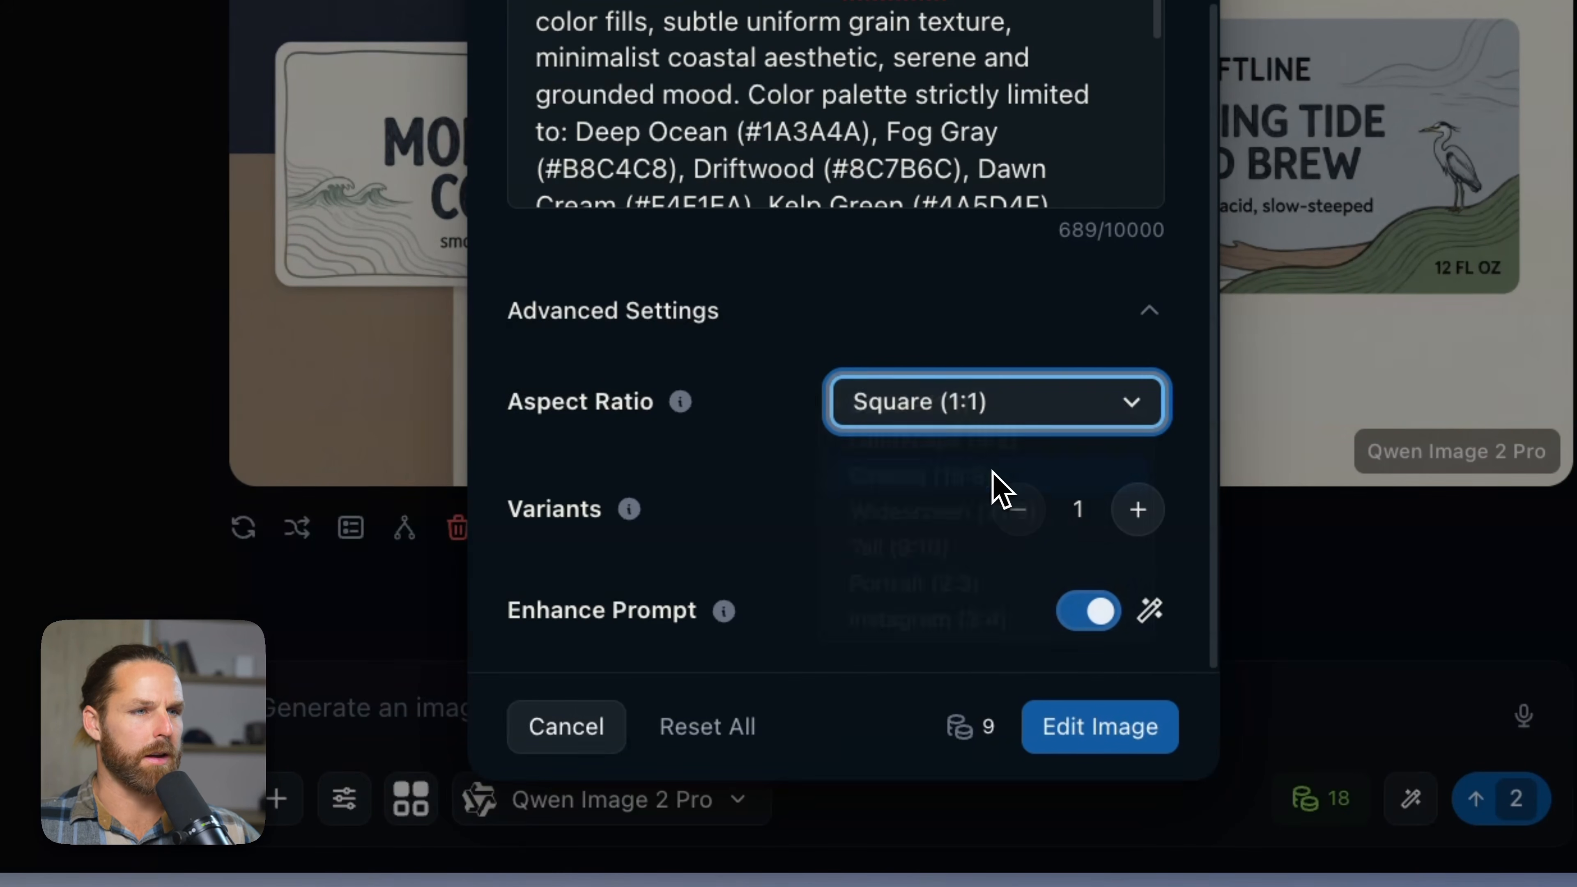
{"action": "left_click", "coordinate": [1138, 509]}
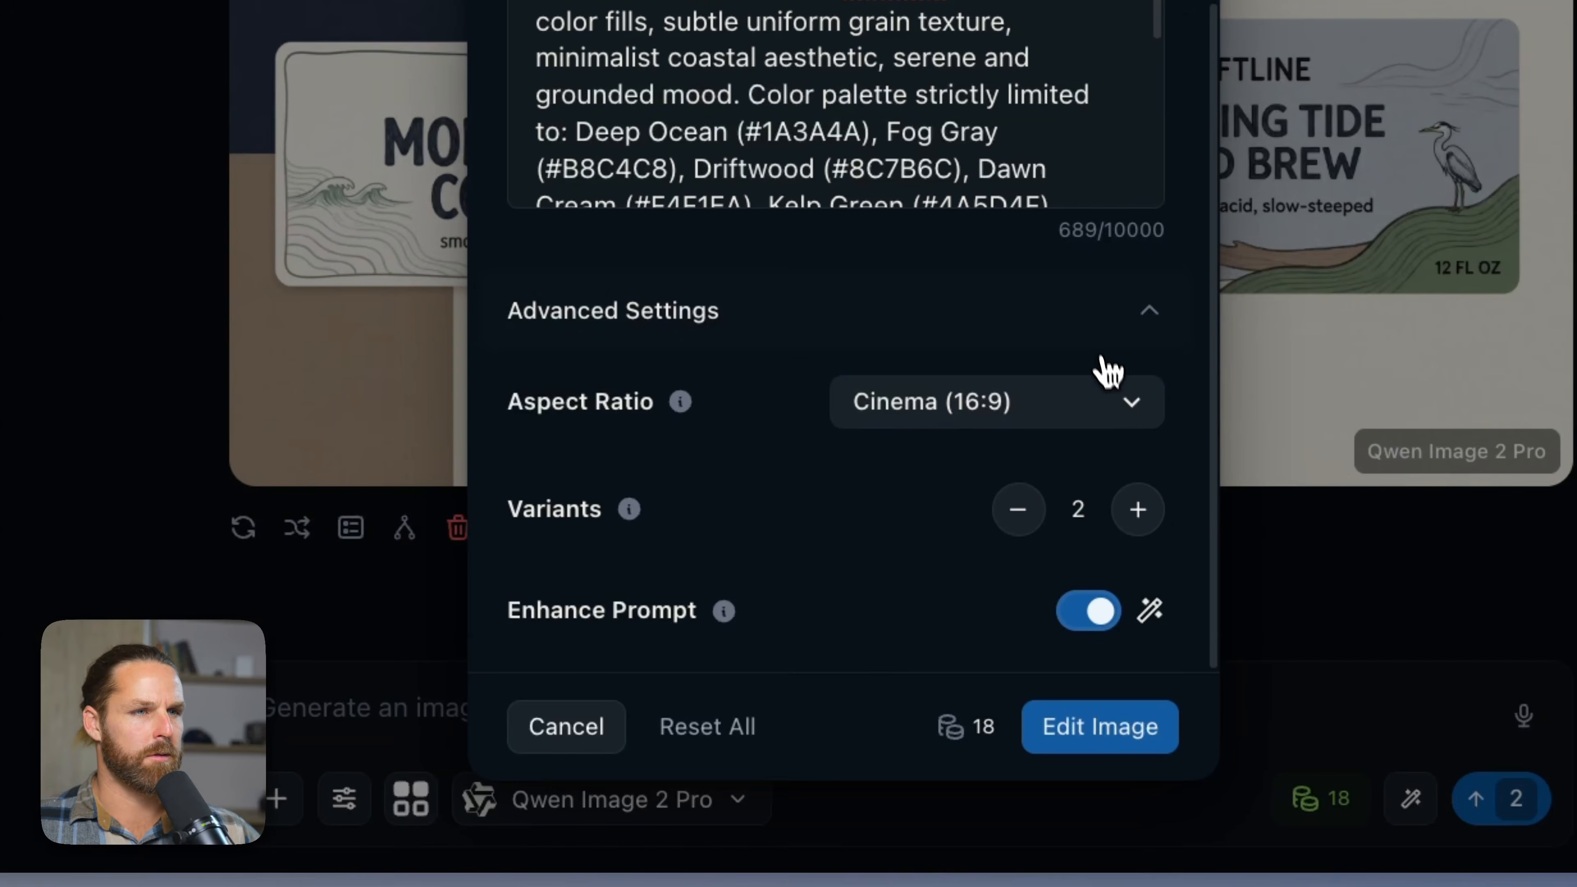
{"action": "left_click", "coordinate": [1087, 311]}
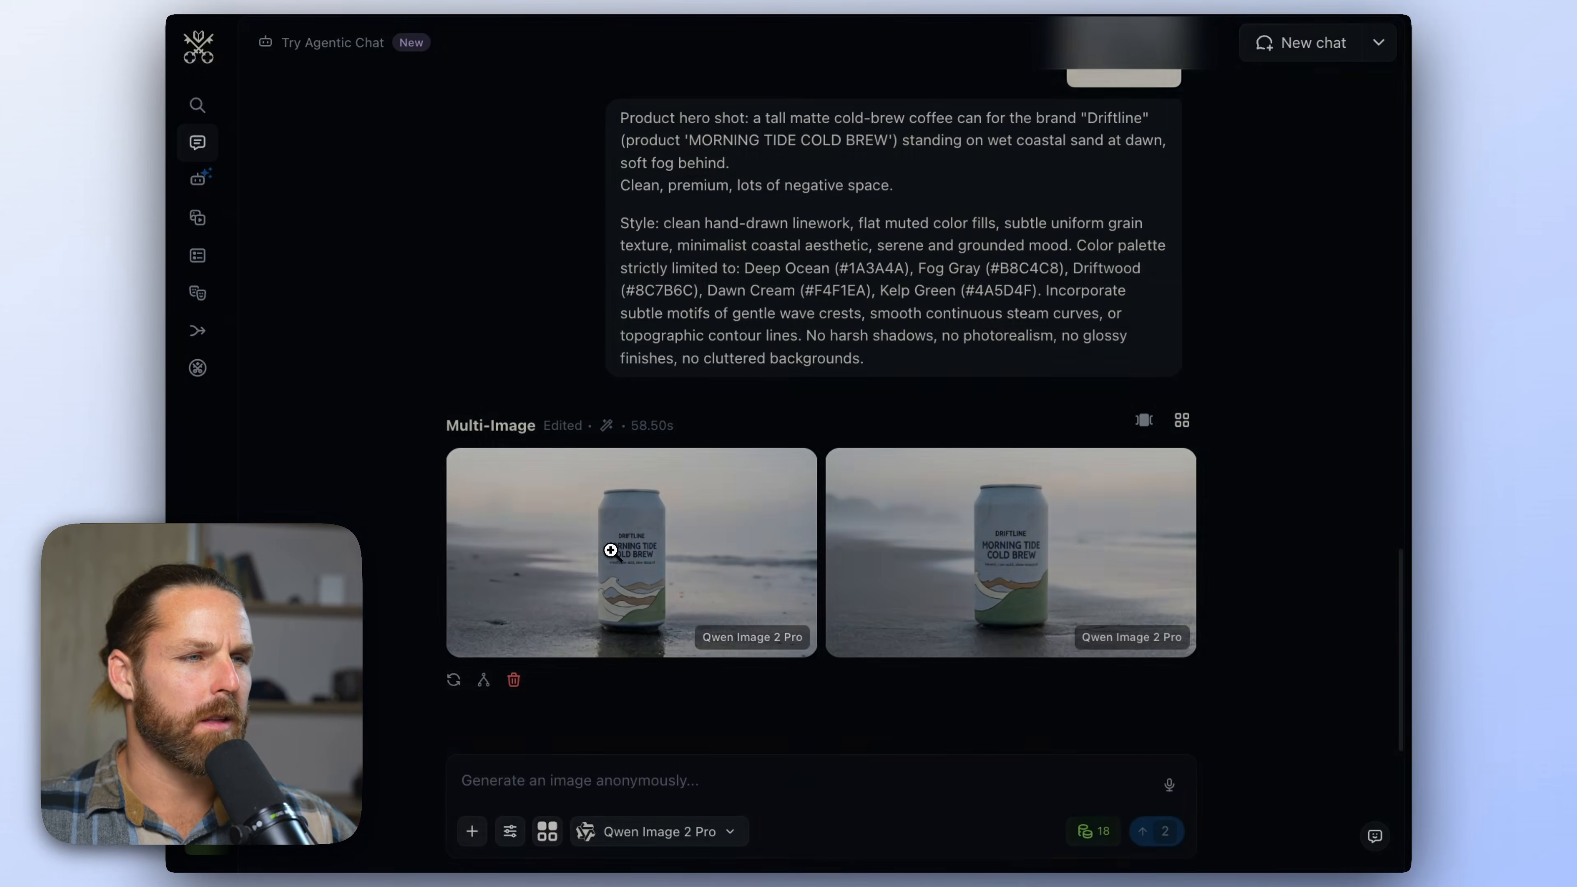
- Inspect the generated can hero shots at full size, checking the label text and wave artwork
{"action": "left_click", "coordinate": [610, 551]}
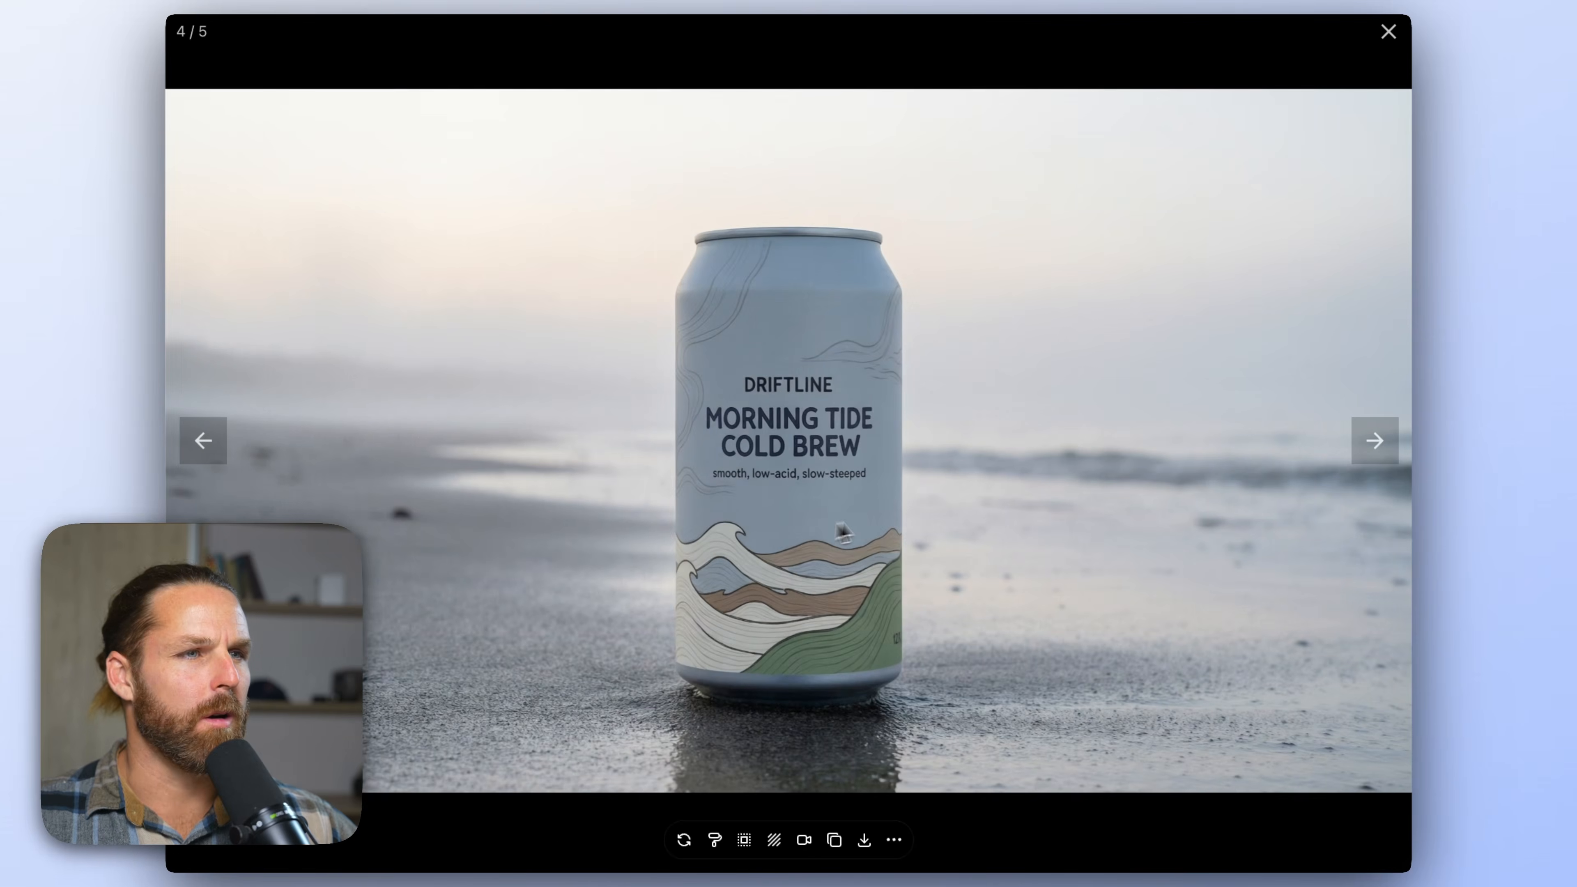
{"action": "key", "text": "Right"}
{"action": "key", "text": "Escape"}
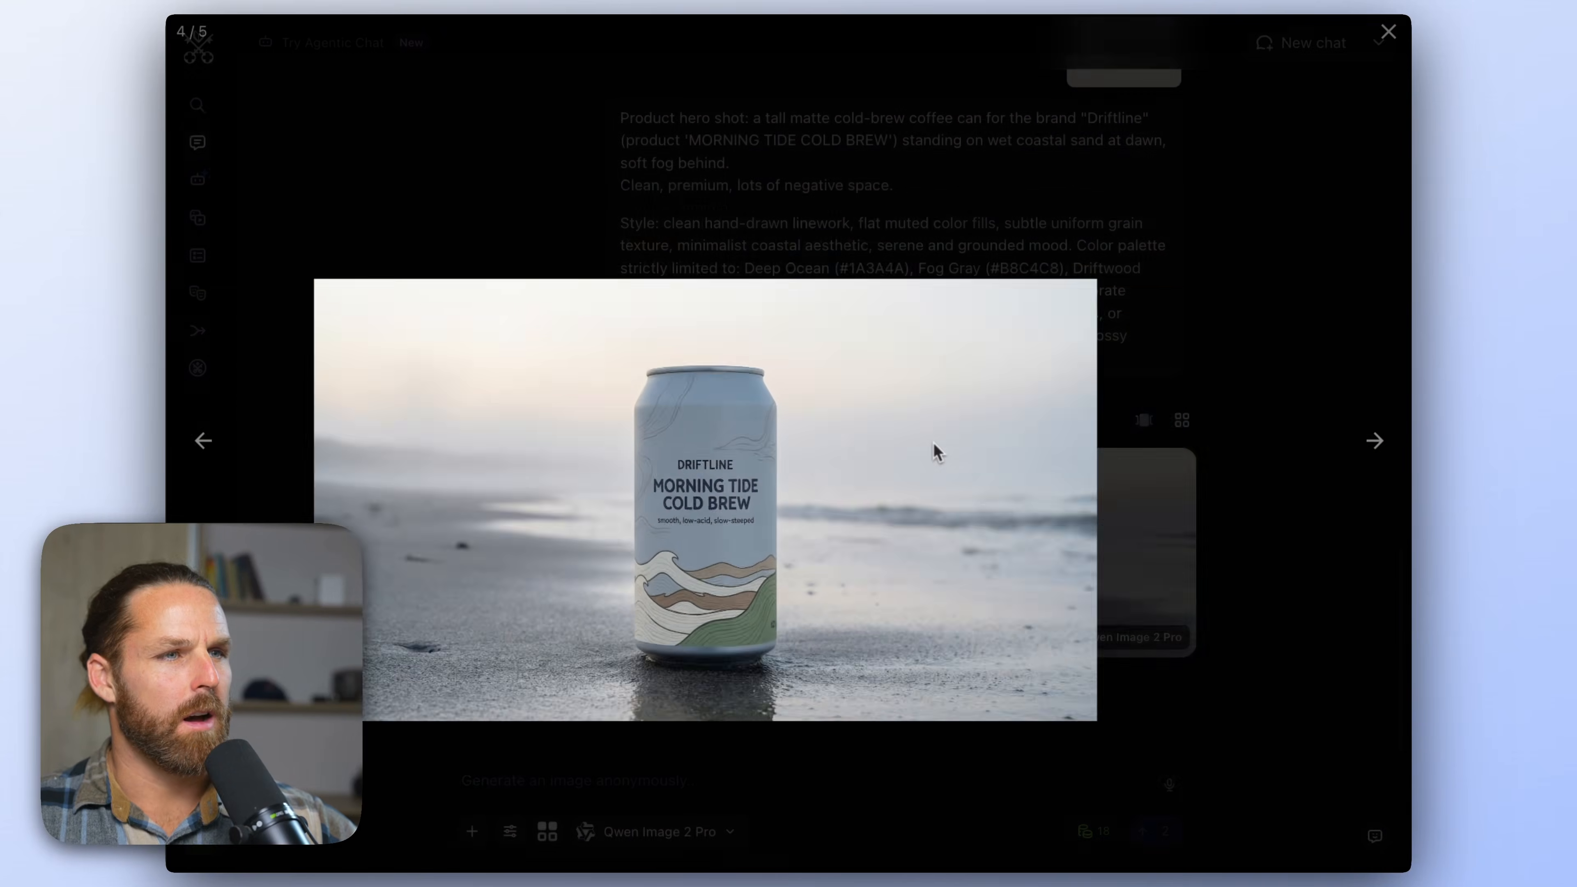
{"action": "scroll", "coordinate": [909, 469], "scroll_direction": "up", "scroll_amount": 5}
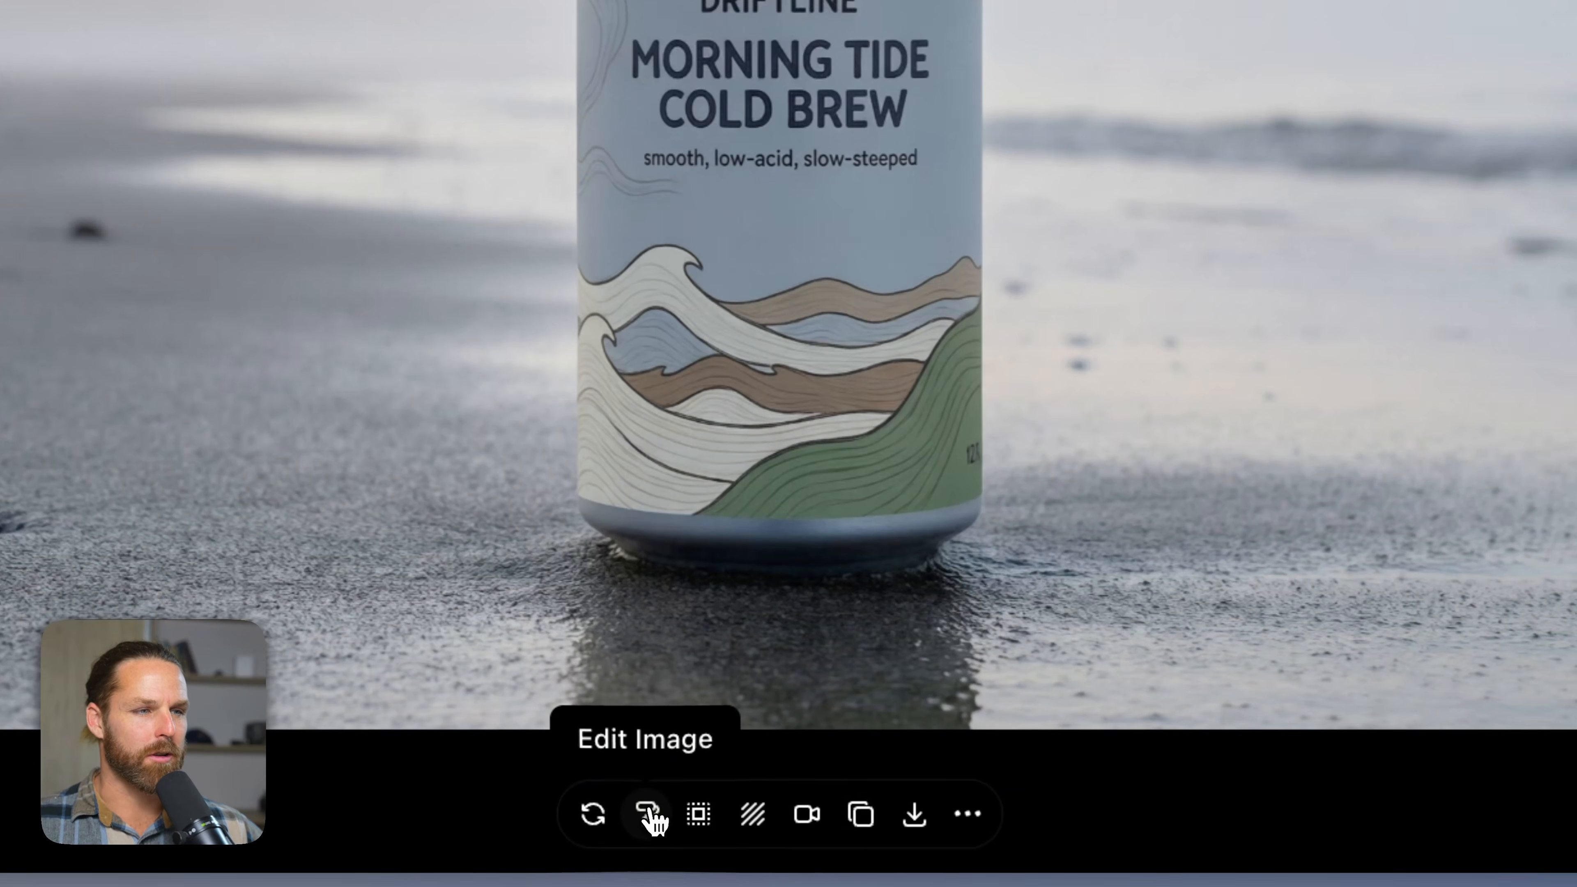
- Start combining images from the first can hero shot and add the recent heron character image holding a steaming mug
{"action": "left_click", "coordinate": [647, 813]}
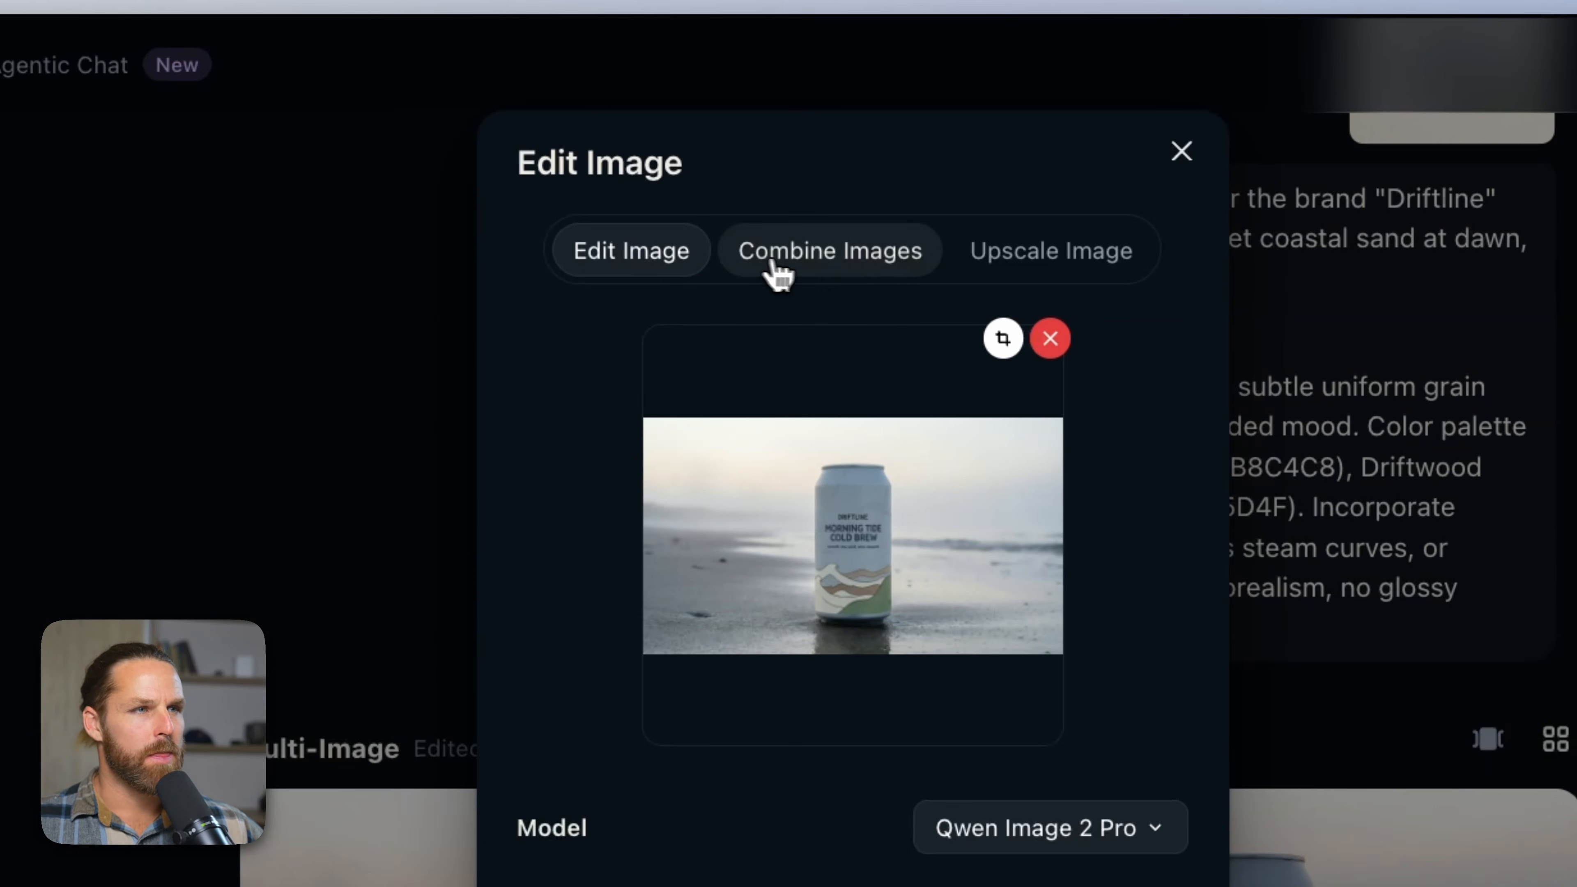
{"action": "left_click", "coordinate": [850, 244]}
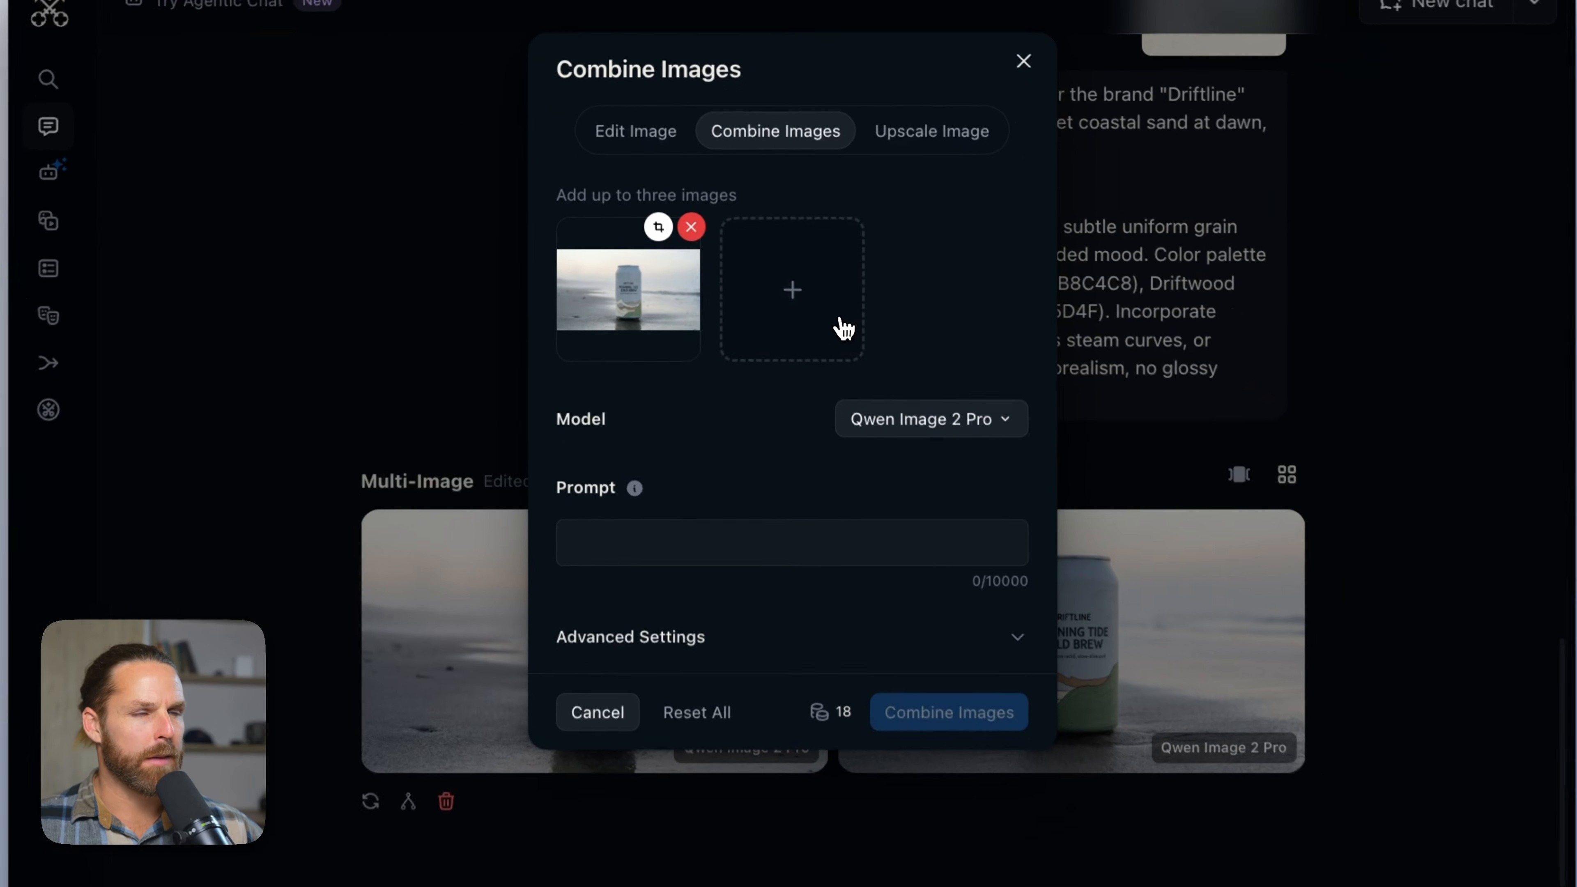
{"action": "left_click", "coordinate": [912, 522]}
{"action": "left_click", "coordinate": [838, 352]}
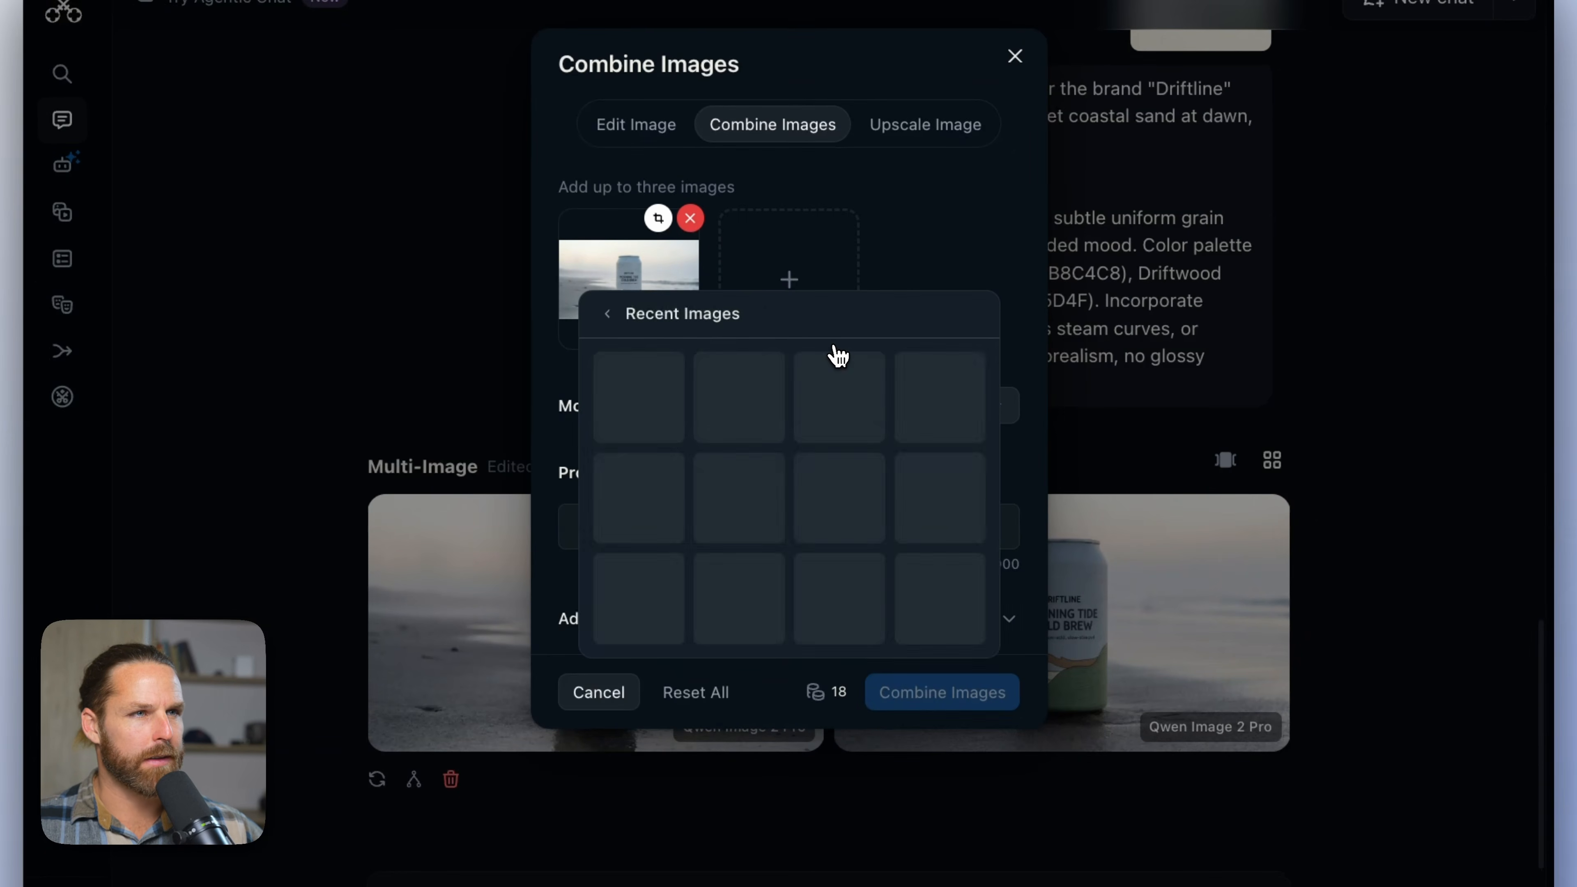
{"action": "left_click", "coordinate": [824, 510]}
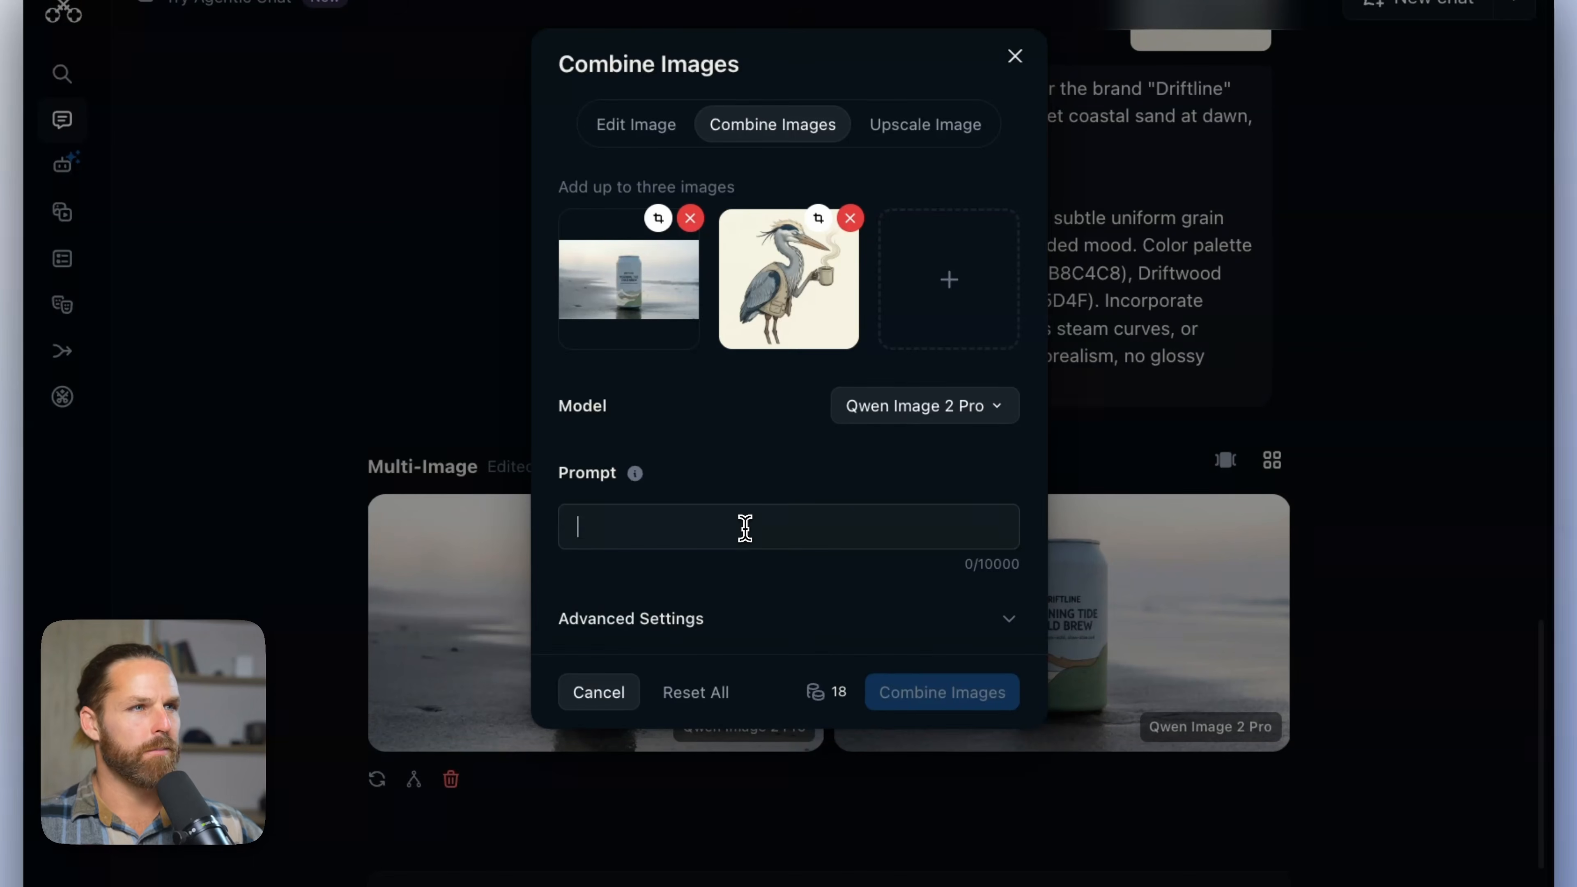
- Enter the prompt "Superimpose the blue heron character image cleanly onto the cold brew coffee can over the waves under the text." and combine the images
{"action": "type", "text": "Superimpose the blue heron chara"}
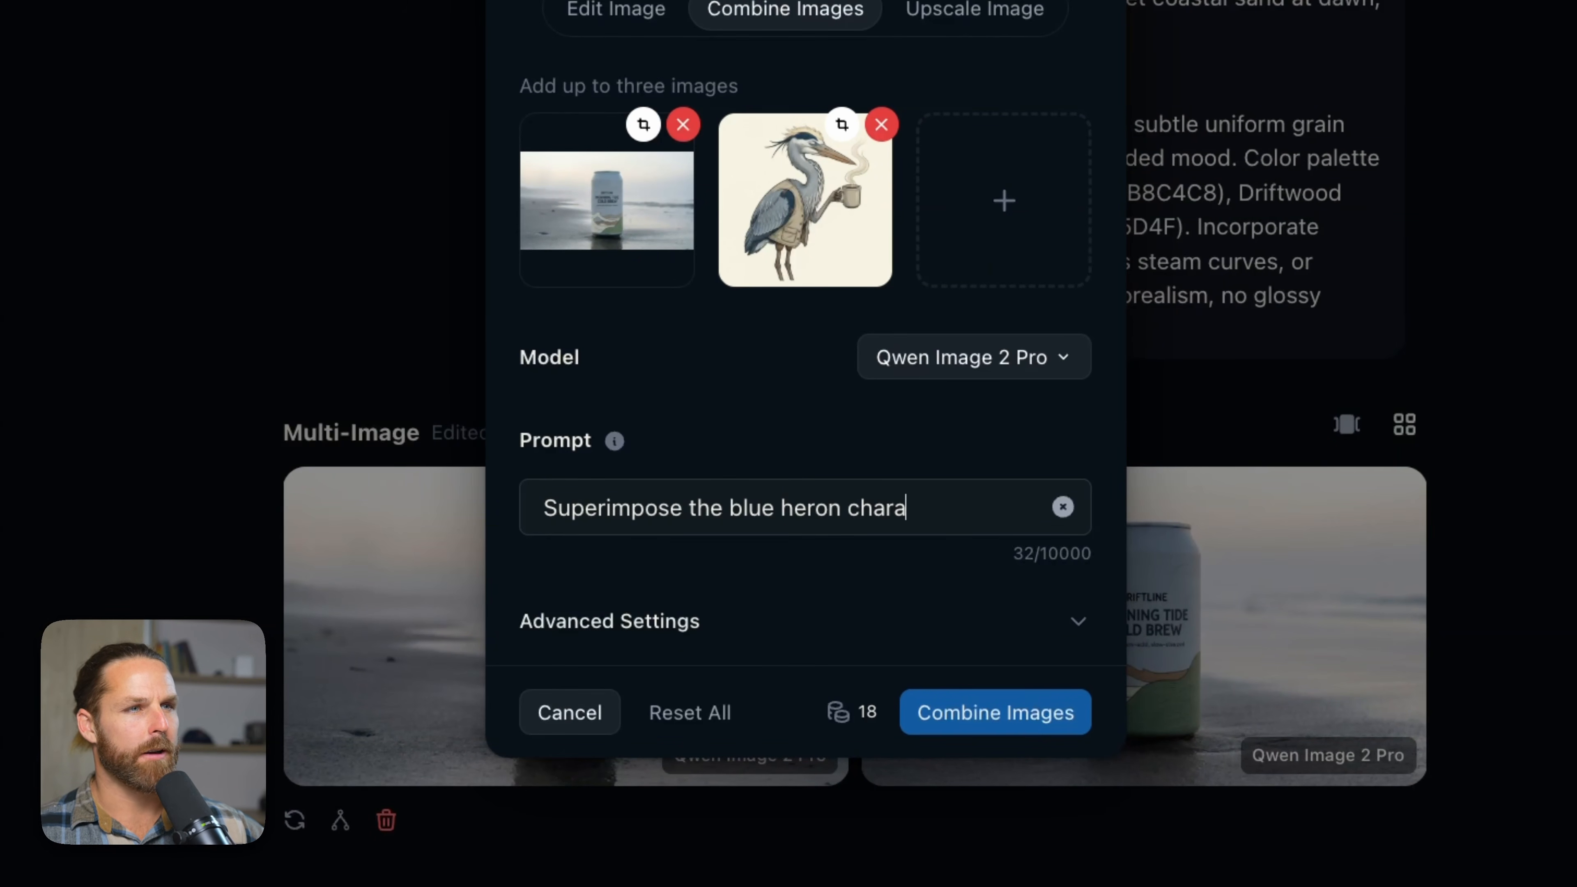
{"action": "type", "text": "cter image cleanly onto t"}
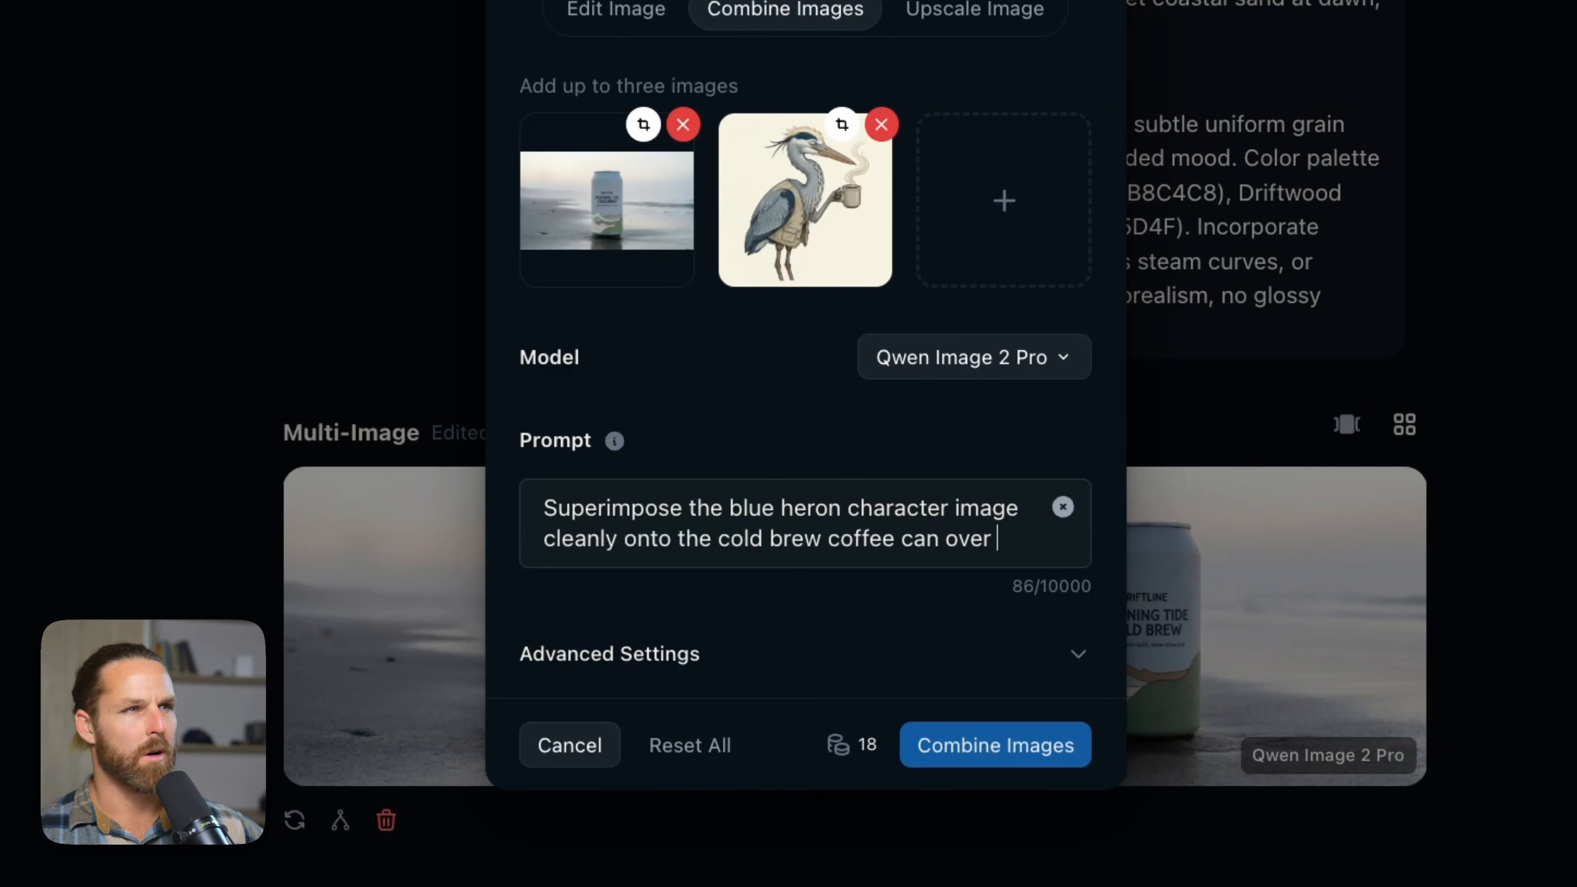
{"action": "type", "text": "he cold brew coffee ca"}
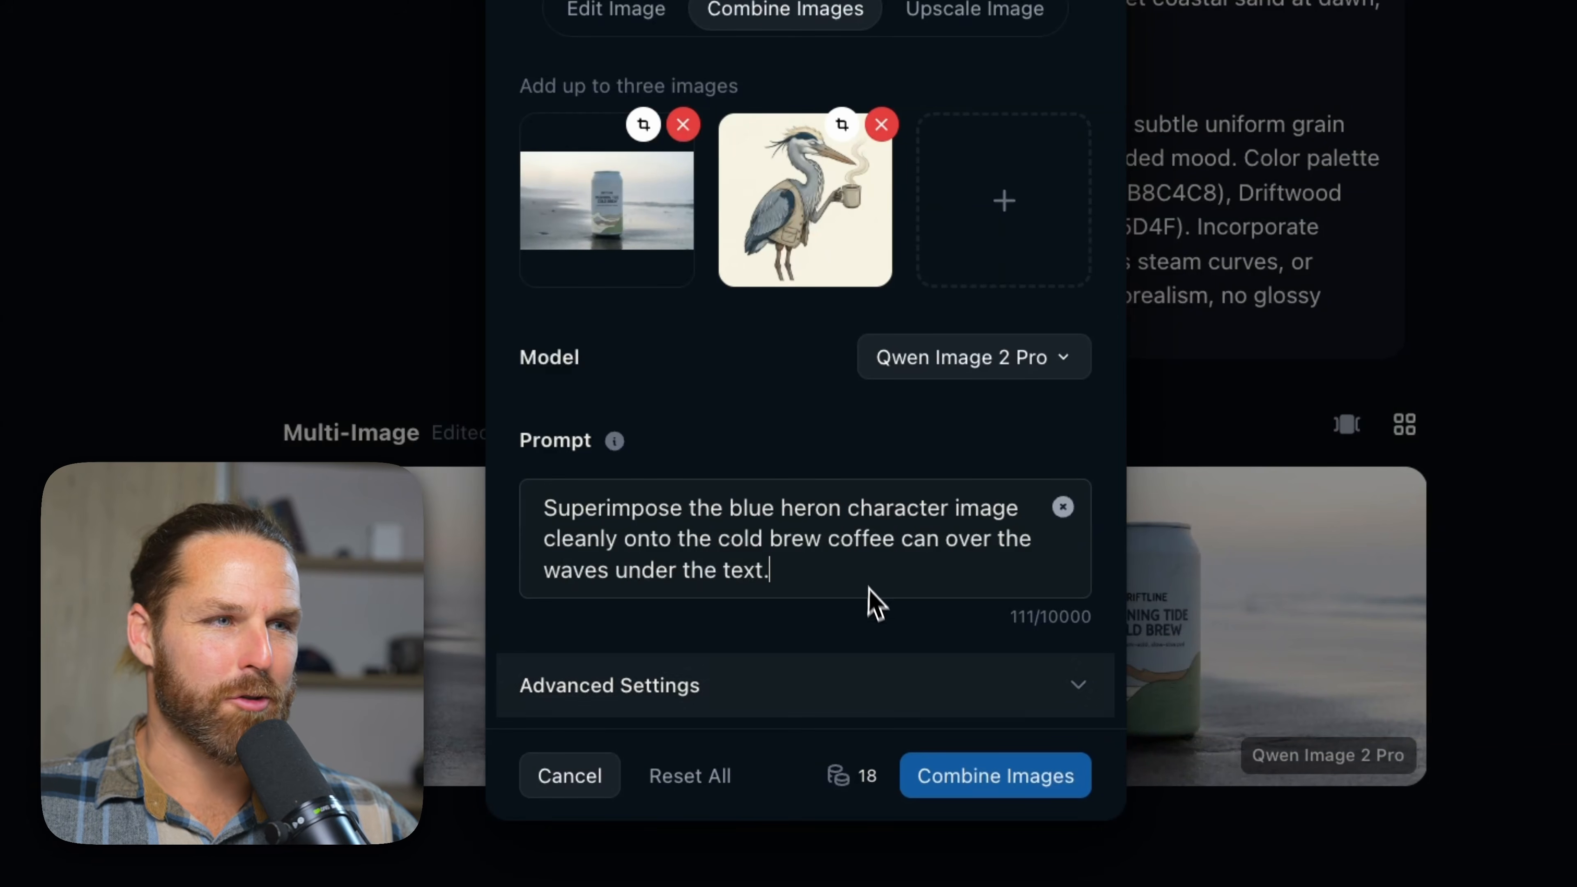
{"action": "left_click", "coordinate": [990, 686]}
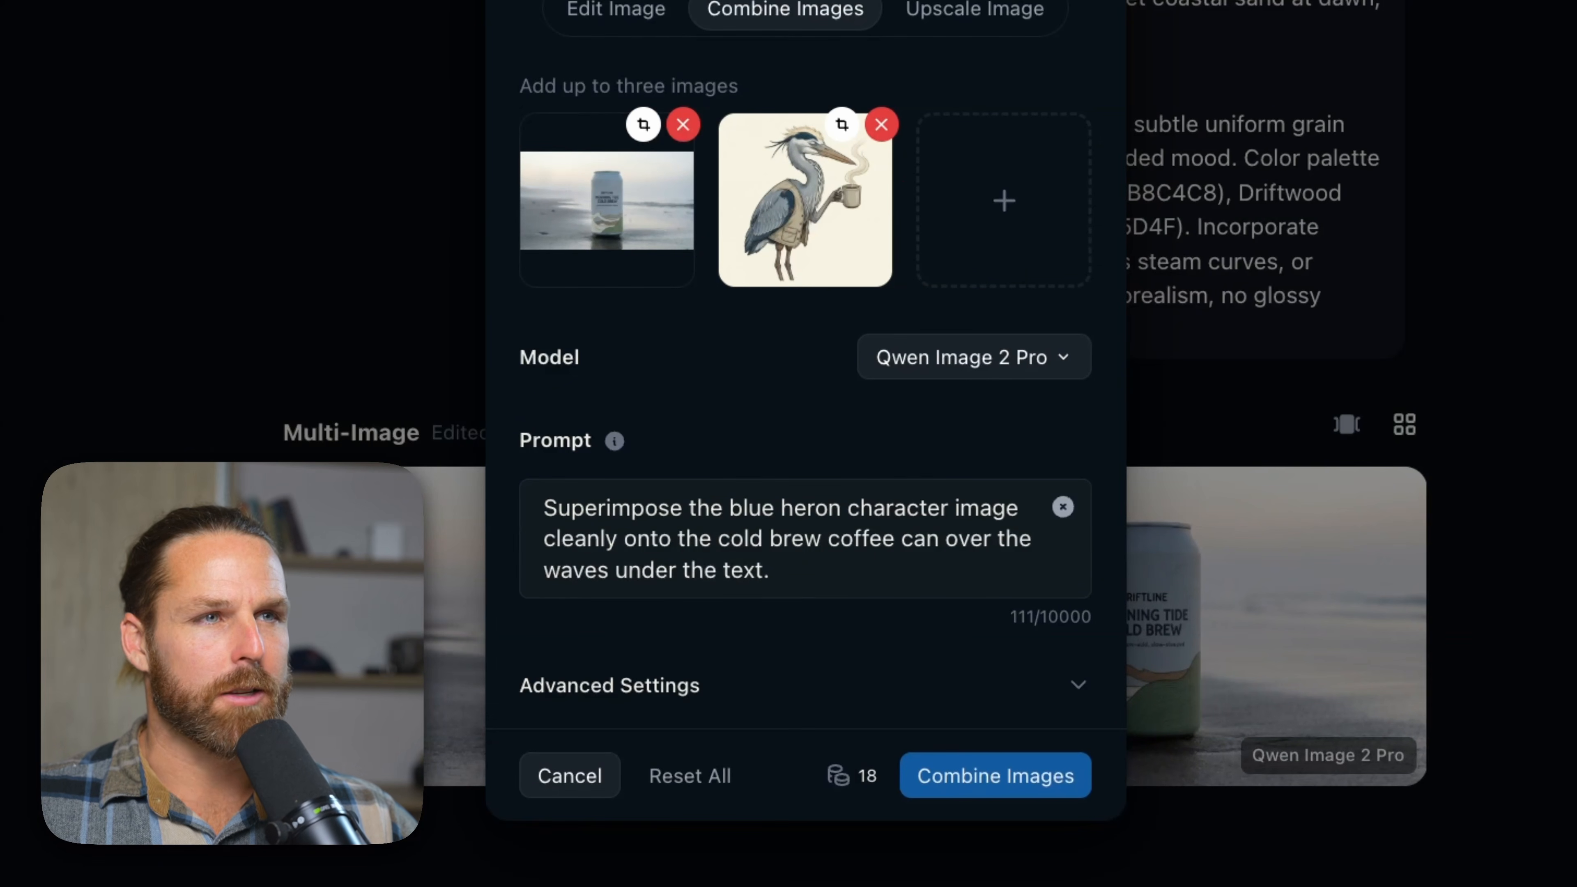
{"action": "left_click", "coordinate": [1034, 777]}
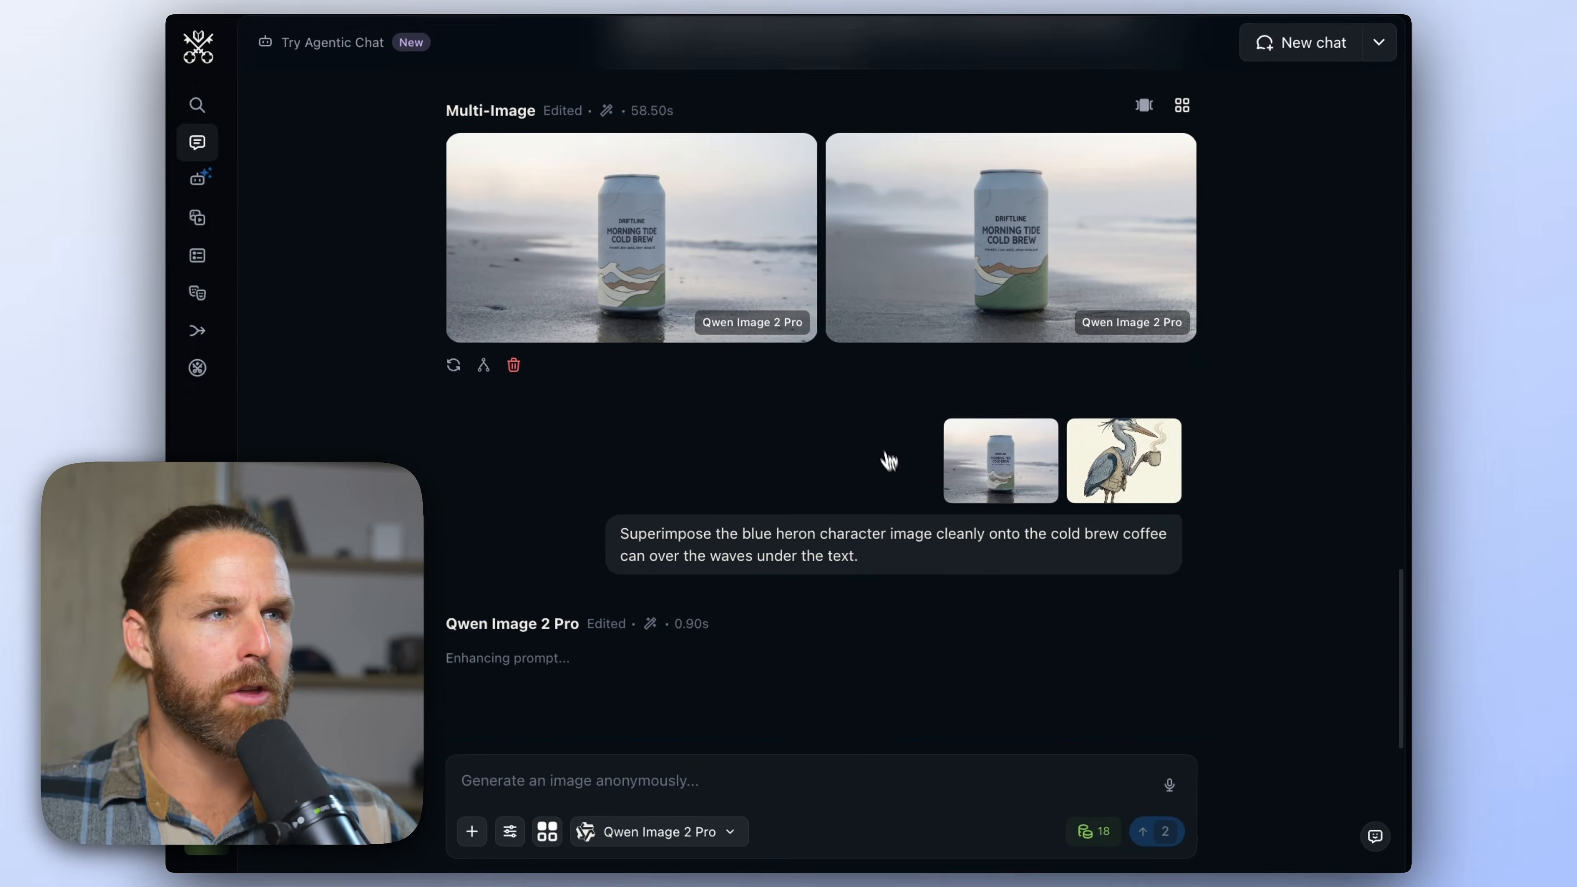
- Revisit the heron-free can hero shots at full size and return to the combine request in the chat
{"action": "left_click", "coordinate": [679, 292]}
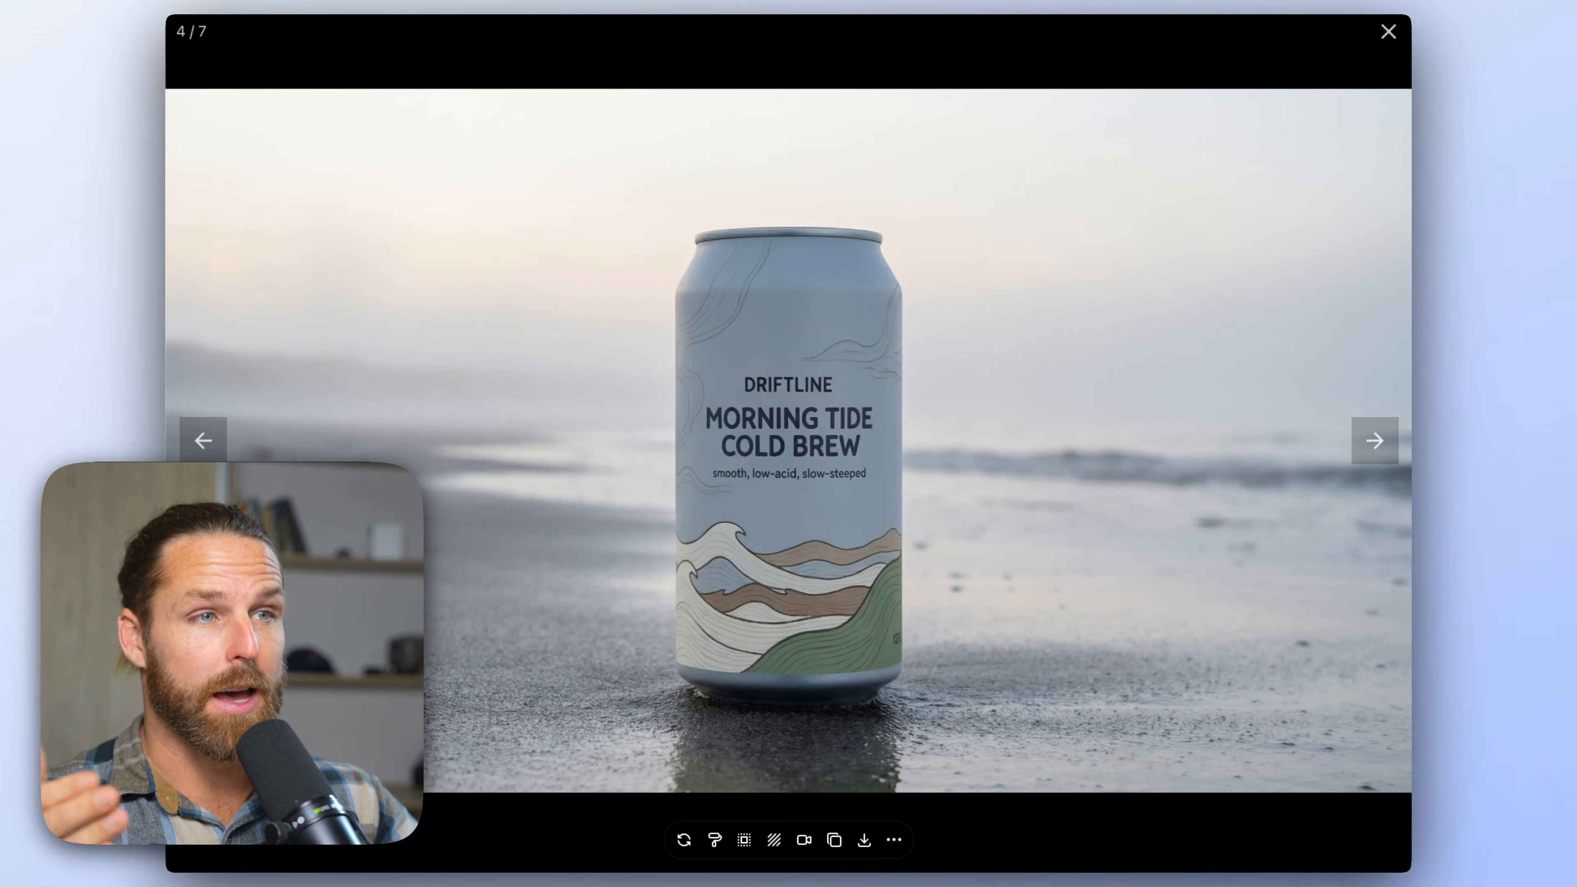
{"action": "key", "text": "Right"}
{"action": "key", "text": "Escape"}
{"action": "scroll", "coordinate": [959, 429], "scroll_direction": "down", "scroll_amount": 2}
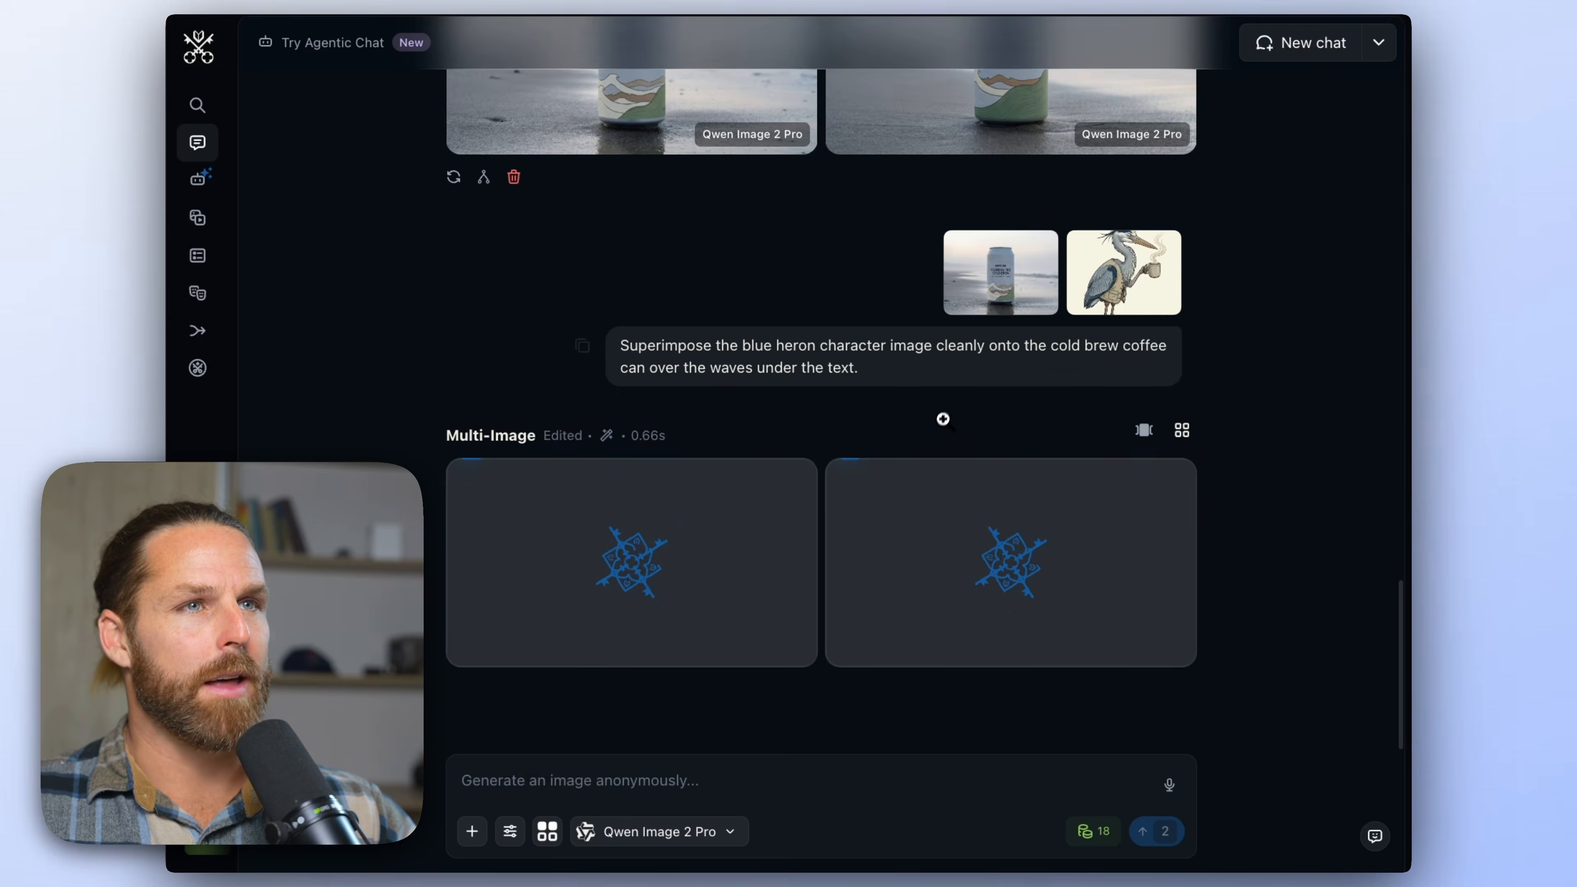
- View the flat gray can label at full size and return to the combined heron can images
{"action": "scroll", "coordinate": [942, 419], "scroll_direction": "up", "scroll_amount": 8}
{"action": "left_click", "coordinate": [1037, 256]}
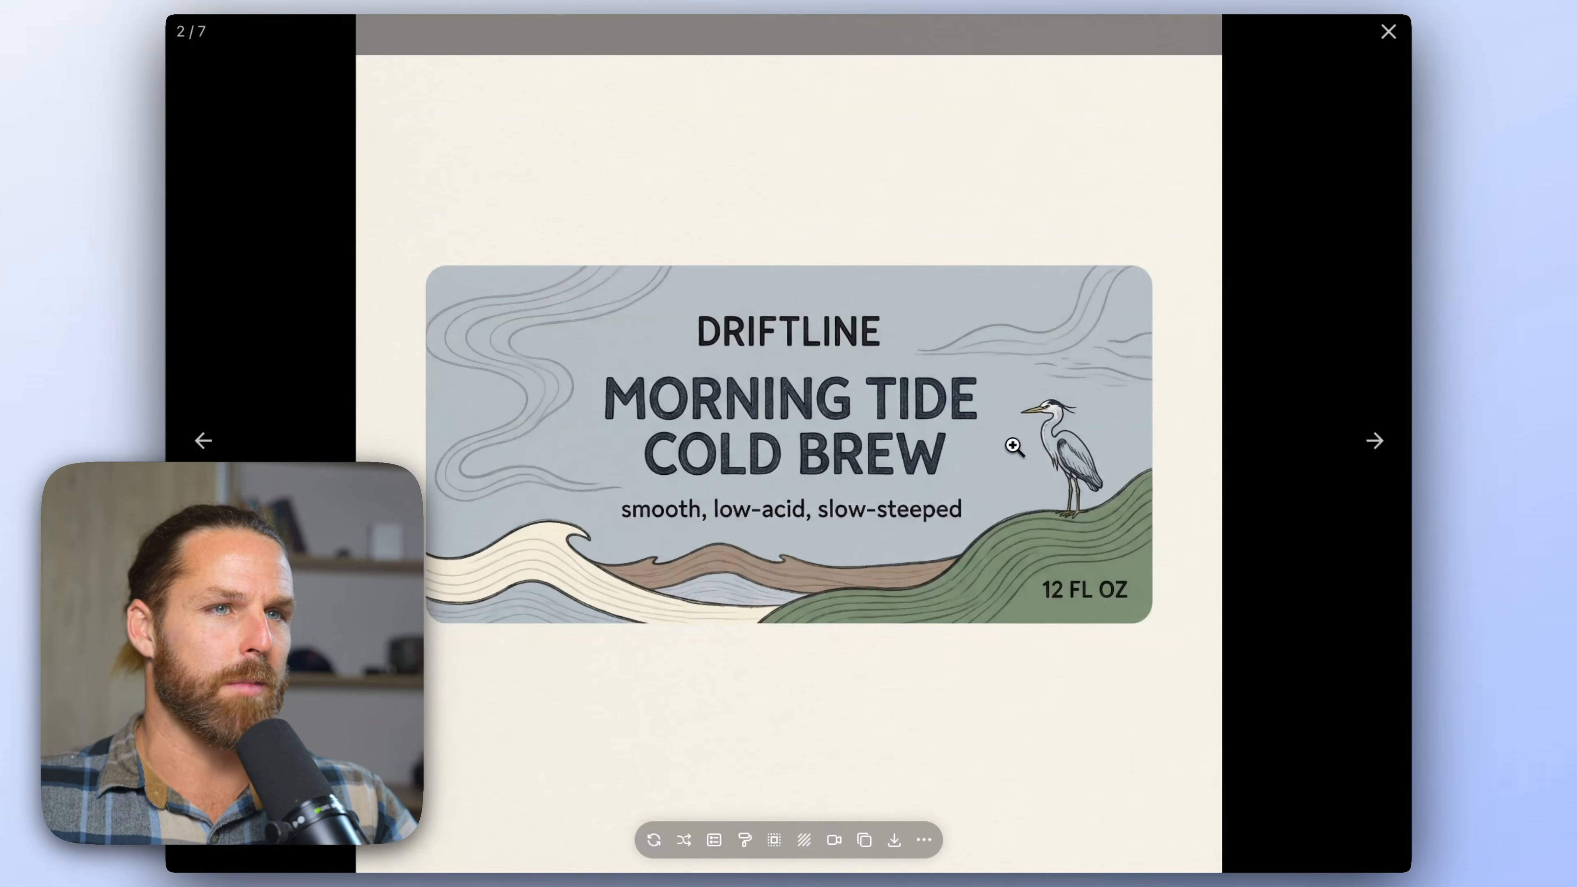
{"action": "key", "text": "Escape"}
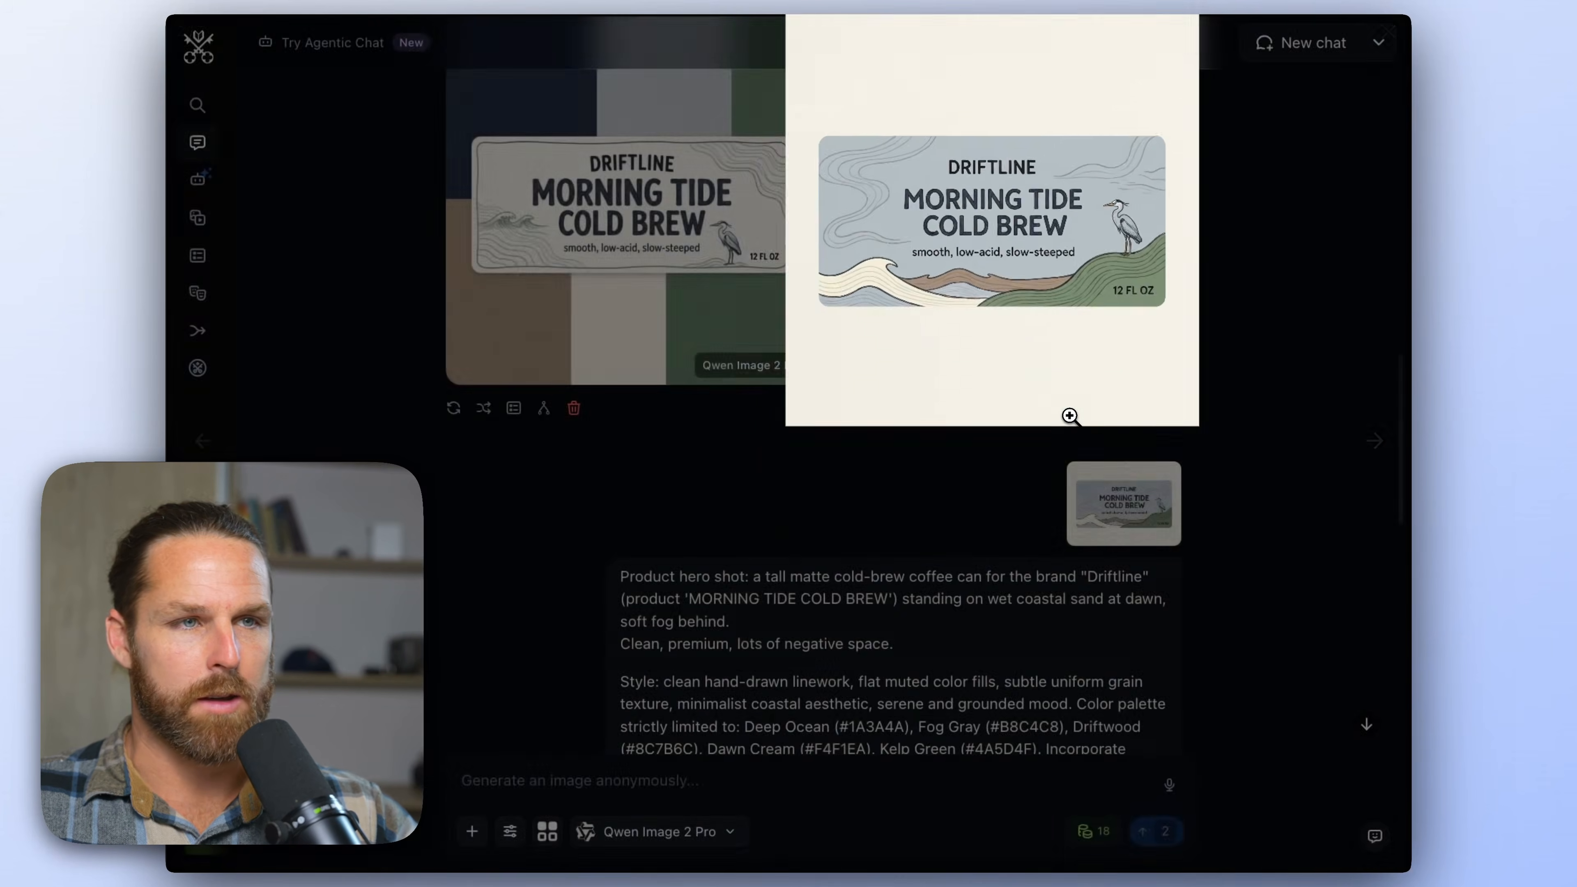
{"action": "scroll", "coordinate": [933, 431], "scroll_direction": "down", "scroll_amount": 10}
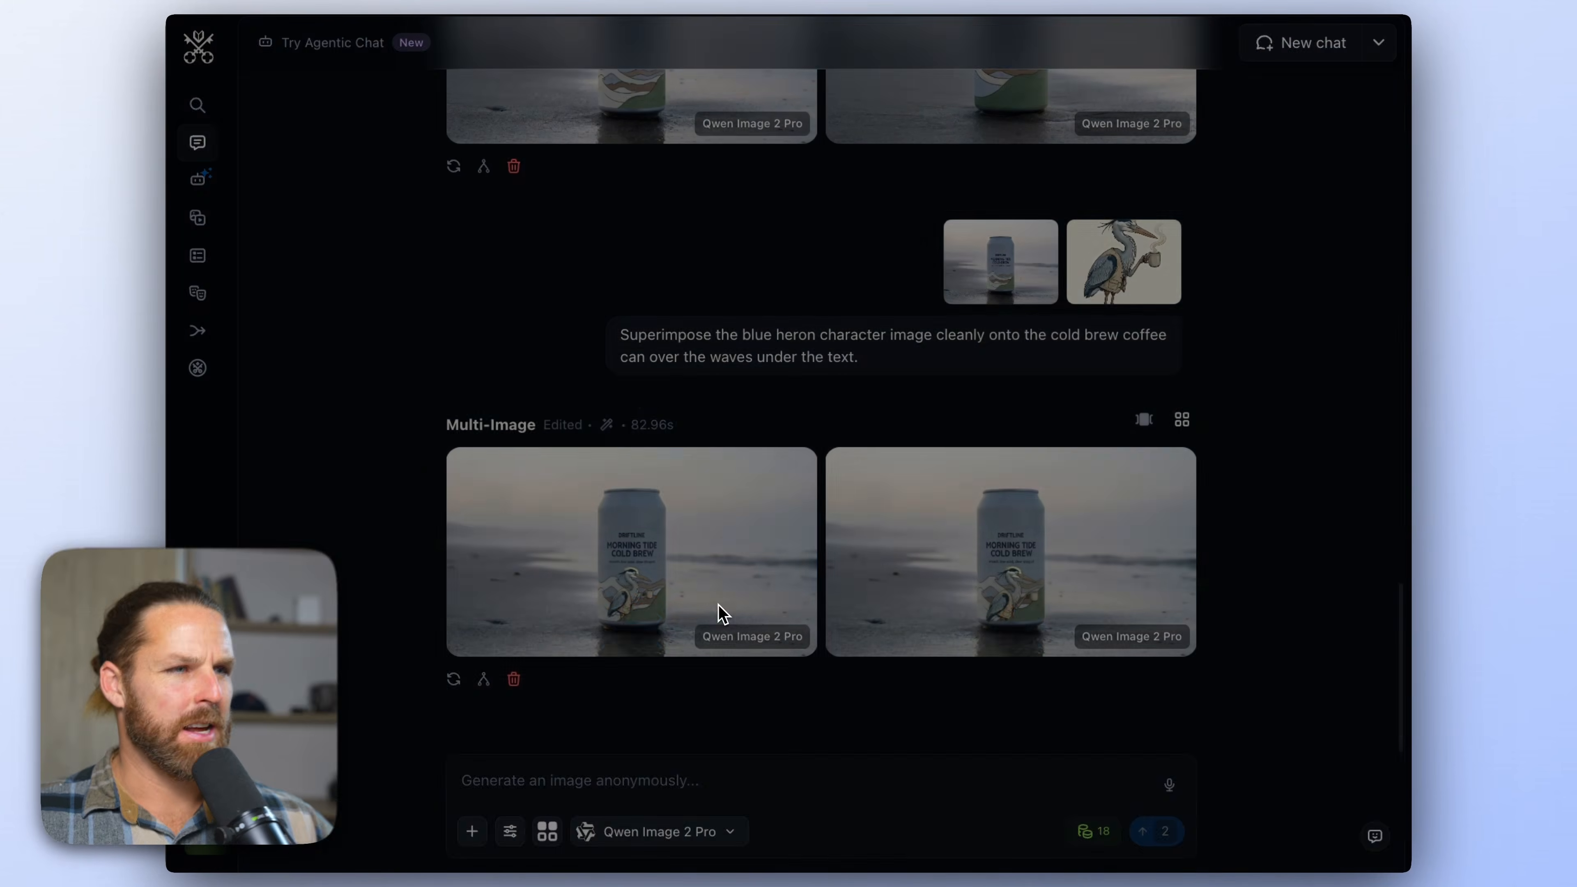
- Edit the first combined can image with "fix the subtext on the can: "SMOOTH, LOW-ACID, SLOW-STEEPED"" and view the neighbouring combined image
{"action": "left_click", "coordinate": [718, 604]}
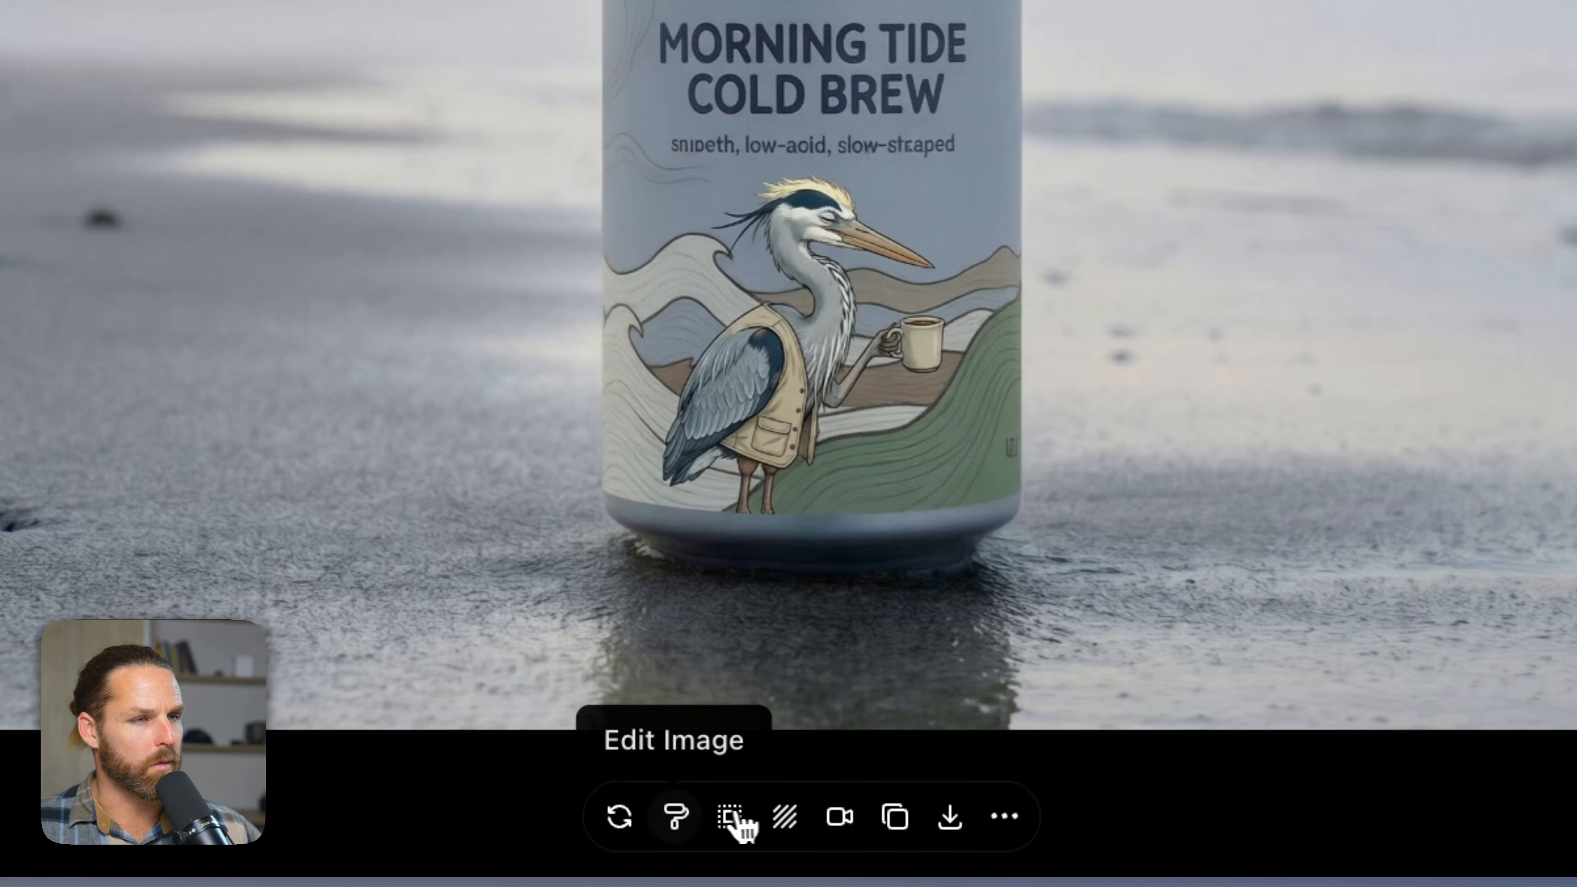
{"action": "left_click", "coordinate": [683, 814]}
{"action": "type", "text": "fix the subtext on the can: \"SMOOTH, LOW-ACID, SLOW-STEEPED\""}
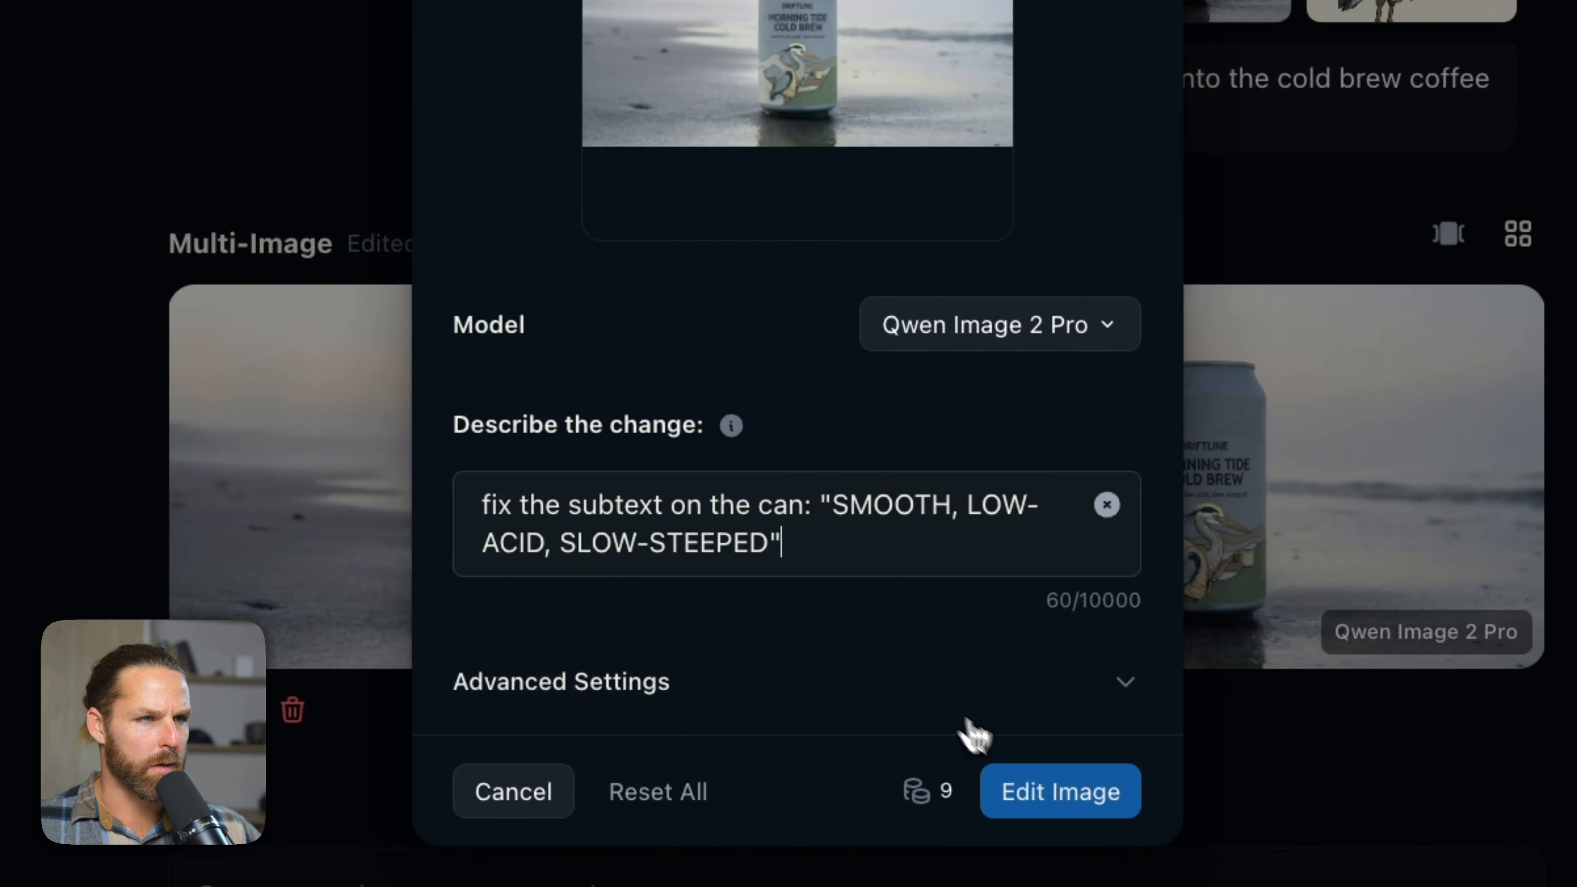
{"action": "left_click", "coordinate": [1087, 807]}
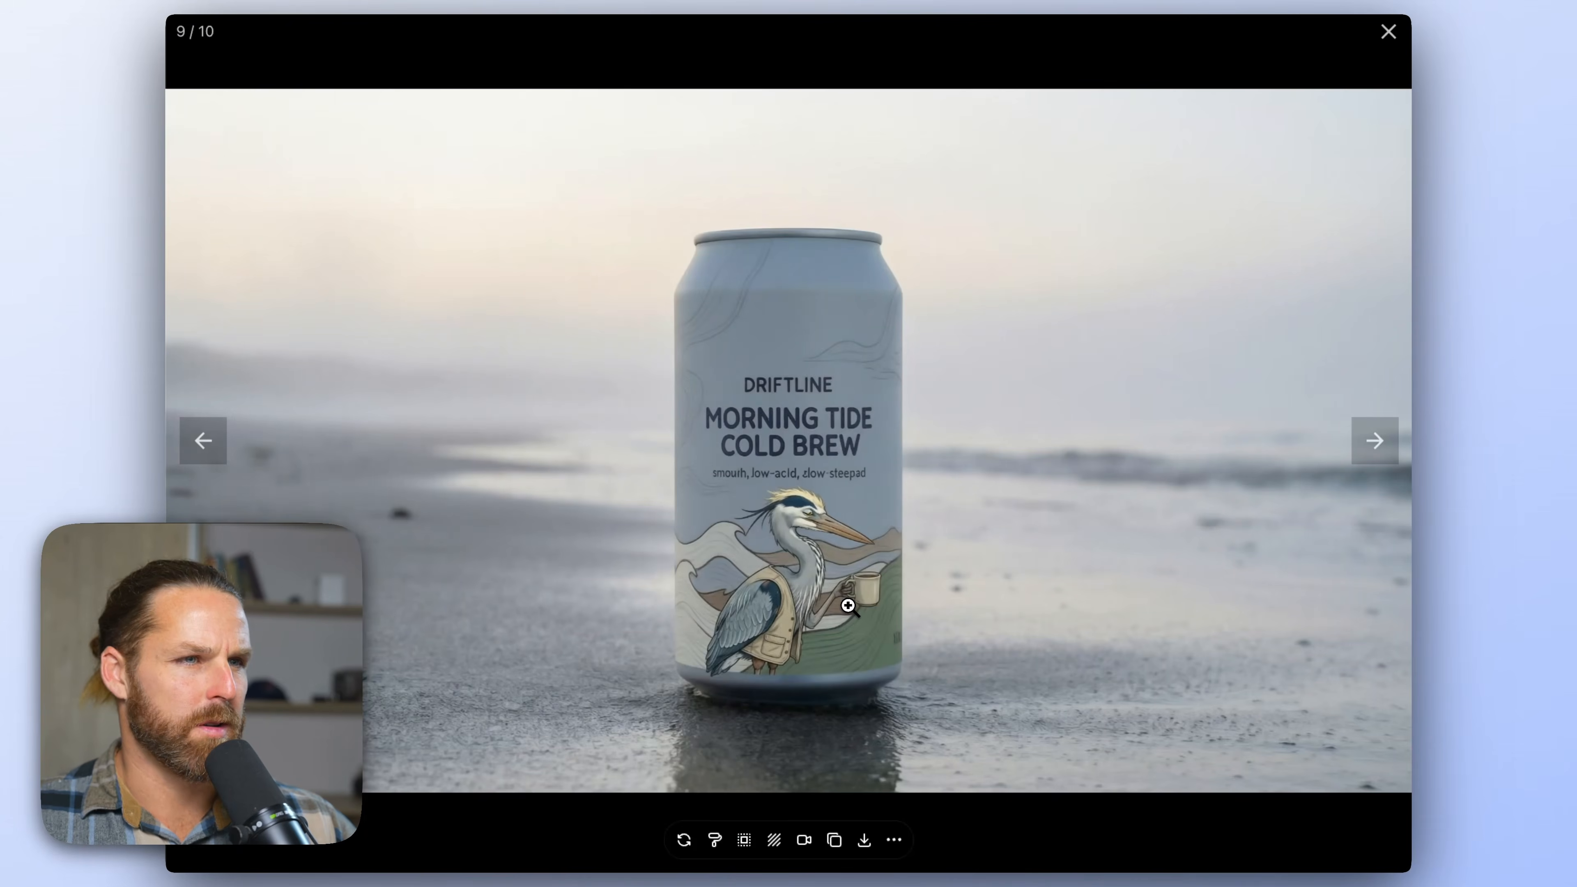
{"action": "key", "text": "Left"}
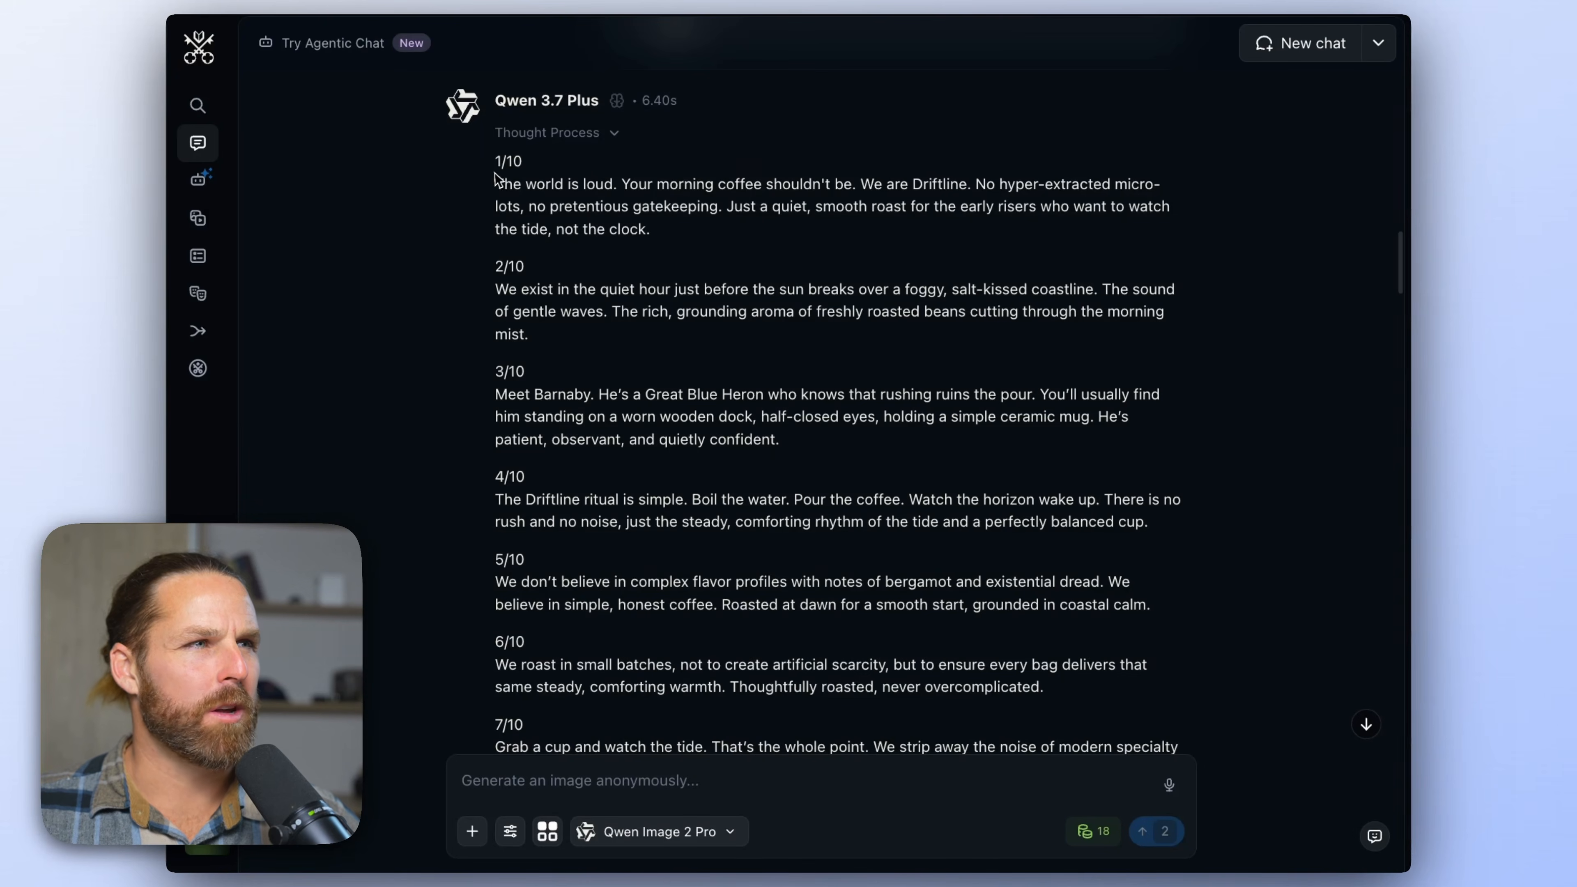
- Examine the ten-part Driftline tweet thread in the earlier response, from post 1/10 onward
{"action": "left_click_drag", "start_coordinate": [482, 168], "coordinate": [872, 309]}
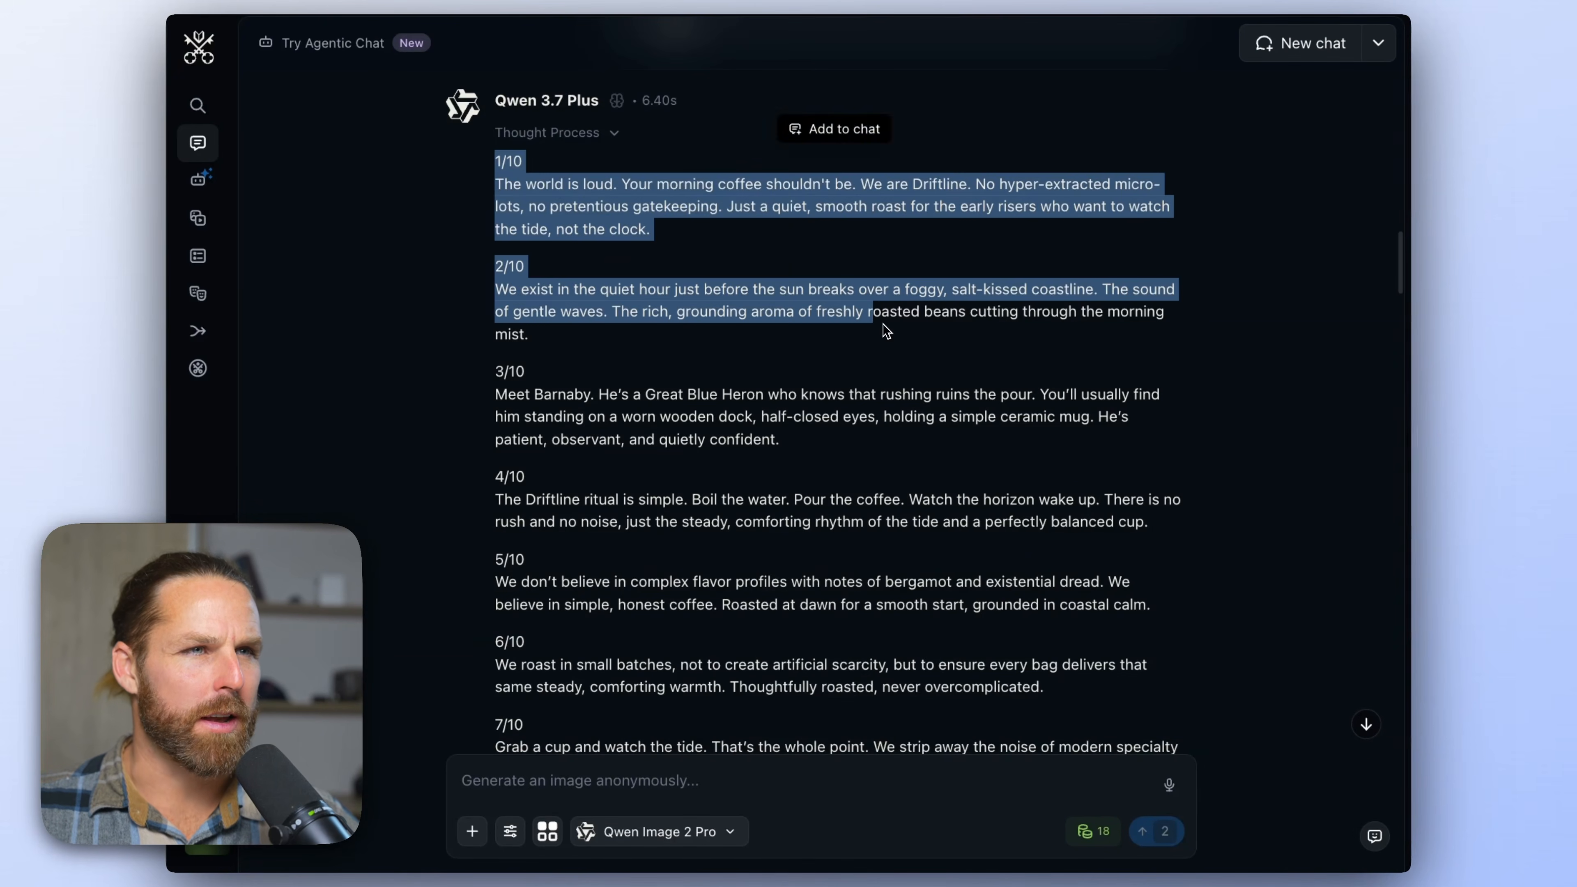
{"action": "left_click", "coordinate": [885, 331]}
{"action": "scroll", "coordinate": [886, 330], "scroll_direction": "up", "scroll_amount": 3}
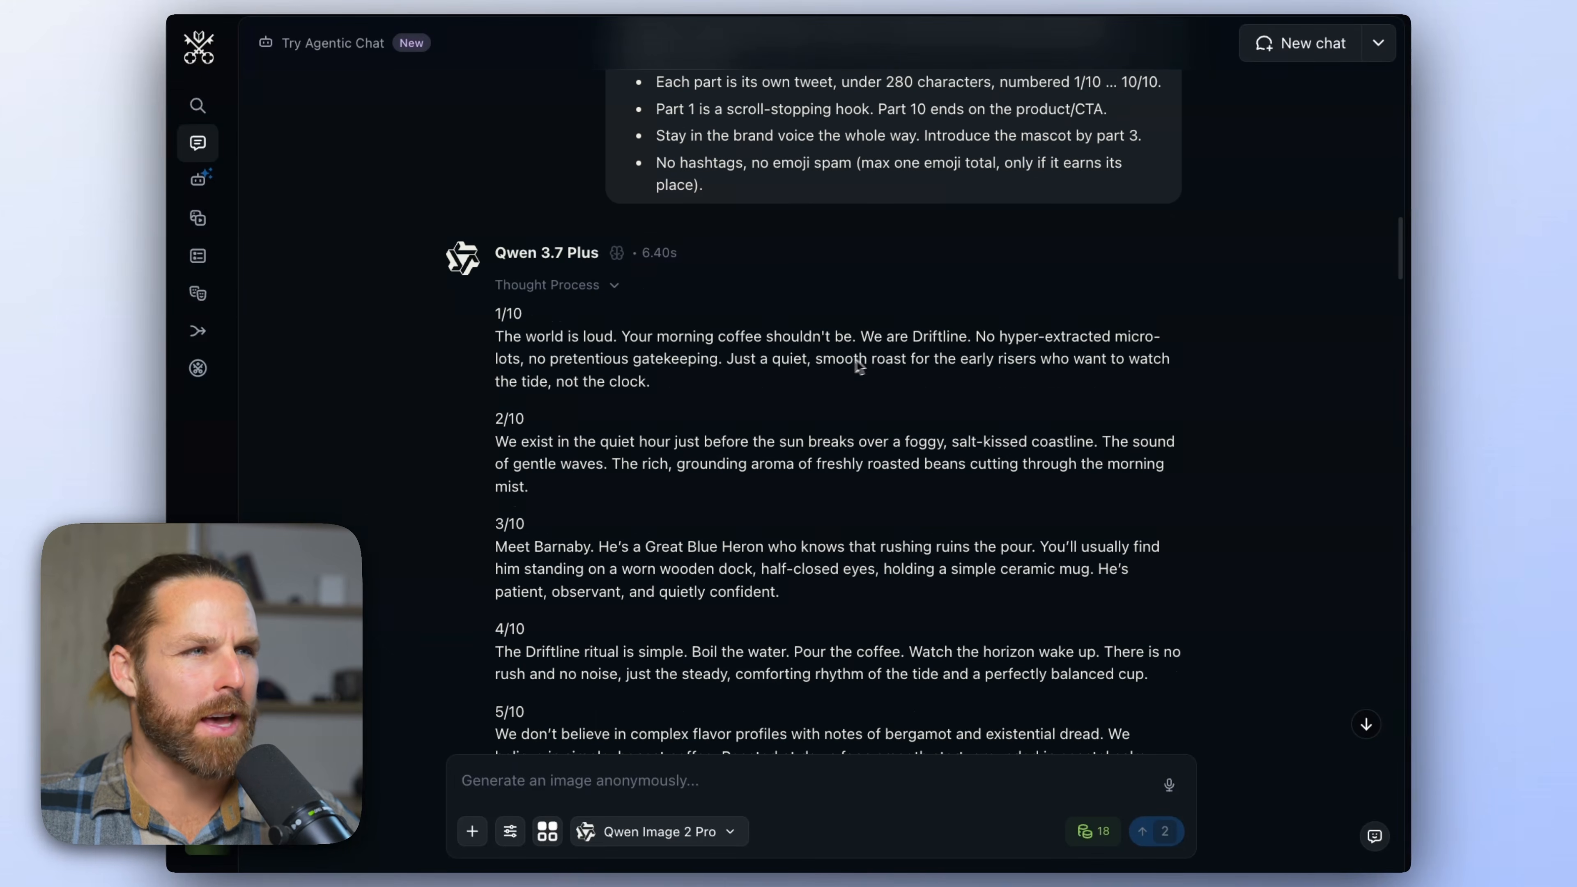
{"action": "left_click_drag", "start_coordinate": [508, 316], "coordinate": [685, 386]}
{"action": "left_click", "coordinate": [684, 388]}
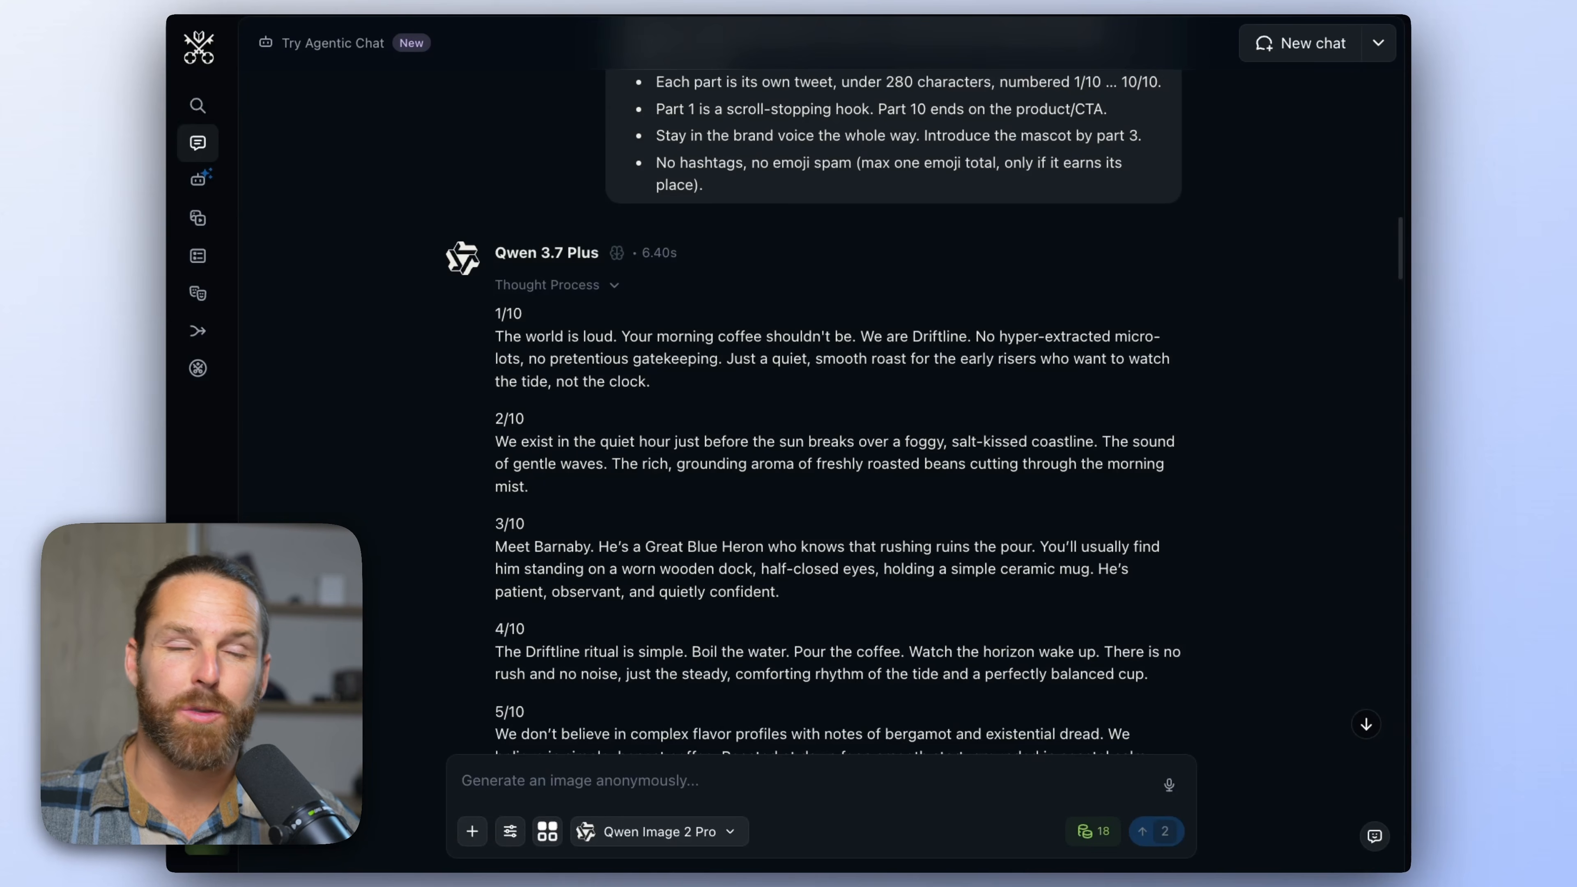
{"action": "left_click_drag", "start_coordinate": [490, 312], "coordinate": [855, 580]}
{"action": "scroll", "coordinate": [847, 472], "scroll_direction": "down", "scroll_amount": 9}
{"action": "left_click", "coordinate": [855, 581]}
- Copy the complete tweet thread response and start a new chat
{"action": "scroll", "coordinate": [707, 341], "scroll_direction": "down", "scroll_amount": 2}
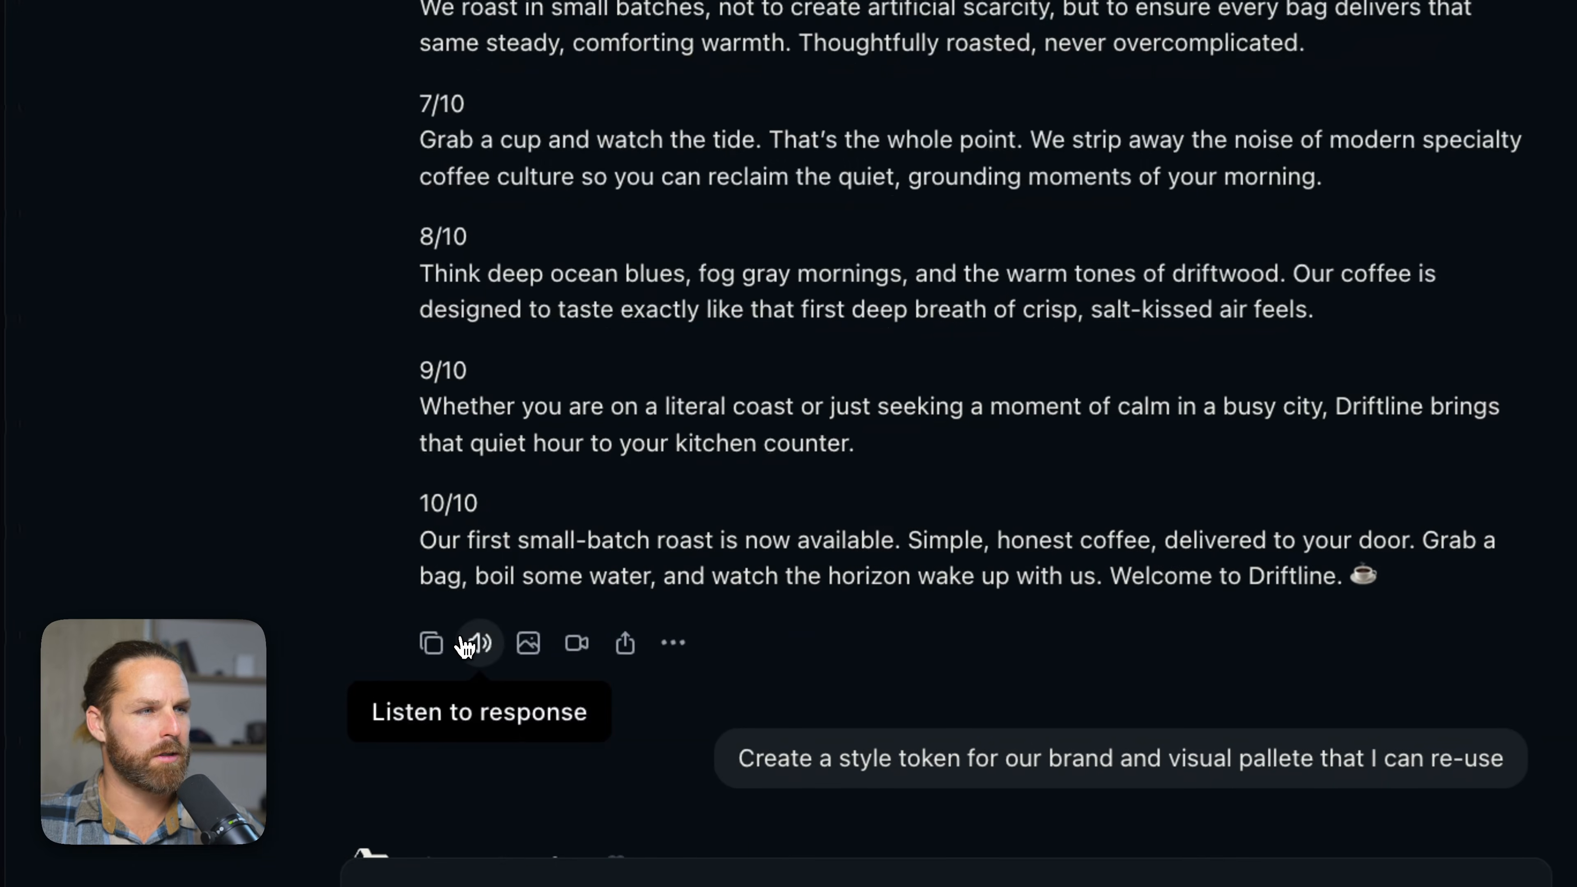
{"action": "scroll", "coordinate": [556, 416], "scroll_direction": "up", "scroll_amount": 5}
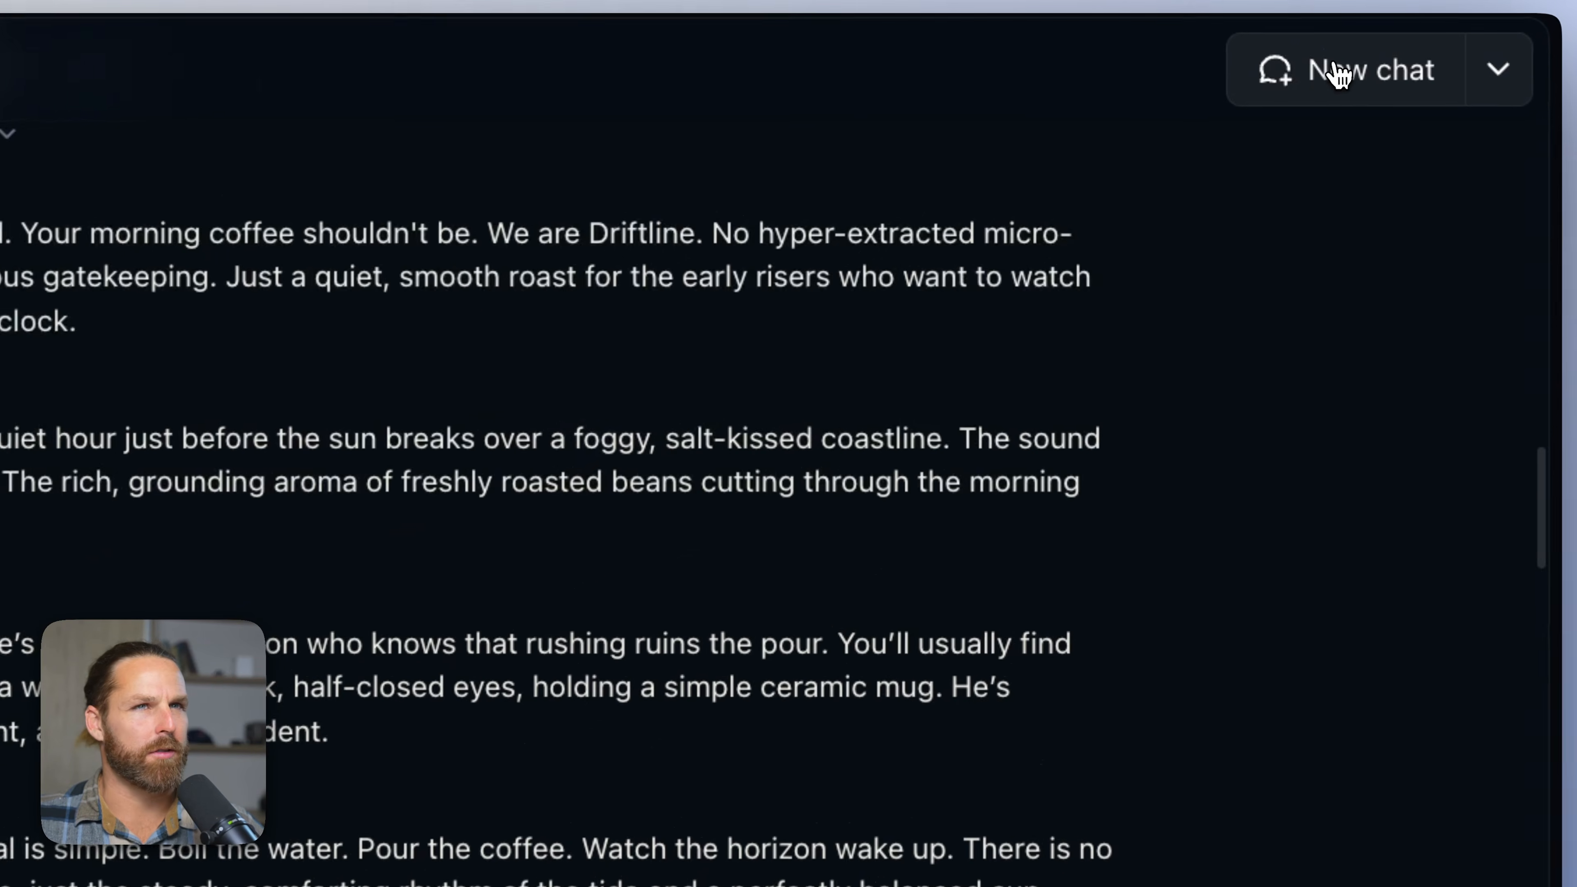
{"action": "left_click", "coordinate": [1446, 35]}
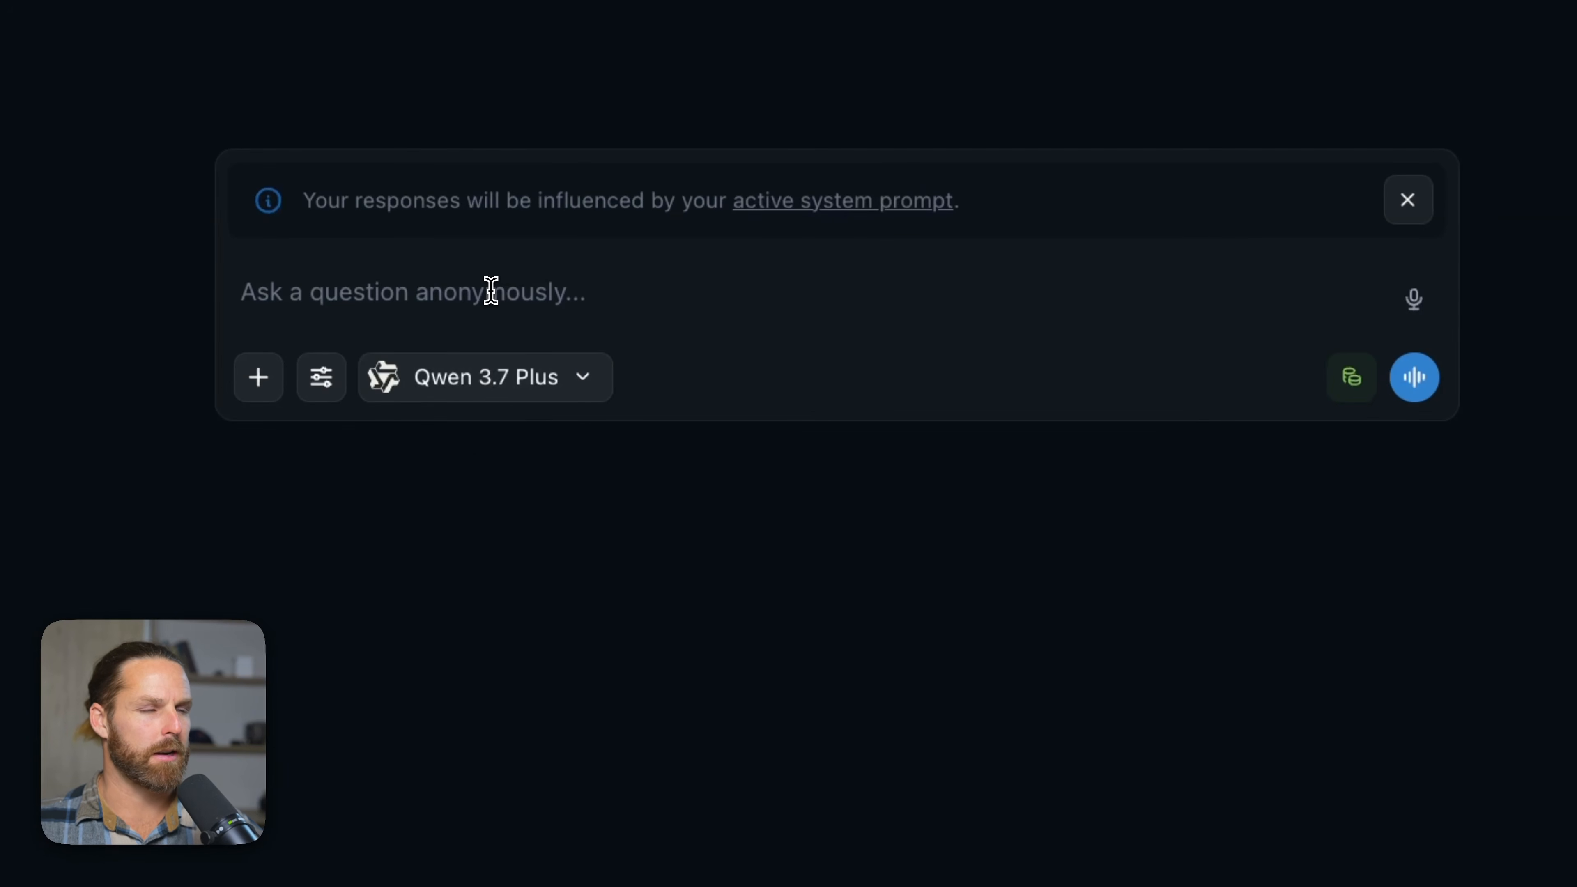
- Send the request "Give me an on-brand image generation prompt for each post in the tweet thread:" followed by the copied thread
{"action": "type", "text": "Give me a"}
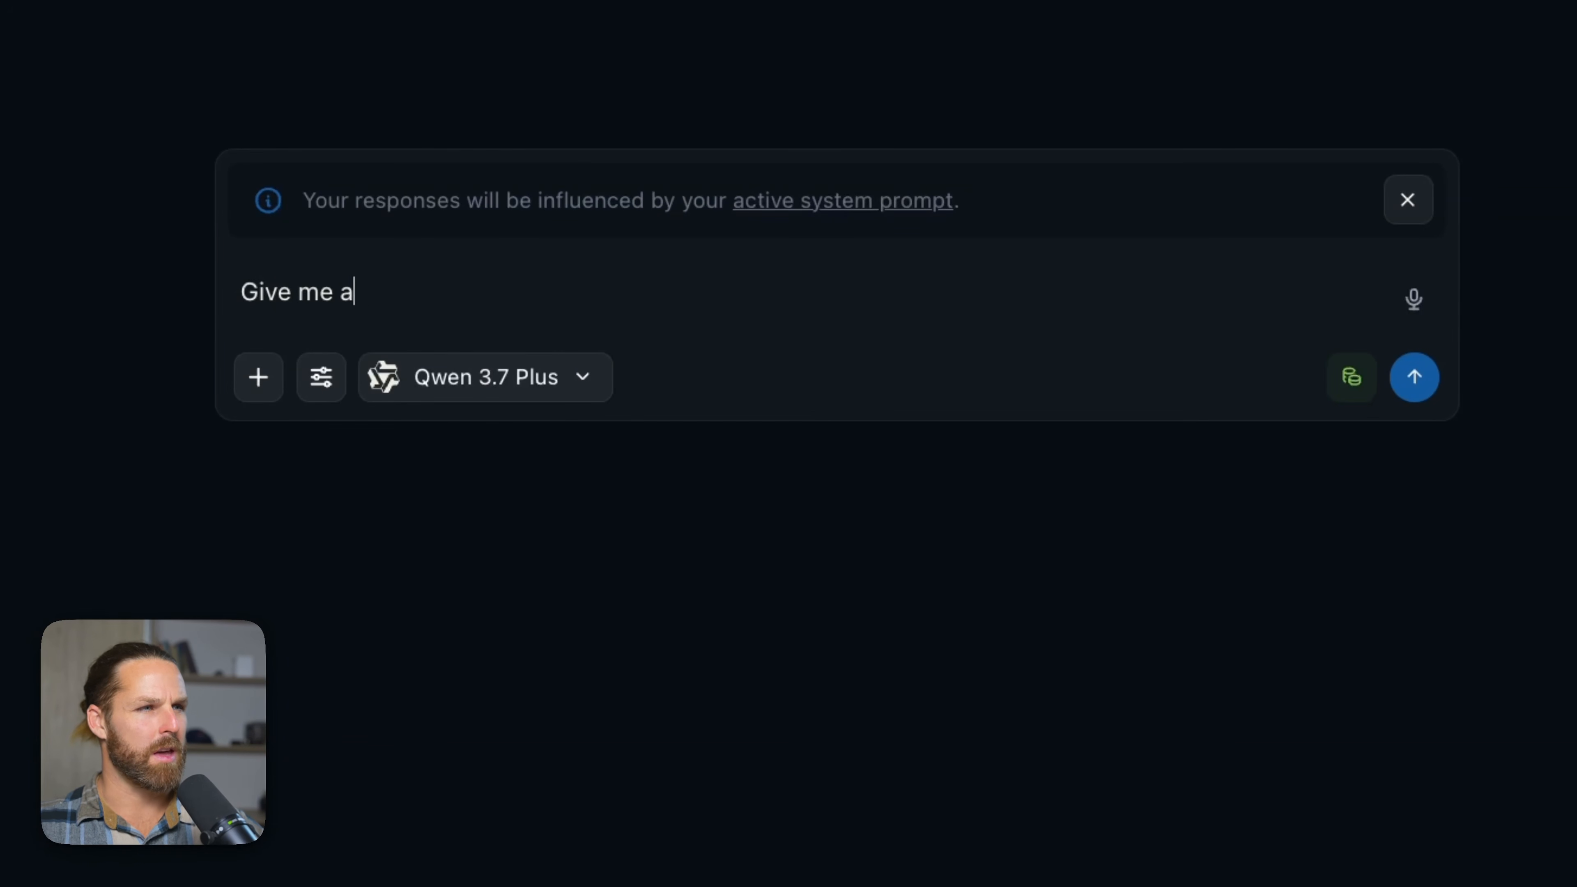
{"action": "type", "text": "n on-brand"}
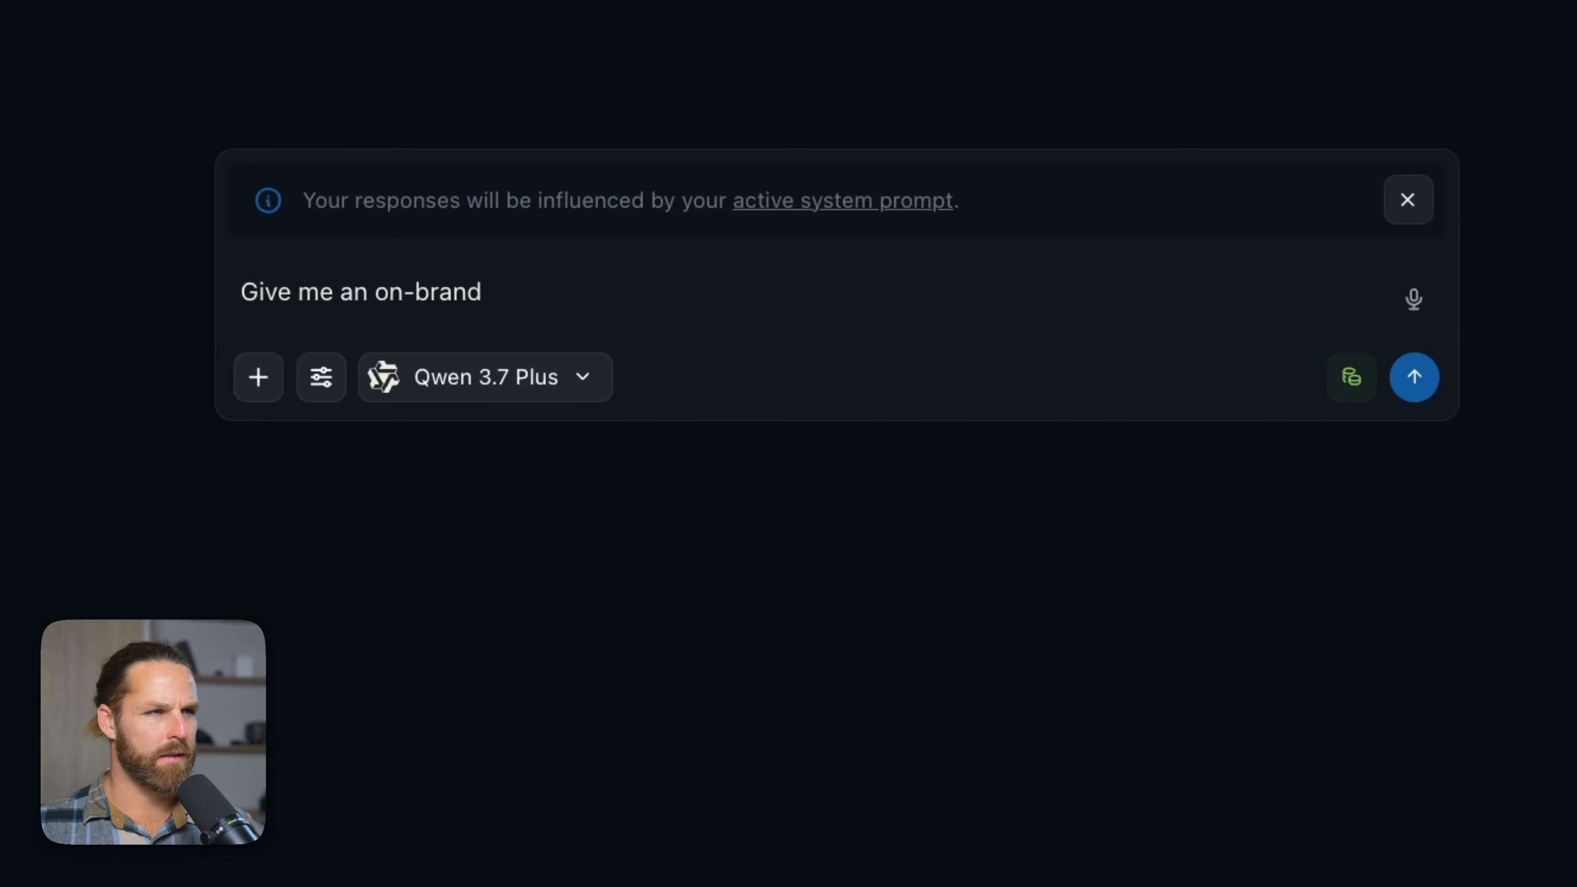
{"action": "type", "text": " image generation propmt"}
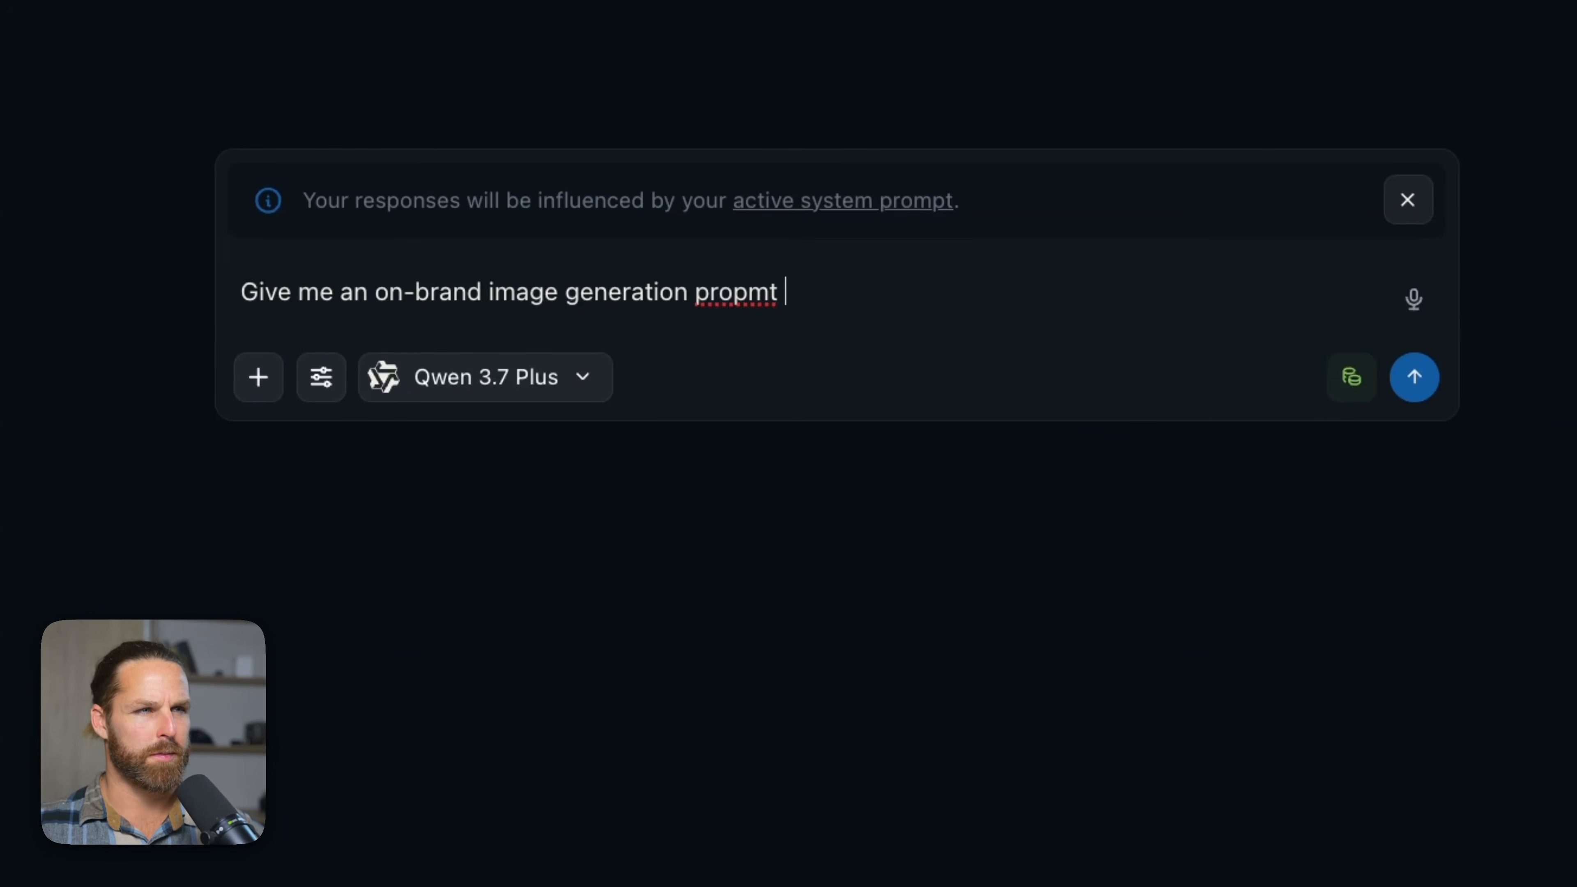
{"action": "key", "text": "BackSpace"}
{"action": "key", "text": "BackSpace"}
{"action": "key", "text": "BackSpace"}
{"action": "key", "text": "BackSpace"}
{"action": "type", "text": "mpt for each post in the"}
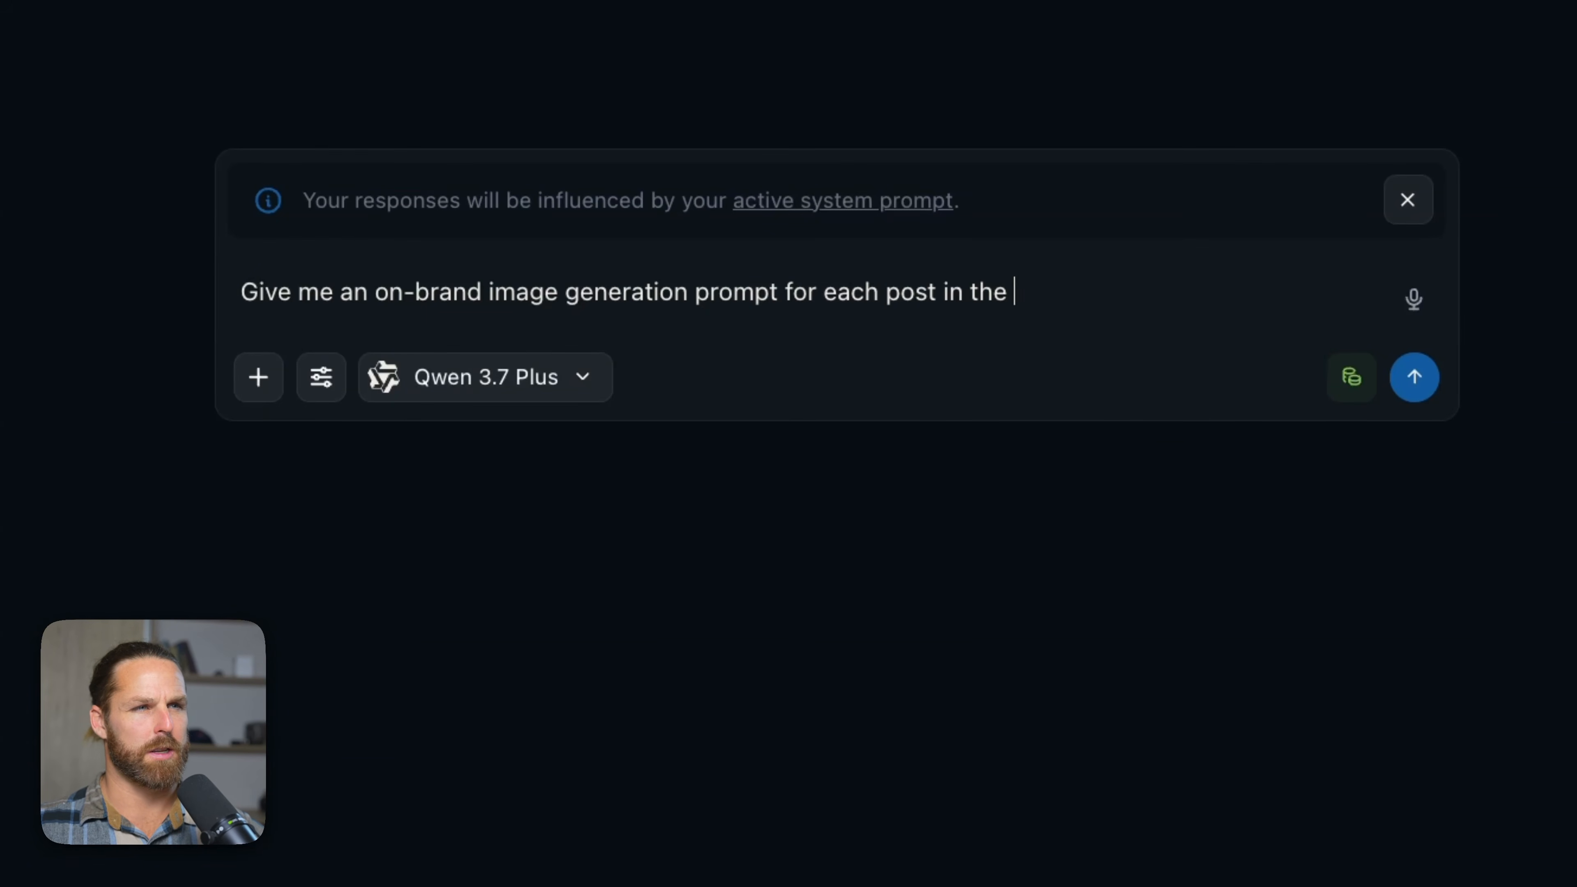
{"action": "type", "text": " tweet thread:"}
{"action": "key", "text": "shift+Return"}
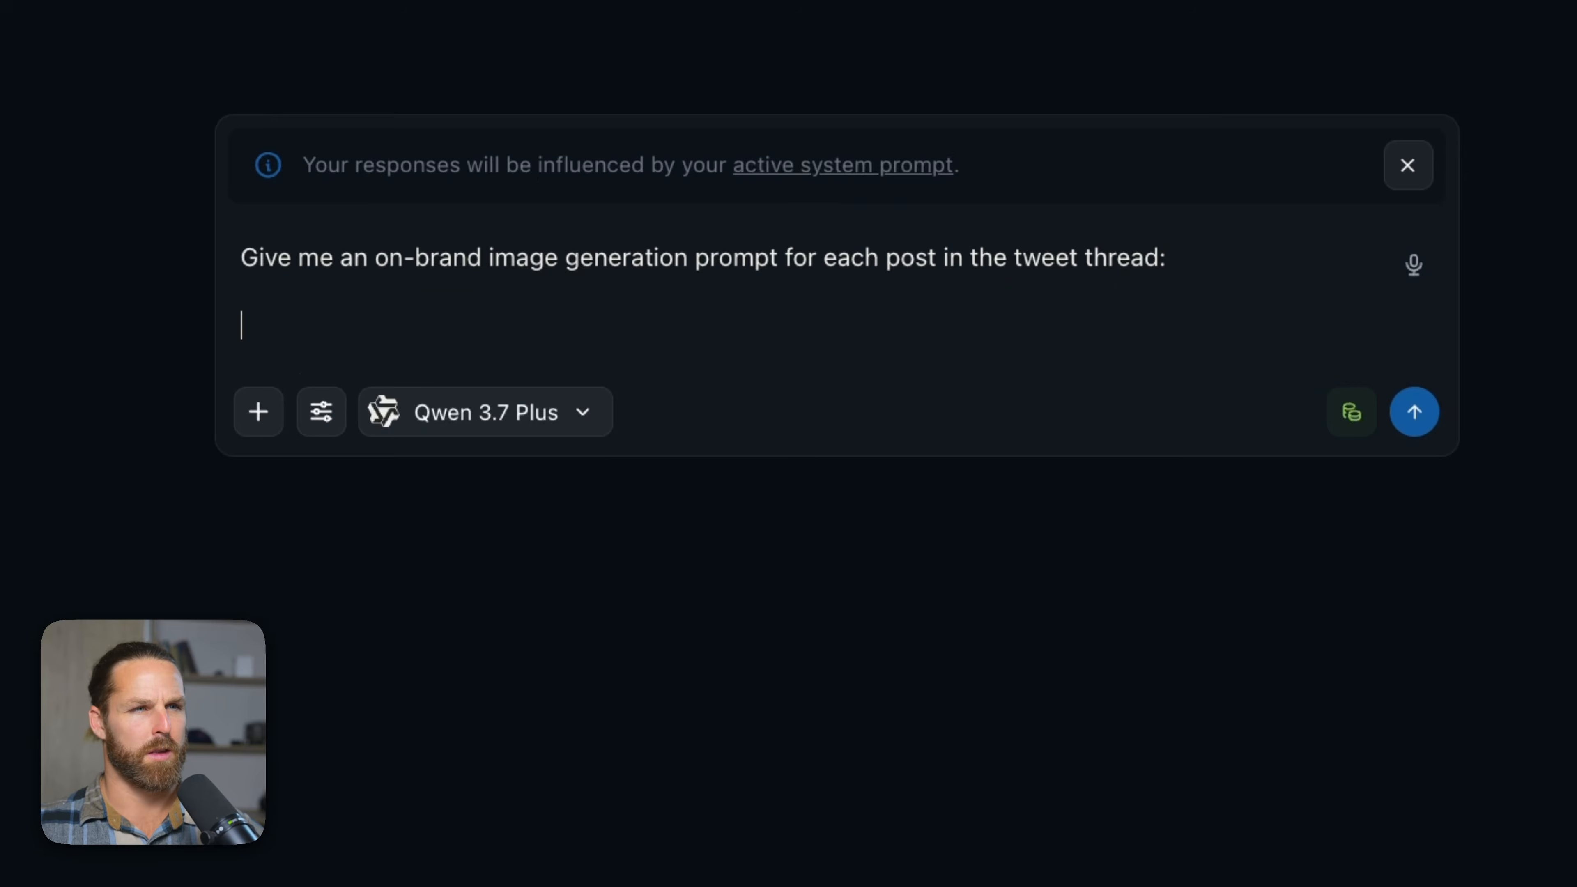
{"action": "key", "text": "ctrl+v"}
{"action": "key", "text": "Return"}
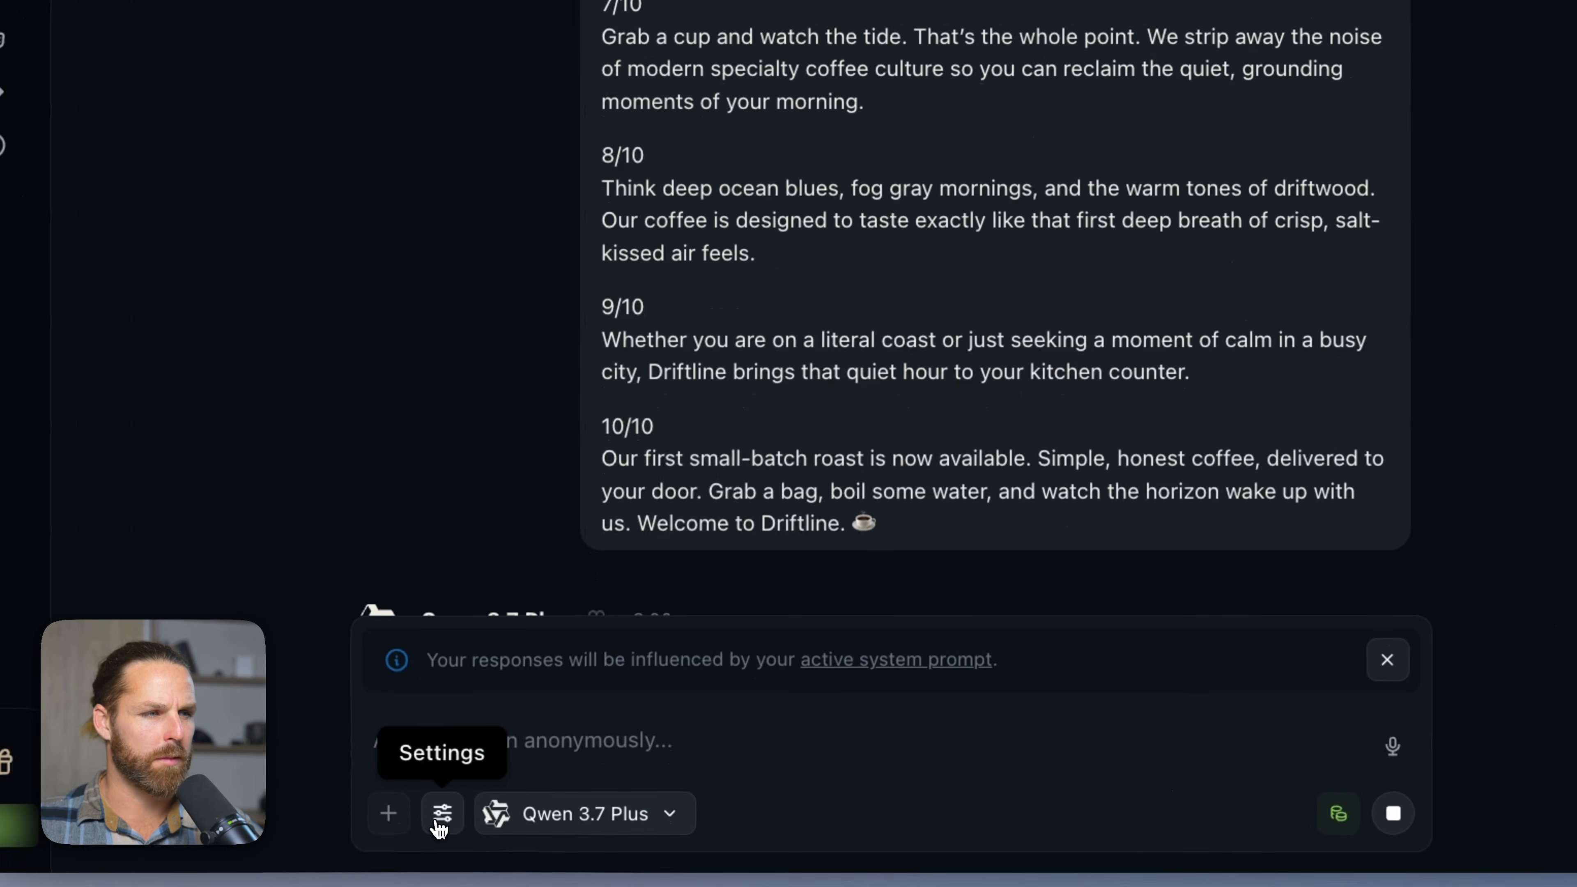
- Open the DRIFTLINE Assistant system prompt for editing and examine its illustration style and recurring motifs
{"action": "left_click", "coordinate": [510, 831]}
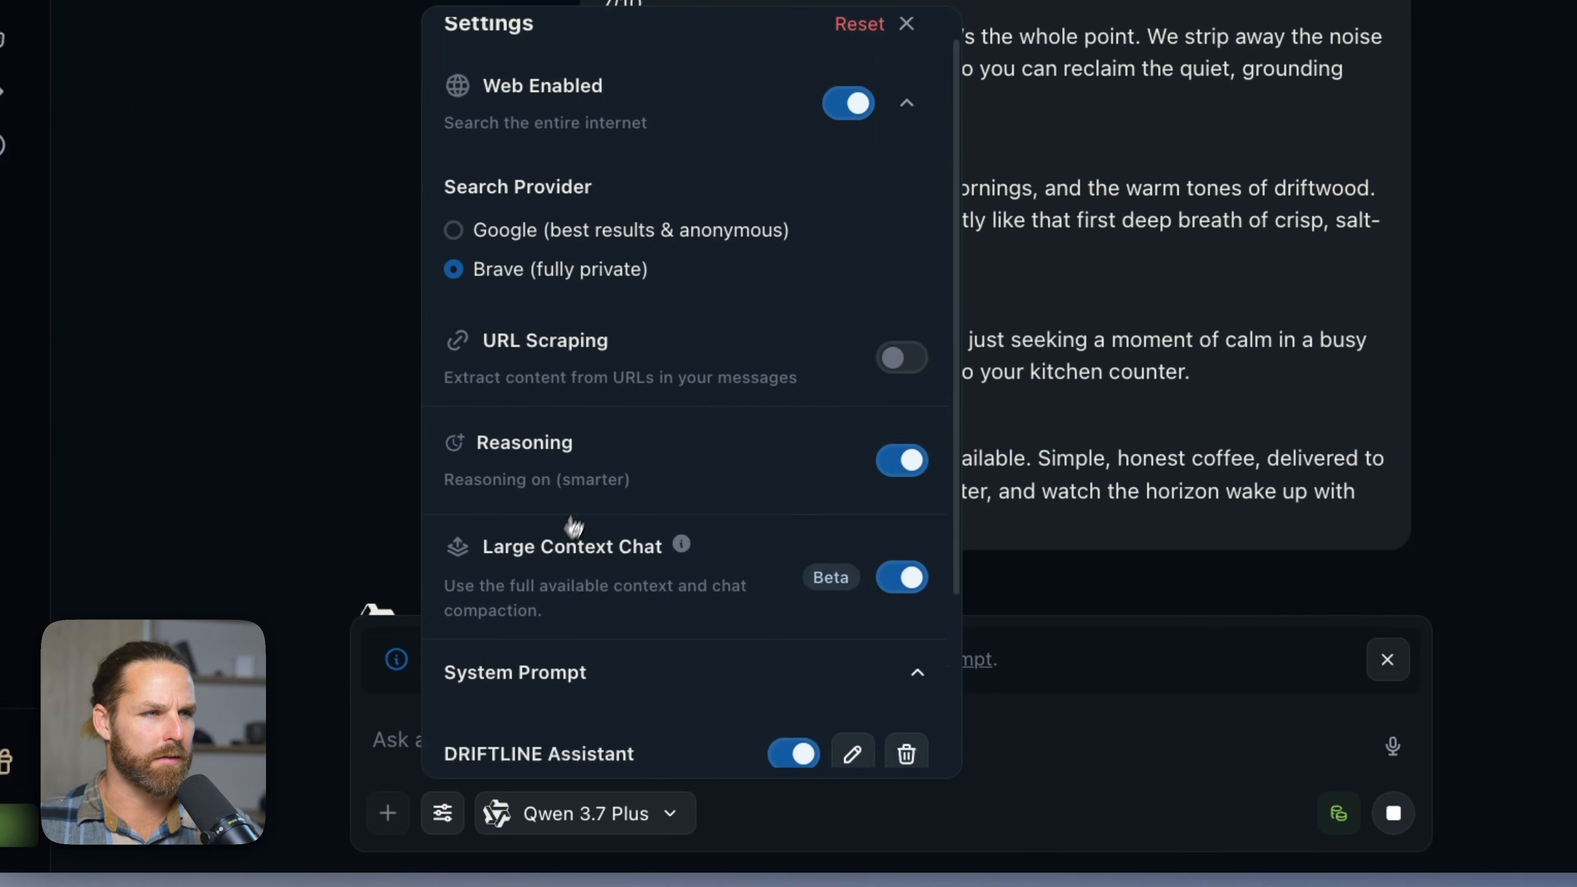
{"action": "scroll", "coordinate": [642, 564], "scroll_direction": "down", "scroll_amount": 3}
{"action": "left_click", "coordinate": [853, 527]}
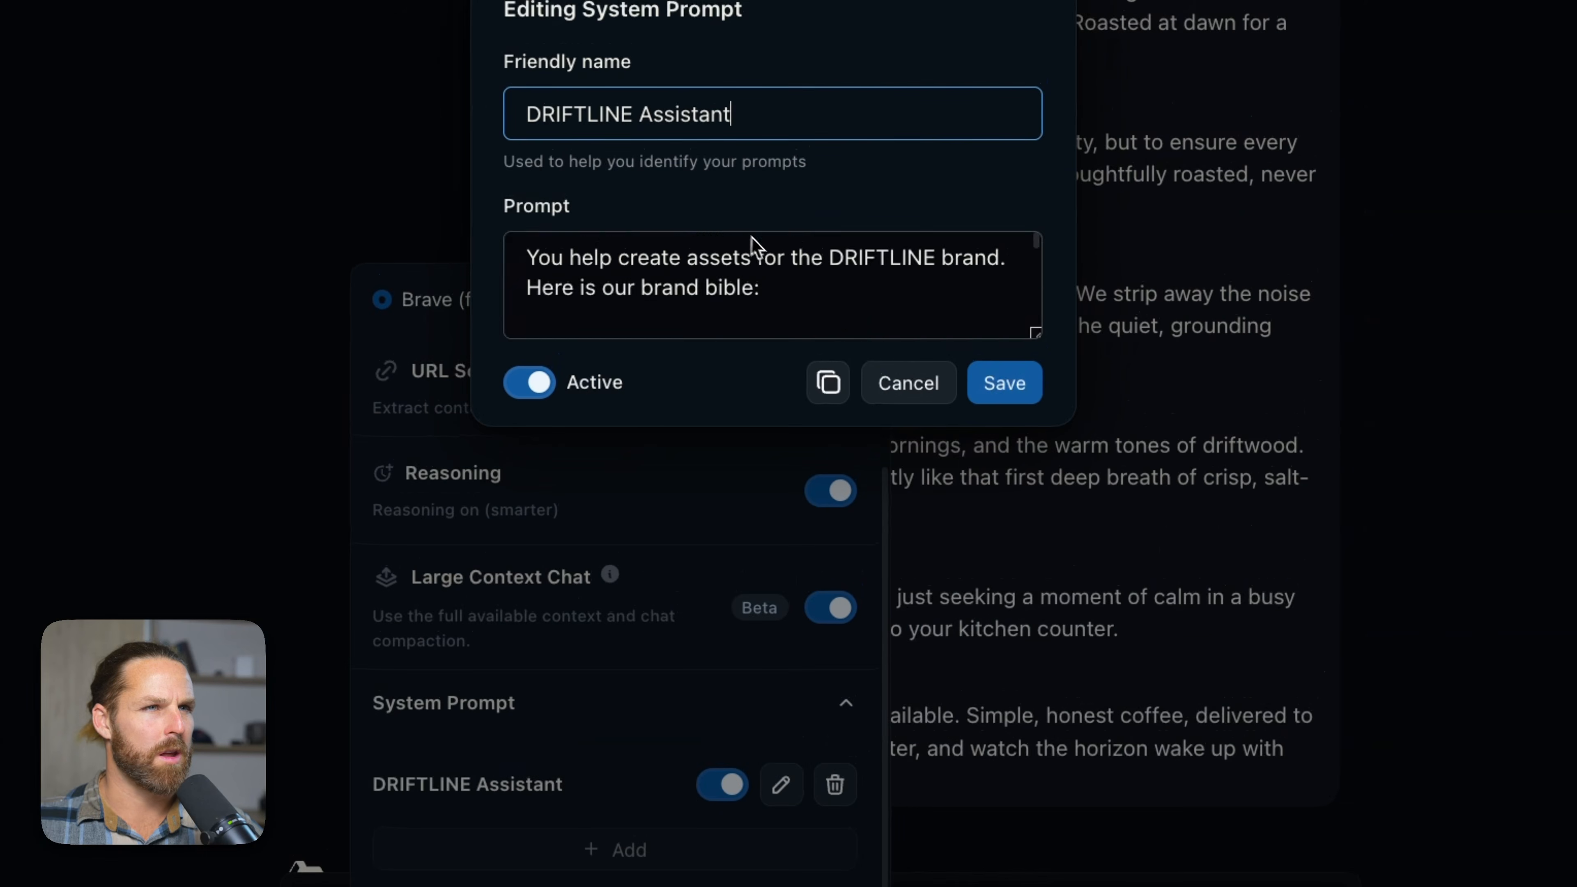
{"action": "scroll", "coordinate": [891, 25], "scroll_direction": "down", "scroll_amount": 3}
{"action": "scroll", "coordinate": [820, 282], "scroll_direction": "down", "scroll_amount": 5}
{"action": "left_click_drag", "start_coordinate": [737, 313], "coordinate": [873, 359]}
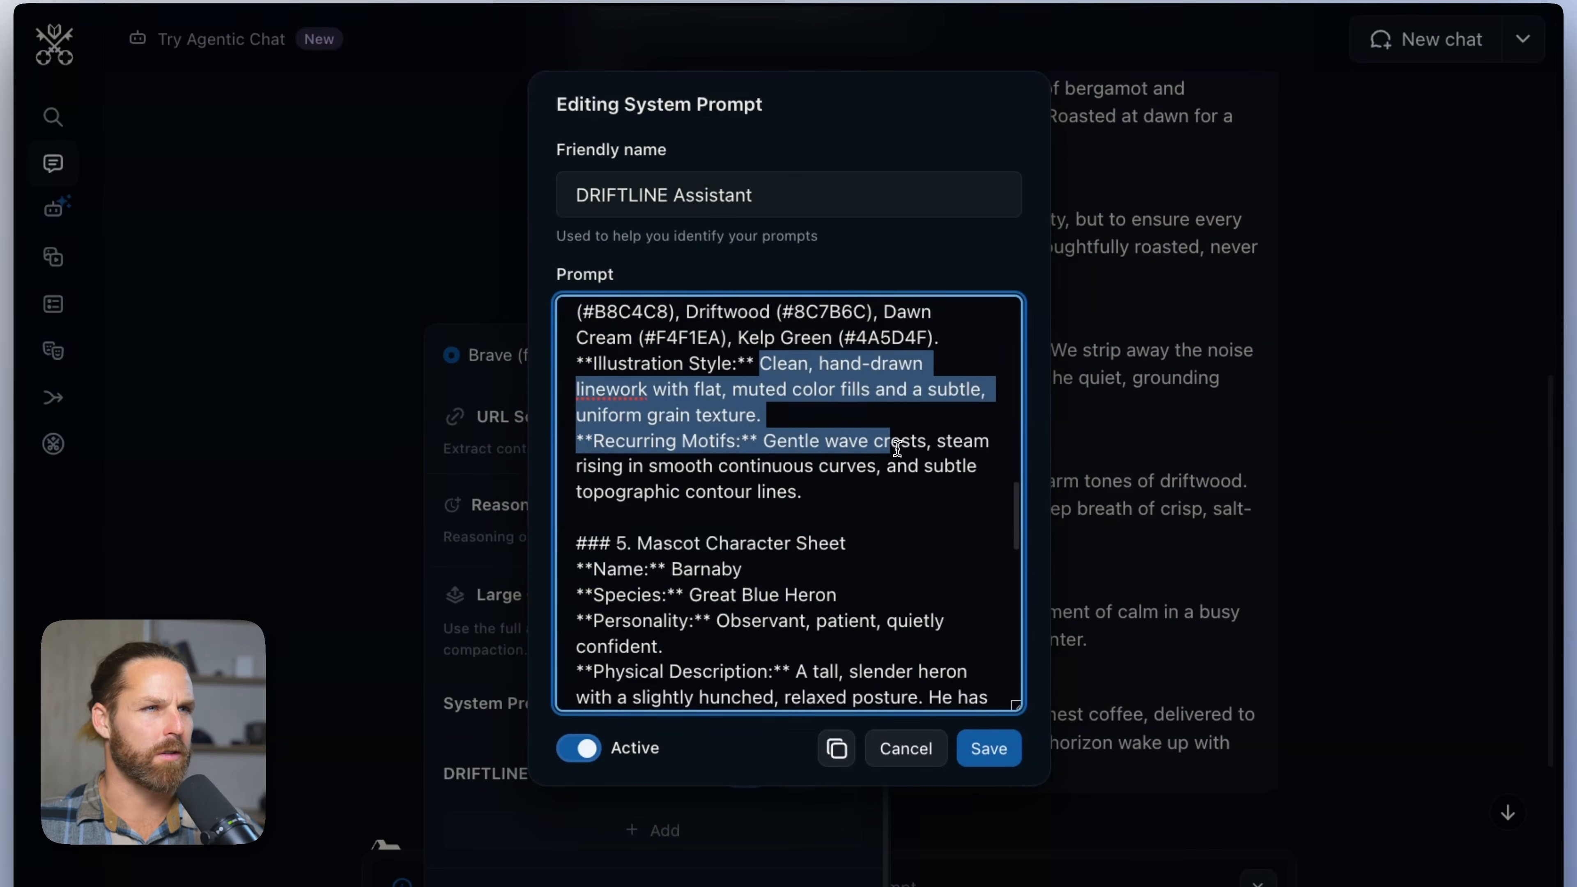
{"action": "left_click", "coordinate": [876, 406]}
- Review the mascot character sheet and visual rules in the system prompt and save the prompt
{"action": "scroll", "coordinate": [876, 407], "scroll_direction": "down", "scroll_amount": 5}
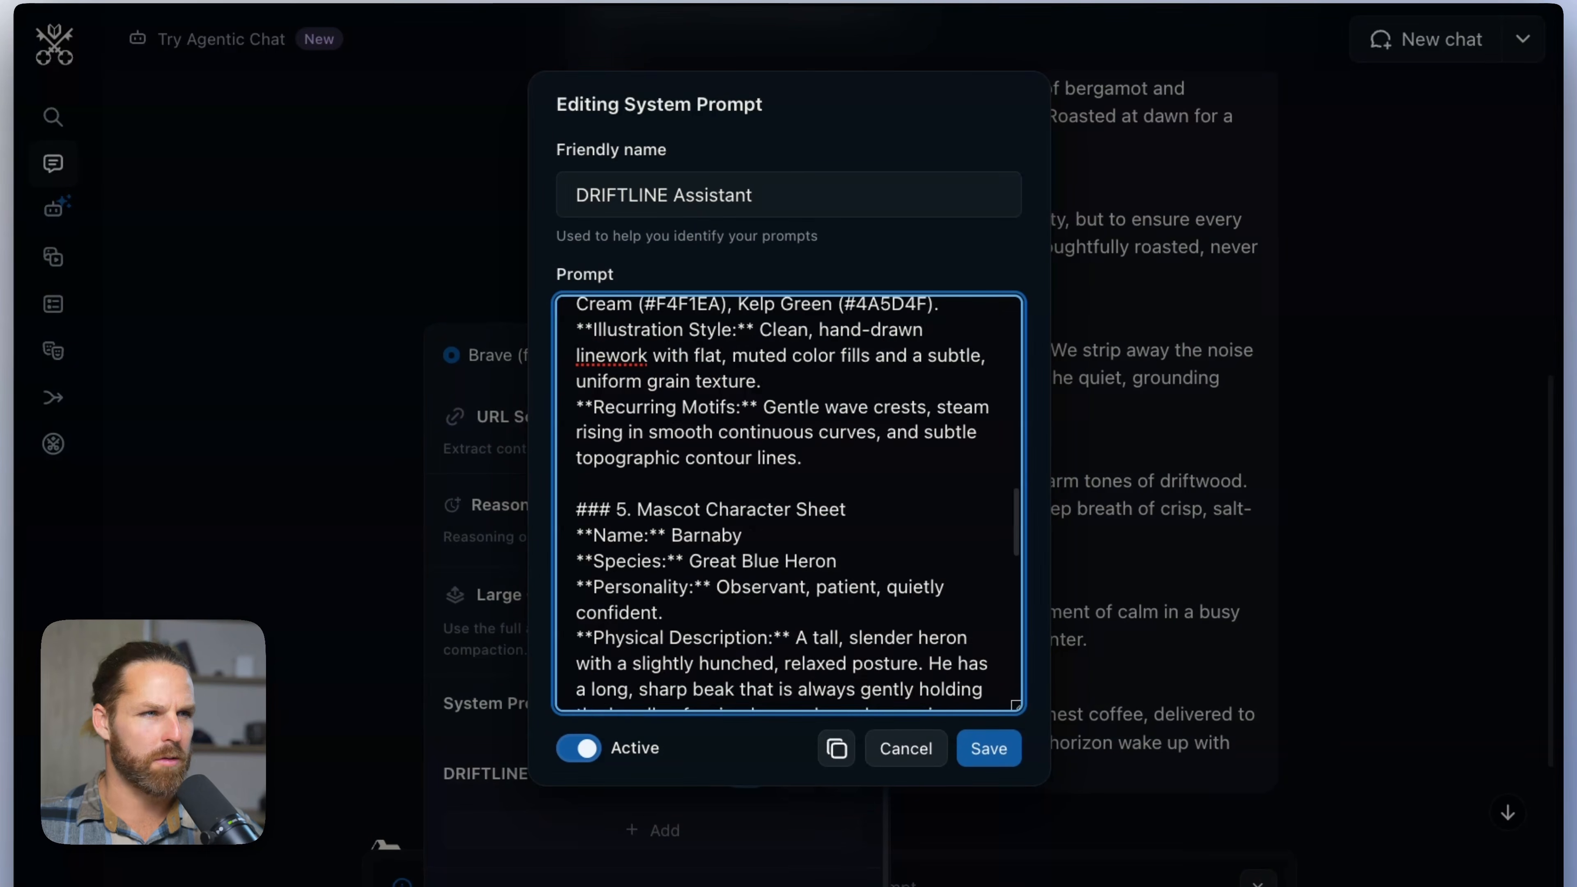
{"action": "scroll", "coordinate": [854, 559], "scroll_direction": "down", "scroll_amount": 5}
{"action": "scroll", "coordinate": [854, 559], "scroll_direction": "up", "scroll_amount": 3}
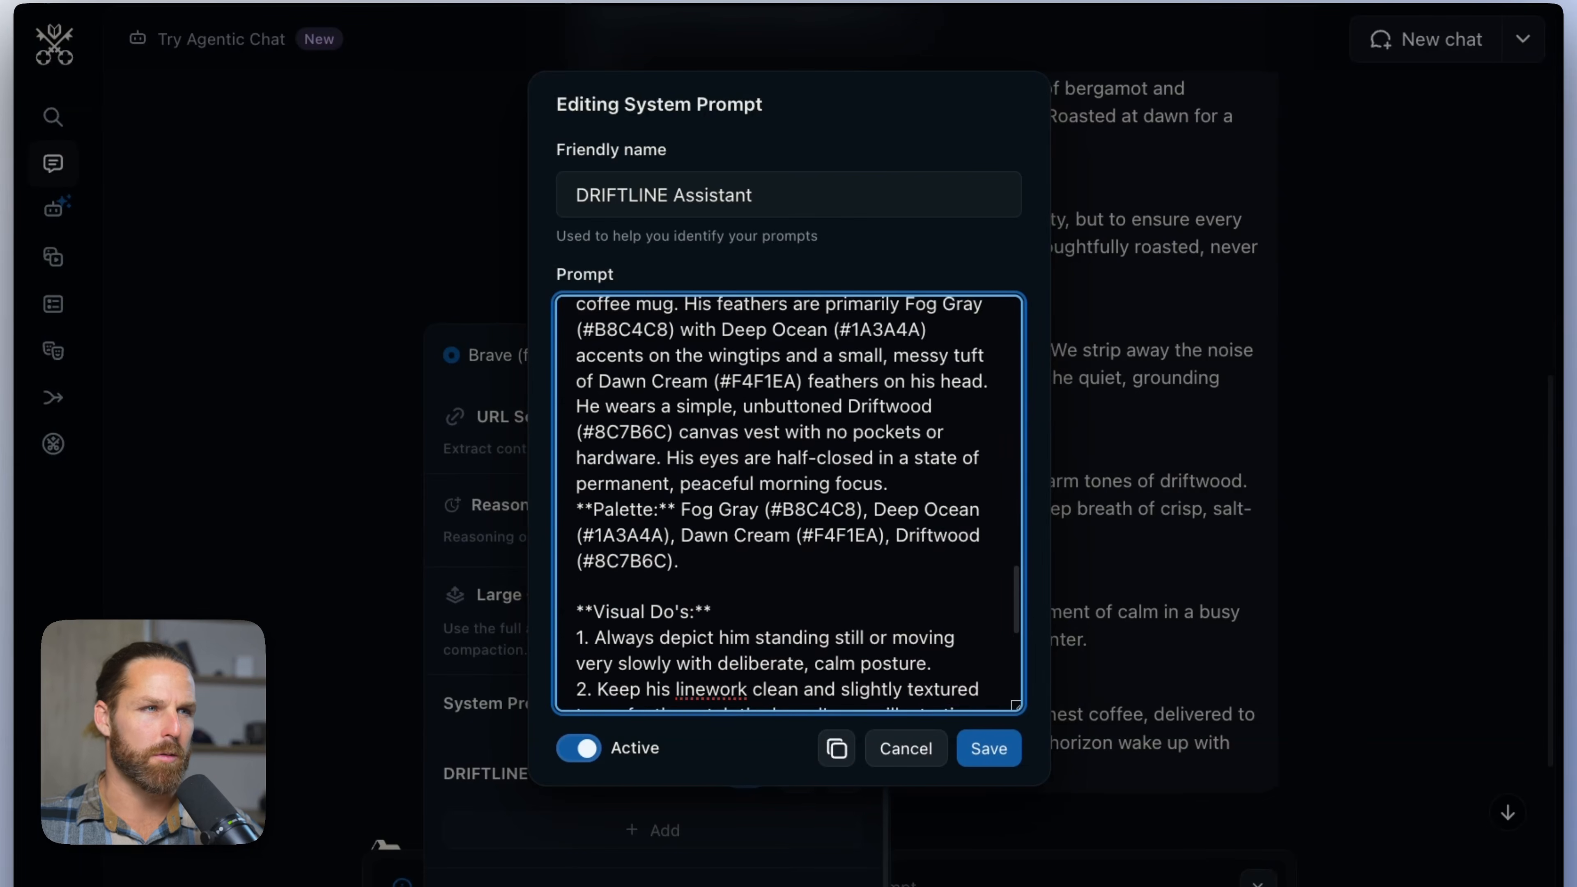
{"action": "left_click_drag", "start_coordinate": [675, 429], "coordinate": [854, 595]}
{"action": "left_click", "coordinate": [854, 594]}
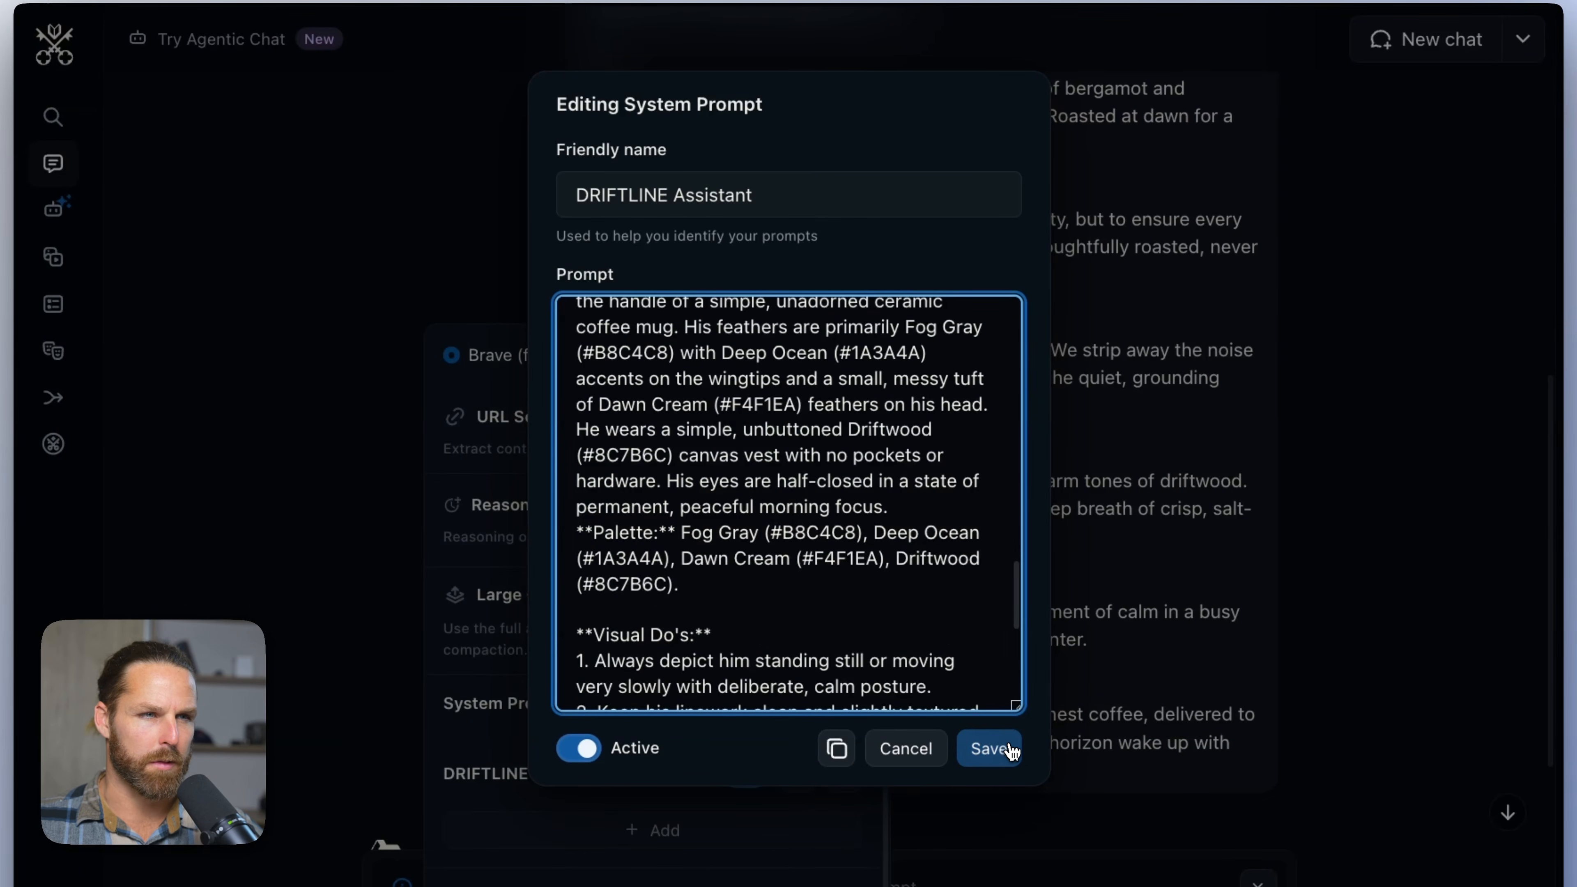
{"action": "left_click", "coordinate": [989, 749]}
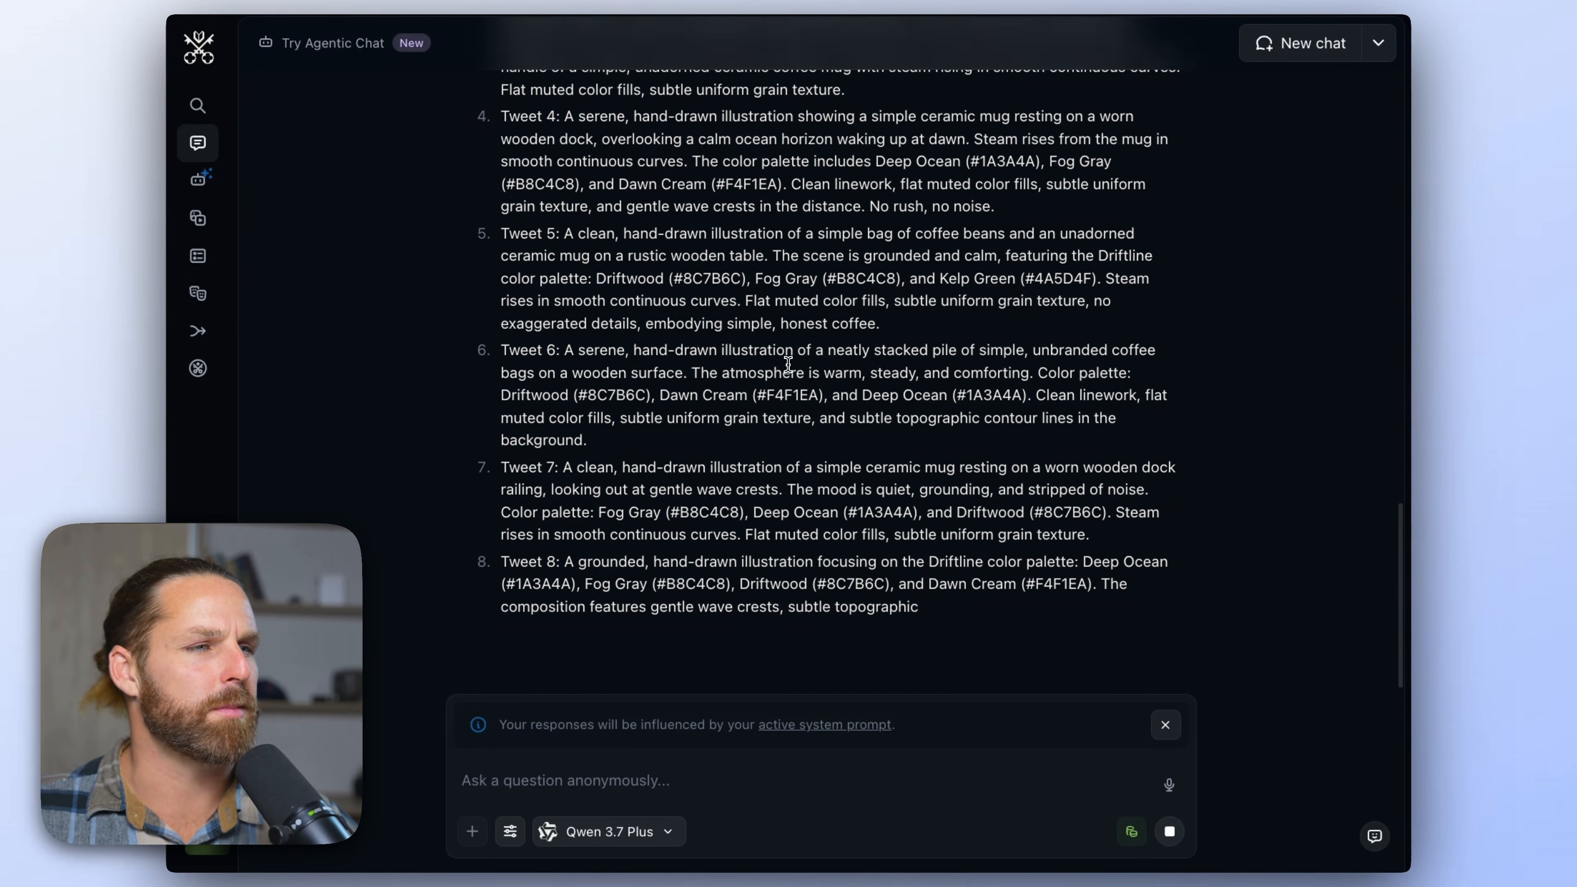
- Review the generated image prompts through Tweet 10 and copy the full response
{"action": "scroll", "coordinate": [582, 365], "scroll_direction": "down", "scroll_amount": 3}
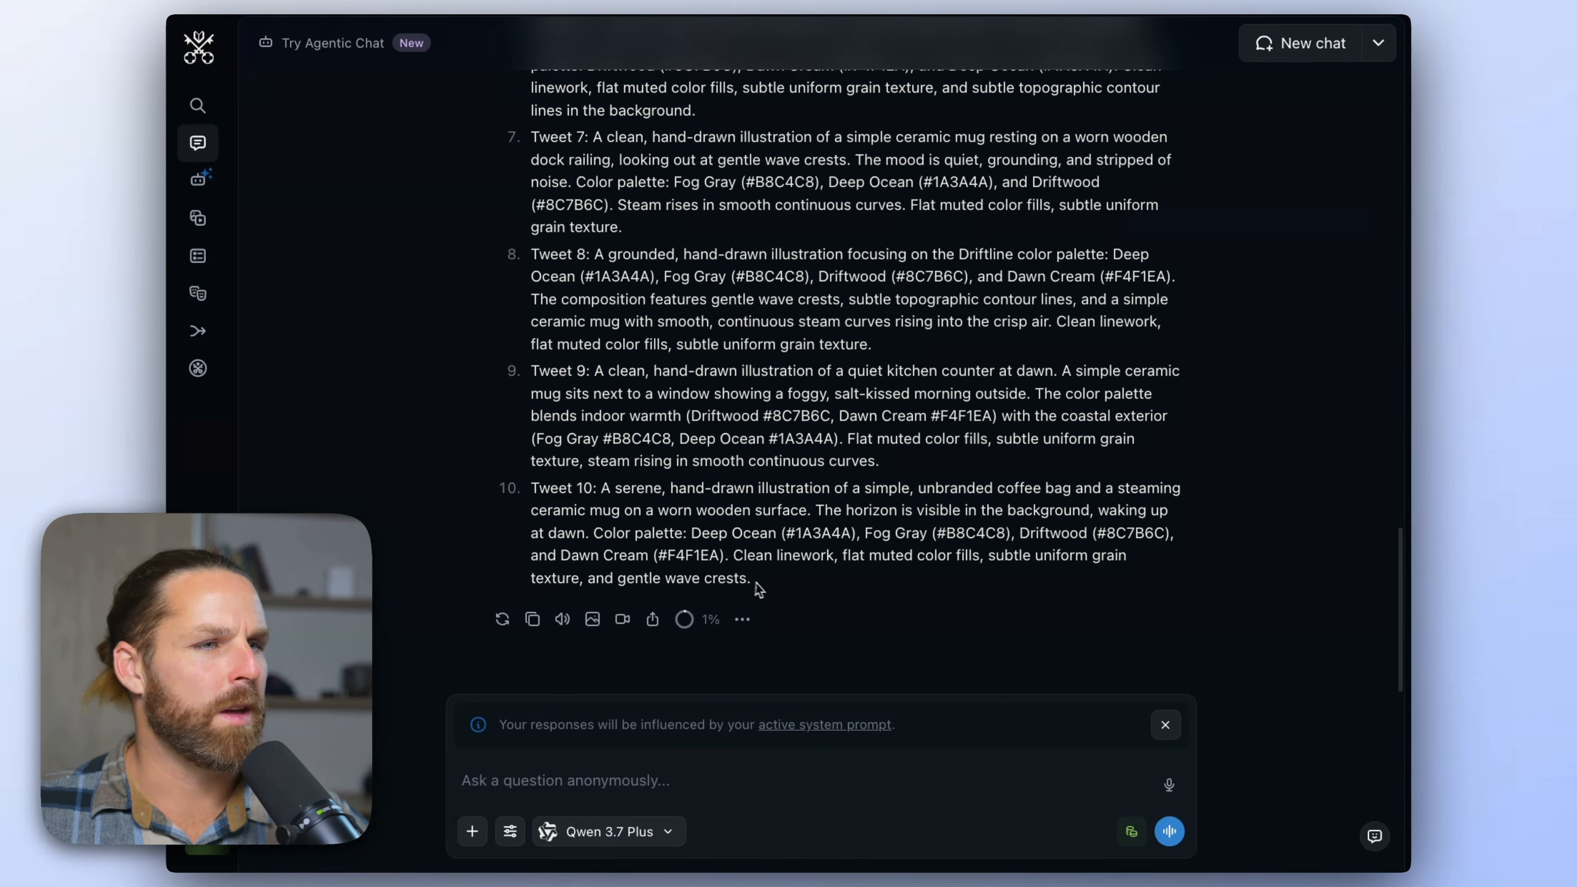
{"action": "left_click_drag", "start_coordinate": [751, 579], "coordinate": [532, 487]}
{"action": "left_click", "coordinate": [737, 466]}
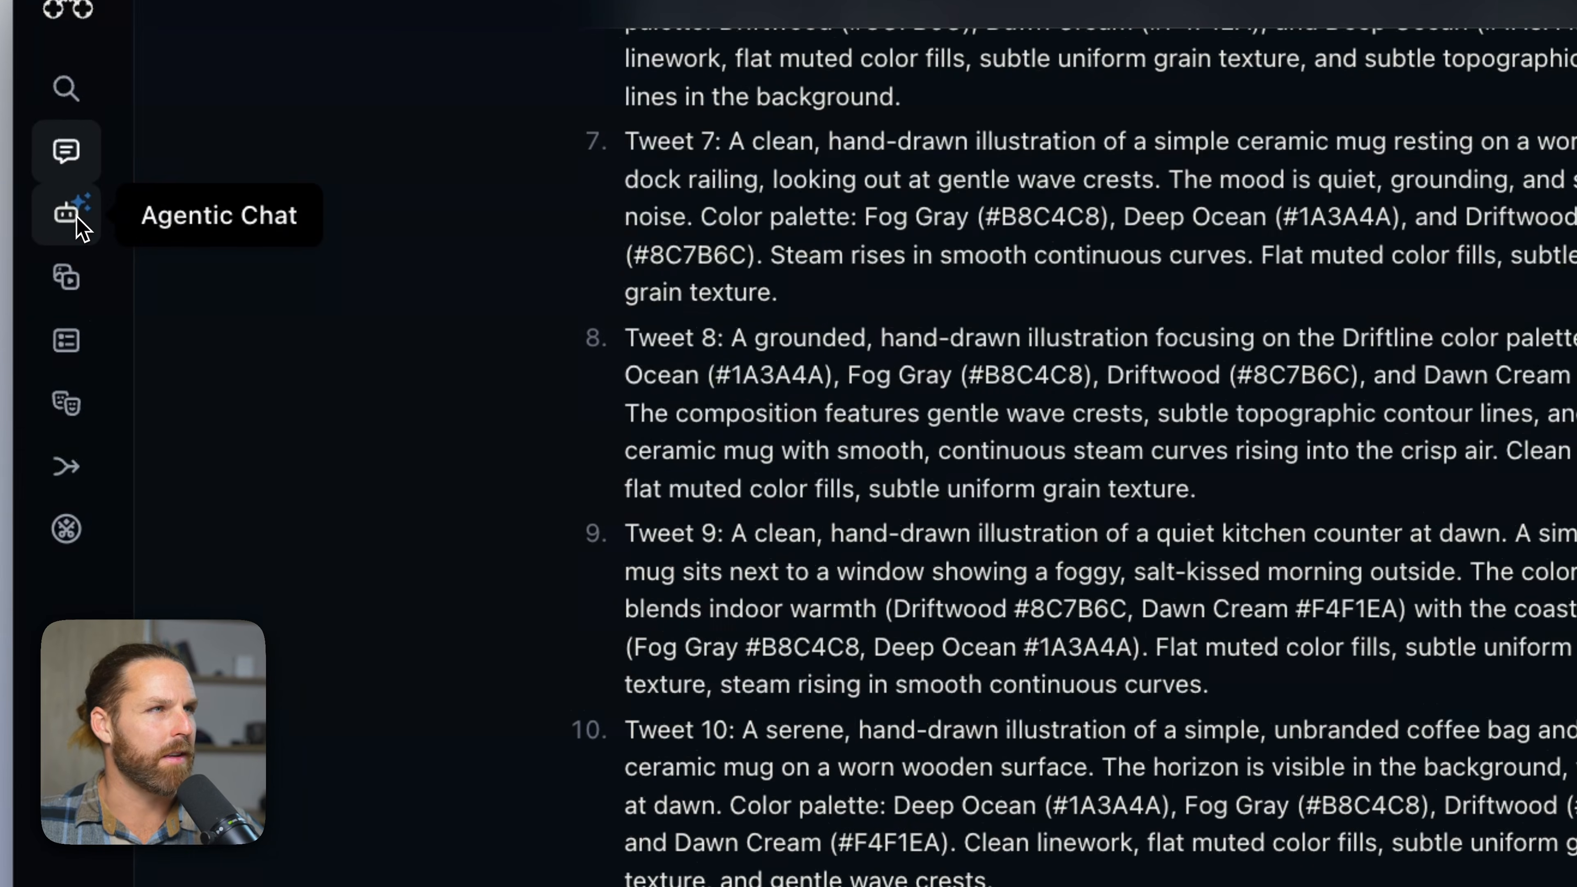
- Open Agentic Chat and submit "Generate all 10 of these images:" followed by the copied tweet image prompts
{"action": "left_click", "coordinate": [77, 218]}
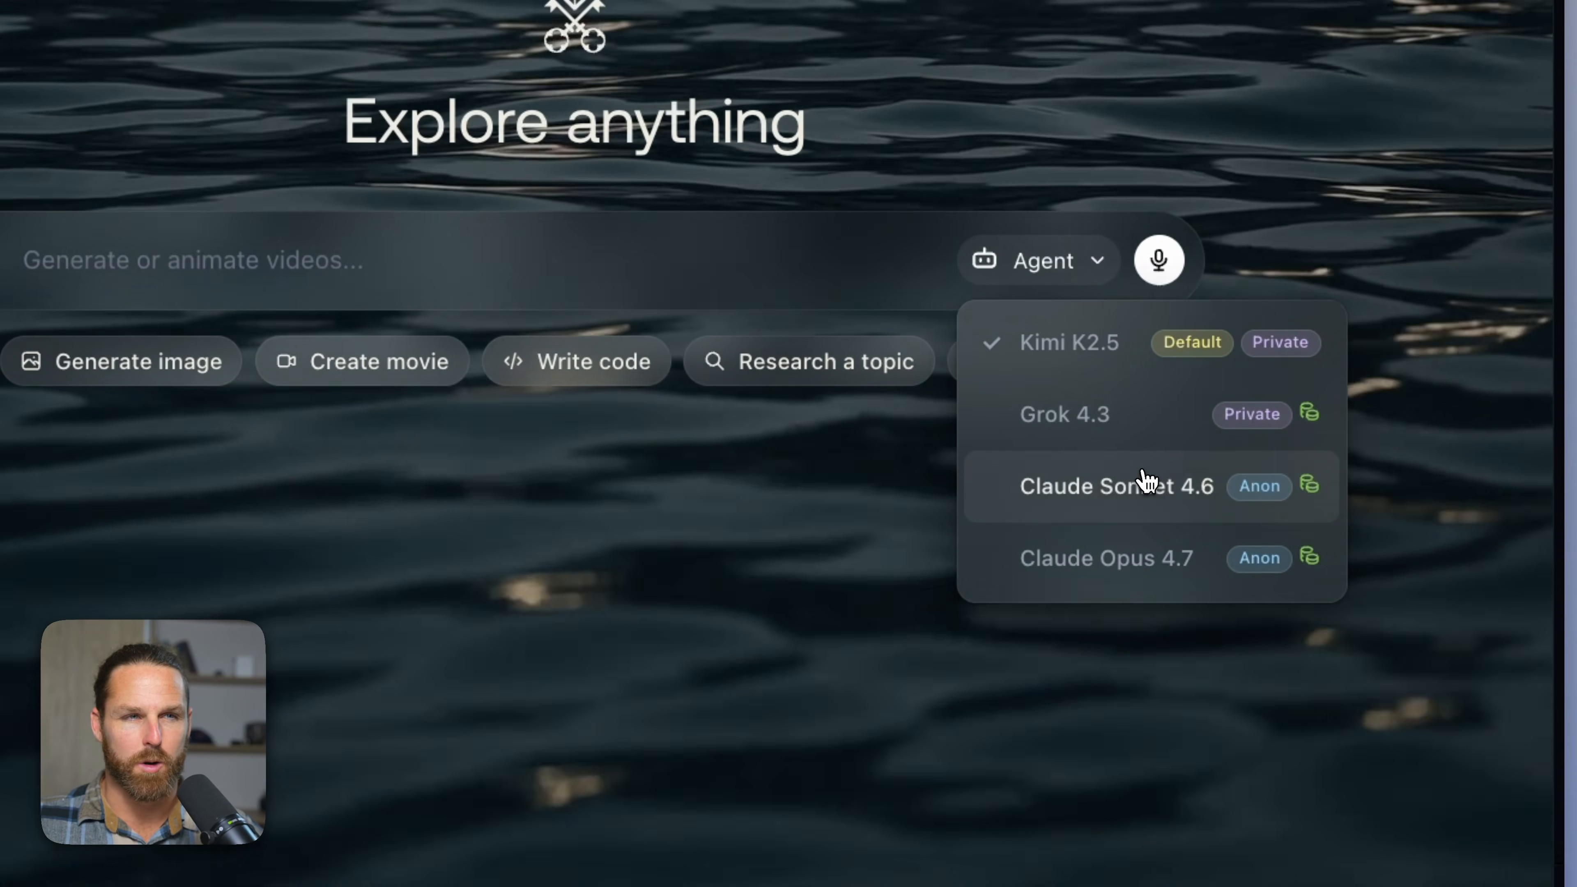
{"action": "mouse_move", "coordinate": [1228, 491]}
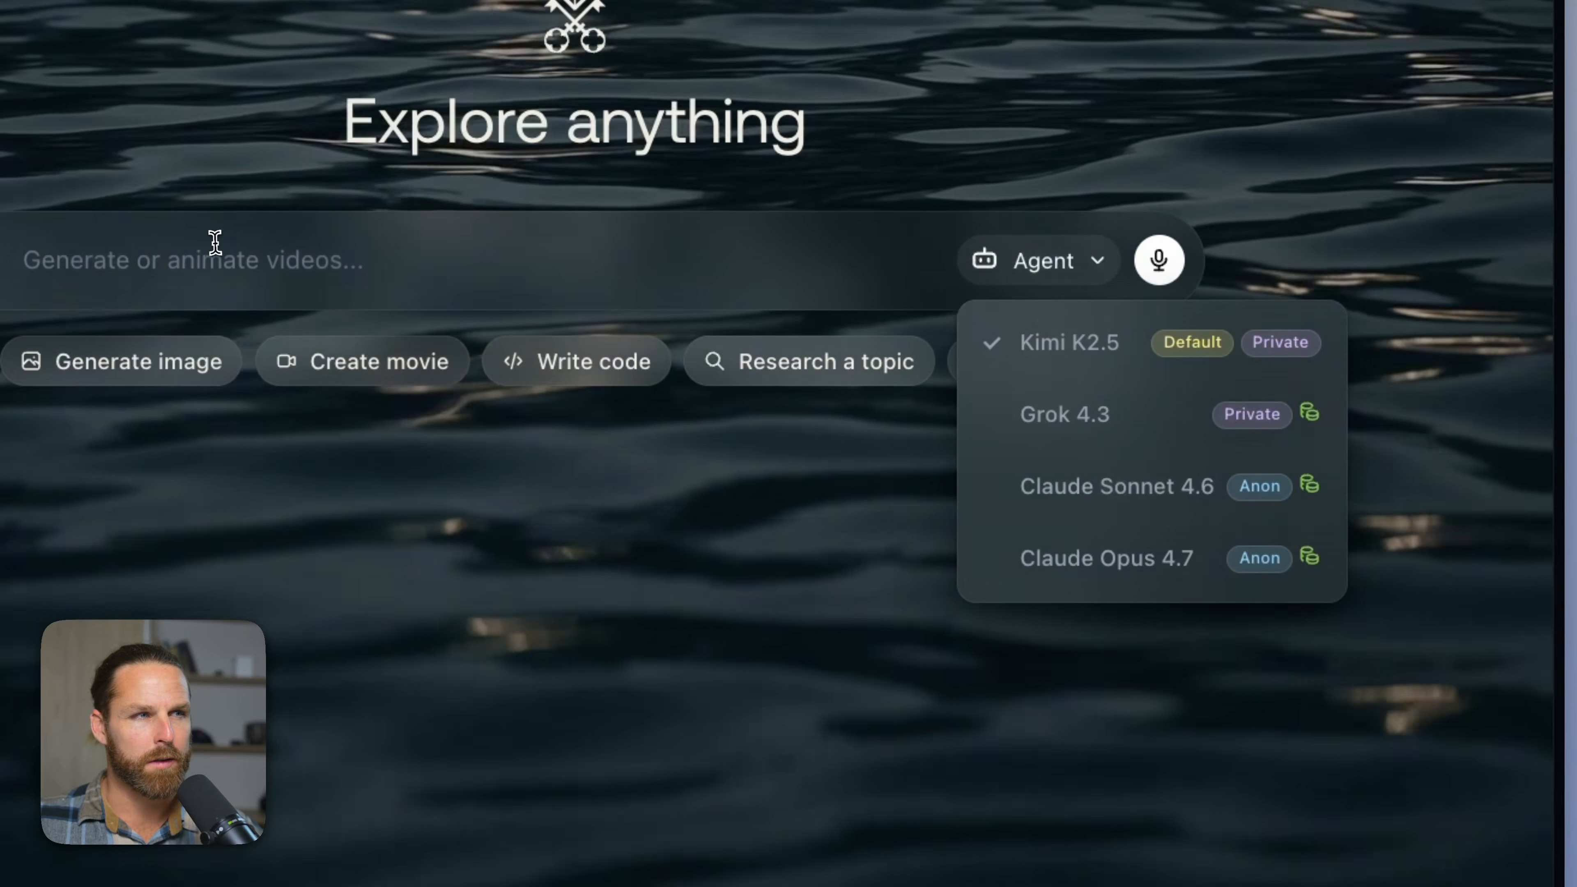
{"action": "left_click", "coordinate": [213, 243]}
{"action": "type", "text": "Generate all 10 "}
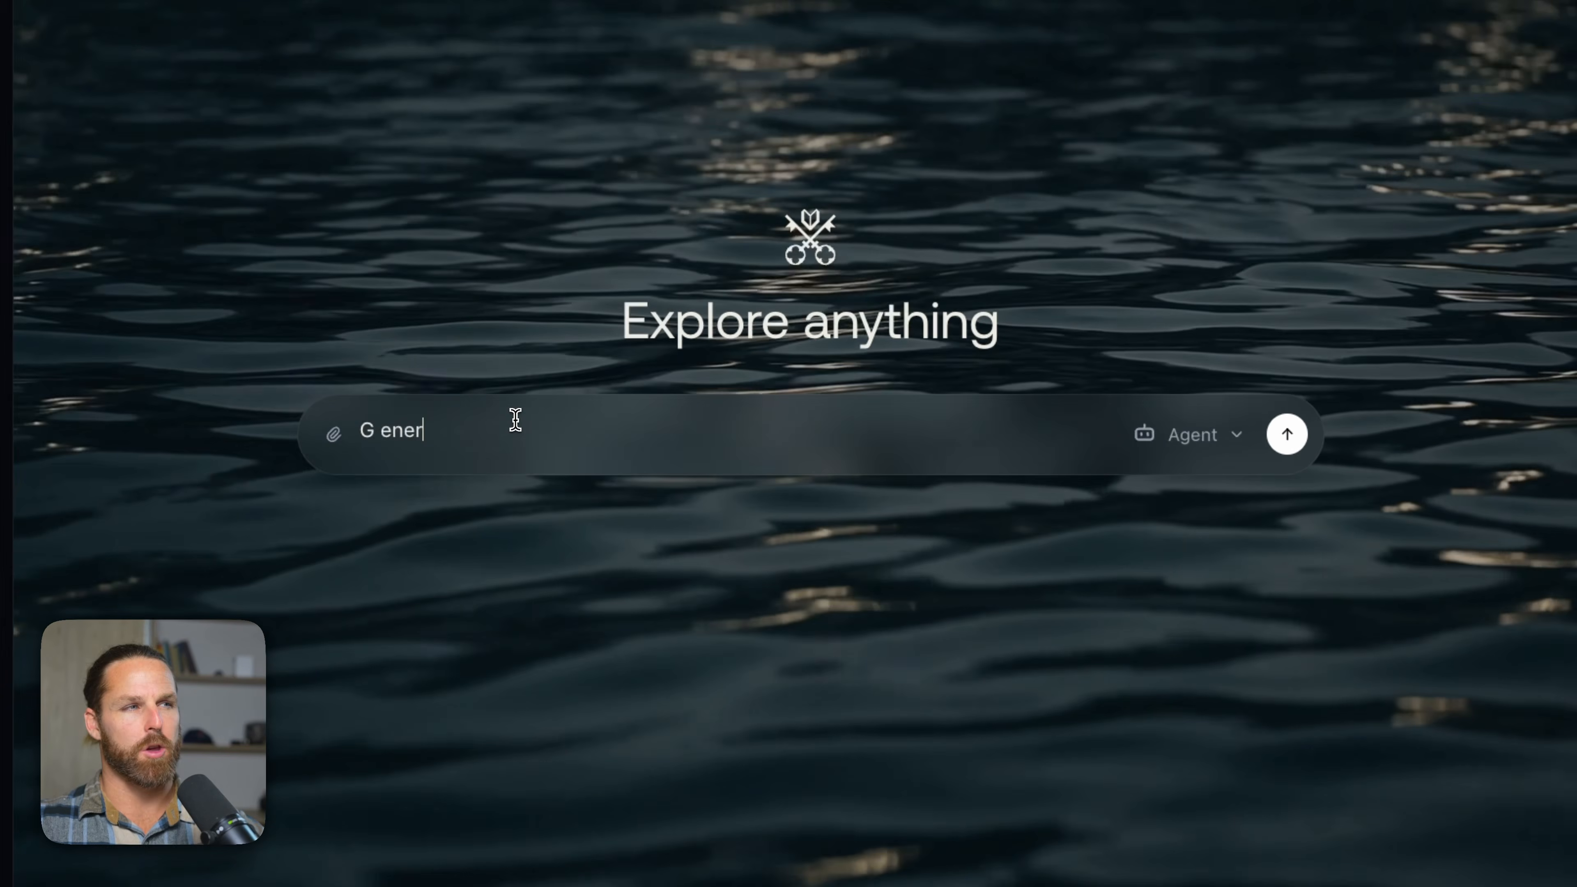
{"action": "type", "text": "of these images:"}
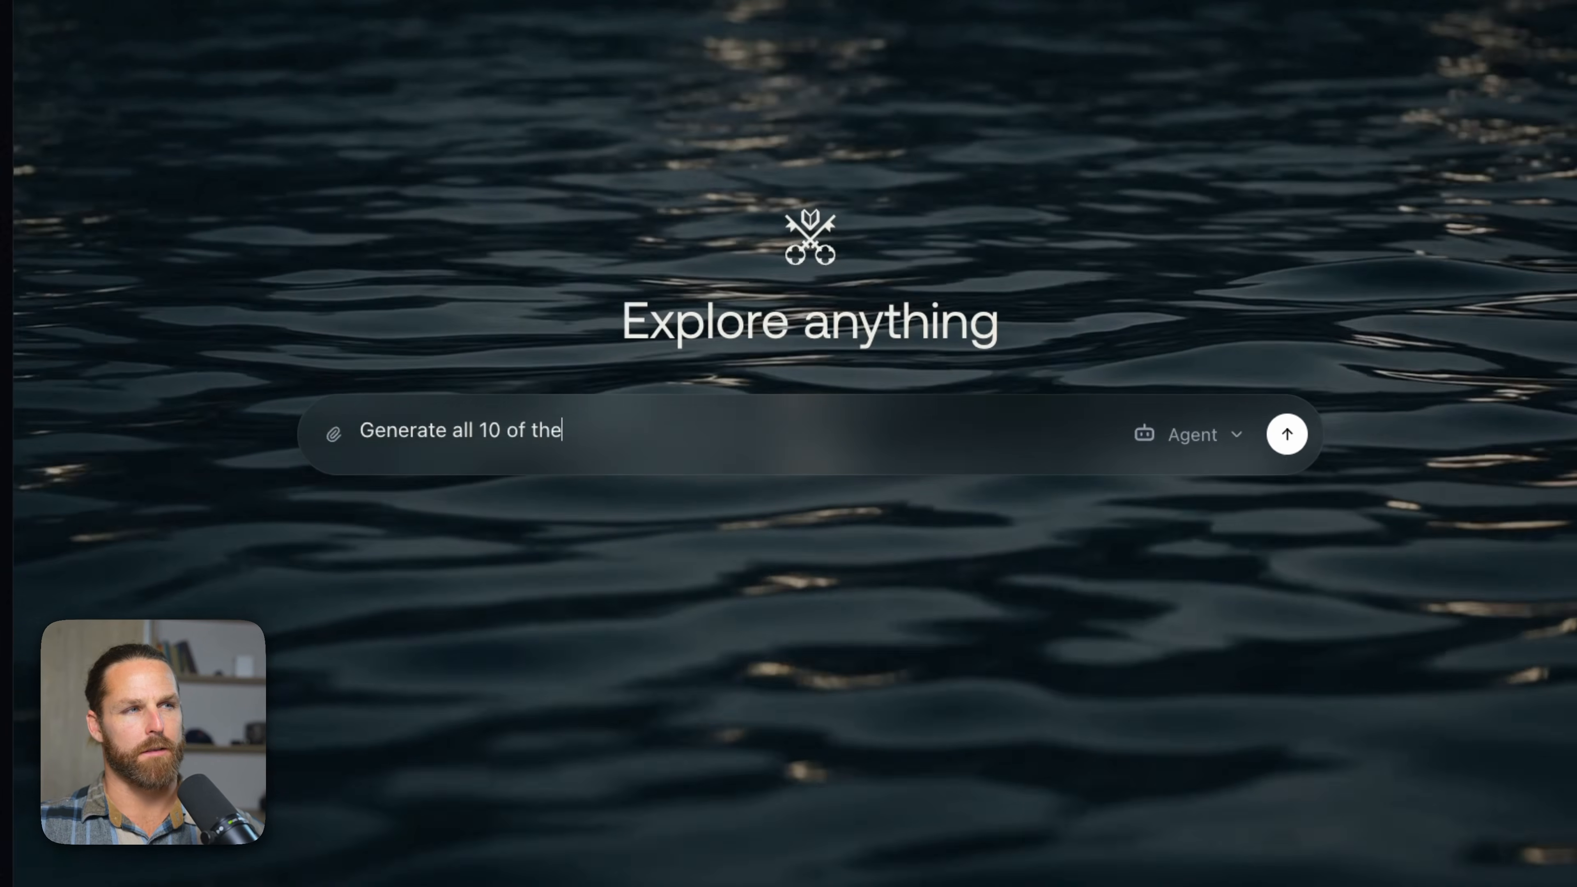
{"action": "key", "text": "shift+Return"}
{"action": "key", "text": "super+v"}
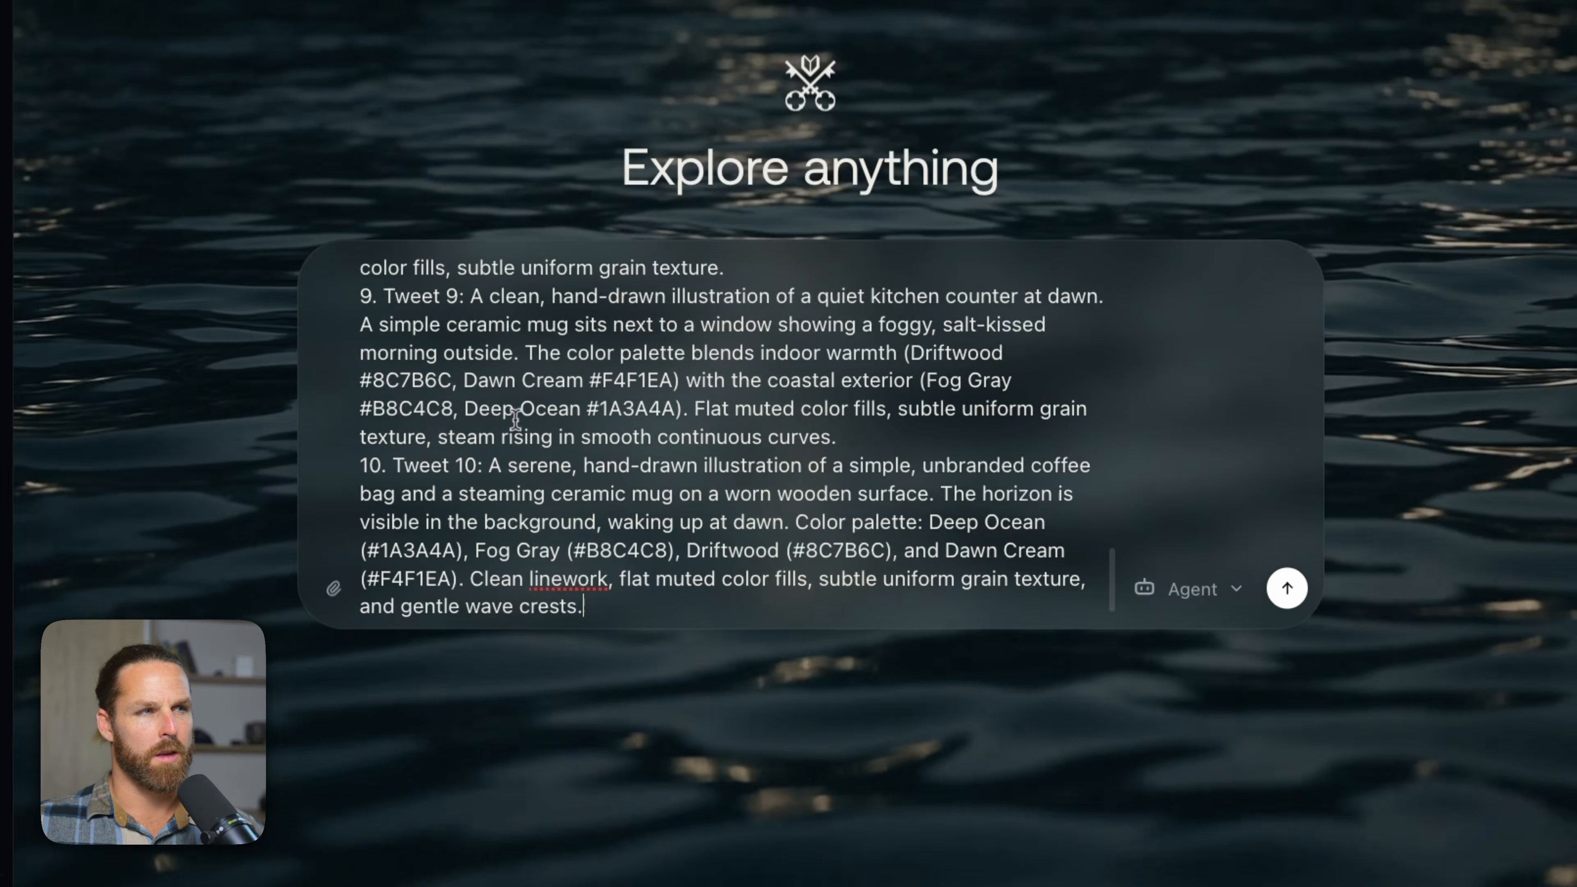
{"action": "key", "text": "Return"}
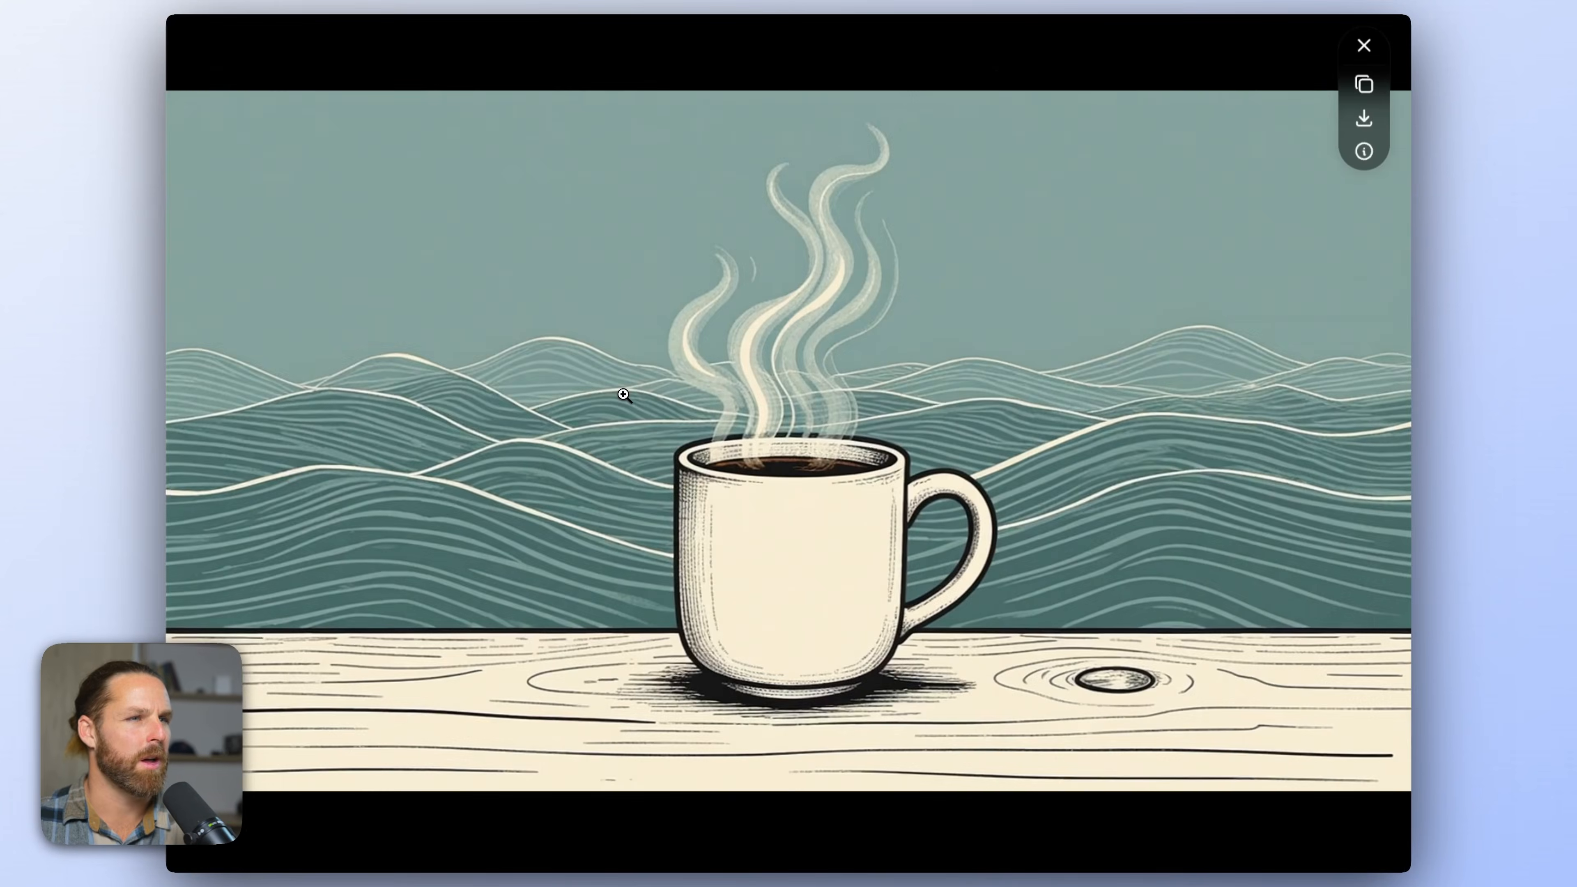
- Browse the generated tweet images at full size, from the steaming mug to the ocean waves with color swatches
{"action": "key", "text": "Right"}
{"action": "key", "text": "Right"}
{"action": "key", "text": "Right"}
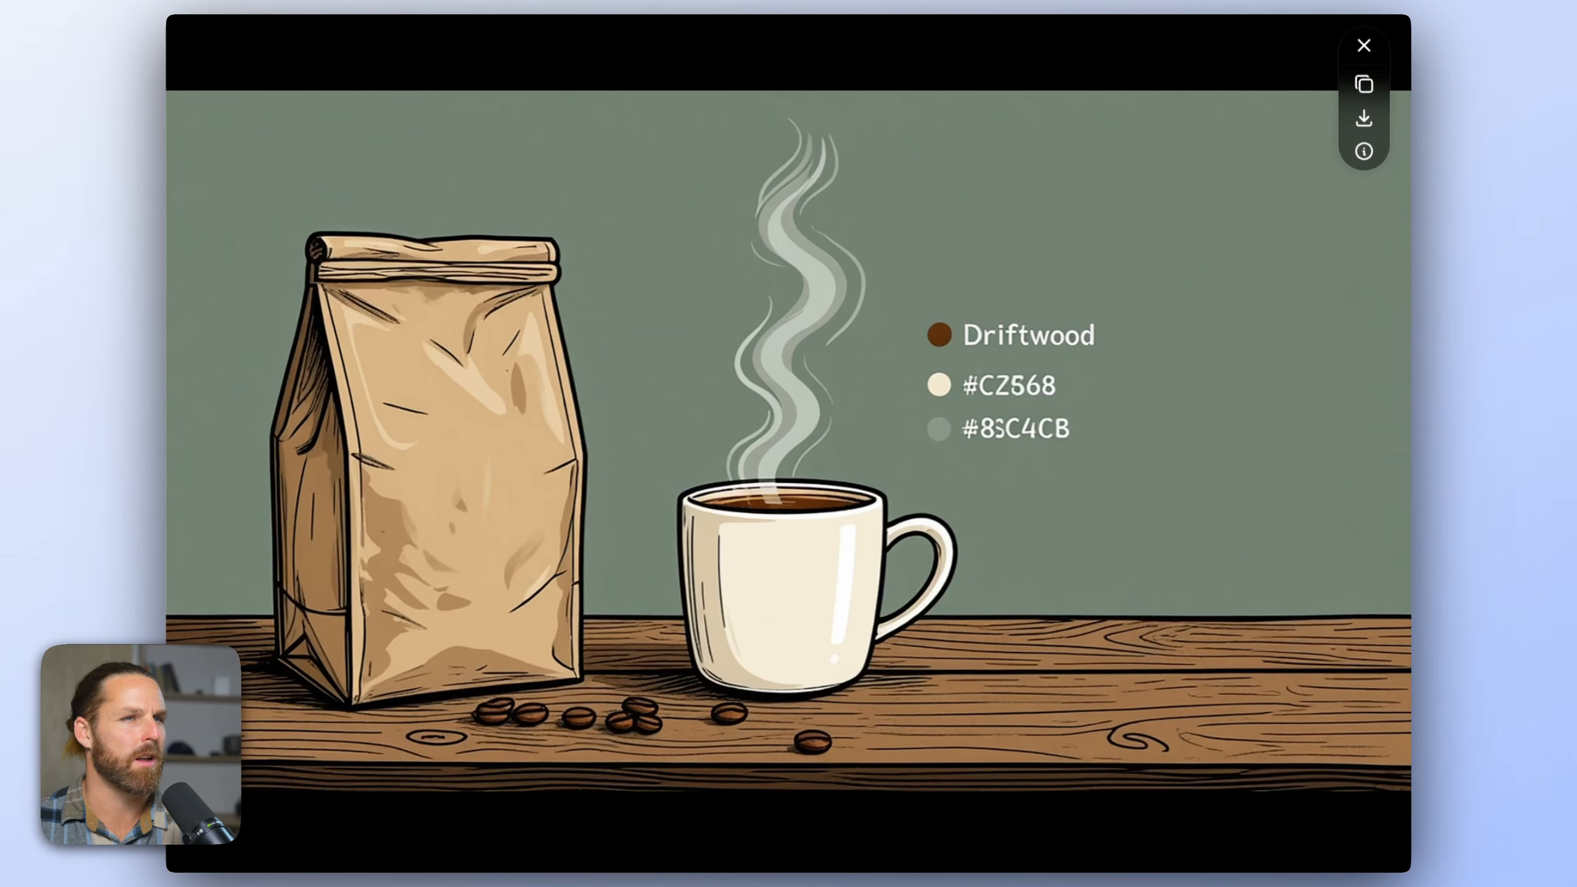
{"action": "key", "text": "Right"}
{"action": "key", "text": "Right"}
{"action": "key", "text": "Right"}
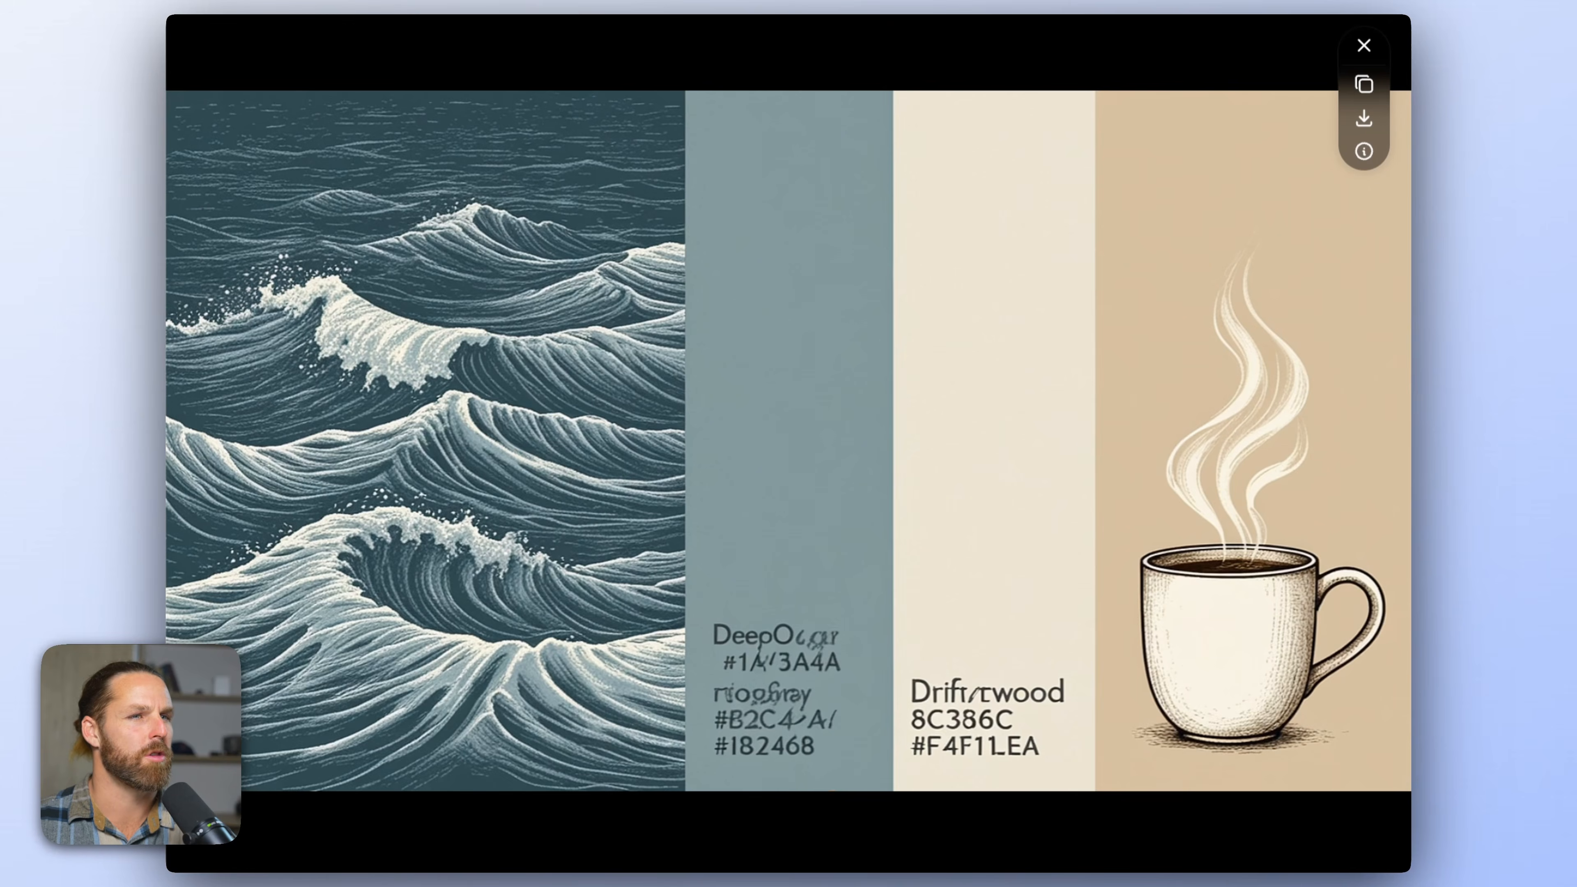
- Return to the grid of generated images and reopen the ocean waves and color swatch image at full size
{"action": "key", "text": "Escape"}
{"action": "scroll", "coordinate": [745, 447], "scroll_direction": "down", "scroll_amount": 2}
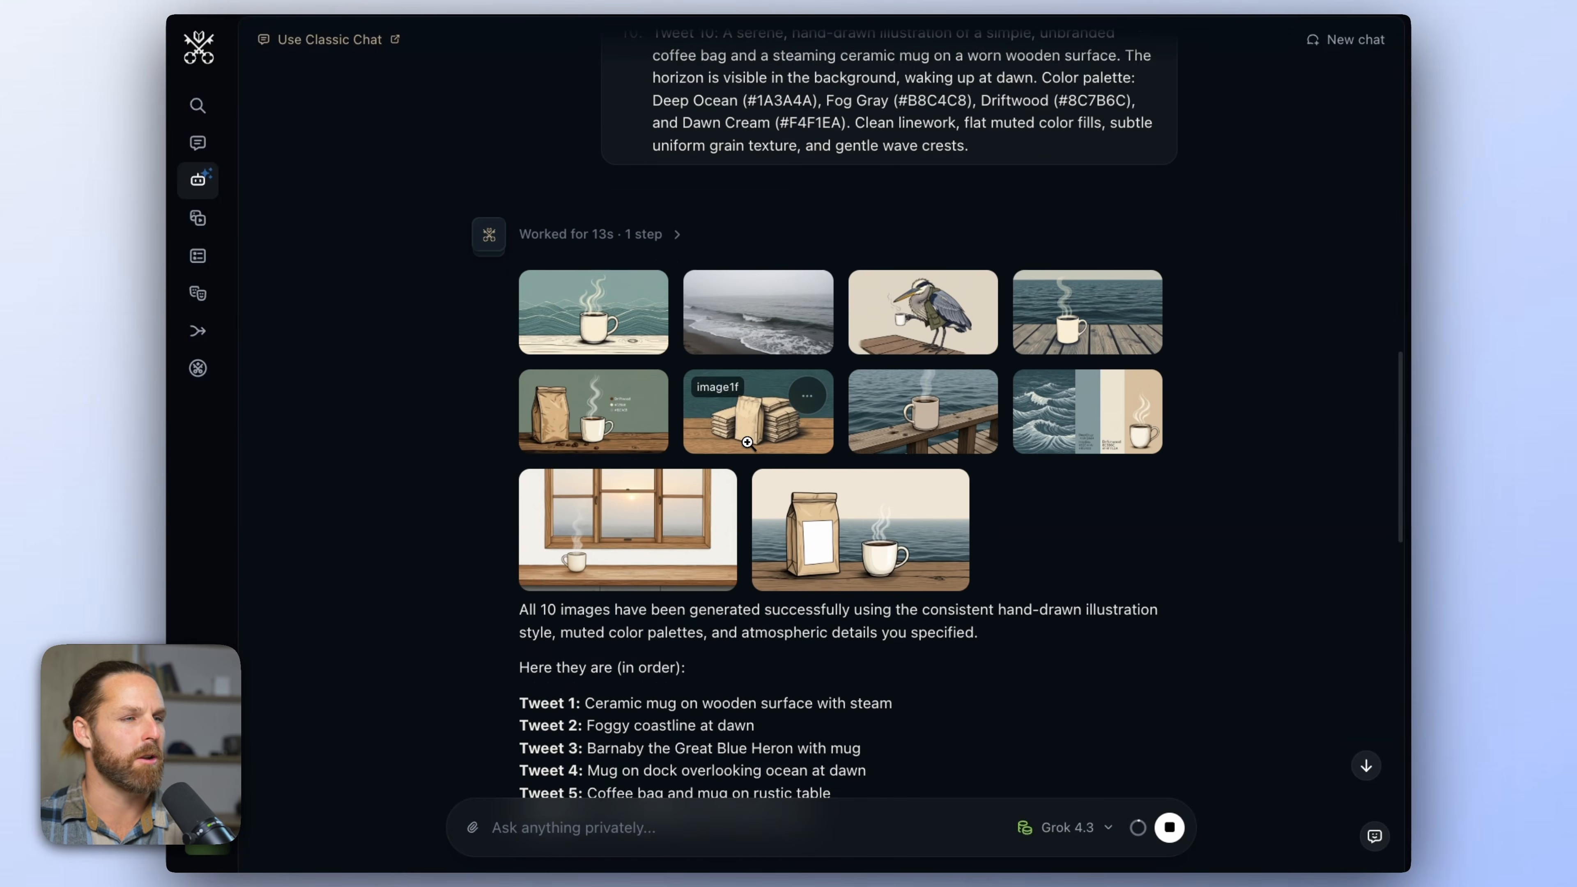
{"action": "left_click", "coordinate": [1088, 373]}
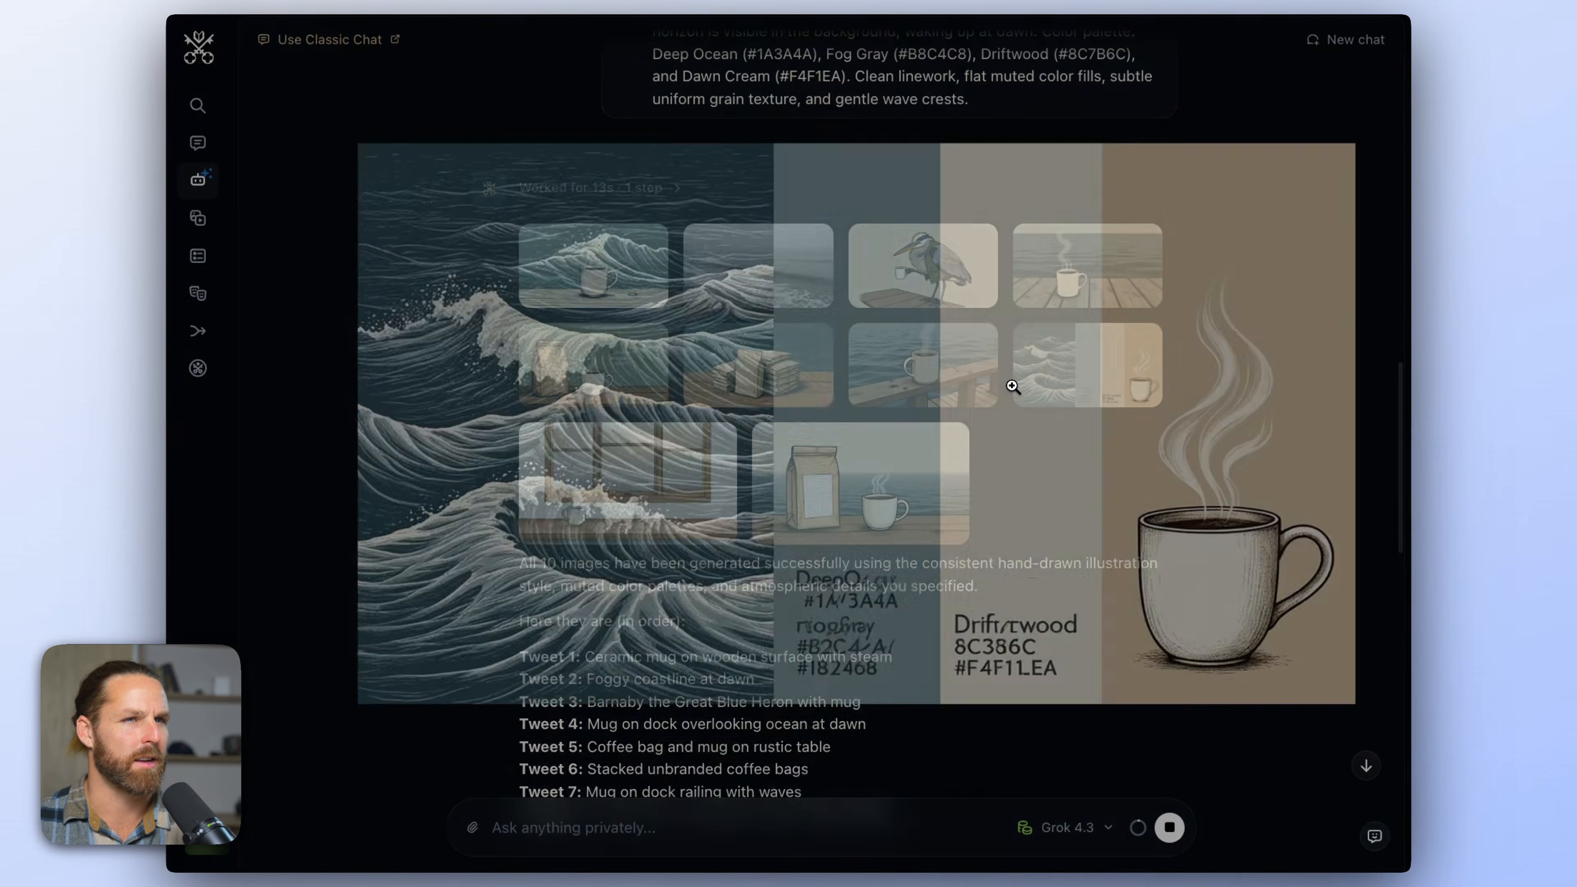
- In a new chat, request a 5-part thread in Driftline's brand voice on cold brew extraction, each under 280 characters with a "DIAGRAM:" caption
{"action": "key", "text": "Escape"}
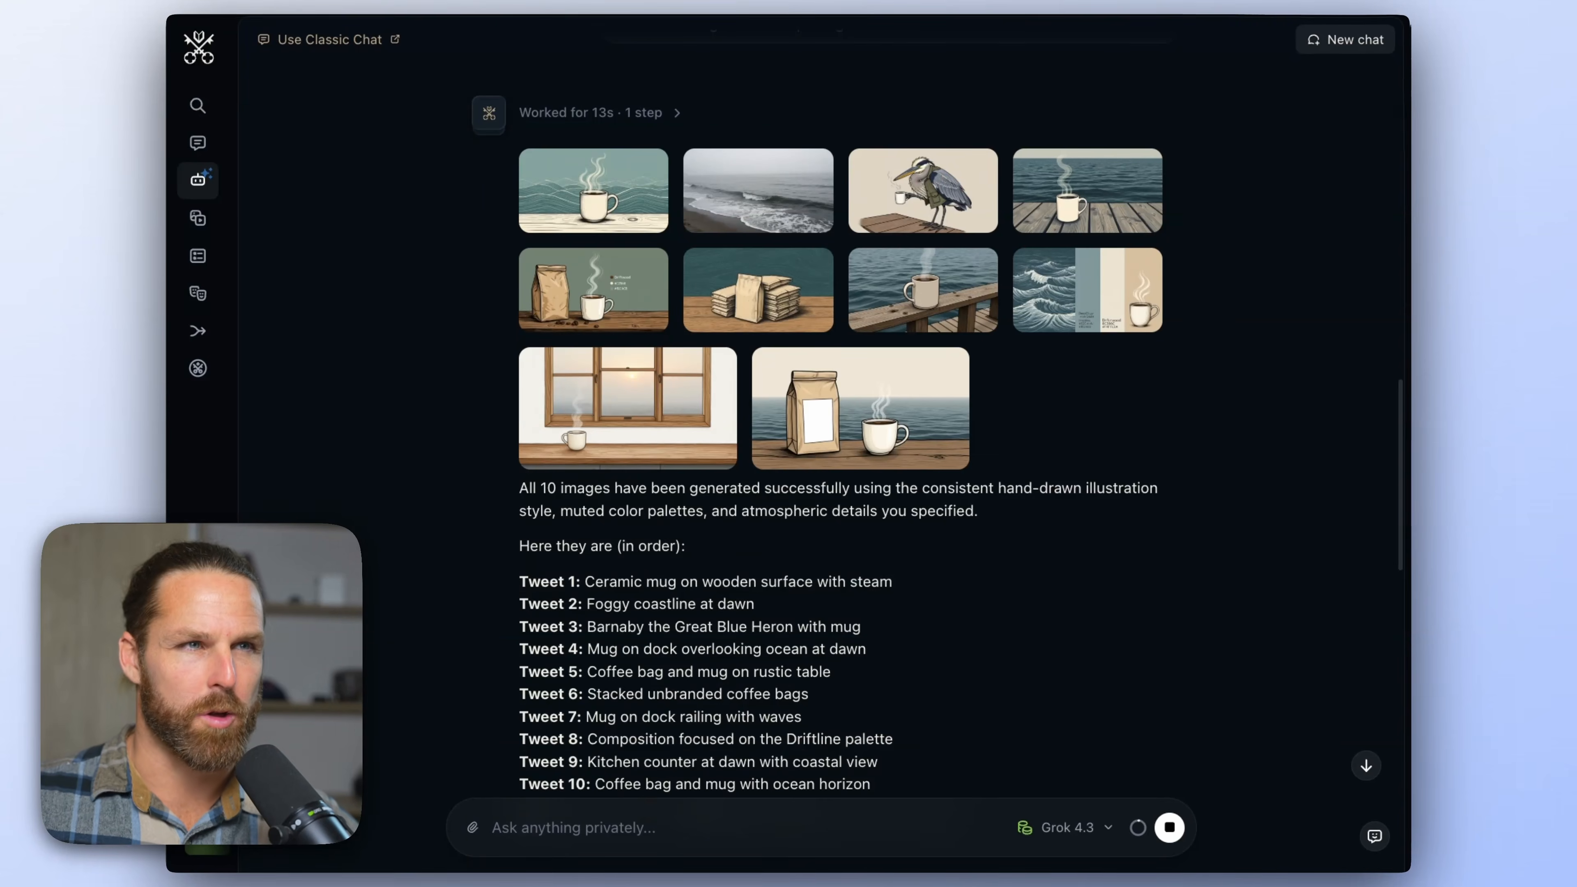
{"action": "left_click", "coordinate": [1344, 42]}
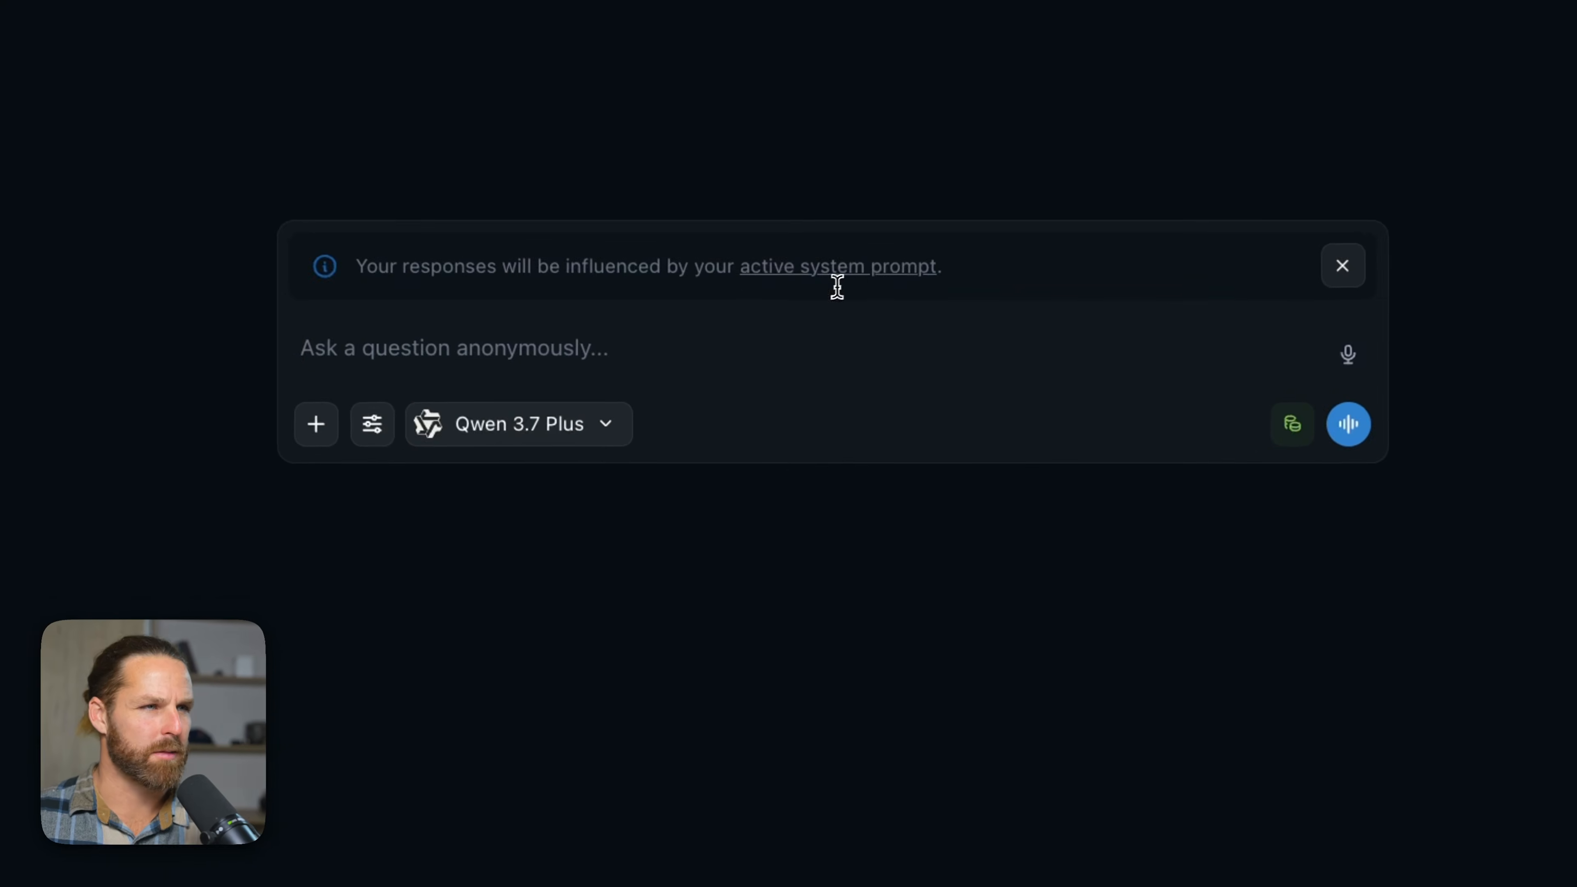
{"action": "type", "text": "In Driftline's brand voice, write a 5-part thread explaining how cold brew extraction actually works — clearly enough for a curious beginner, accurate enough for a coffee nerd to respect. - One key idea per part: (1) cold water = slow, selective extraction, (2) why low temp drops acidity & bitterness, (3) time as the main lever (12–18h), (4) grind size & coffee-to-water ratio, (5) dilution & serving. - Each part under 280 characters, numbered 1/5 ... 5/5. - End each part with a one-line label I can use as a diagram caption, prefixed \"DIAGRAM:\"."}
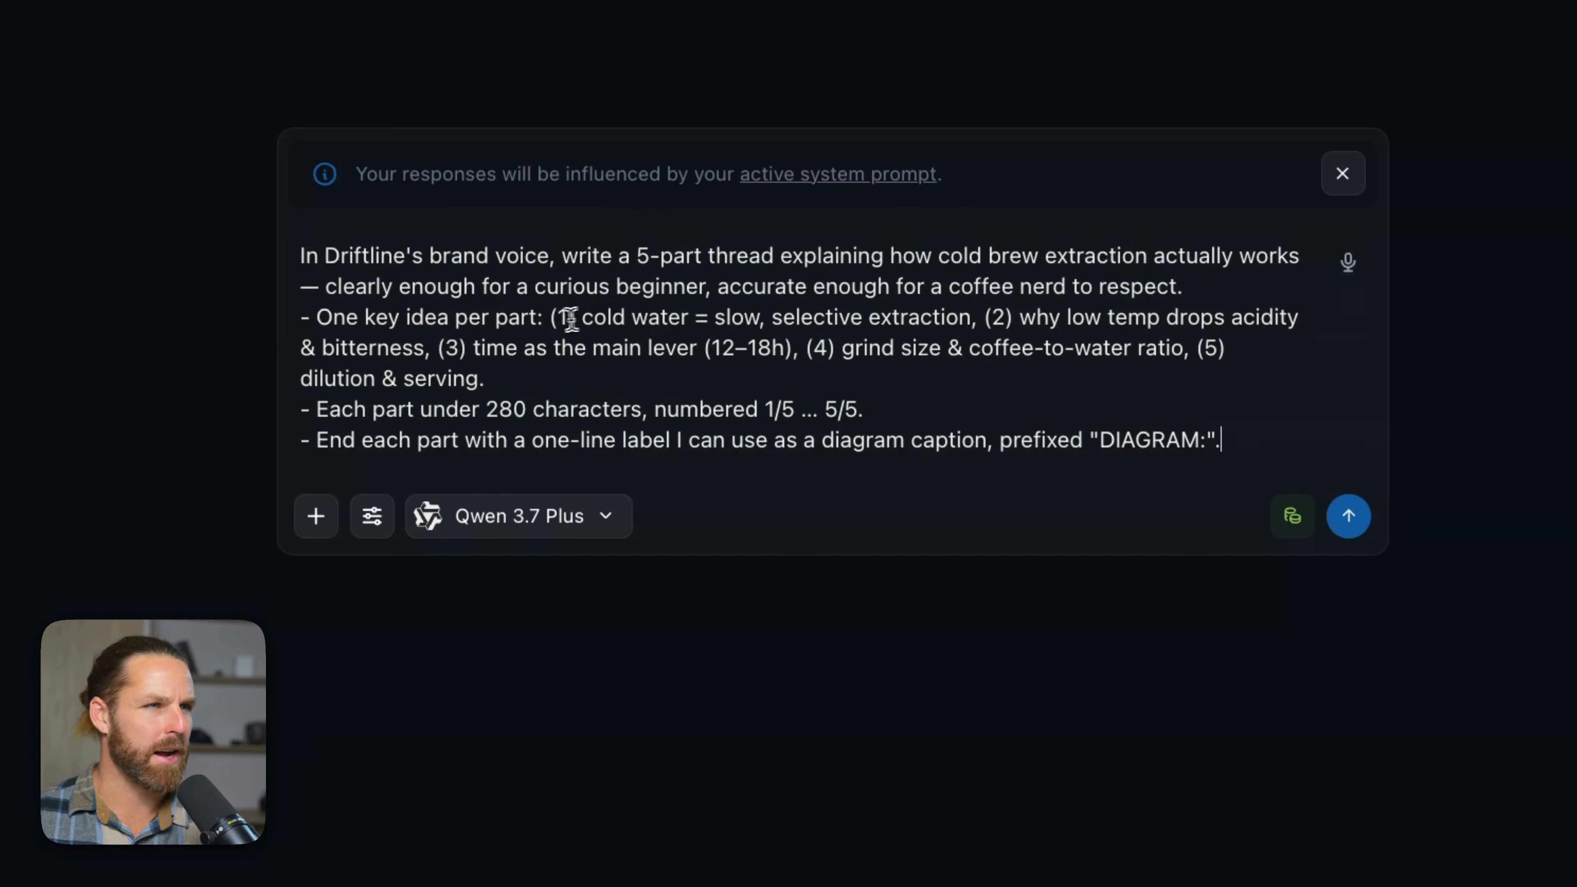
{"action": "left_click_drag", "start_coordinate": [306, 256], "coordinate": [570, 255]}
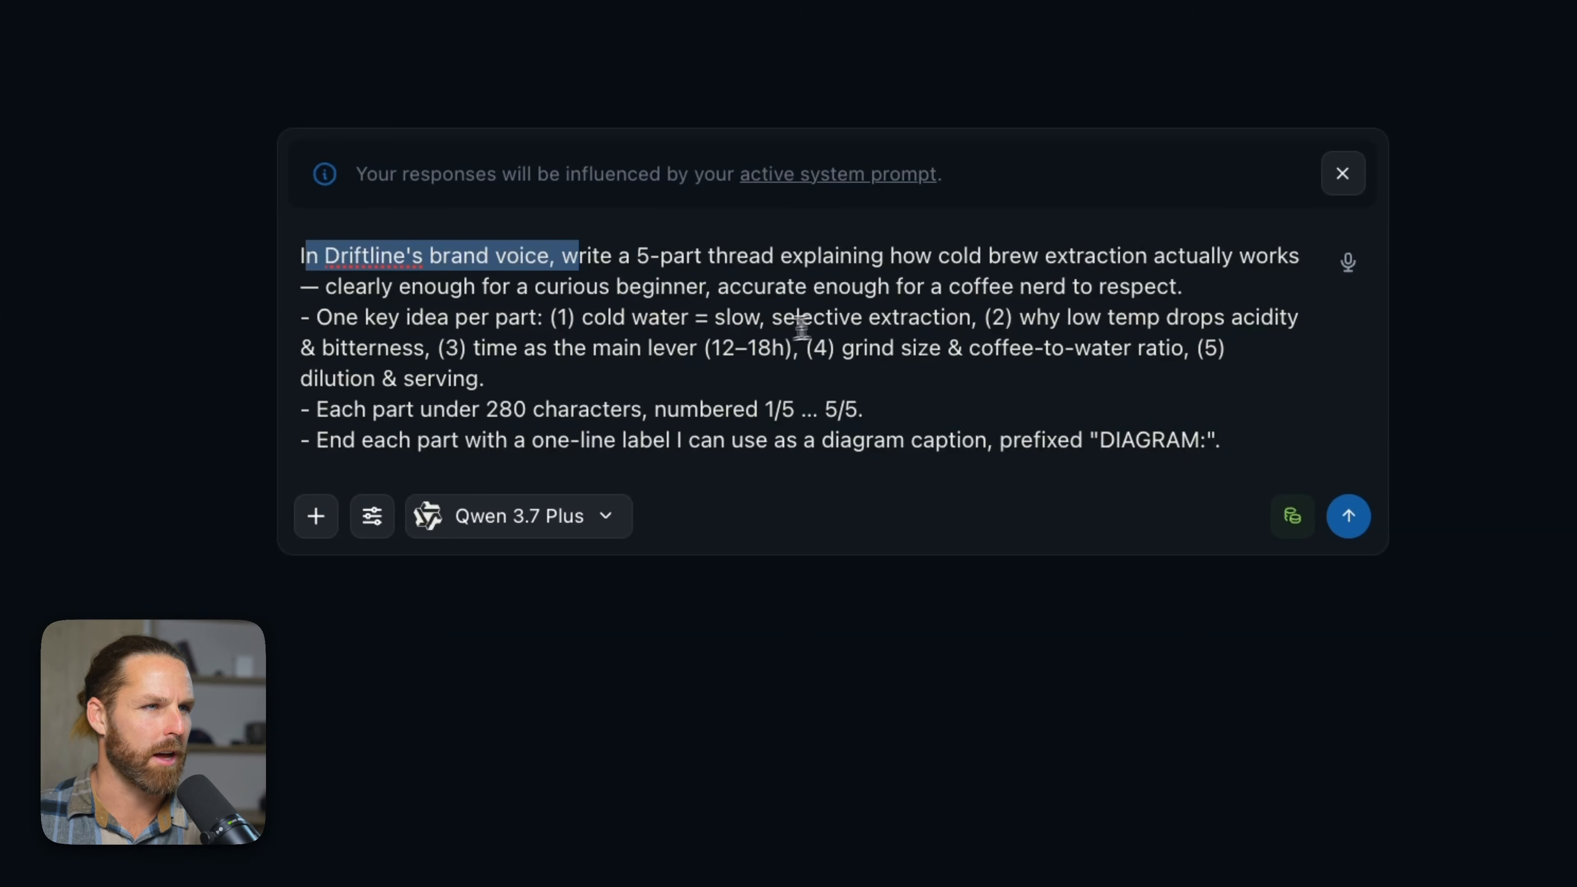
{"action": "left_click_drag", "start_coordinate": [317, 317], "coordinate": [562, 317]}
{"action": "left_click_drag", "start_coordinate": [329, 409], "coordinate": [585, 405]}
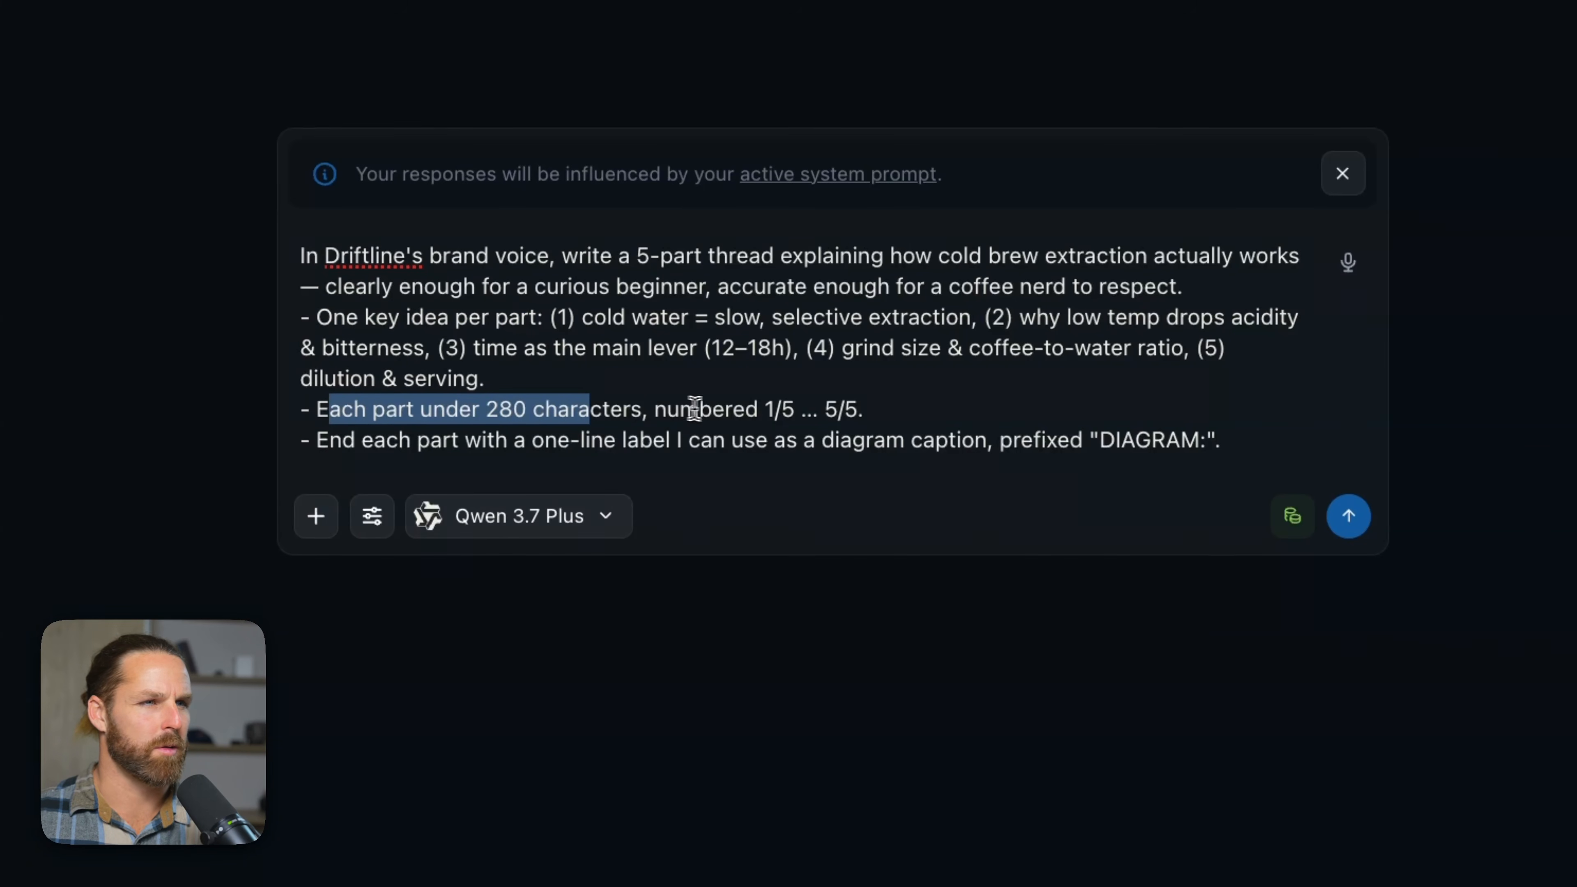
{"action": "left_click", "coordinate": [455, 446]}
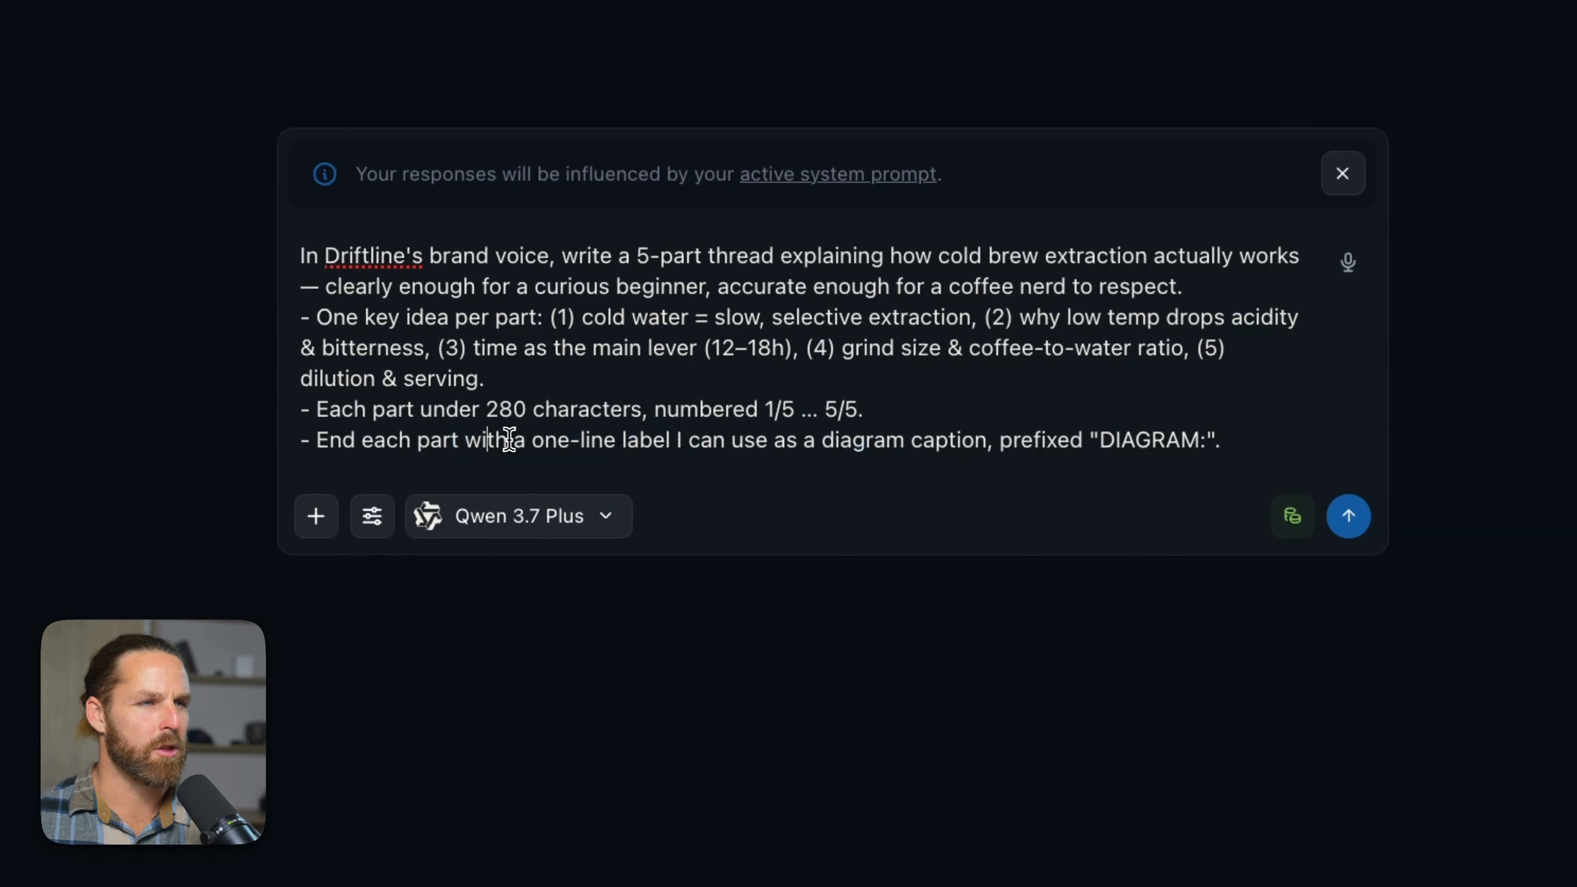
{"action": "left_click_drag", "start_coordinate": [531, 440], "coordinate": [990, 430]}
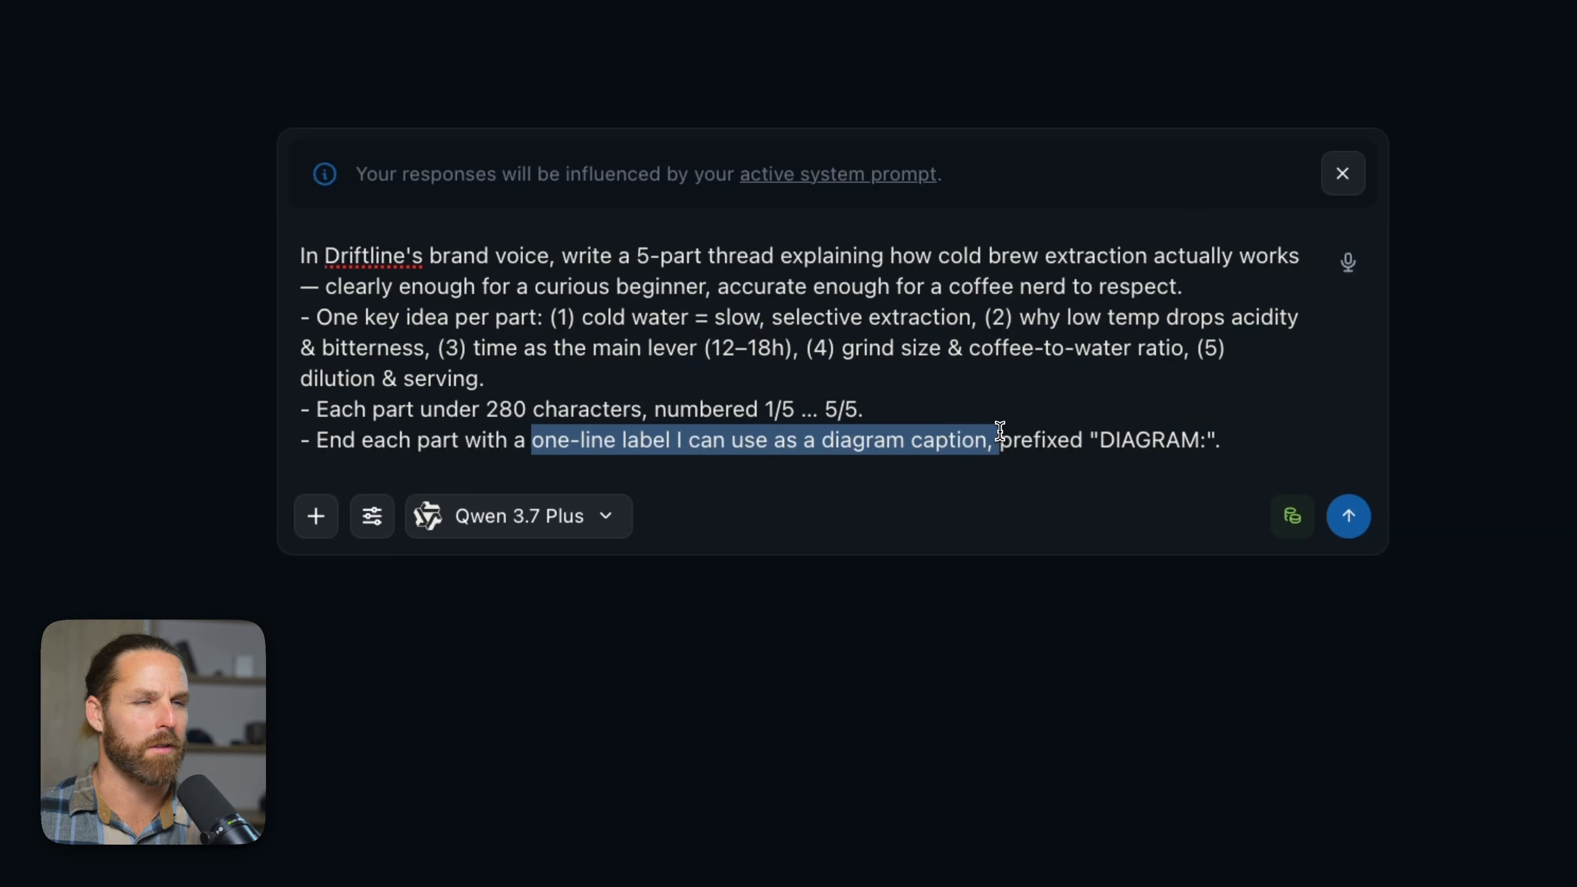
{"action": "left_click", "coordinate": [1000, 431]}
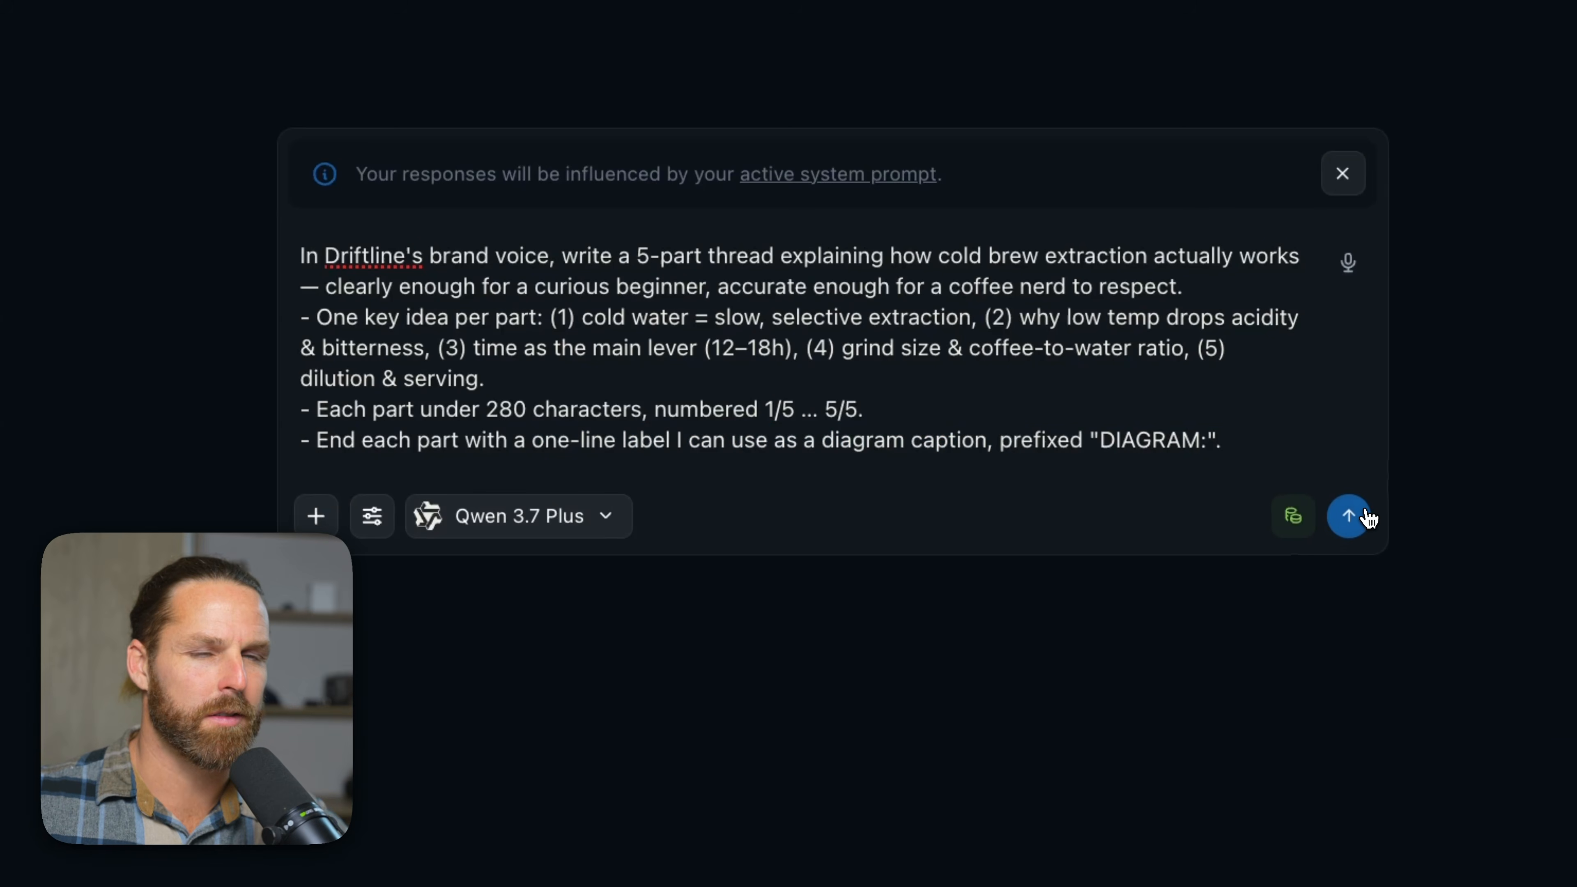
{"action": "left_click", "coordinate": [1351, 513]}
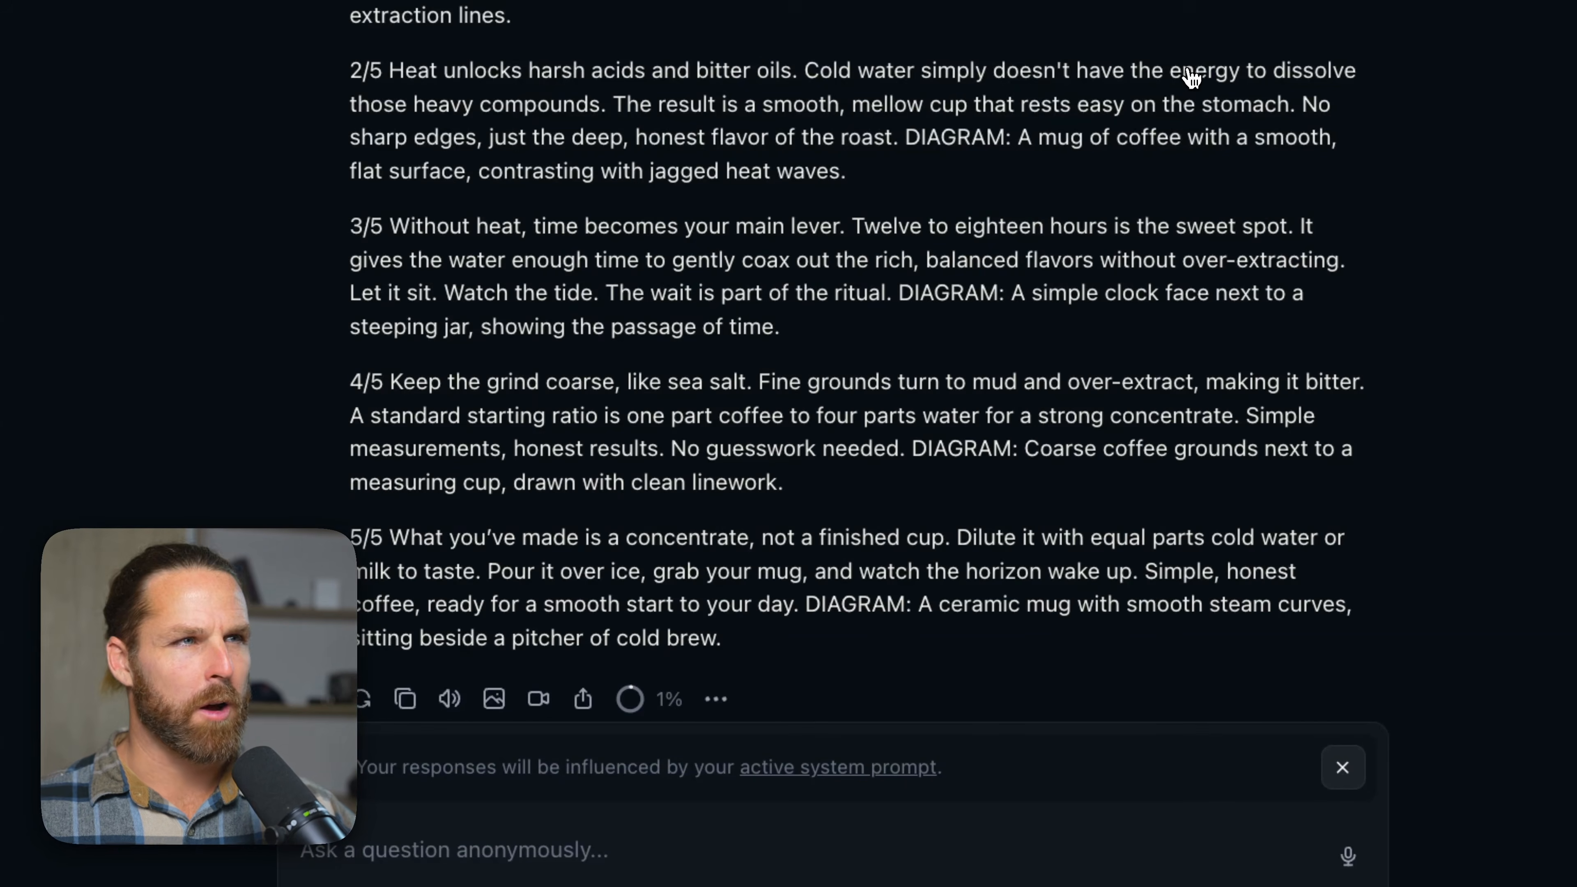
- Review the thread and request an on-brand image prompt for each diagram, with 3-4 short callout labels and the pasted style token
{"action": "scroll", "coordinate": [1187, 354], "scroll_direction": "down", "scroll_amount": 1}
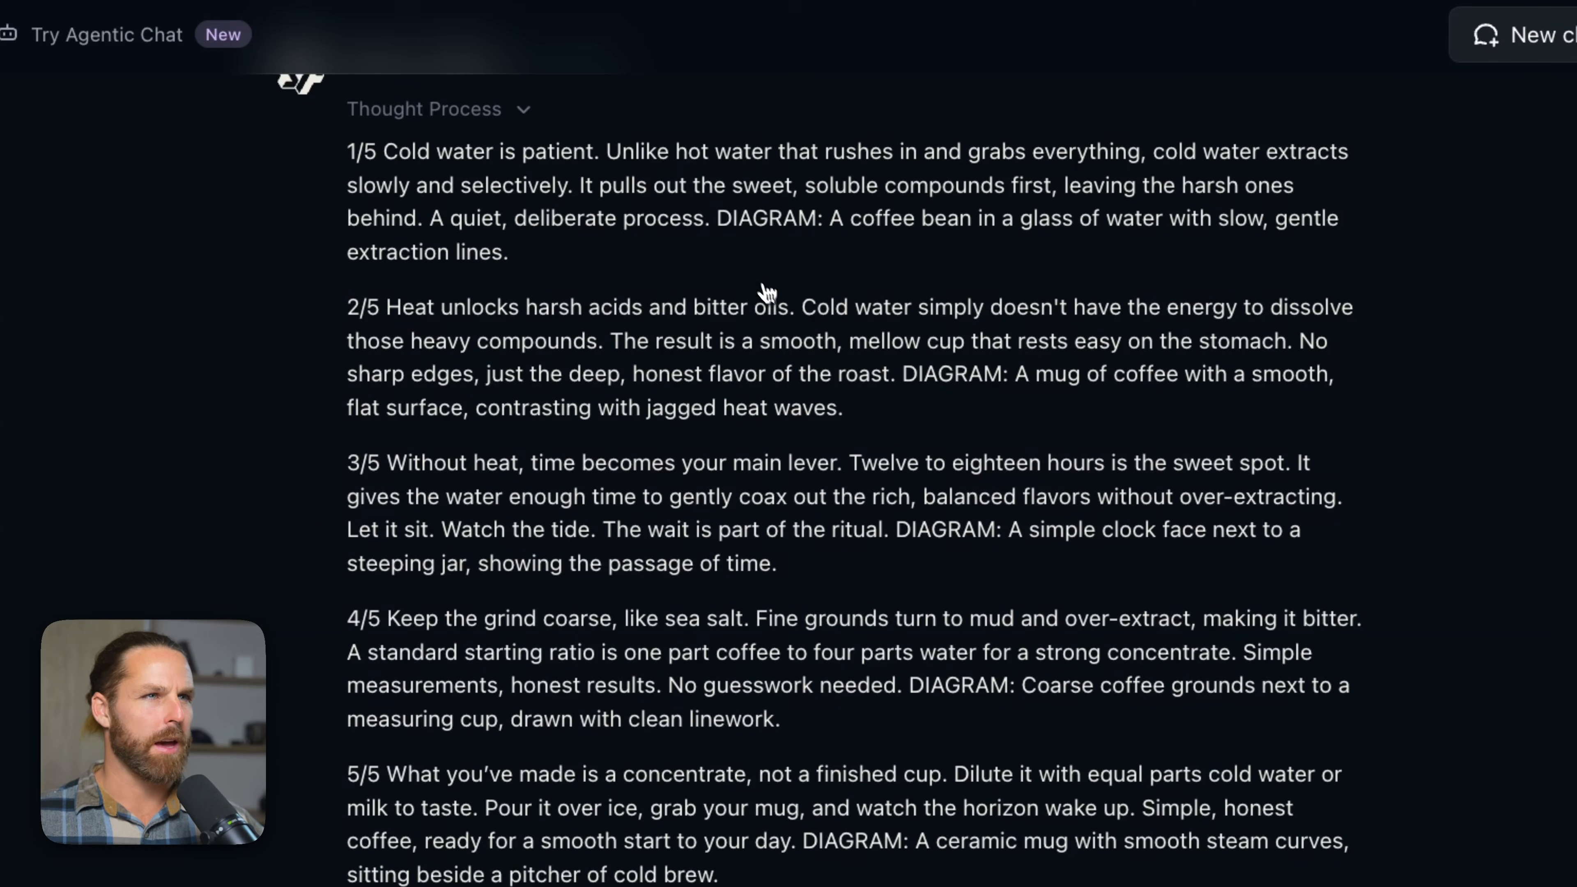
{"action": "left_click_drag", "start_coordinate": [716, 217], "coordinate": [790, 260]}
{"action": "left_click", "coordinate": [790, 260]}
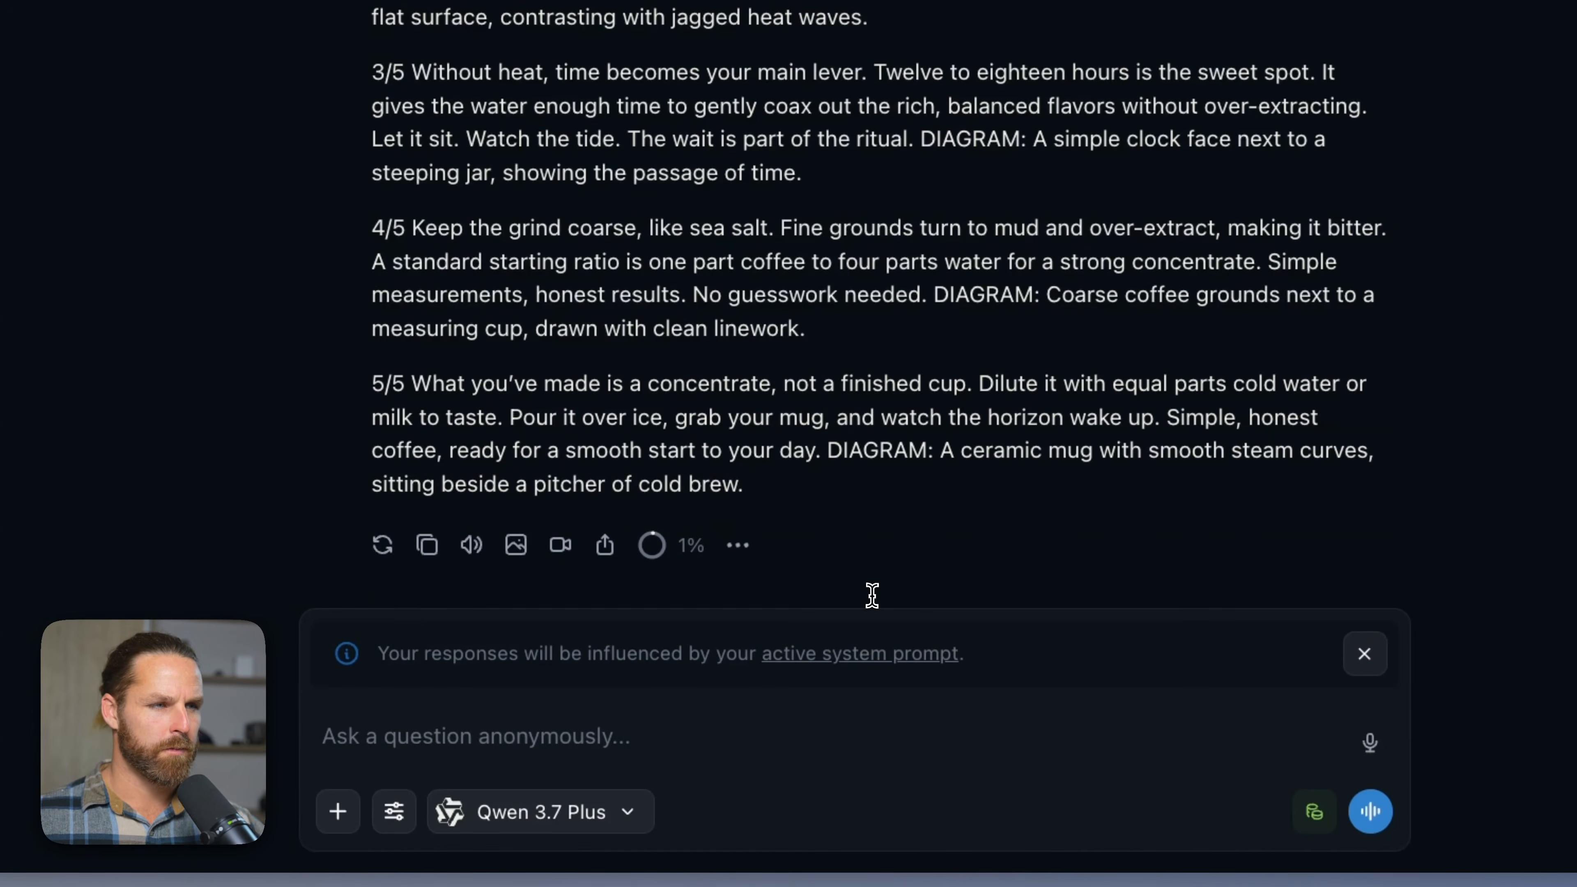
{"action": "type", "text": "N"}
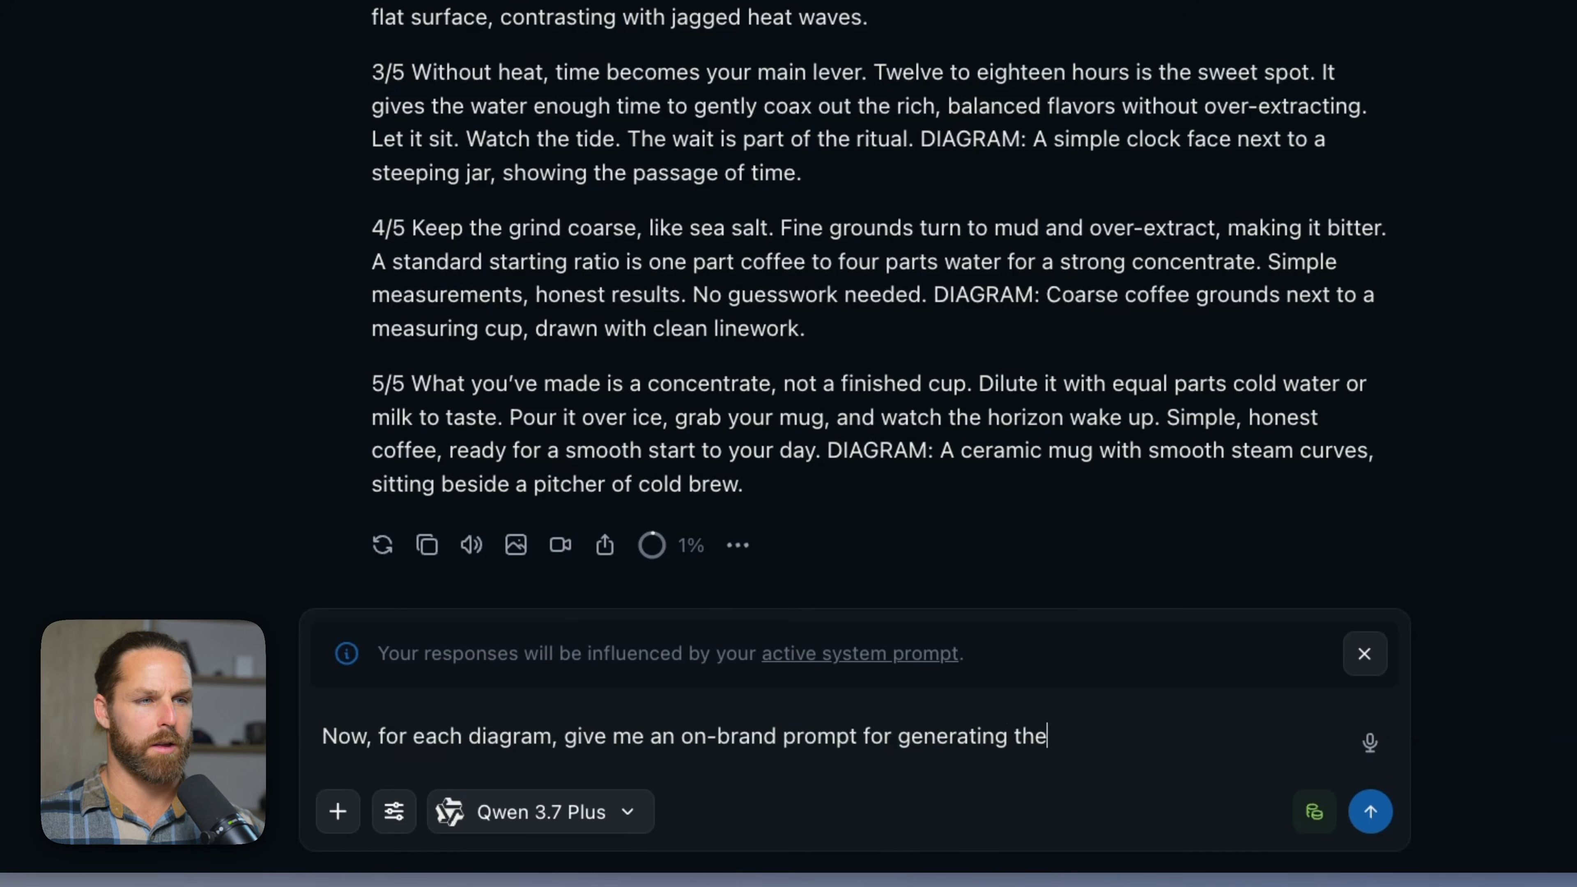
{"action": "type", "text": "image. Include 3-4 short callout labels."}
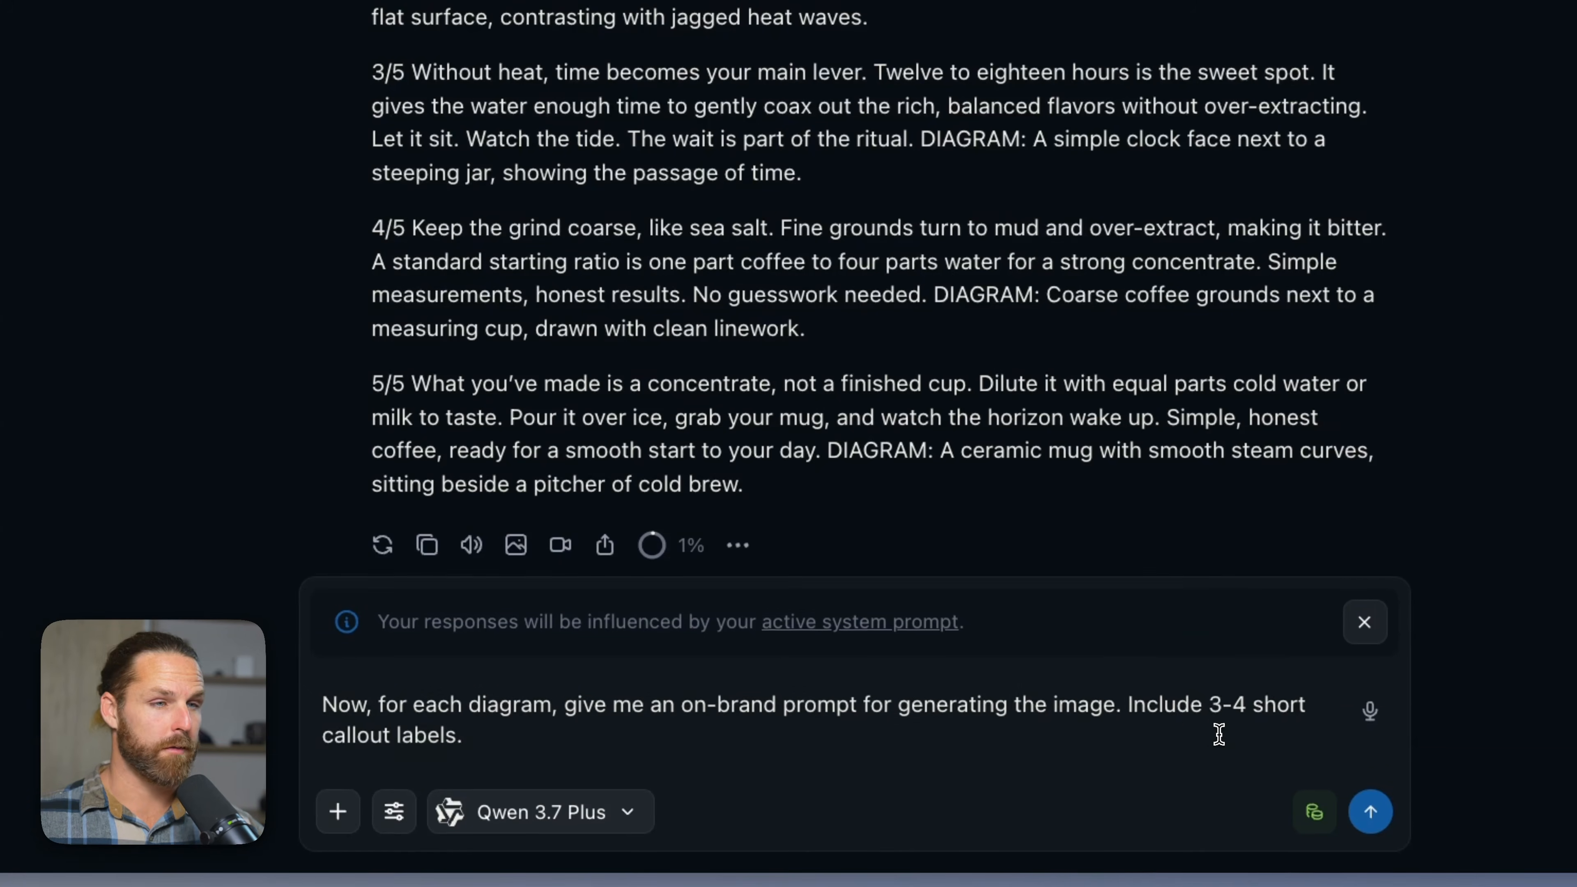
{"action": "type", "text": " Include the style token"}
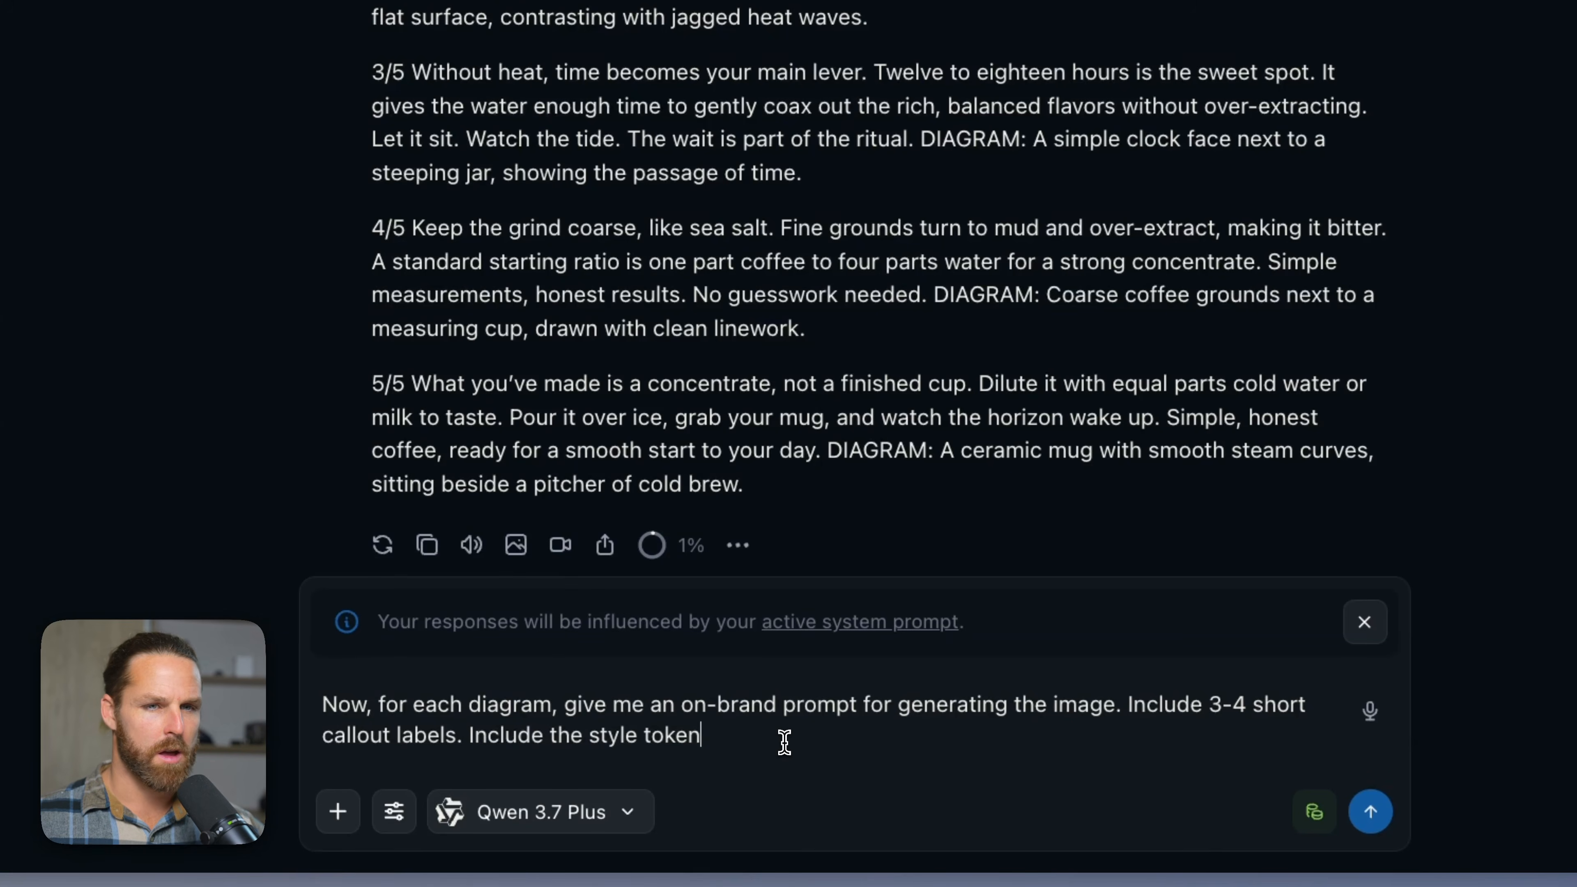
{"action": "key", "text": "ctrl+v"}
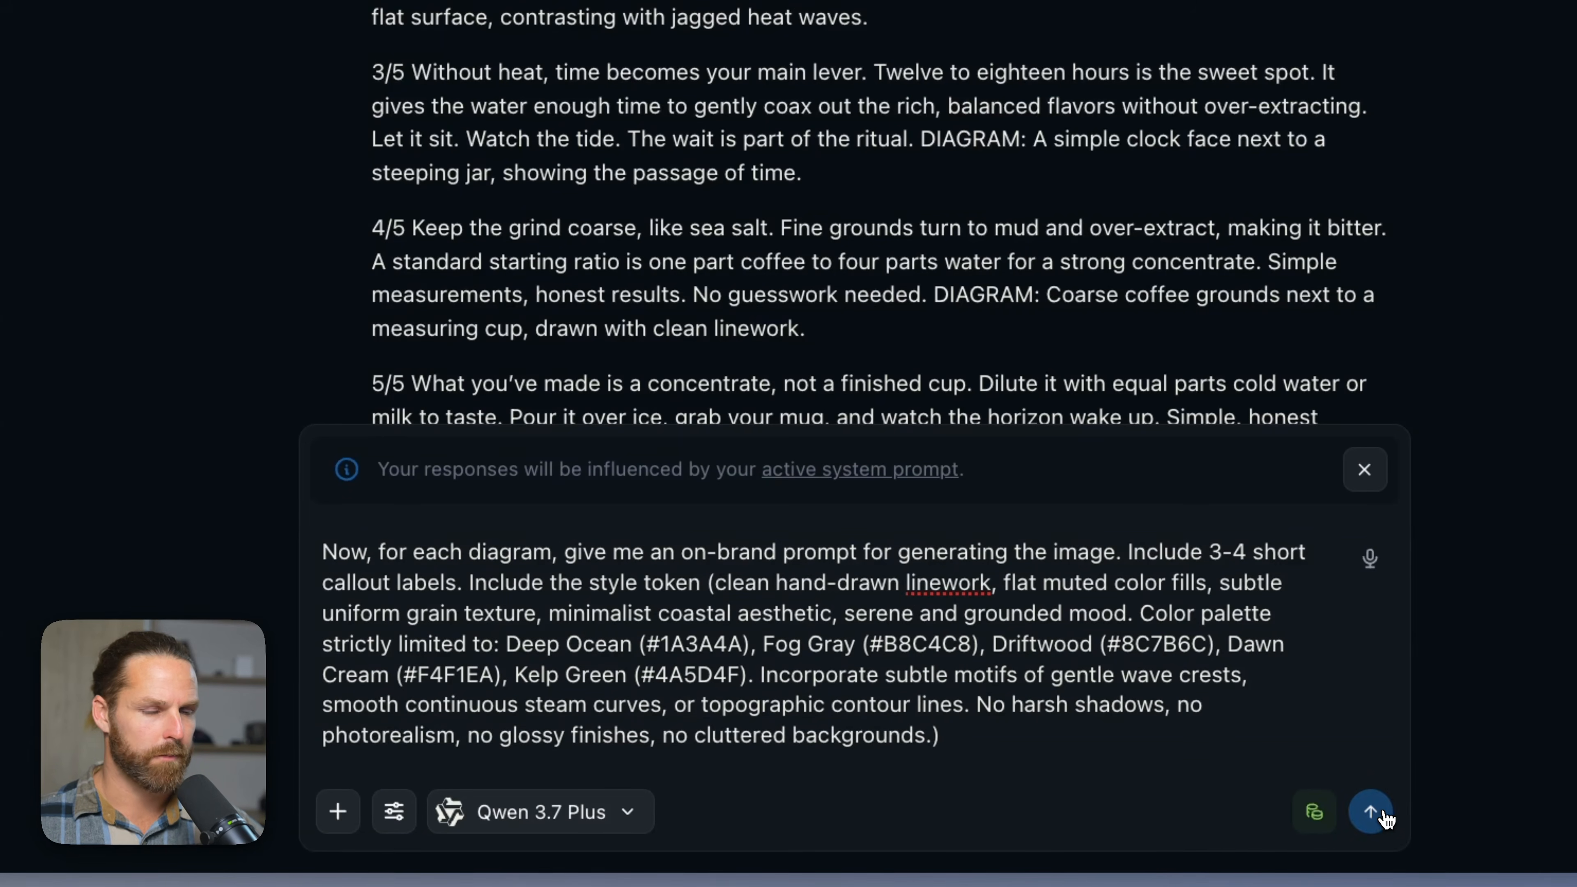
{"action": "left_click", "coordinate": [1384, 816]}
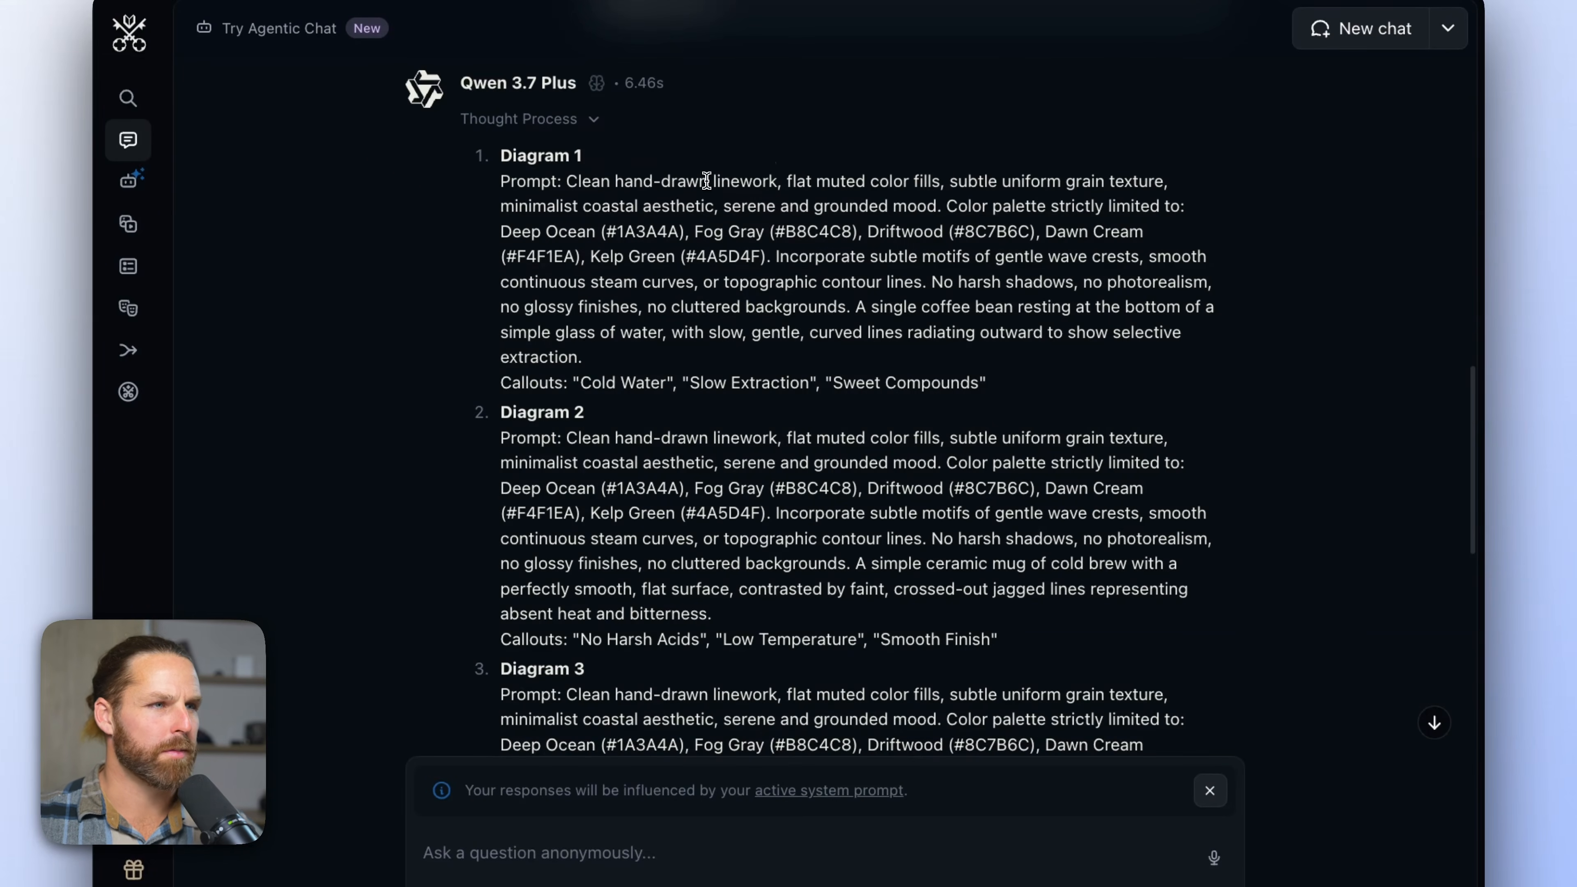
- Review the five diagram prompts and copy the Diagram 1 prompt together with its callouts
{"action": "scroll", "coordinate": [707, 183], "scroll_direction": "down", "scroll_amount": 12}
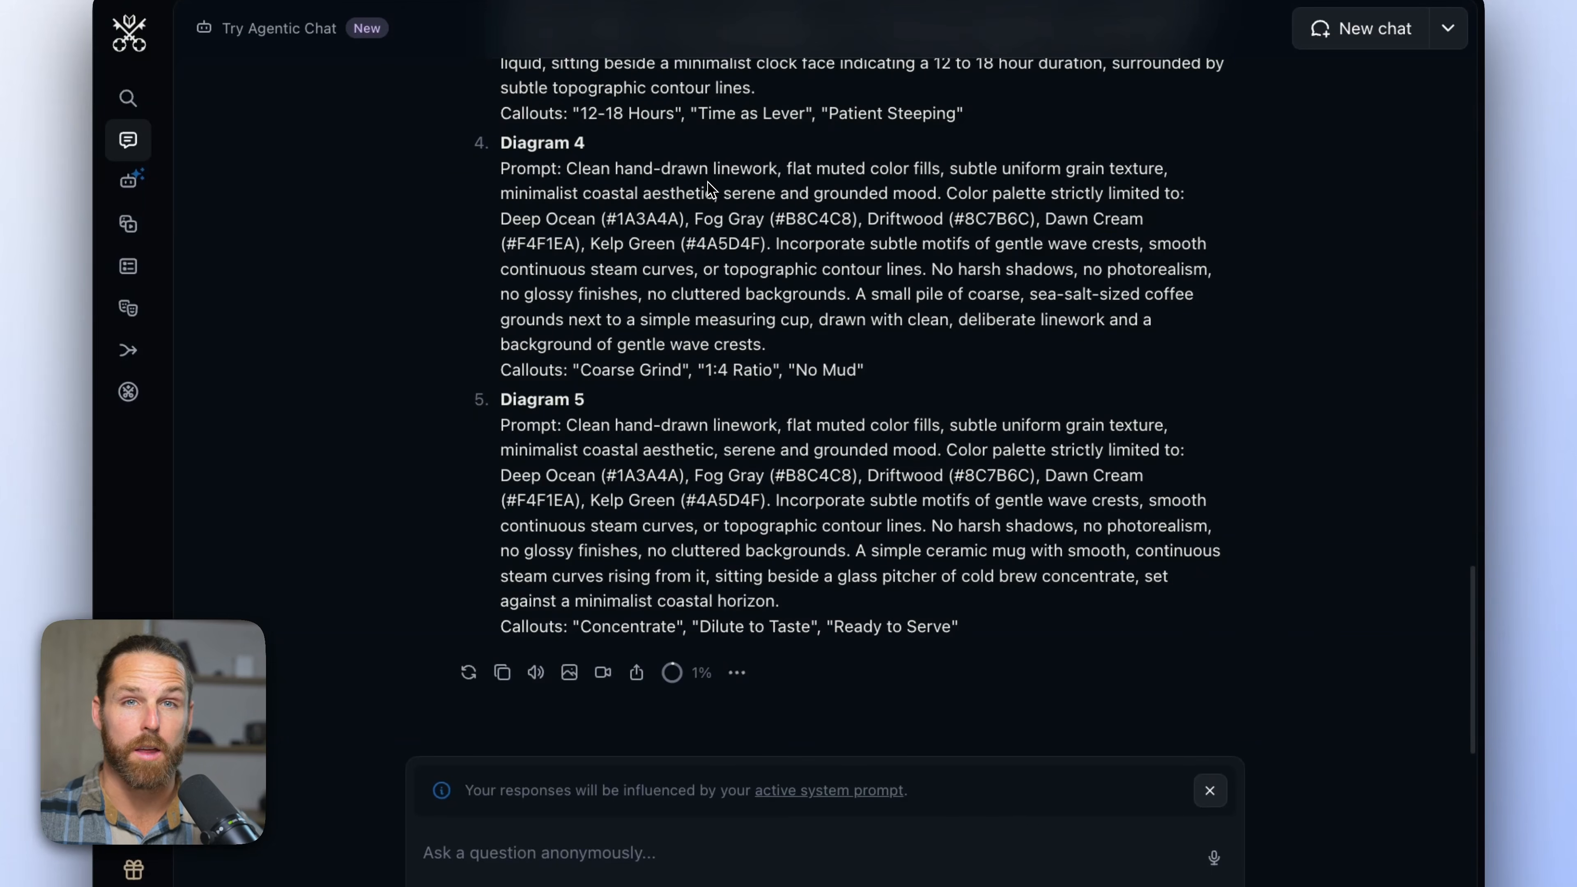
{"action": "scroll", "coordinate": [710, 188], "scroll_direction": "up", "scroll_amount": 12}
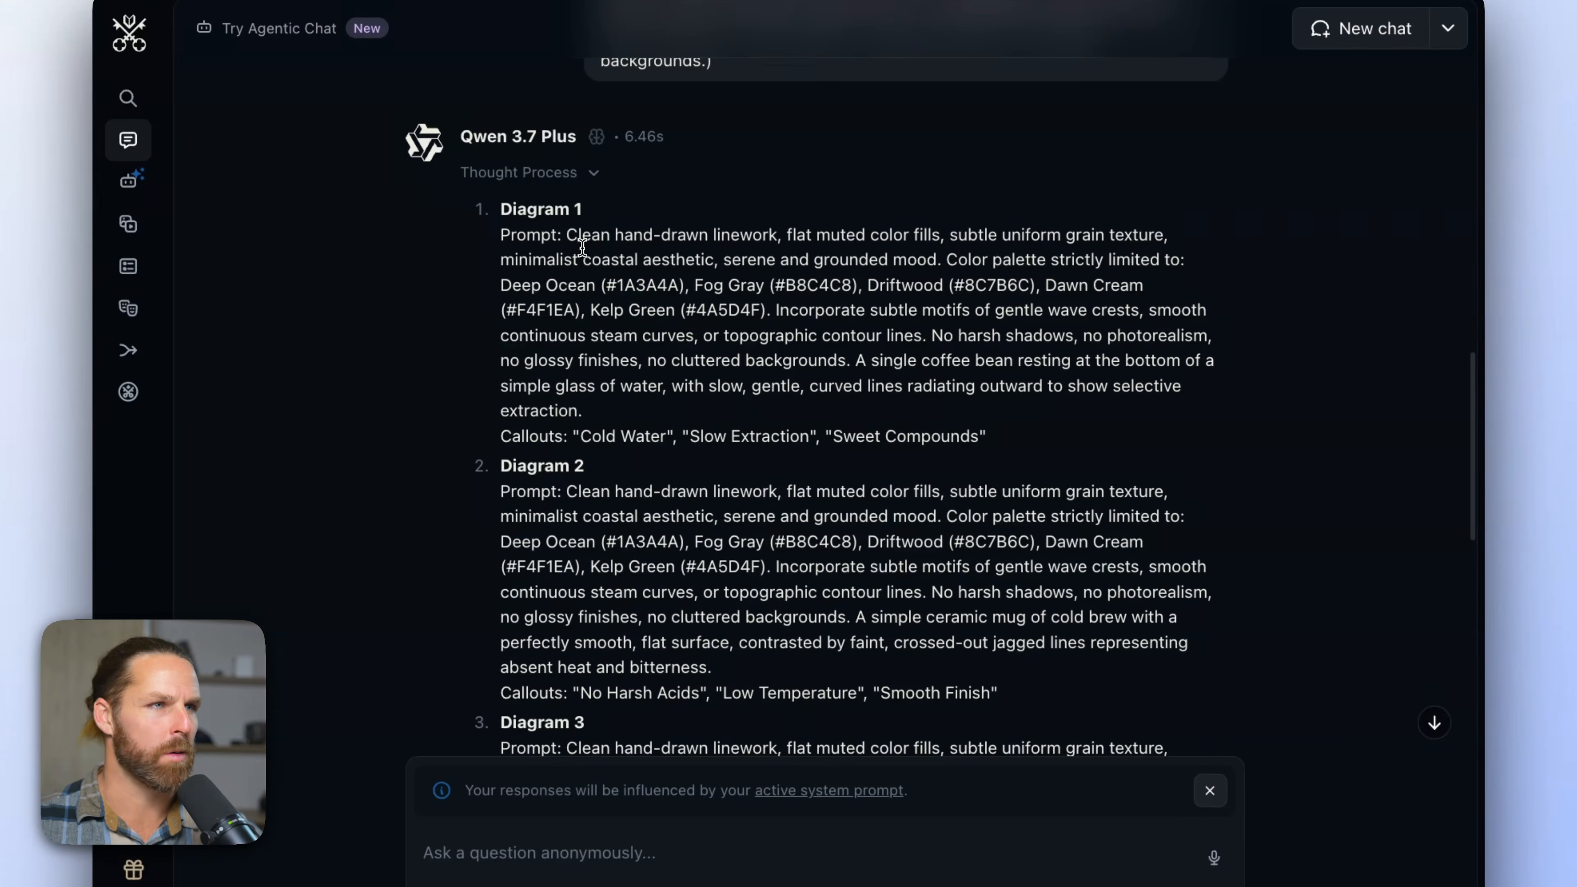
{"action": "left_click_drag", "start_coordinate": [570, 241], "coordinate": [986, 437]}
{"action": "key", "text": "ctrl+c"}
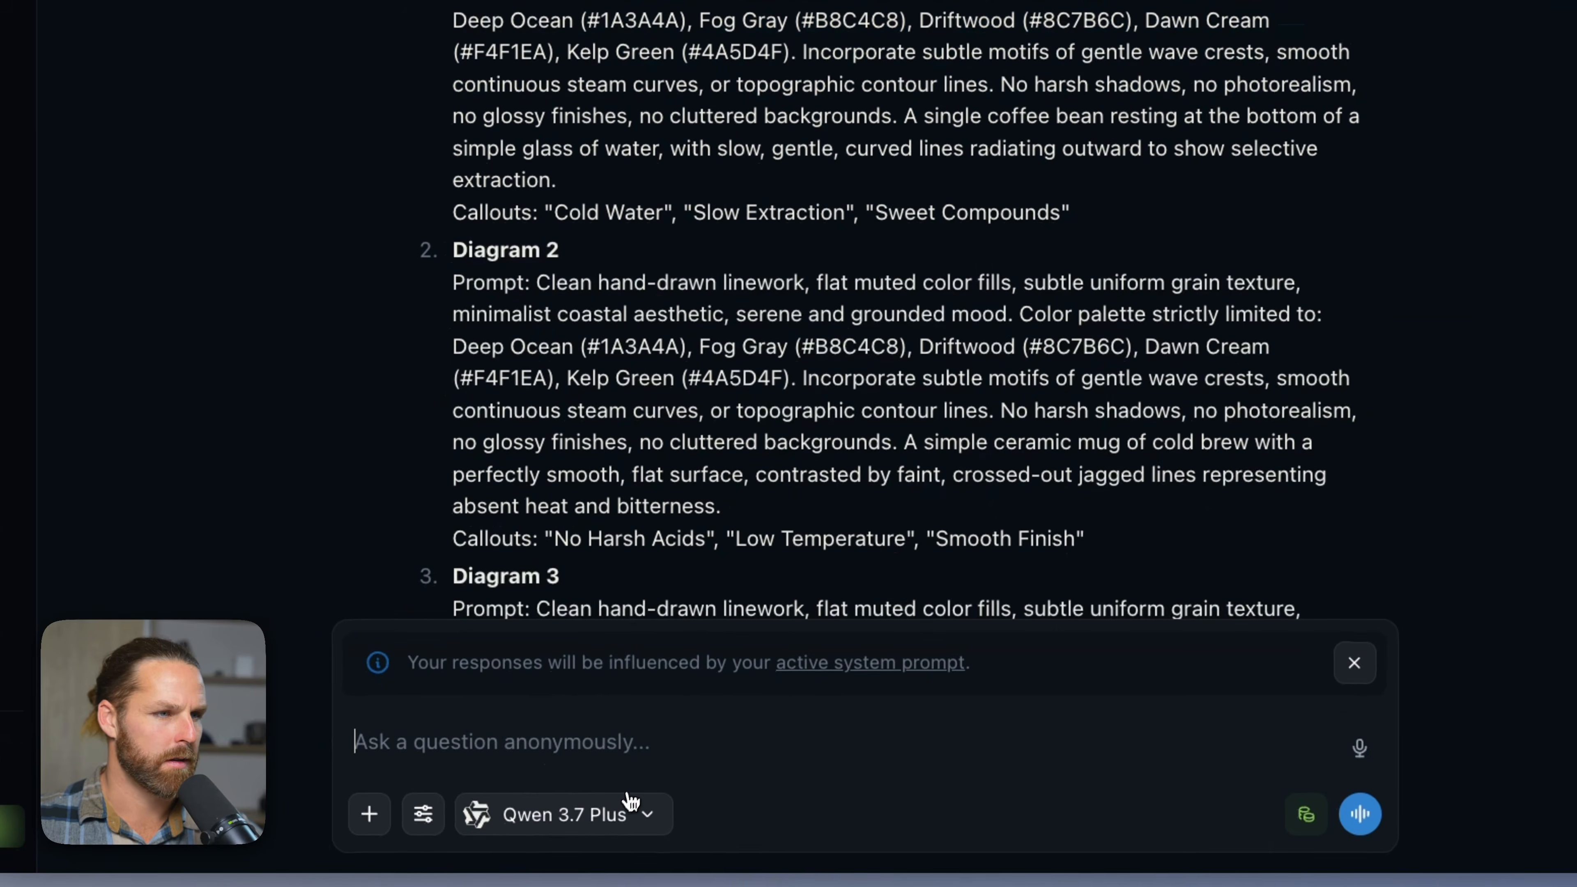
- Switch to image generation with Qwen Image 2 Pro and paste the Diagram 1 prompt
{"action": "left_click", "coordinate": [625, 807]}
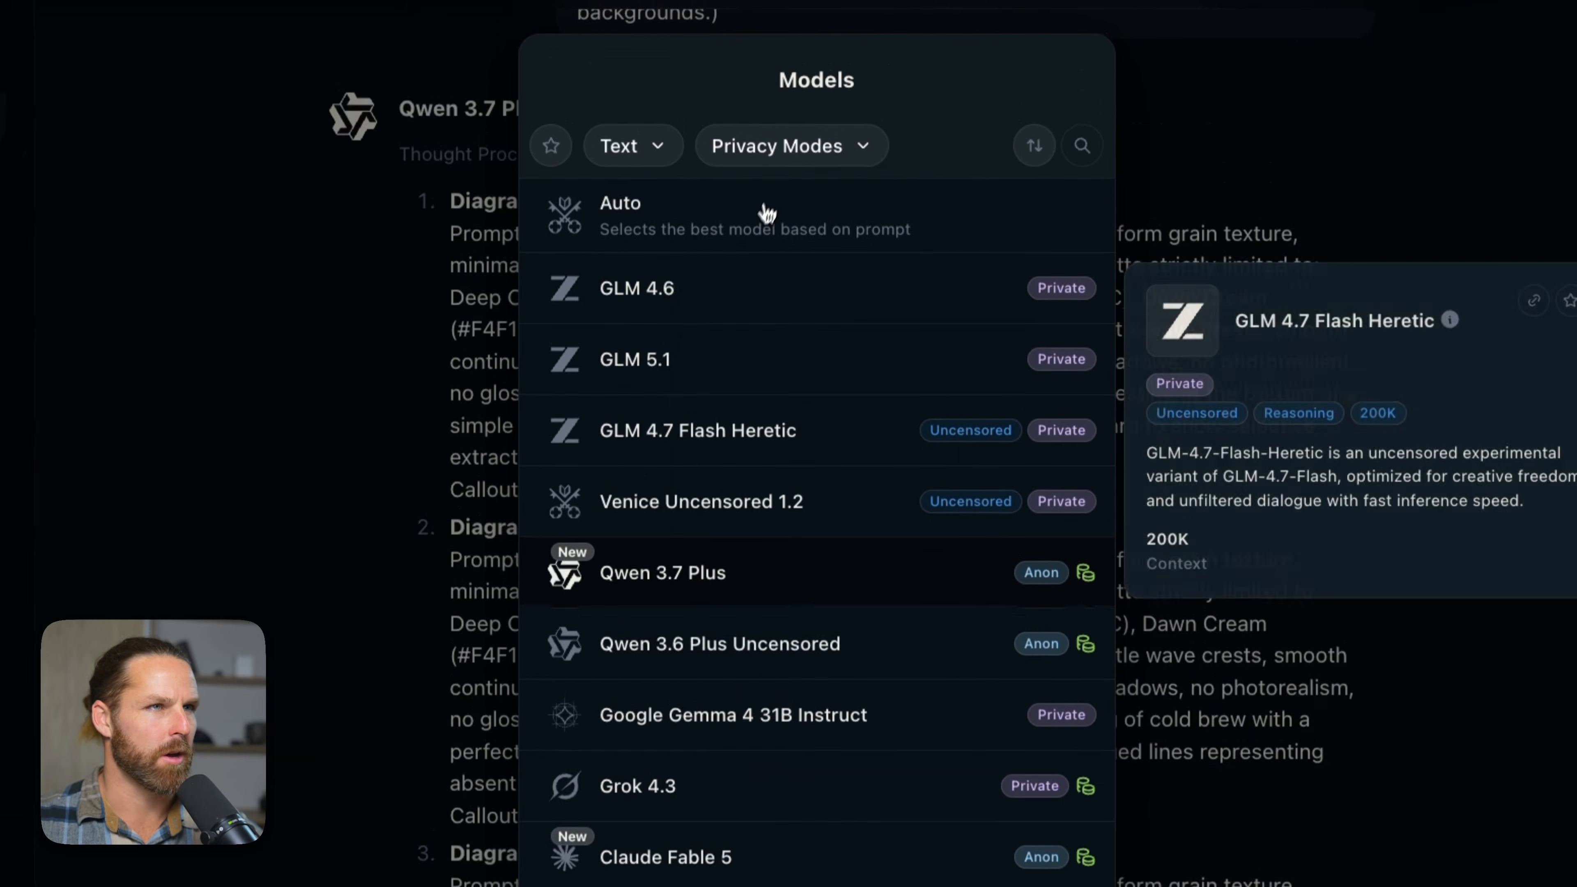
{"action": "mouse_move", "coordinate": [609, 164]}
{"action": "left_click", "coordinate": [645, 279]}
{"action": "left_click", "coordinate": [763, 497]}
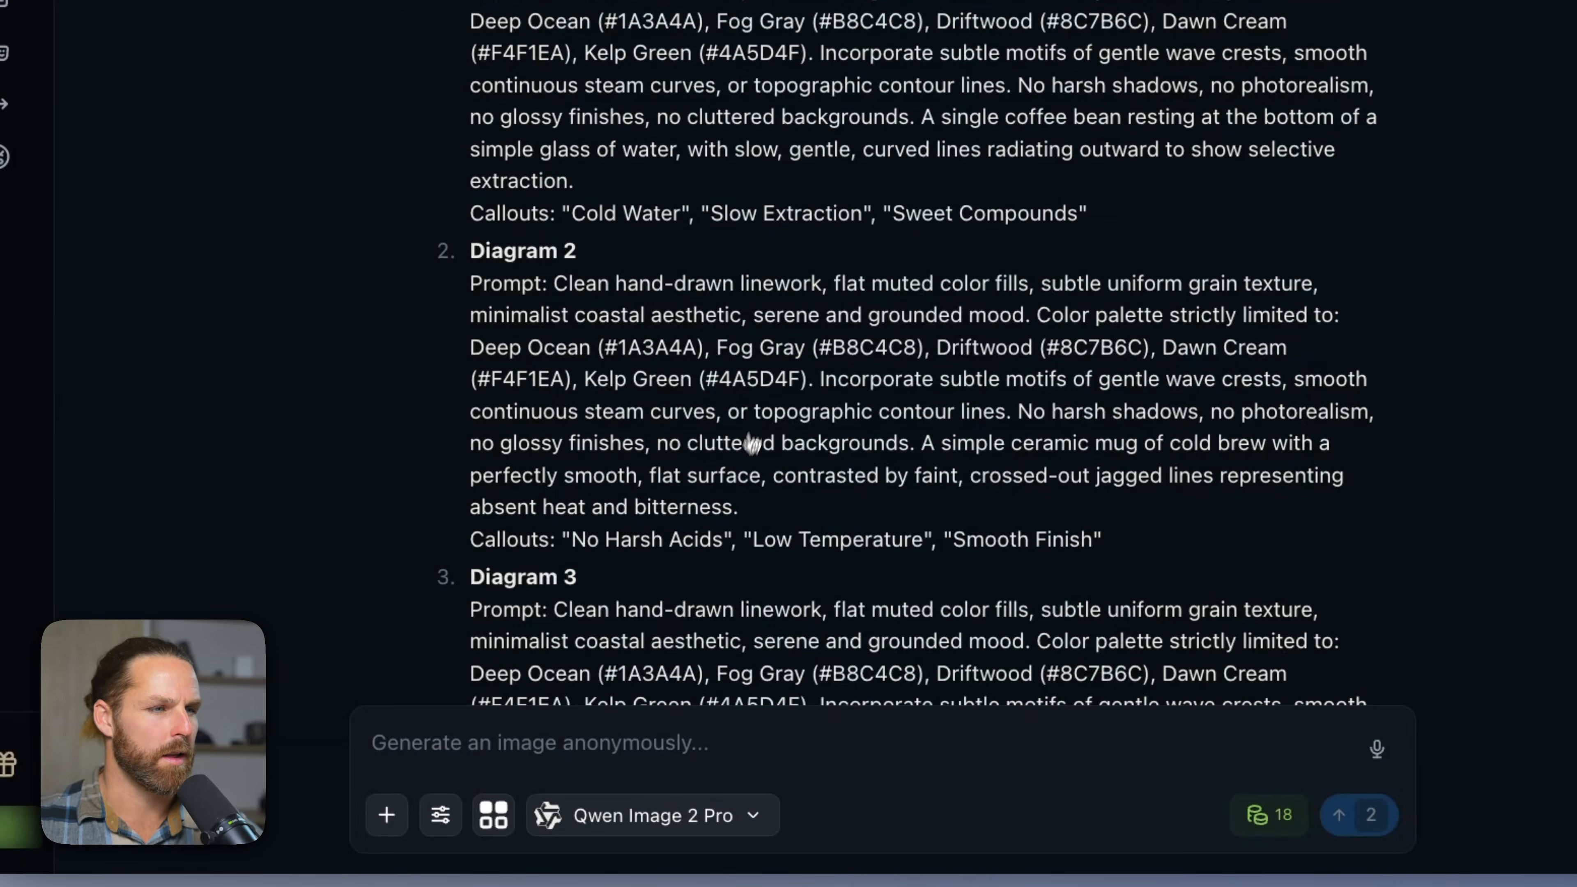
{"action": "scroll", "coordinate": [746, 443], "scroll_direction": "down", "scroll_amount": 10}
{"action": "key", "text": "ctrl+v"}
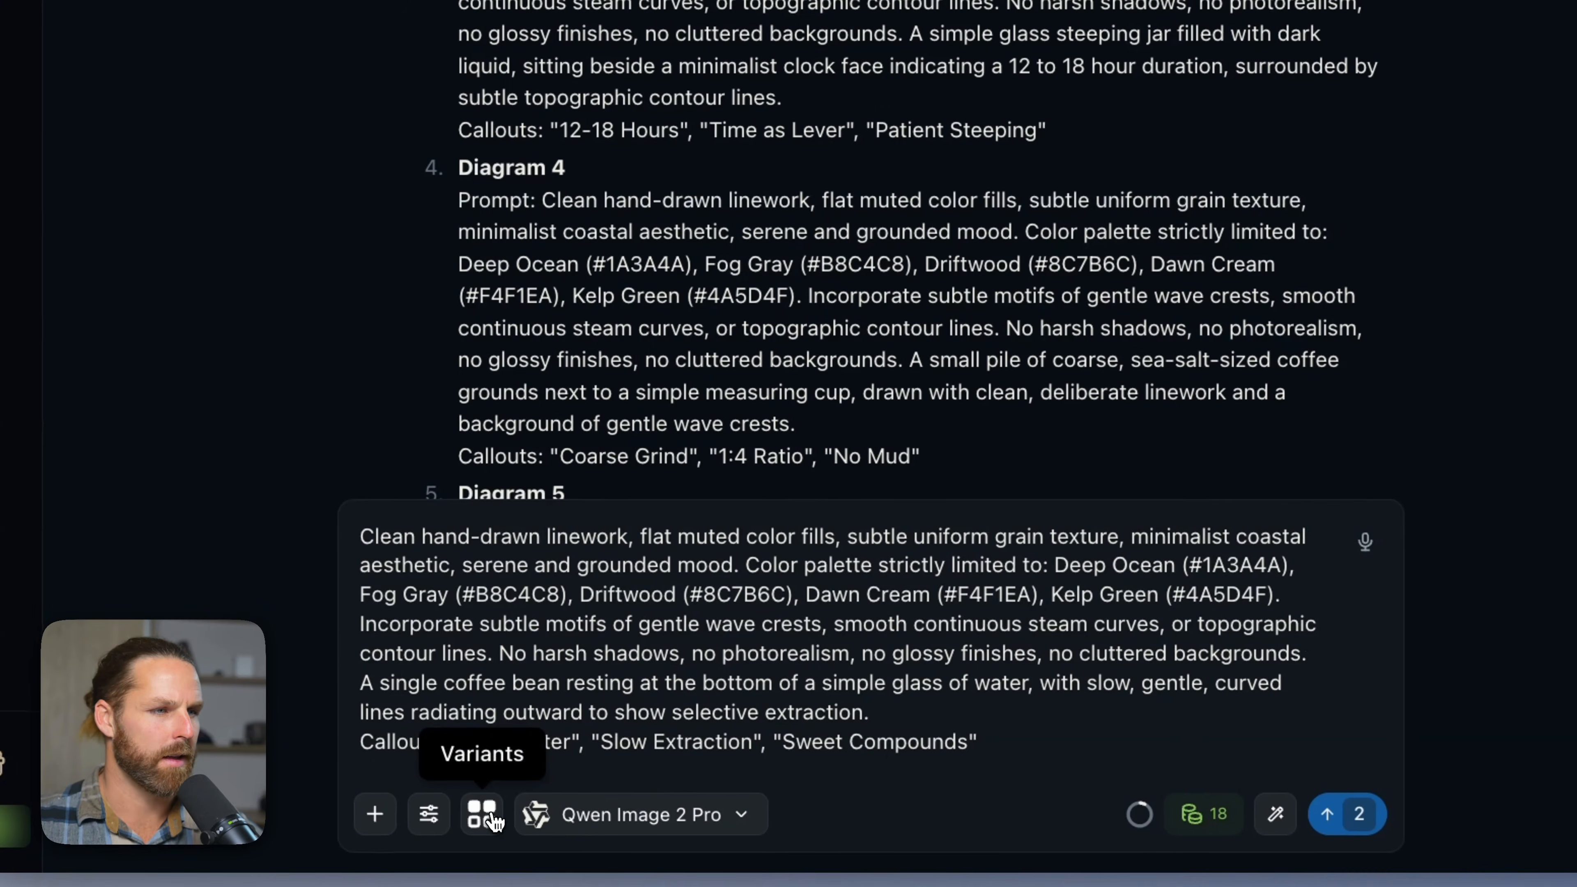
- Set the image variants to 1 and generate the Diagram 1 image
{"action": "left_click", "coordinate": [491, 815]}
{"action": "left_click", "coordinate": [794, 277]}
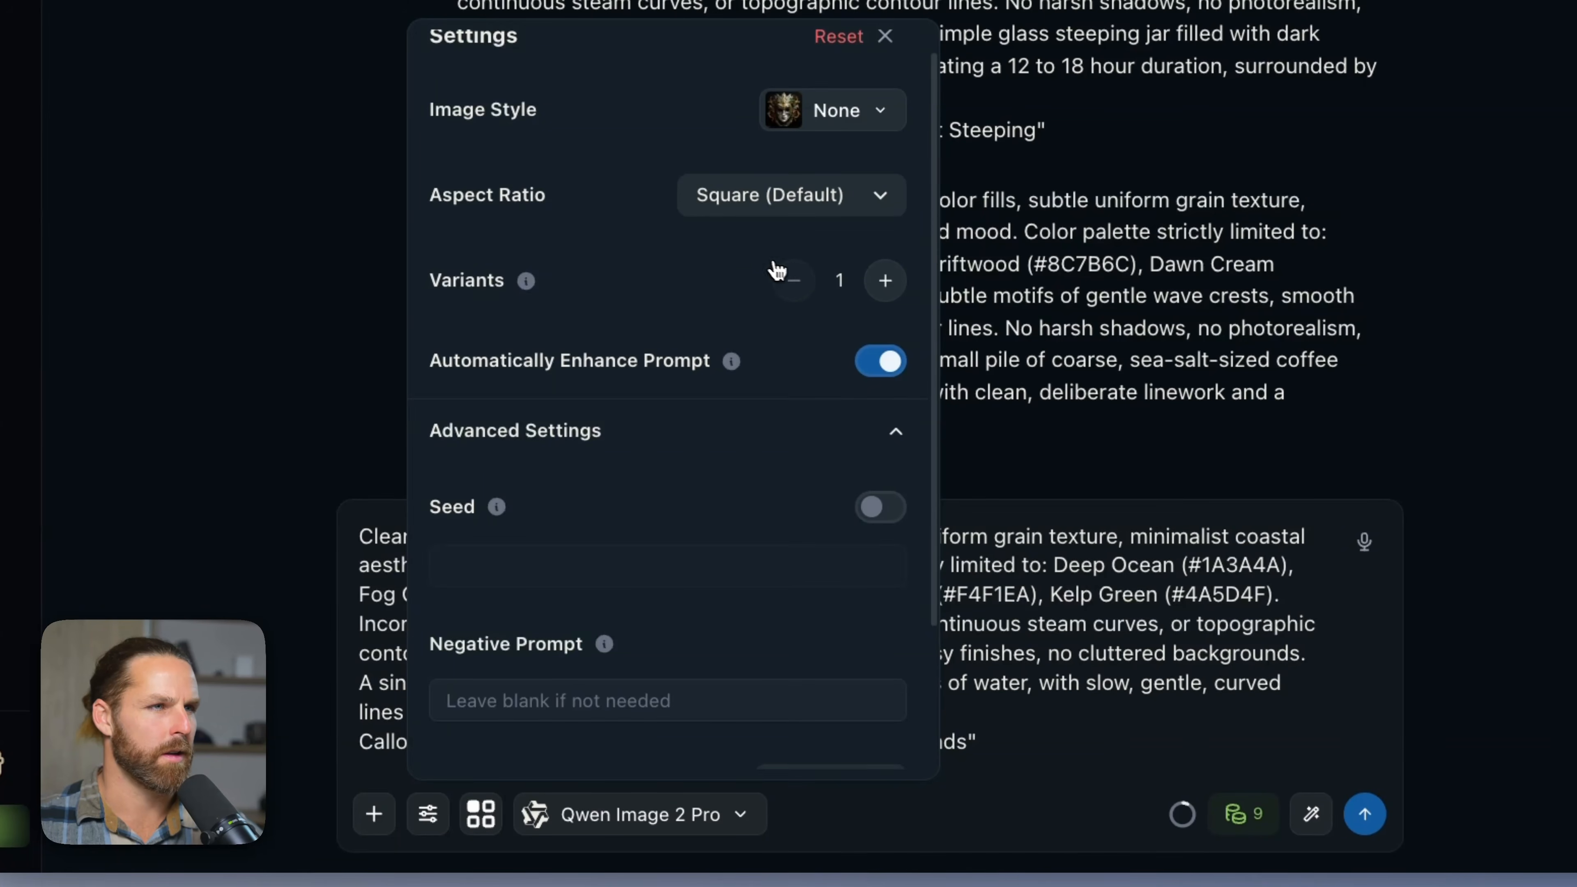
{"action": "scroll", "coordinate": [776, 271], "scroll_direction": "up", "scroll_amount": 1}
{"action": "scroll", "coordinate": [921, 557], "scroll_direction": "down", "scroll_amount": 3}
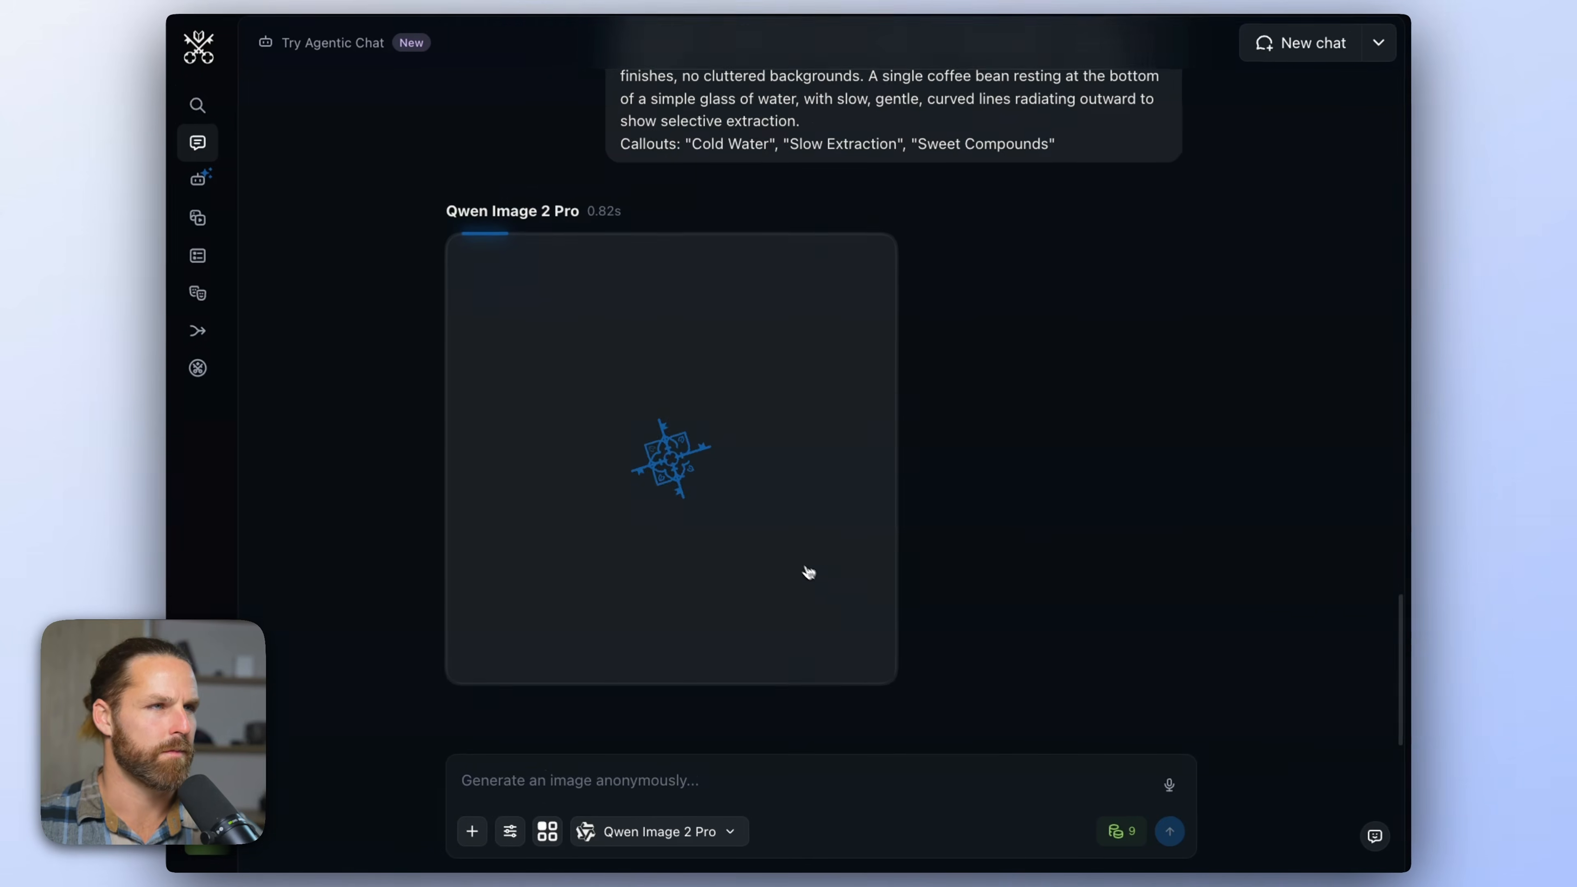
- Enter the Diagram 2 prompt for image generation and select the Diagram 3 prompt with its callouts
{"action": "type", "text": "Clean hand-drawn linework, flat muted color fills, subtle uniform grain texture, minimalist coastal aesthetic, serene and grounded mood. Color palette strictly limited to: Deep Ocean (#1A3A4A), Fog Gray (#B8C4C8), Driftwood (#8C7B6C), Dawn Cream (#F4F1EA), Kelp Green (#4A5D4F). Incorporate subtle motifs of gentle wave crests, smooth continuous steam curves, or topographic contour lines. No harsh shadows, no photorealism, no glossy finishes, no cluttered backgrounds. A simple ceramic mug of cold brew with a perfectly smooth, flat surface, contrasted by faint, crossed-out jagged lines representing absent heat and bitterness. Callouts: \"No Harsh Acids\", \"Low Temperature\", \"Smooth Finish\""}
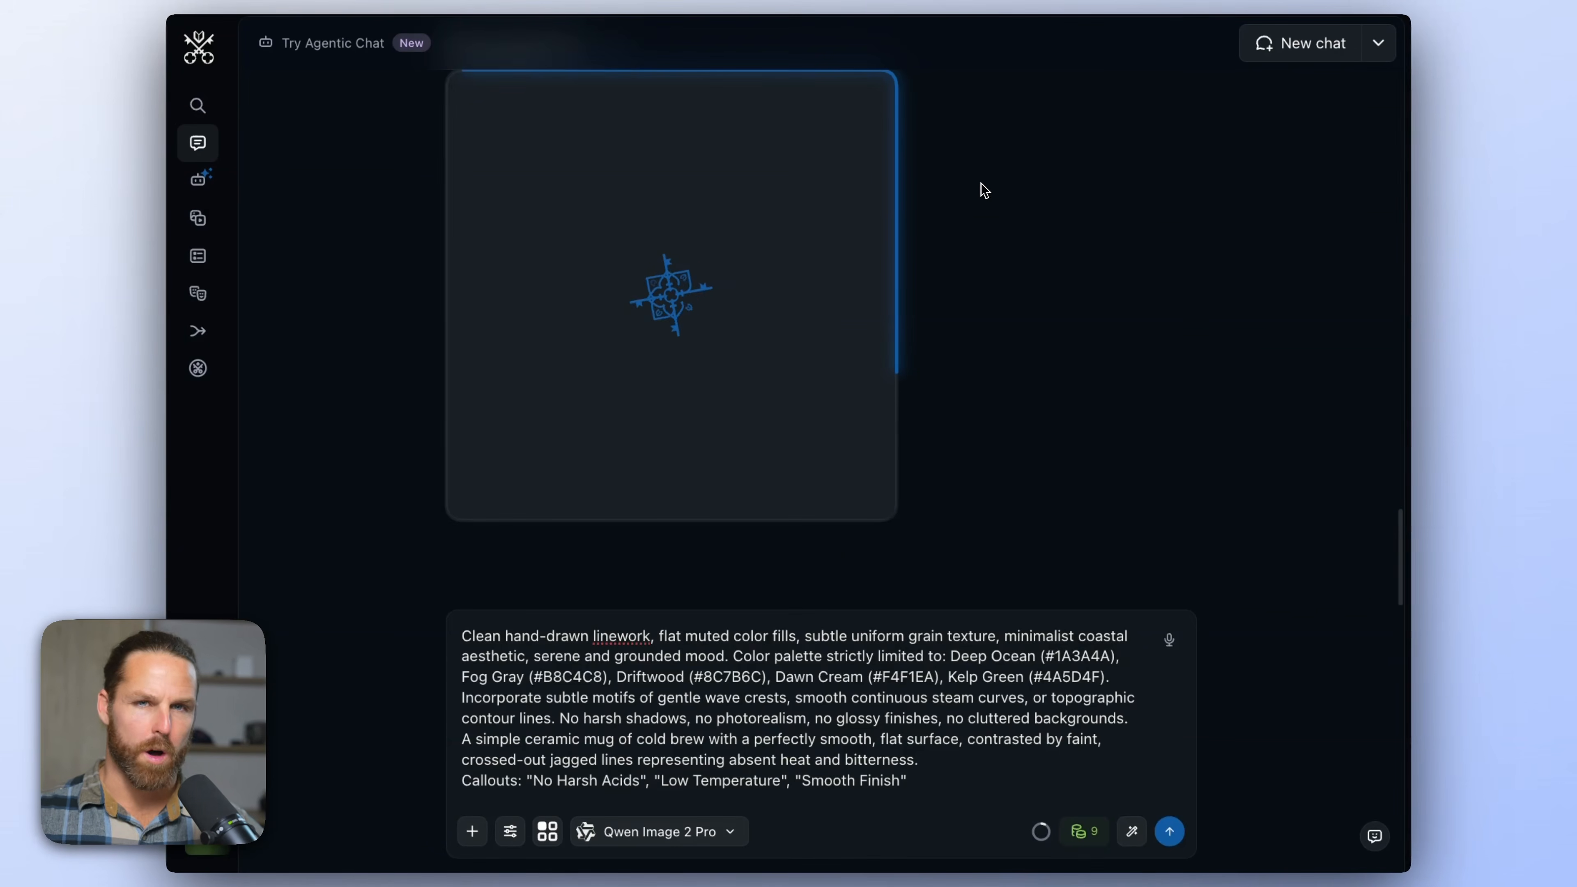
{"action": "scroll", "coordinate": [982, 190], "scroll_direction": "up", "scroll_amount": 10}
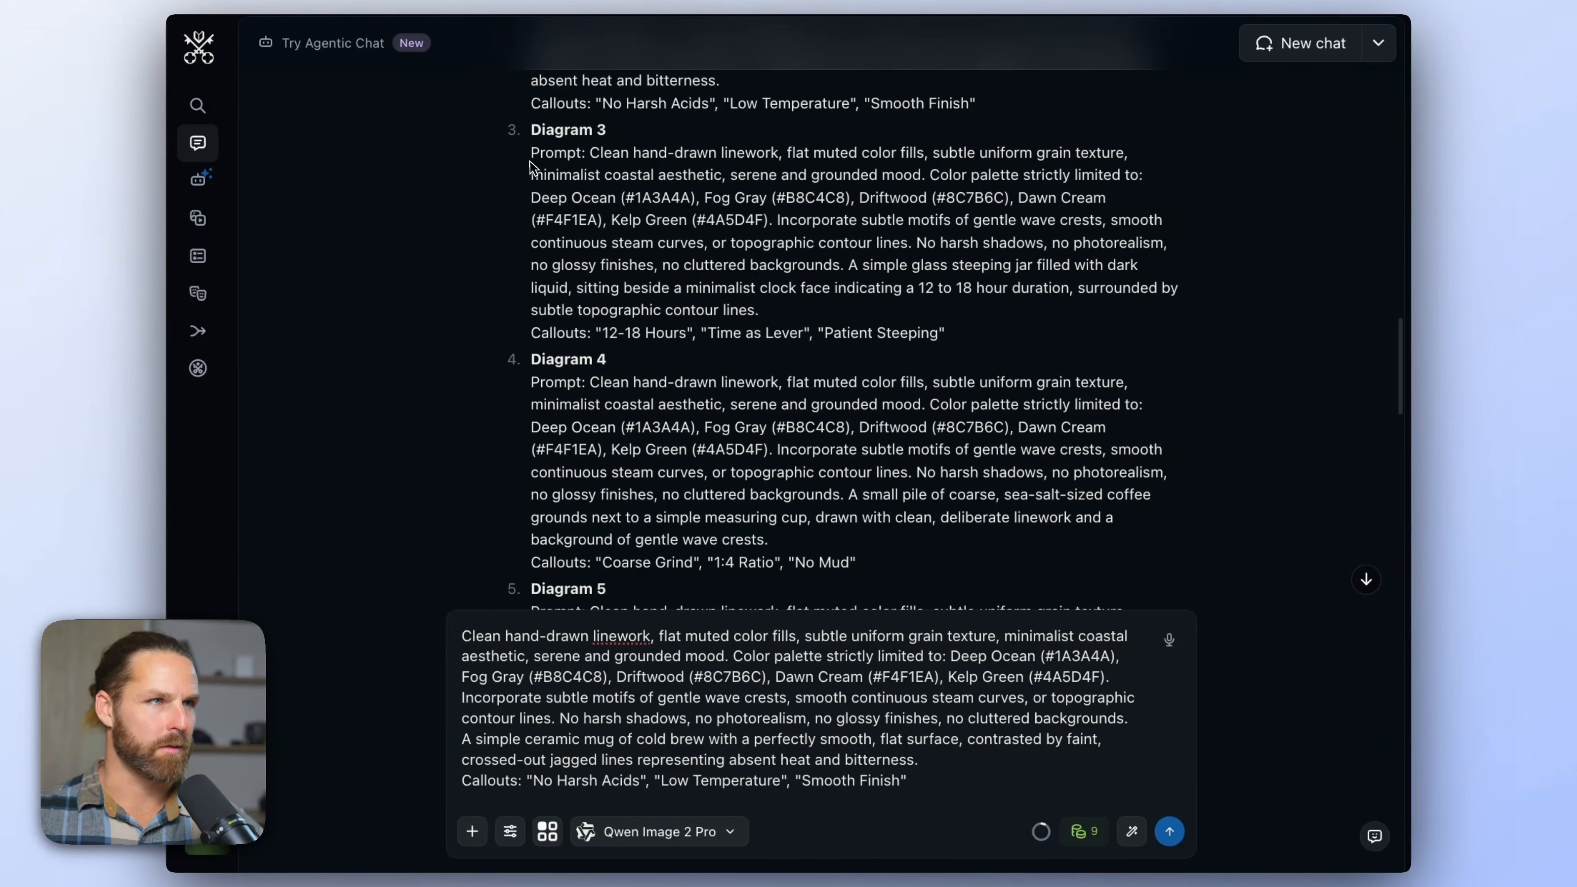
{"action": "left_click_drag", "start_coordinate": [530, 162], "coordinate": [1032, 338]}
{"action": "scroll", "coordinate": [1006, 435], "scroll_direction": "down", "scroll_amount": 10}
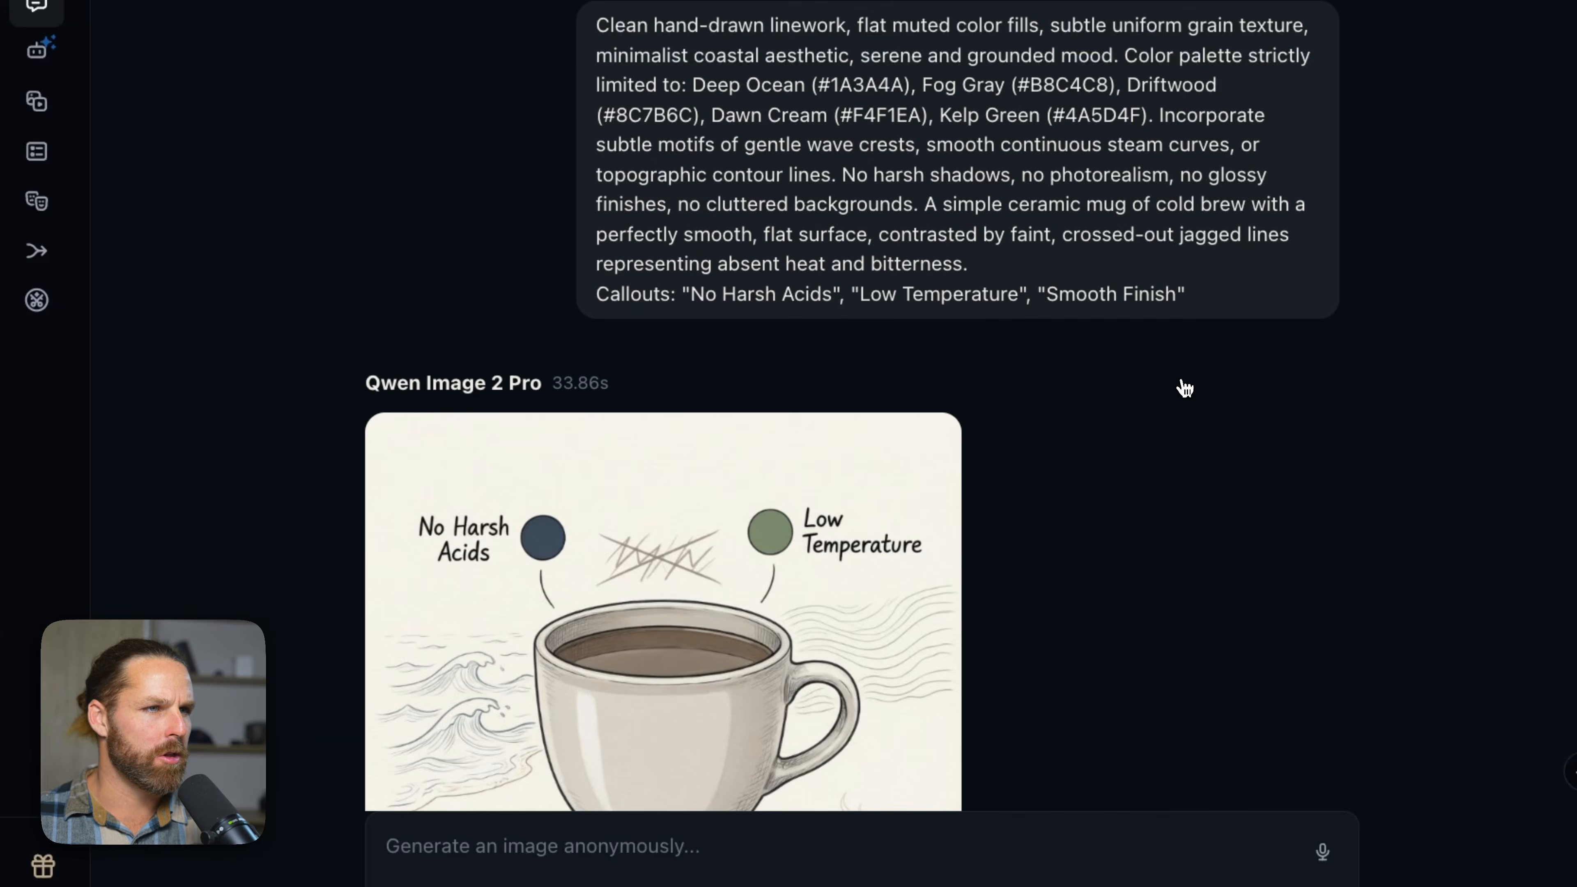
- Examine the generated cold brew diagrams, comparing their callout labels and colors with the prompts
{"action": "scroll", "coordinate": [1185, 387], "scroll_direction": "down", "scroll_amount": 5}
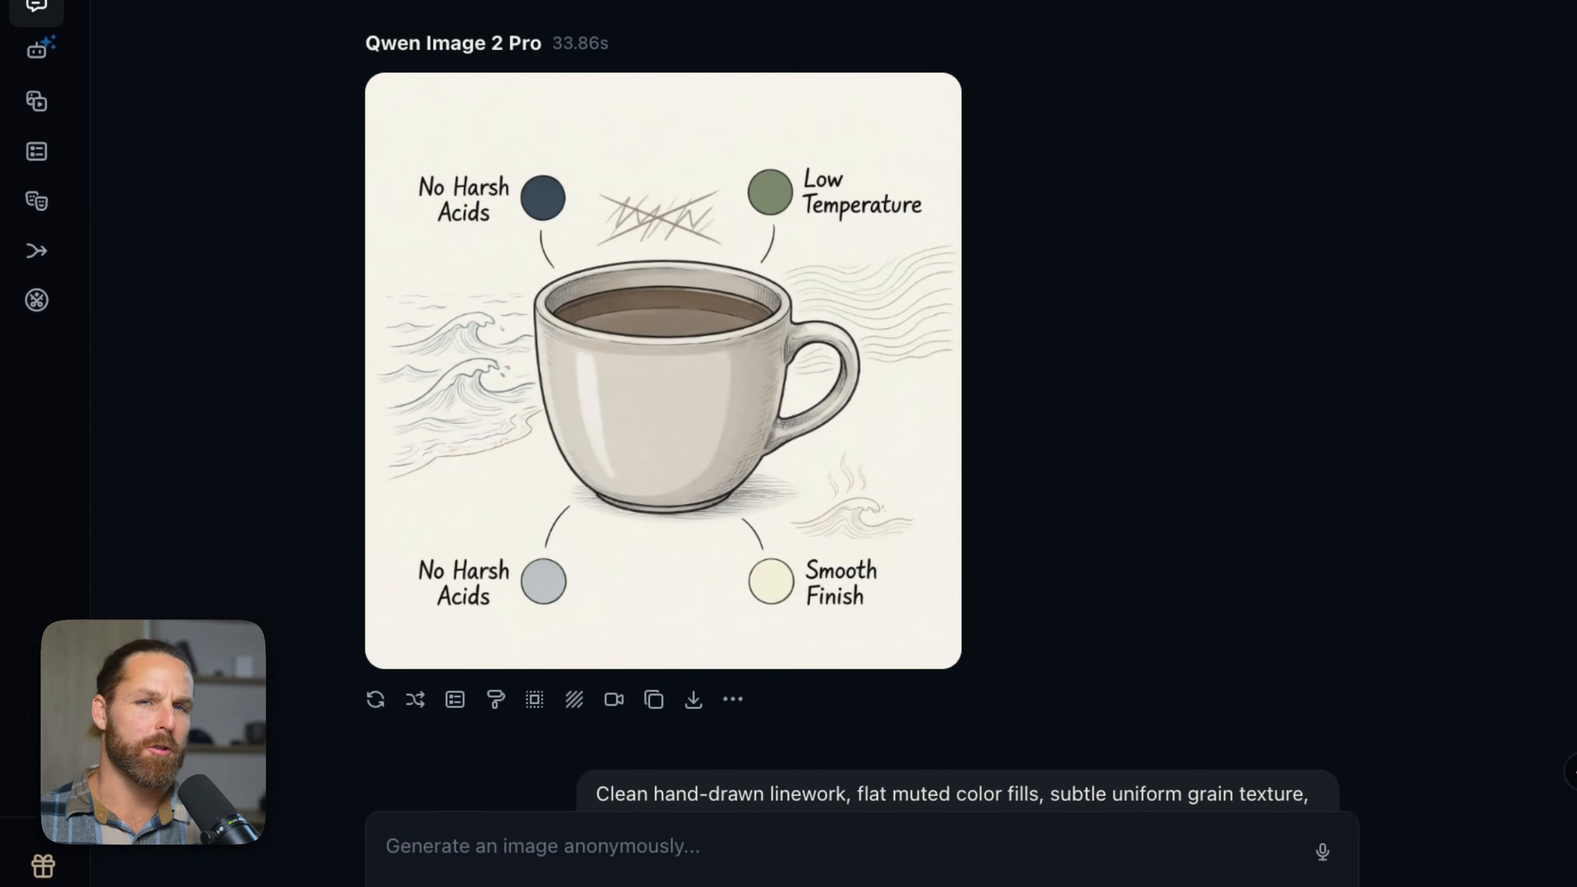
{"action": "scroll", "coordinate": [1184, 388], "scroll_direction": "down", "scroll_amount": 15}
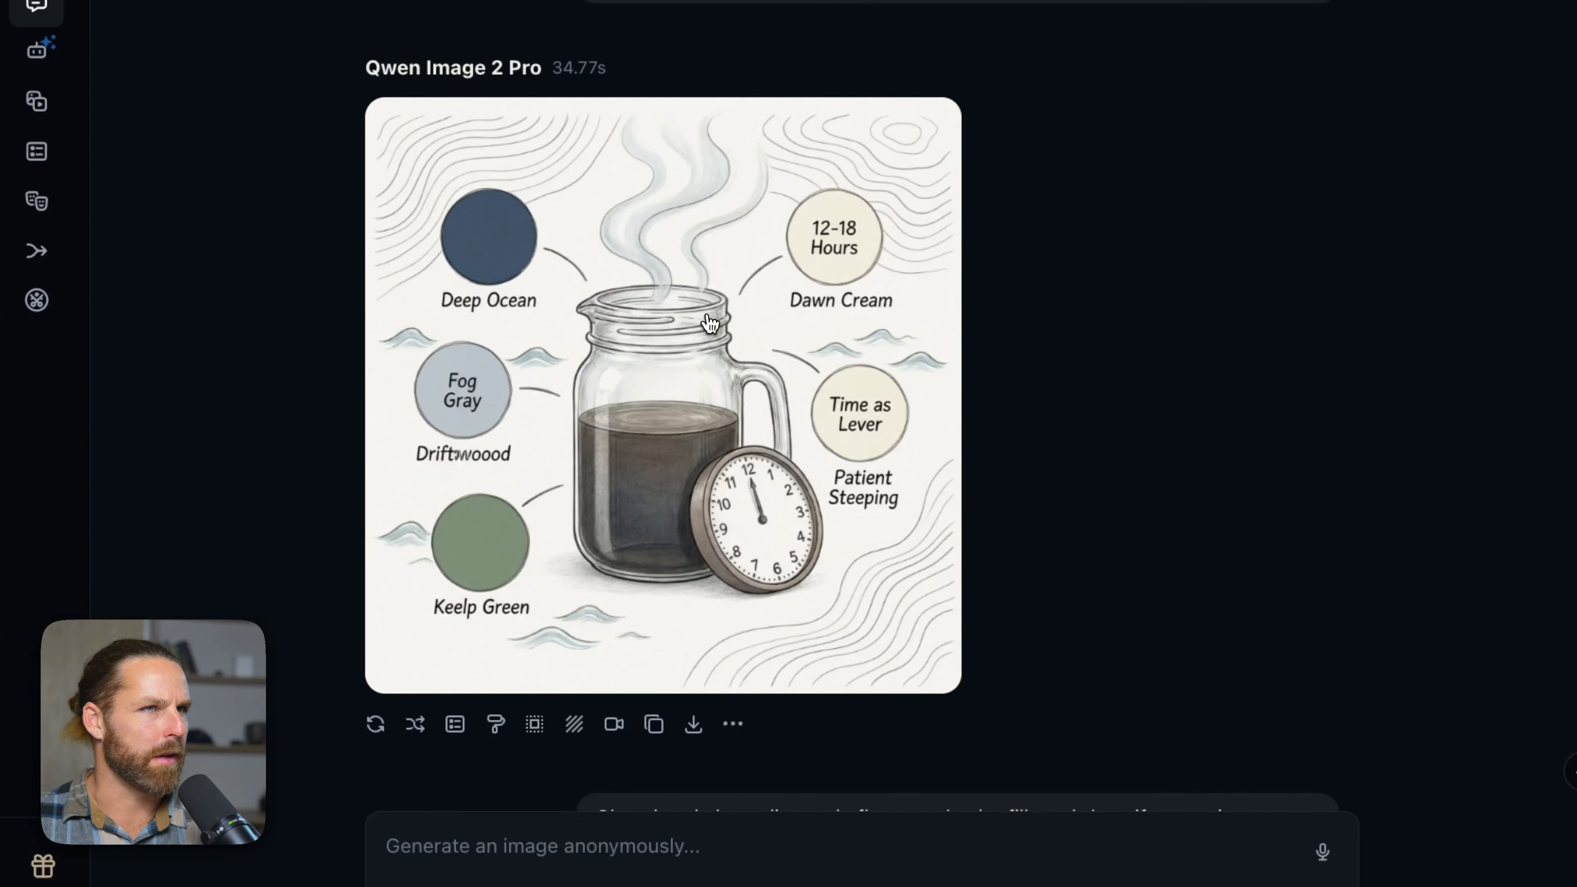
{"action": "scroll", "coordinate": [711, 323], "scroll_direction": "up", "scroll_amount": 6}
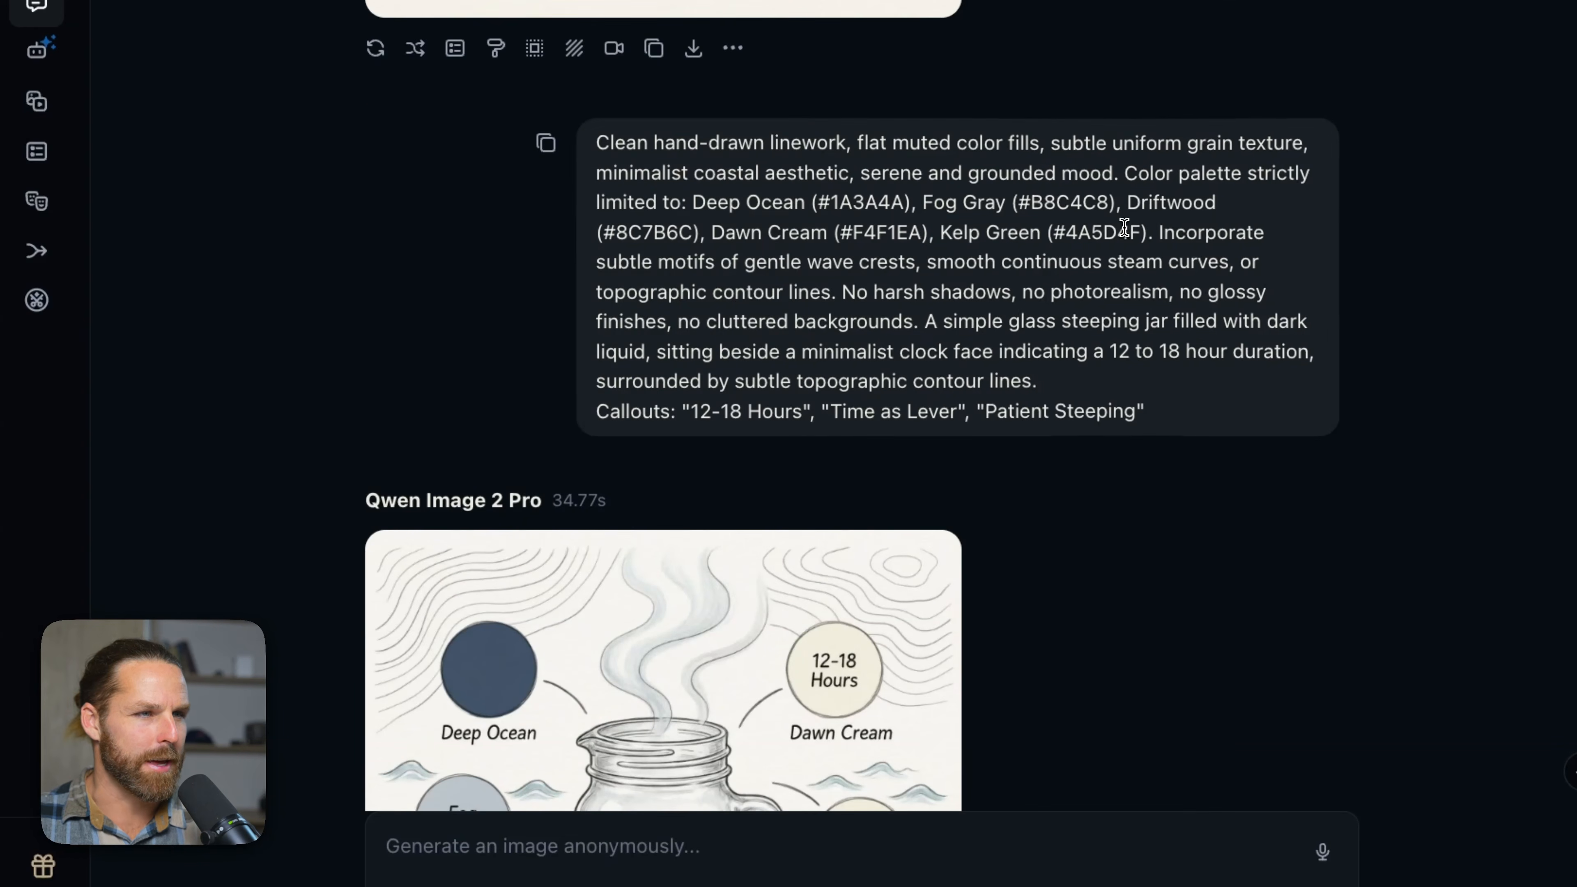
{"action": "scroll", "coordinate": [968, 248], "scroll_direction": "up", "scroll_amount": 8}
{"action": "scroll", "coordinate": [773, 375], "scroll_direction": "down", "scroll_amount": 15}
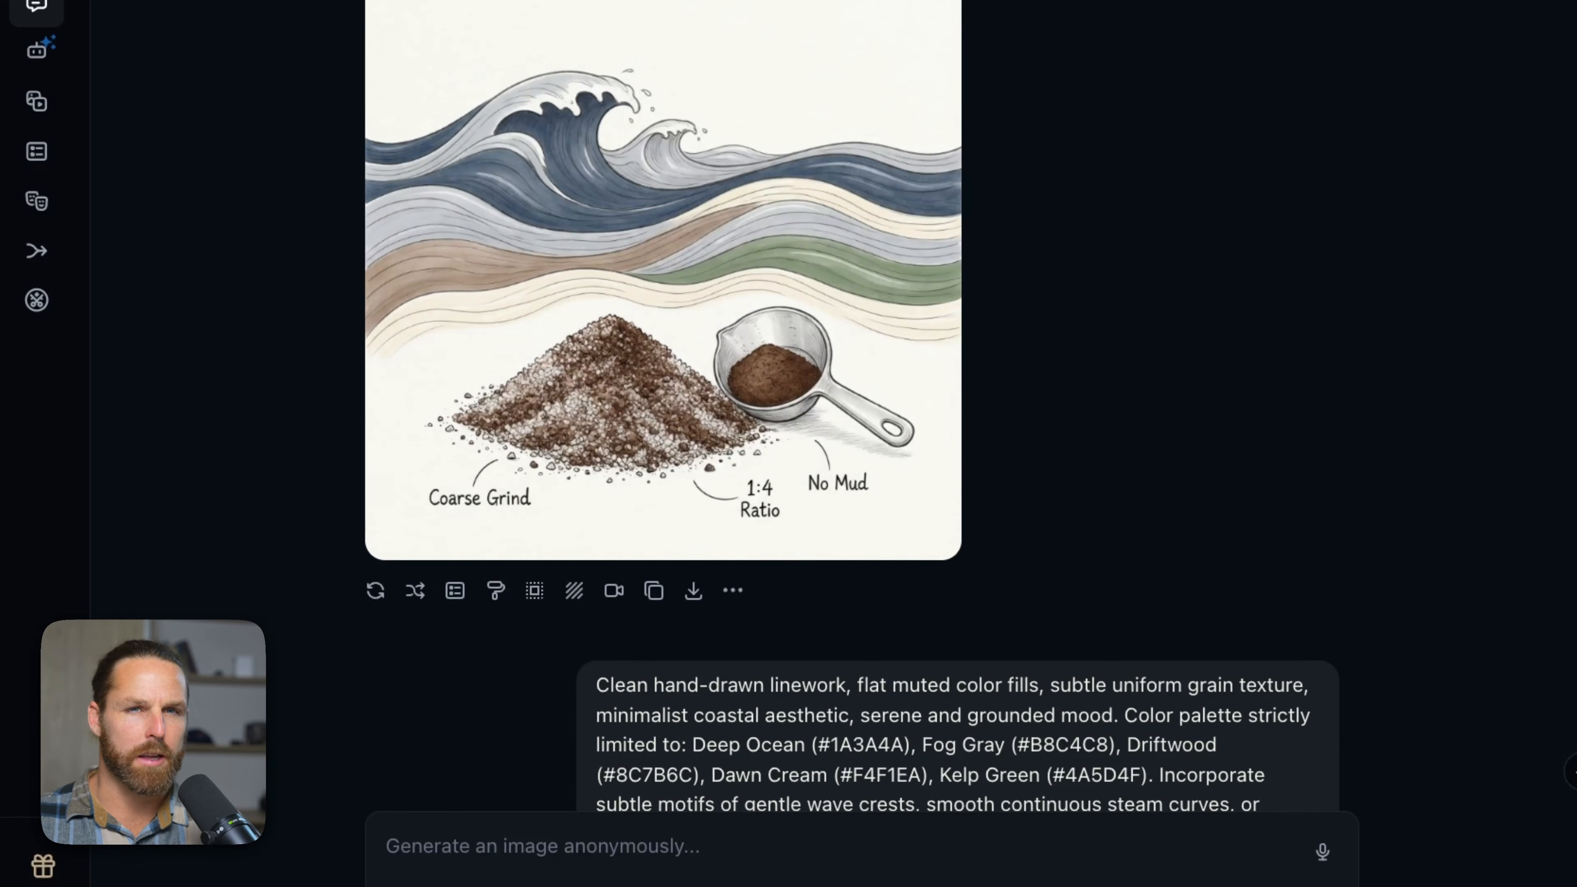
{"action": "scroll", "coordinate": [993, 454], "scroll_direction": "down", "scroll_amount": 5}
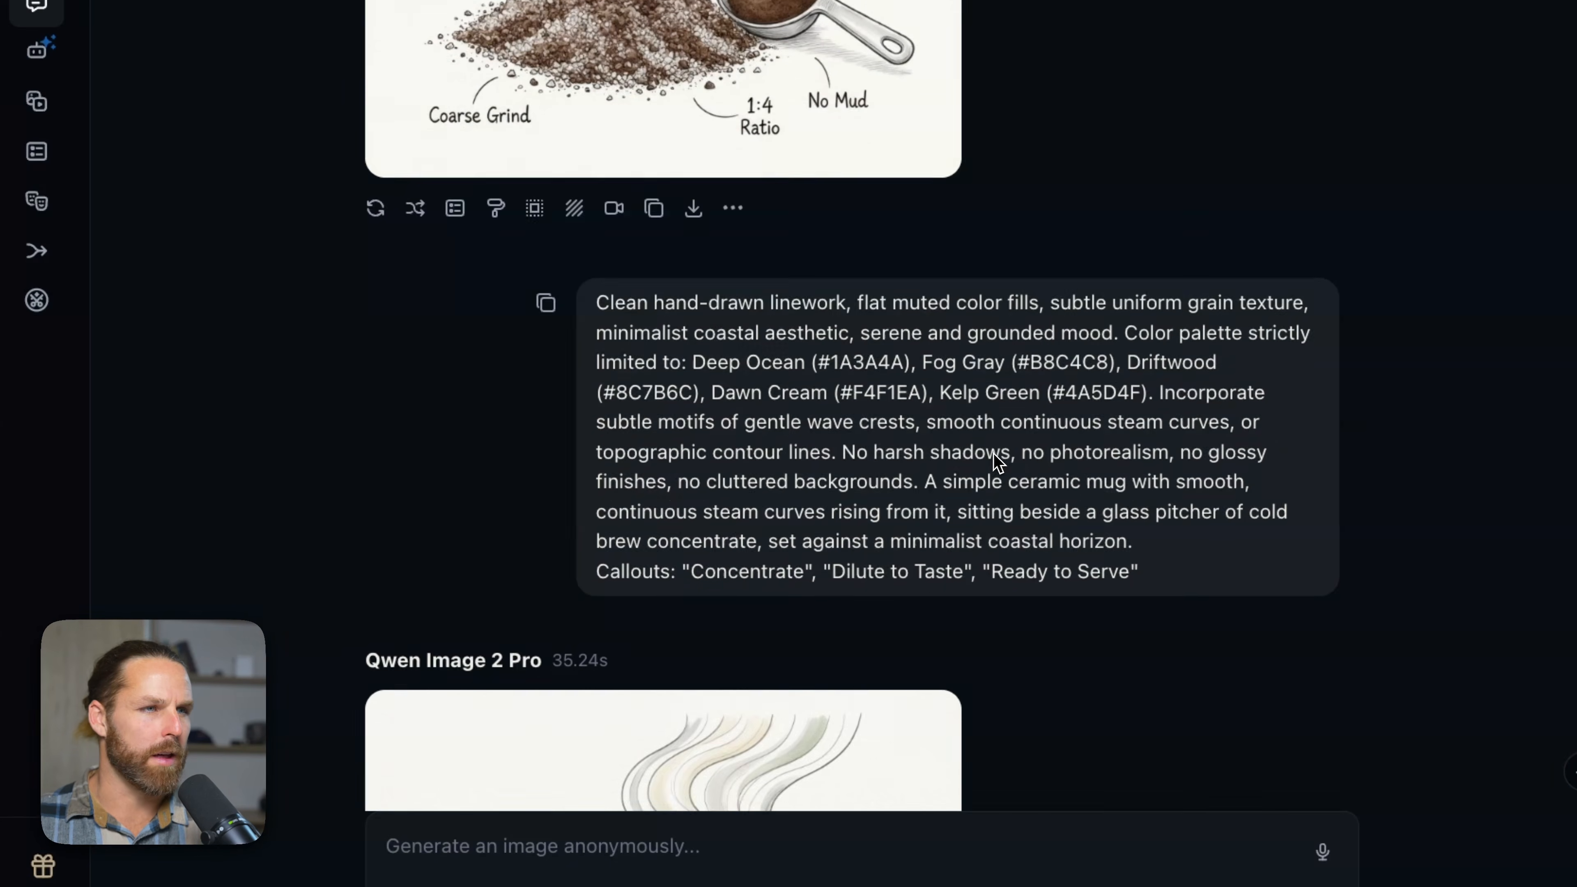
{"action": "scroll", "coordinate": [992, 453], "scroll_direction": "down", "scroll_amount": 8}
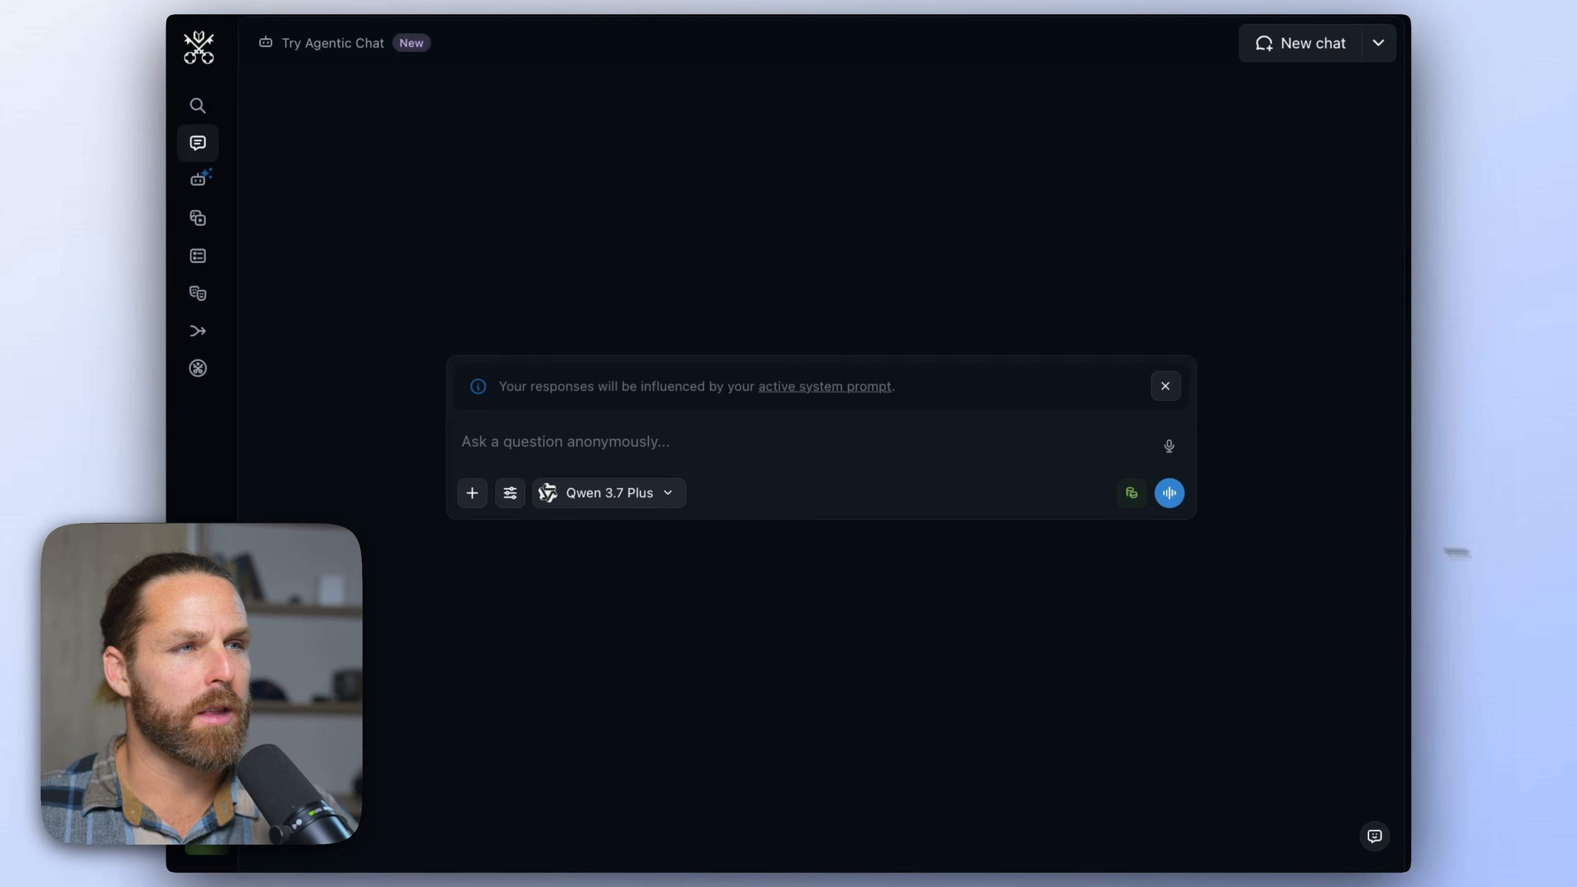
- Request a launch campaign kit based on the Driftline brand bible and the Morning Tide cold brew product
{"action": "left_click", "coordinate": [605, 447]}
{"action": "type", "text": "Using the Driftline brand bible and the Morning Tide cold brew product, write a launch campaign kit. Deliver: 1. Campaign concept — one line. 2. Headline — under 8 words, in brand voice. 3. Five carousel slides — for each: a 2–4 word on-image title and a one-line caption.    Slide arc: hook → the problem → the product → proof/benefit → CTA. 4. One closing CTA line."}
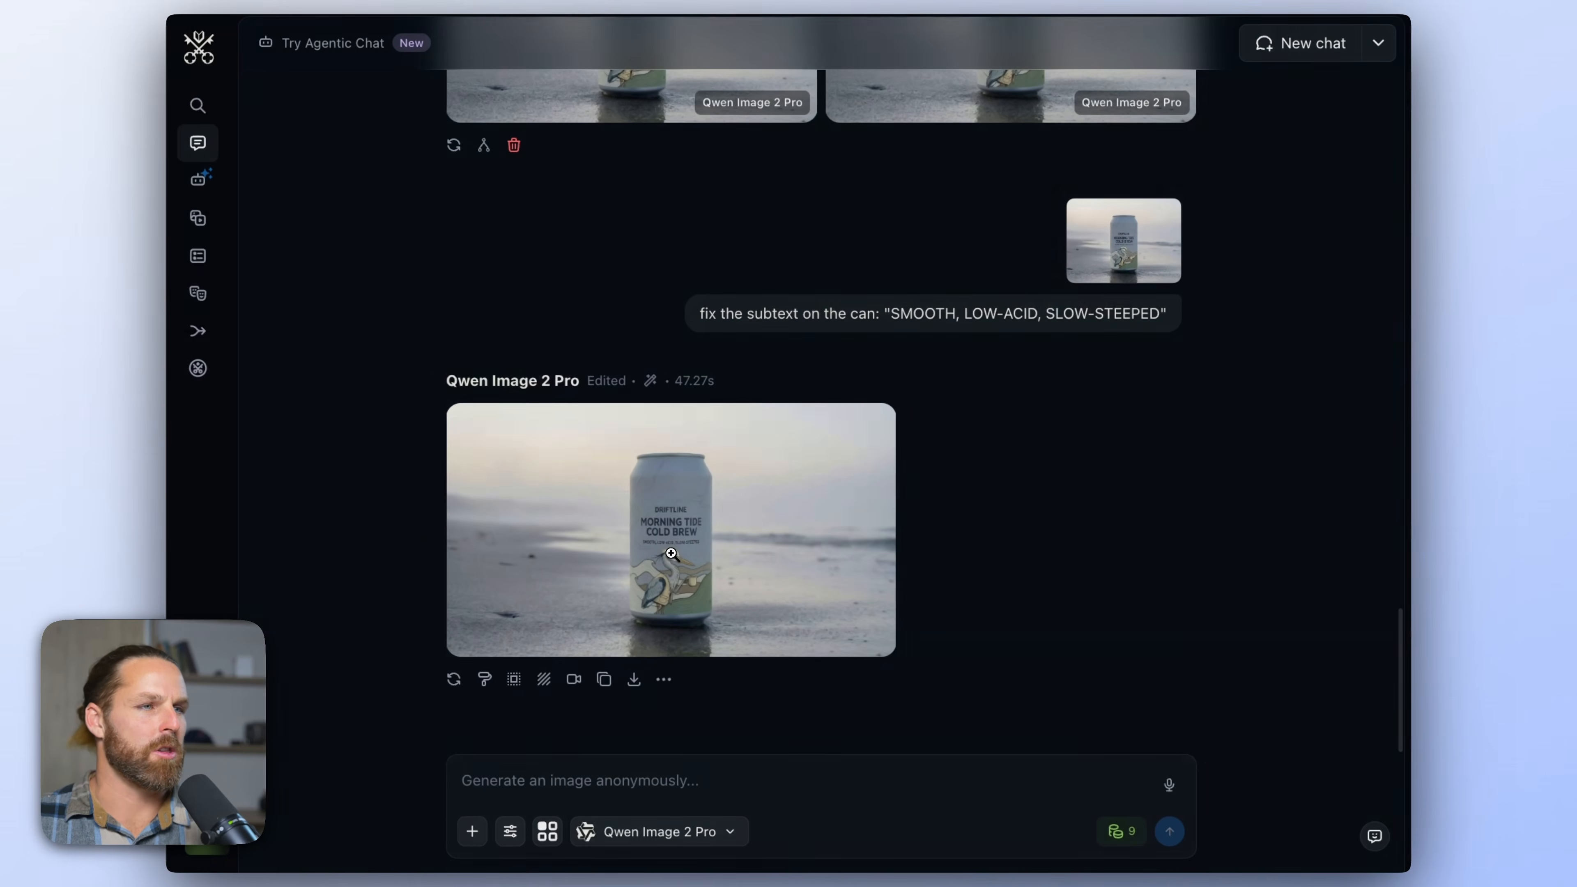
- Inspect the edited Morning Tide can photo on the beach at full size and return to the chat
{"action": "left_click", "coordinate": [671, 554]}
{"action": "left_click", "coordinate": [1281, 67]}
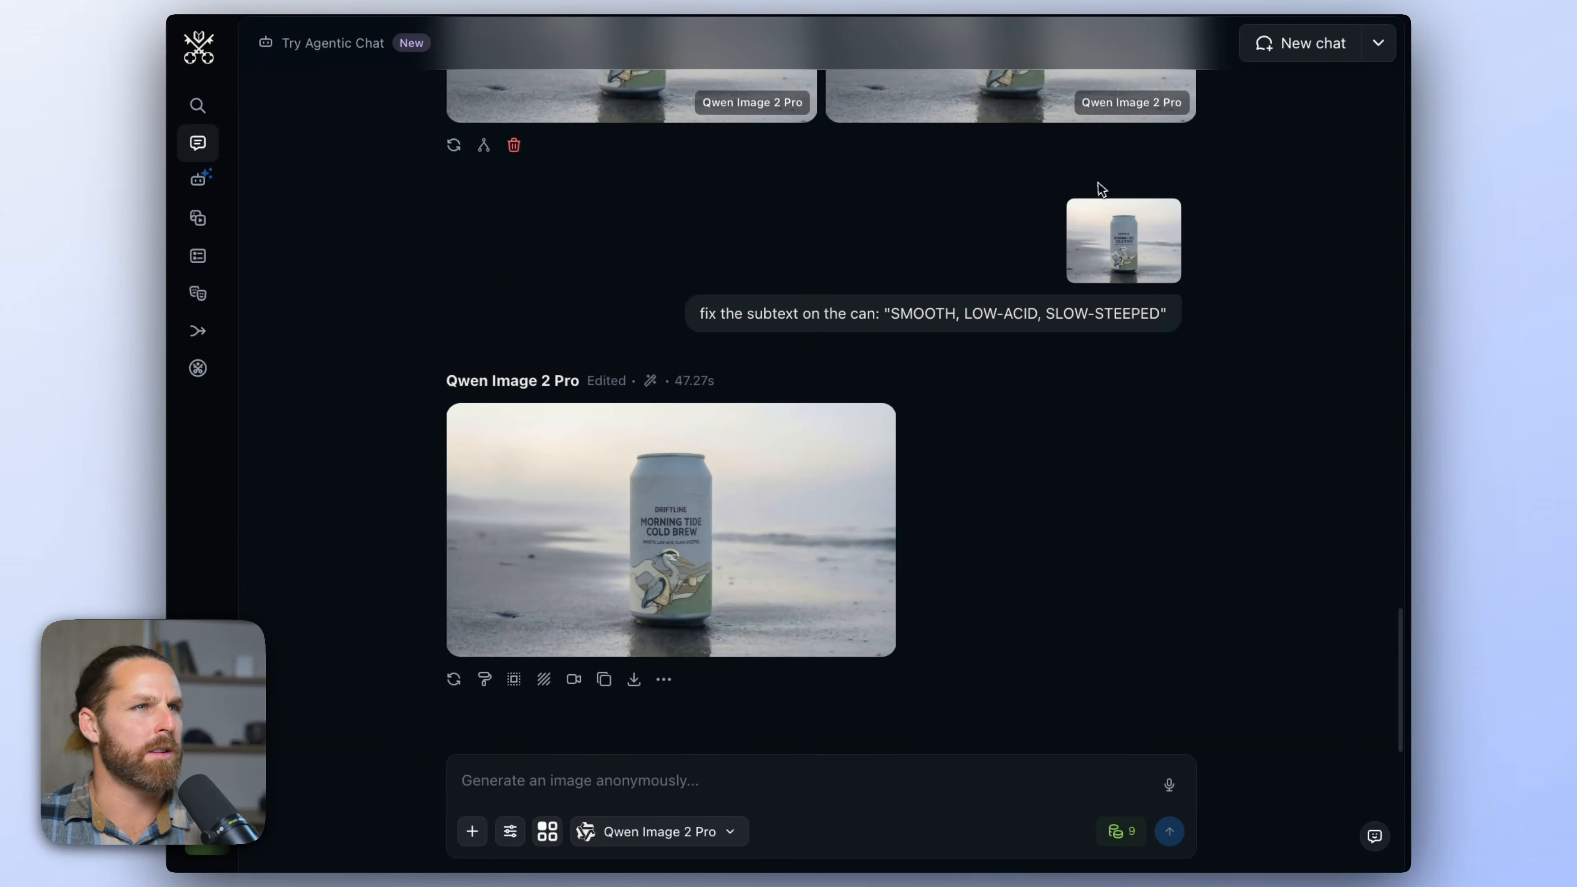
- Copy the full four-point Quiet Tide Cold Brew product line reply from earlier in the chat
{"action": "scroll", "coordinate": [1101, 188], "scroll_direction": "up", "scroll_amount": 20}
{"action": "scroll", "coordinate": [771, 111], "scroll_direction": "down", "scroll_amount": 5}
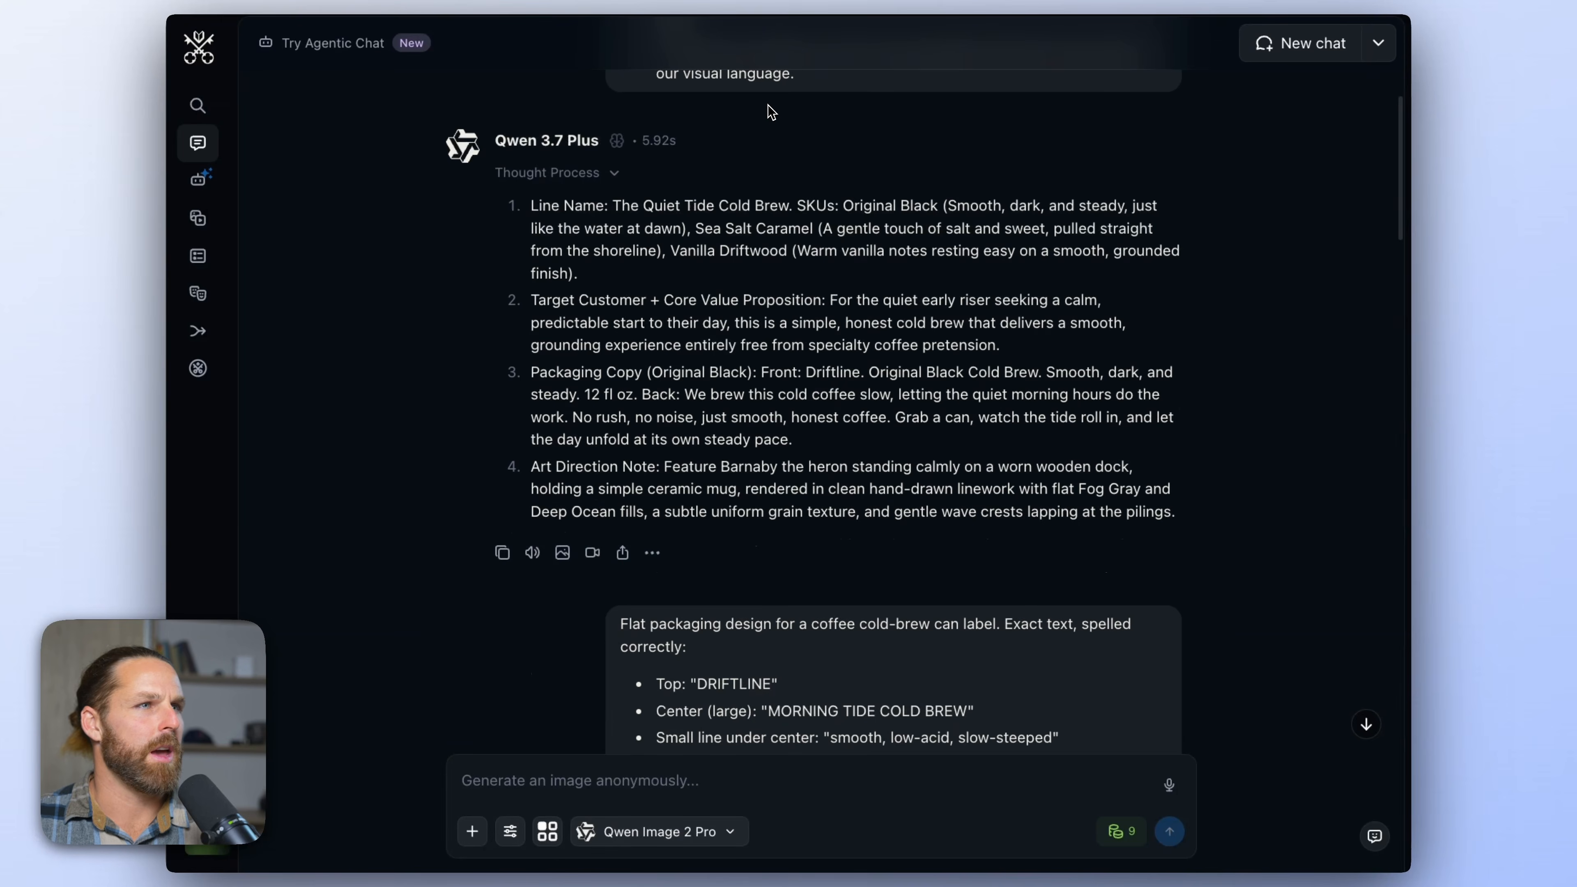
{"action": "left_click_drag", "start_coordinate": [538, 211], "coordinate": [1204, 534]}
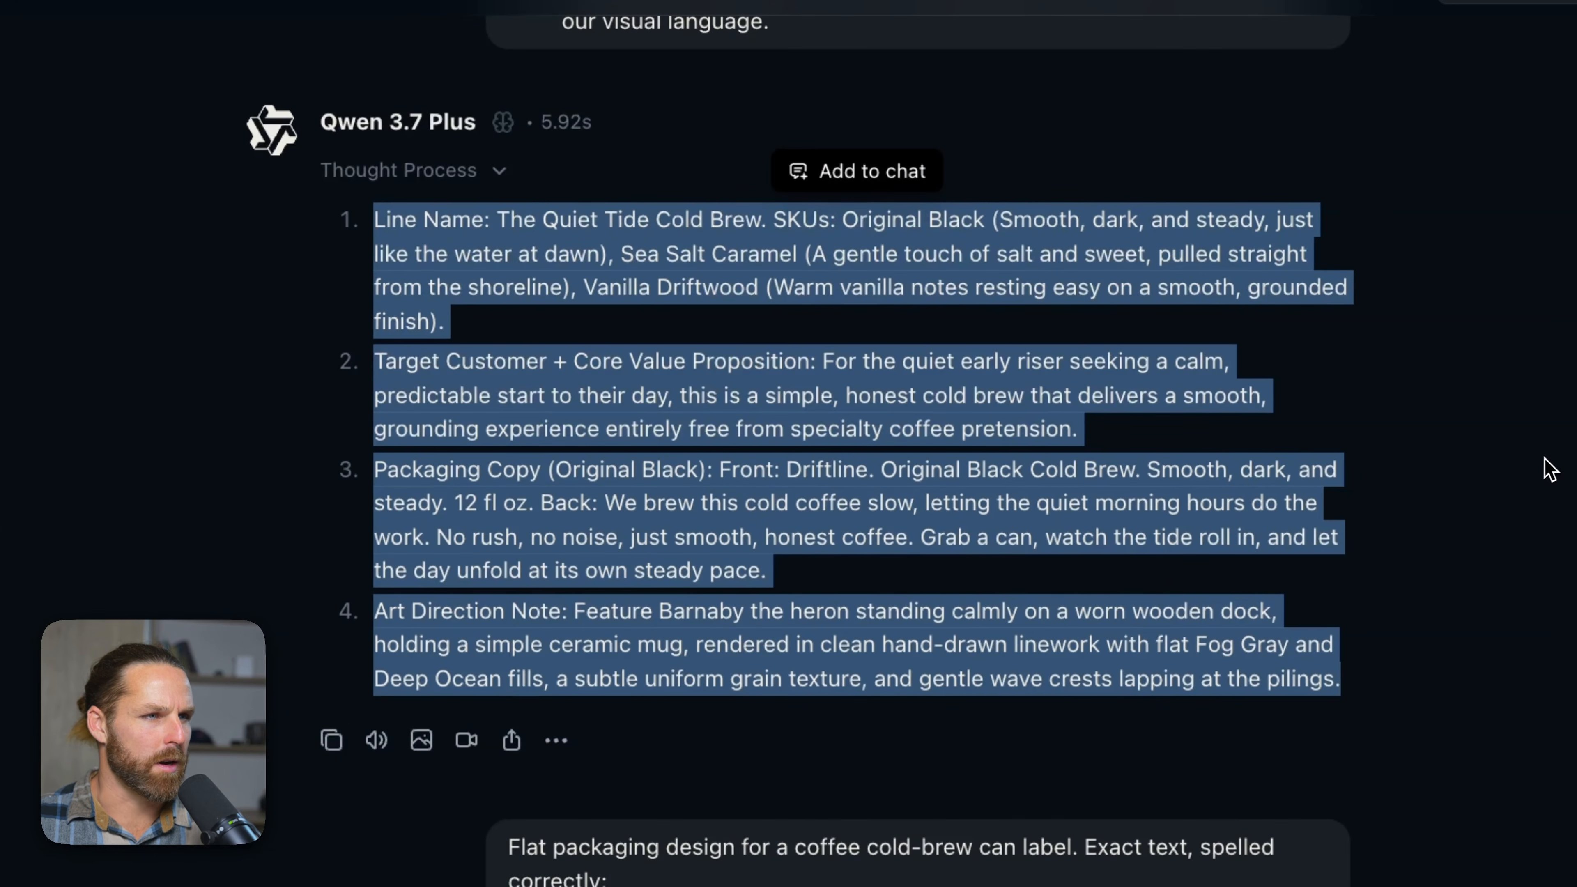
{"action": "left_click", "coordinate": [338, 738]}
- Start a Qwen 3.7 Plus prompt reading "Generate campaign and landing page copy for our new product:" followed by the copied product brief
{"action": "scroll", "coordinate": [609, 369], "scroll_direction": "down", "scroll_amount": 20}
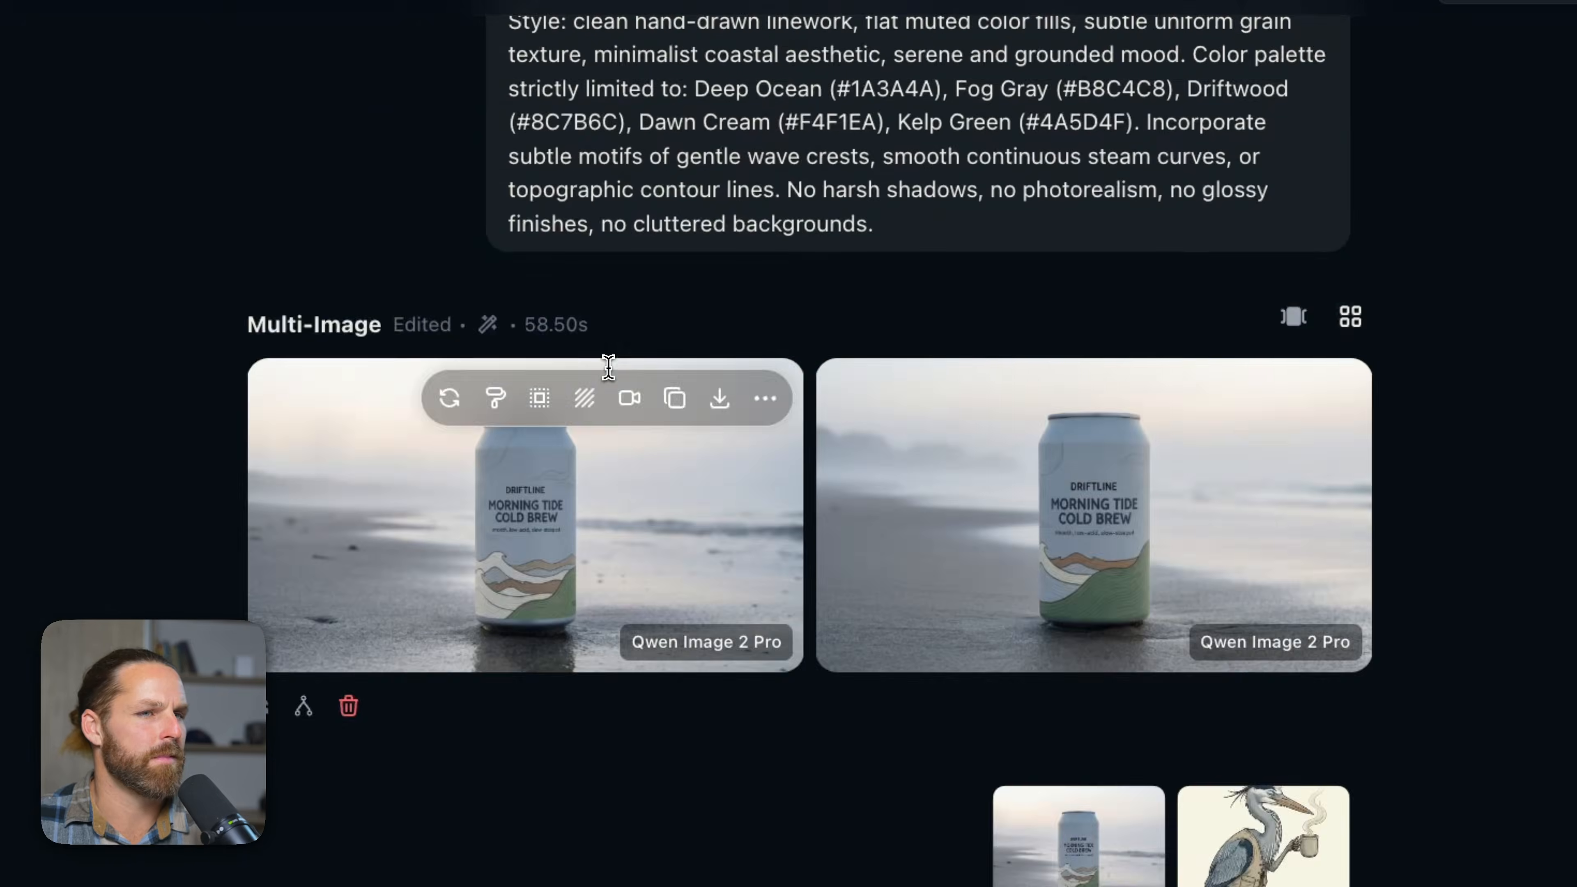
{"action": "scroll", "coordinate": [608, 367], "scroll_direction": "down", "scroll_amount": 15}
{"action": "left_click", "coordinate": [546, 746]}
{"action": "type", "text": "Generate "}
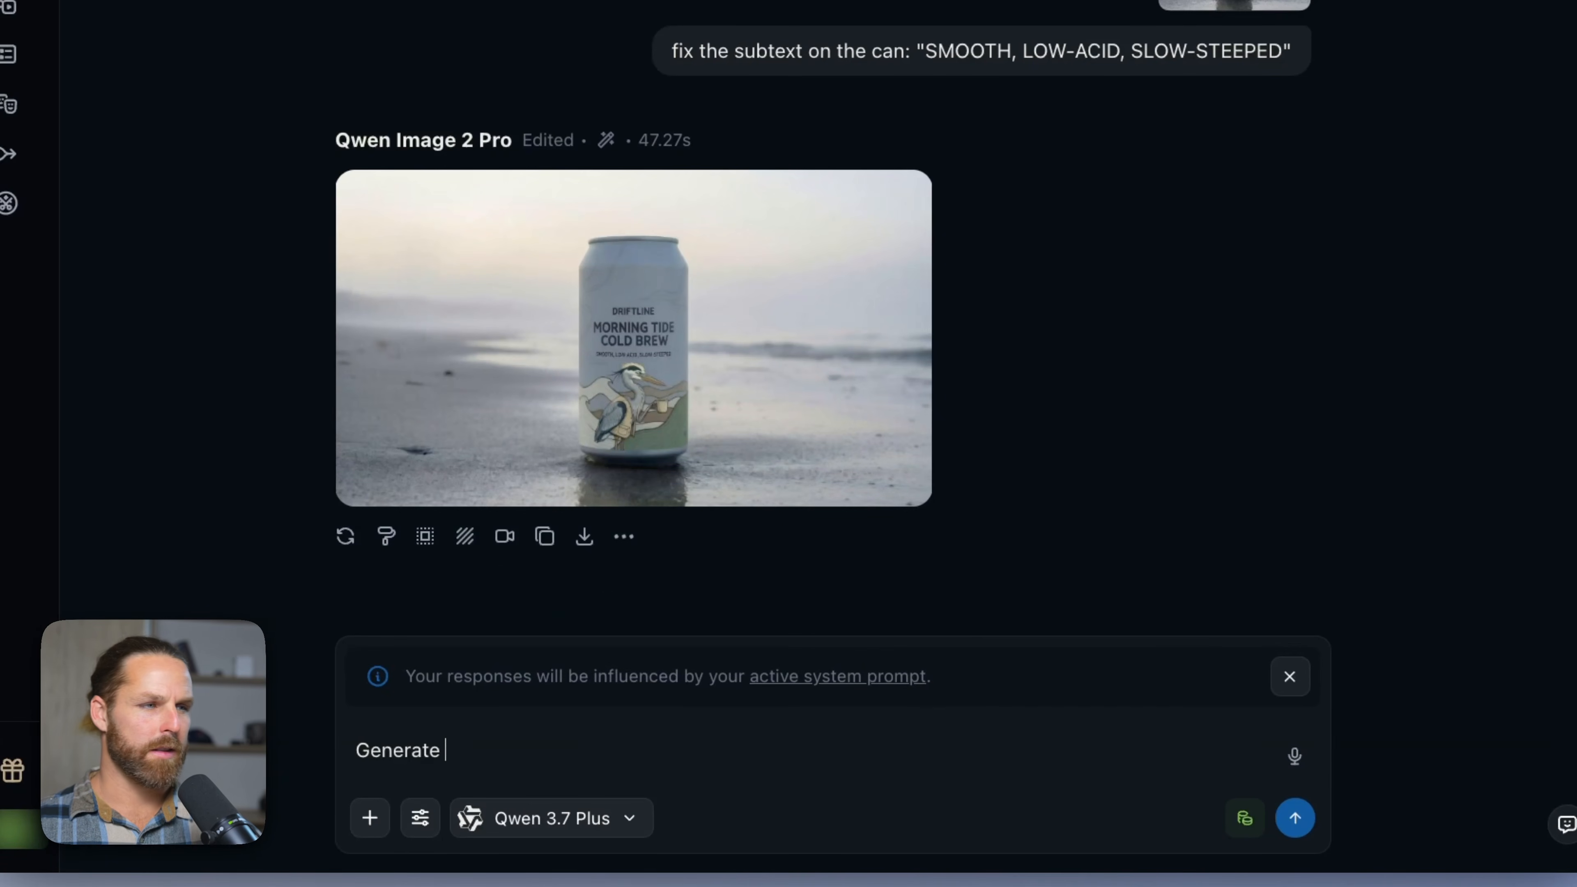
{"action": "type", "text": "campaign and land"}
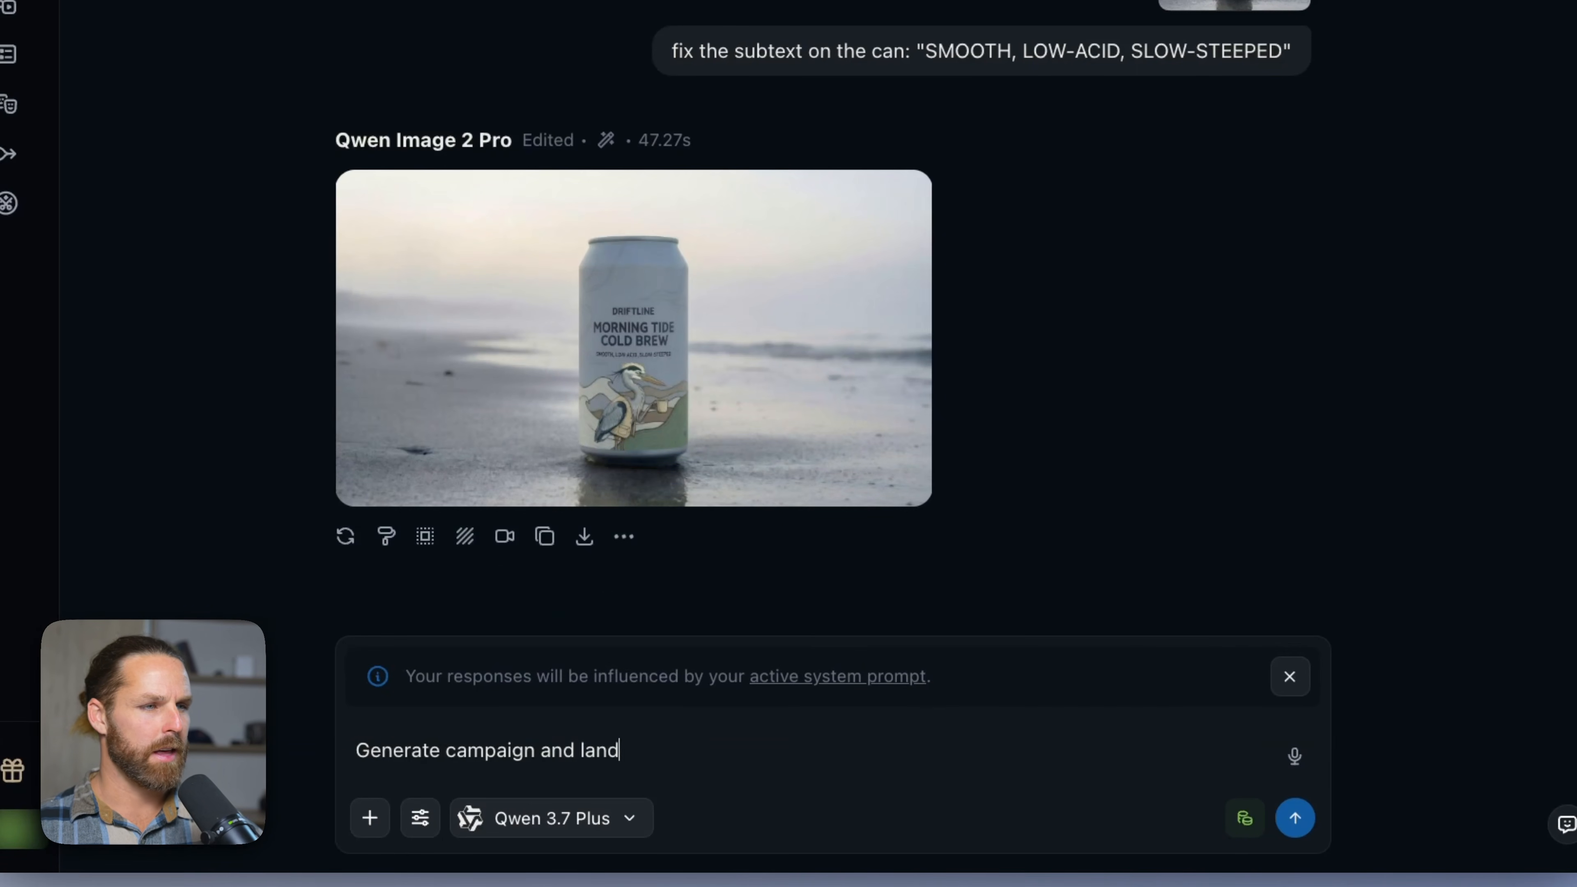
{"action": "type", "text": "ing page copy for our new produ"}
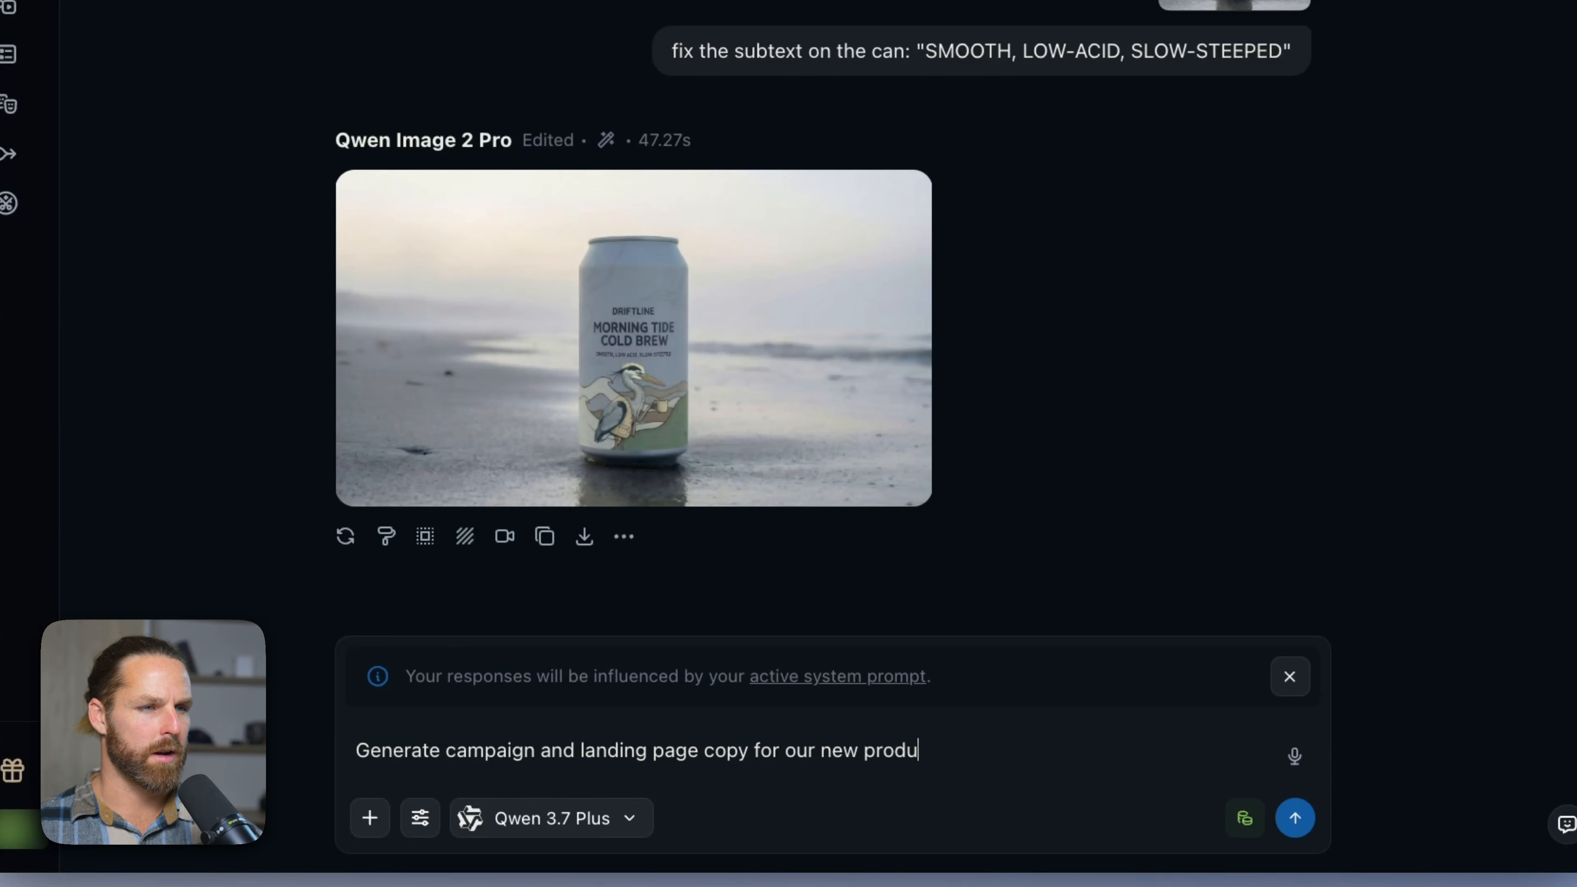
{"action": "type", "text": "ct"}
{"action": "key", "text": "ctrl+v"}
- Separate the numbered points of the pasted product brief with blank lines
{"action": "key", "text": "Return"}
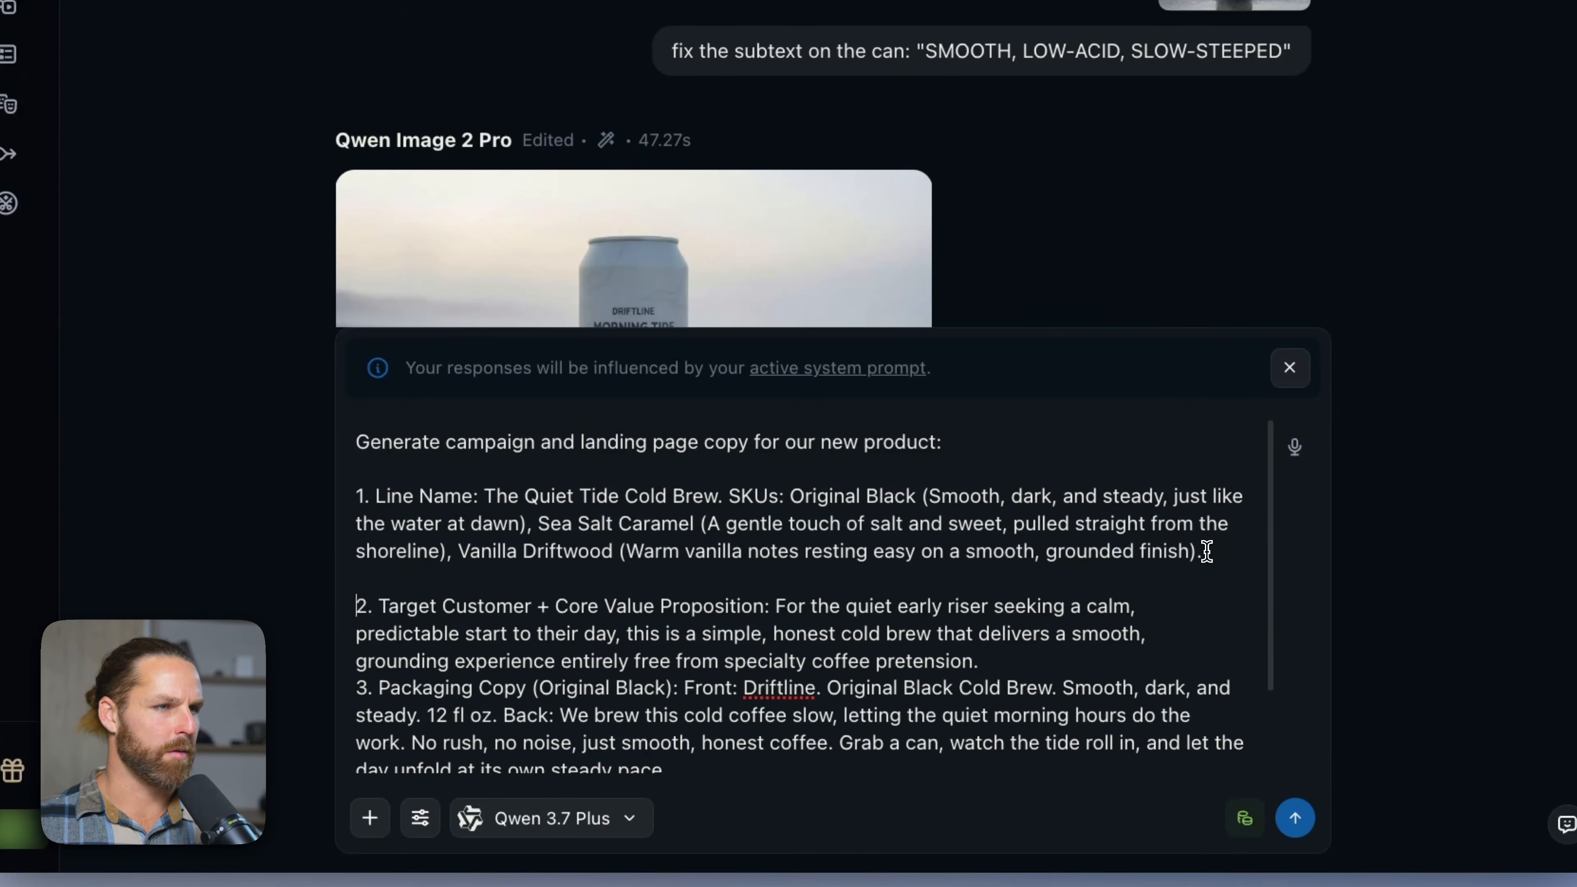
{"action": "key", "text": "Return"}
{"action": "scroll", "coordinate": [1134, 527], "scroll_direction": "down", "scroll_amount": 2}
{"action": "left_click", "coordinate": [692, 660]}
{"action": "key", "text": "shift+Return"}
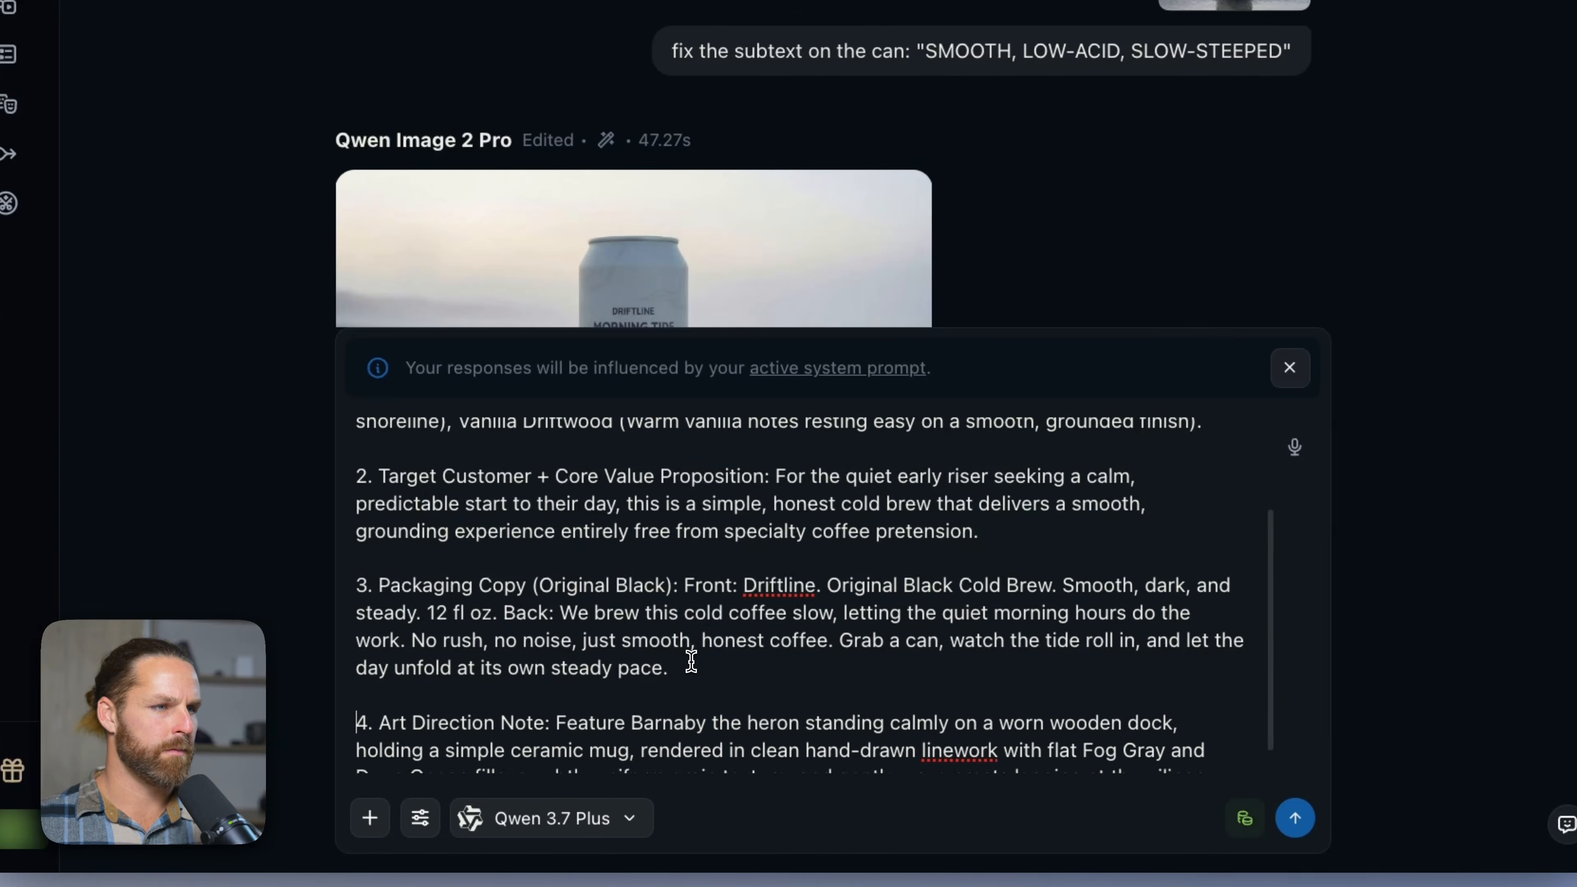
- Add a "Deliverables:" list below the brief with "Campaign concept" and "Headline in brand voice"
{"action": "key", "text": "super+Down"}
{"action": "key", "text": "shift+Return"}
{"action": "key", "text": "shift+Return"}
{"action": "type", "text": "Delivbera"}
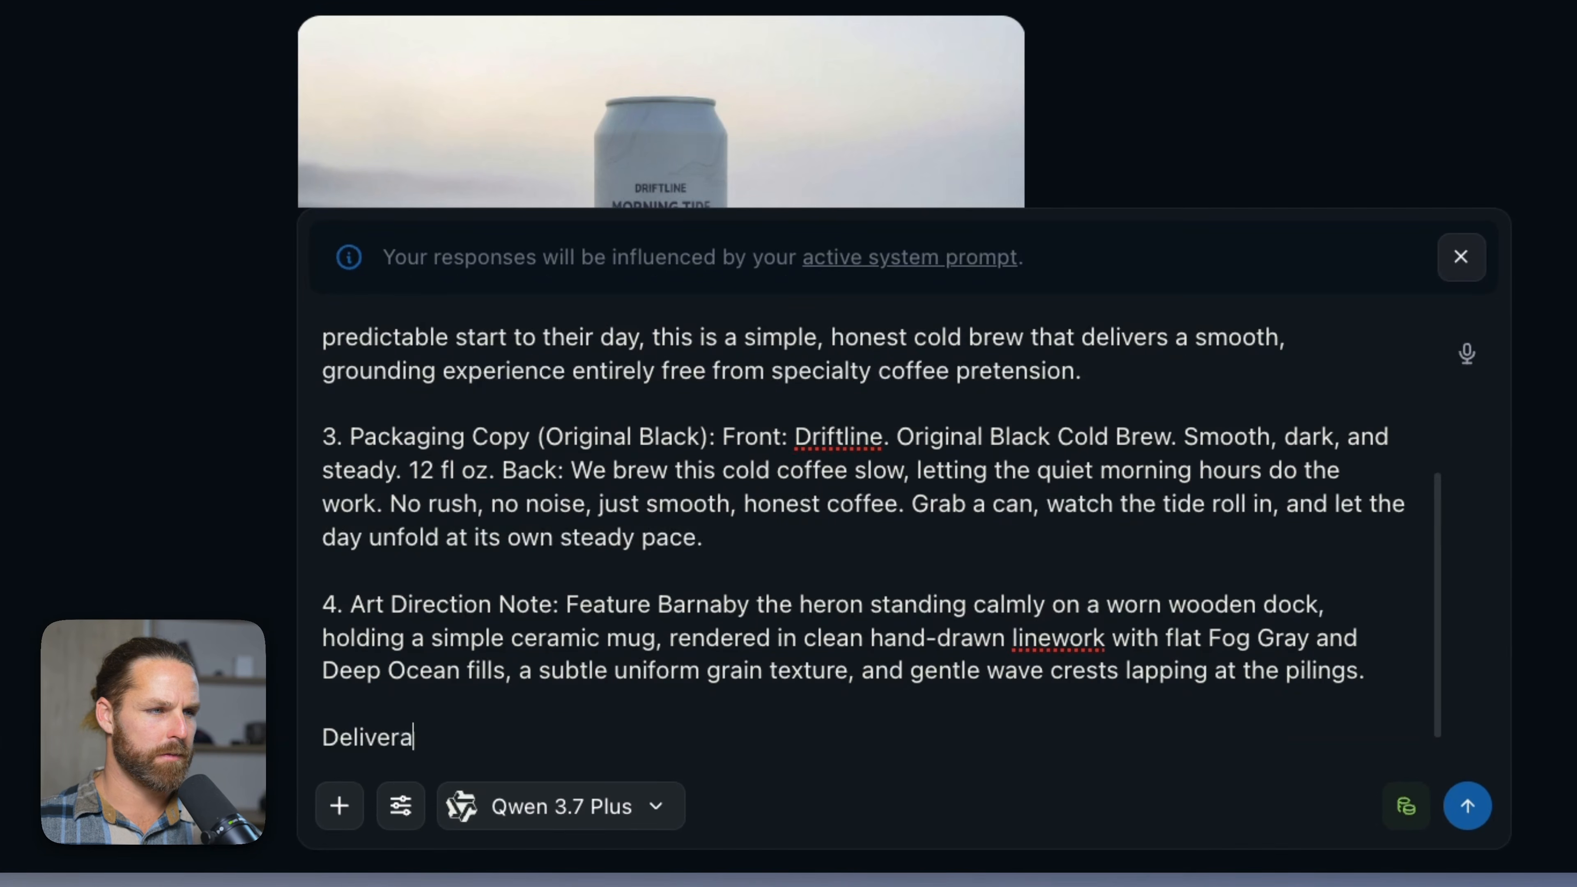
{"action": "type", "text": "bles:"}
{"action": "key", "text": "shift+Return"}
{"action": "type", "text": "- Campaign conc"}
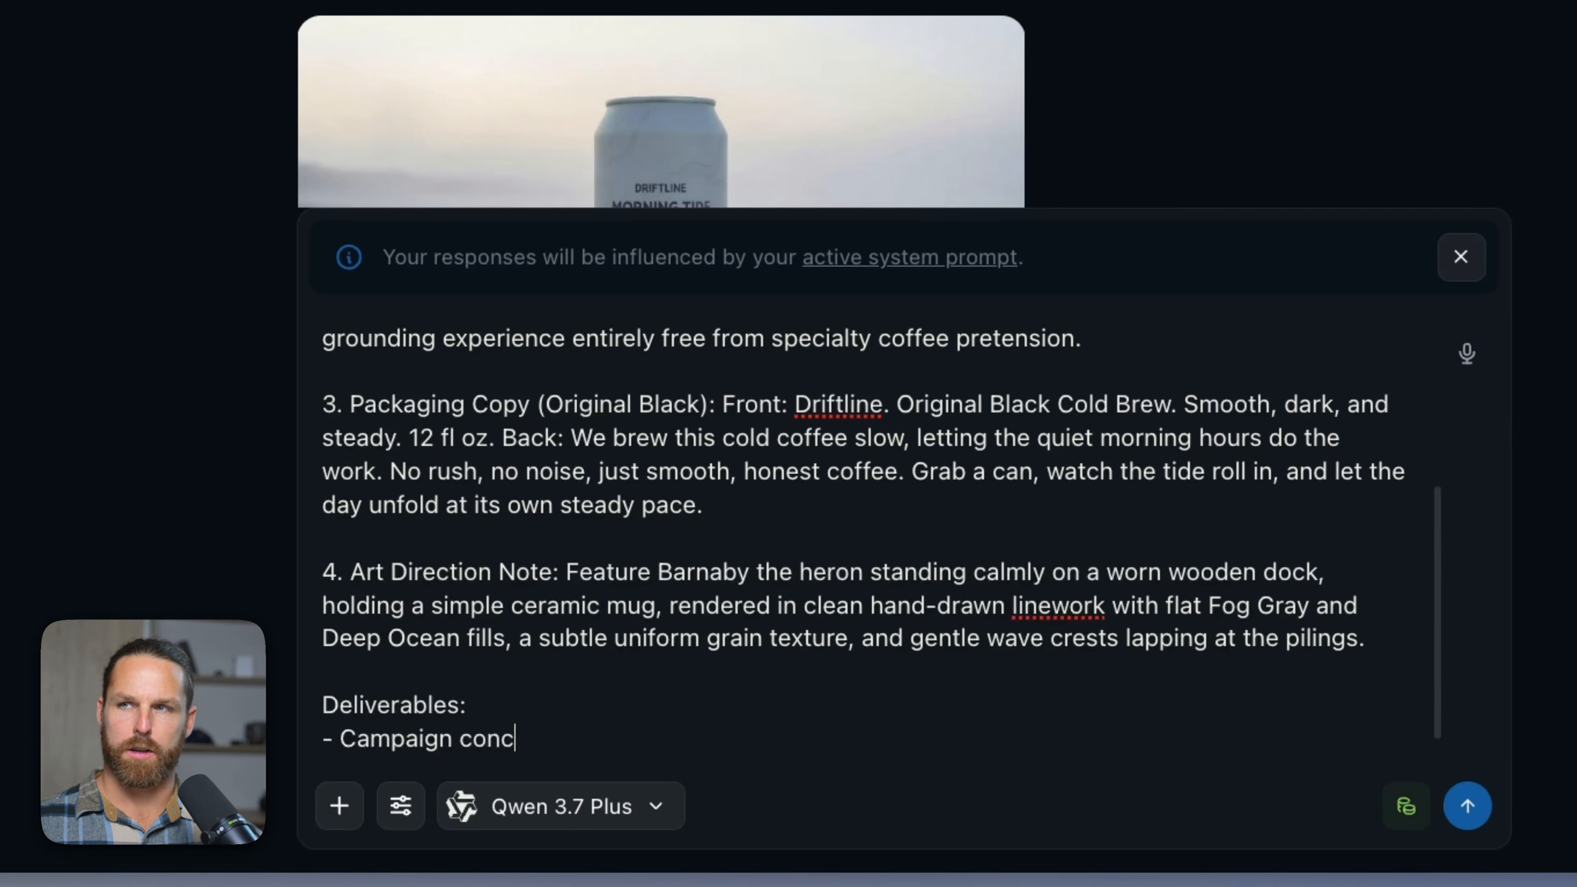
{"action": "type", "text": "ept"}
{"action": "key", "text": "shift+Return"}
{"action": "type", "text": "- Headline in bv"}
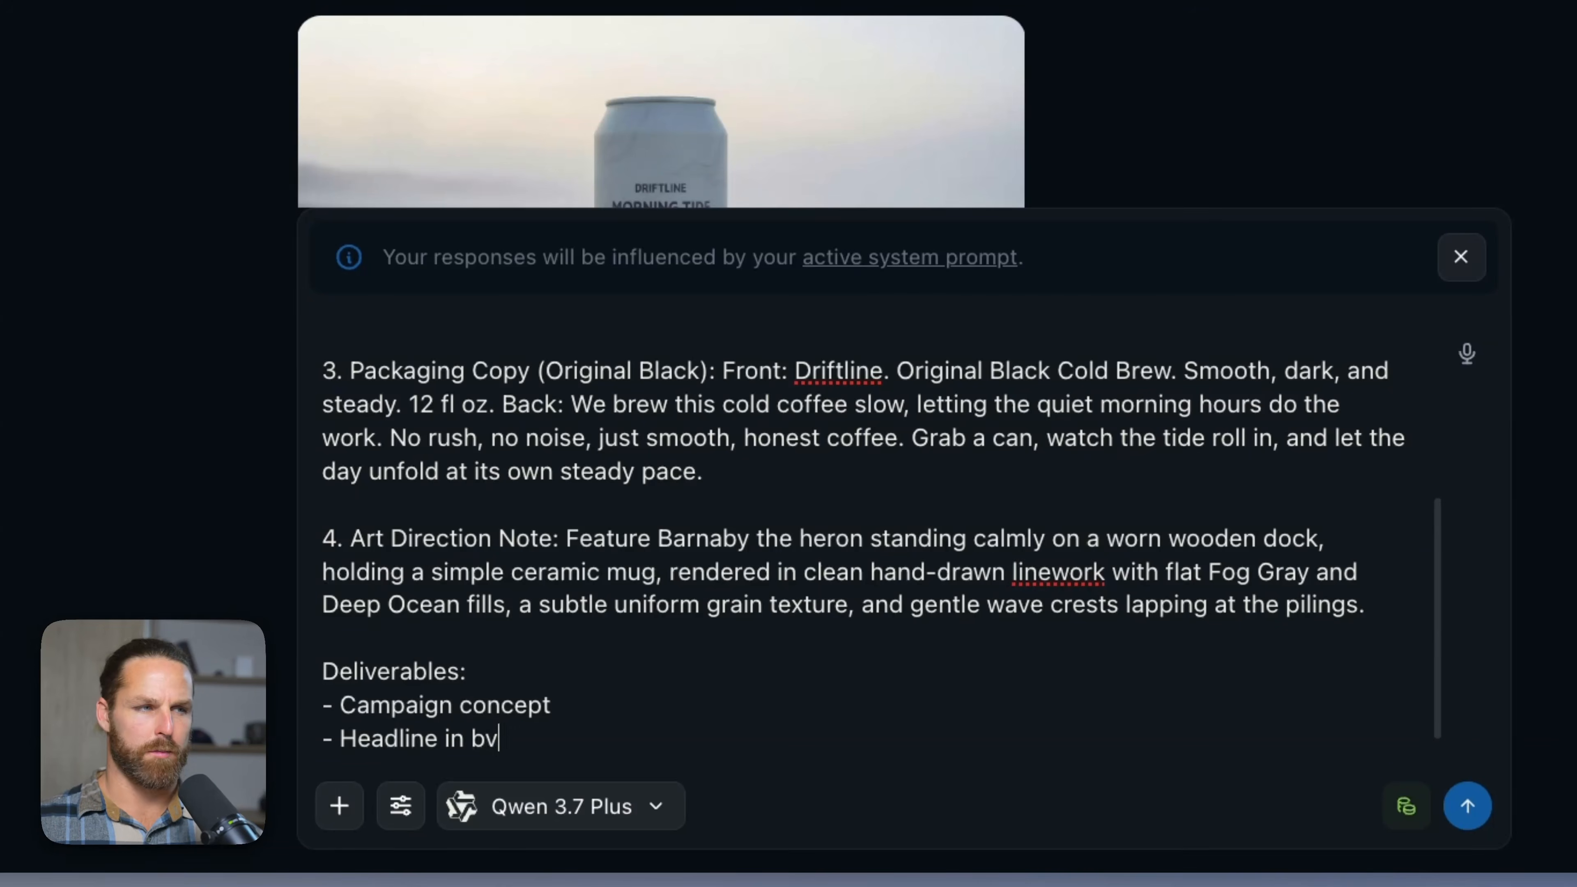
{"action": "key", "text": "BackSpace"}
{"action": "type", "text": "rand voice"}
- Add deliverables for 5 carousel slides with 2-4 word titles, one-line captions and a hook-to-CTA arc, plus a closing CTA line, and submit the request
{"action": "key", "text": "shift+Return"}
{"action": "type", "text": "- 5 carousel slides:"}
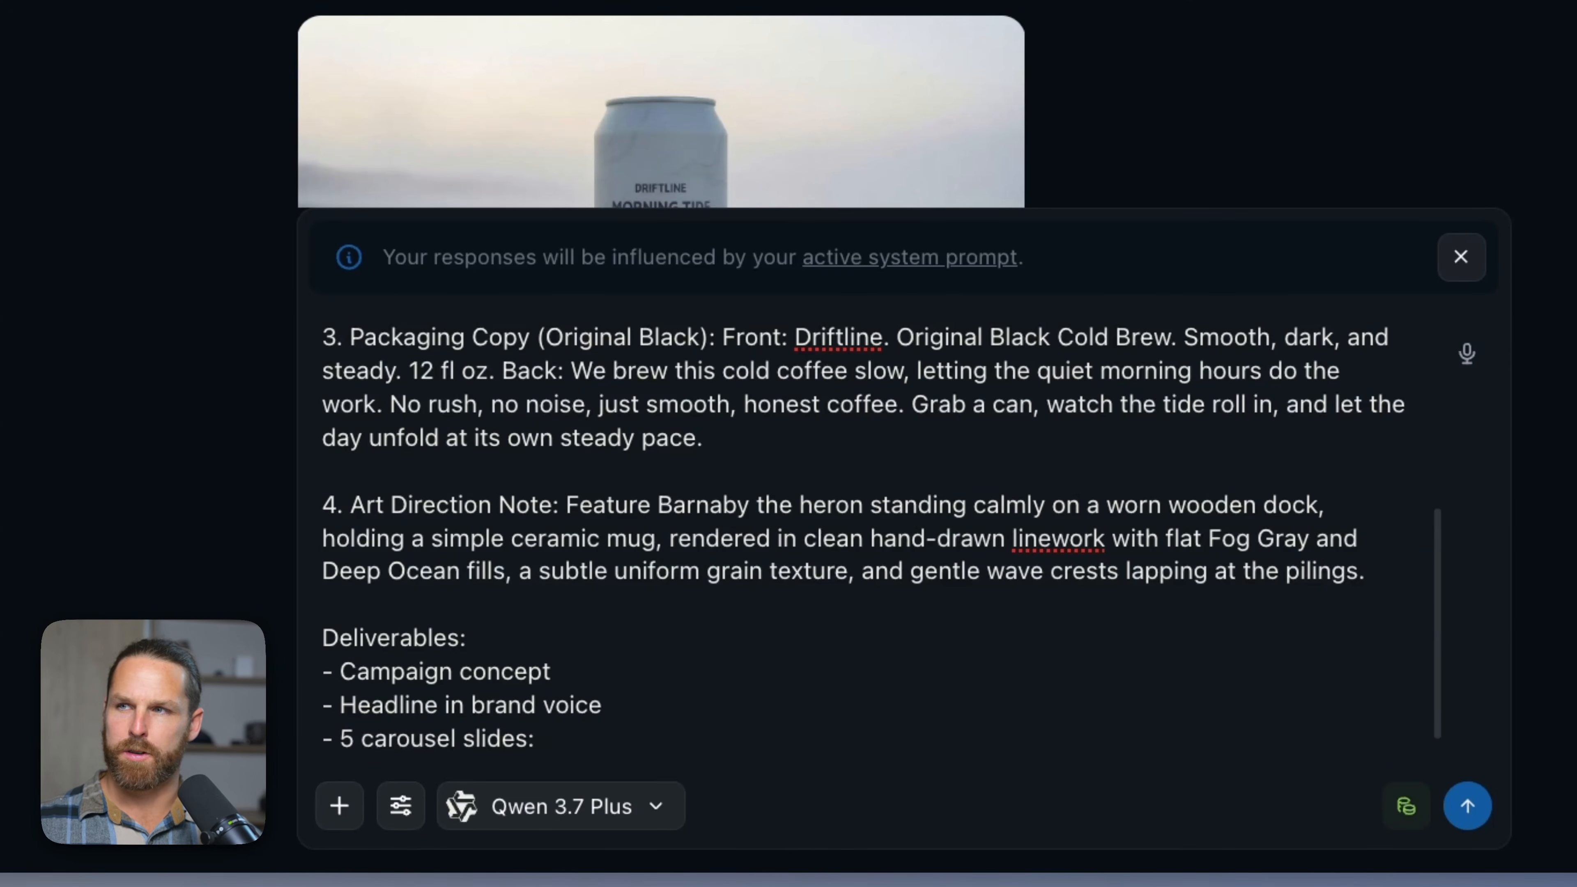
{"action": "key", "text": "ctrl+v"}
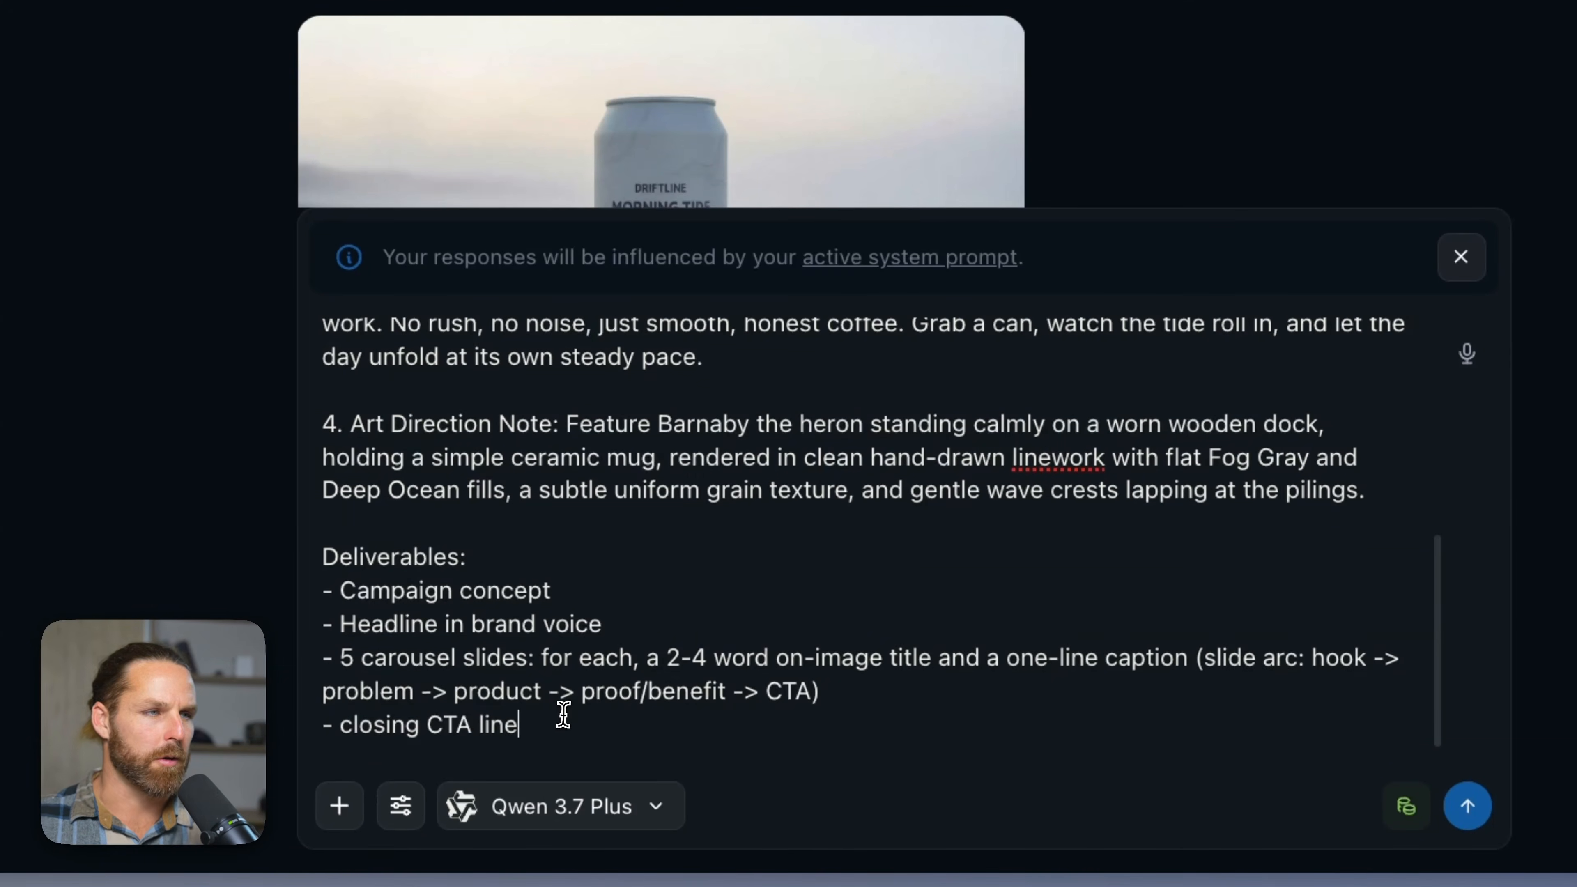
{"action": "key", "text": "Return"}
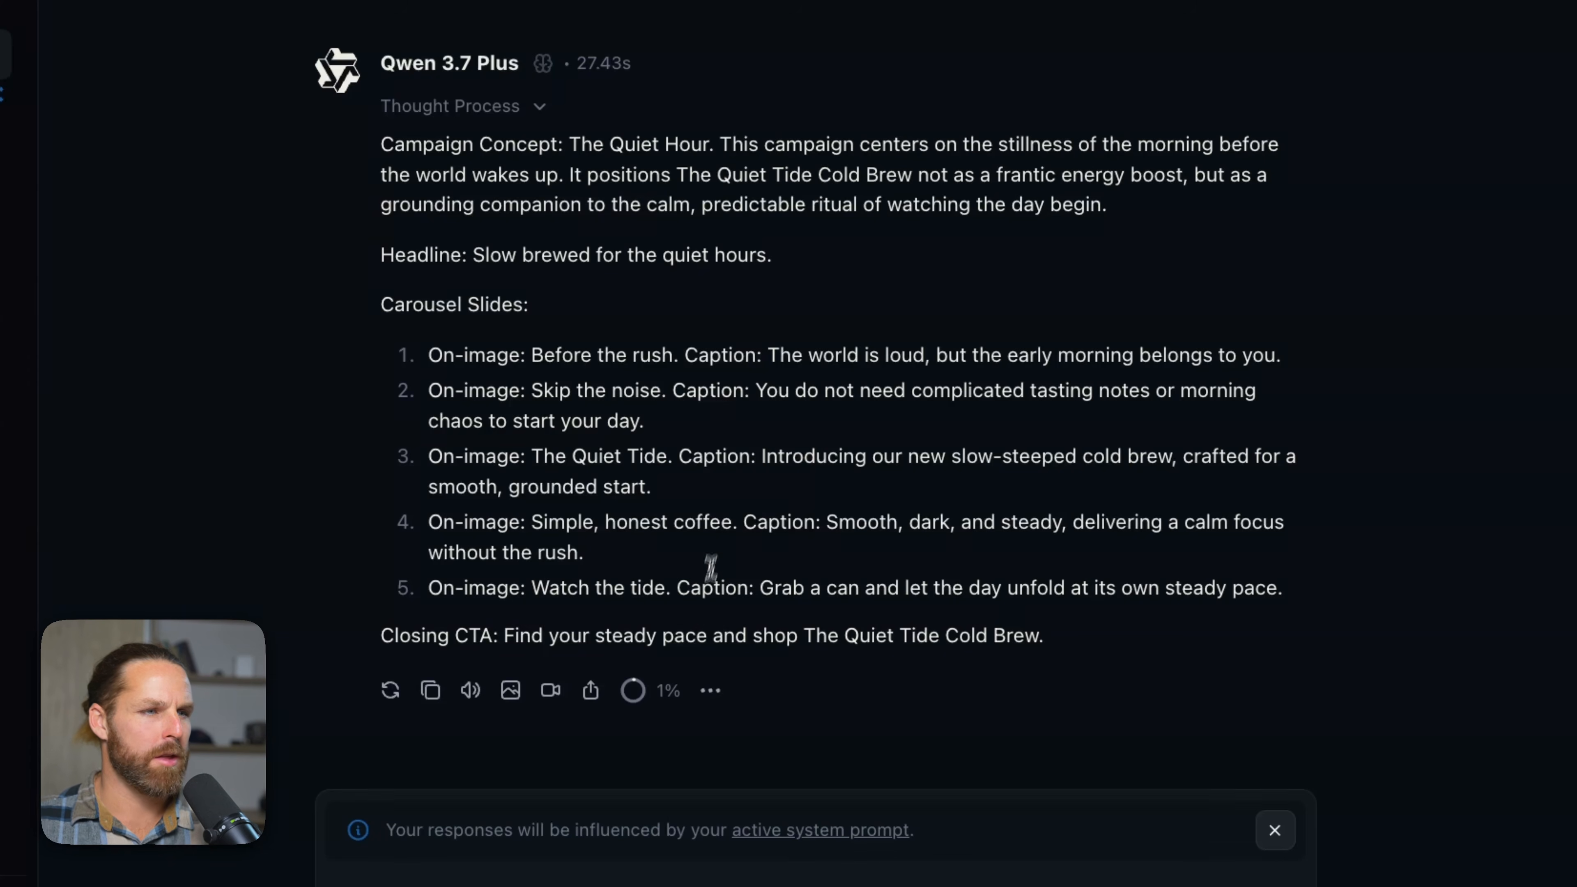
- Request an image gen prompt for a landing page hero image as well as 1 image per carousel slide
{"action": "type", "text": "Create an image gen prompt for a landing page hero image as well as 1 image p"}
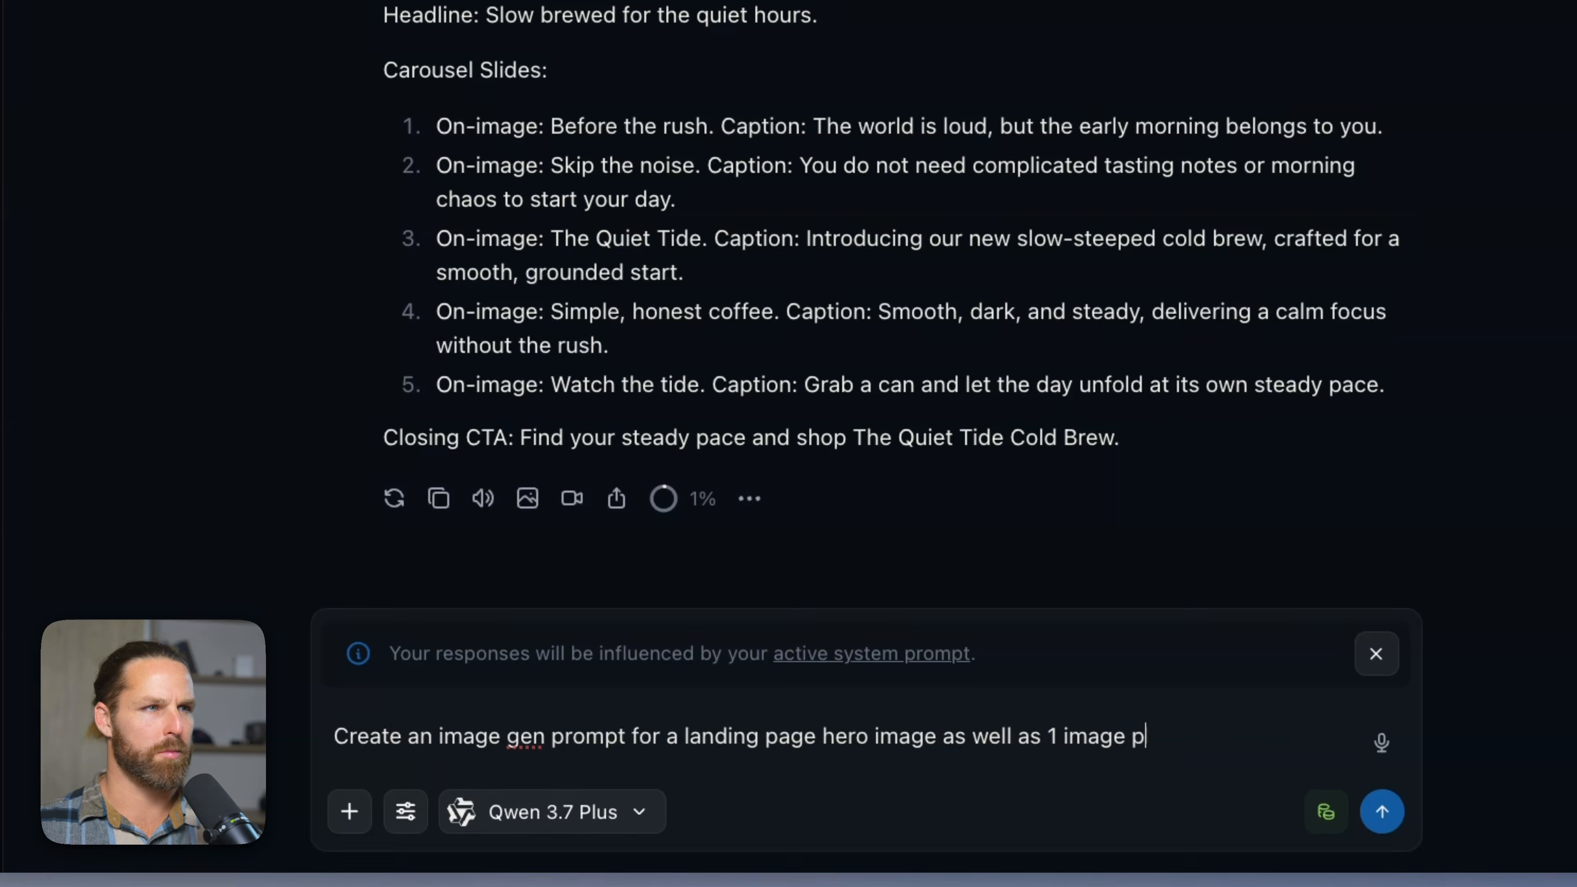
{"action": "type", "text": "carousel slide"}
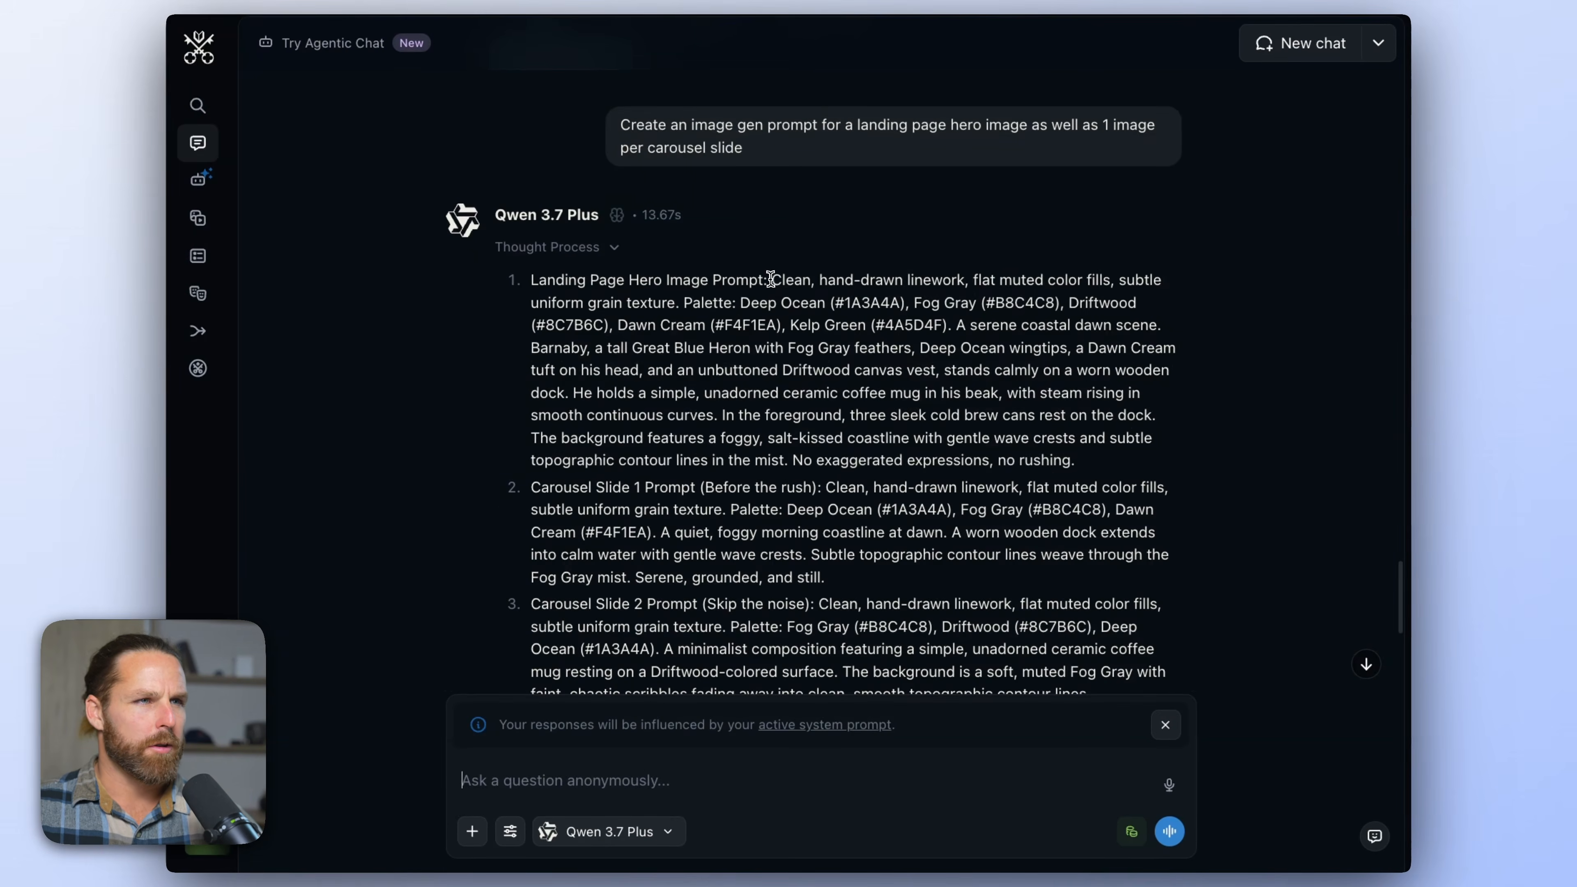
- Generate the landing page hero image from its prompt with Qwen Image 2 Pro and view the variants at full size
{"action": "left_click_drag", "start_coordinate": [772, 281], "coordinate": [1389, 480]}
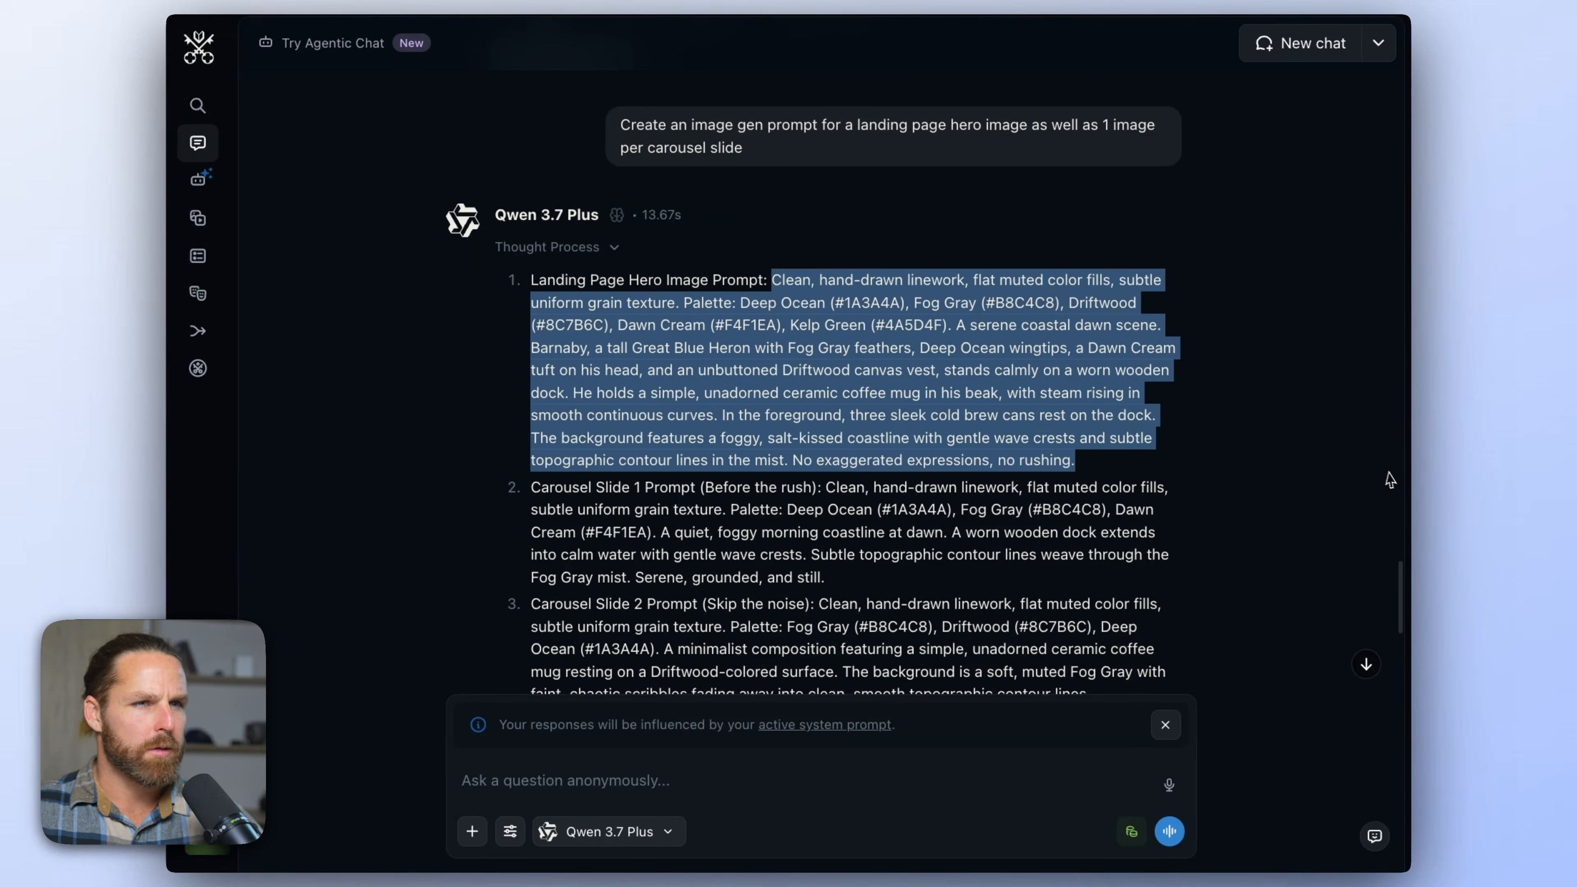
{"action": "scroll", "coordinate": [993, 489], "scroll_direction": "down", "scroll_amount": 5}
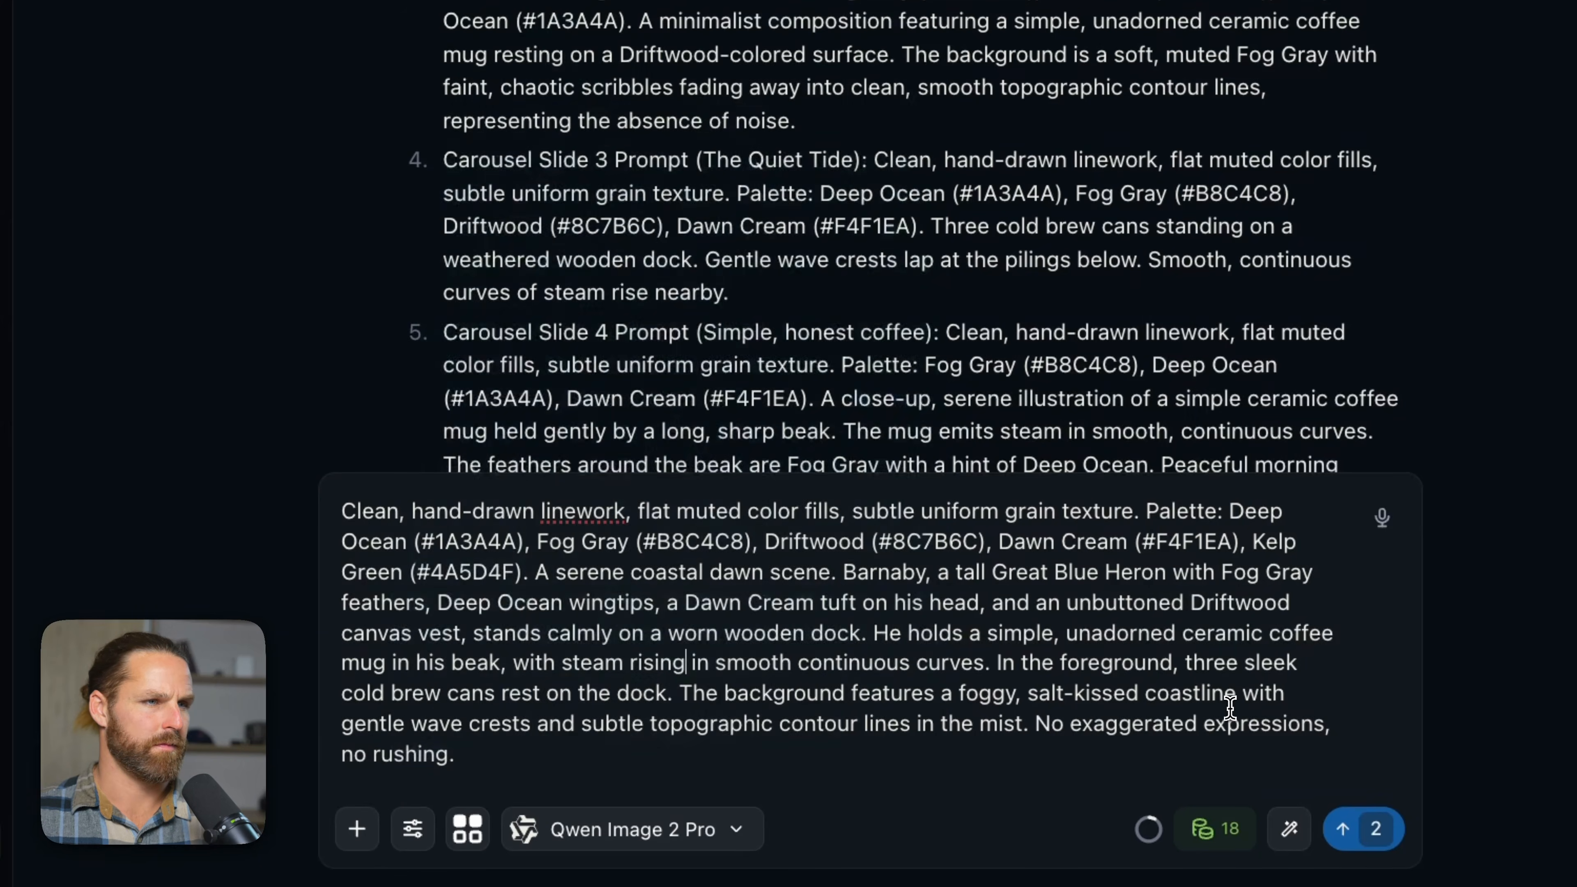
{"action": "key", "text": "Return"}
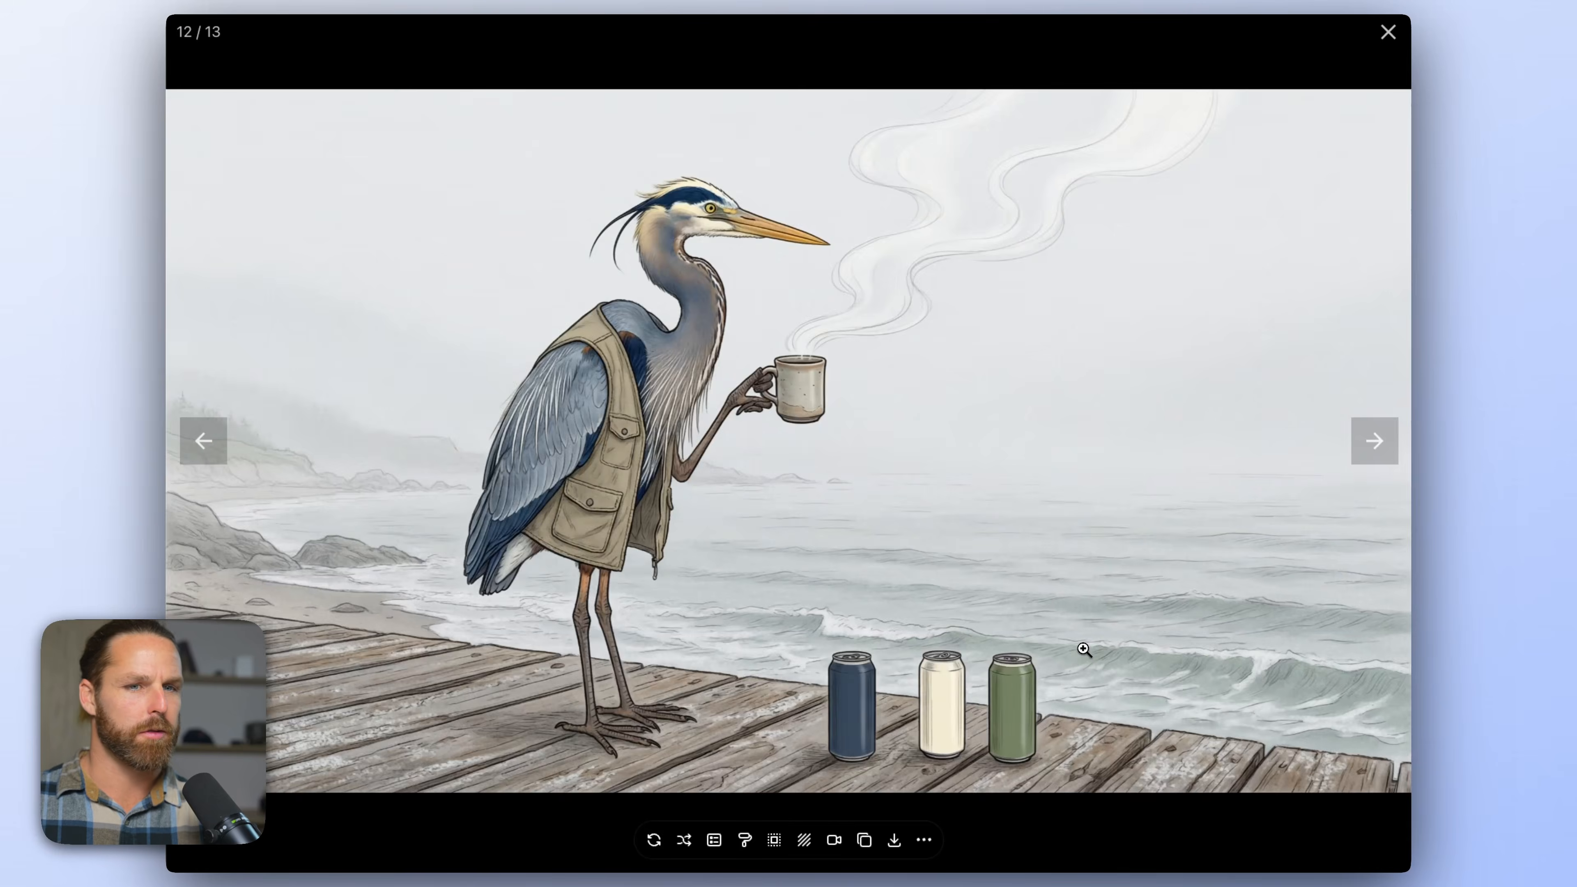
{"action": "key", "text": "Right"}
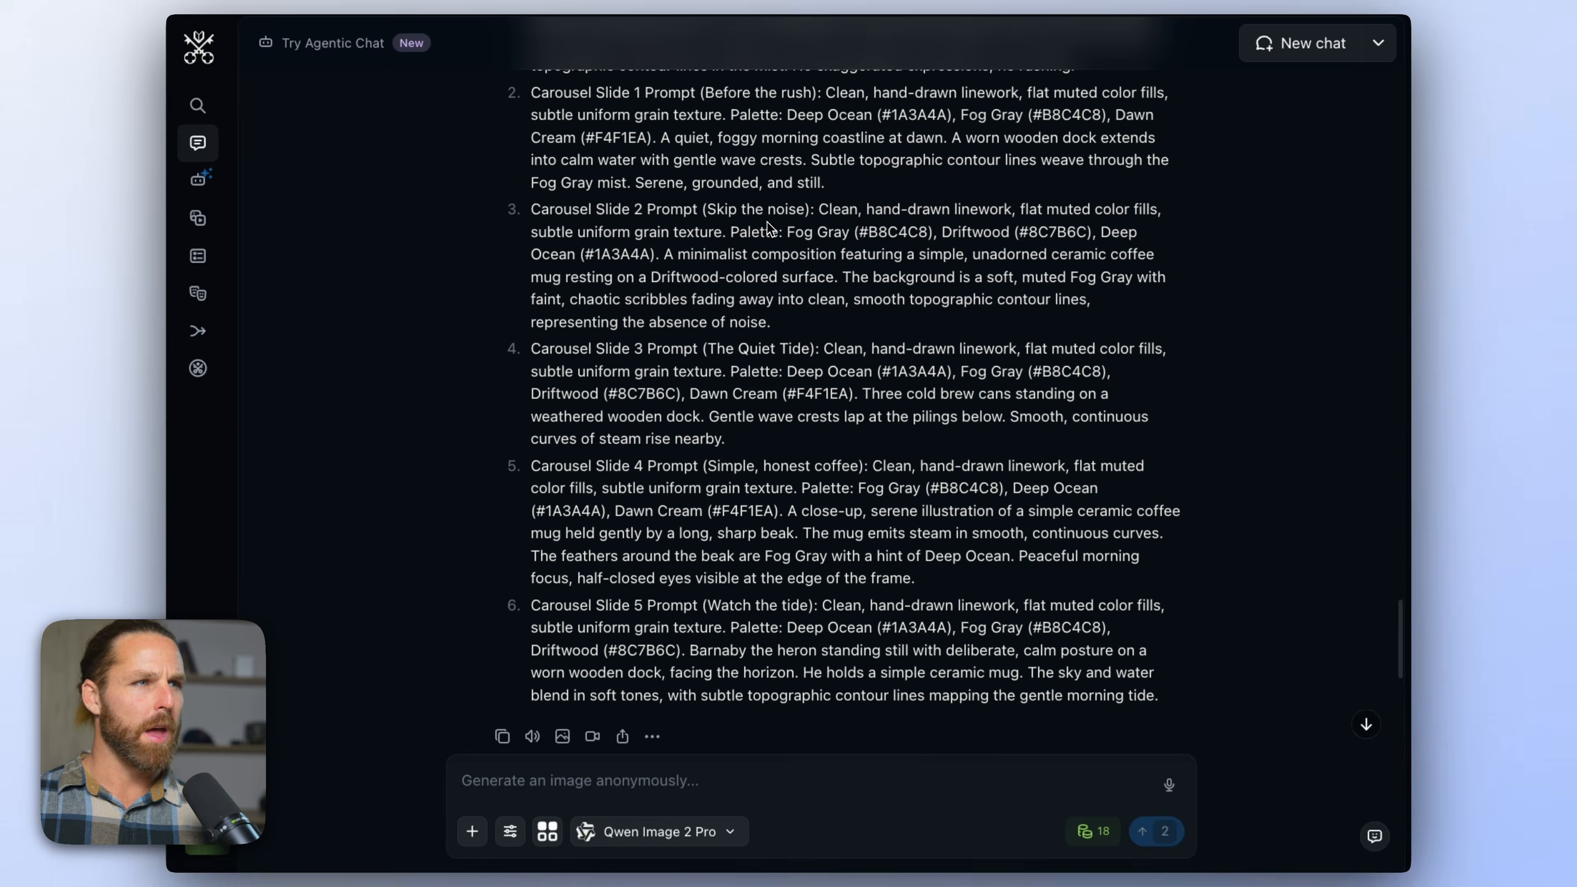
- Copy the five carousel slide prompts from the reply and switch to Venice Studio
{"action": "scroll", "coordinate": [637, 206], "scroll_direction": "up", "scroll_amount": 3}
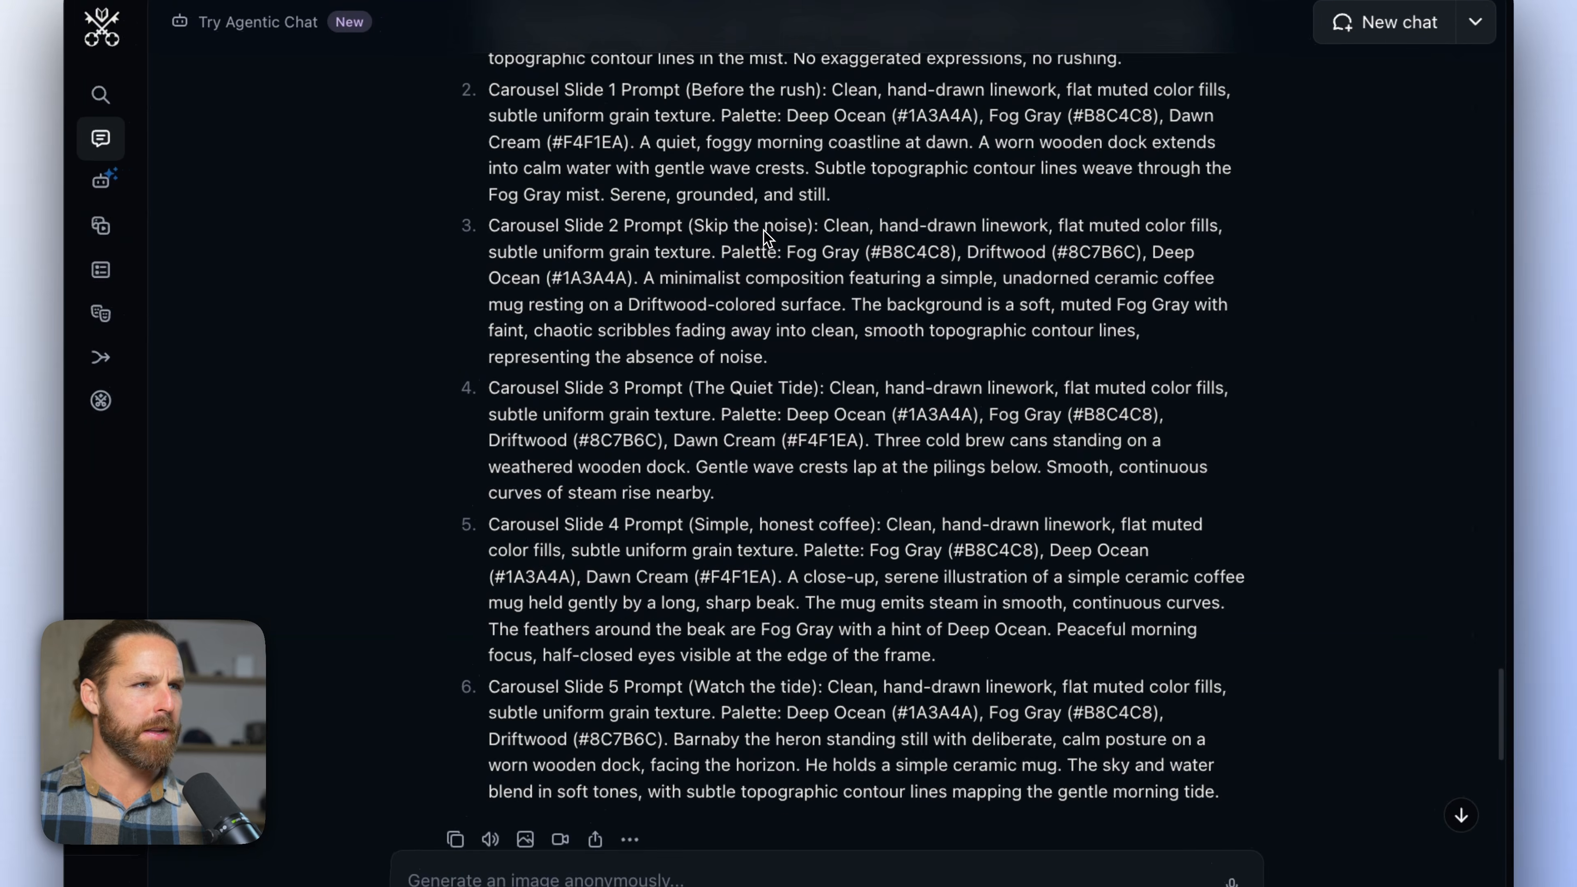
{"action": "left_click_drag", "start_coordinate": [487, 117], "coordinate": [1220, 820]}
{"action": "scroll", "coordinate": [1205, 652], "scroll_direction": "up", "scroll_amount": 4}
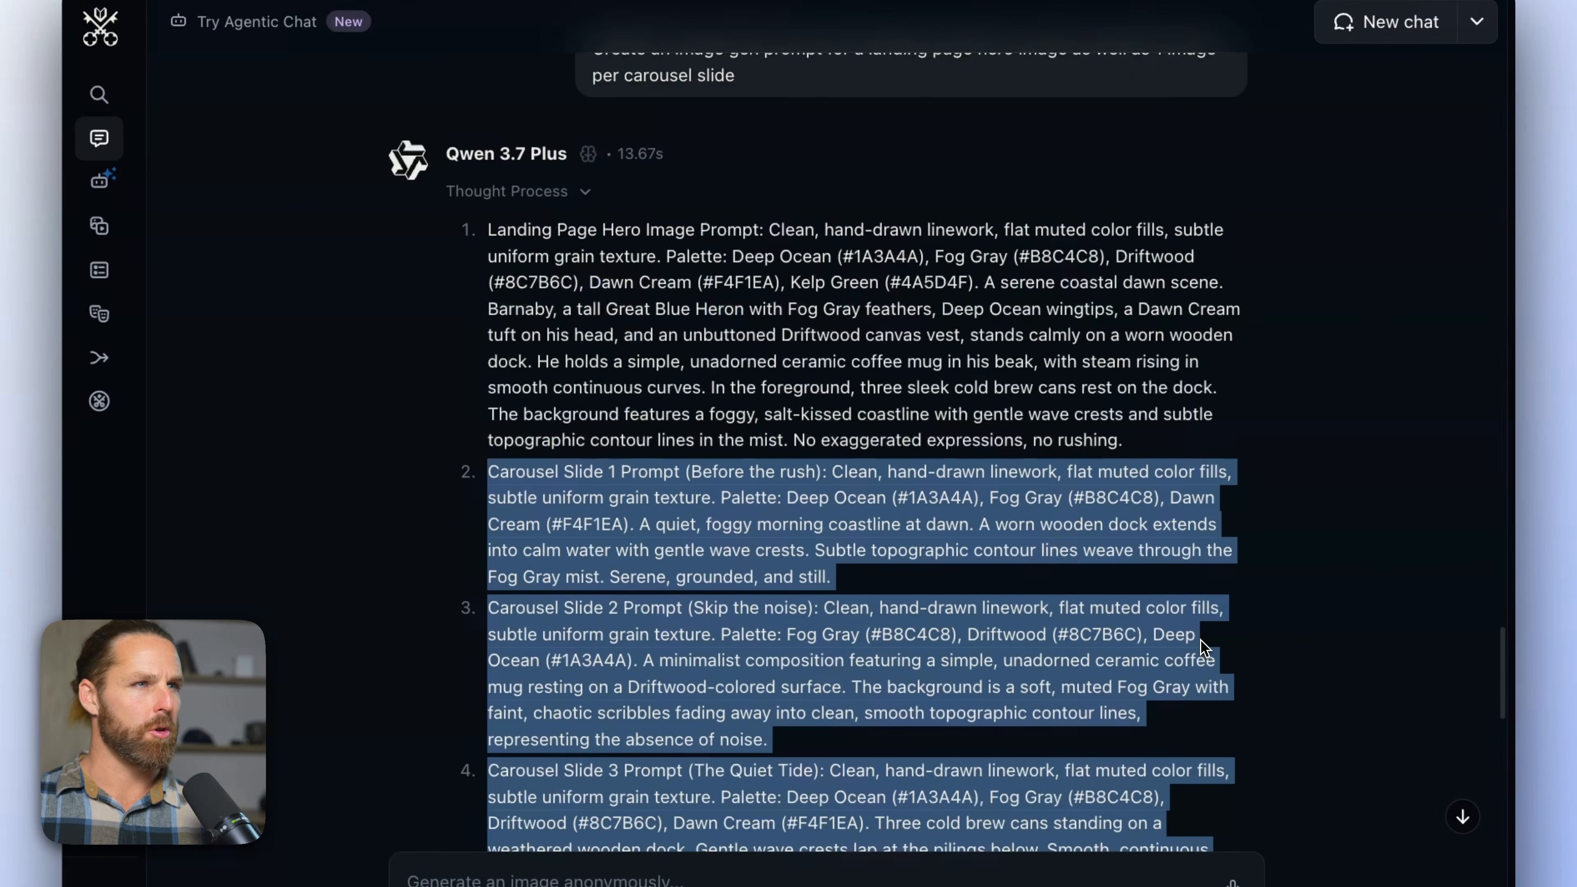
{"action": "scroll", "coordinate": [1200, 640], "scroll_direction": "down", "scroll_amount": 5}
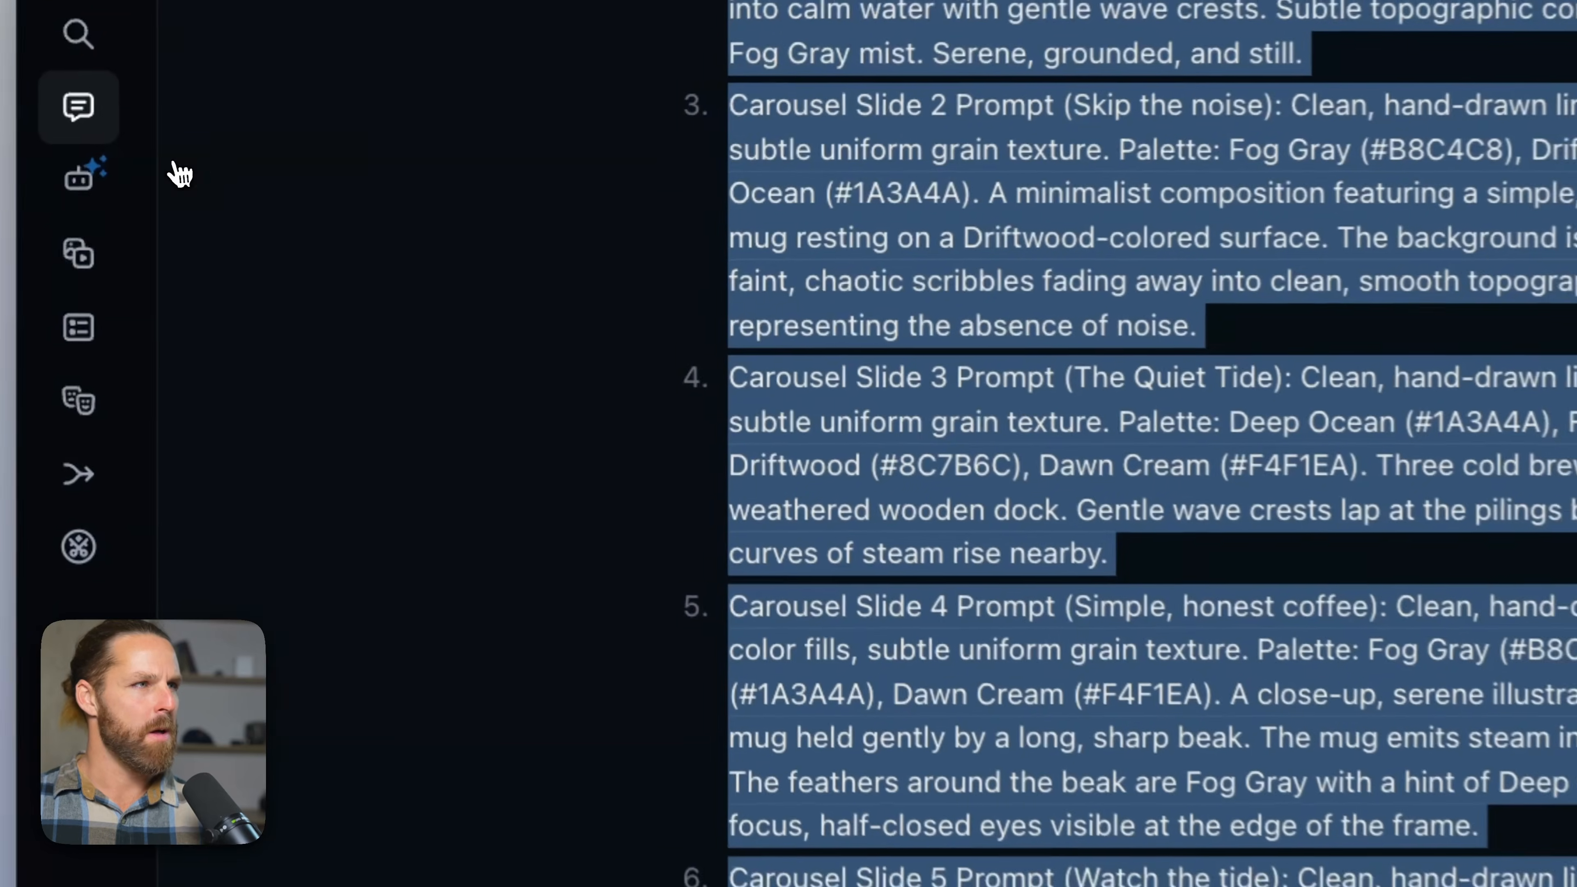
{"action": "left_click", "coordinate": [107, 261]}
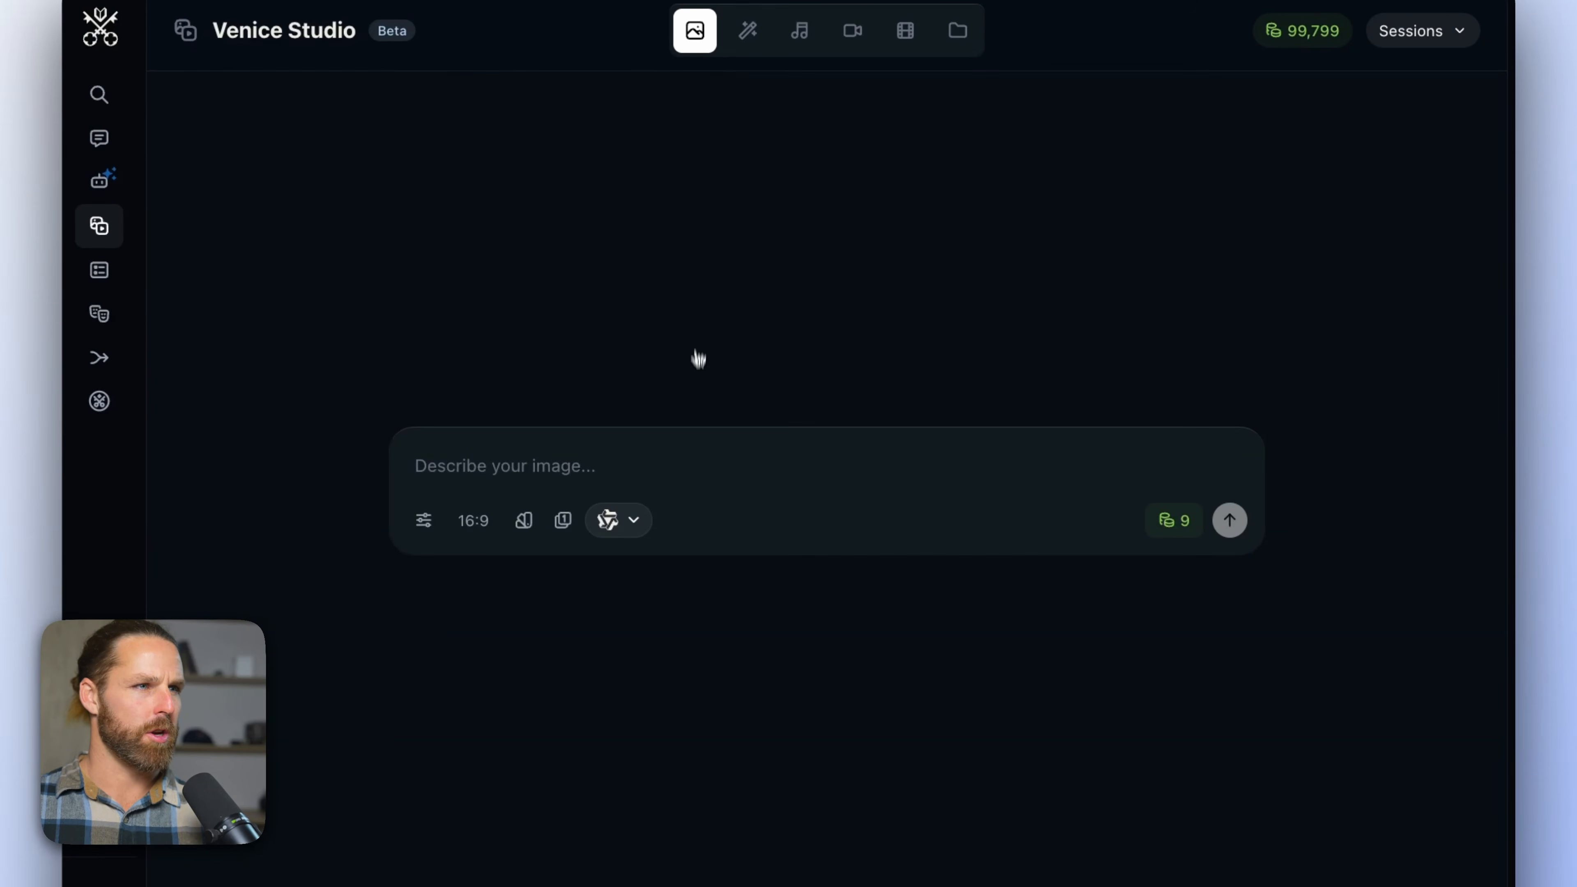
- Generate the Carousel Slide 1 image from only its own prompt text, using the square 1:1 aspect ratio
{"action": "key", "text": "super+v"}
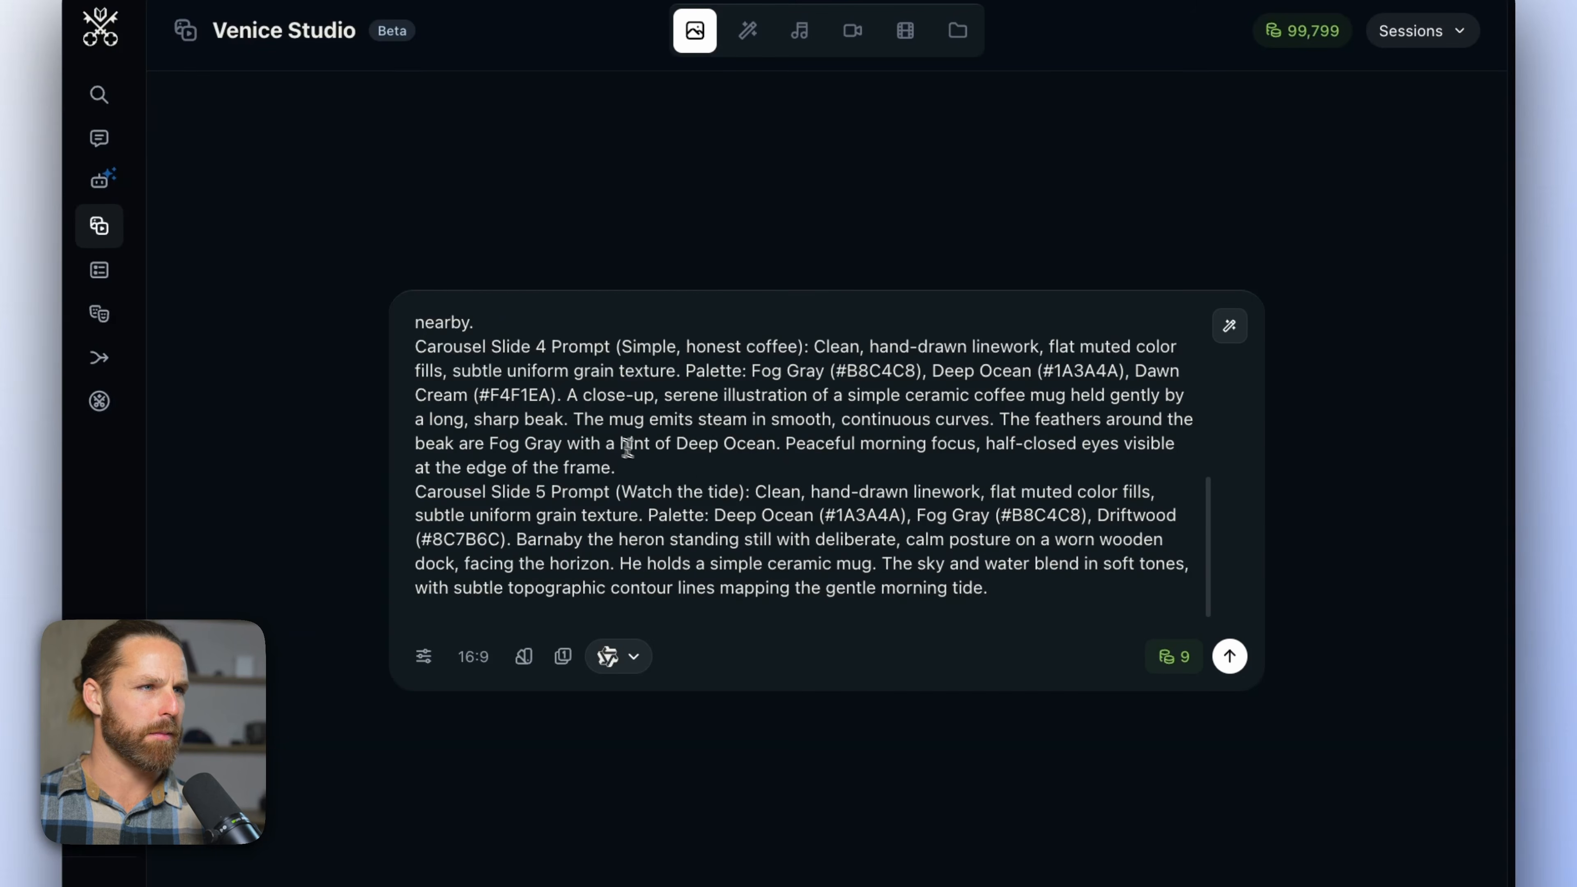
{"action": "scroll", "coordinate": [627, 446], "scroll_direction": "up", "scroll_amount": 10}
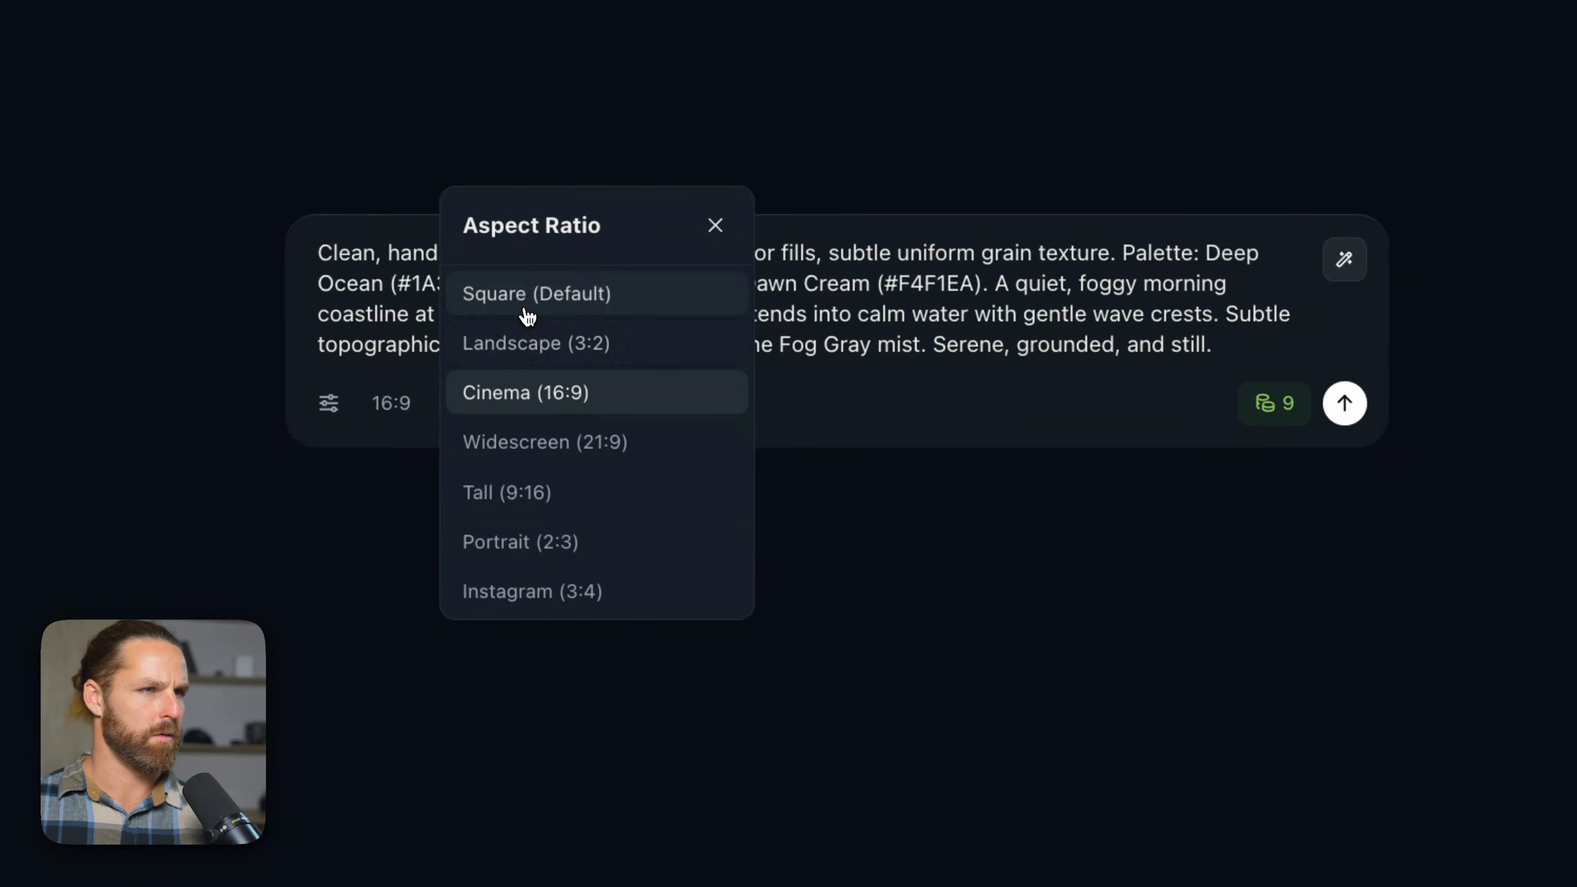
{"action": "left_click", "coordinate": [580, 585]}
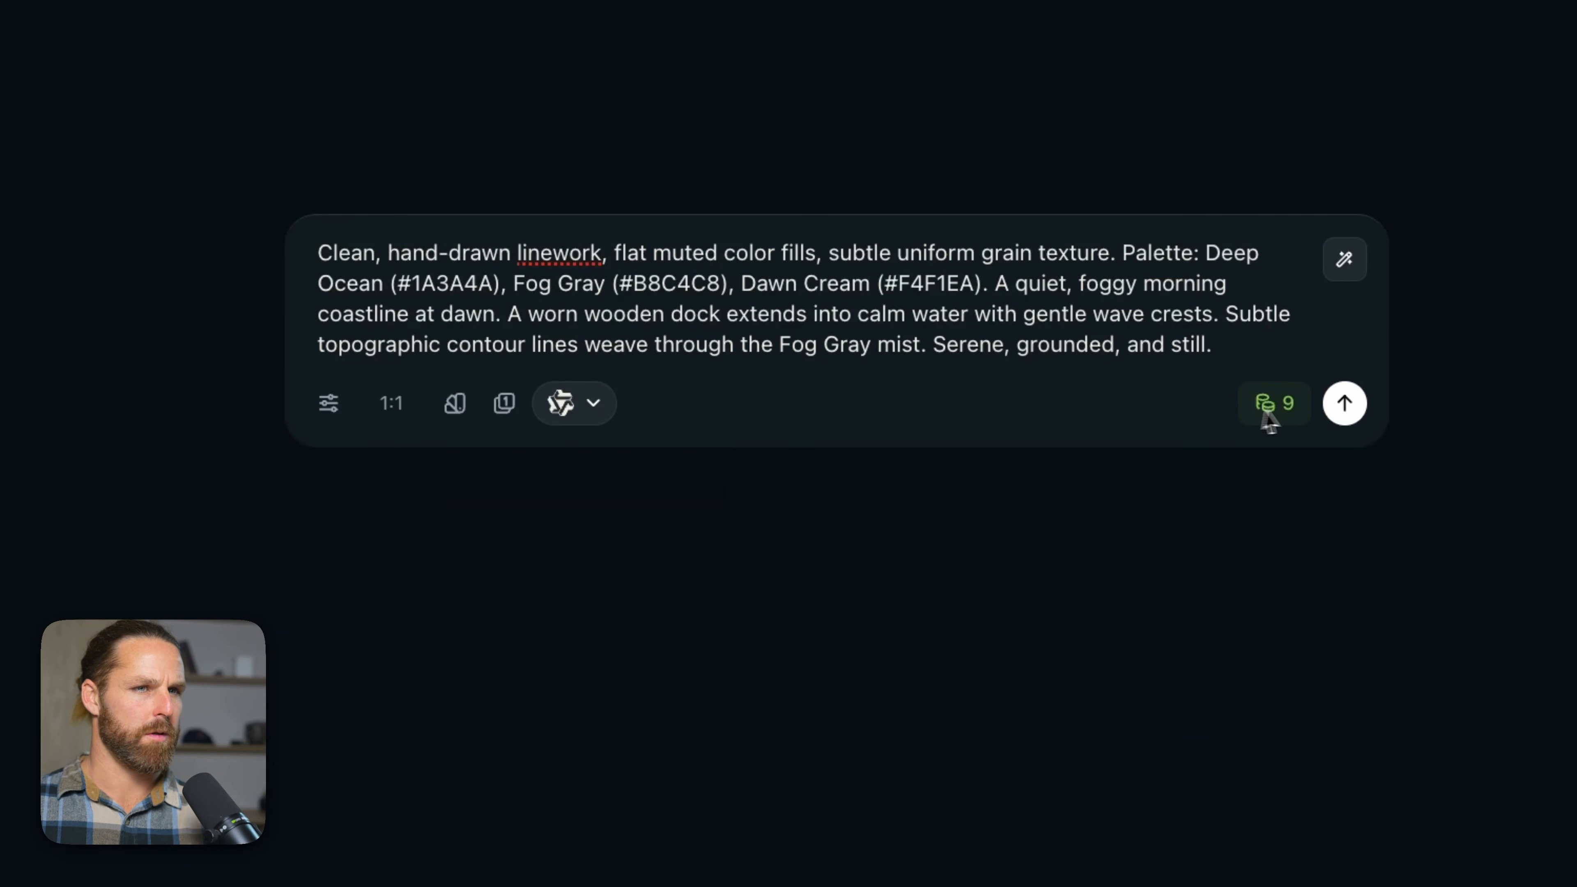
{"action": "left_click", "coordinate": [1344, 404]}
- Paste the carousel prompts again, trim them to the Slide 2 (Skip the noise) description and generate its image
{"action": "key", "text": "super+v"}
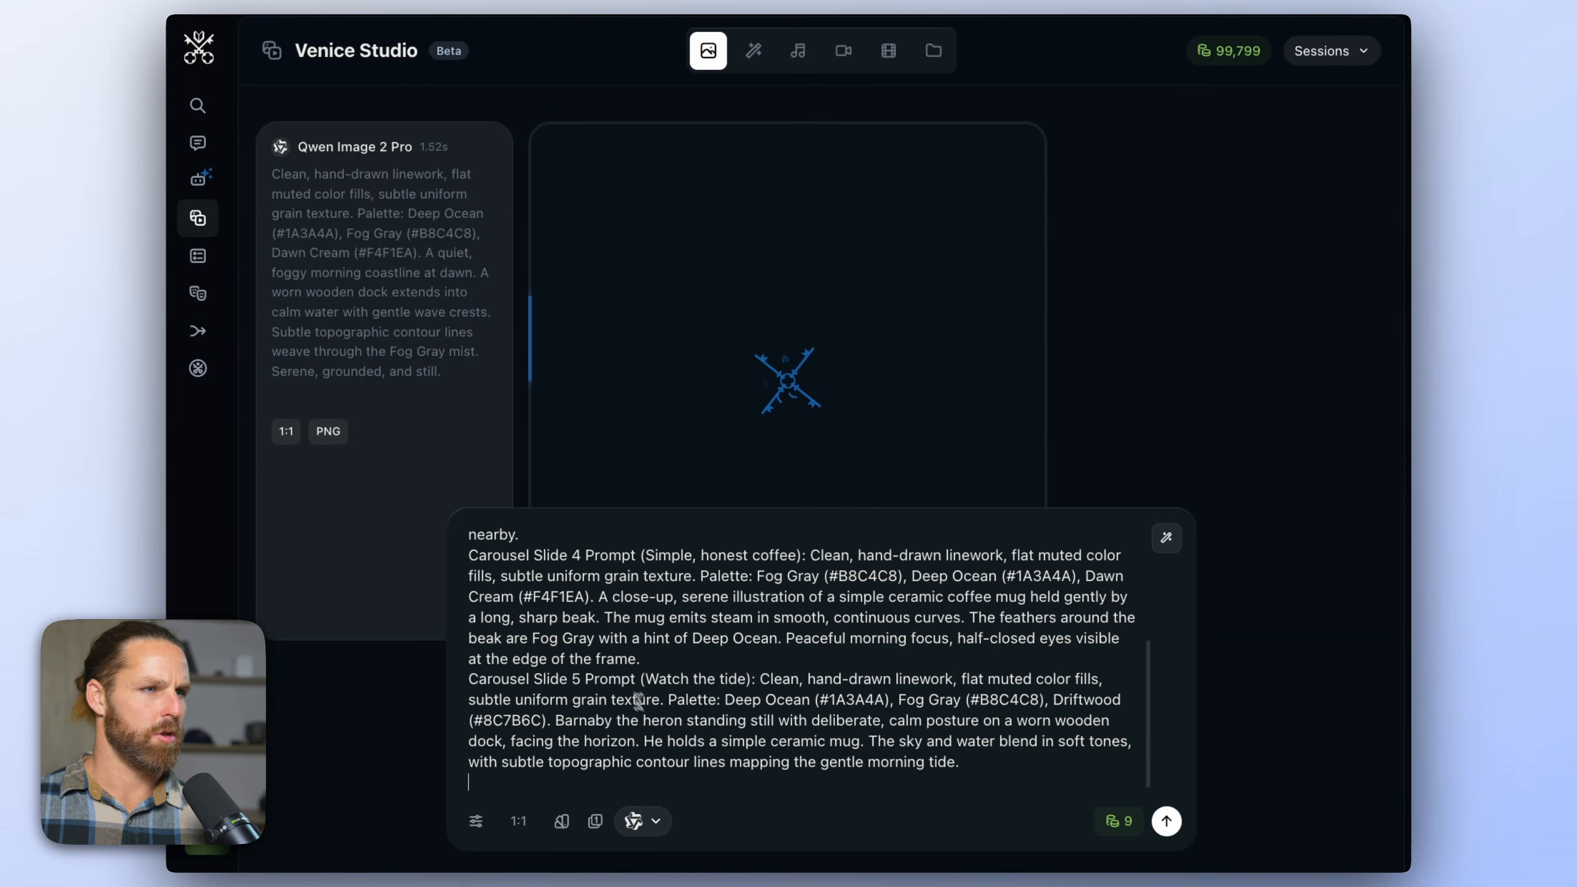
{"action": "scroll", "coordinate": [554, 617], "scroll_direction": "up", "scroll_amount": 5}
{"action": "left_click", "coordinate": [470, 651]}
{"action": "key", "text": "super+shift+Down"}
{"action": "key", "text": "BackSpace"}
{"action": "left_click", "coordinate": [755, 658]}
{"action": "key", "text": "super+shift+Up"}
{"action": "key", "text": "BackSpace"}
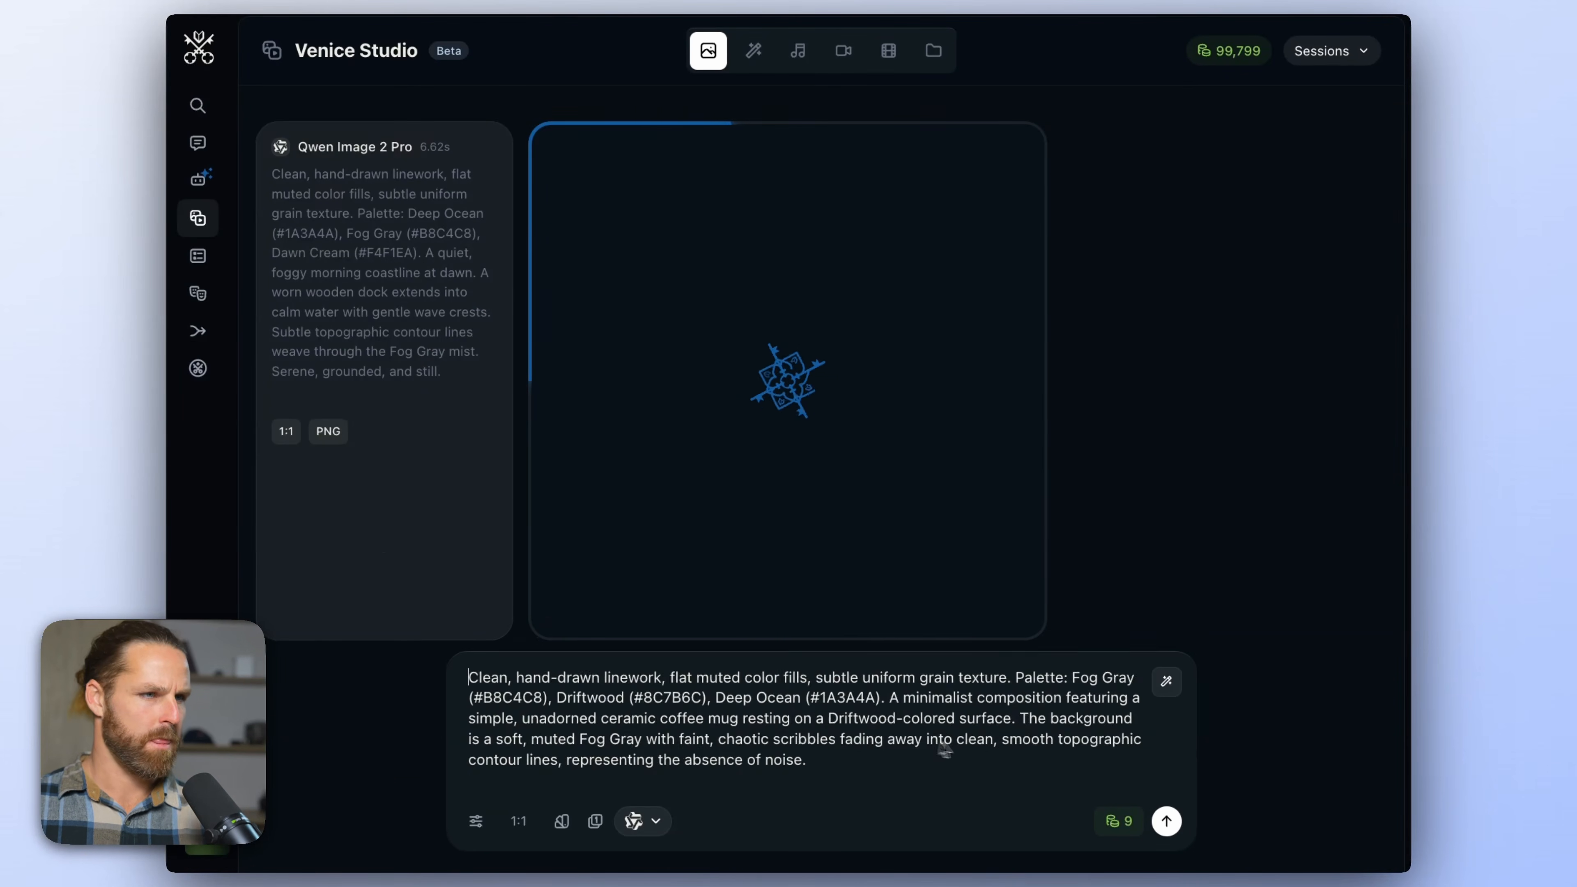
{"action": "key", "text": "Return"}
- Generate the remaining carousel slide images from their individual prompts, starting with Slide 3 (The Quiet Tide)
{"action": "key", "text": "super+v"}
{"action": "scroll", "coordinate": [686, 779], "scroll_direction": "up", "scroll_amount": 10}
{"action": "left_click", "coordinate": [470, 658], "text": "shift"}
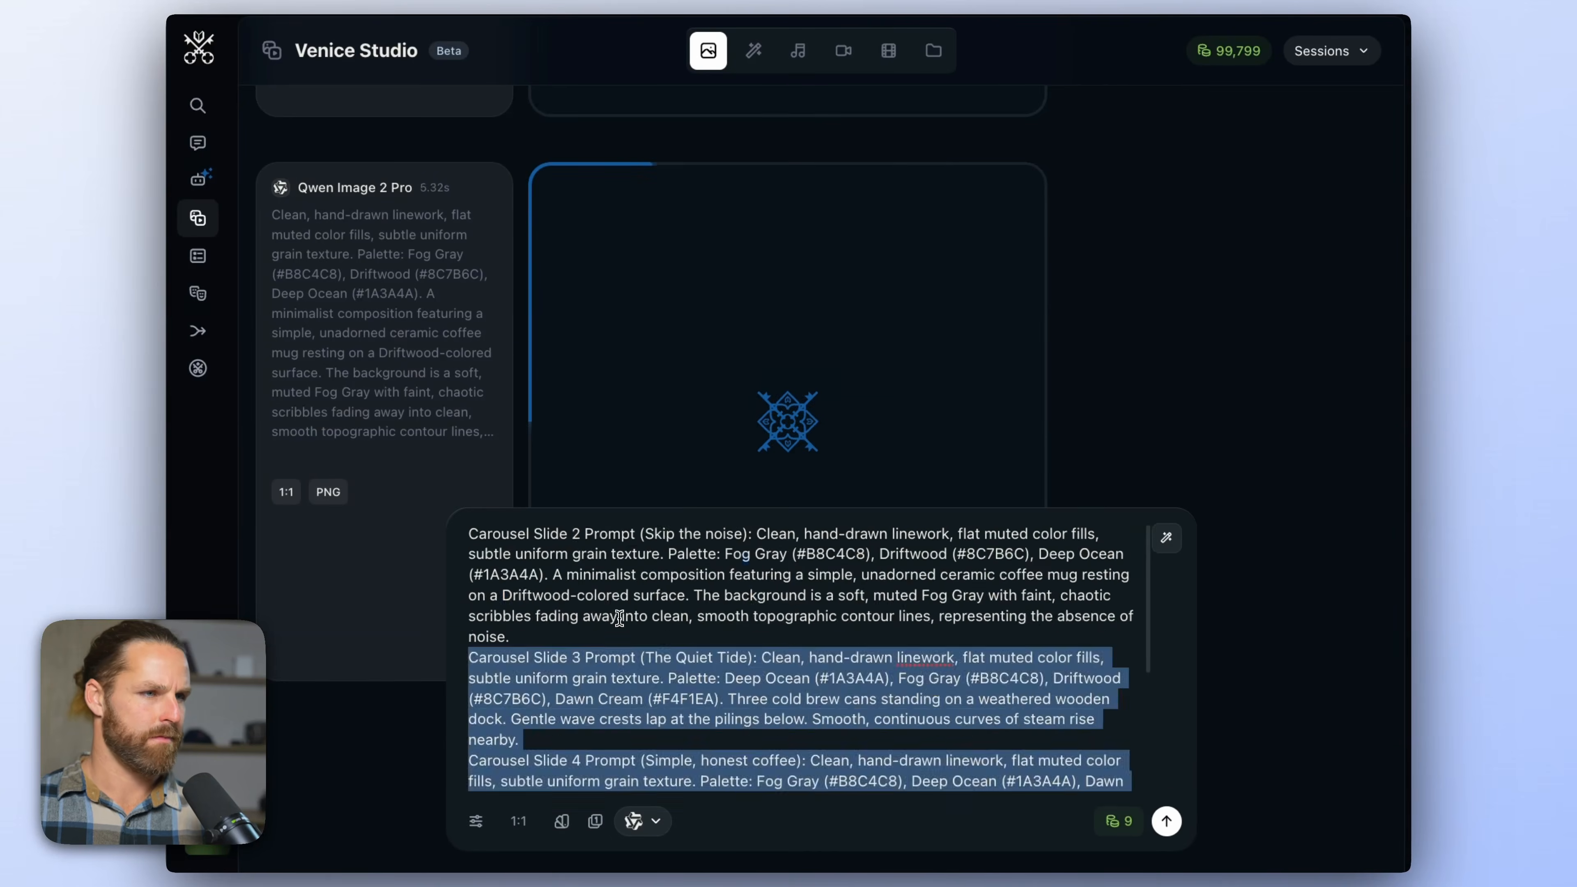
{"action": "key", "text": "BackSpace"}
{"action": "key", "text": "Return"}
{"action": "key", "text": "super+v"}
{"action": "key", "text": "Return"}
- Examine the generated carousel slide images from the foggy dock scene through the remaining slides
{"action": "scroll", "coordinate": [732, 677], "scroll_direction": "up", "scroll_amount": 10}
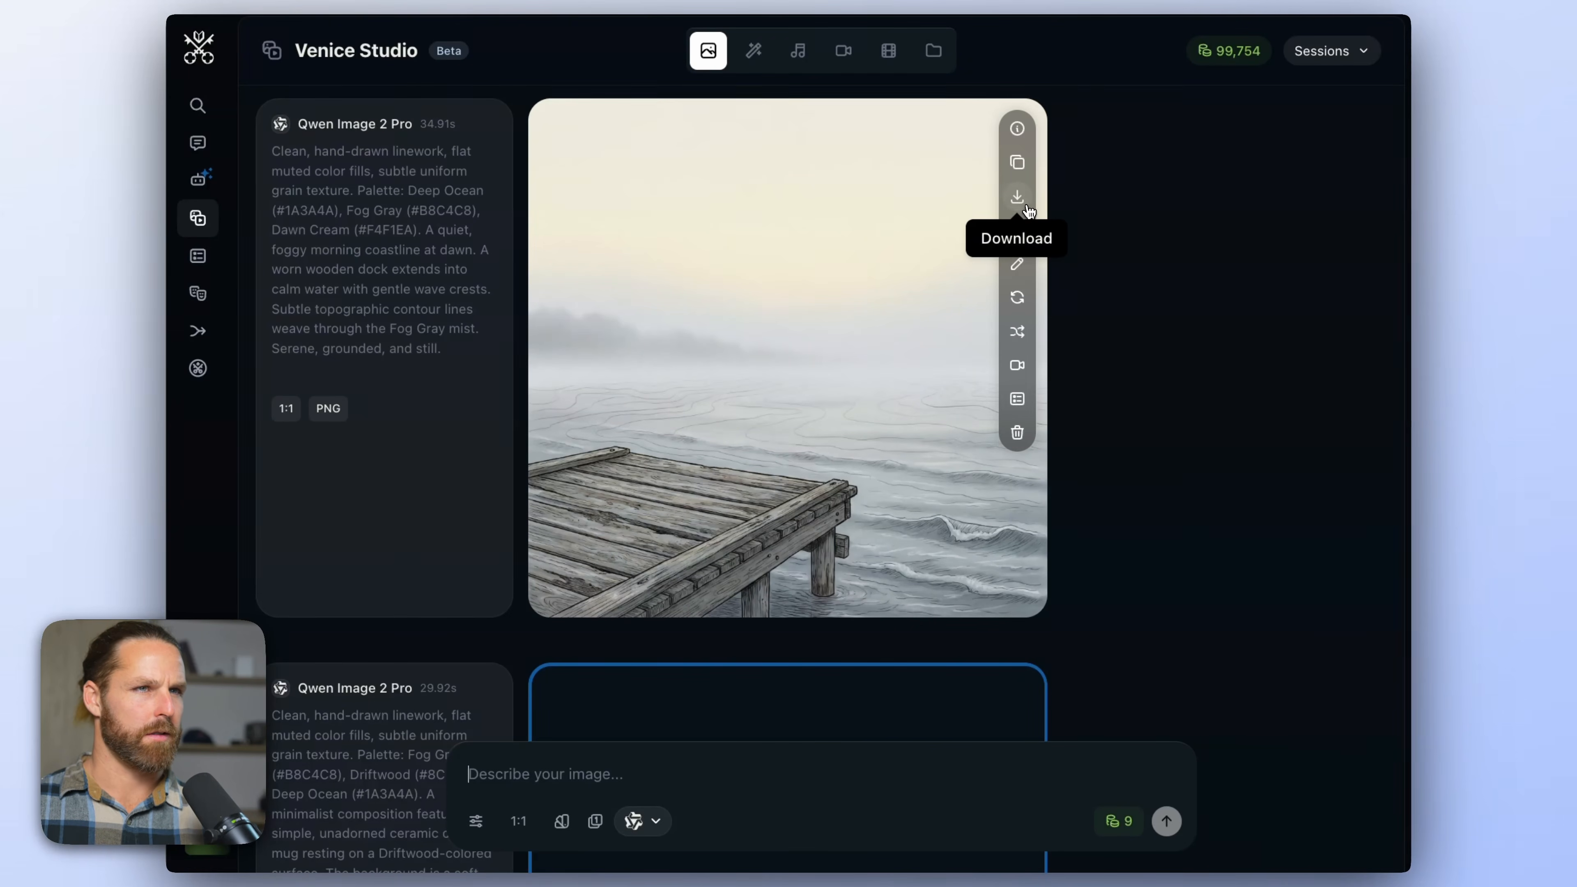
{"action": "scroll", "coordinate": [1149, 385], "scroll_direction": "down", "scroll_amount": 15}
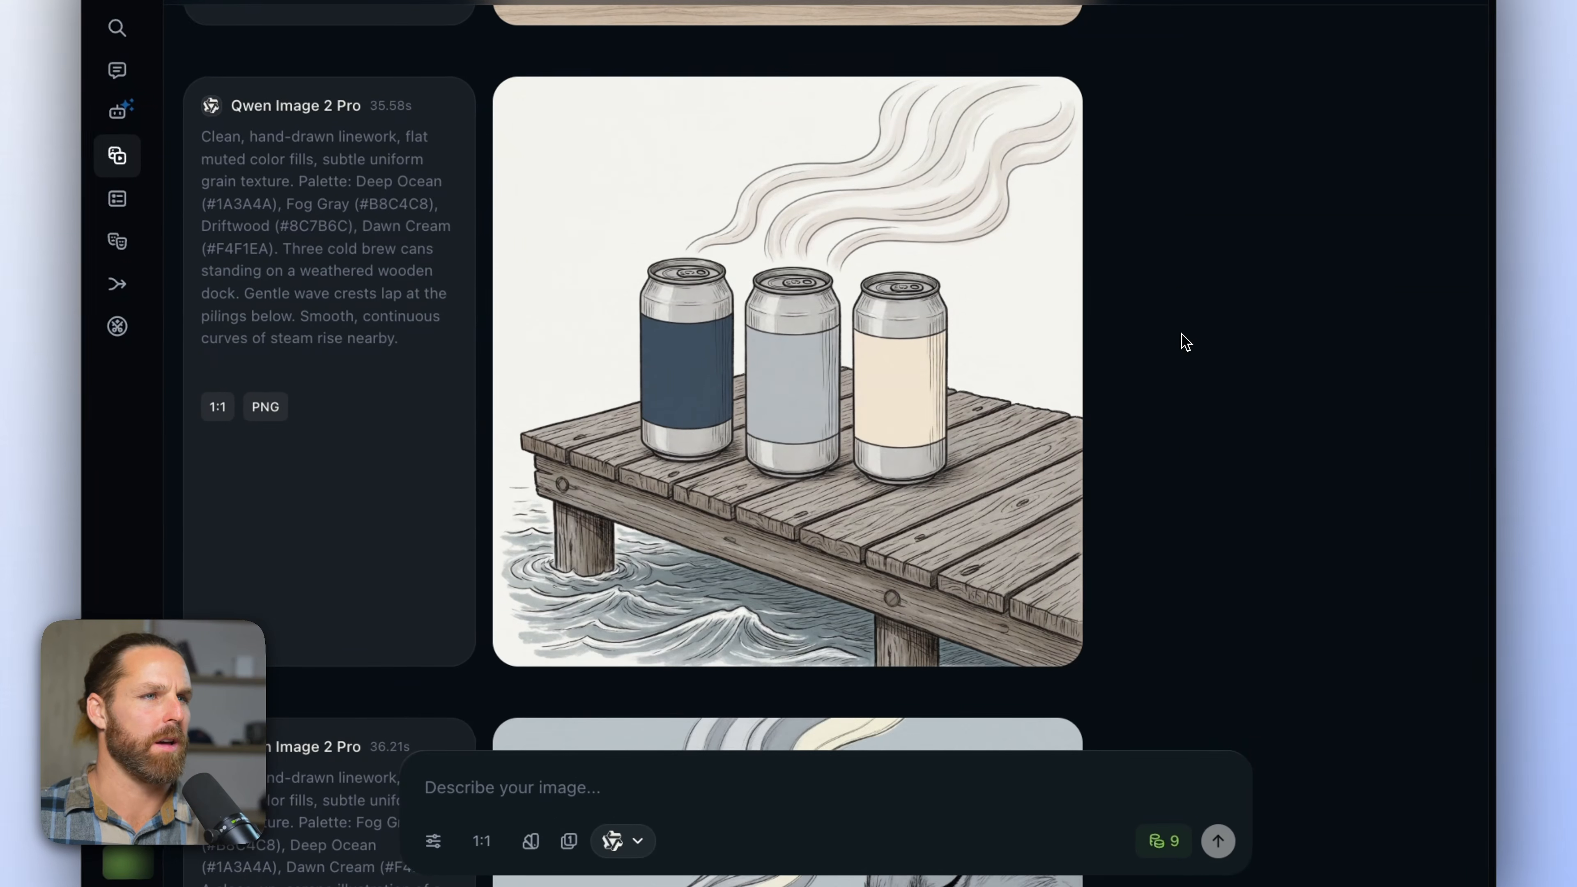
{"action": "scroll", "coordinate": [1186, 342], "scroll_direction": "down", "scroll_amount": 15}
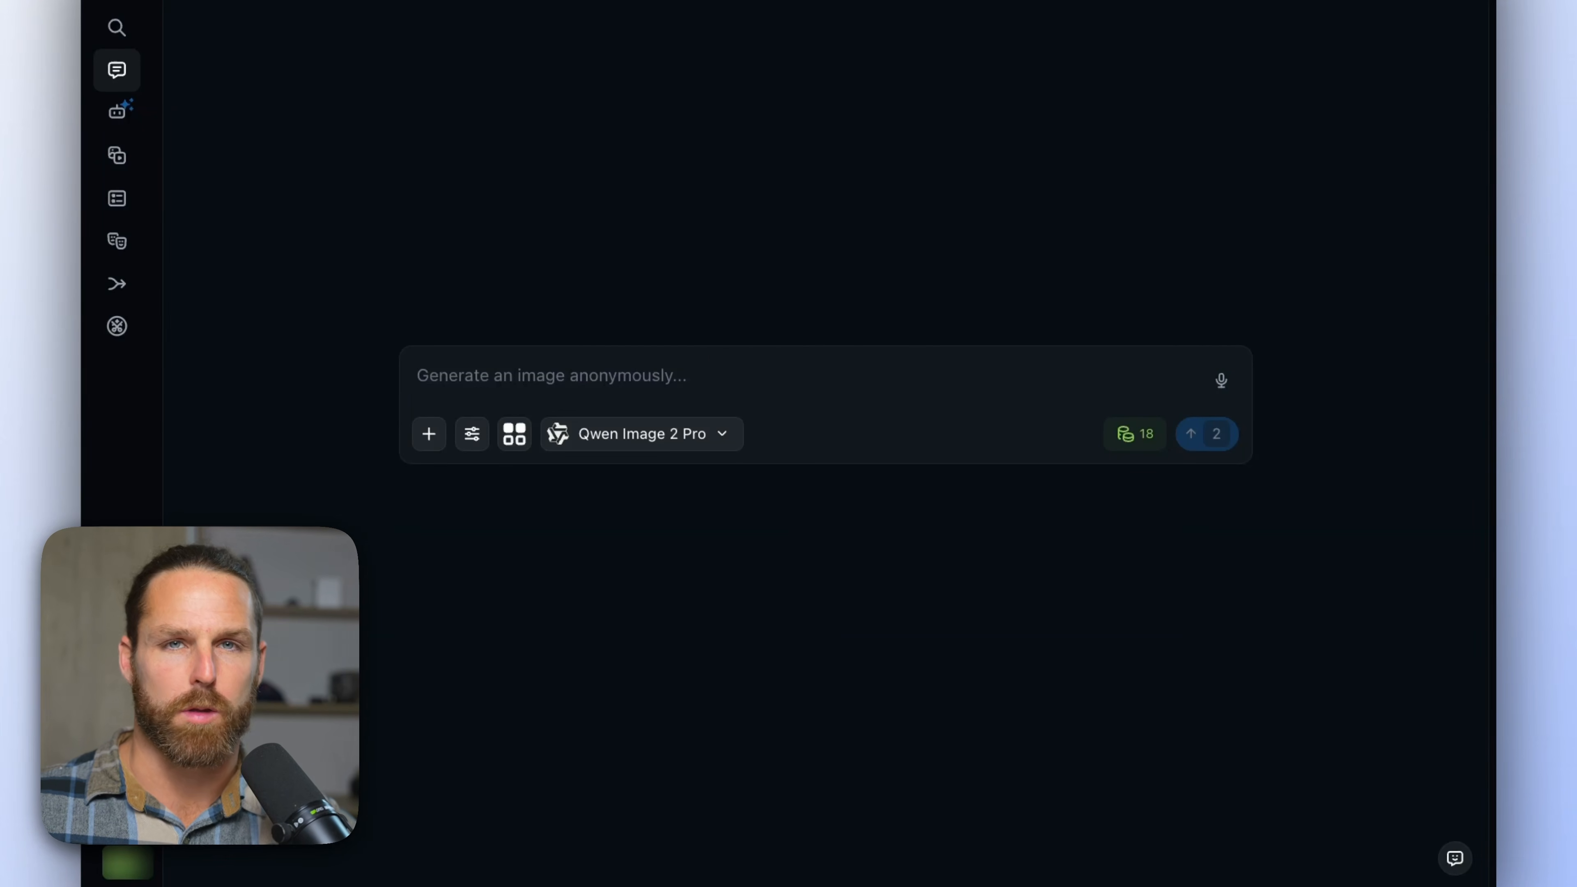
- Switch the new chat from Qwen Image 2 Pro to the Qwen 3.7 Plus text model
{"action": "left_click", "coordinate": [615, 438]}
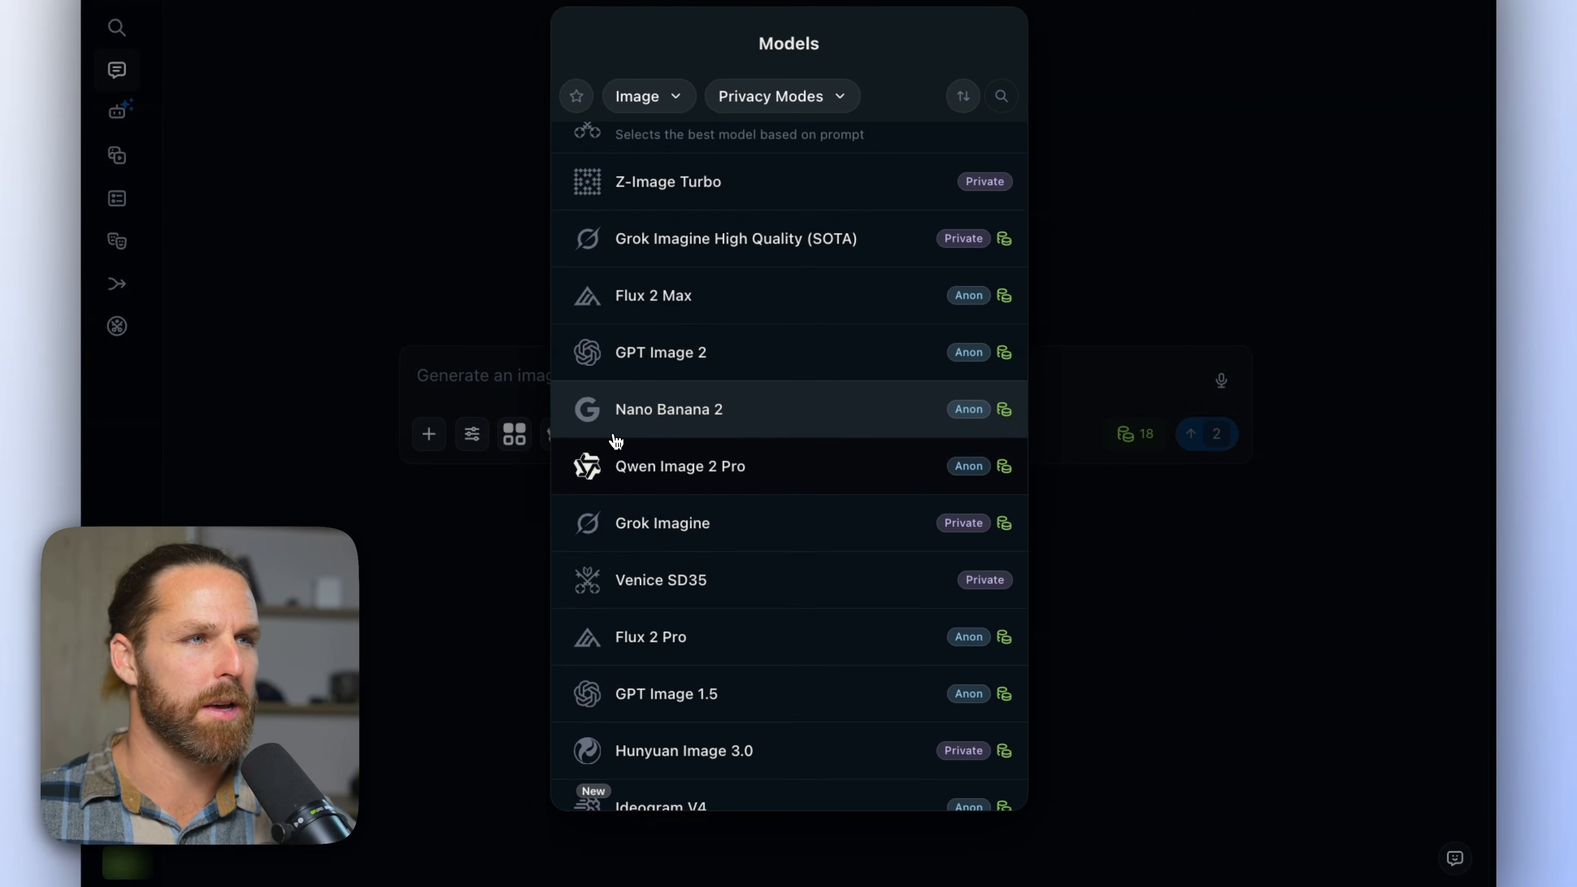
{"action": "left_click", "coordinate": [639, 96]}
{"action": "left_click", "coordinate": [649, 151]}
{"action": "left_click", "coordinate": [722, 438]}
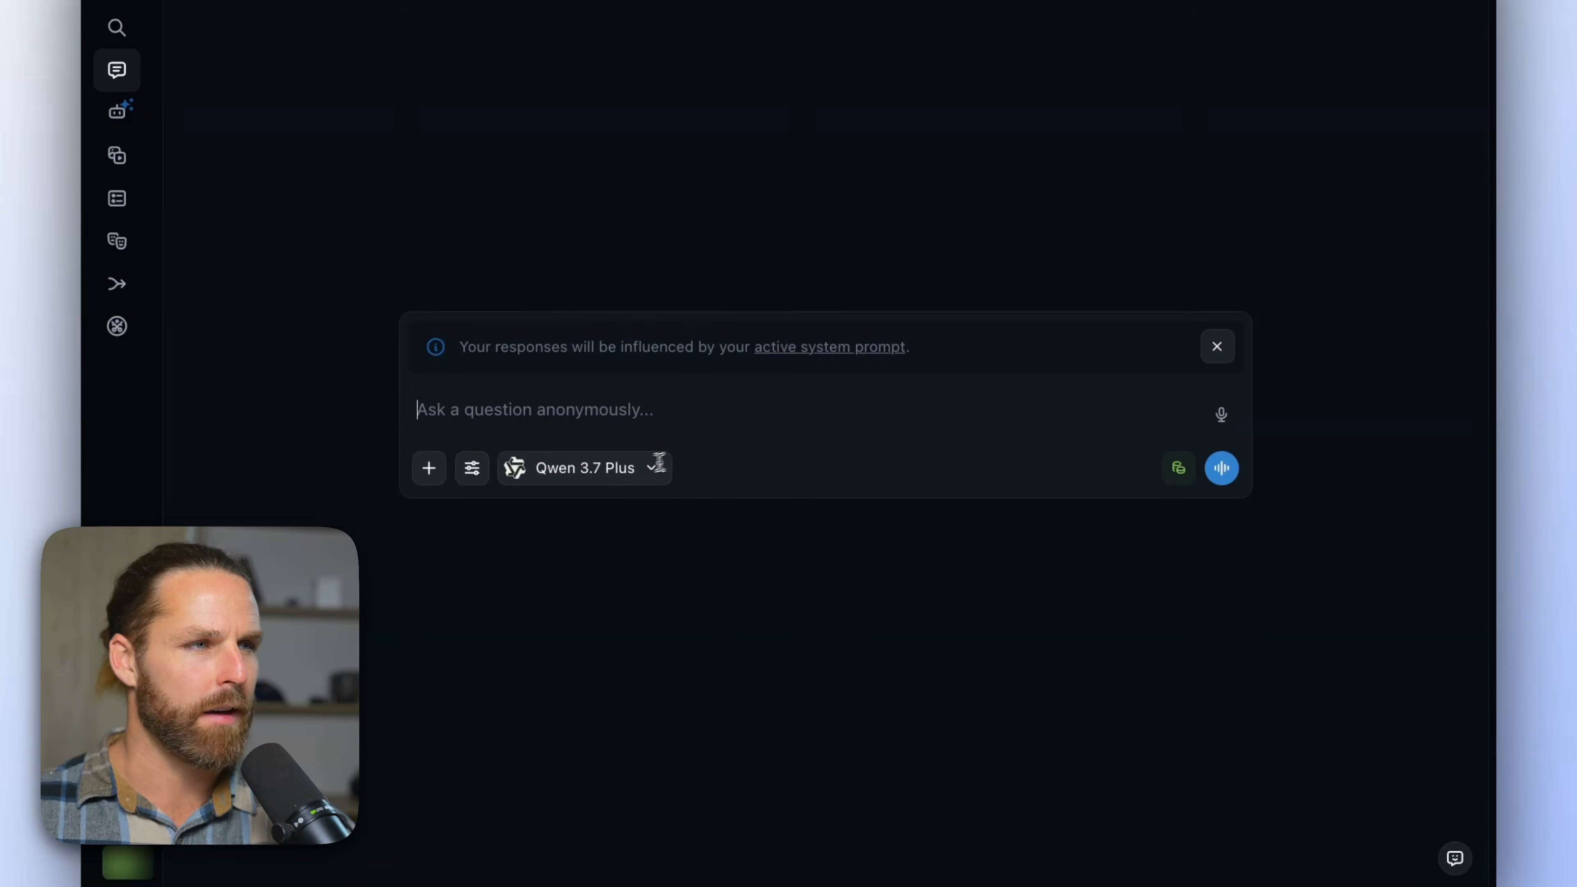
- Attach the image of the three cans on the dock and ask "Does this image meet our brand visual standards?"
{"action": "left_click", "coordinate": [428, 468]}
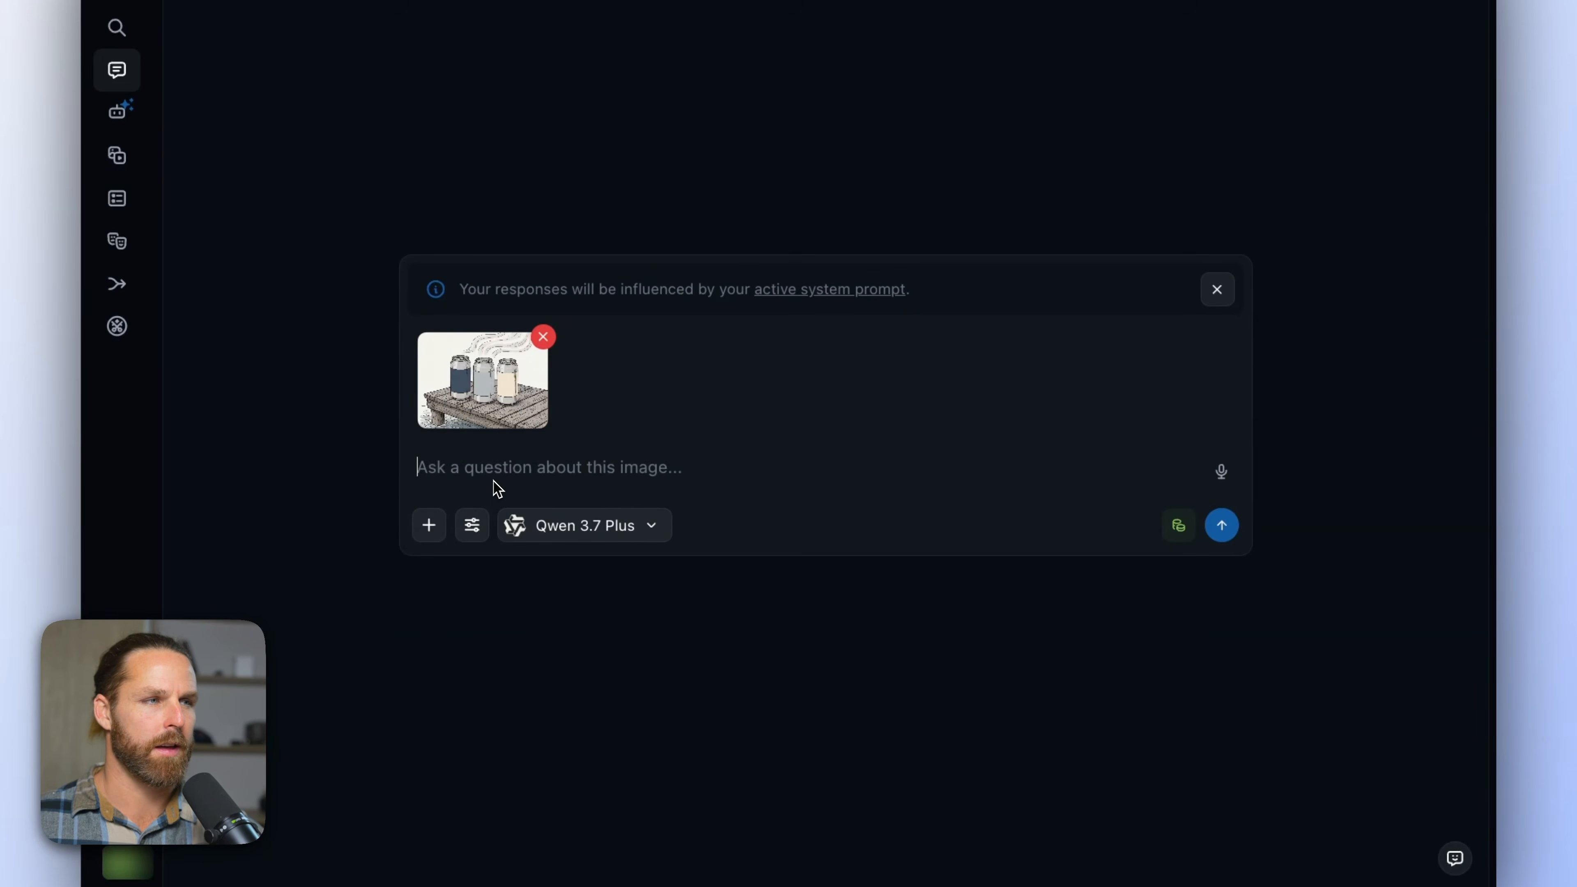
{"action": "type", "text": "Does this image"}
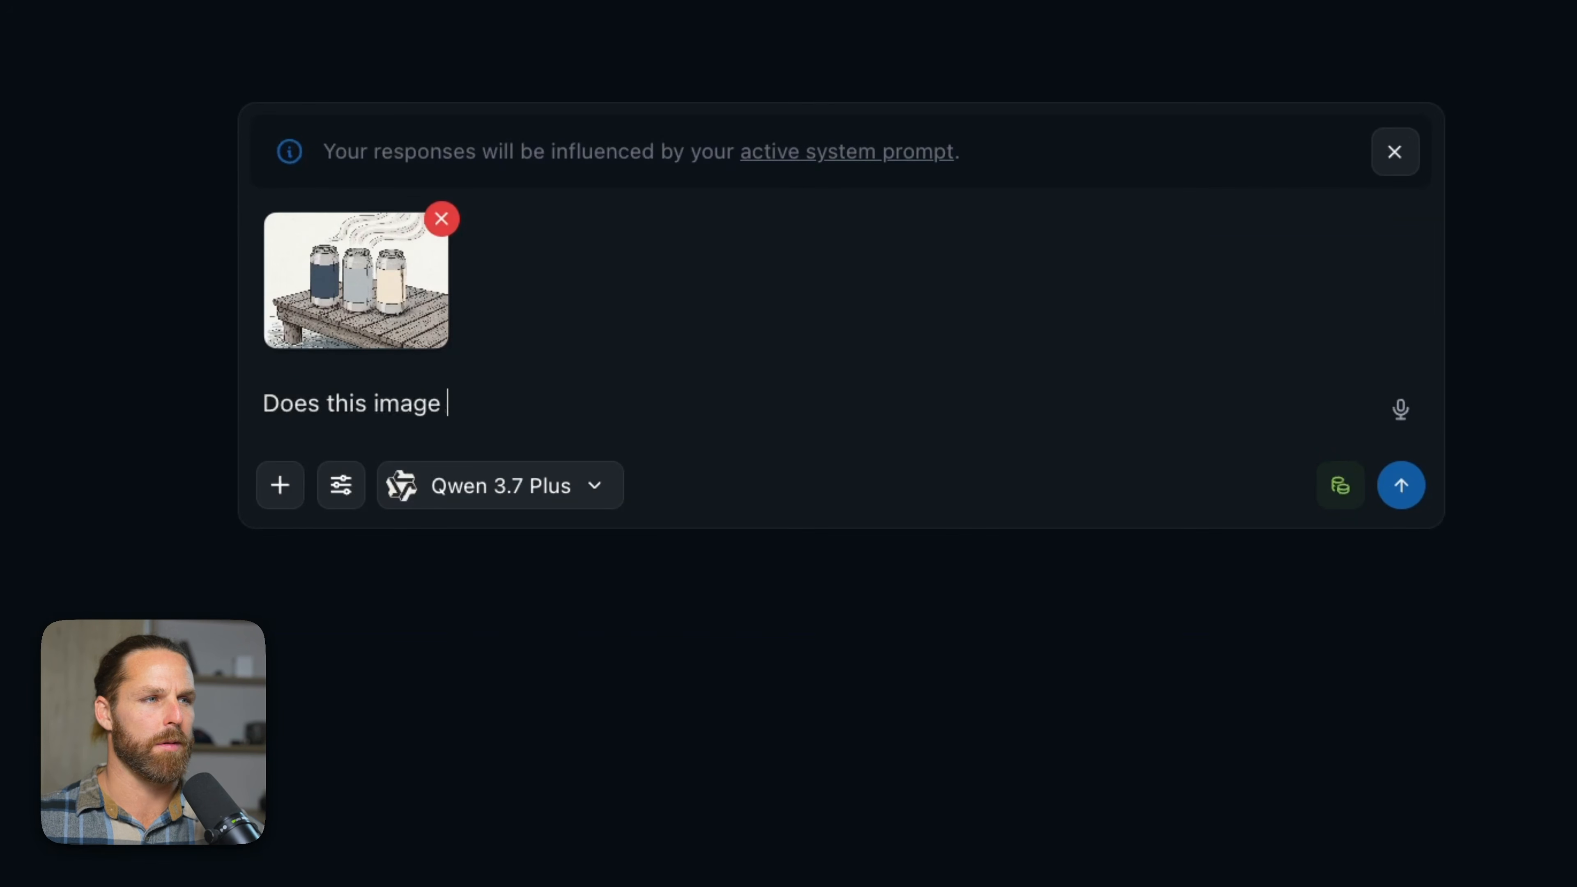
{"action": "type", "text": " meet our brand"}
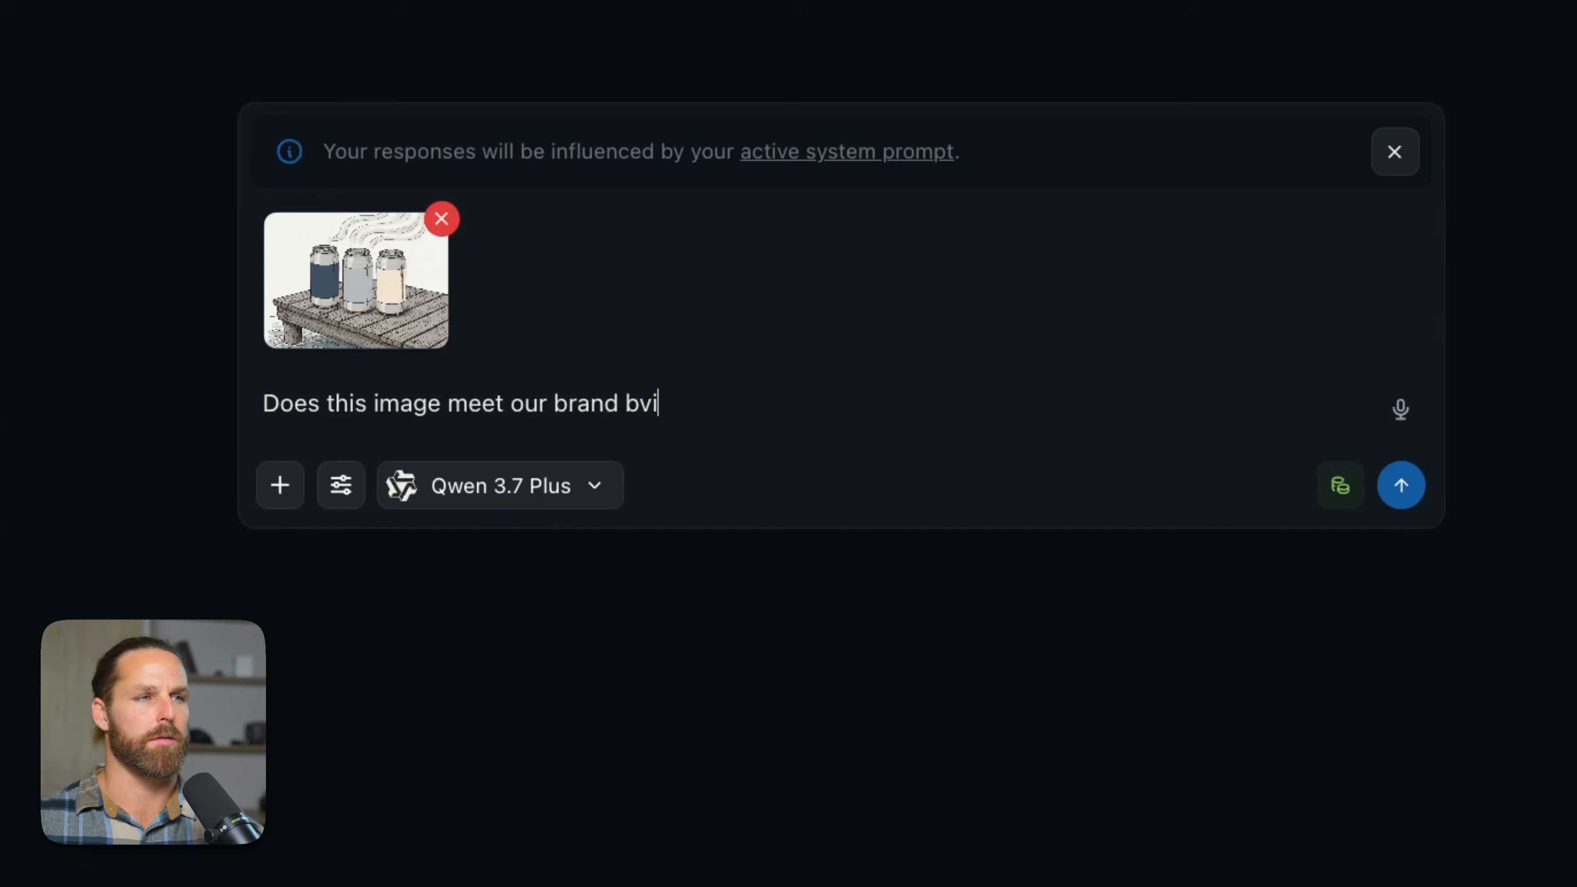
{"action": "type", "text": " b"}
{"action": "key", "text": "BackSpace"}
{"action": "type", "text": "visual standards?"}
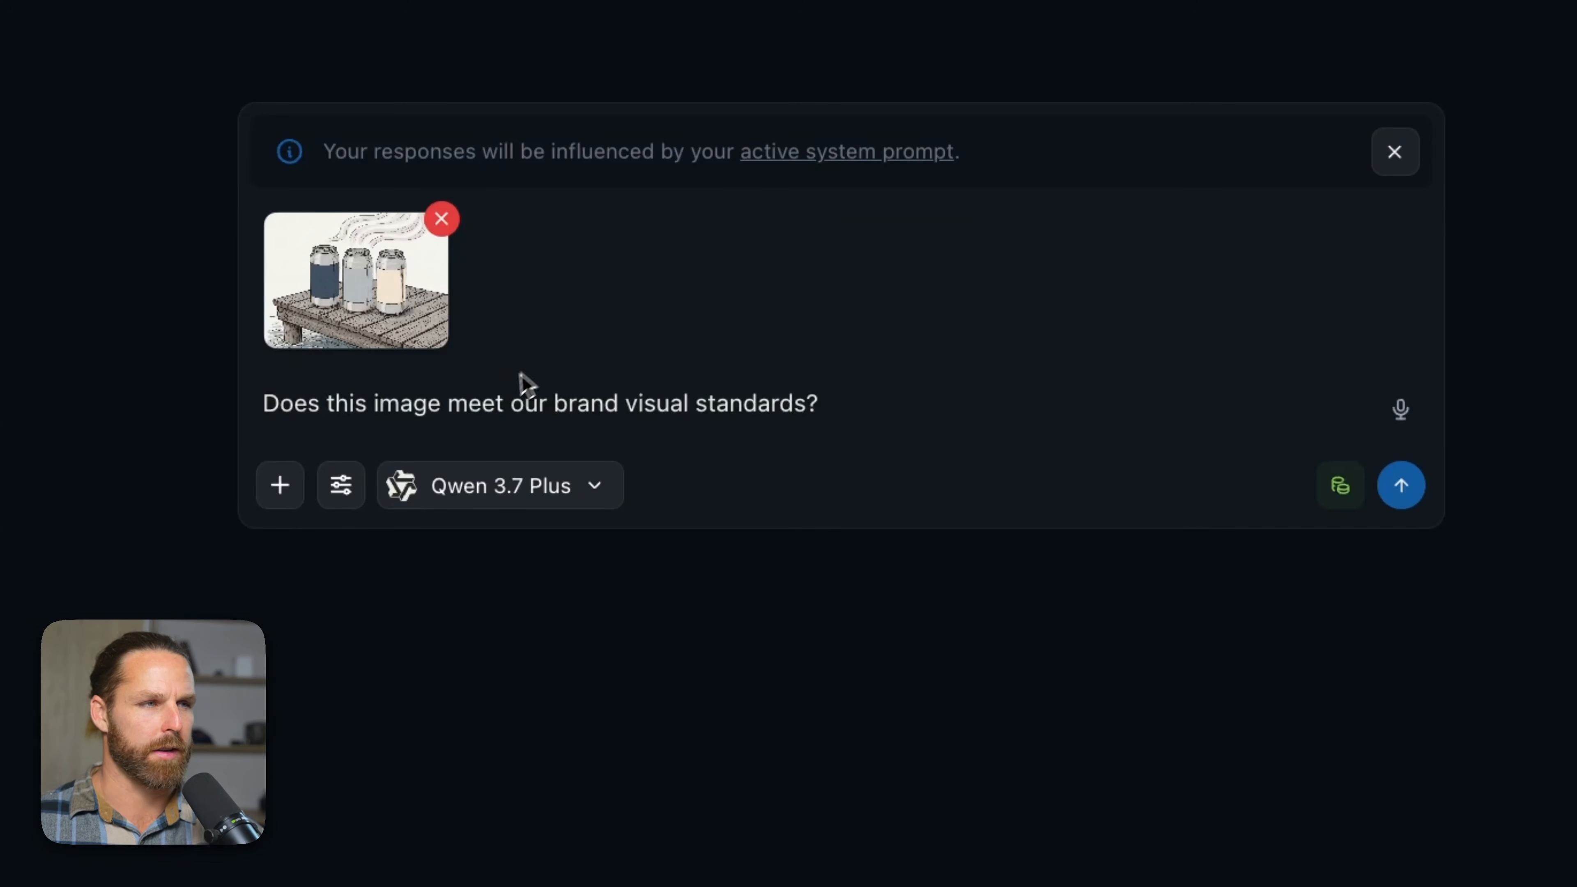
{"action": "left_click_drag", "start_coordinate": [695, 404], "coordinate": [811, 403]}
{"action": "left_click", "coordinate": [820, 404]}
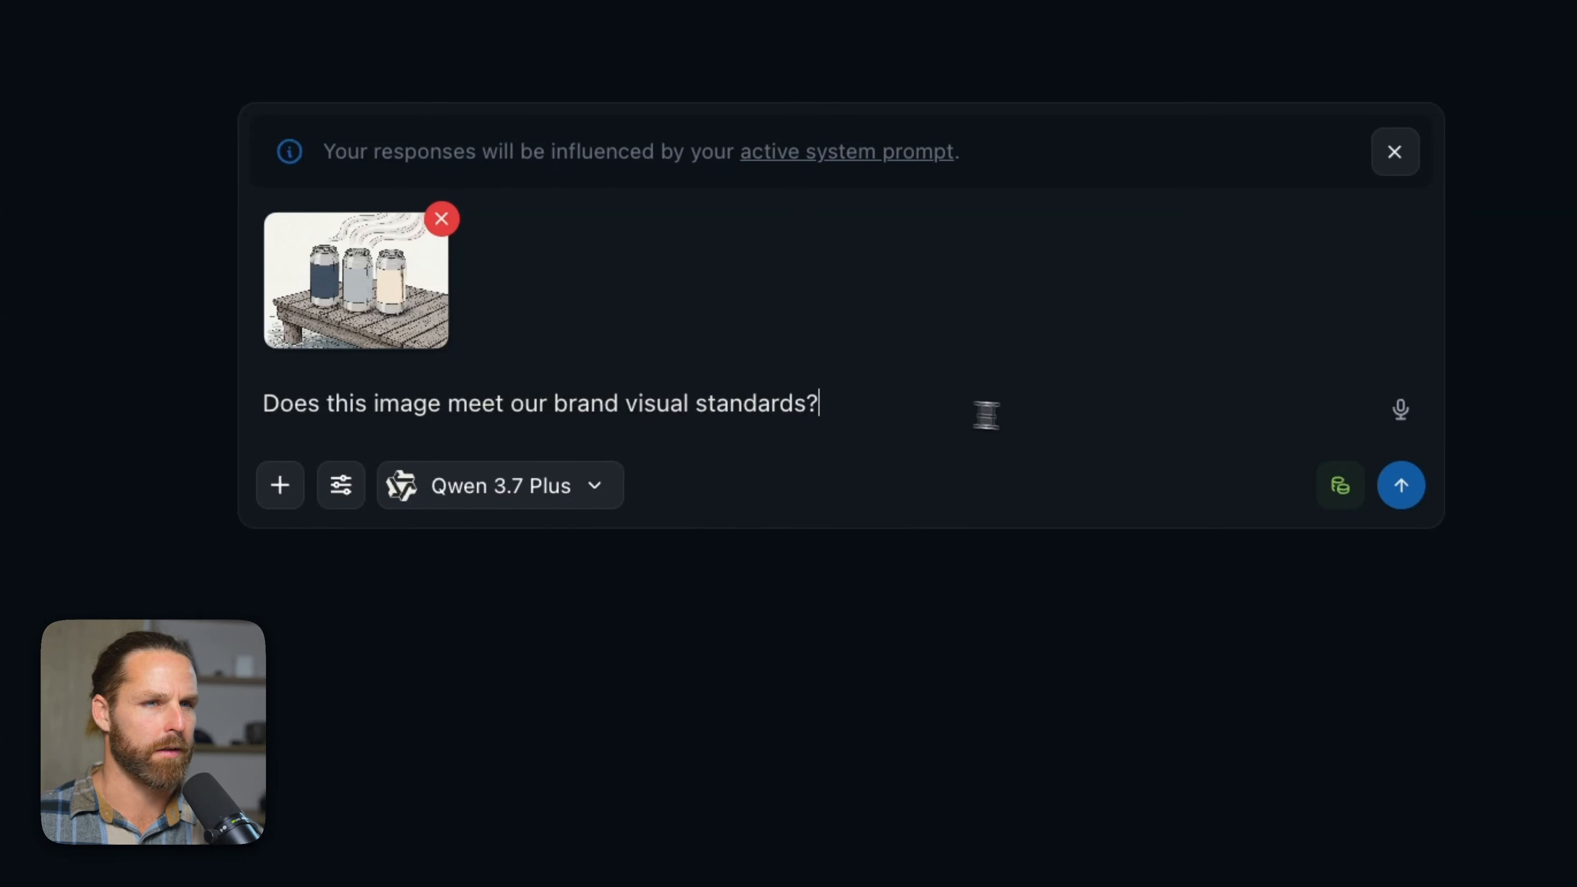
{"action": "left_click", "coordinate": [1422, 479]}
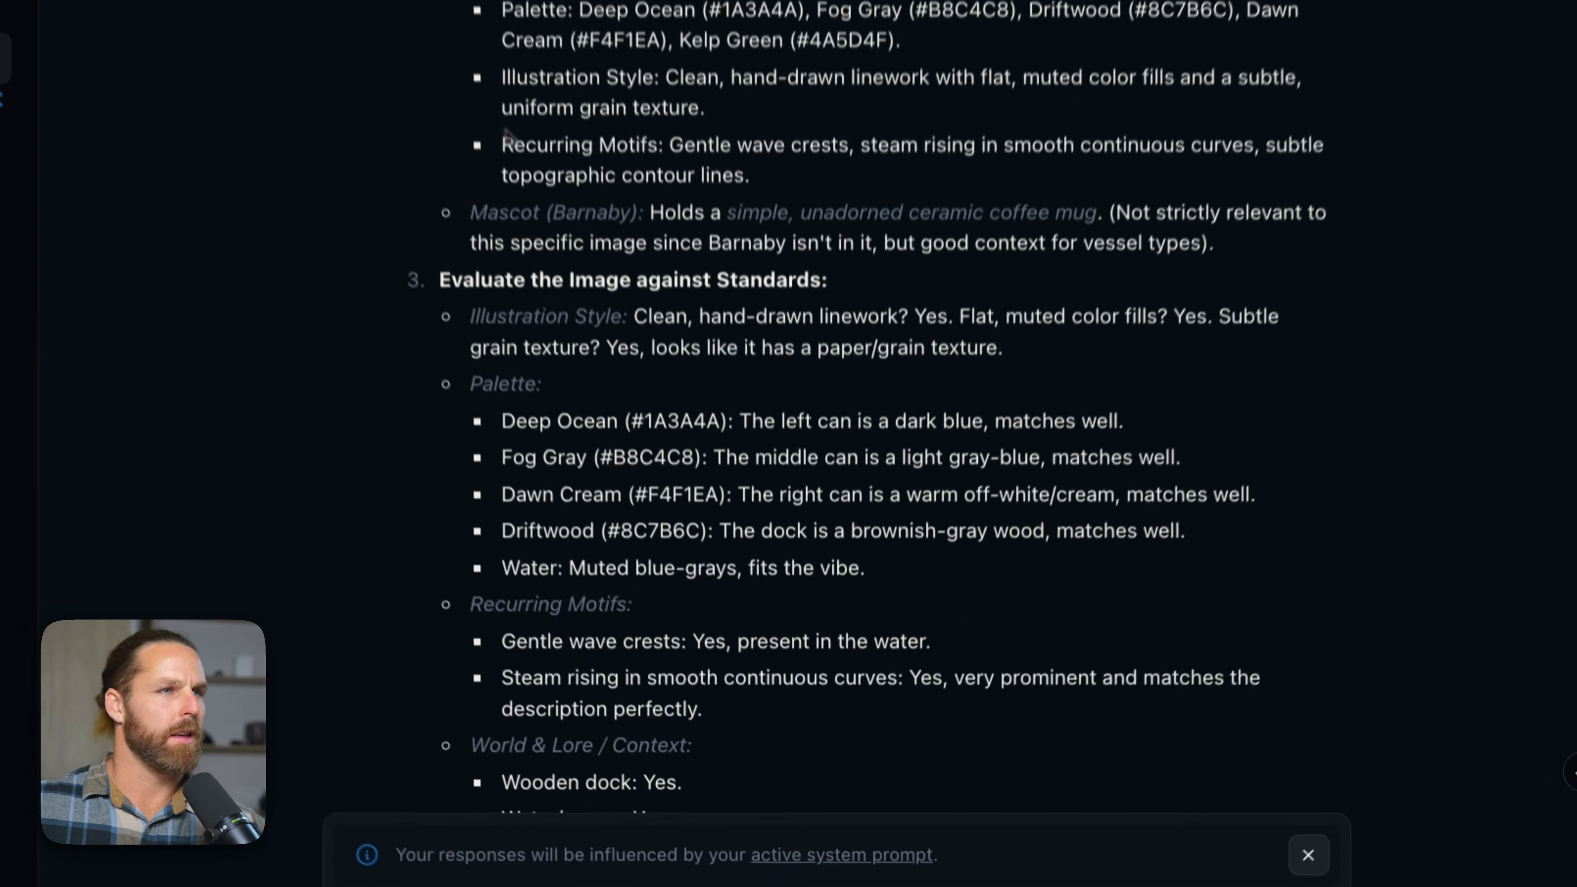
- Read the model's evaluation of the can image against the brand bible, down to its overall verdict
{"action": "scroll", "coordinate": [911, 413], "scroll_direction": "up", "scroll_amount": 3}
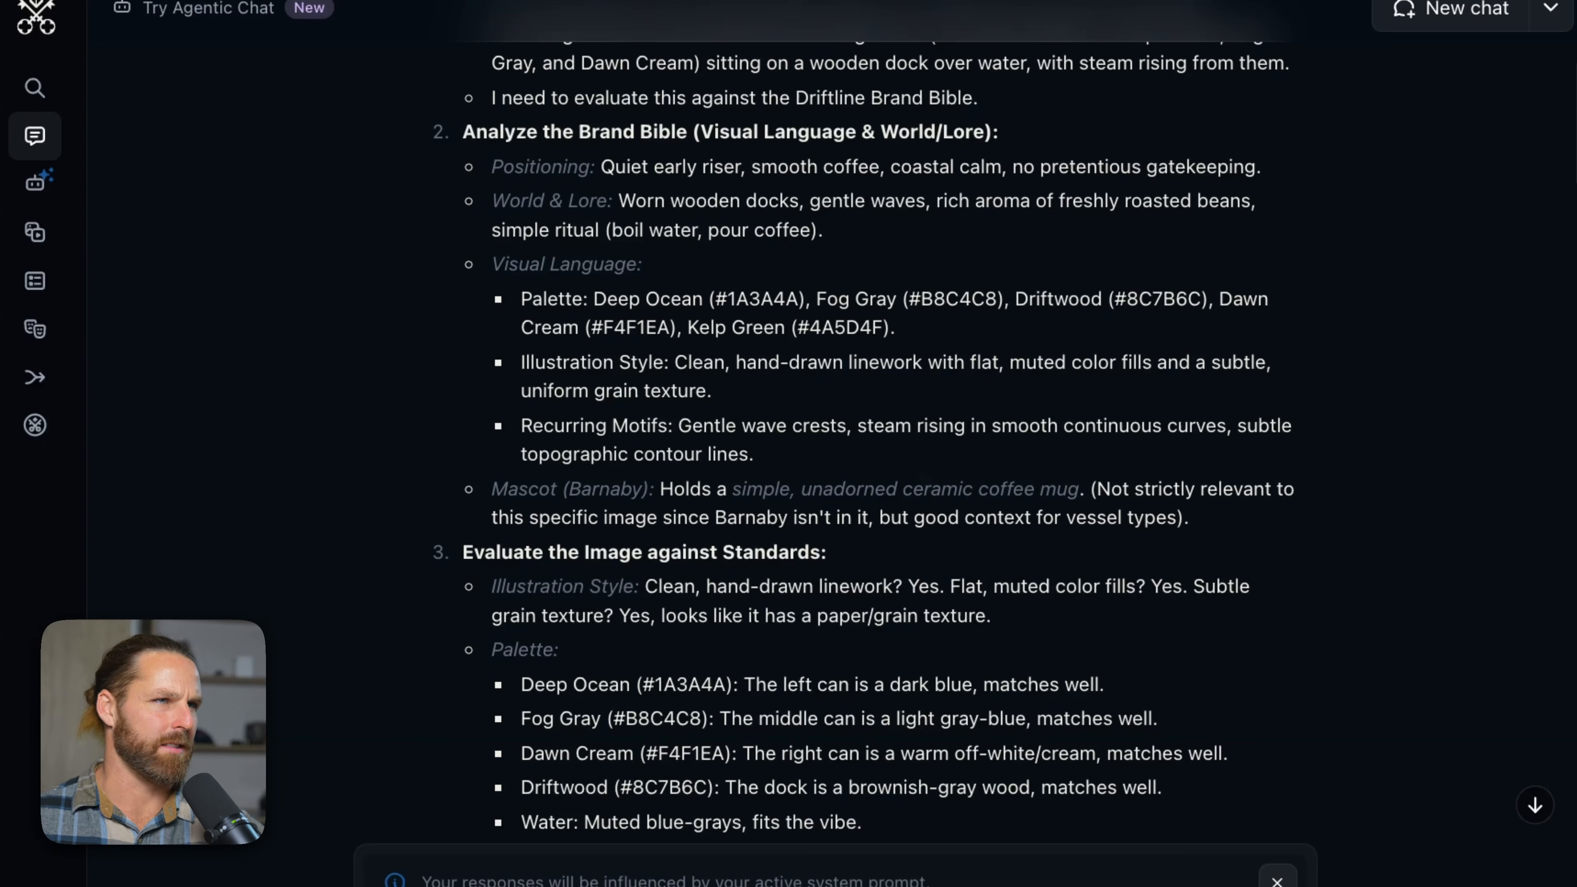
{"action": "scroll", "coordinate": [864, 433], "scroll_direction": "down", "scroll_amount": 3}
{"action": "scroll", "coordinate": [894, 435], "scroll_direction": "down", "scroll_amount": 5}
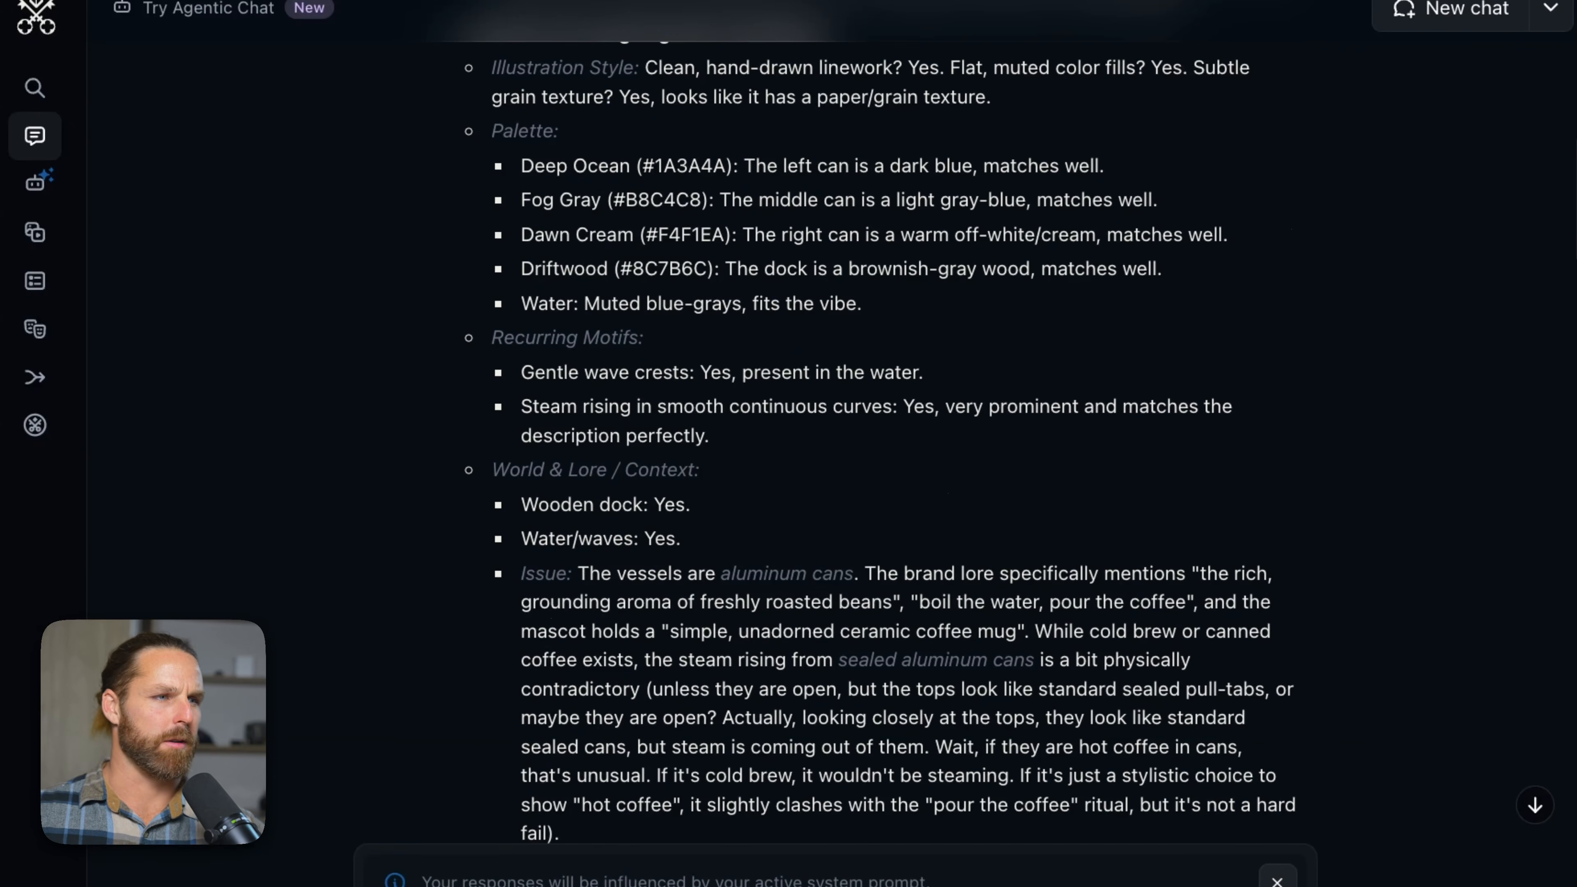
{"action": "scroll", "coordinate": [438, 694], "scroll_direction": "down", "scroll_amount": 15}
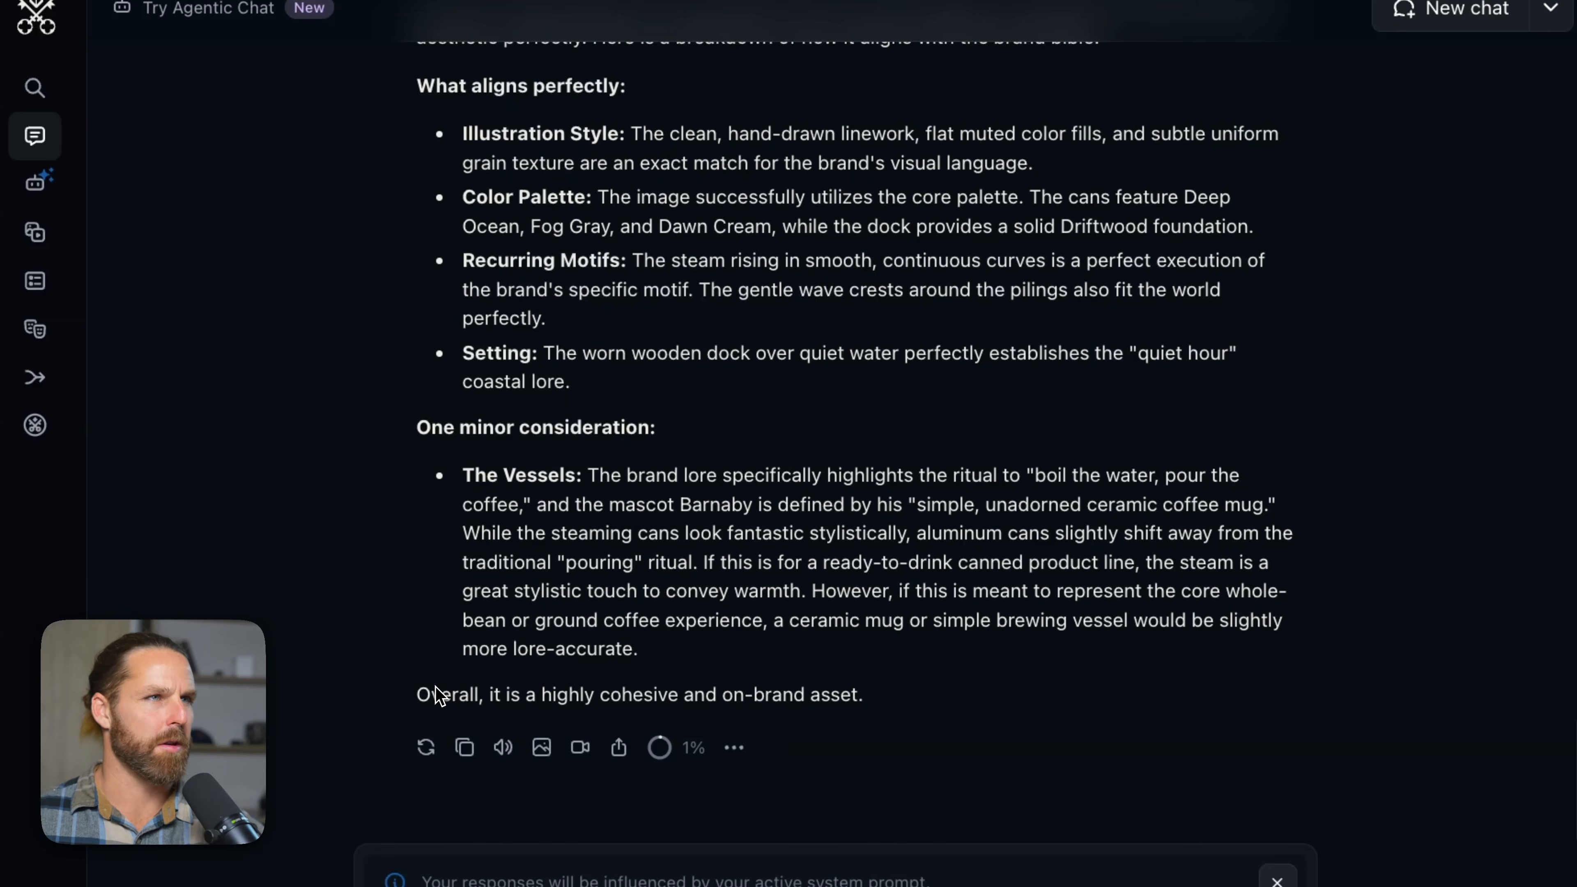
{"action": "left_click_drag", "start_coordinate": [432, 697], "coordinate": [907, 706]}
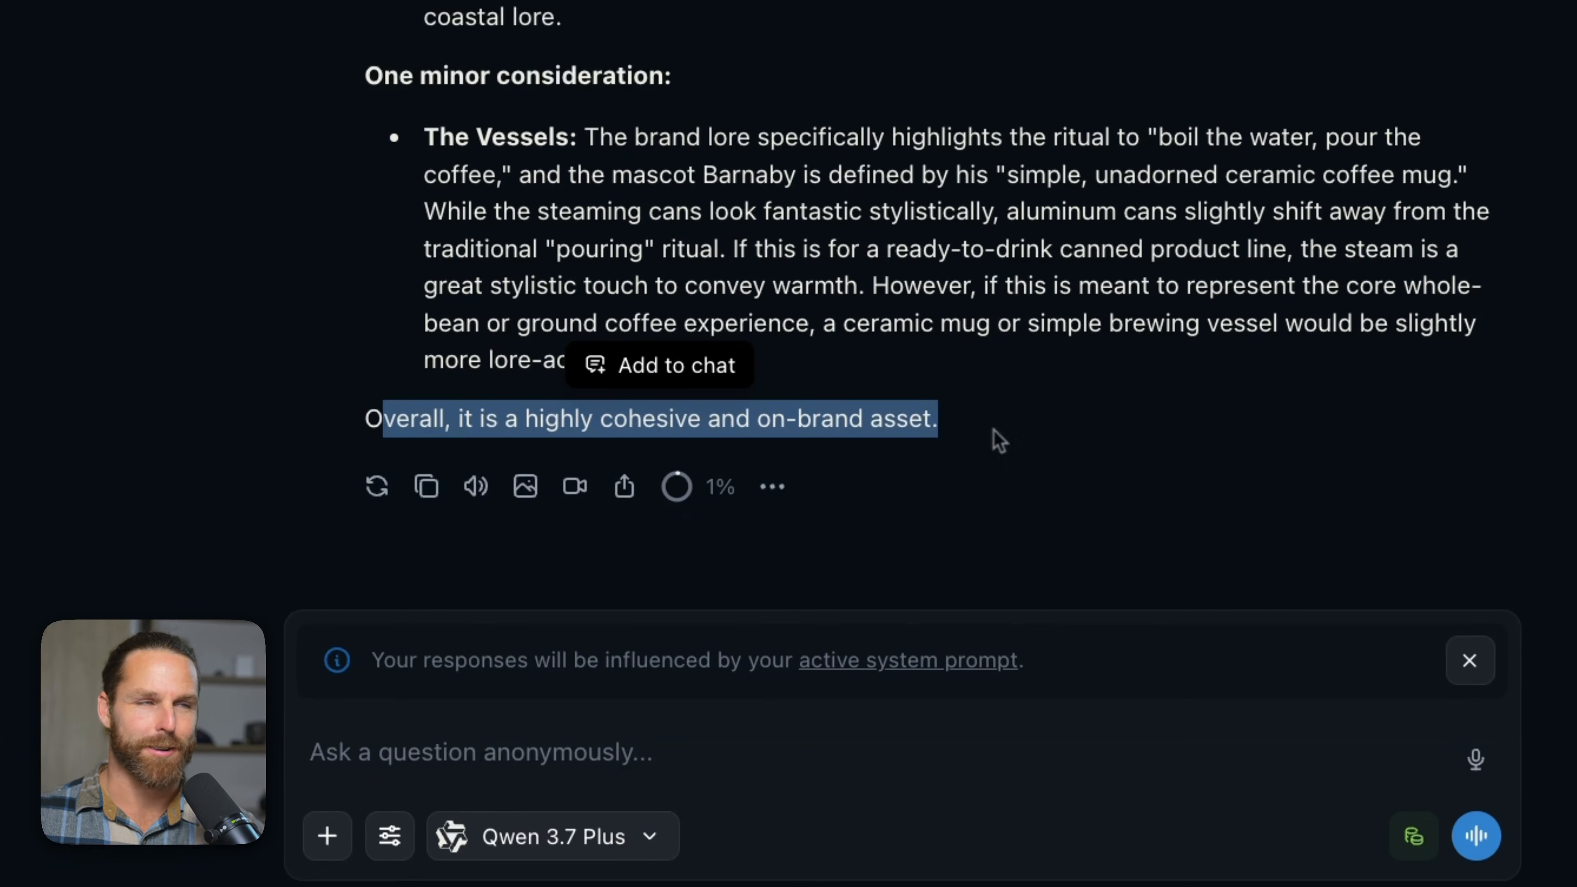
{"action": "left_click", "coordinate": [994, 431]}
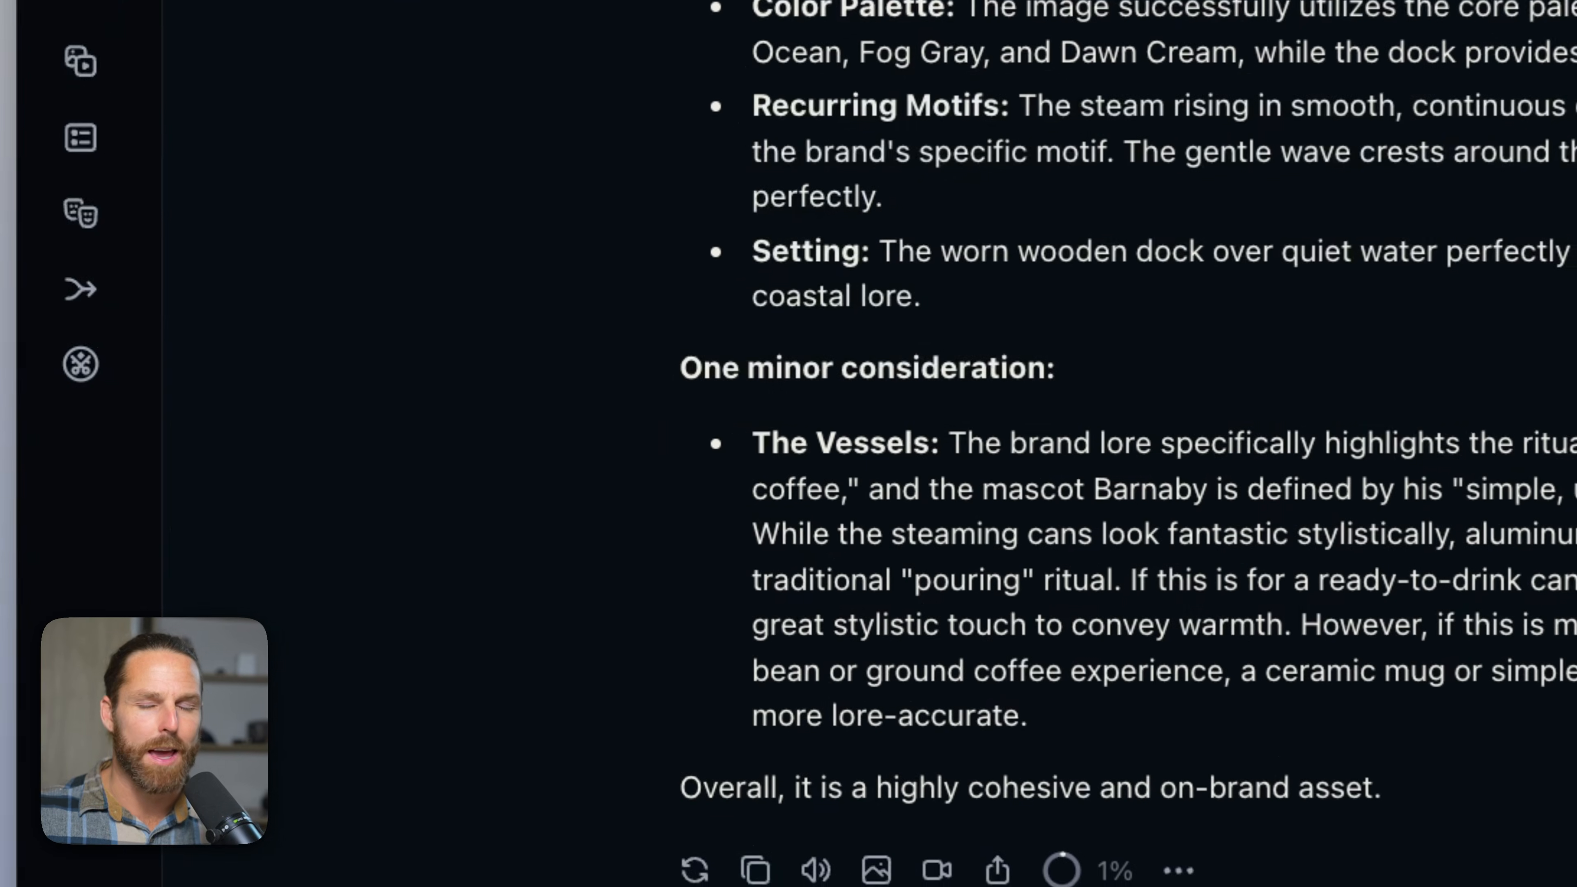
- Look through the Venice API's keys and models sections, and search the model list for qwen
{"action": "left_click", "coordinate": [194, 335]}
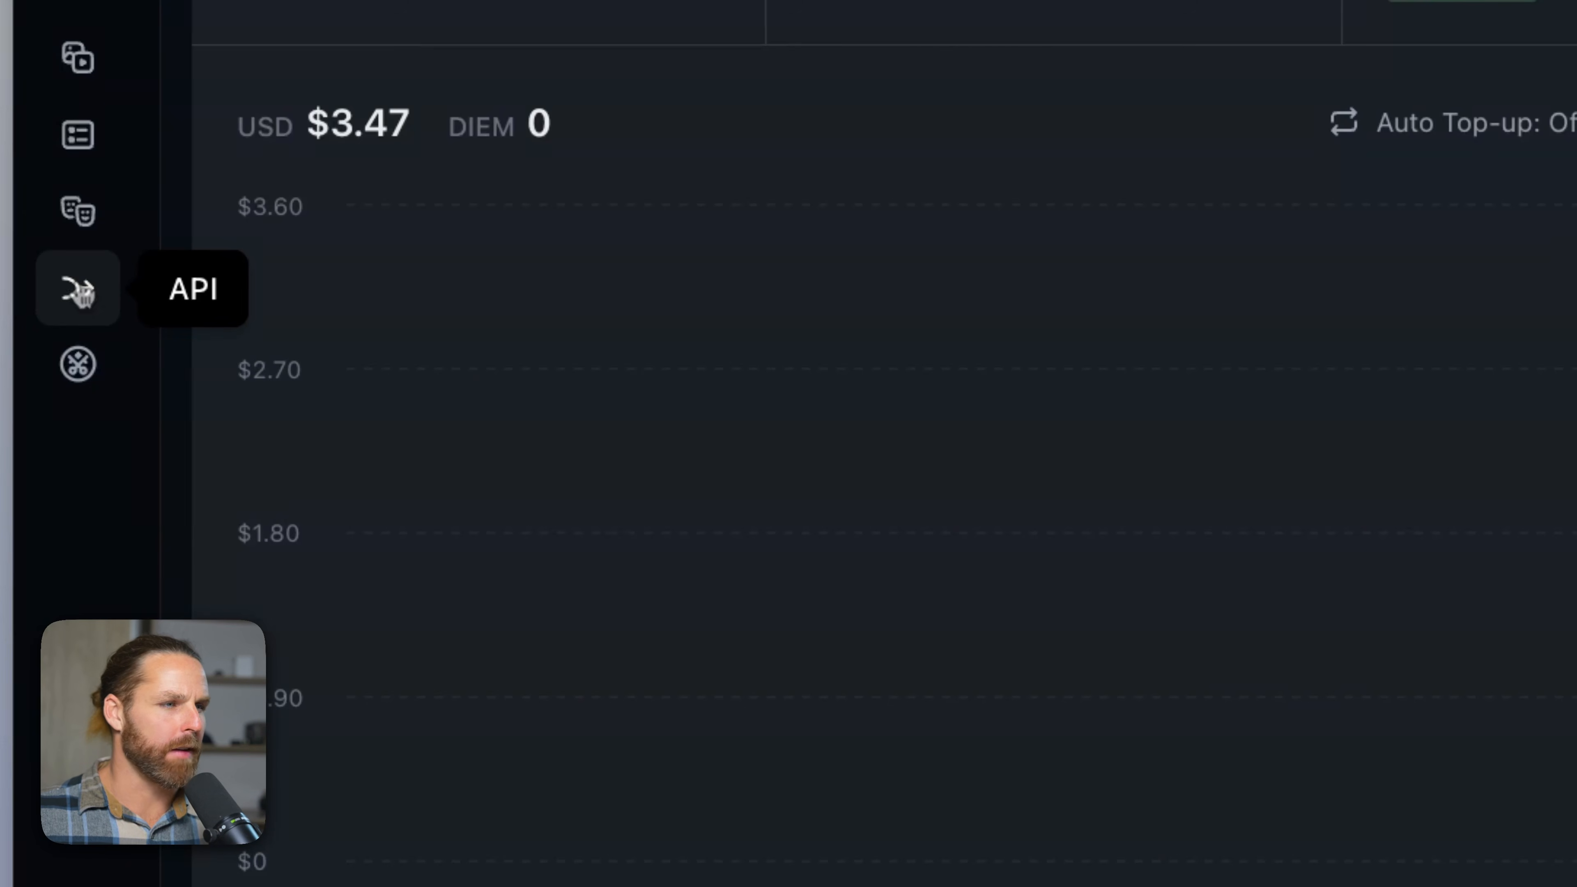
{"action": "left_click", "coordinate": [767, 123]}
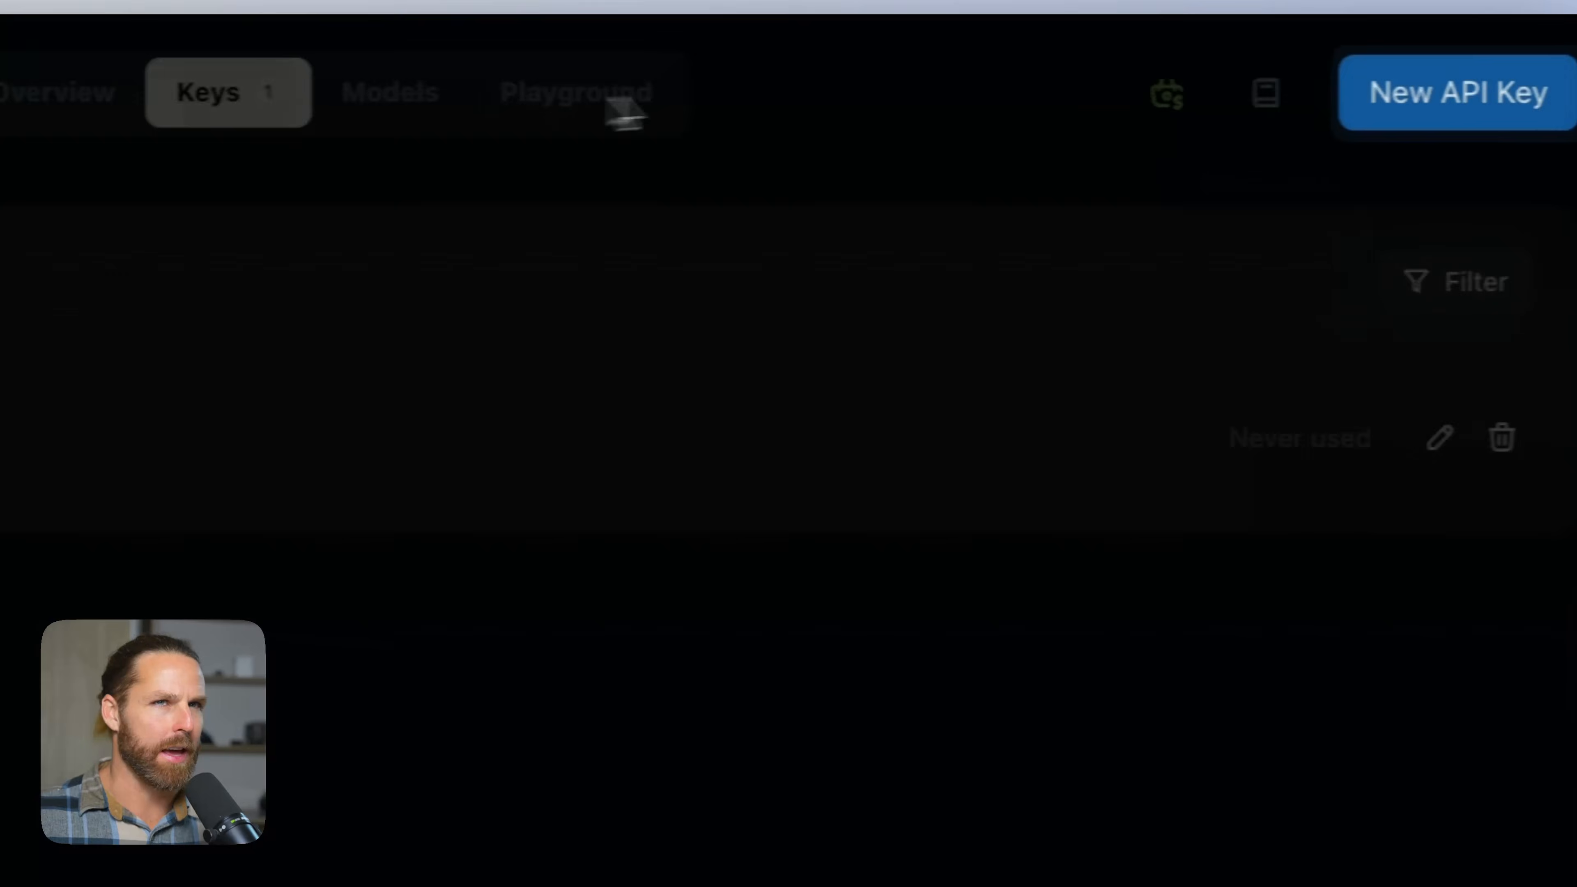
{"action": "left_click", "coordinate": [394, 99]}
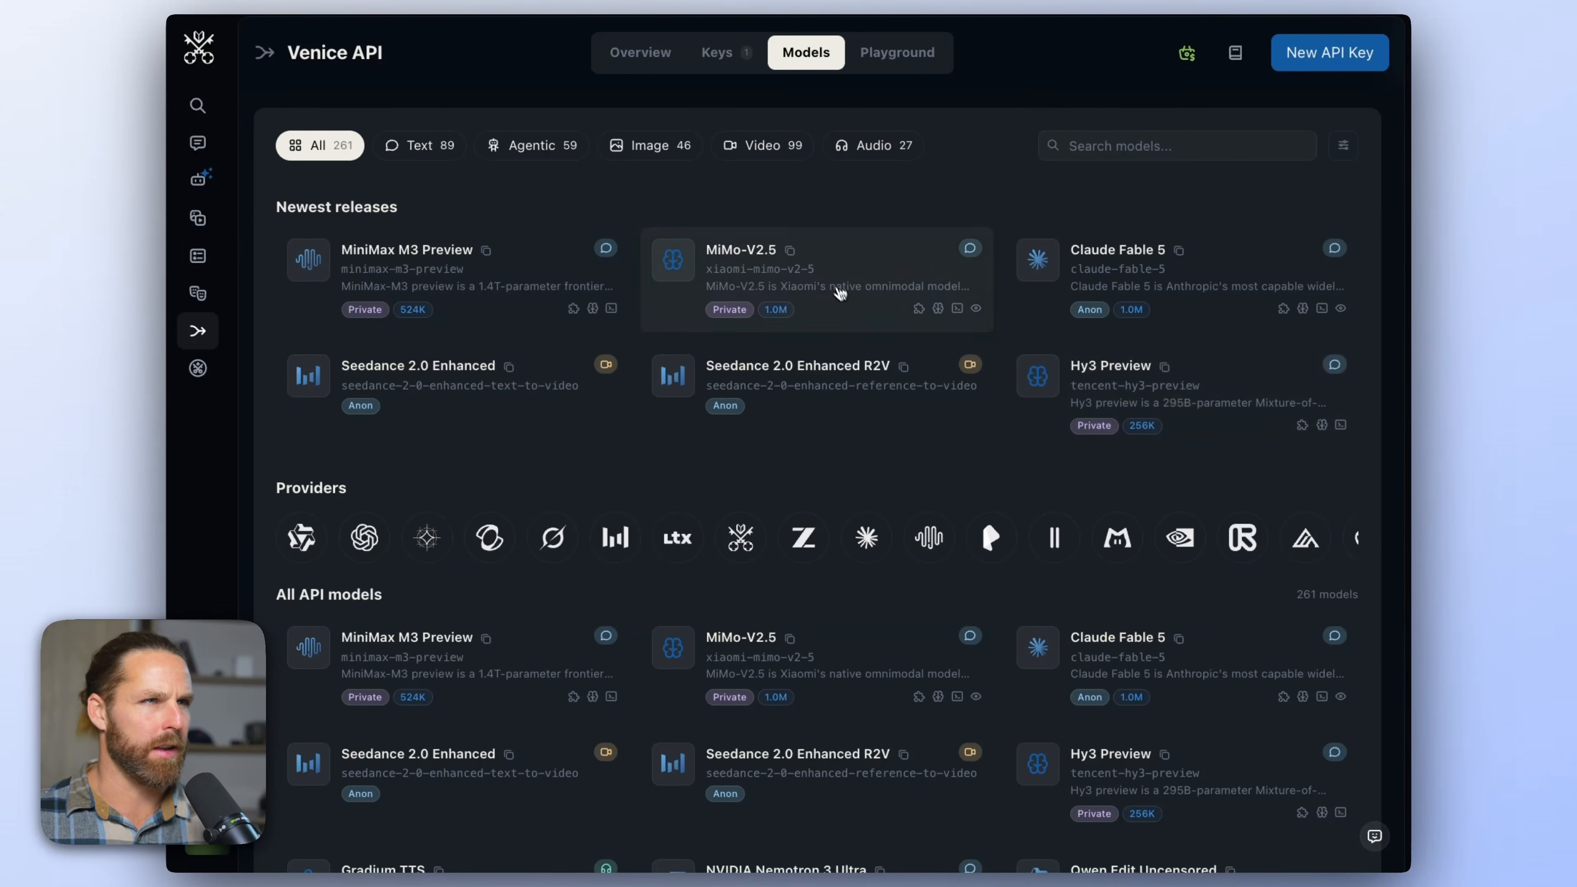
{"action": "type", "text": "qwen"}
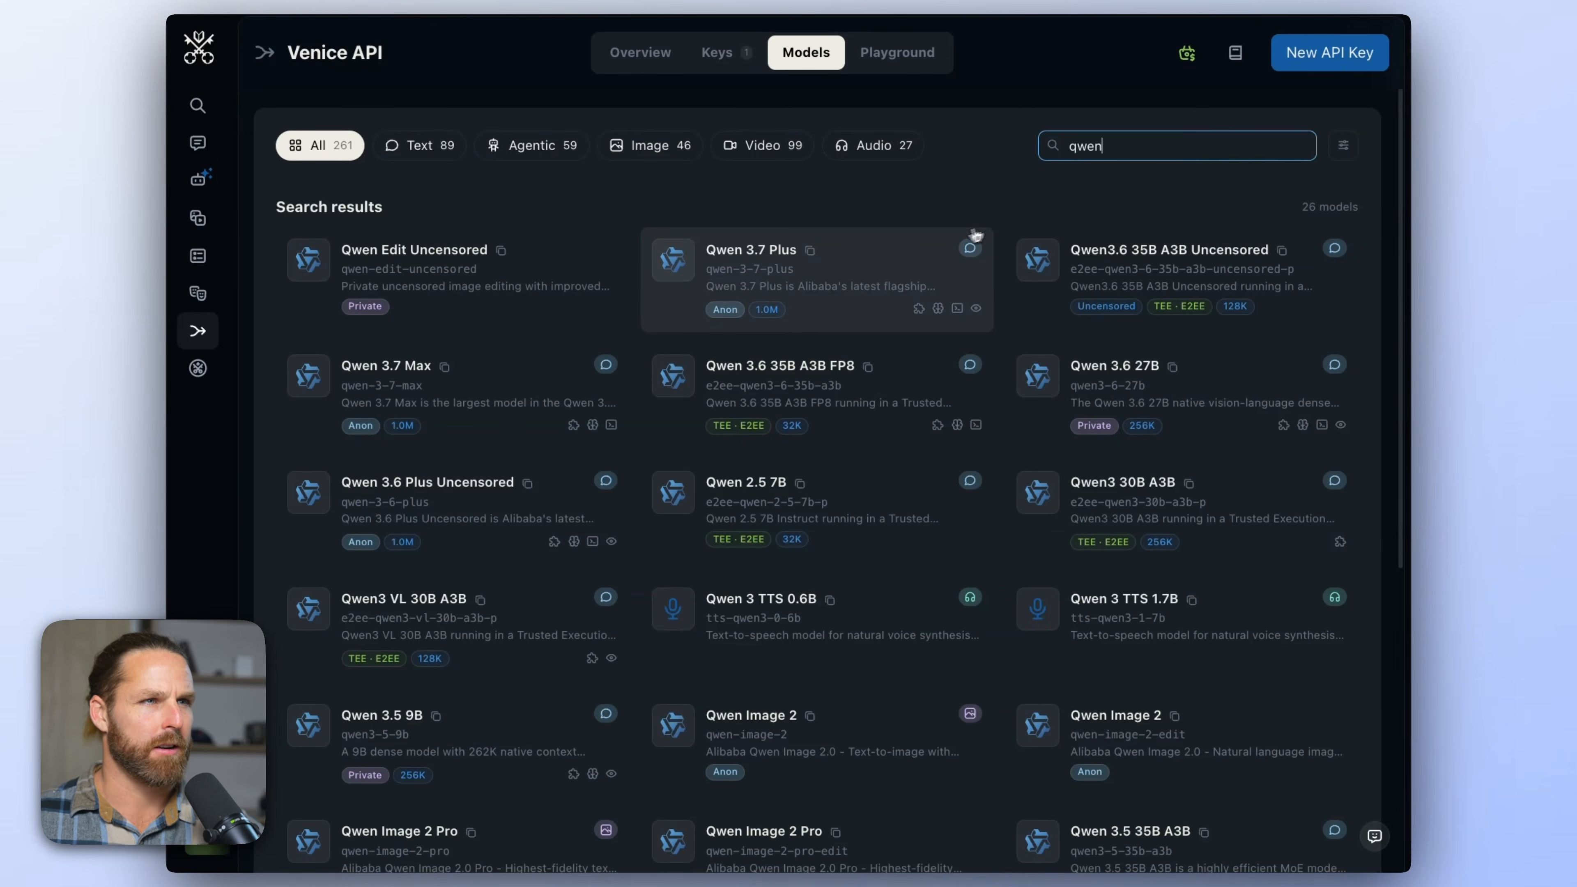
{"action": "left_click", "coordinate": [869, 271]}
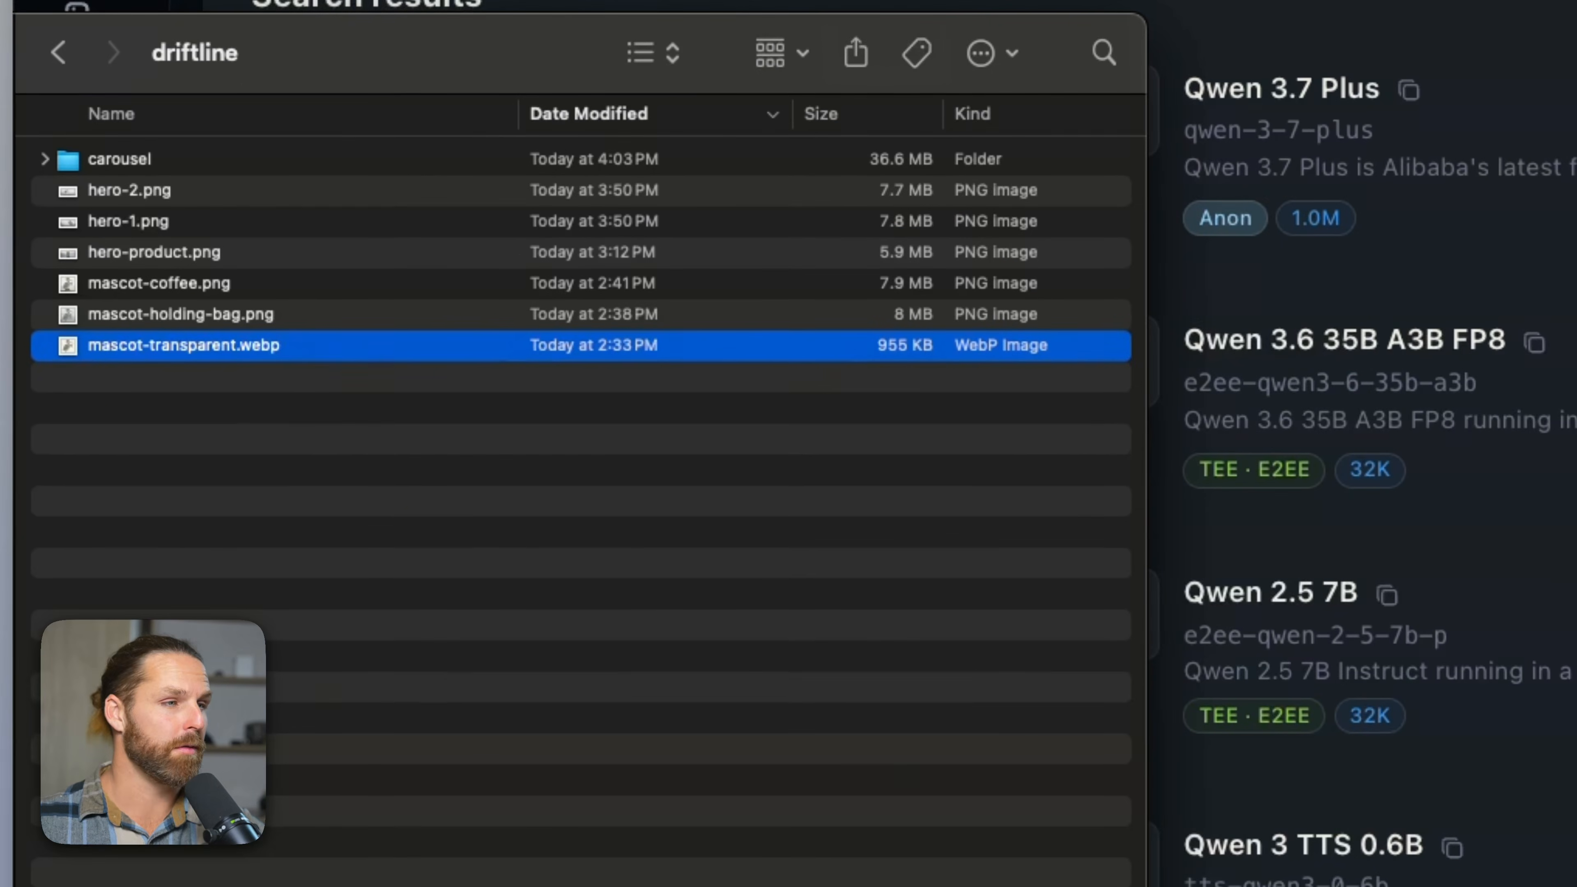
- Preview the saved mascot, hero and carousel images in the driftline folder
{"action": "key", "text": "space"}
{"action": "key", "text": "Up"}
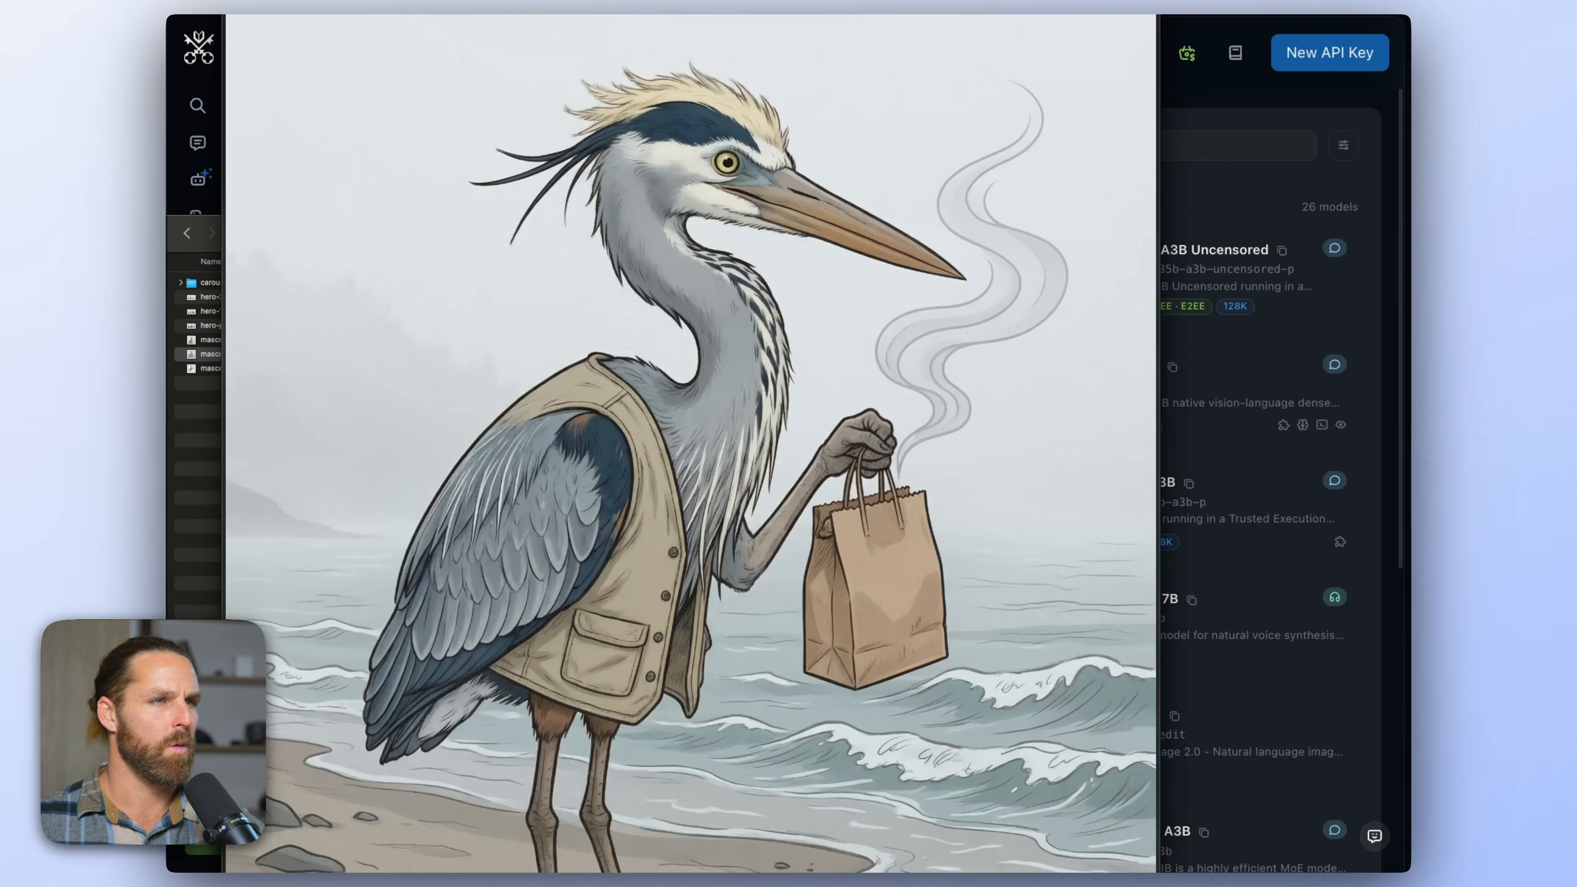
{"action": "key", "text": "Up"}
{"action": "key", "text": "Up"}
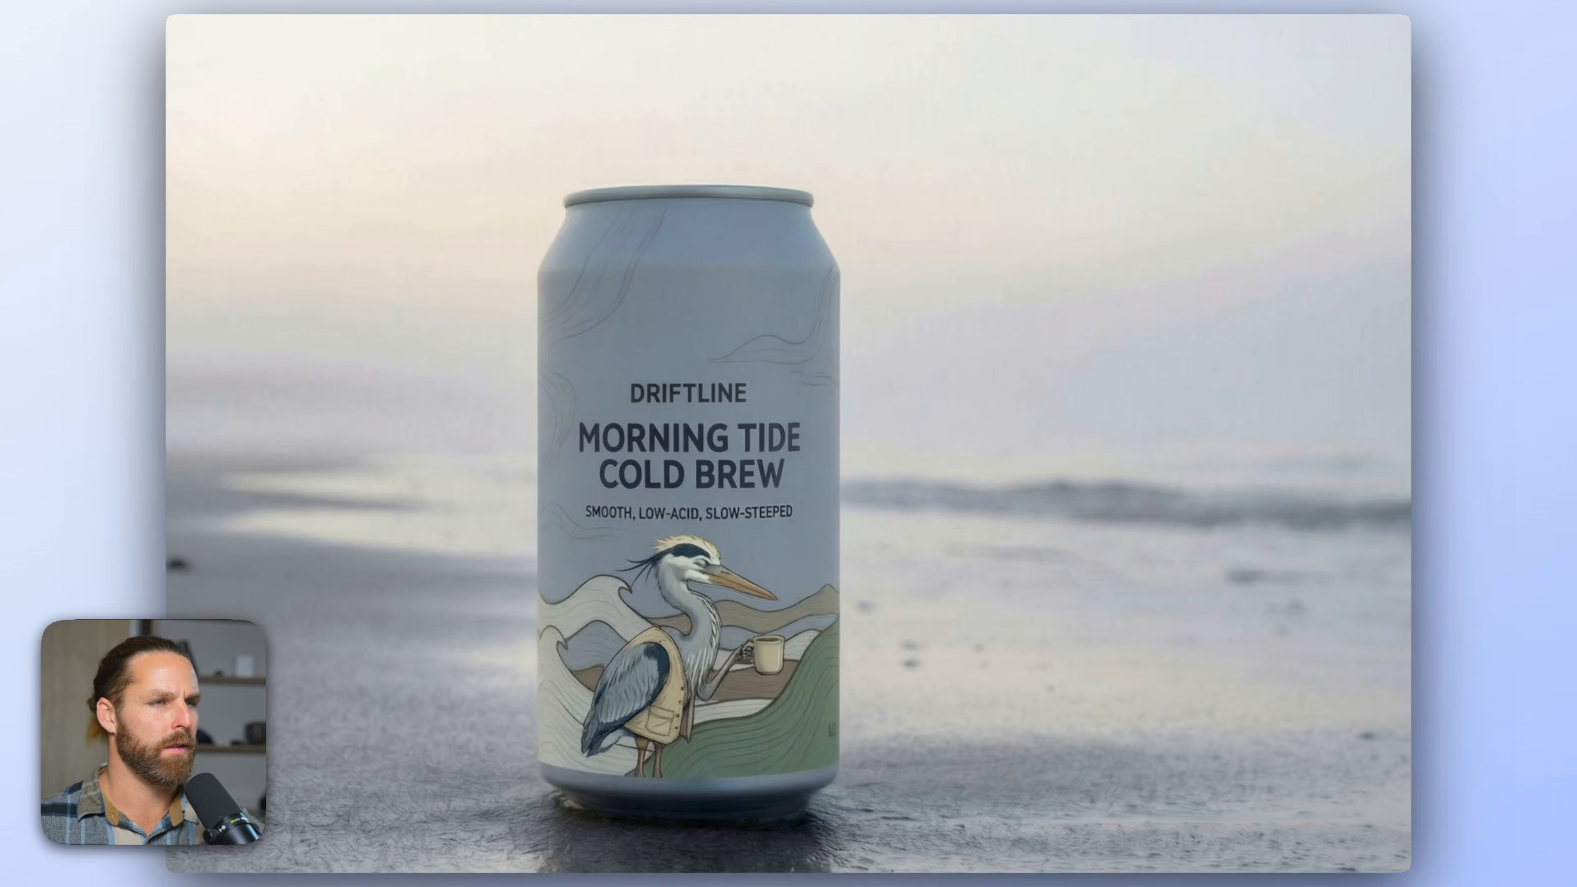
{"action": "key", "text": "space"}
{"action": "key", "text": "Up"}
{"action": "key", "text": "space"}
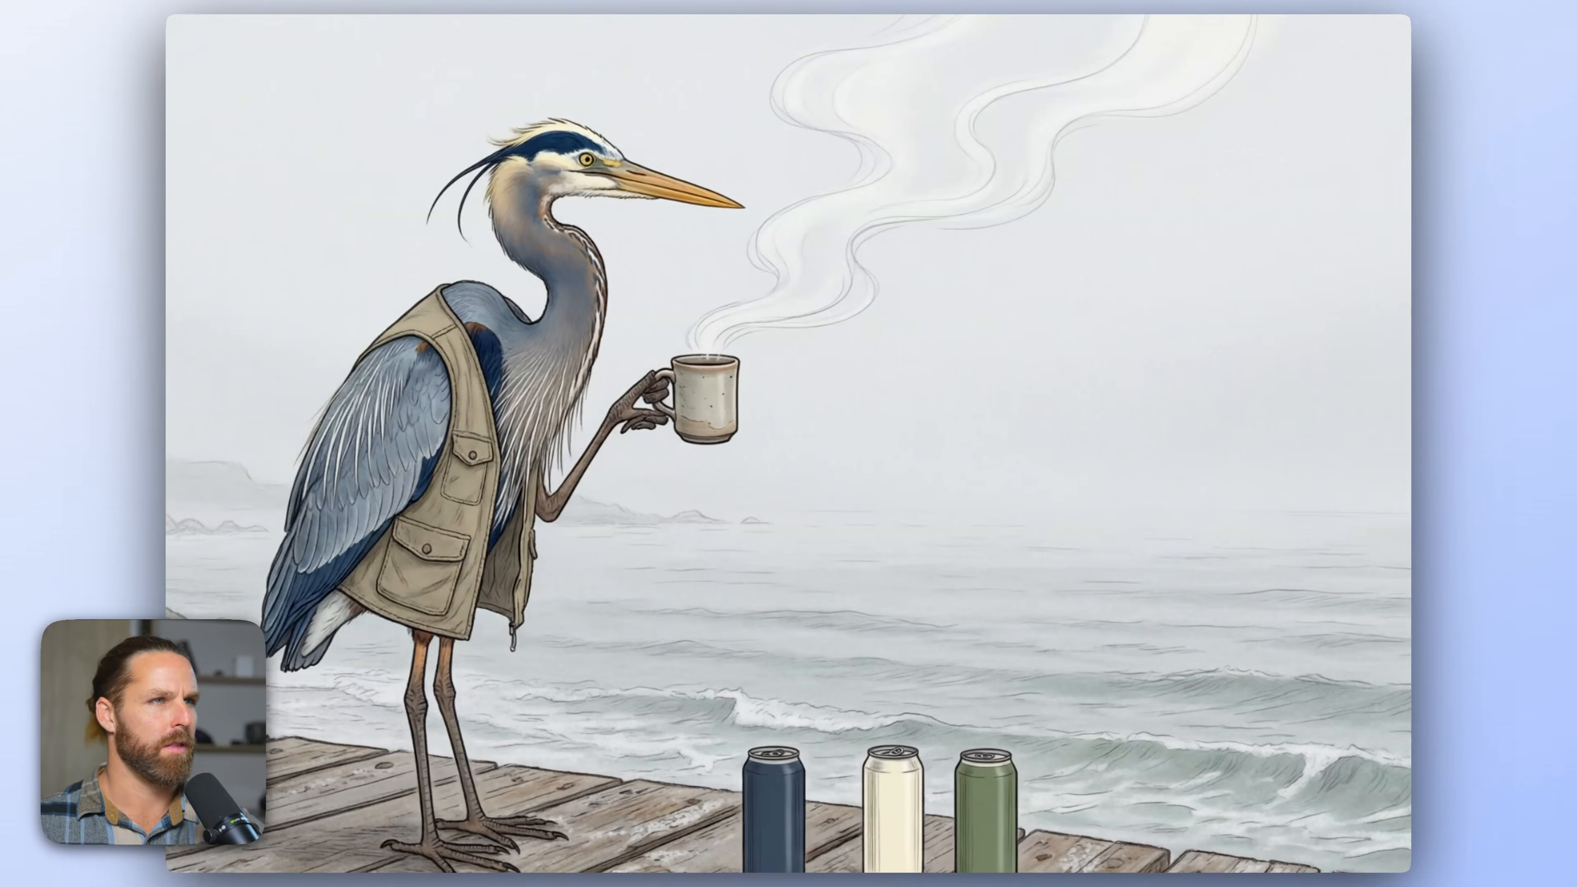
{"action": "key", "text": "Up"}
{"action": "key", "text": "Down"}
{"action": "key", "text": "Down"}
{"action": "key", "text": "Down"}
{"action": "key", "text": "Down"}
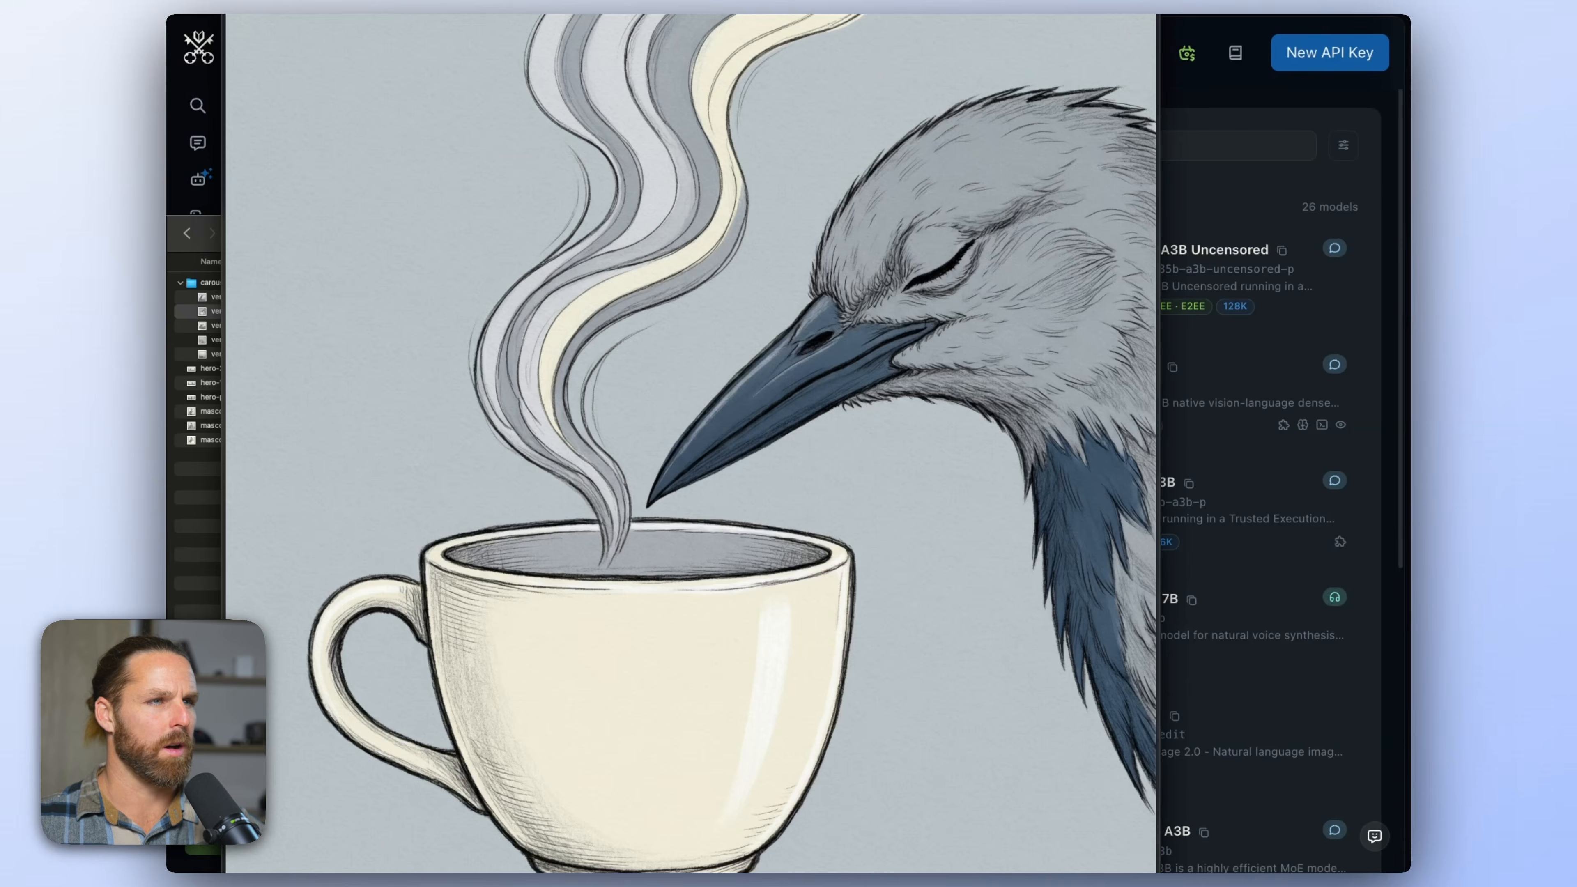
{"action": "key", "text": "space"}
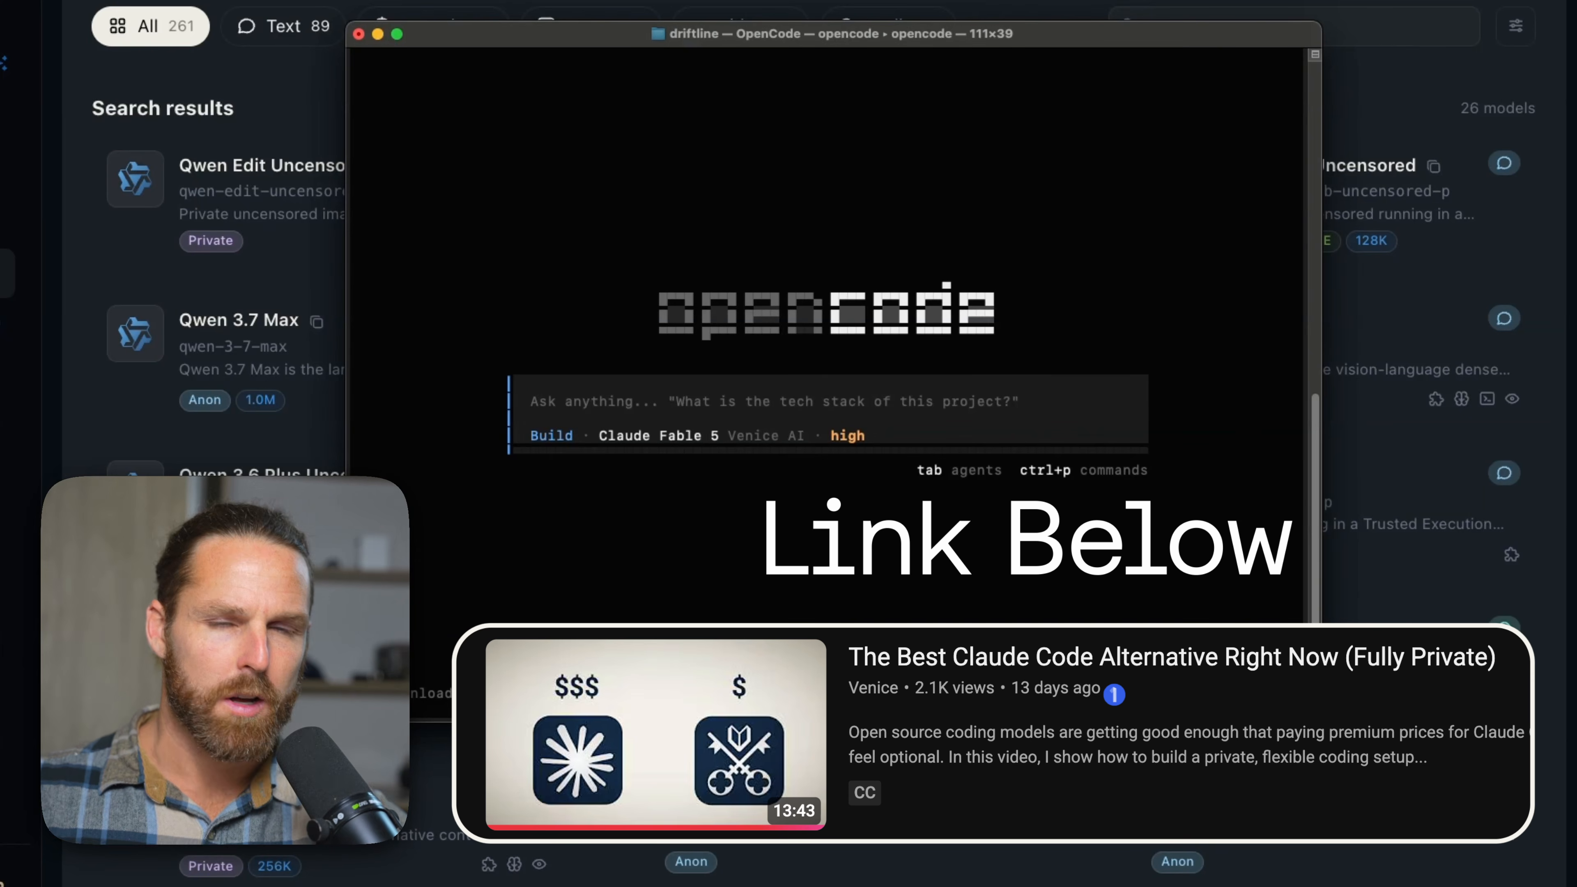
- Switch the OpenCode session in the driftline folder to the Qwen 3.7 Plus model
{"action": "type", "text": "/model"}
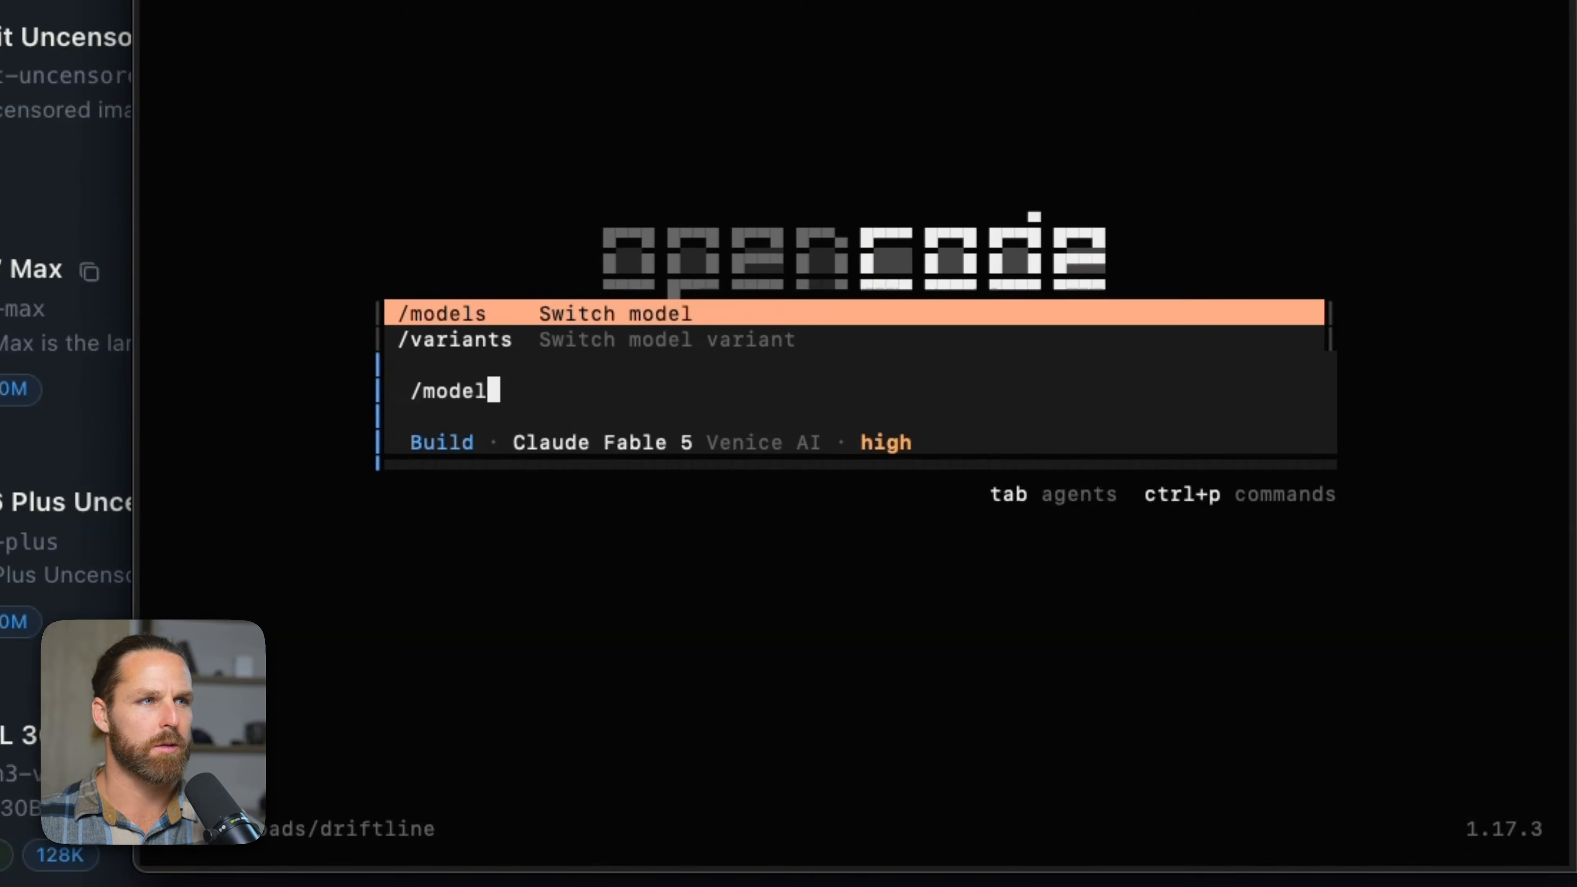
{"action": "key", "text": "Return"}
{"action": "type", "text": "qwen"}
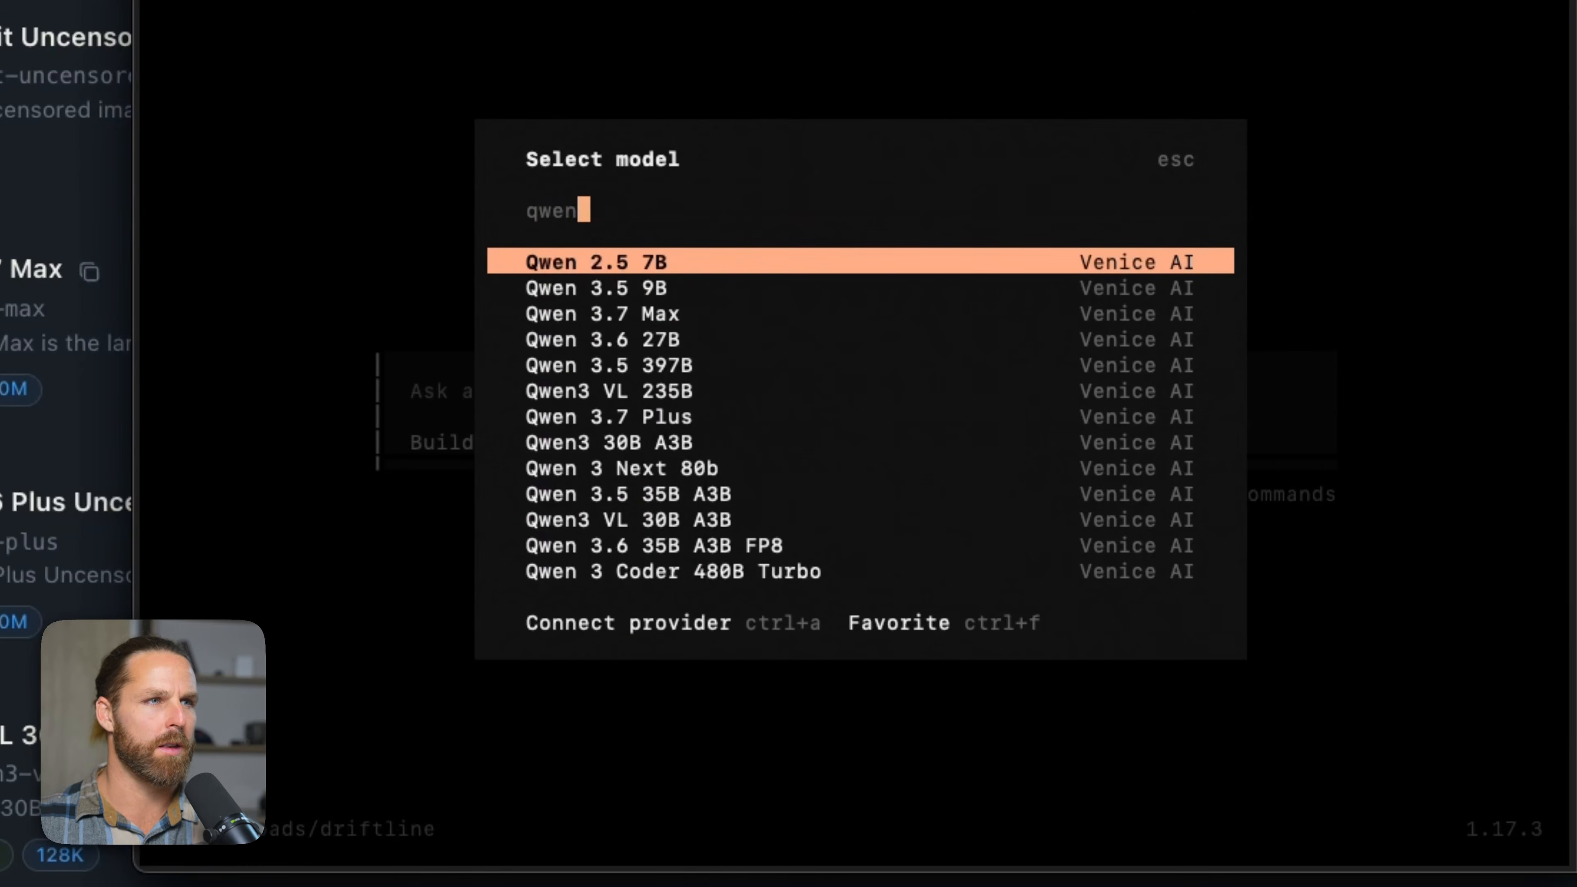
{"action": "type", "text": " 2."}
{"action": "key", "text": "BackSpace"}
{"action": "key", "text": "BackSpace"}
{"action": "type", "text": "3."}
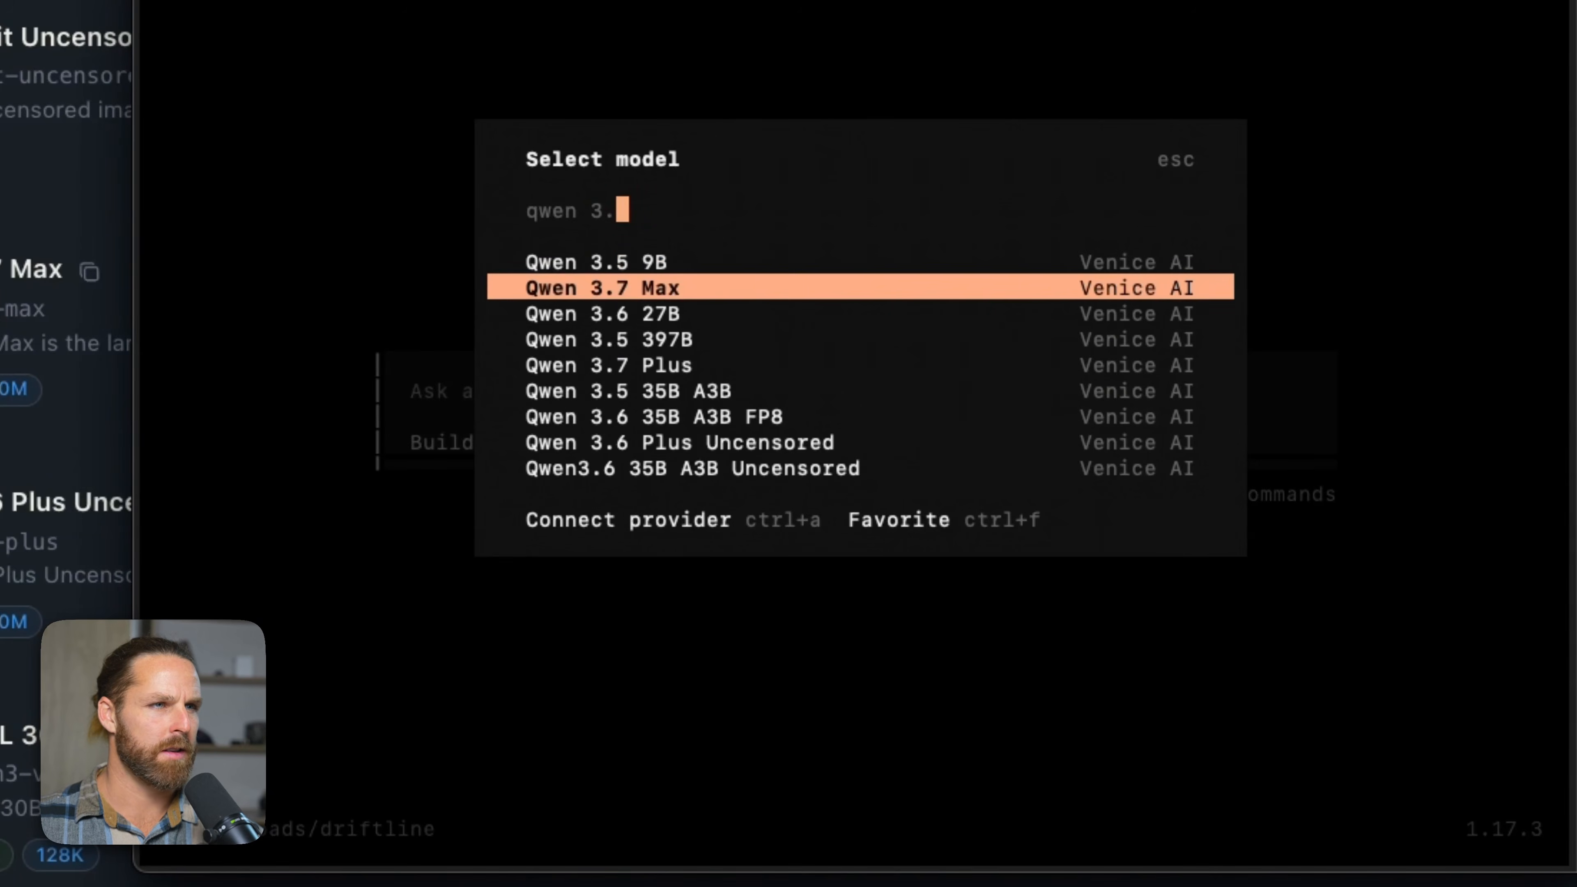
{"action": "key", "text": "Down"}
{"action": "key", "text": "Down"}
{"action": "key", "text": "Down"}
{"action": "key", "text": "Return"}
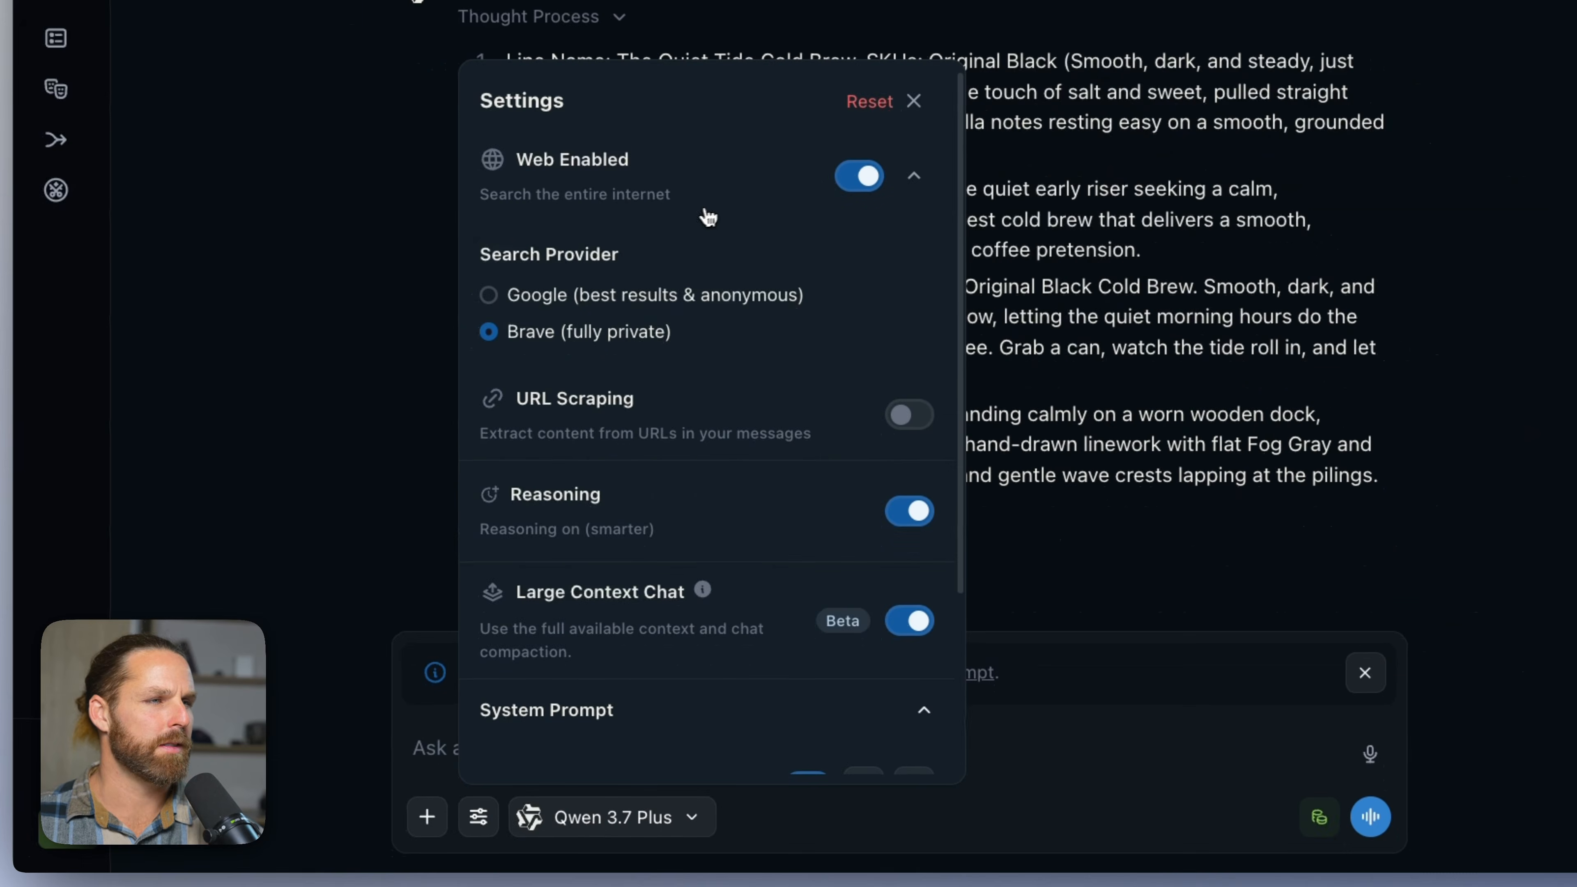
- Copy the brand bible text from the DRIFTLINE Assistant system prompt in the Venice chat settings
{"action": "scroll", "coordinate": [708, 216], "scroll_direction": "down", "scroll_amount": 4}
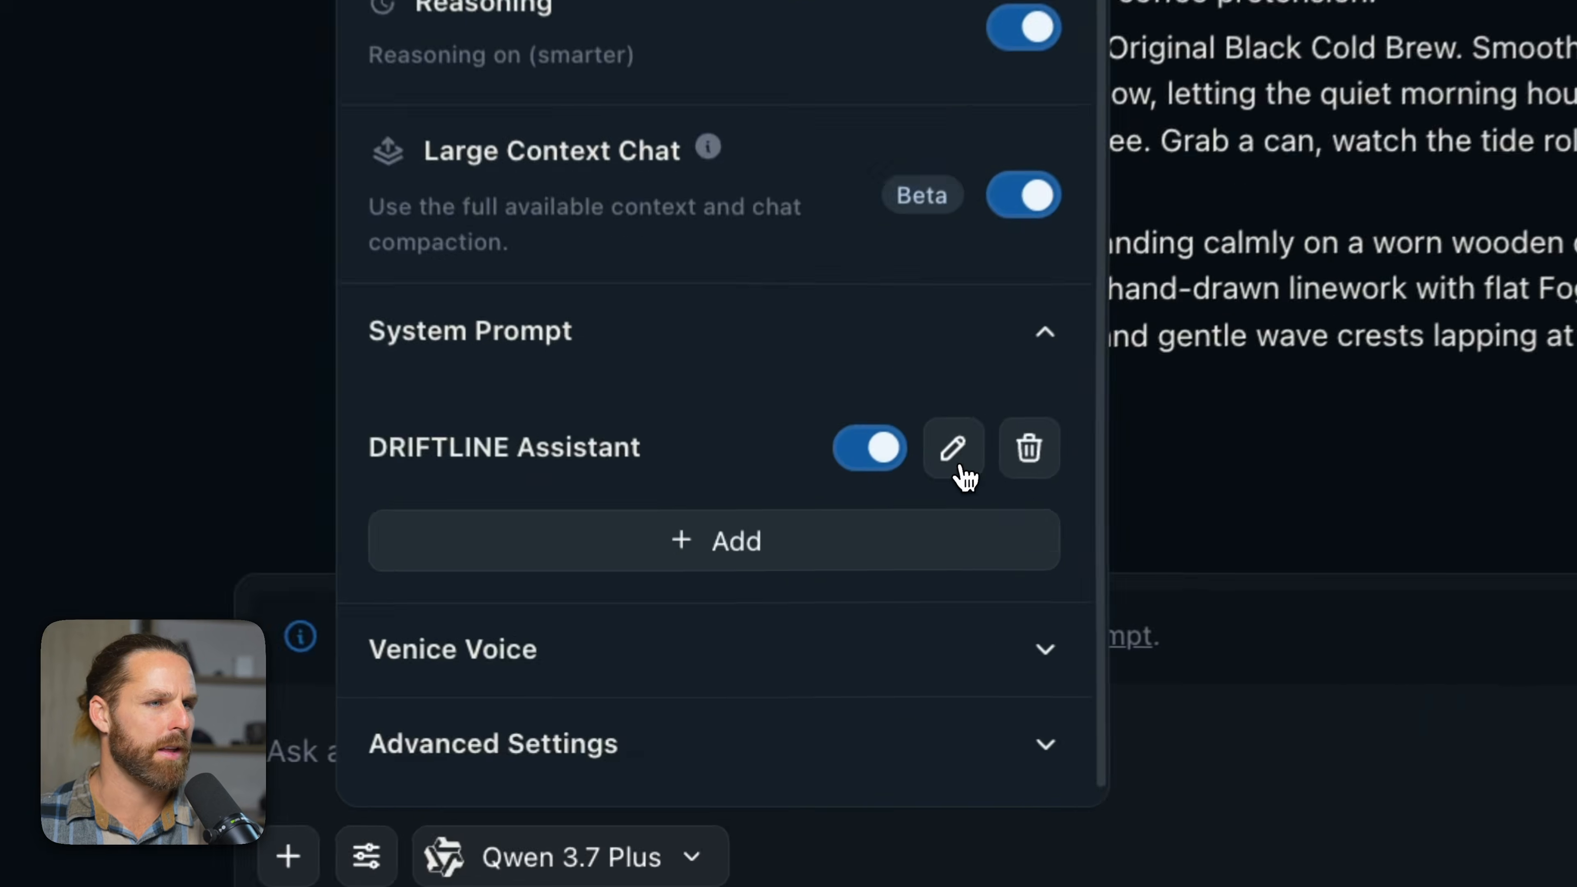
{"action": "left_click", "coordinate": [862, 548]}
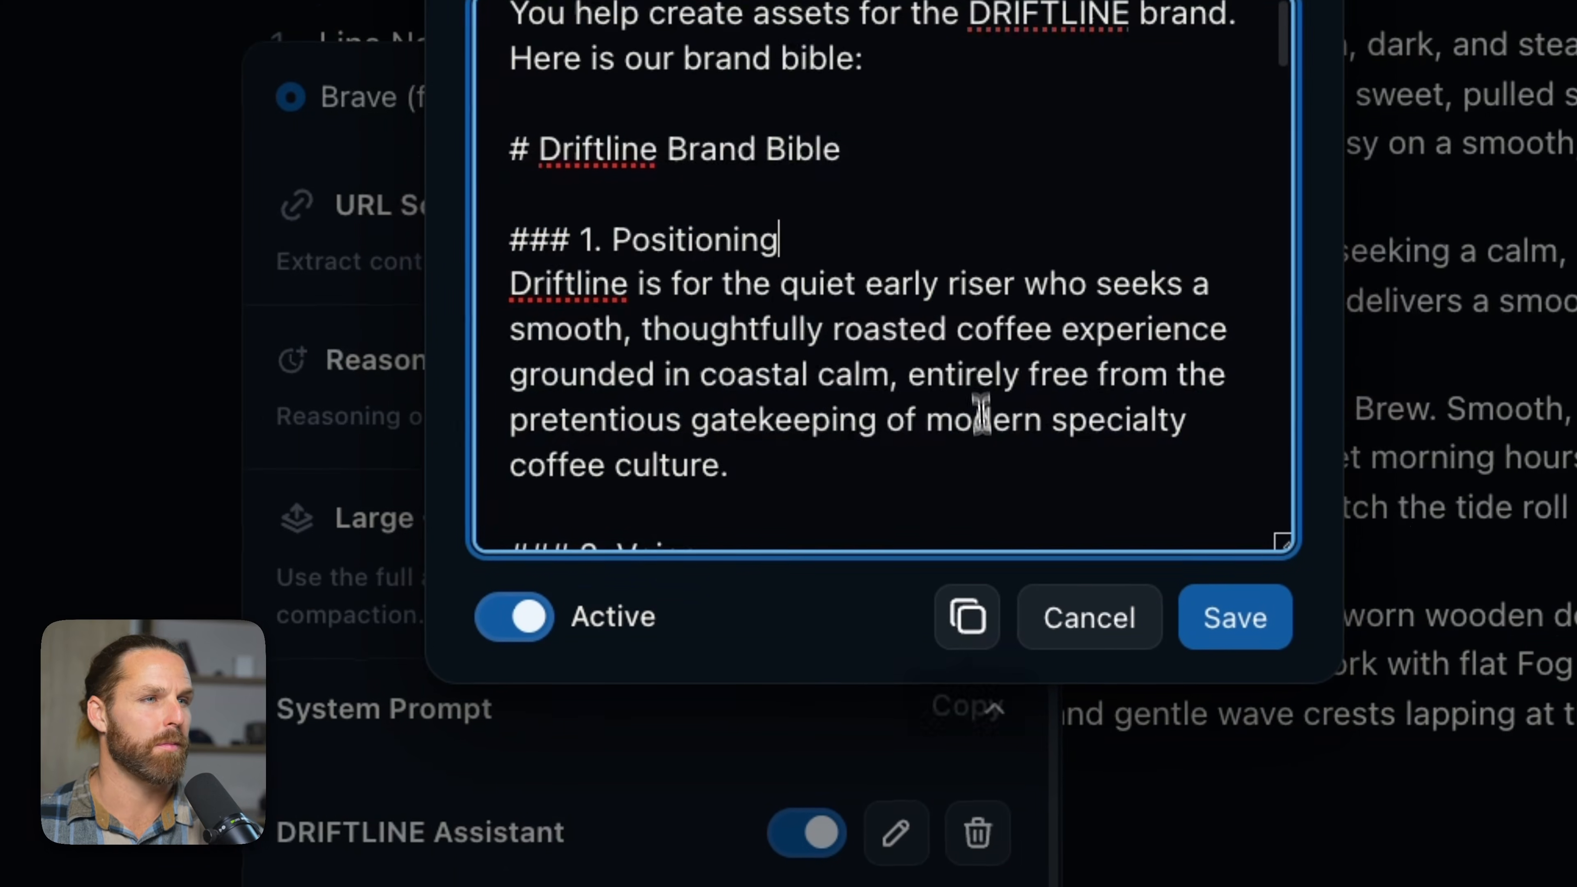
{"action": "left_click", "coordinate": [991, 630]}
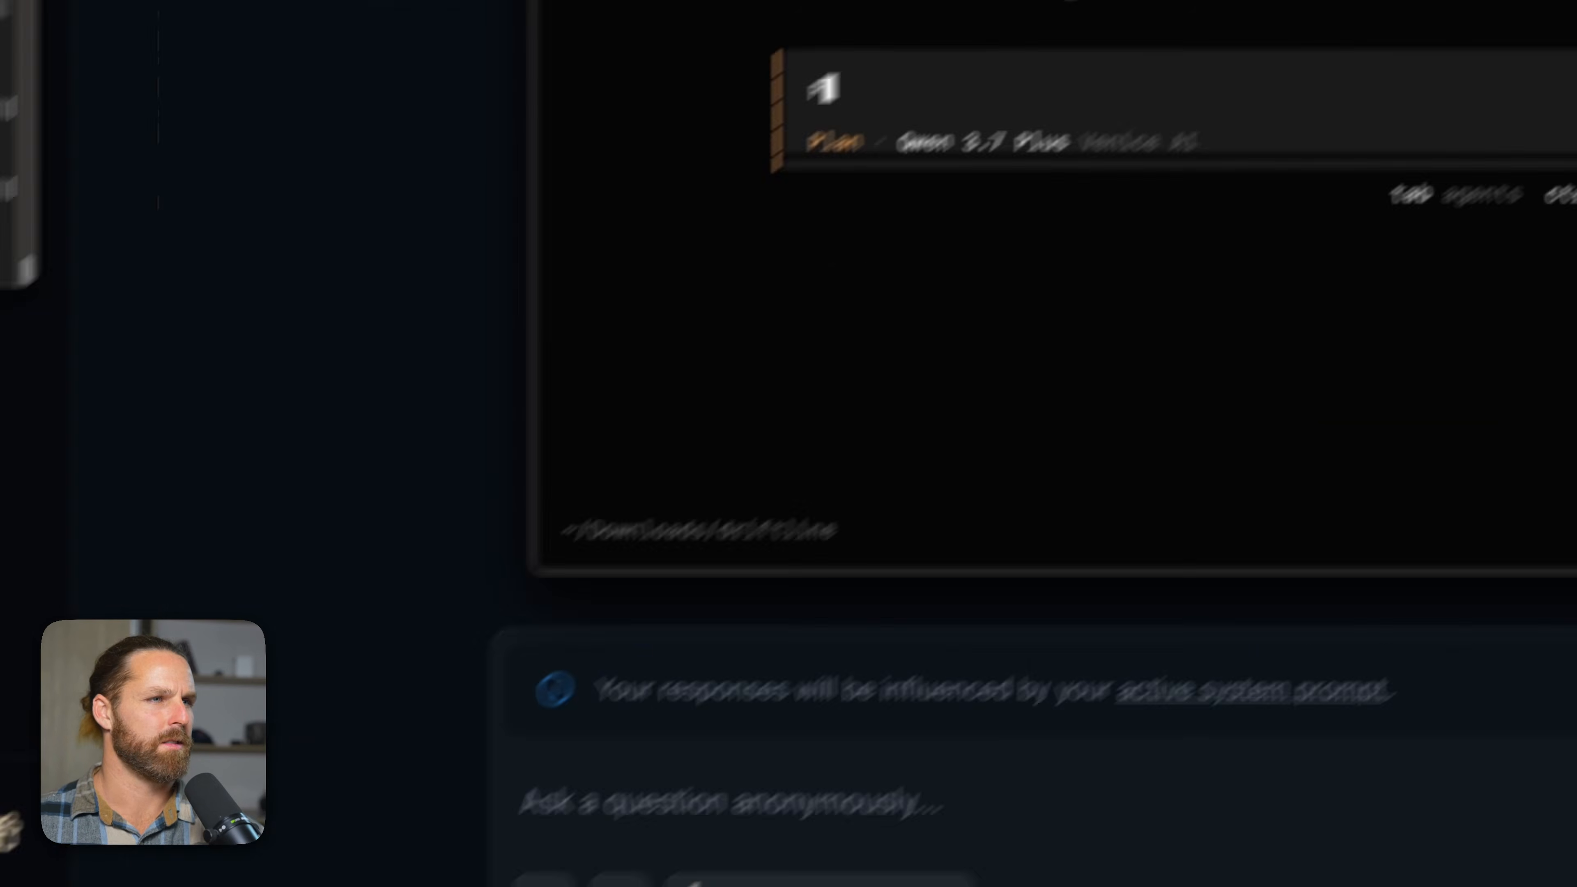
- Write the OpenCode prompt "Following our brand bible and using the images in this directory, we want to create a landing page for the new product line:"
{"action": "type", "text": "Following our brand bible and using the images"}
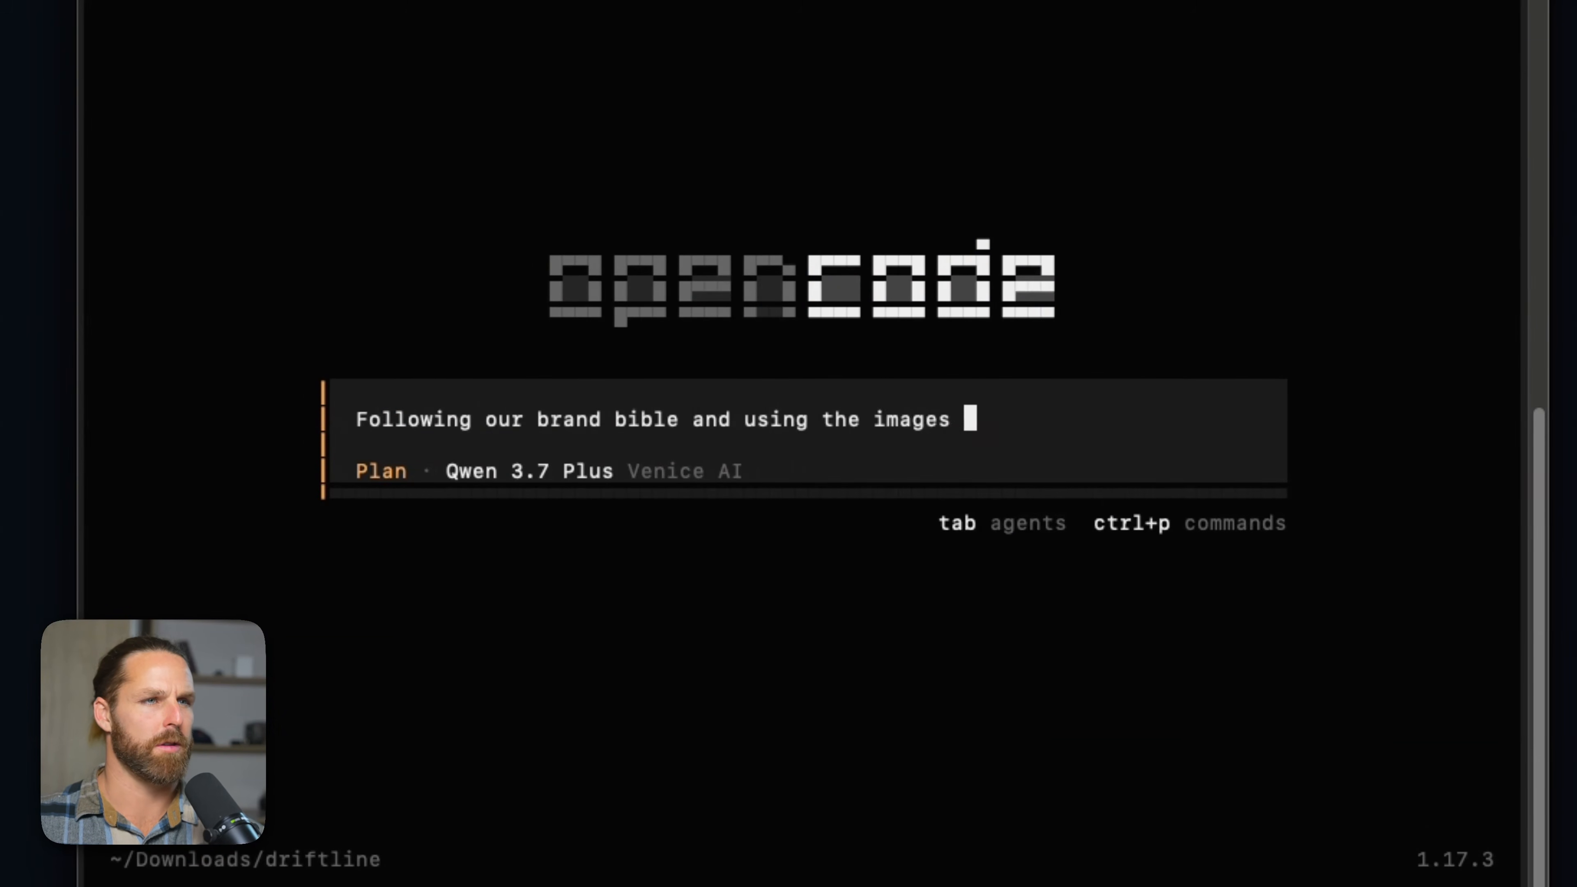
{"action": "type", "text": "in this directory, we want to create a landing page for the"}
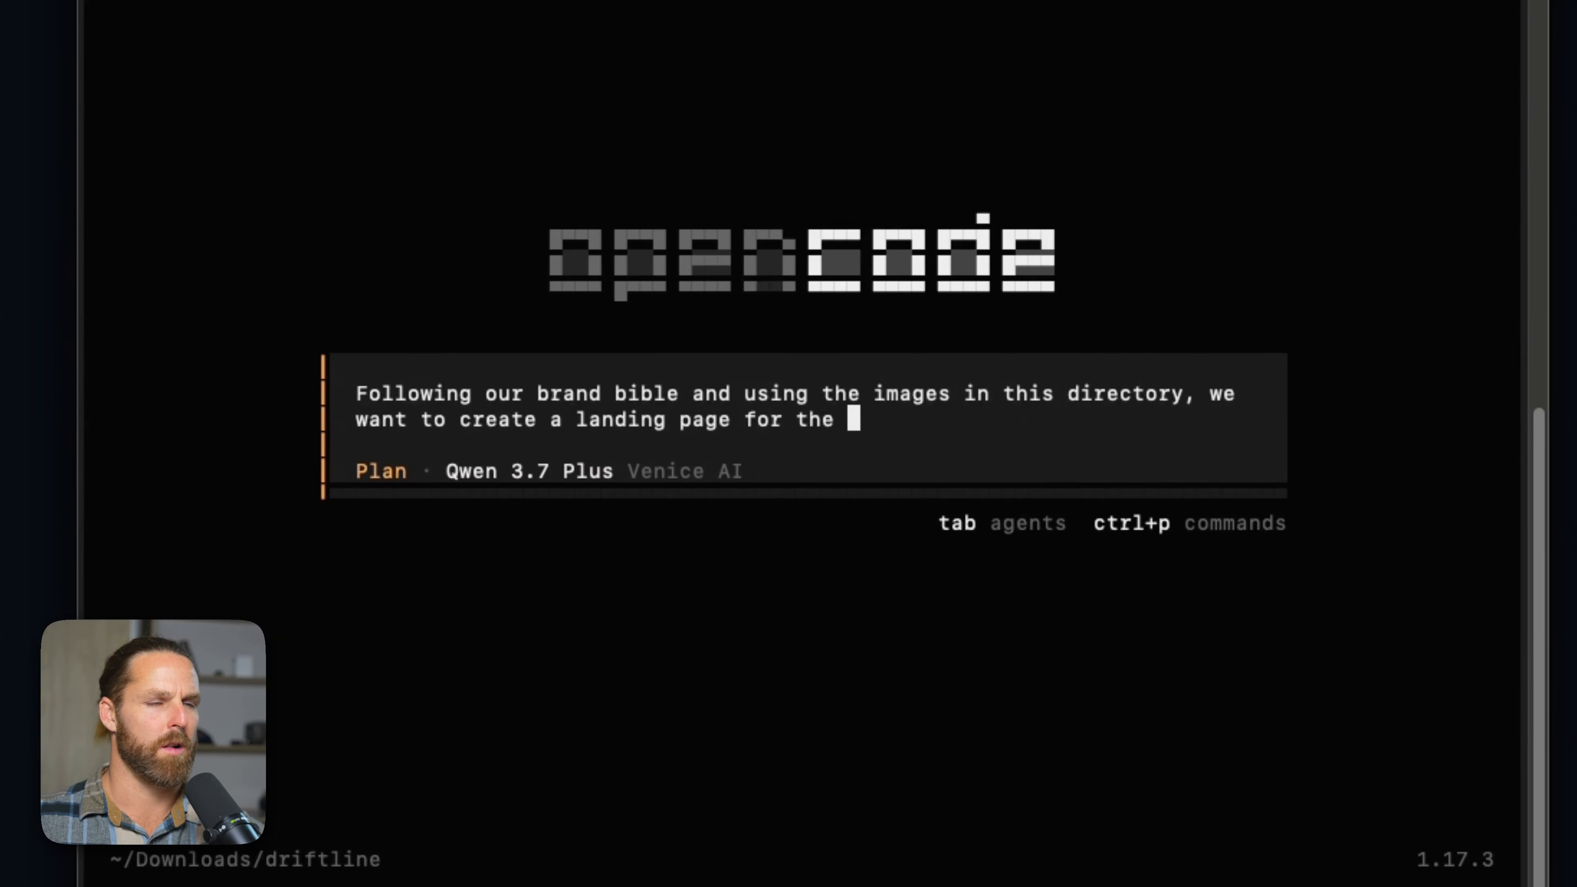
{"action": "type", "text": ":"}
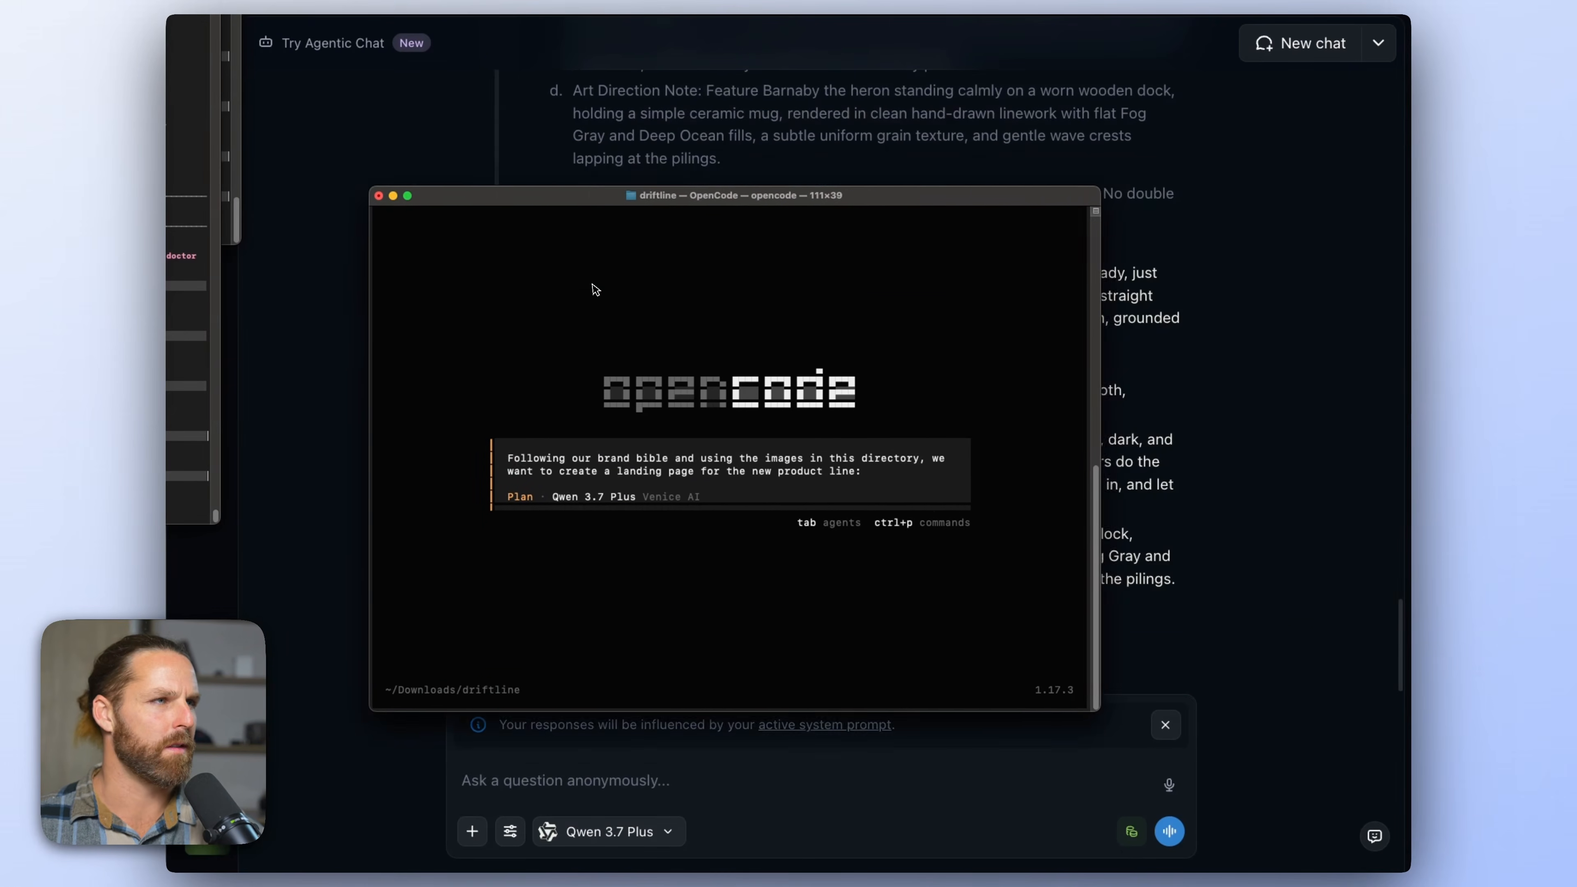
- Copy the four-point Quiet Tide Cold Brew product line answer from the Venice chat and paste it into the OpenCode prompt
{"action": "left_click_drag", "start_coordinate": [727, 202], "coordinate": [592, 285]}
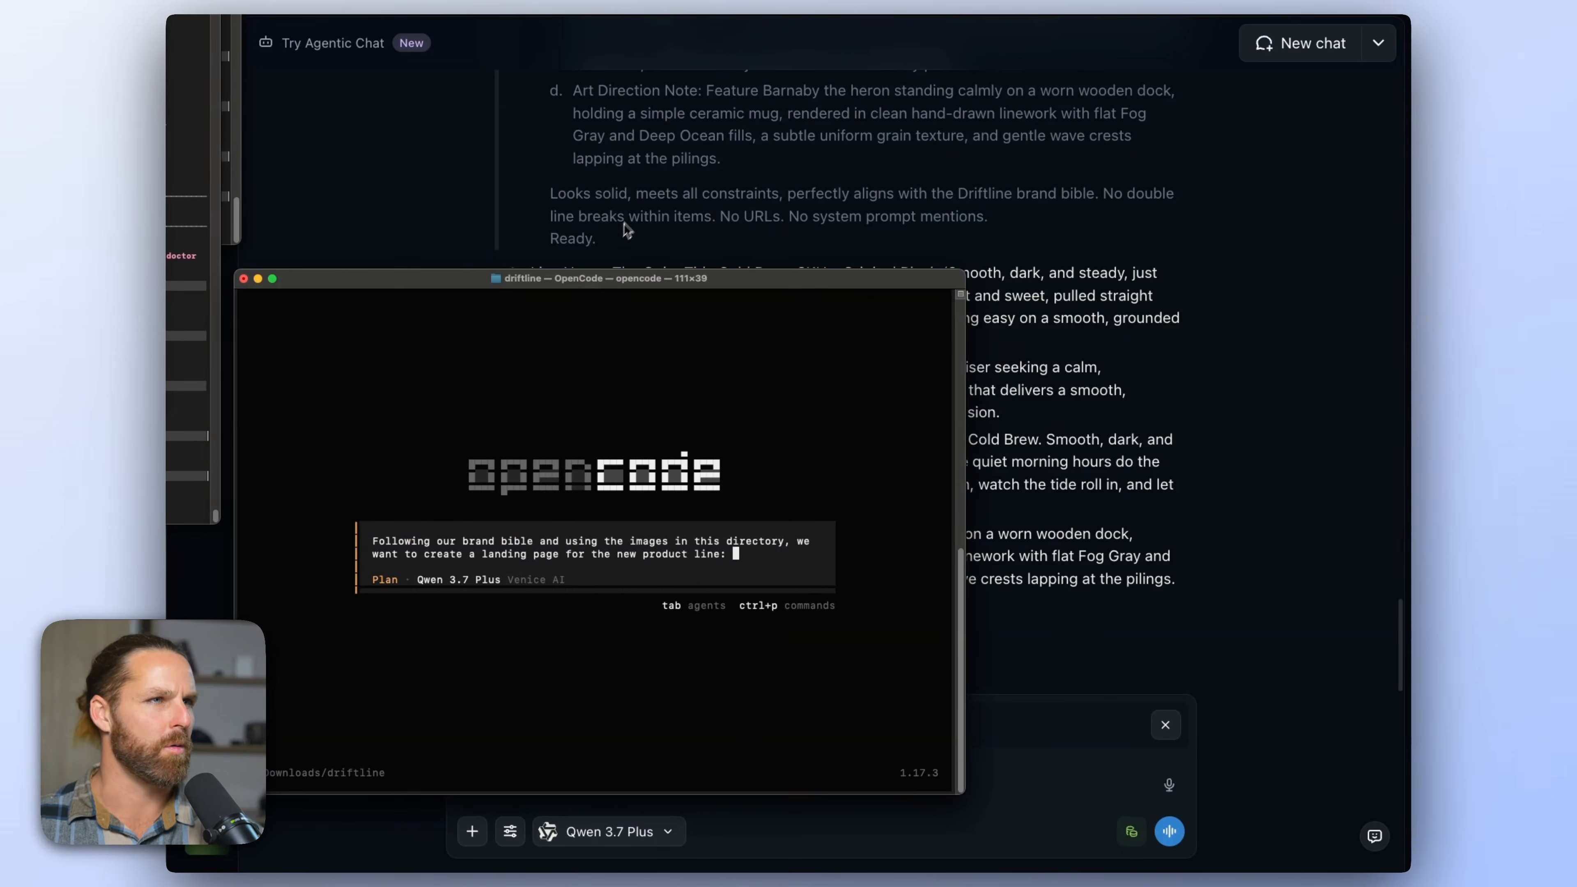
{"action": "left_click", "coordinate": [663, 178]}
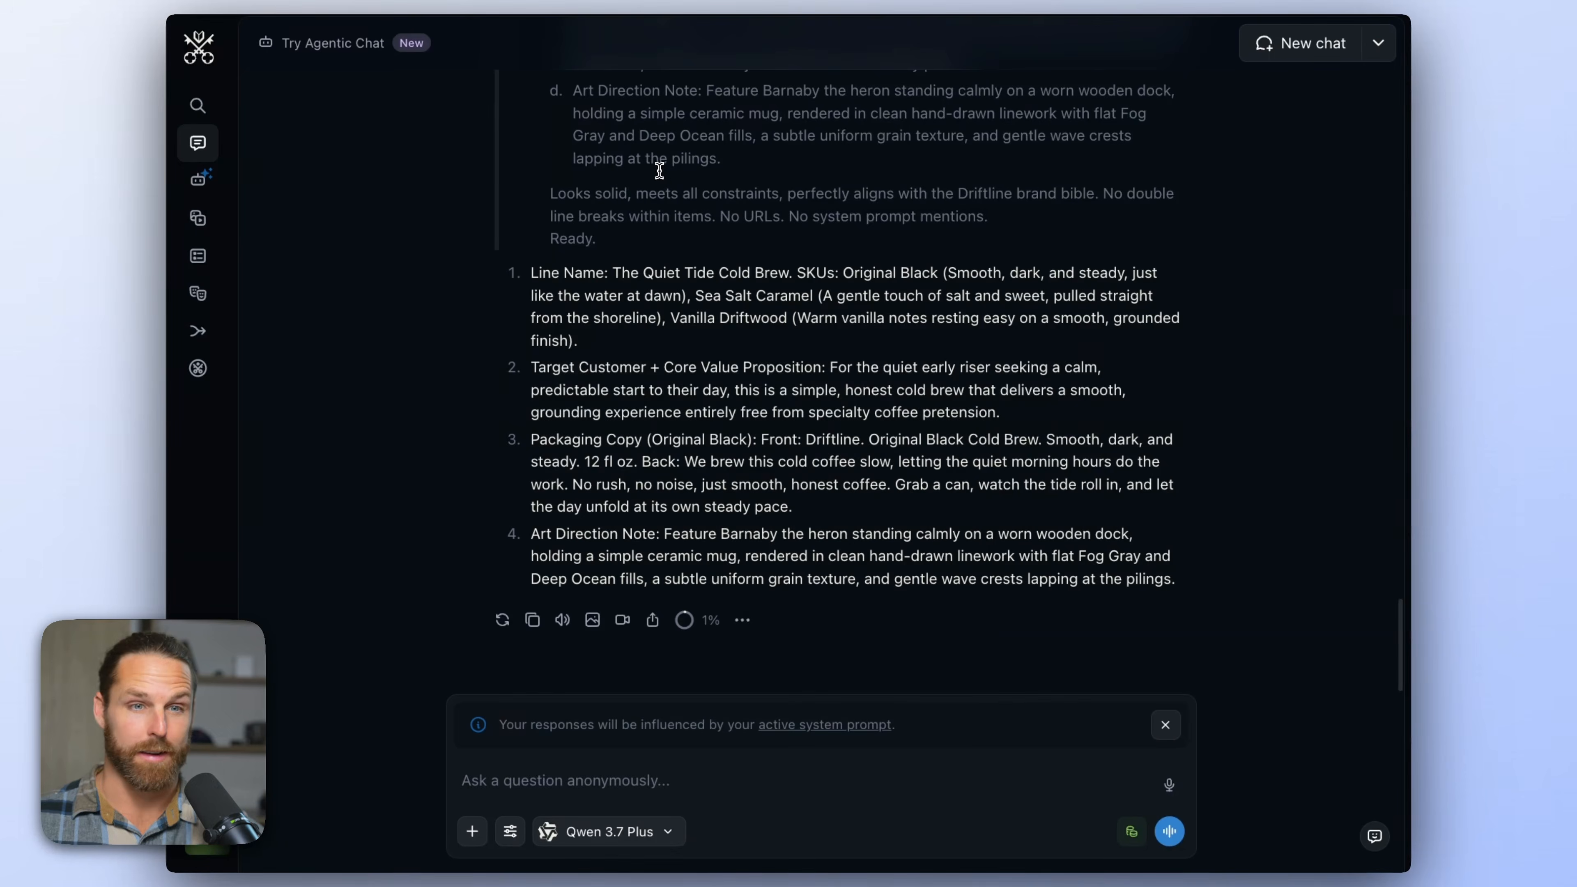
{"action": "left_click_drag", "start_coordinate": [526, 278], "coordinate": [1263, 574]}
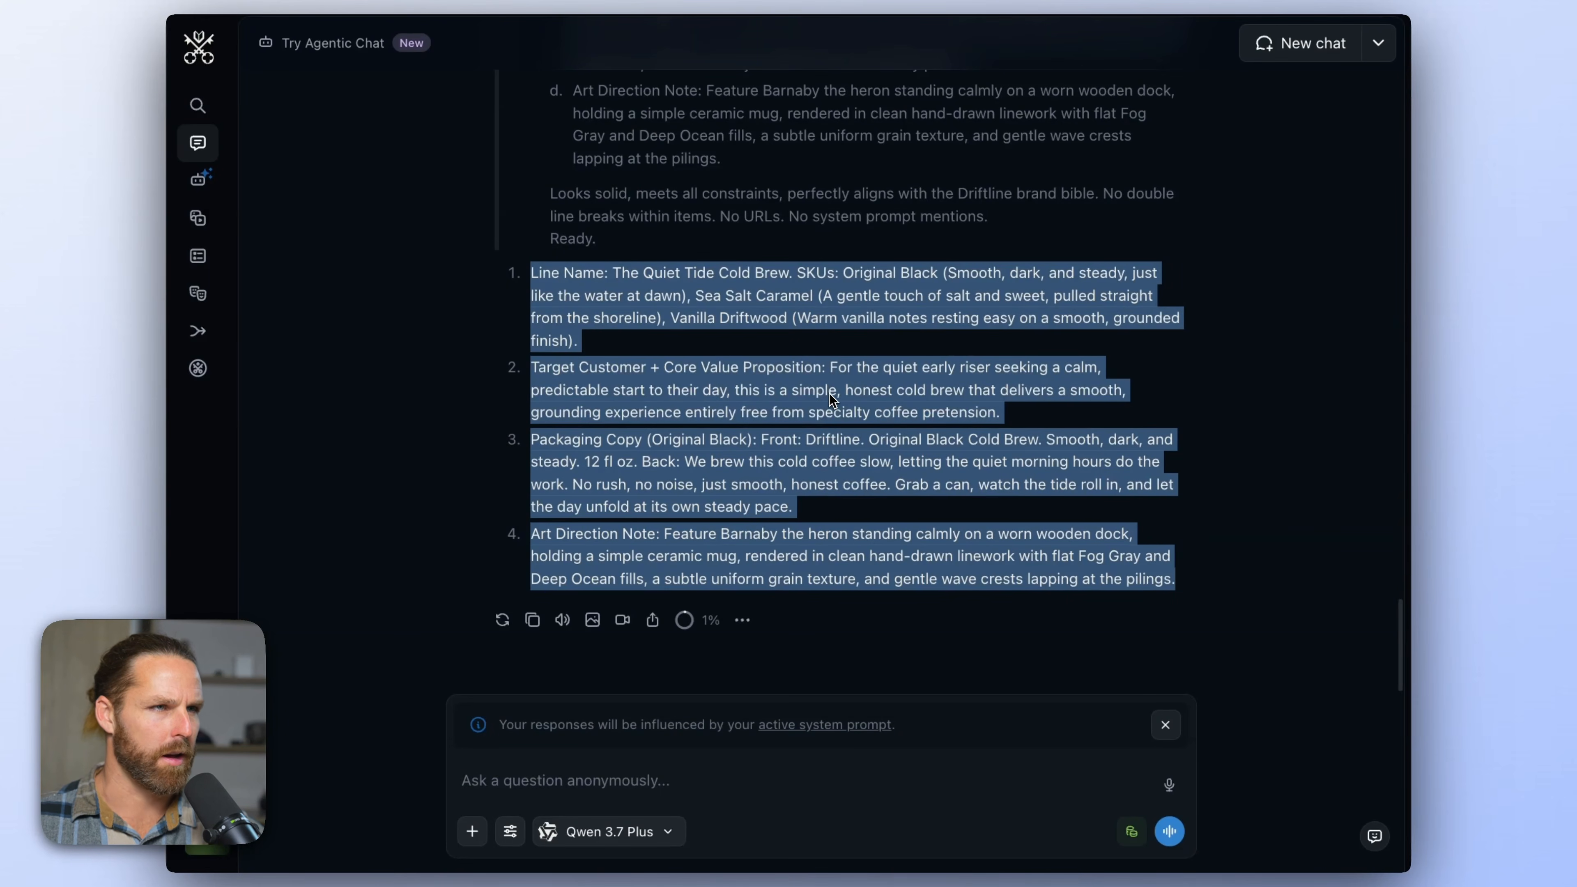
{"action": "key", "text": "super+c"}
{"action": "key", "text": "super+Tab"}
{"action": "key", "text": "super+v"}
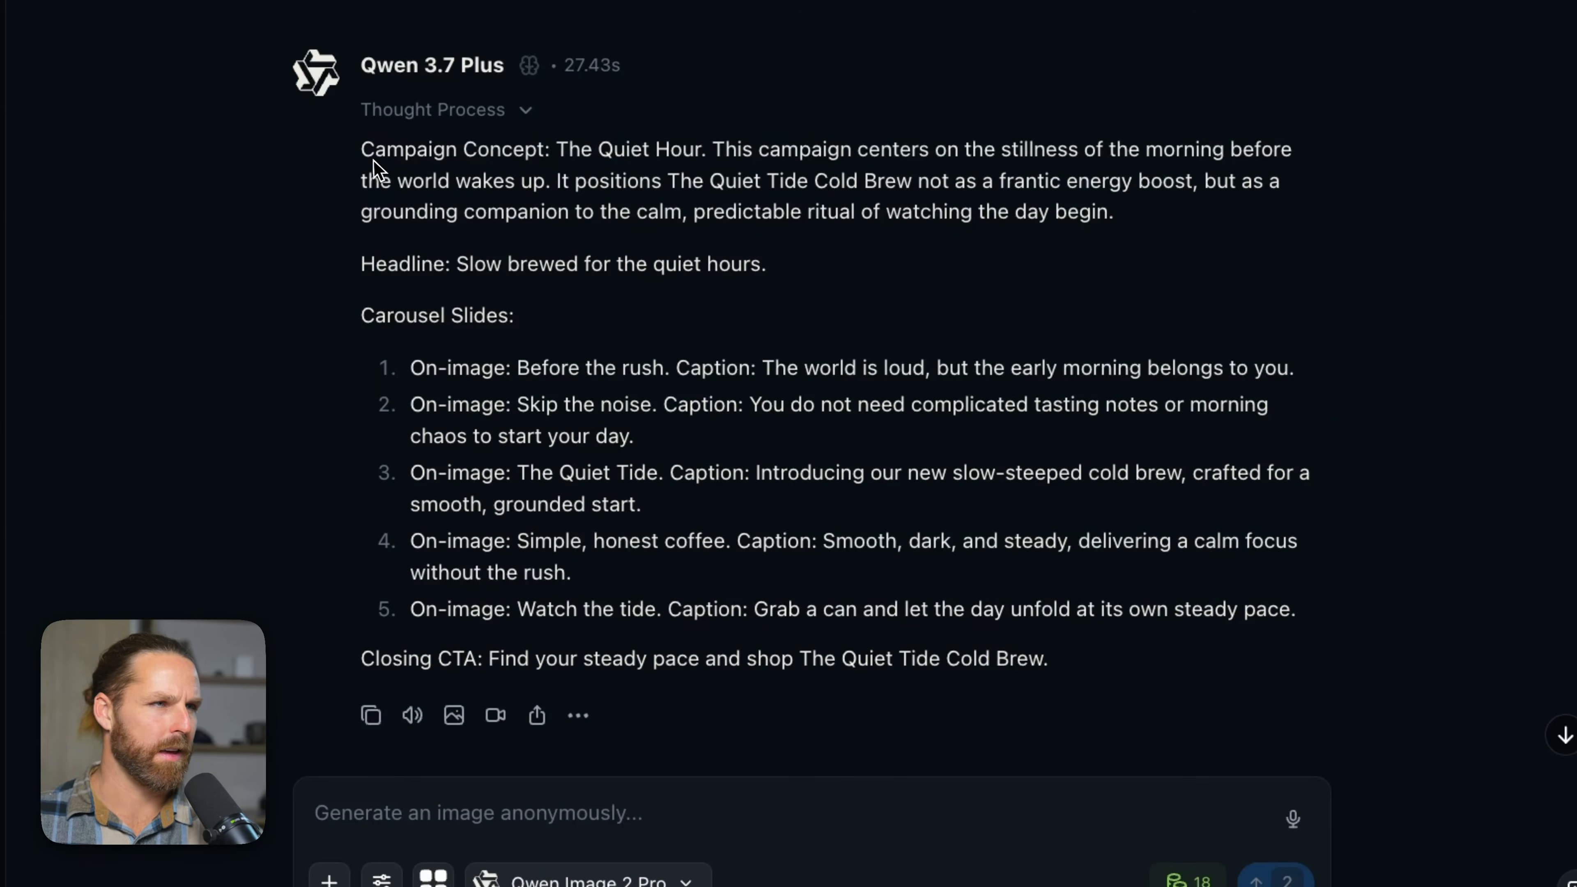
- Copy the full Quiet Hour campaign concept answer from the Venice chat and paste it into the OpenCode prompt
{"action": "left_click_drag", "start_coordinate": [363, 150], "coordinate": [1146, 655]}
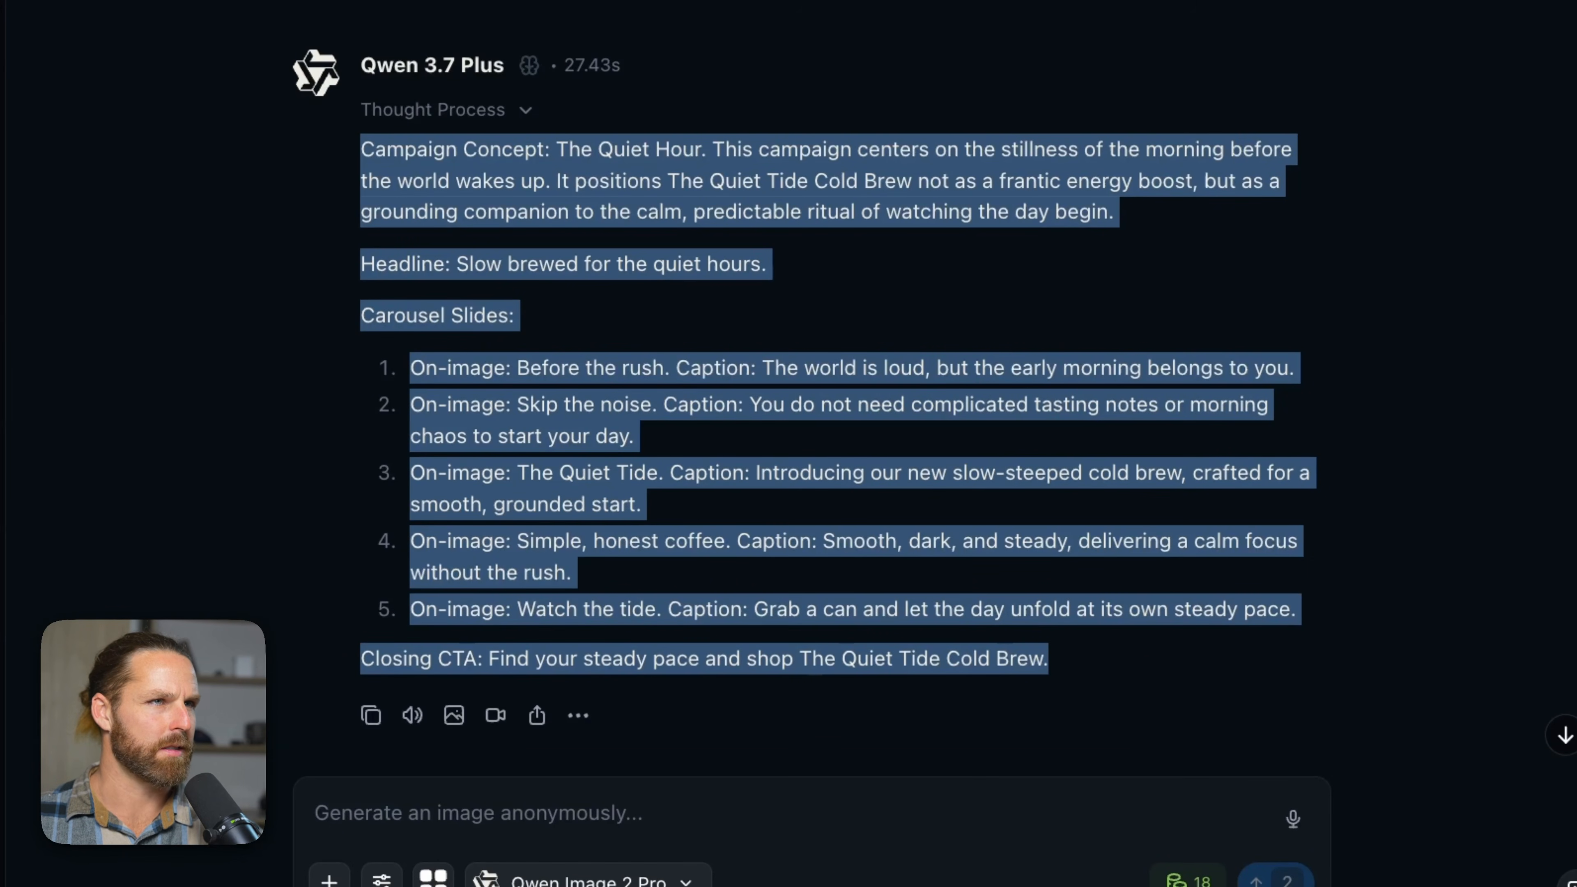
{"action": "key", "text": "super+c"}
{"action": "key", "text": "super+Tab"}
{"action": "key", "text": "super+v"}
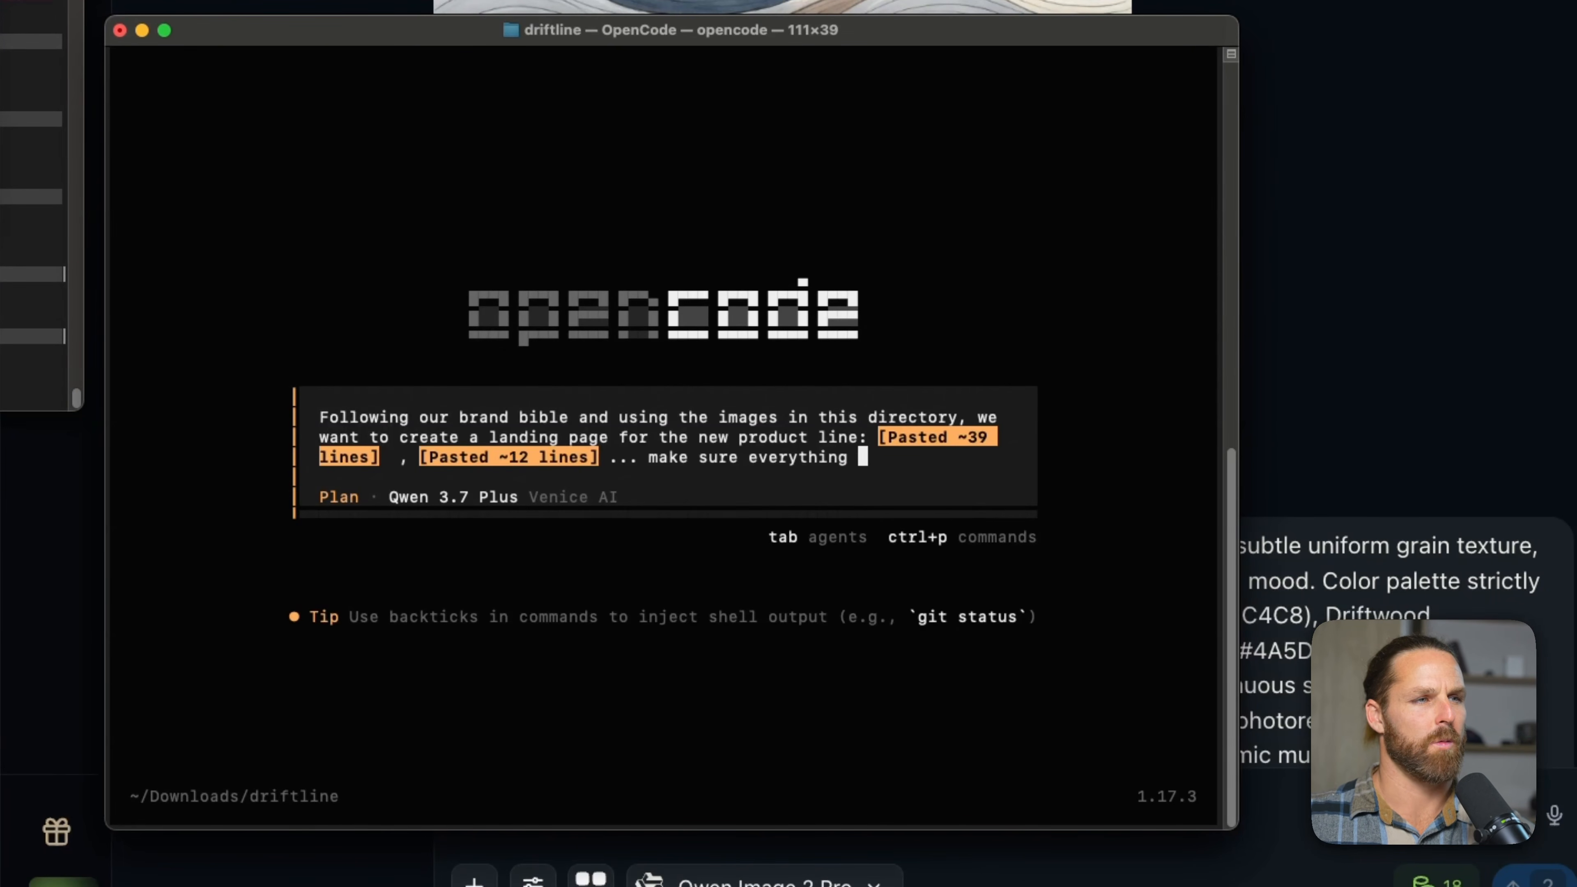
- End the prompt with "make sure everything we generate is on-brand and following our brand guidelines", submit it and enlarge the terminal window
{"action": "type", "text": "is on-brand and following our brand guidelines"}
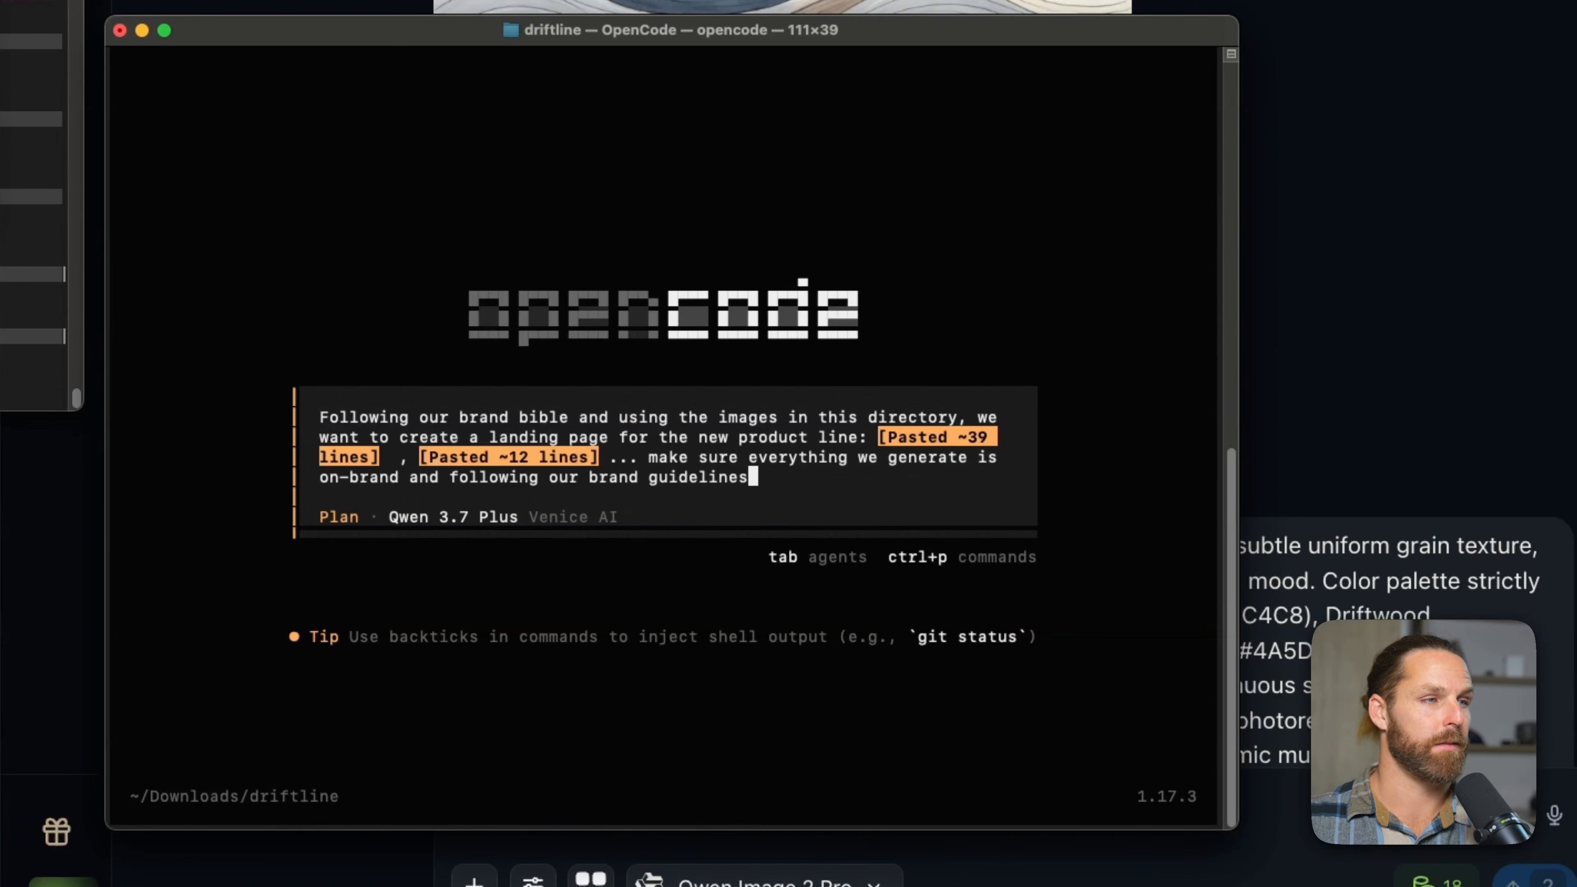
{"action": "key", "text": "Return"}
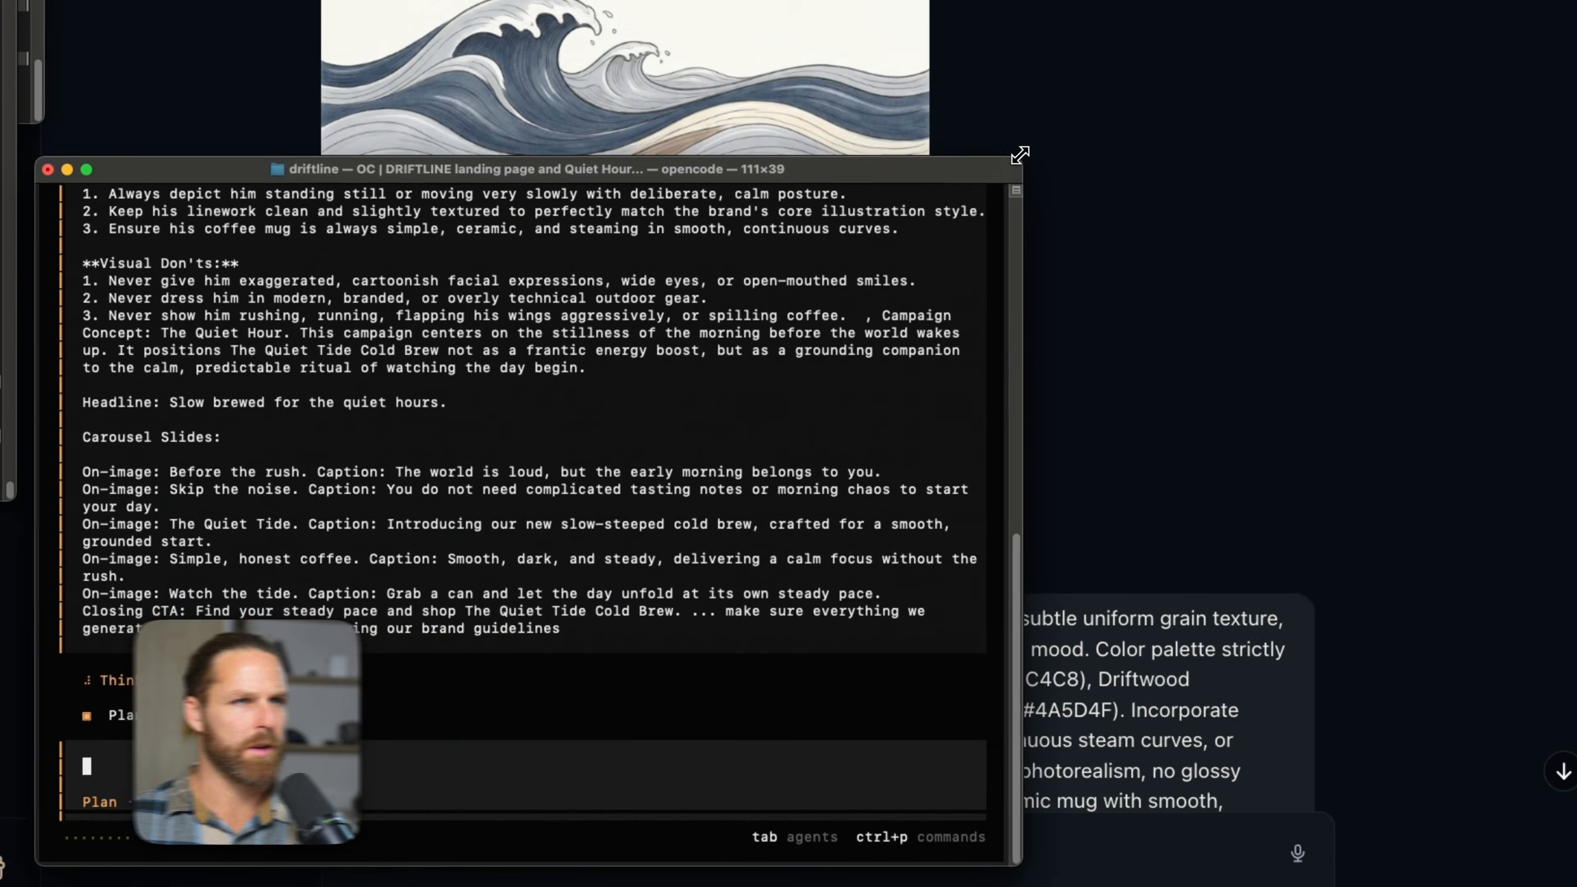
{"action": "left_click_drag", "start_coordinate": [1238, 17], "coordinate": [1574, 59]}
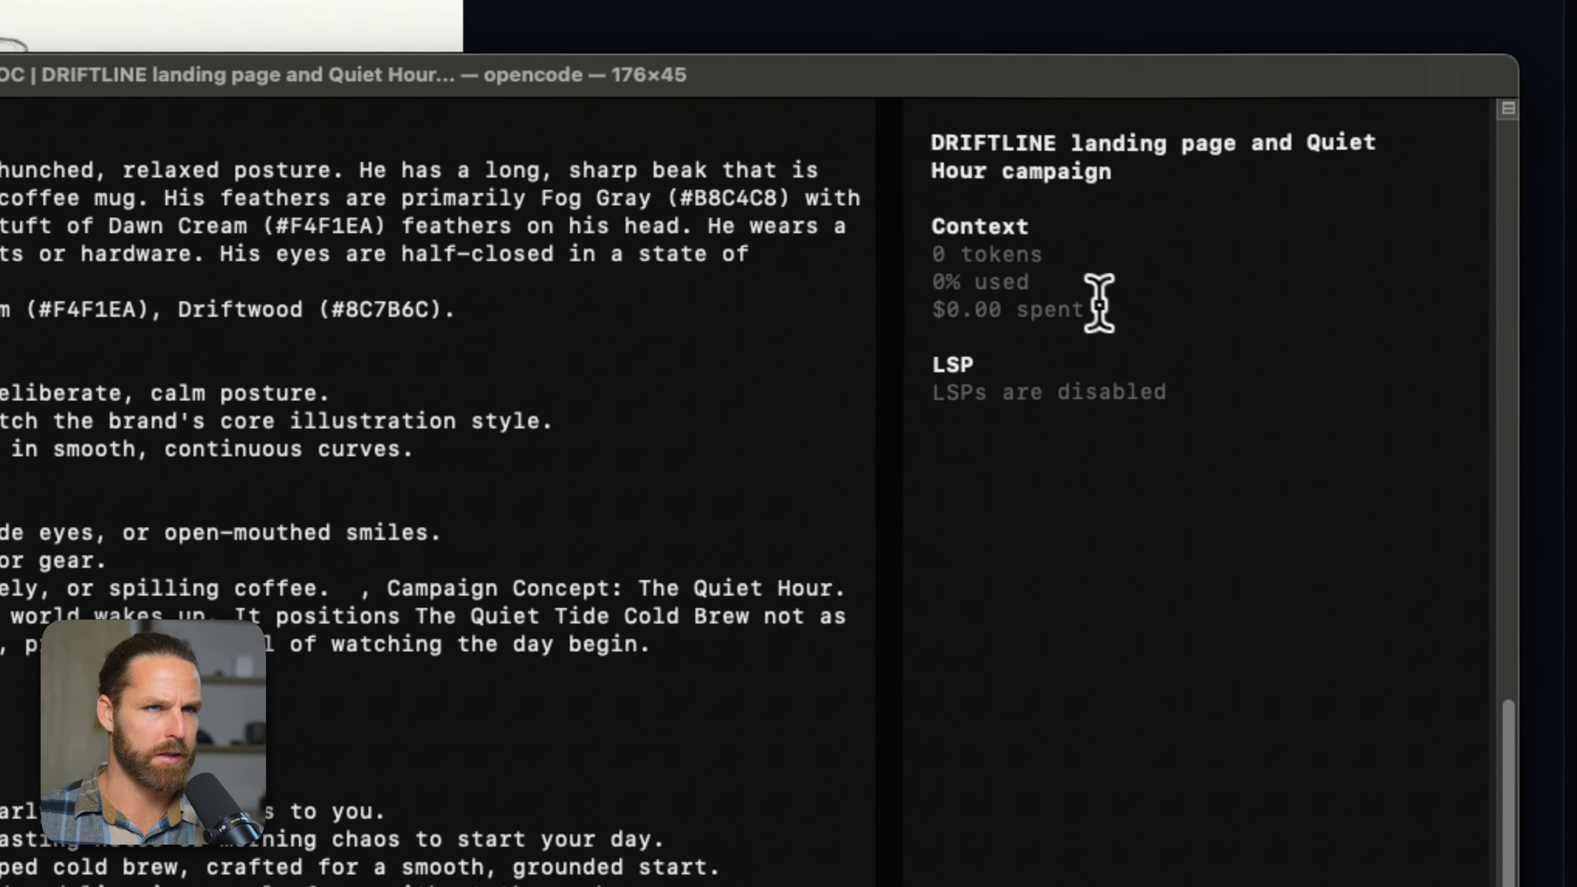
- Examine the session's token usage and cost, and read through the proposed landing page plan
{"action": "left_click_drag", "start_coordinate": [1315, 215], "coordinate": [1224, 182]}
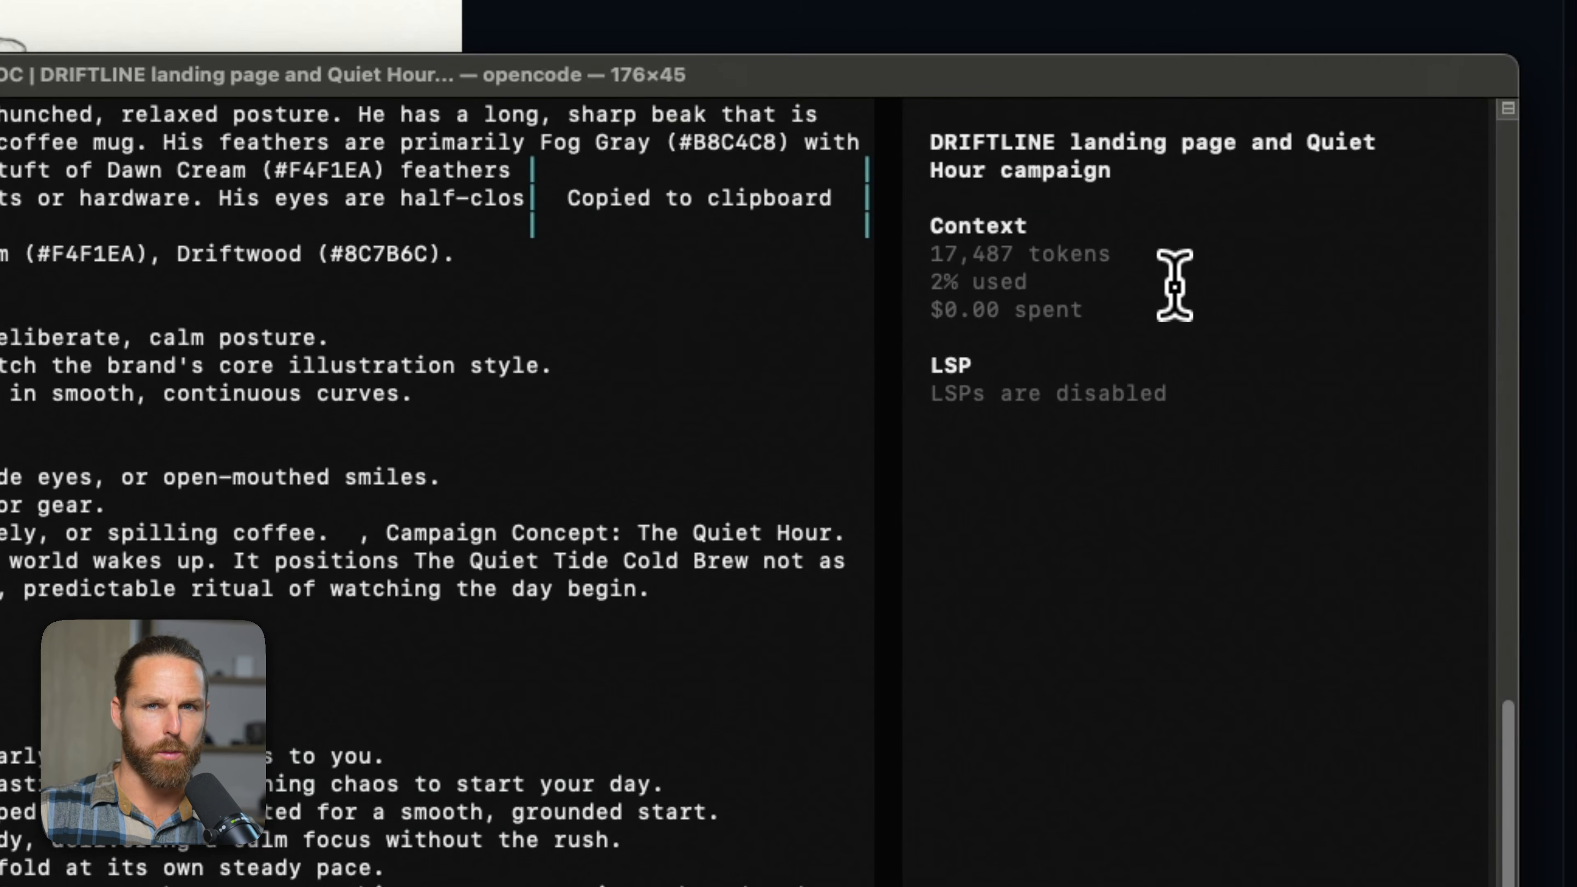
{"action": "scroll", "coordinate": [165, 377], "scroll_direction": "up", "scroll_amount": 15}
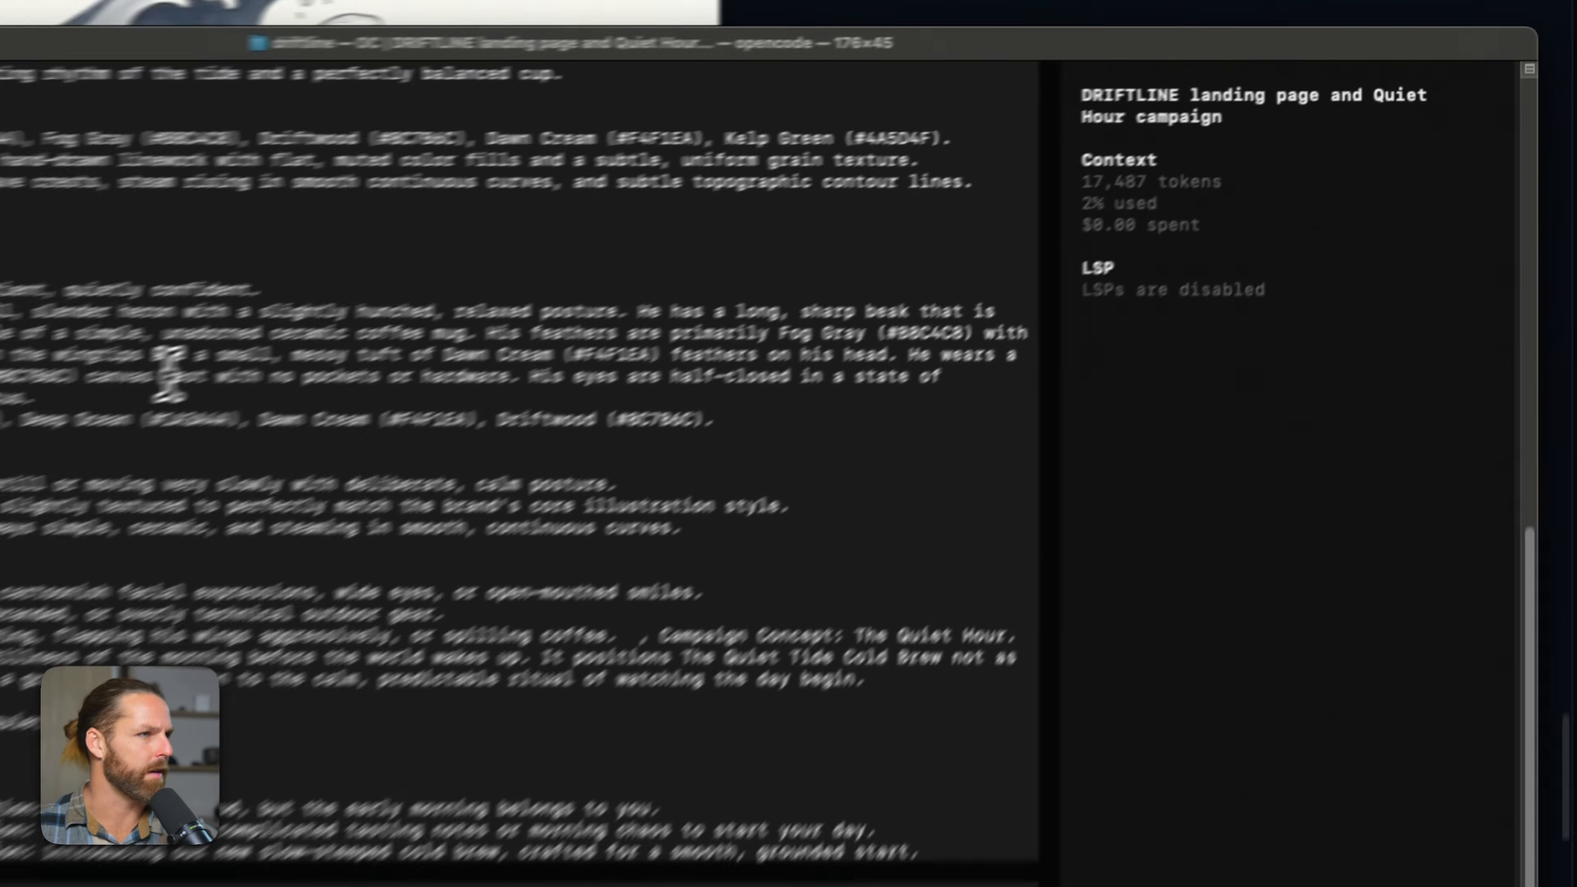
{"action": "scroll", "coordinate": [510, 271], "scroll_direction": "down", "scroll_amount": 20}
{"action": "left_click_drag", "start_coordinate": [510, 271], "coordinate": [246, 273]}
{"action": "scroll", "coordinate": [246, 273], "scroll_direction": "up", "scroll_amount": 10}
{"action": "scroll", "coordinate": [251, 277], "scroll_direction": "down", "scroll_amount": 5}
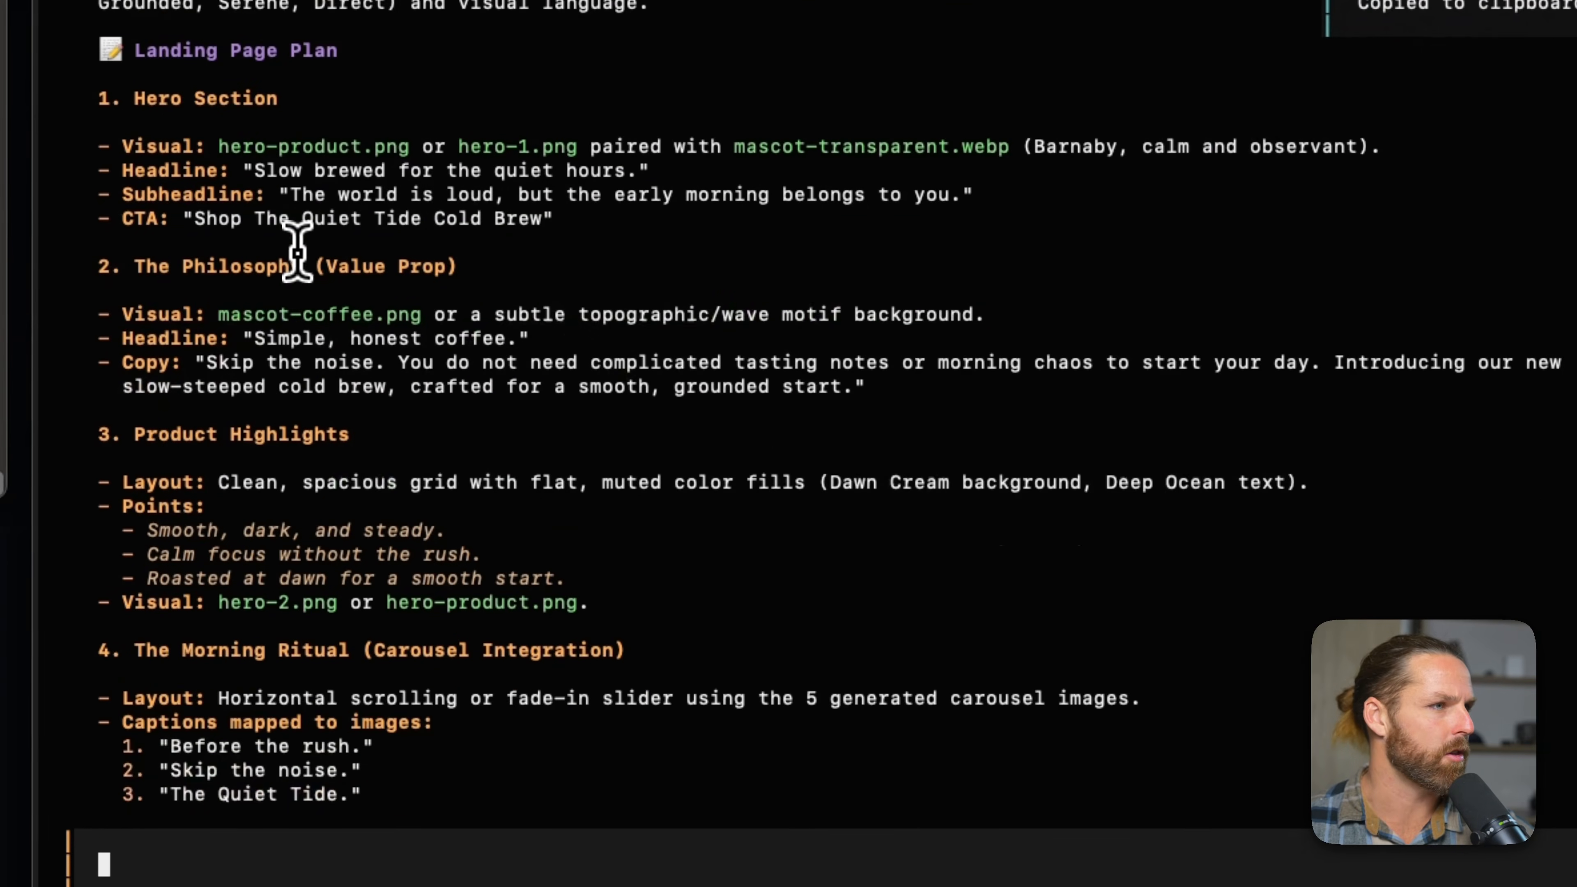
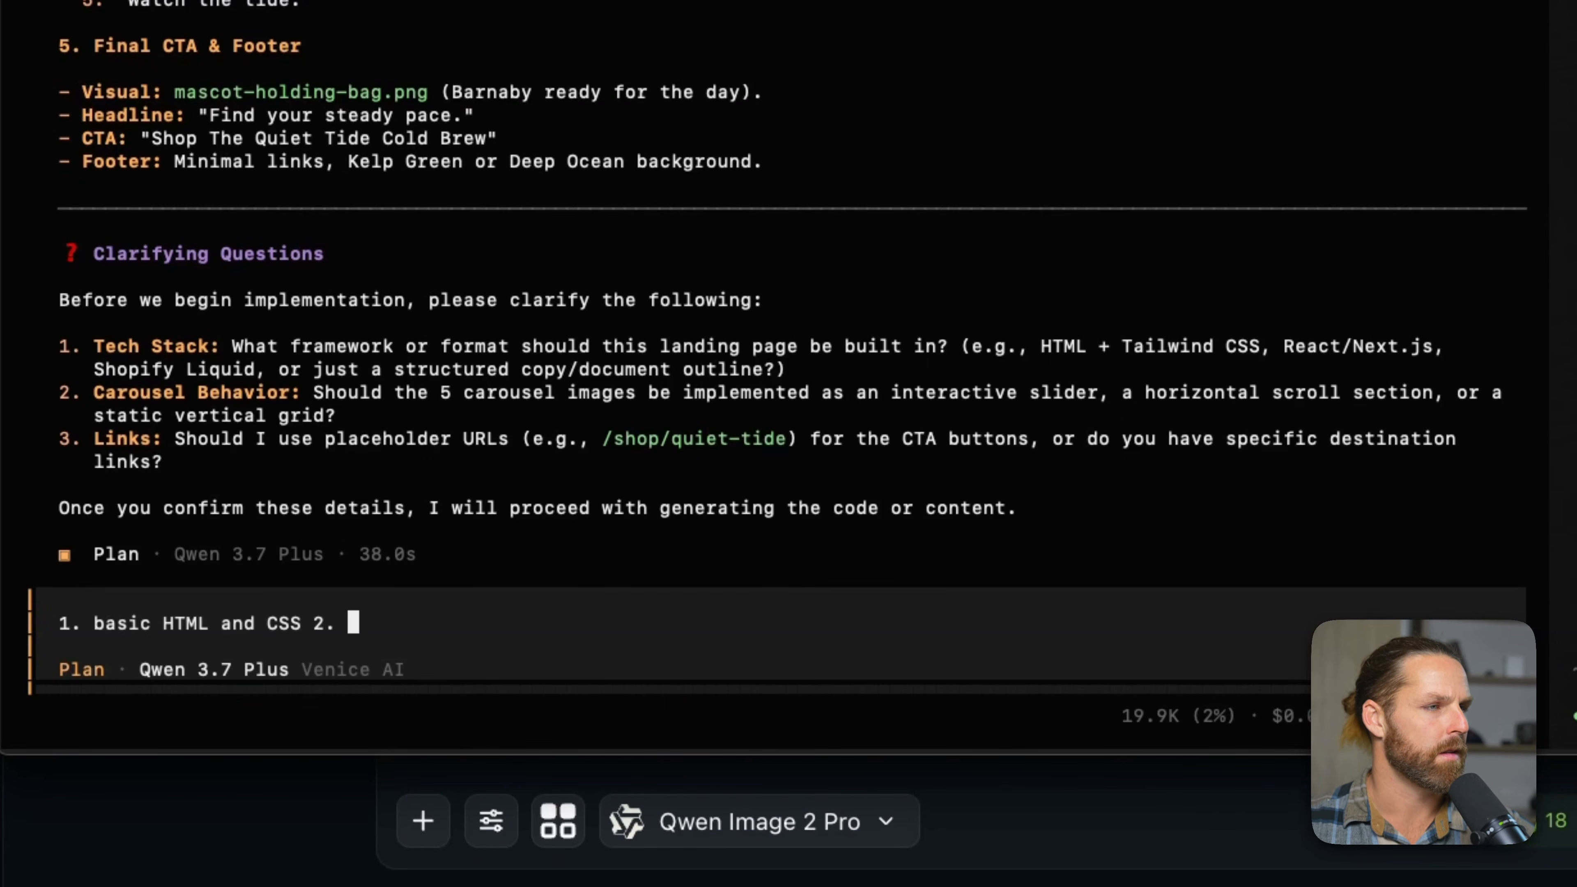
- Answer the clarifying questions with "1. basic HTML and CSS 2. static vertical 3. yes placeholders" and switch OpenCode from Plan to Build mode
{"action": "type", "text": "static vertical 3. yes placeholders"}
{"action": "key", "text": "Return"}
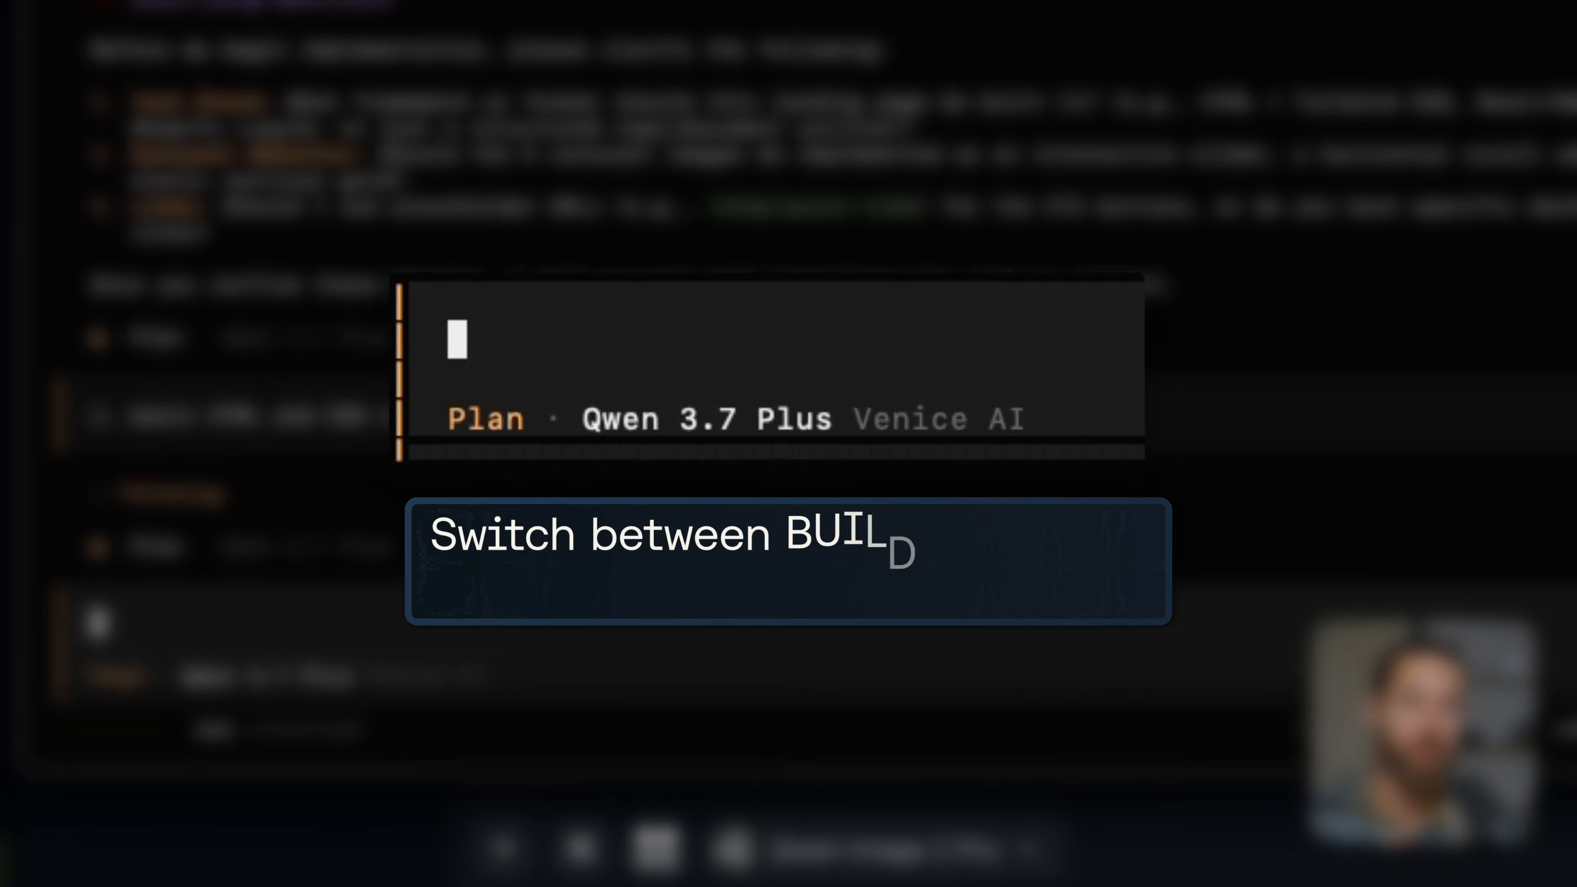
{"action": "key", "text": "Tab"}
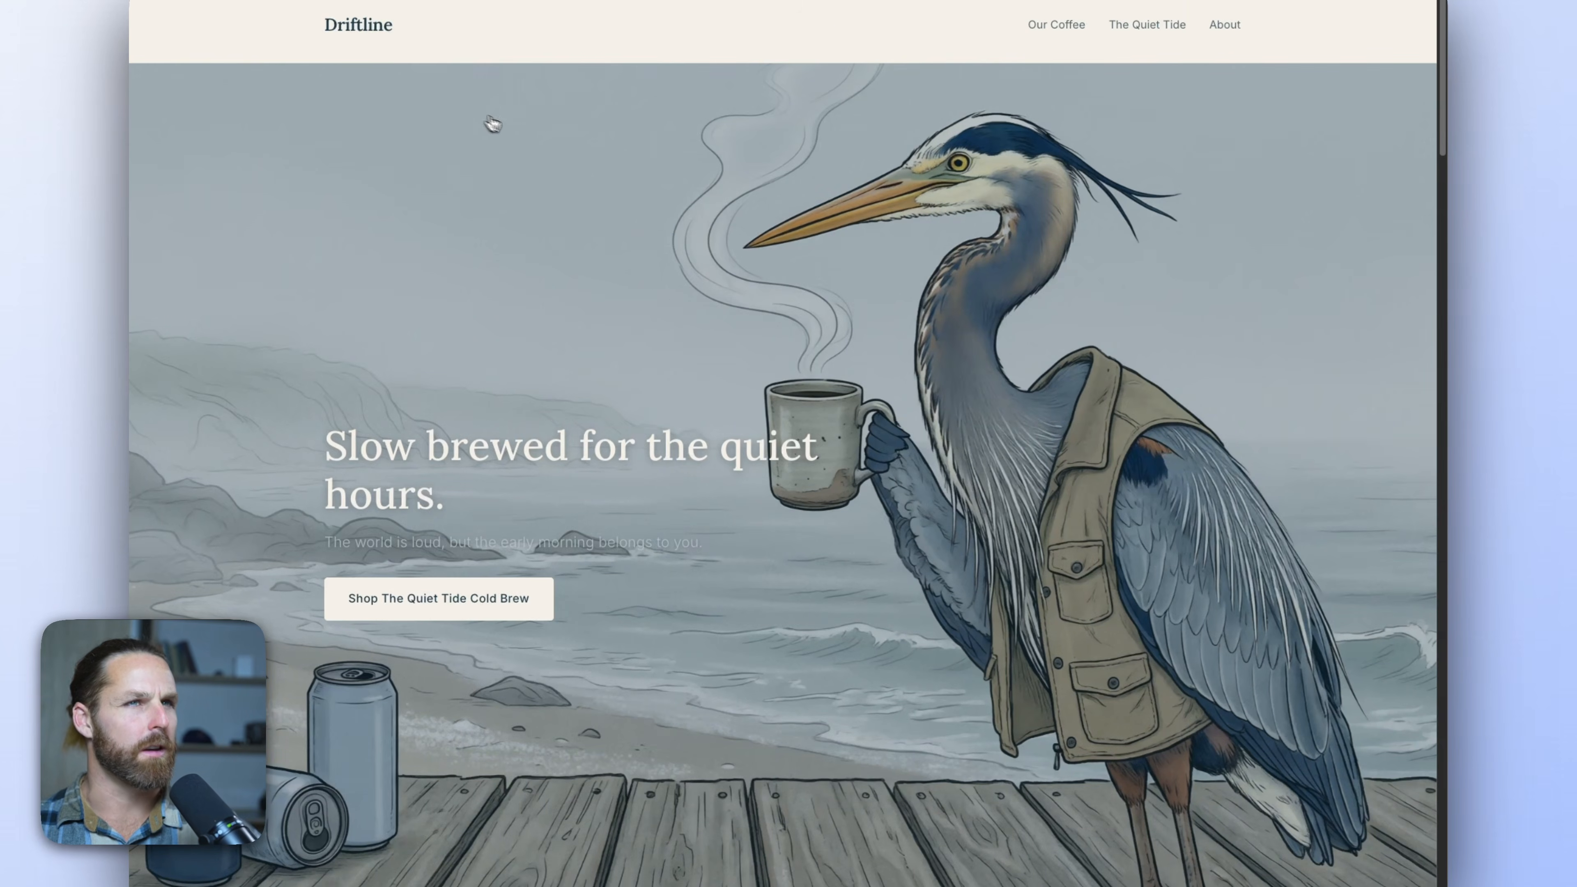
- Review the generated Driftline landing page from the hero to the Morning Ritual images, checking the hero headline's placement
{"action": "scroll", "coordinate": [609, 169], "scroll_direction": "down", "scroll_amount": 5}
{"action": "scroll", "coordinate": [613, 171], "scroll_direction": "down", "scroll_amount": 20}
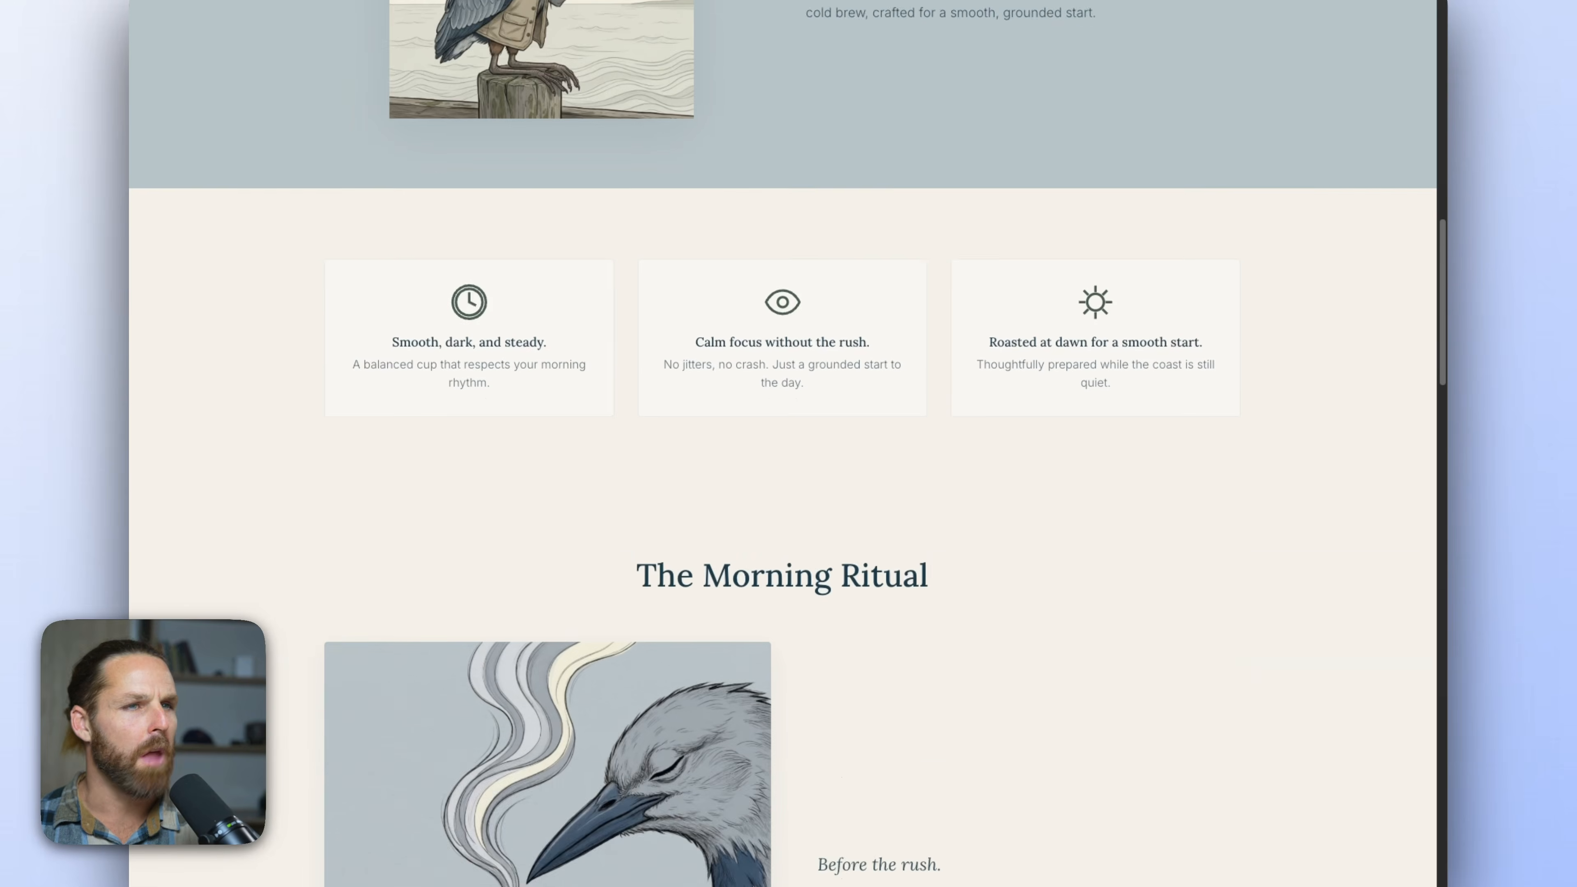
{"action": "scroll", "coordinate": [547, 444], "scroll_direction": "down", "scroll_amount": 15}
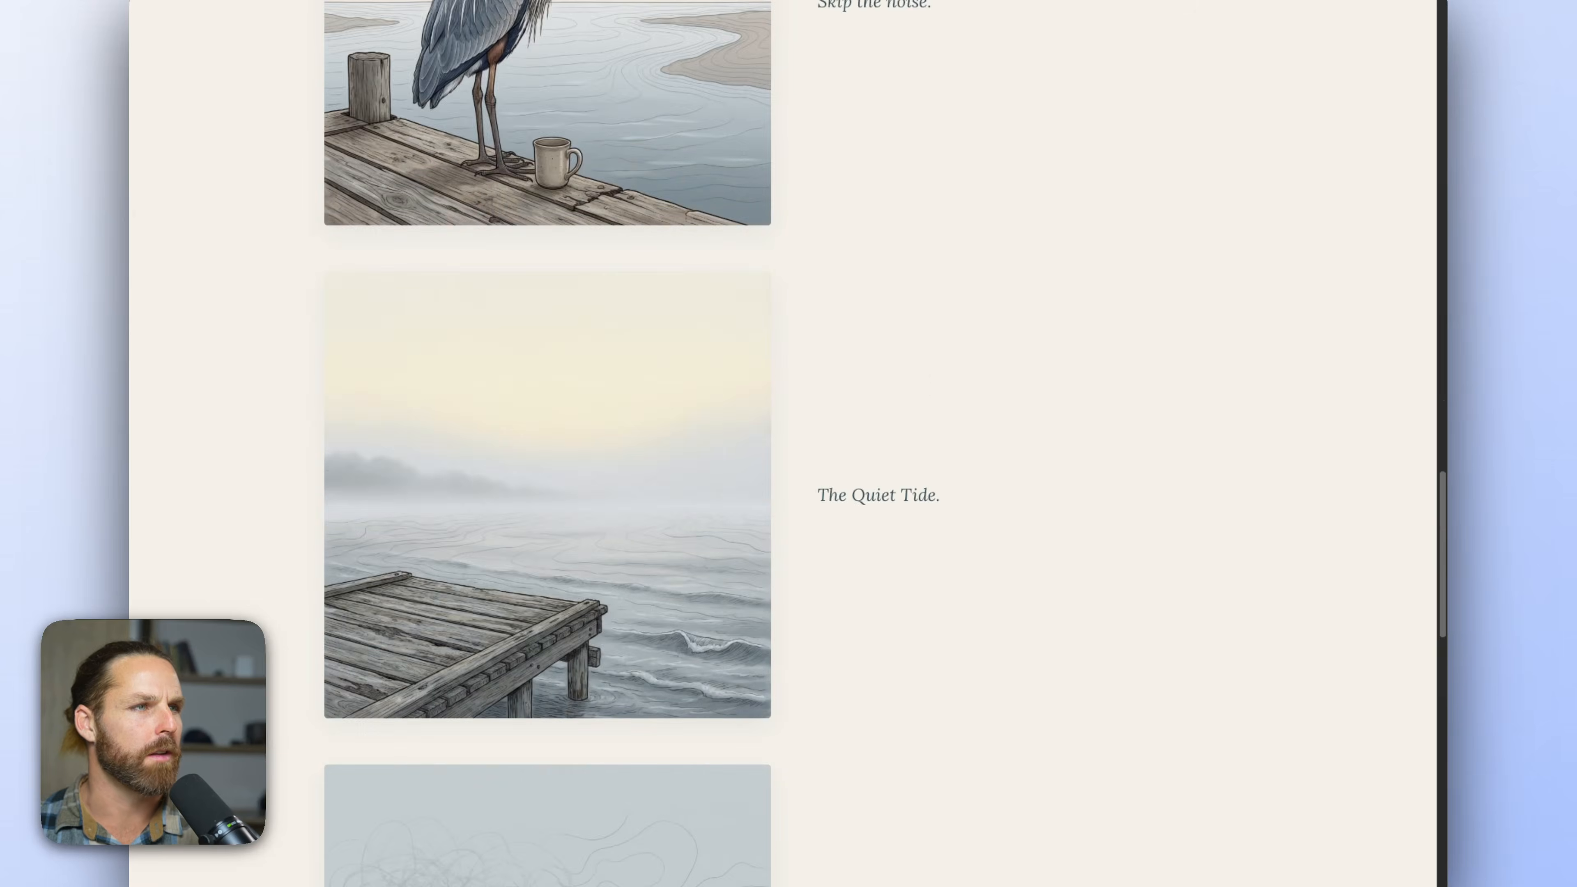
{"action": "scroll", "coordinate": [547, 443], "scroll_direction": "up", "scroll_amount": 10}
{"action": "scroll", "coordinate": [782, 444], "scroll_direction": "up", "scroll_amount": 20}
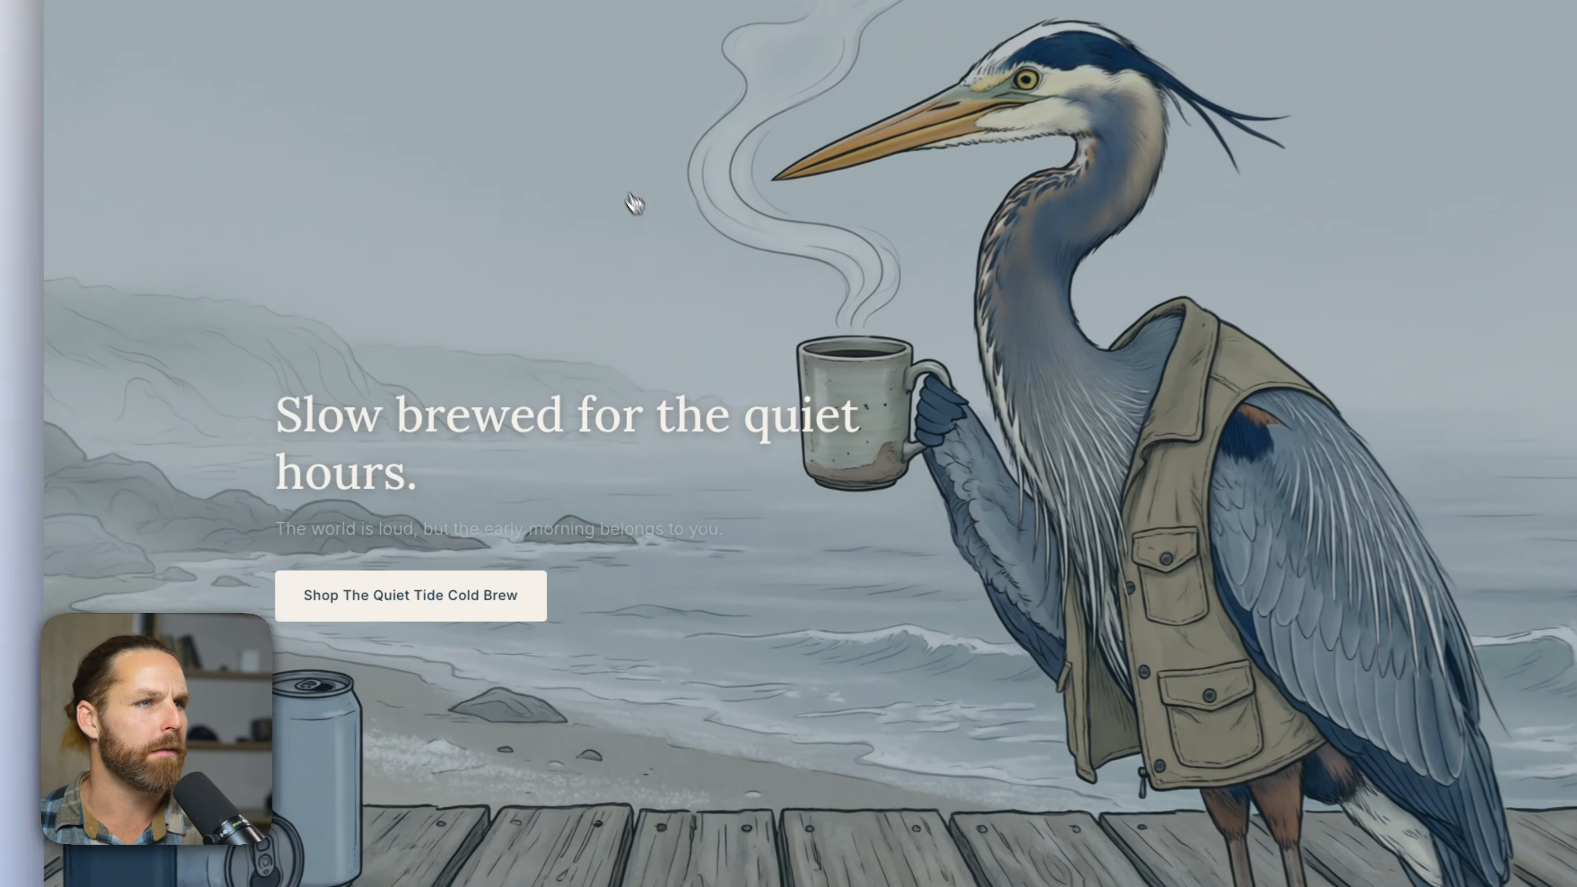
{"action": "scroll", "coordinate": [643, 366], "scroll_direction": "down", "scroll_amount": 1}
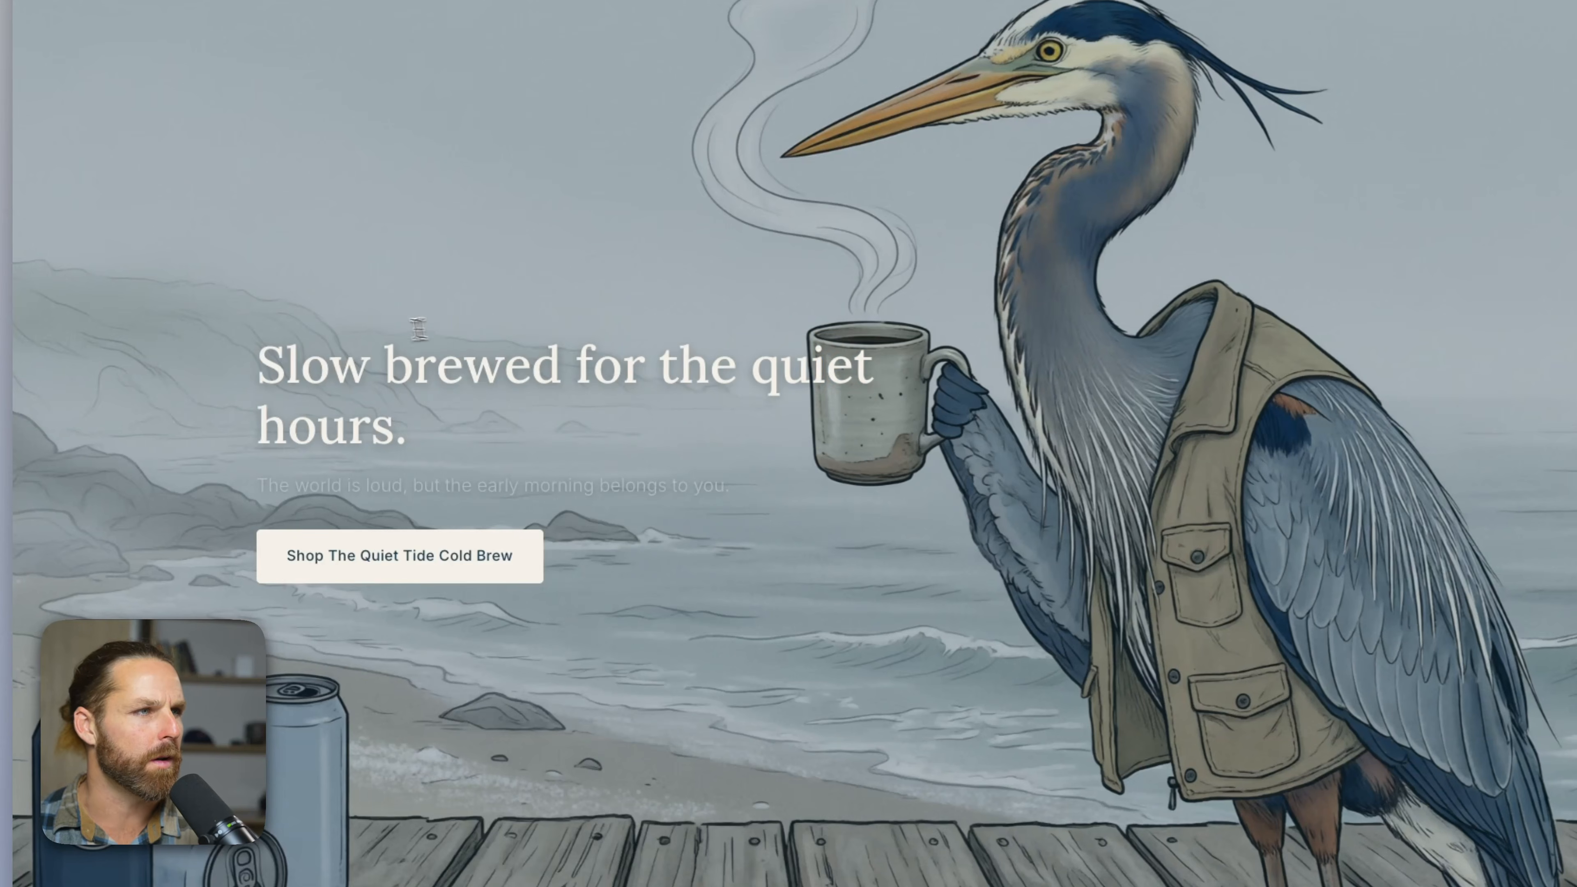
{"action": "scroll", "coordinate": [249, 258], "scroll_direction": "up", "scroll_amount": 1}
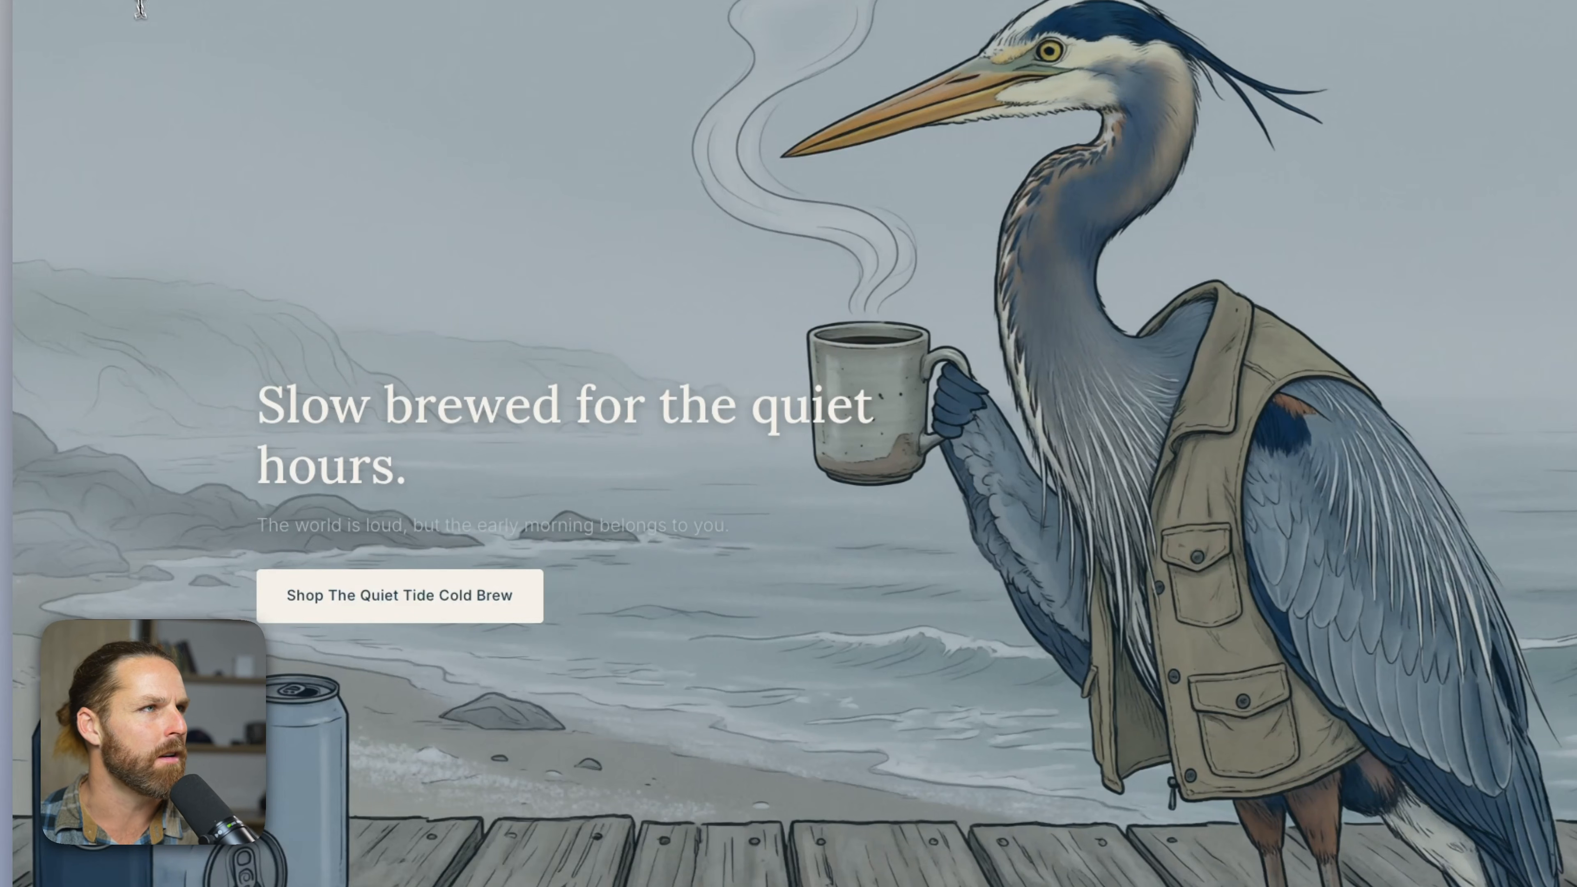
- Capture a screenshot of the landing page hero and attach it to the OpenCode prompt
{"action": "left_click_drag", "start_coordinate": [27, 0], "coordinate": [1576, 886]}
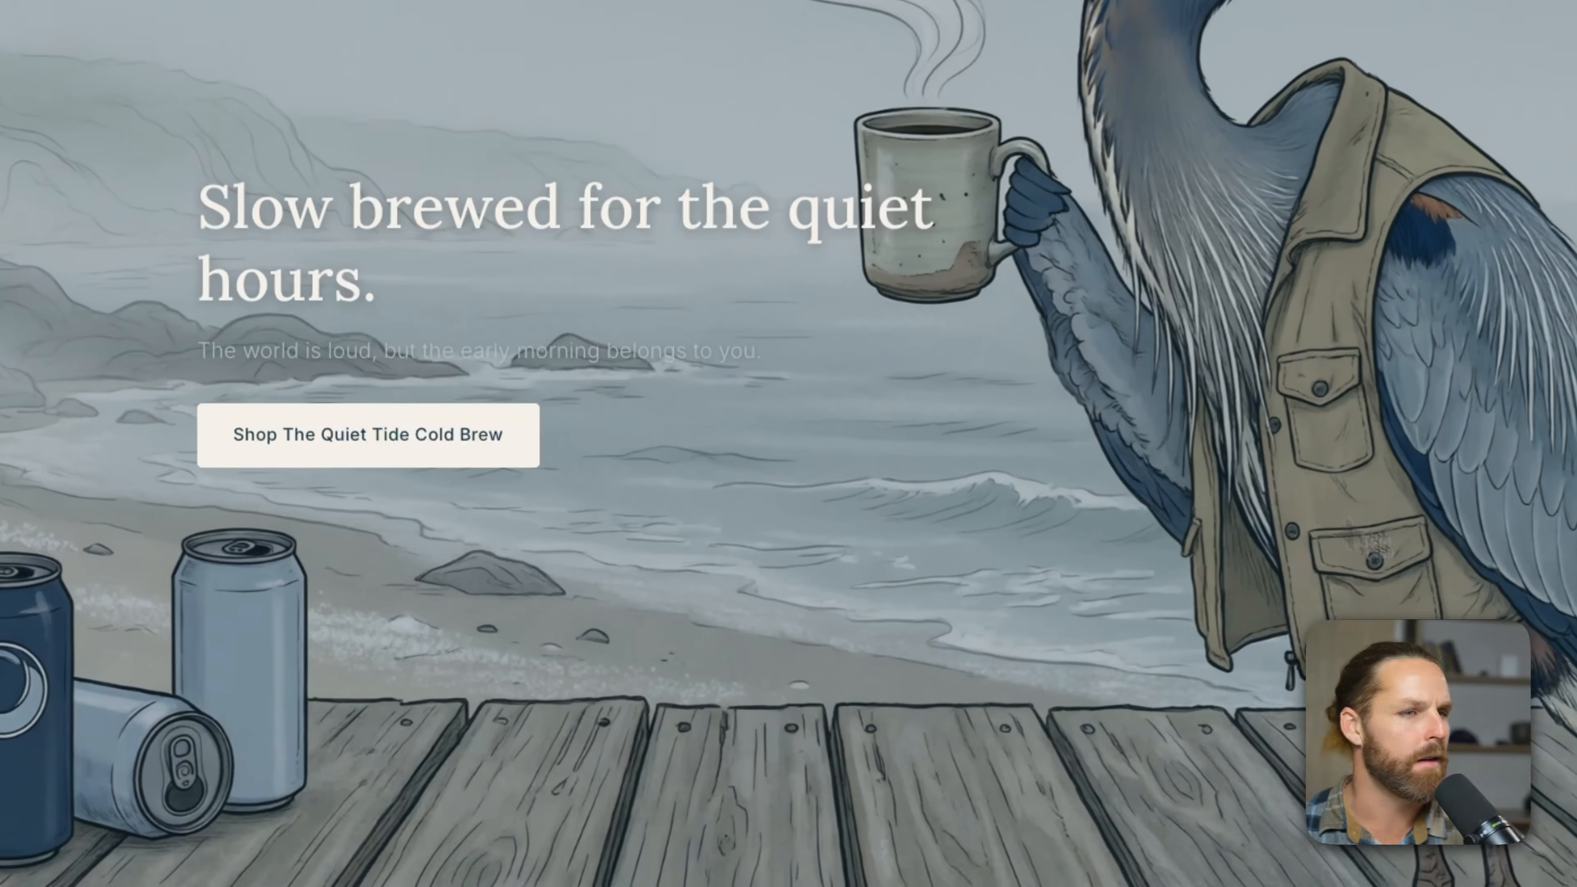
{"action": "key", "text": "super+Tab"}
{"action": "left_click_drag", "start_coordinate": [1576, 776], "coordinate": [724, 677]}
- Ask OpenCode to "fix the text alignment and padding so the text does not overlap the heron" and submit the request
{"action": "type", "text": "f"}
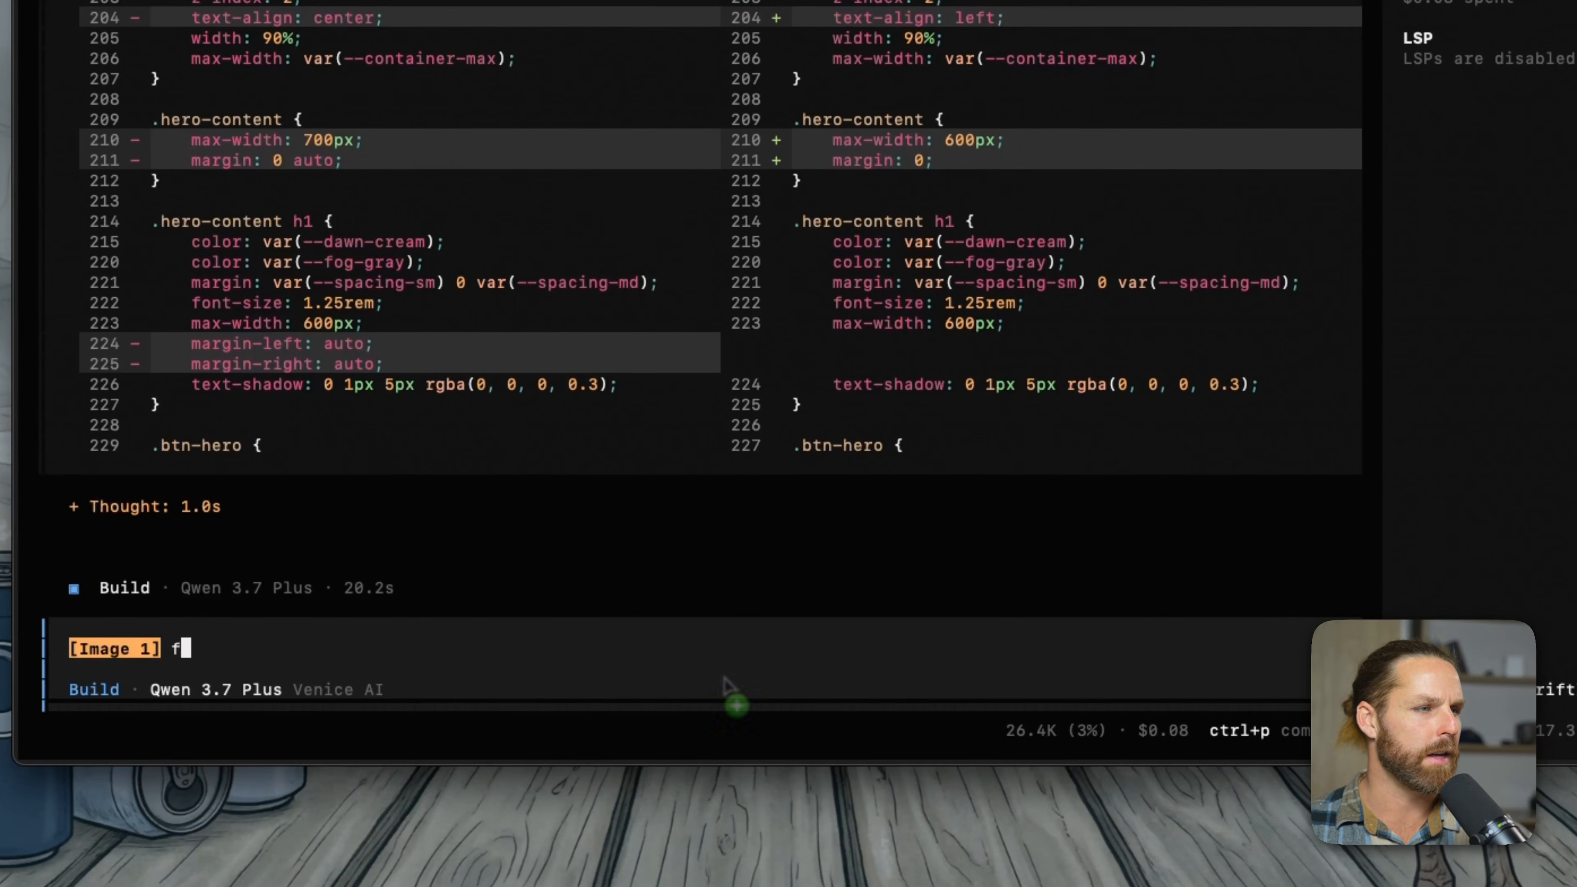
{"action": "type", "text": "ix the text align"}
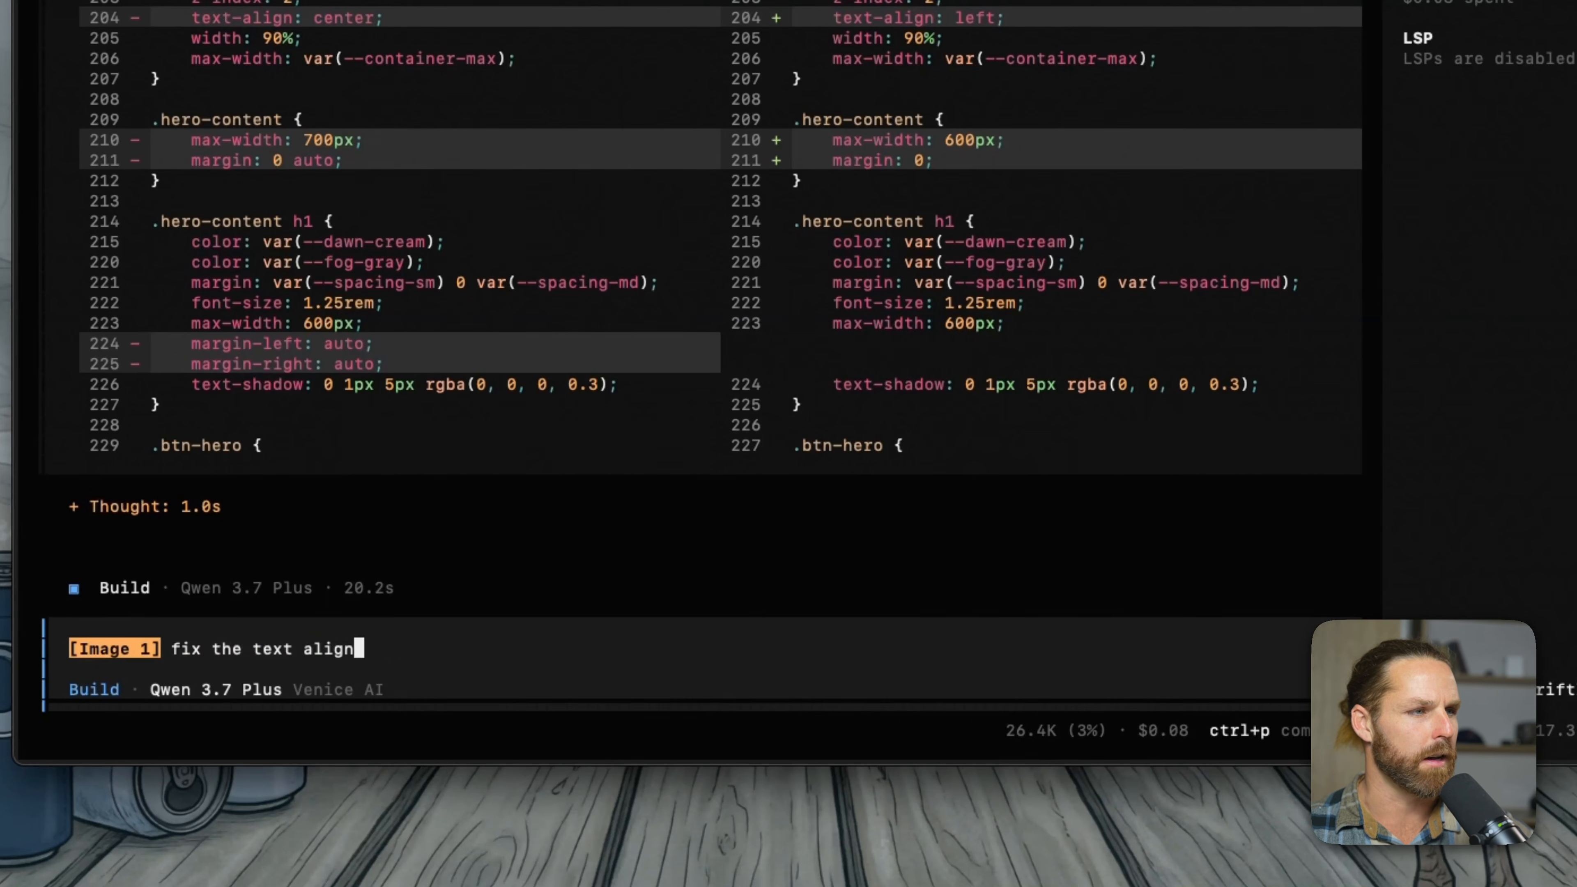
{"action": "type", "text": "ment and padding "}
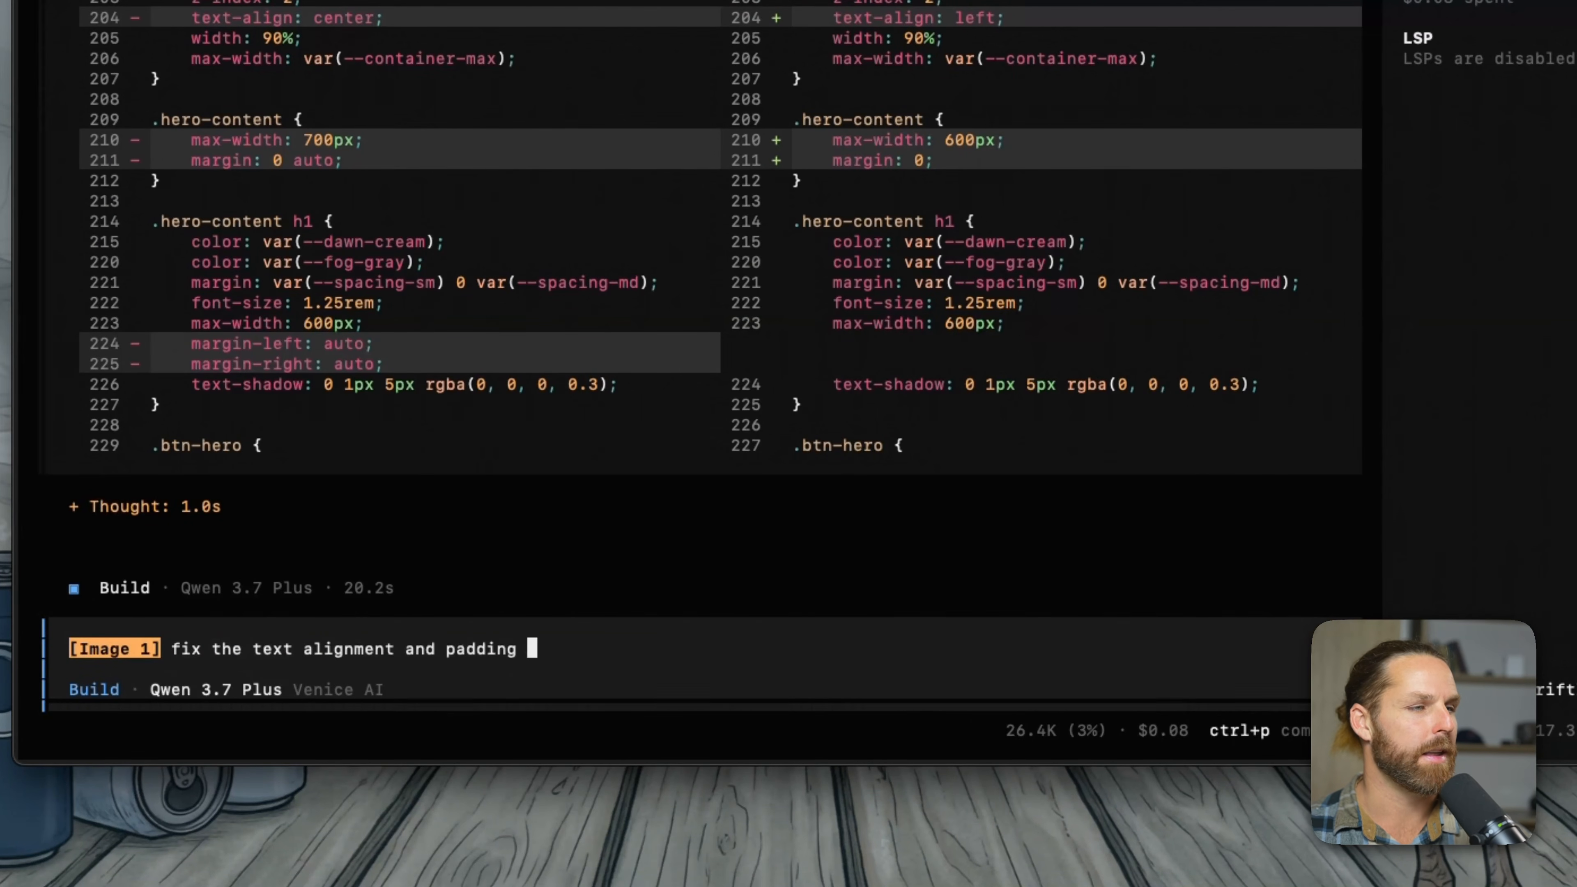
{"action": "type", "text": "so the text does "}
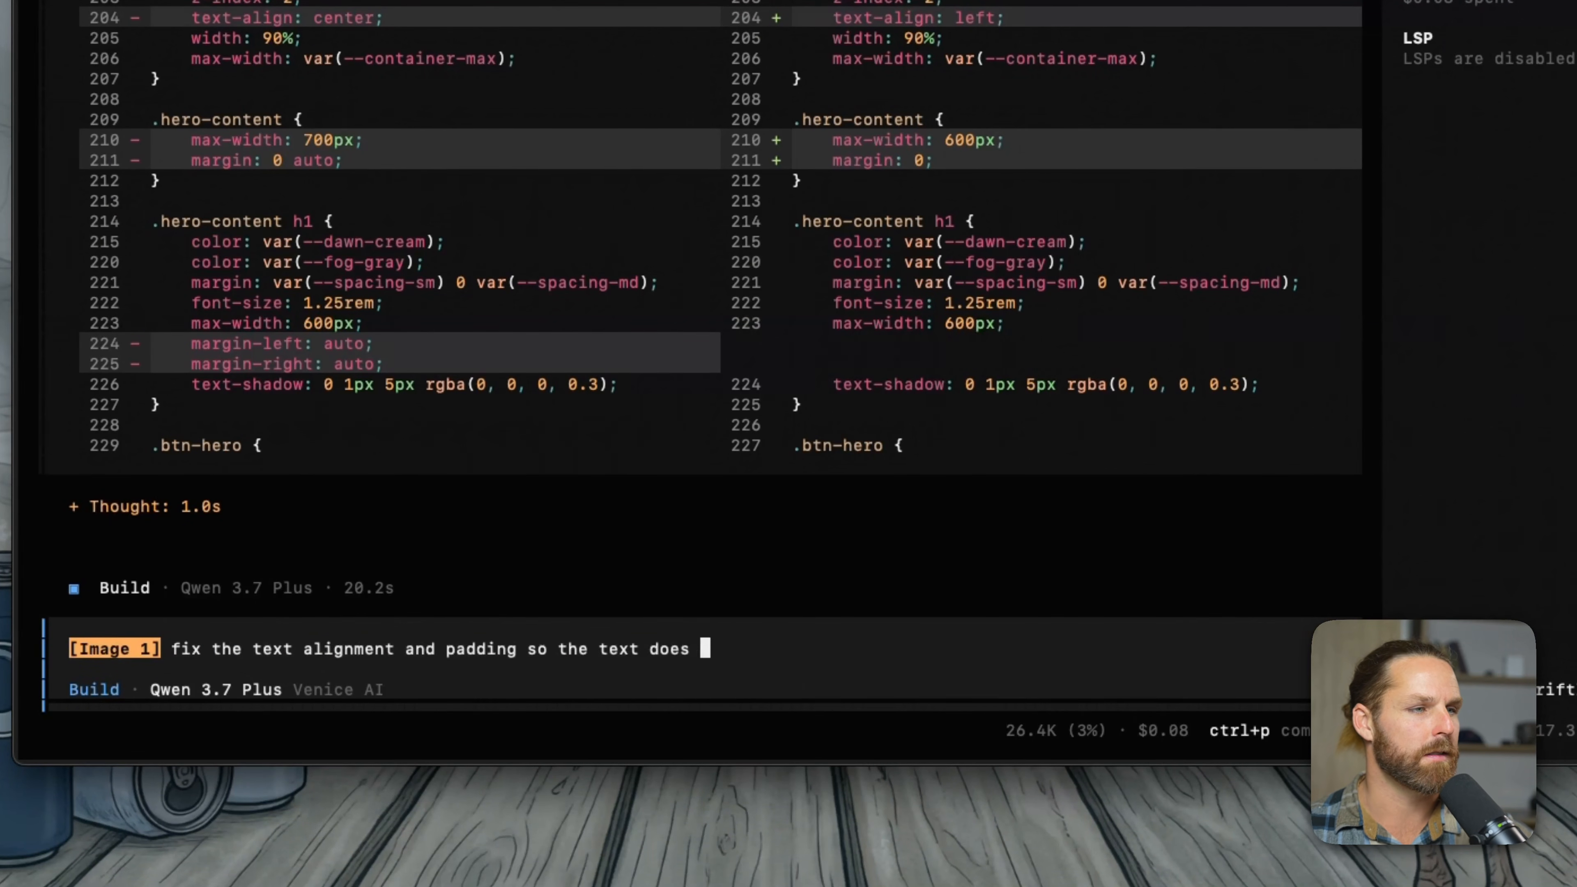
{"action": "type", "text": "not overlap the hero"}
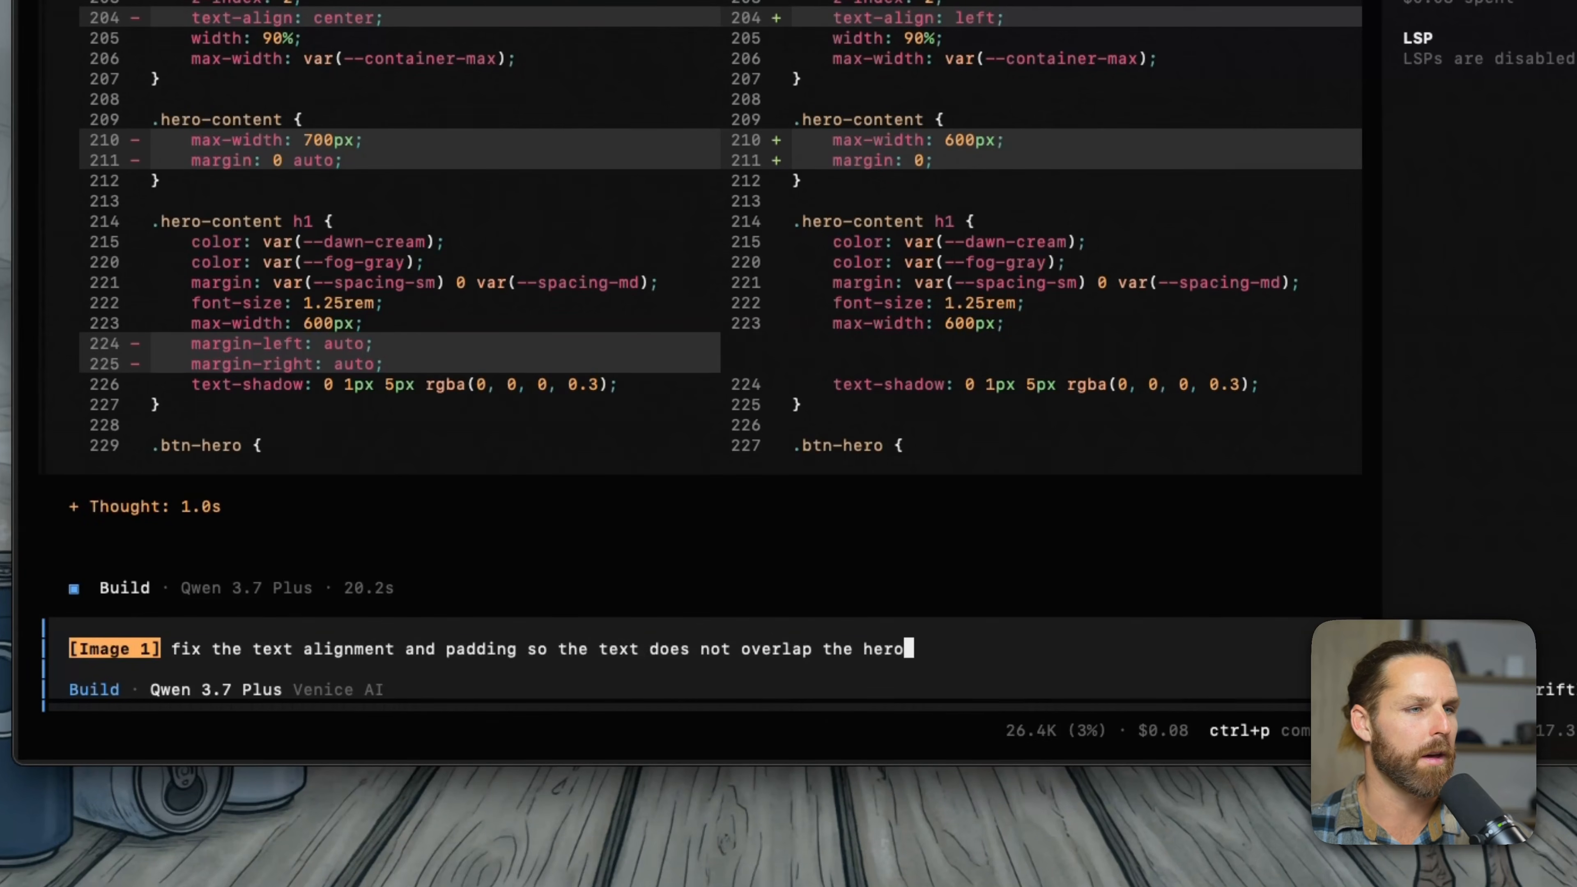
{"action": "type", "text": "n"}
{"action": "key", "text": "Return"}
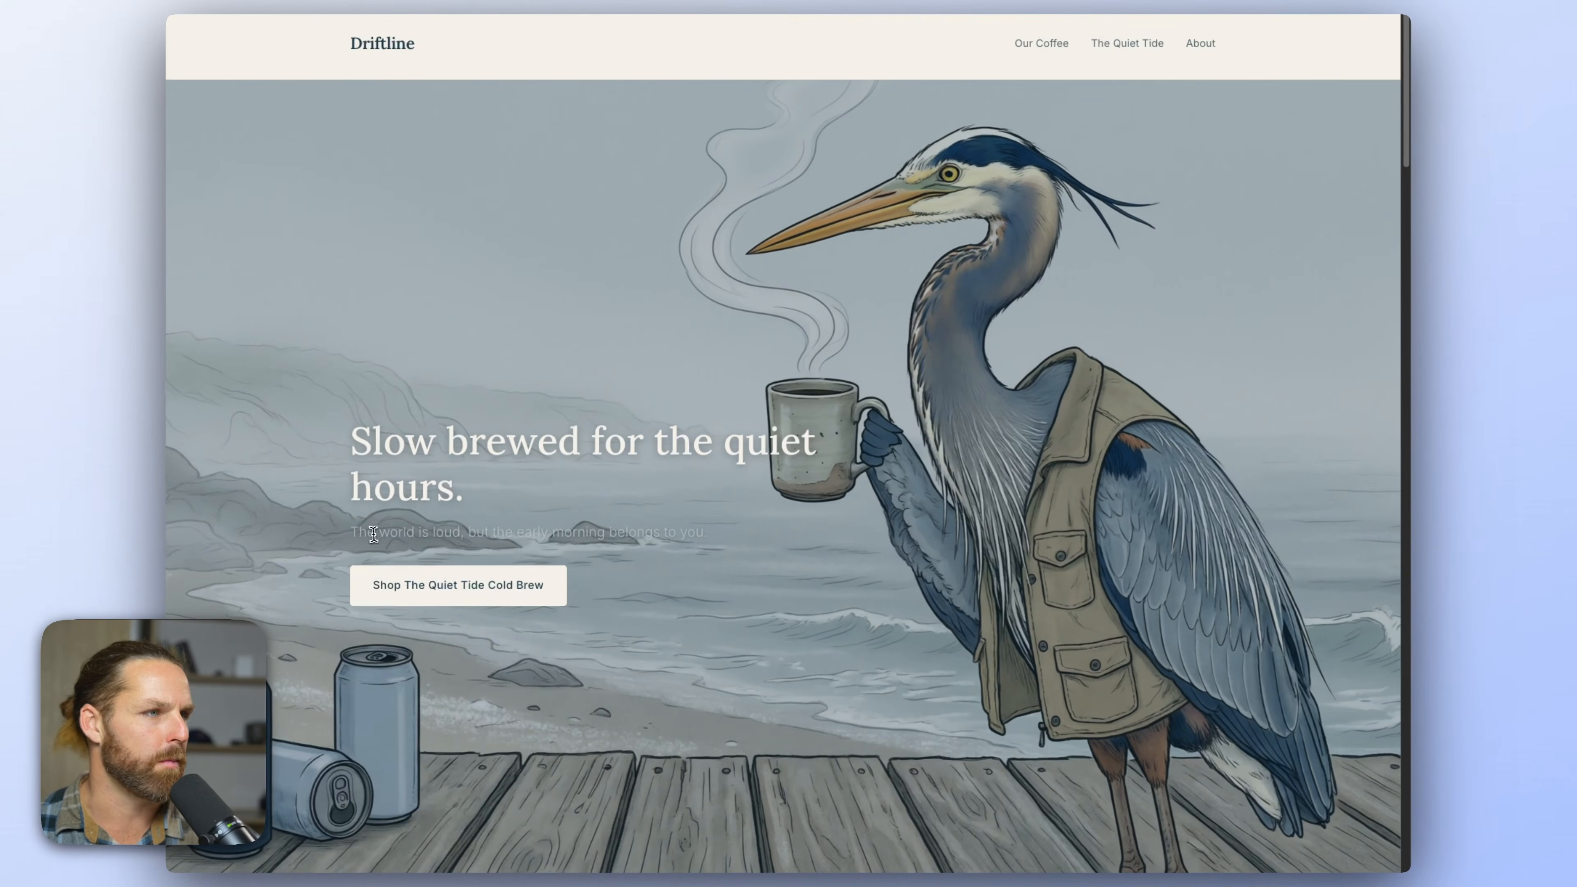
- Examine the hero text's alignment and the legibility of the subheadline "The world is loud, but the early morning belongs to you."
{"action": "left_click_drag", "start_coordinate": [374, 533], "coordinate": [714, 536]}
{"action": "left_click", "coordinate": [716, 537]}
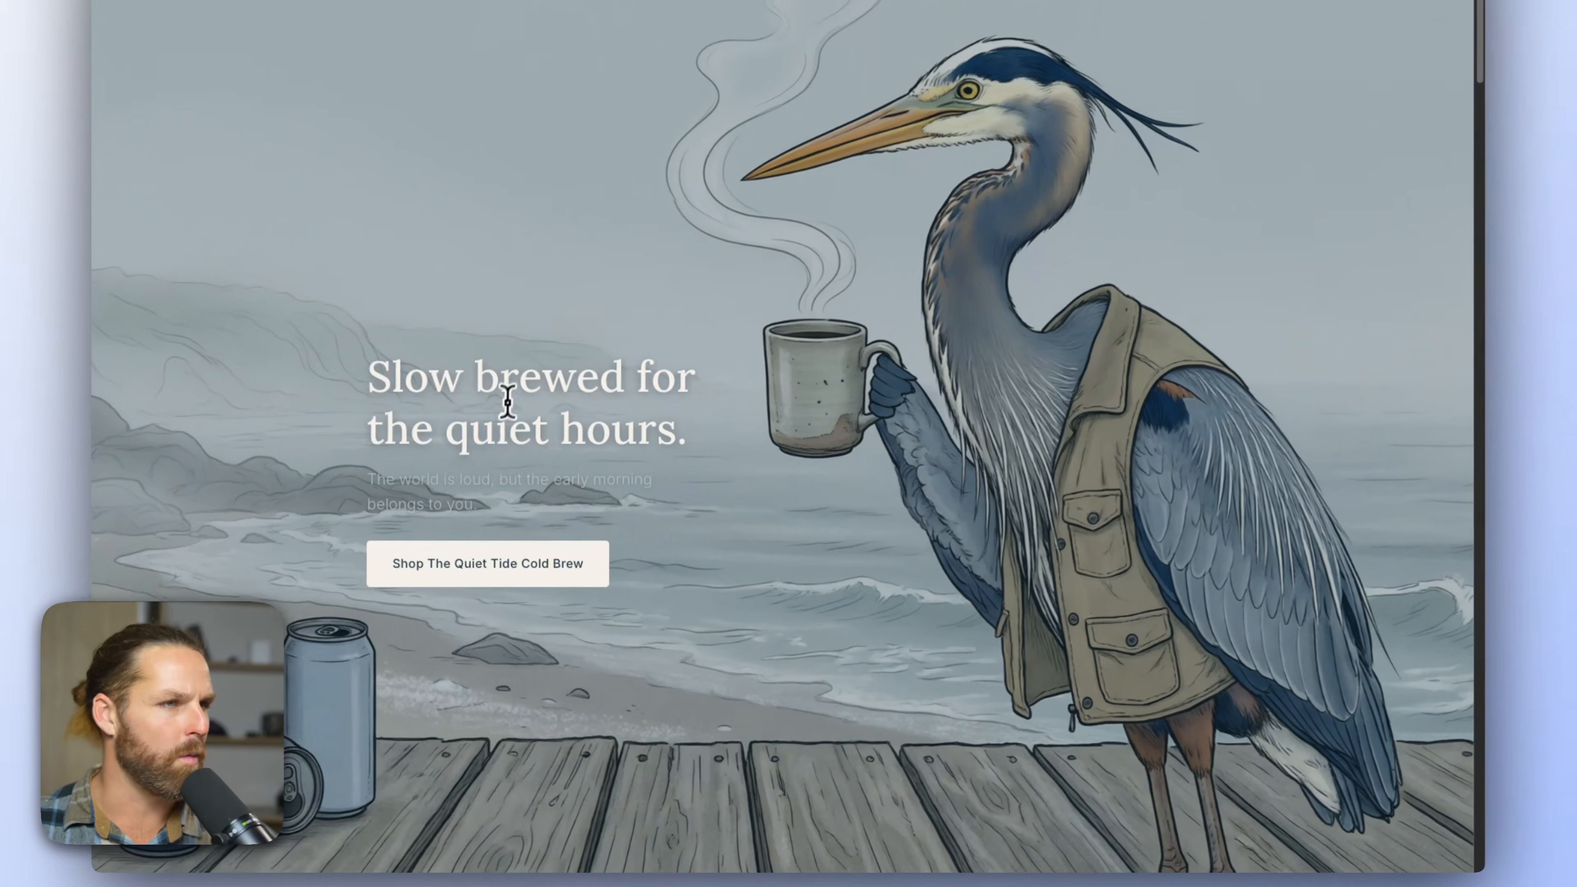
{"action": "triple_click", "coordinate": [534, 448]}
{"action": "left_click", "coordinate": [709, 479]}
{"action": "left_click_drag", "start_coordinate": [553, 496], "coordinate": [321, 479]}
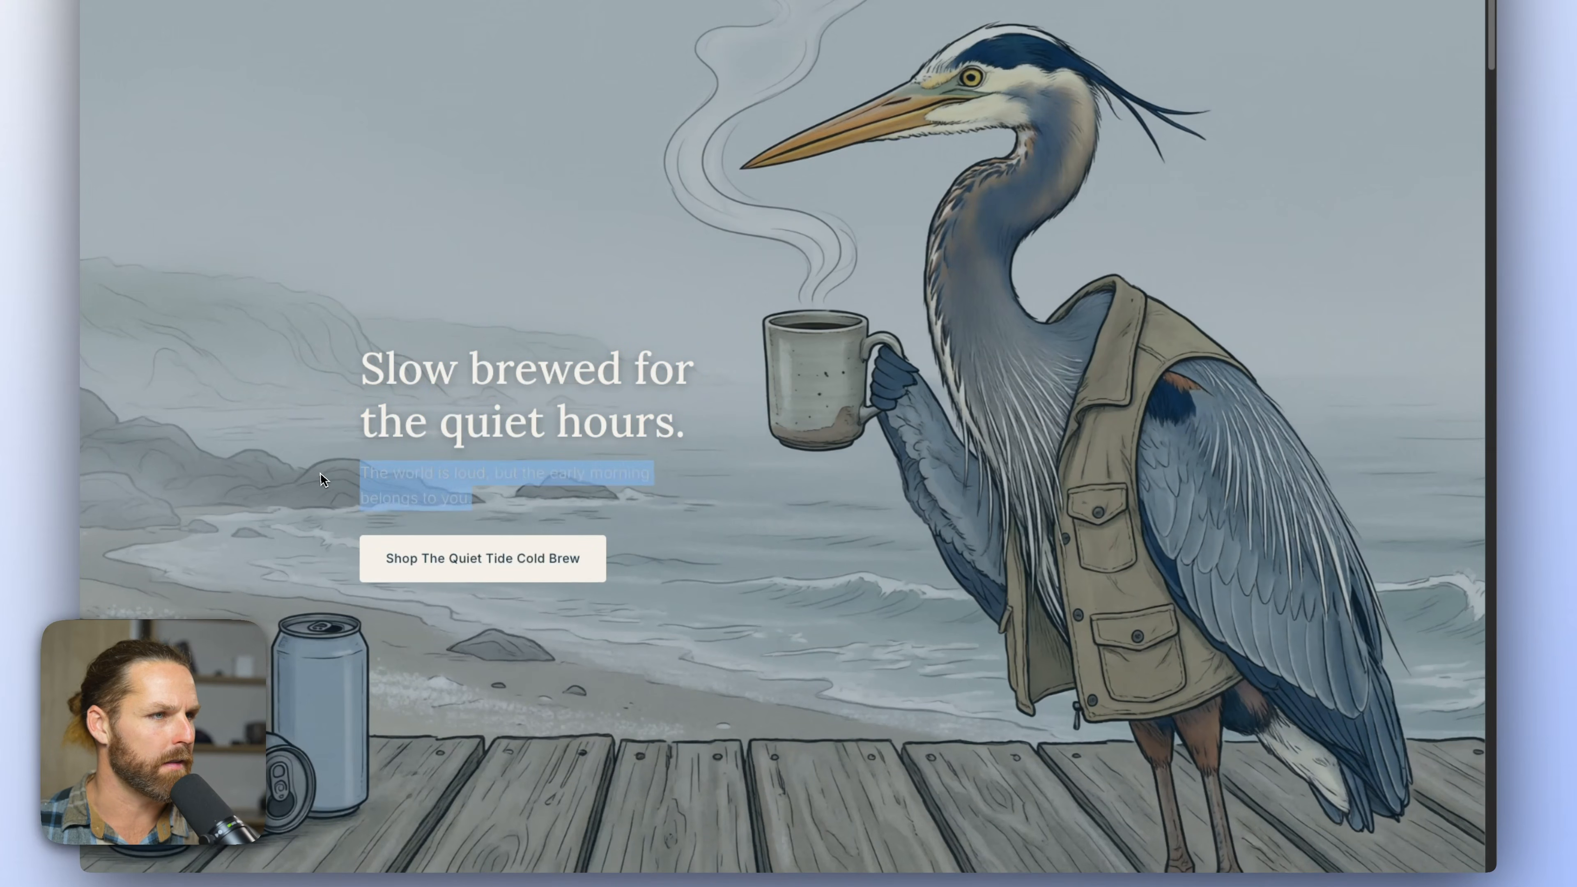
{"action": "left_click", "coordinate": [519, 477]}
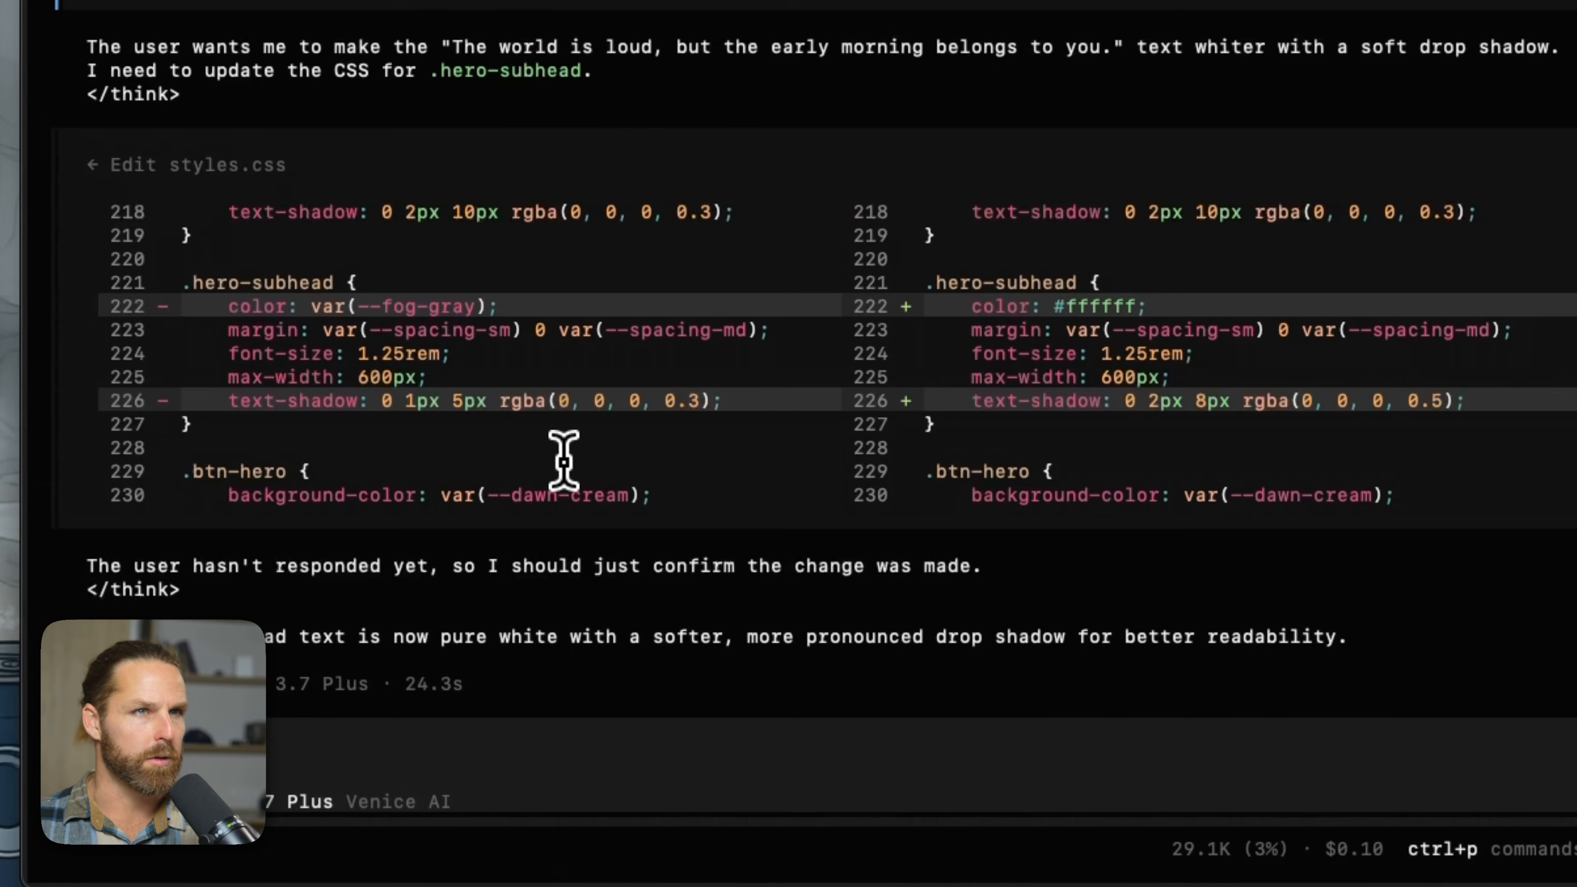
- Check the OpenCode session's cost and review the updated landing page from the hero through the "Watch the tide." image
{"action": "left_click_drag", "start_coordinate": [1137, 342], "coordinate": [1023, 343]}
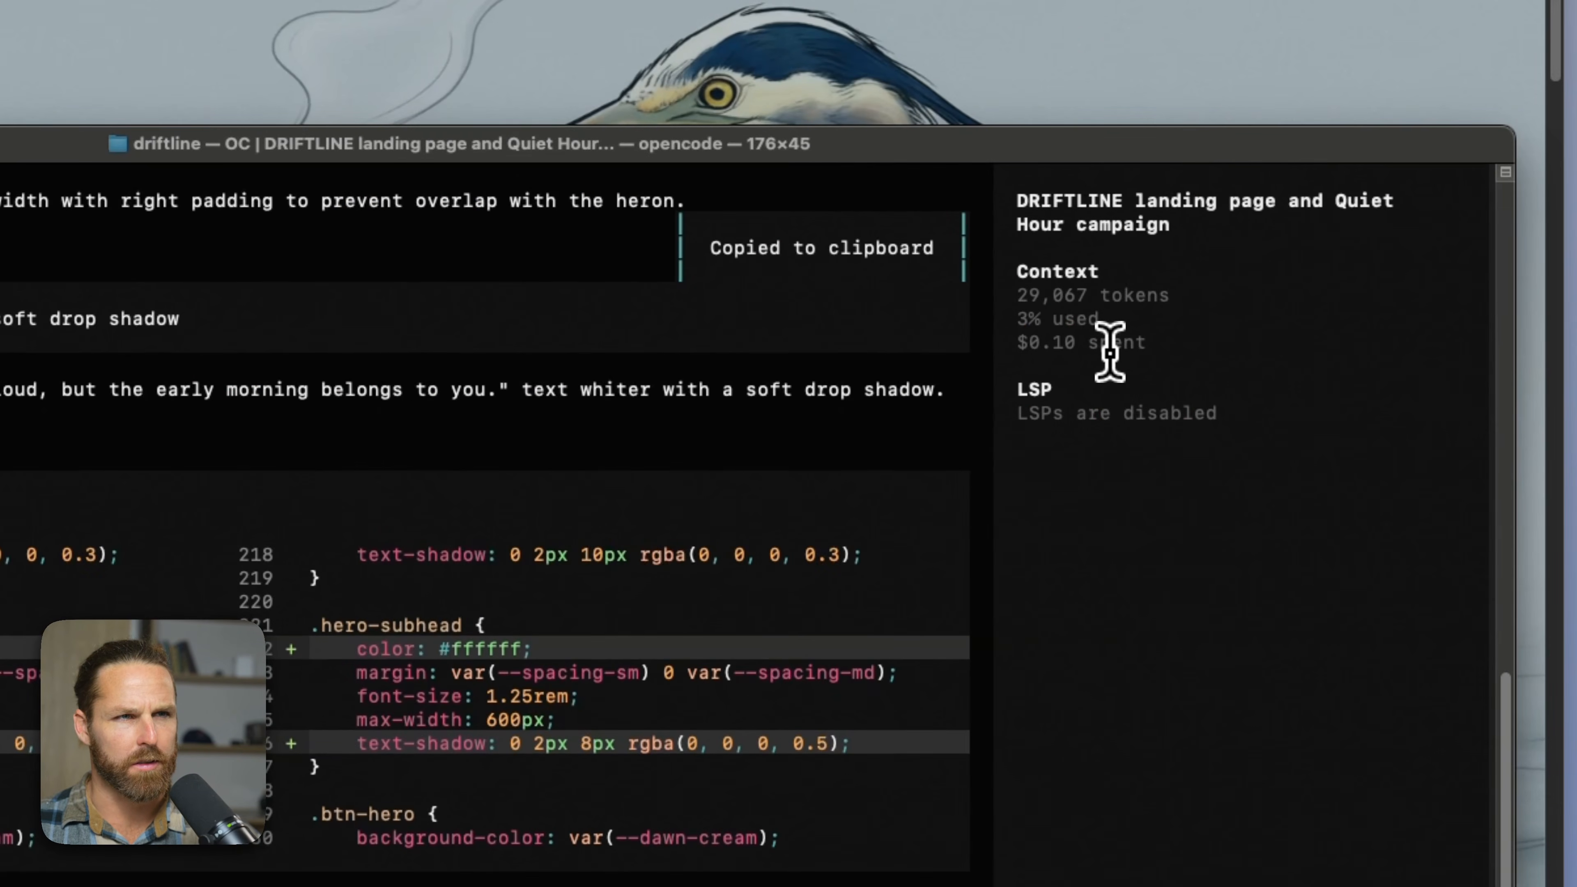
{"action": "left_click", "coordinate": [978, 39]}
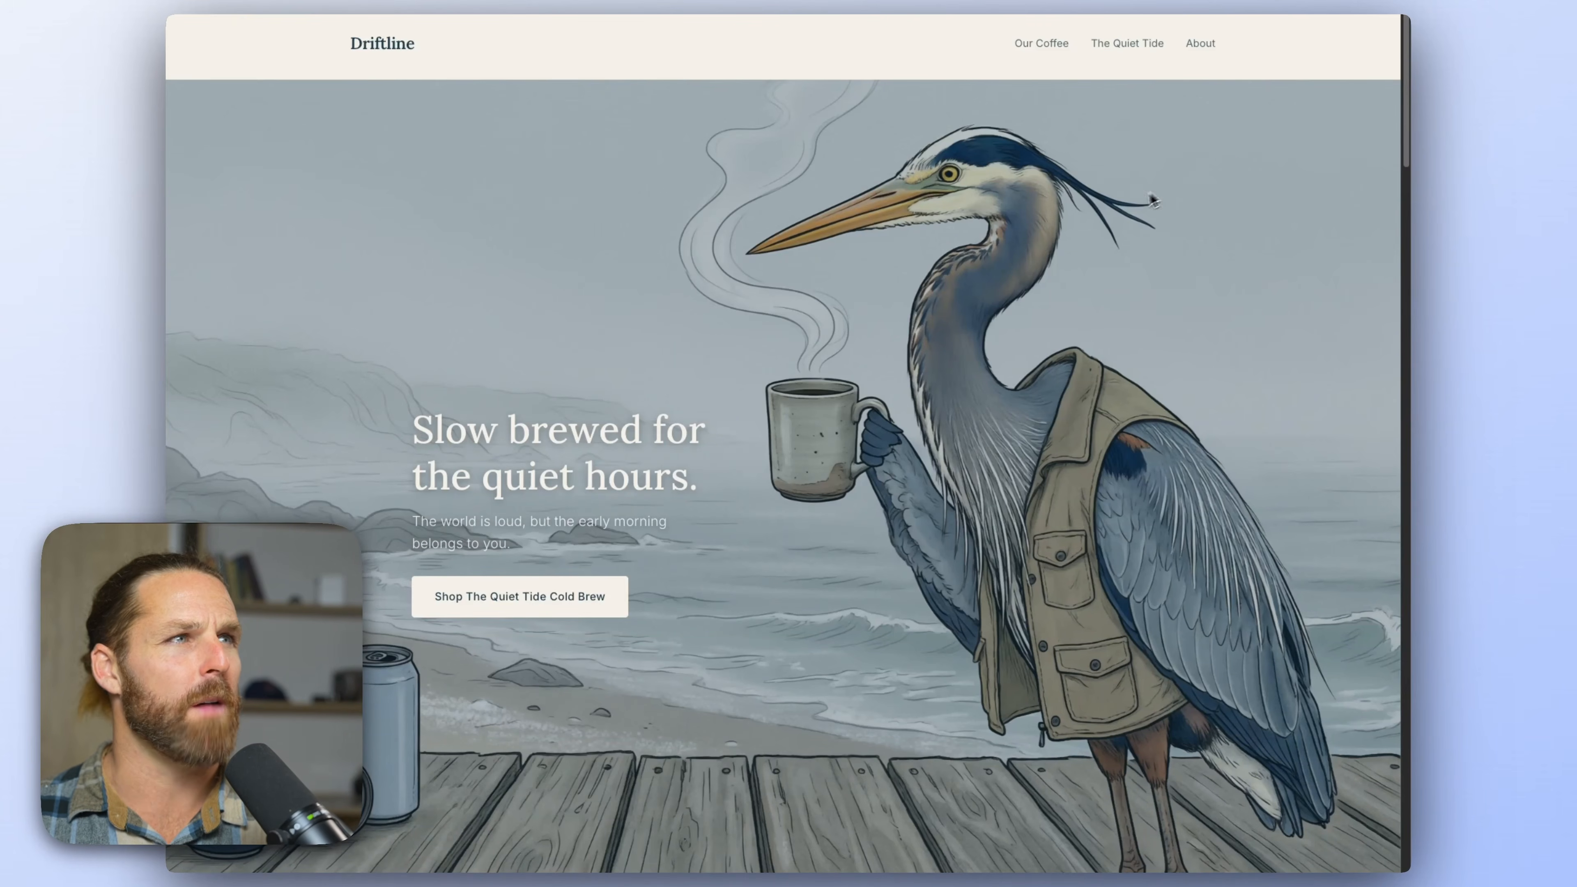
{"action": "scroll", "coordinate": [1091, 230], "scroll_direction": "down", "scroll_amount": 5}
{"action": "scroll", "coordinate": [1091, 230], "scroll_direction": "down", "scroll_amount": 10}
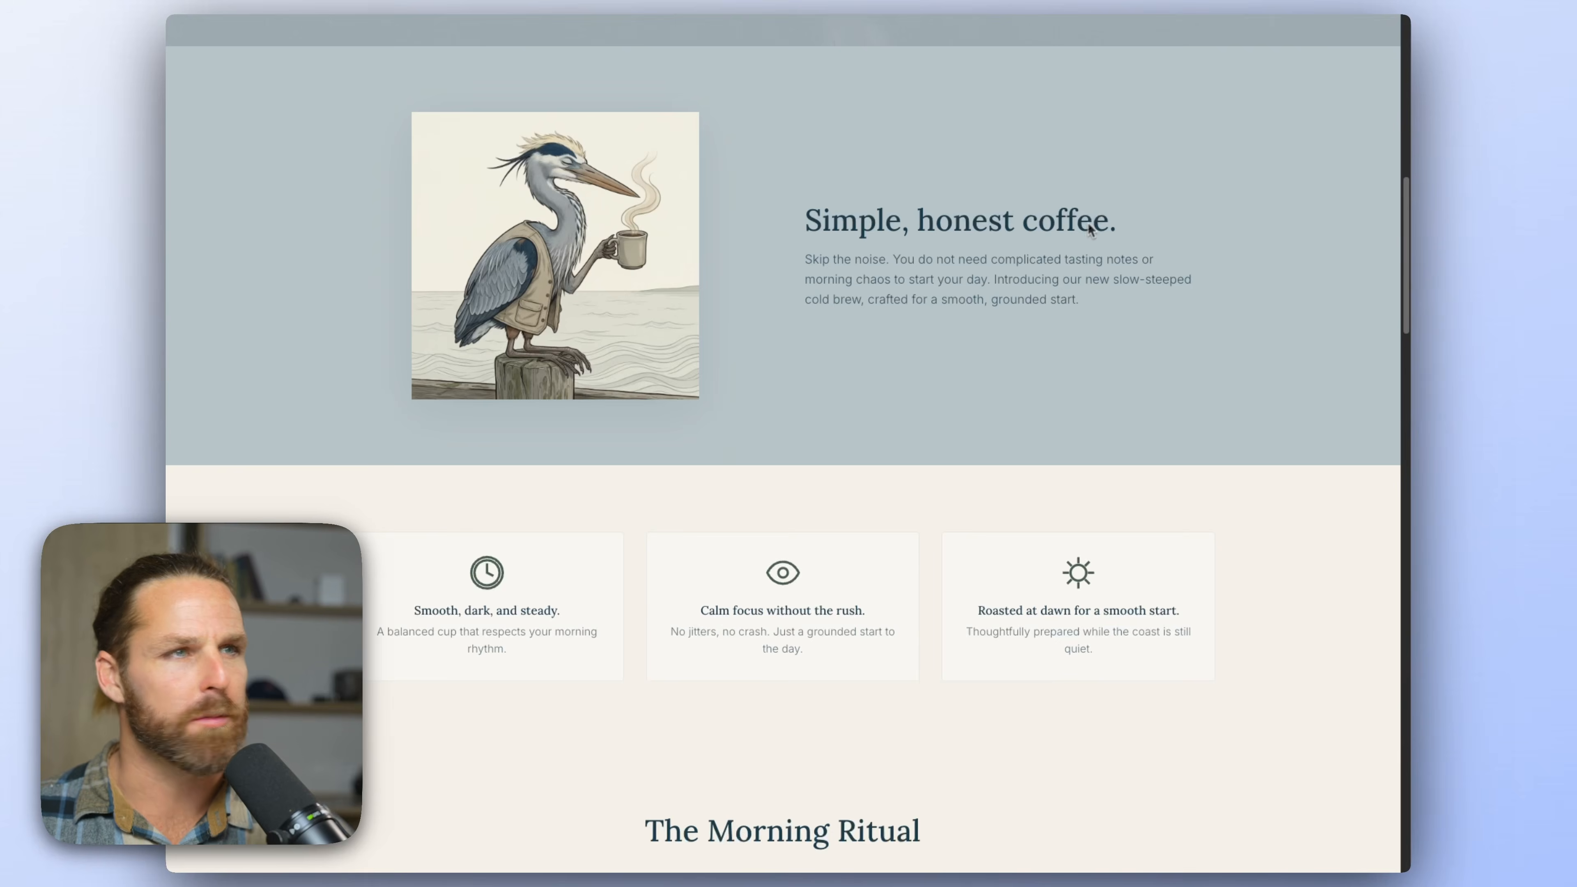
{"action": "scroll", "coordinate": [1091, 230], "scroll_direction": "down", "scroll_amount": 10}
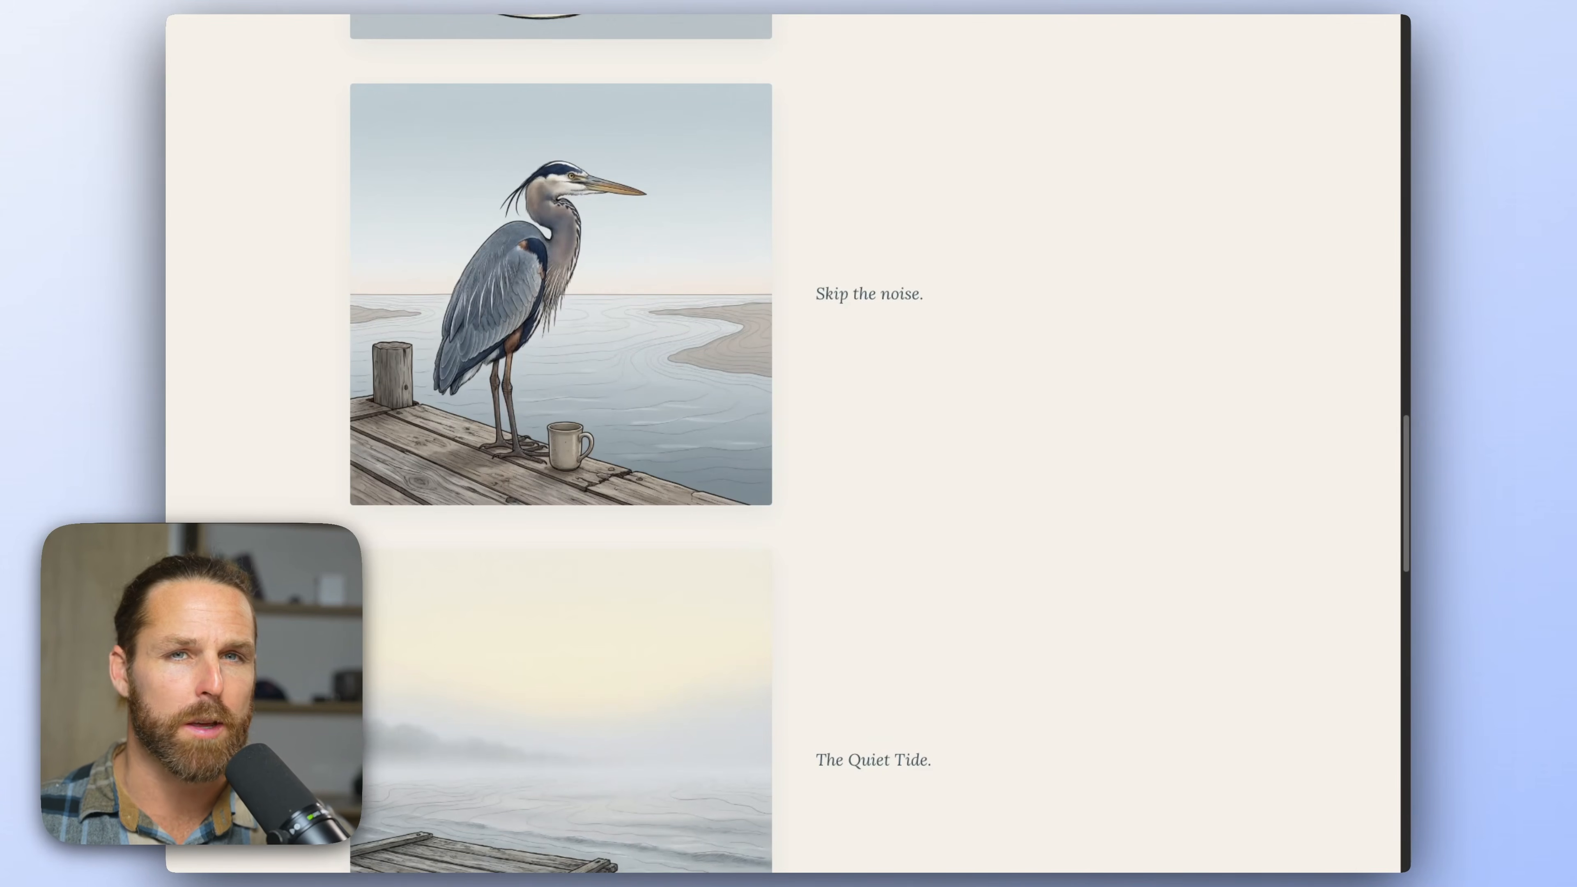
{"action": "scroll", "coordinate": [1090, 230], "scroll_direction": "down", "scroll_amount": 15}
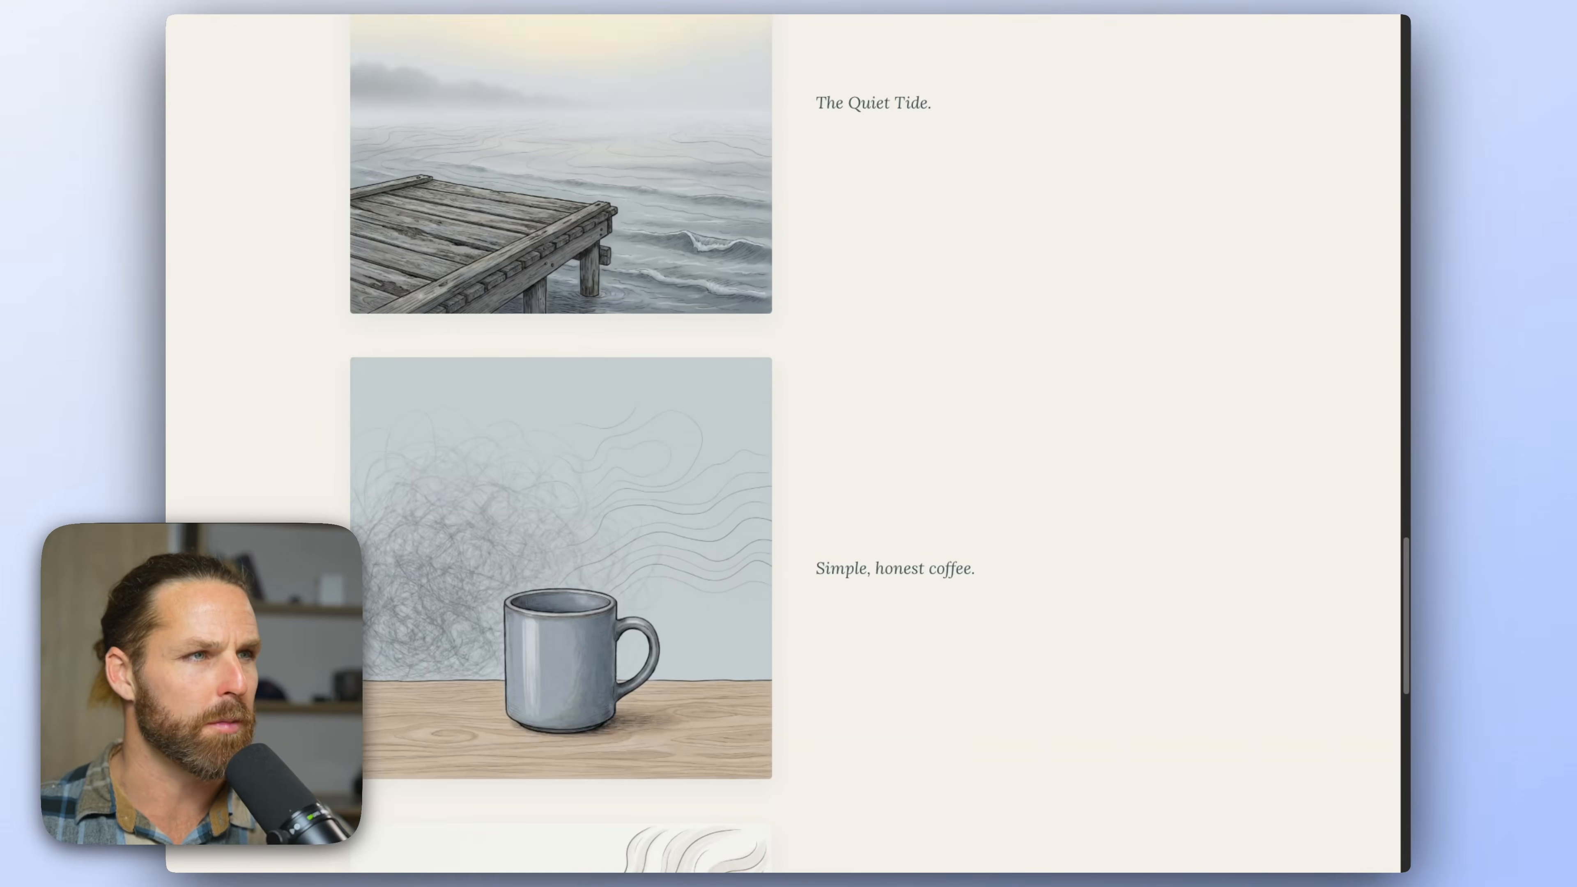
{"action": "scroll", "coordinate": [1090, 230], "scroll_direction": "down", "scroll_amount": 5}
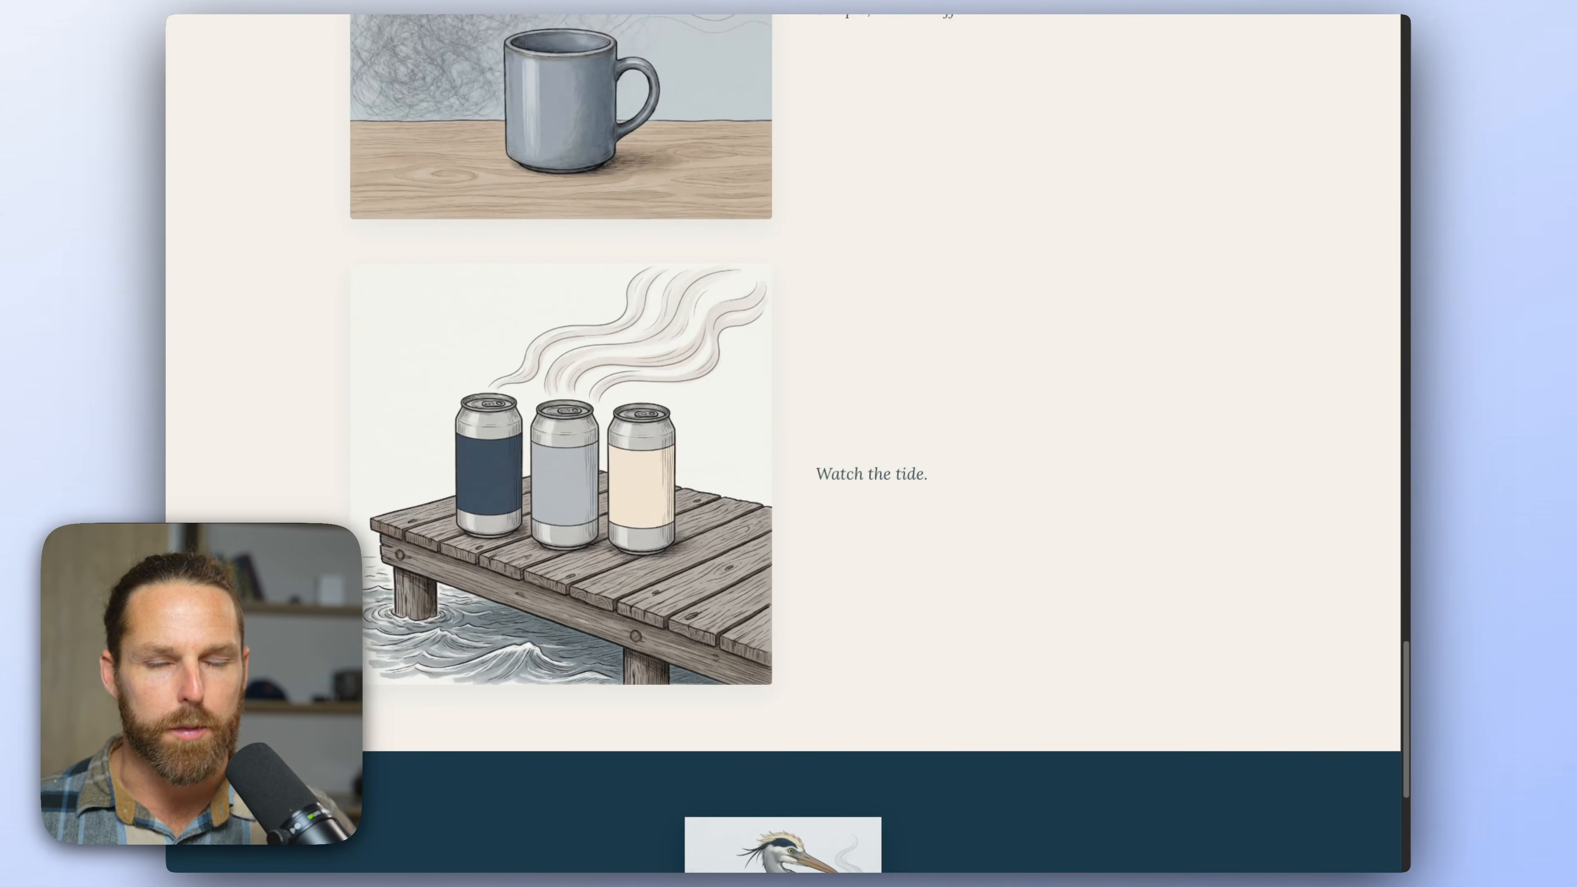
{"action": "scroll", "coordinate": [1060, 300], "scroll_direction": "up", "scroll_amount": 20}
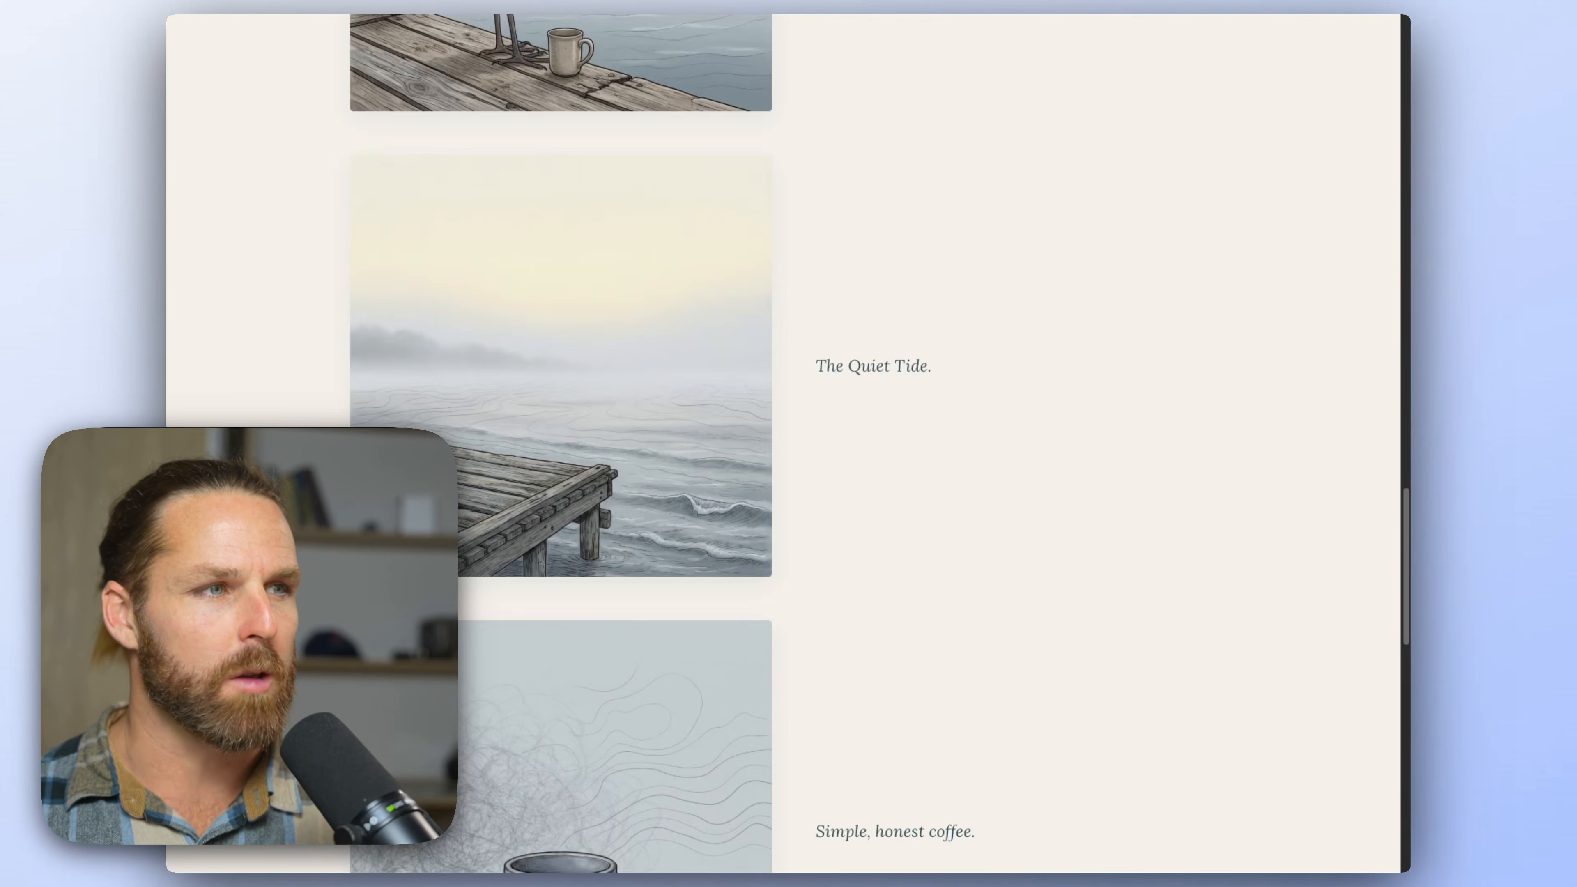
{"action": "scroll", "coordinate": [1059, 299], "scroll_direction": "up", "scroll_amount": 15}
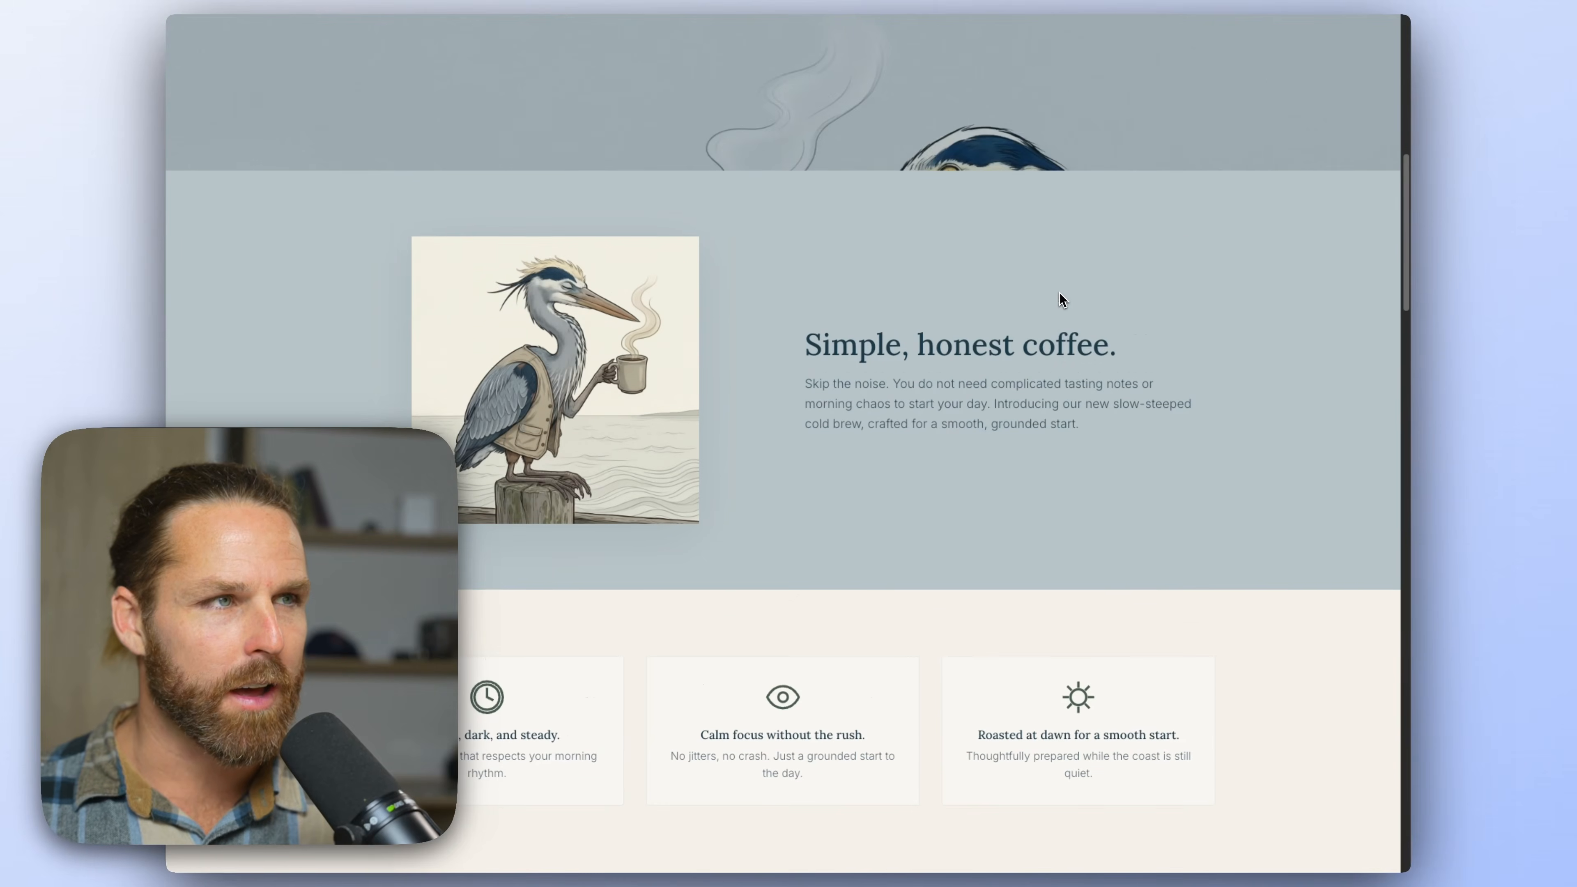
{"action": "scroll", "coordinate": [1060, 295], "scroll_direction": "up", "scroll_amount": 10}
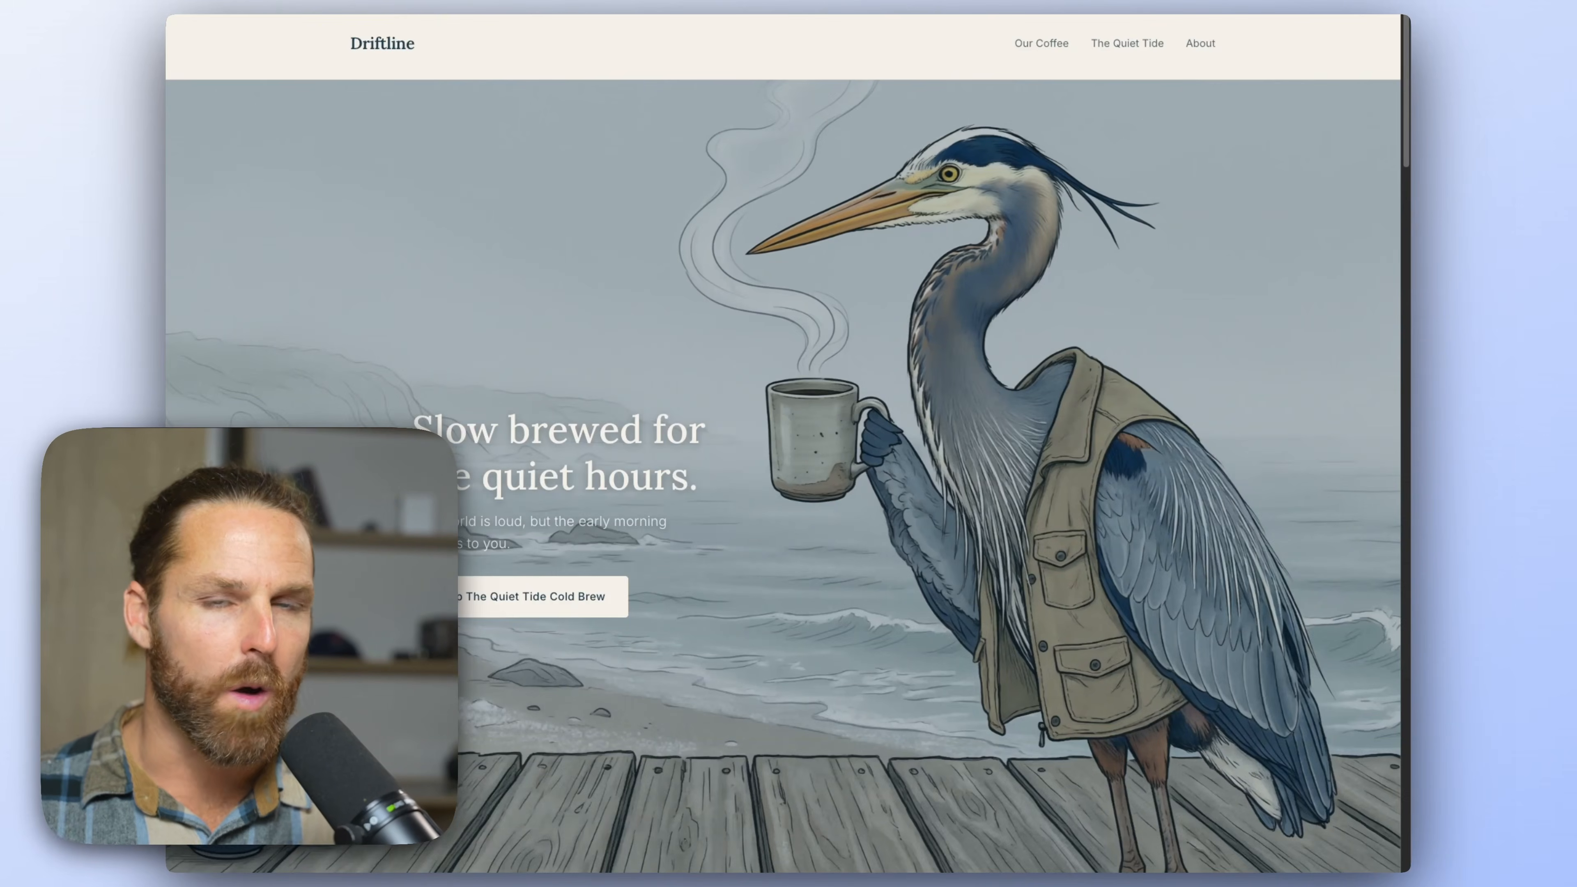